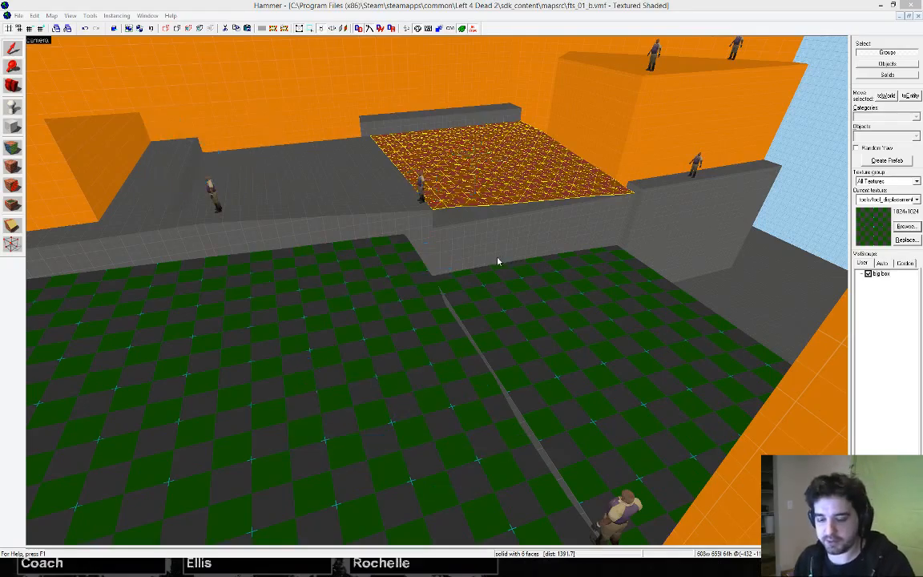
# Step: Examine the map's green-checkered displacement ground, grey walls and surrounding orange buildings from several viewpoints
pyautogui.press('z')
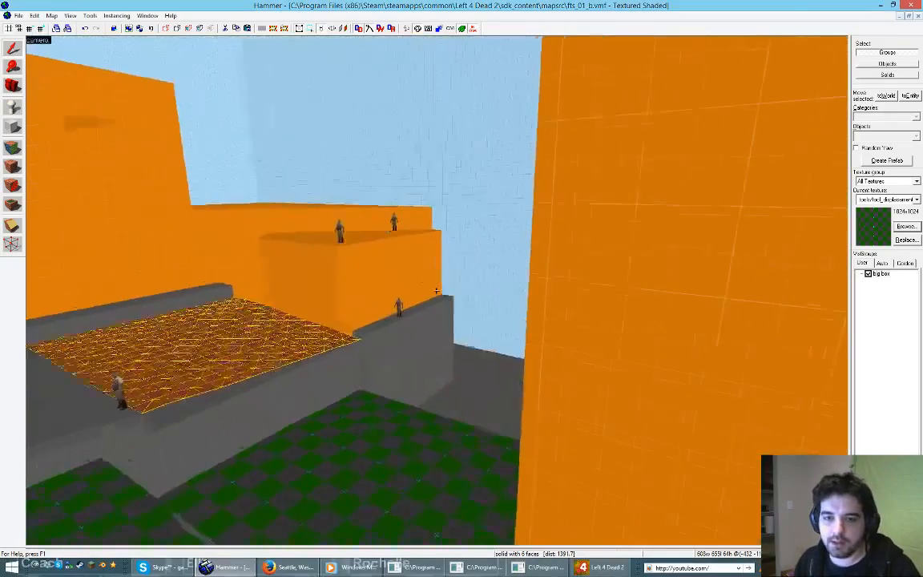
pyautogui.press('s')
pyautogui.press('z')
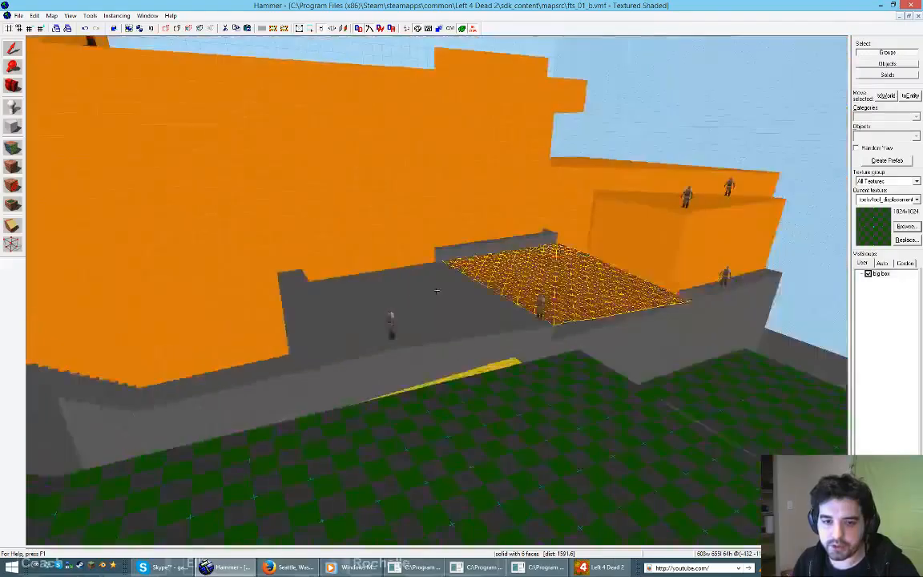
pyautogui.press('w')
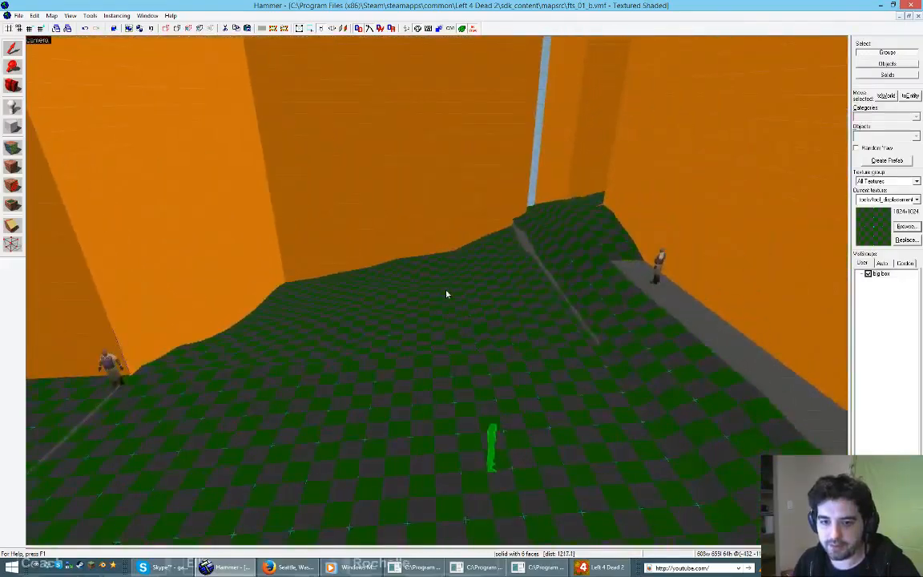
pyautogui.press('z')
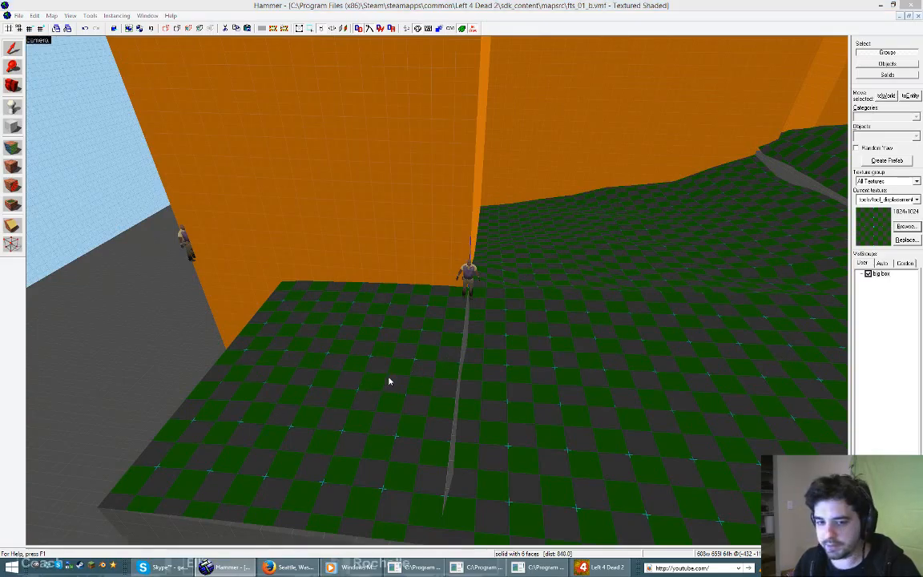
pyautogui.press('z')
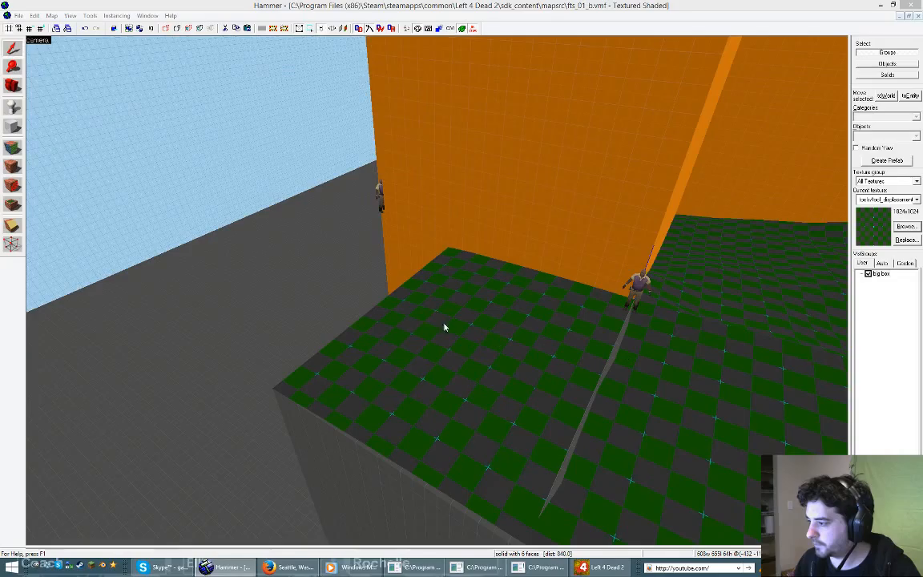
pyautogui.press('z')
pyautogui.press('d')
pyautogui.press('z')
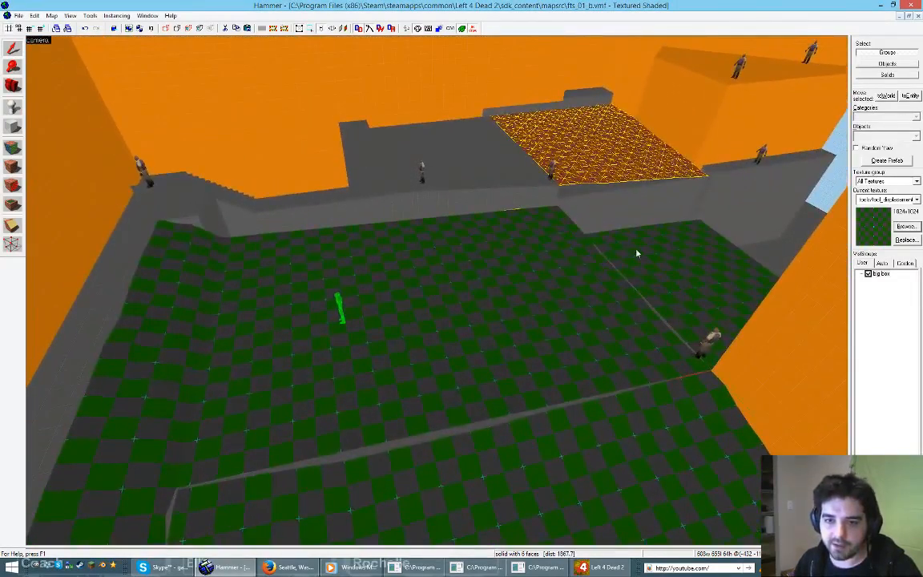
pyautogui.press('z')
pyautogui.press('z')
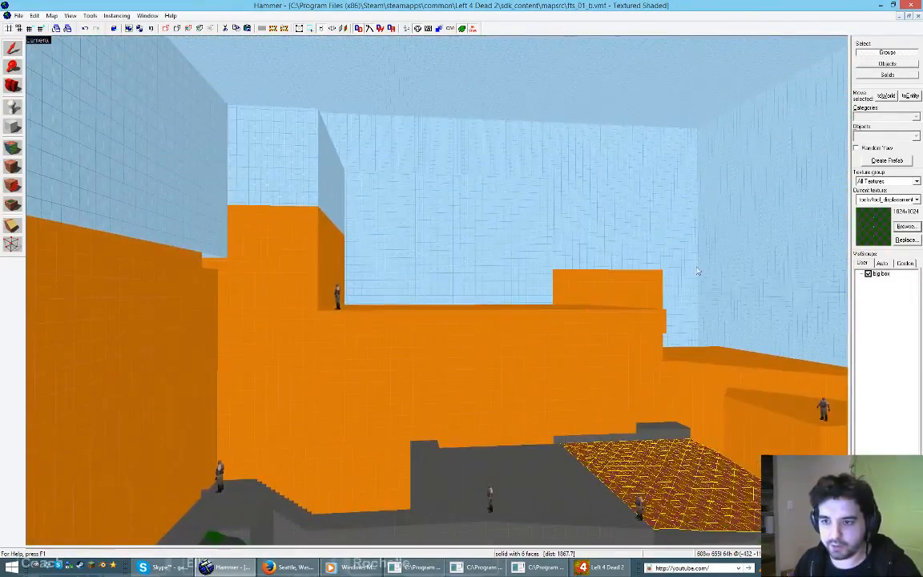
# Step: Hide the big box visgroup so the skybox shell around the map is not drawn
pyautogui.click(867, 273)
pyautogui.click(759, 266)
pyautogui.press('z')
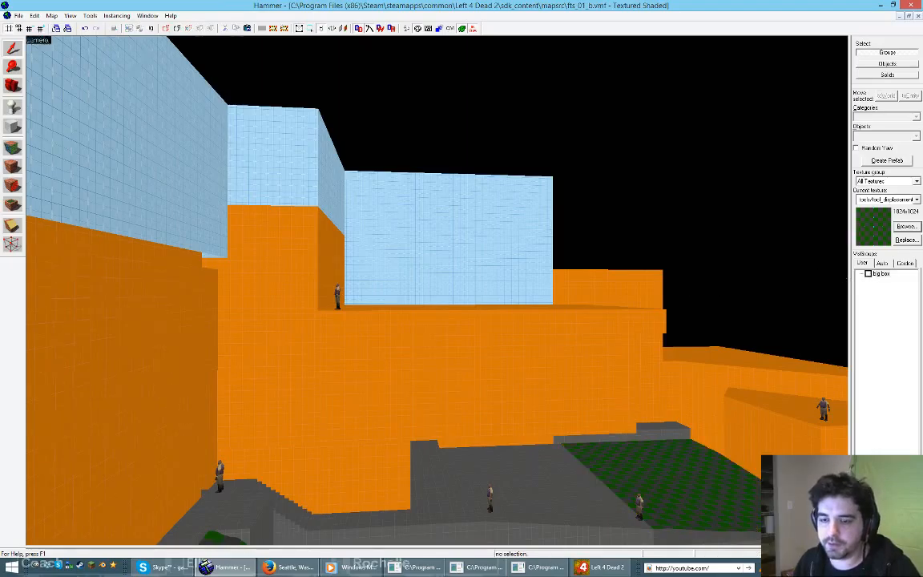
# Step: Examine the yellow strip and the open gap between the green-checkered displacement blocks from above
pyautogui.press('w')
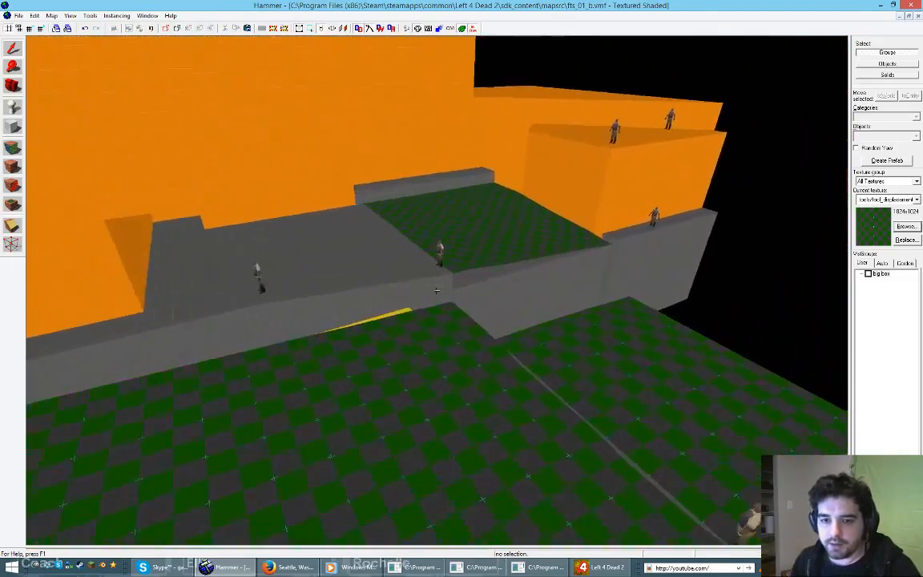
pyautogui.press('d')
pyautogui.press('d')
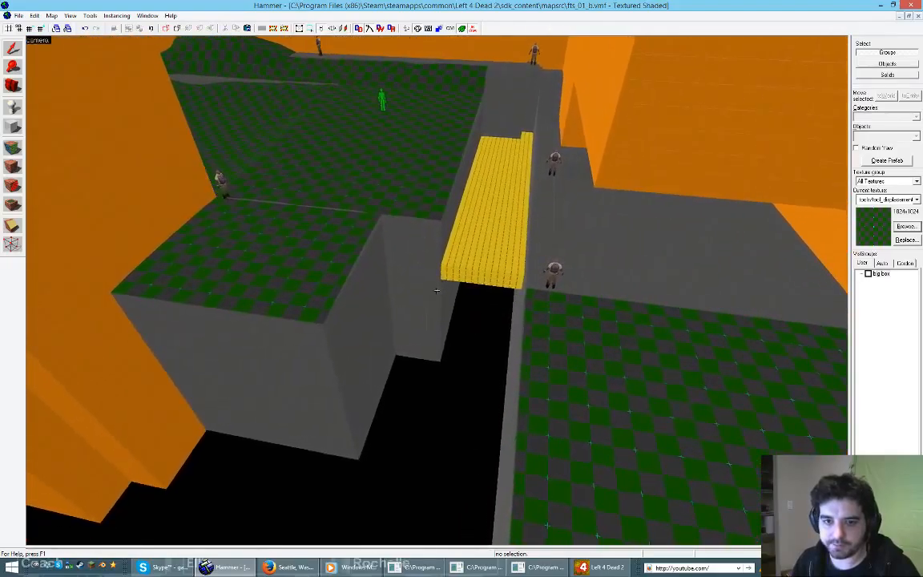
pyautogui.press('z')
pyautogui.press('z')
pyautogui.press('a')
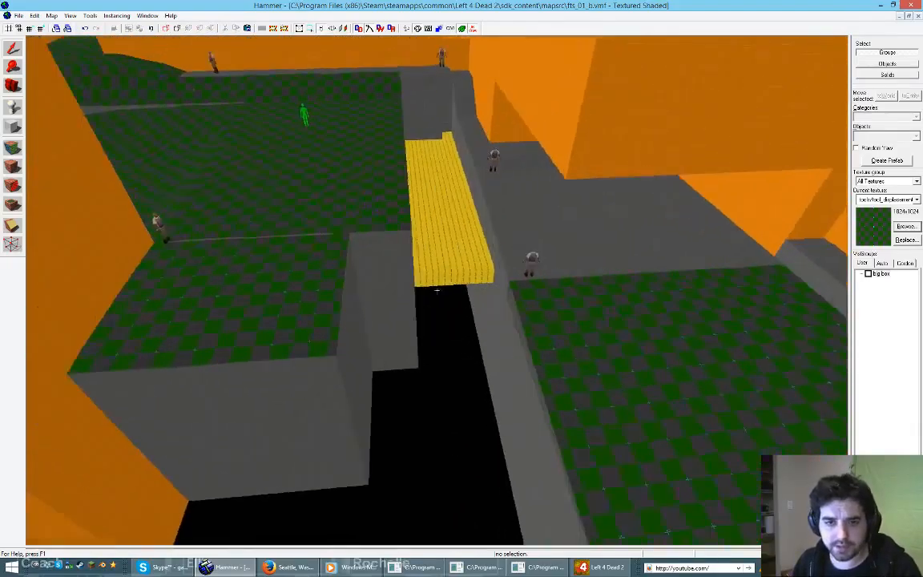
pyautogui.press('d')
pyautogui.press('z')
# Step: Switch to Google Maps in Firefox, look around the Seattle parking-lot driveway in Street View, and return to the aerial map
pyautogui.click(289, 567)
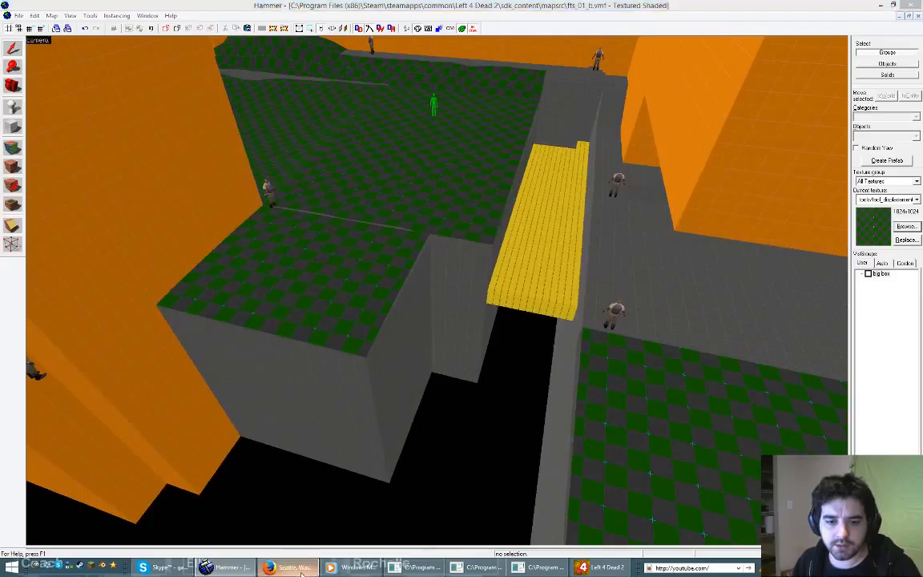
pyautogui.moveTo(535, 356); pyautogui.dragTo(237, 350)
pyautogui.click(196, 354)
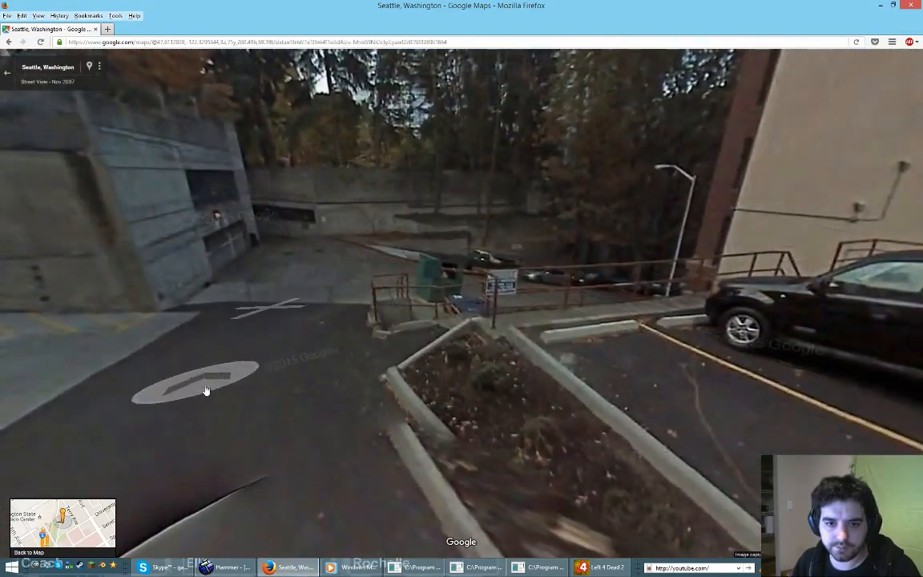
pyautogui.click(274, 396)
pyautogui.moveTo(633, 355); pyautogui.dragTo(296, 361)
pyautogui.click(296, 365)
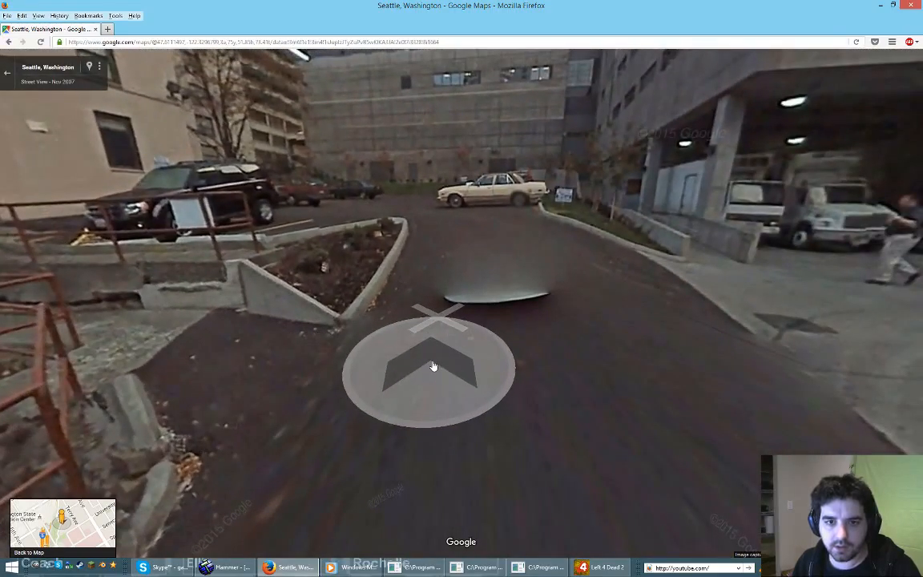
pyautogui.click(8, 73)
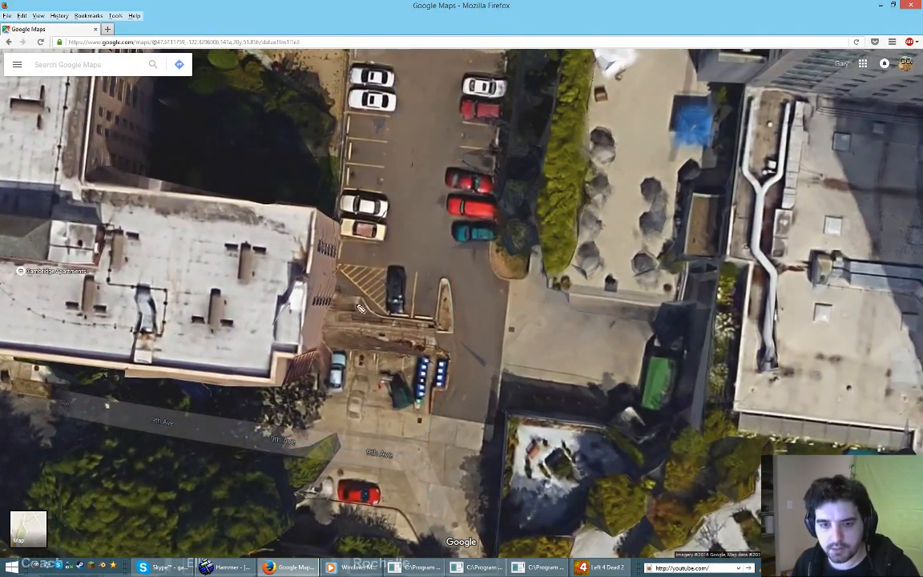
# Step: Outline in blue the parking lot's lower edge, the planted strip beside it and the adjoining loading area on the aerial map
pyautogui.moveTo(344, 219)
pyautogui.mouseDown()
pyautogui.moveTo(343, 309)
pyautogui.moveTo(401, 316)
pyautogui.moveTo(437, 305)
pyautogui.moveTo(446, 272)
pyautogui.moveTo(511, 282)
pyautogui.moveTo(488, 259)
pyautogui.moveTo(491, 234)
pyautogui.mouseUp()
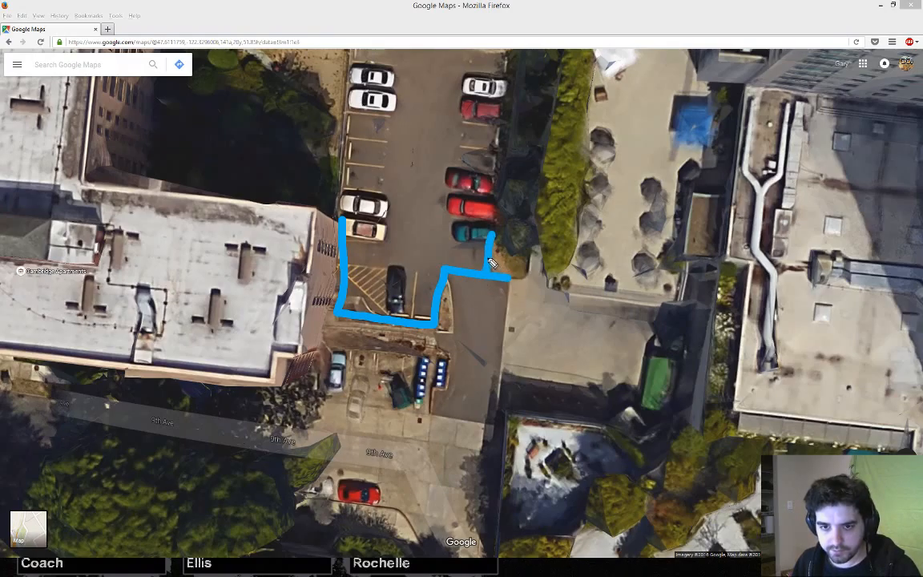
pyautogui.moveTo(513, 276)
pyautogui.mouseDown()
pyautogui.moveTo(506, 389)
pyautogui.moveTo(517, 410)
pyautogui.moveTo(610, 424)
pyautogui.mouseUp()
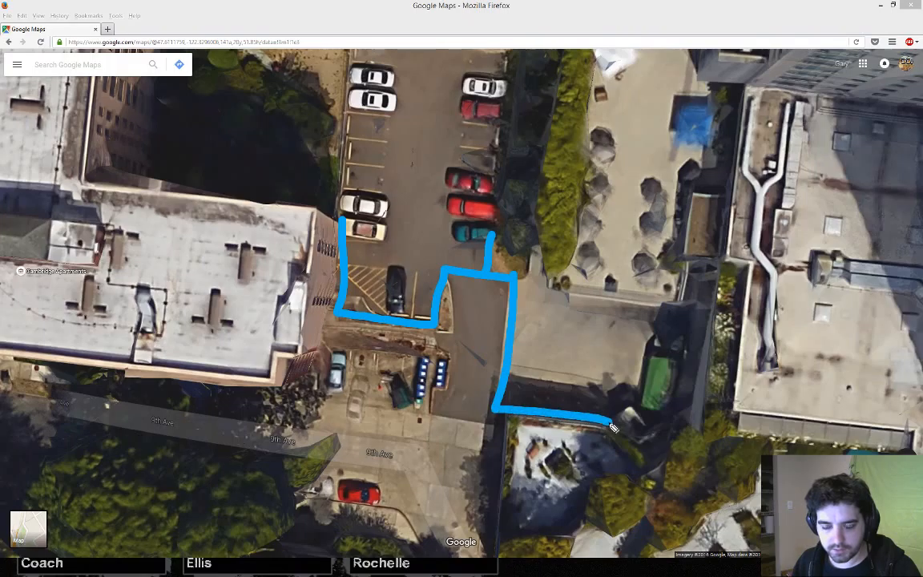
pyautogui.moveTo(513, 276)
pyautogui.mouseDown()
pyautogui.moveTo(553, 288)
pyautogui.moveTo(552, 246)
pyautogui.mouseUp()
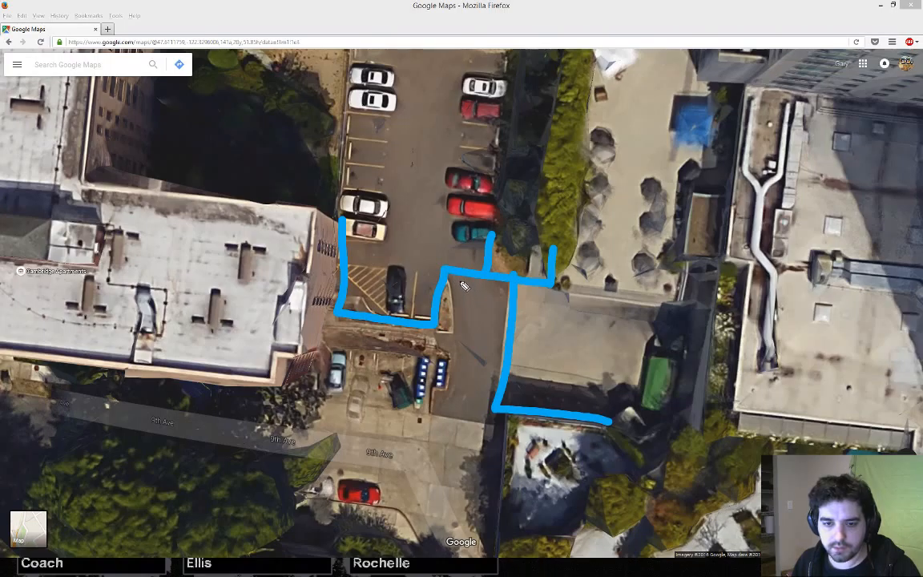
pyautogui.moveTo(445, 273); pyautogui.dragTo(457, 298)
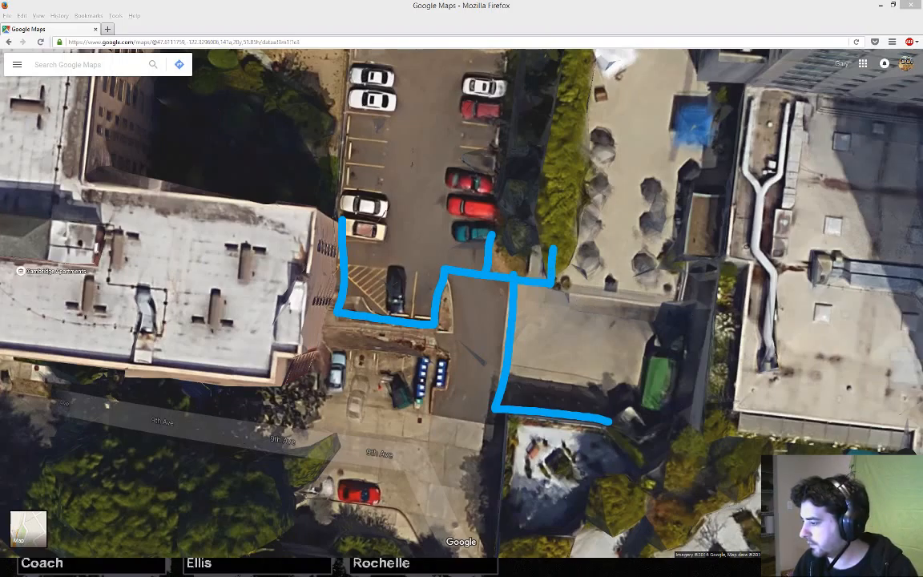
# Step: Outline the driveway and the adjoining stretch of 9th Ave in pink, and clear all drawn annotations
pyautogui.hotkey('alt', 'Tab')
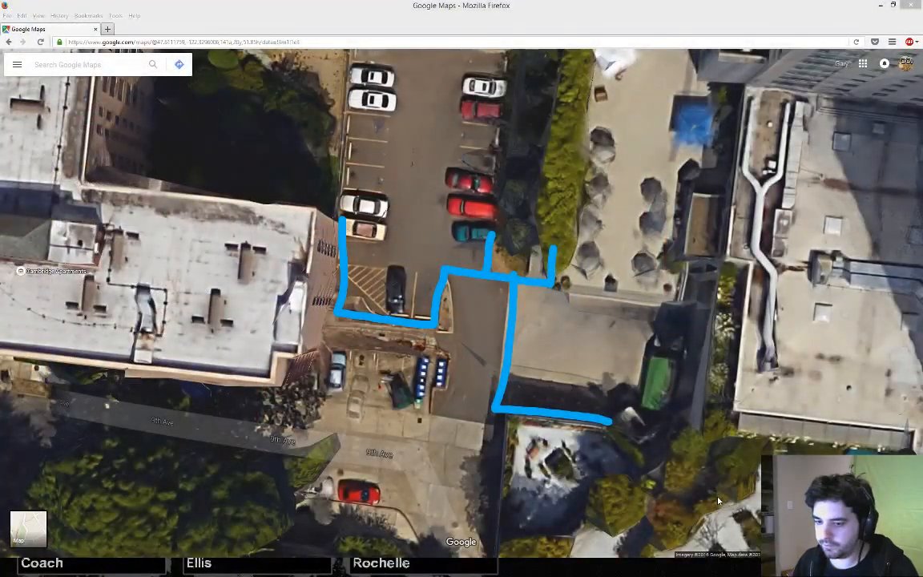
pyautogui.click(718, 501)
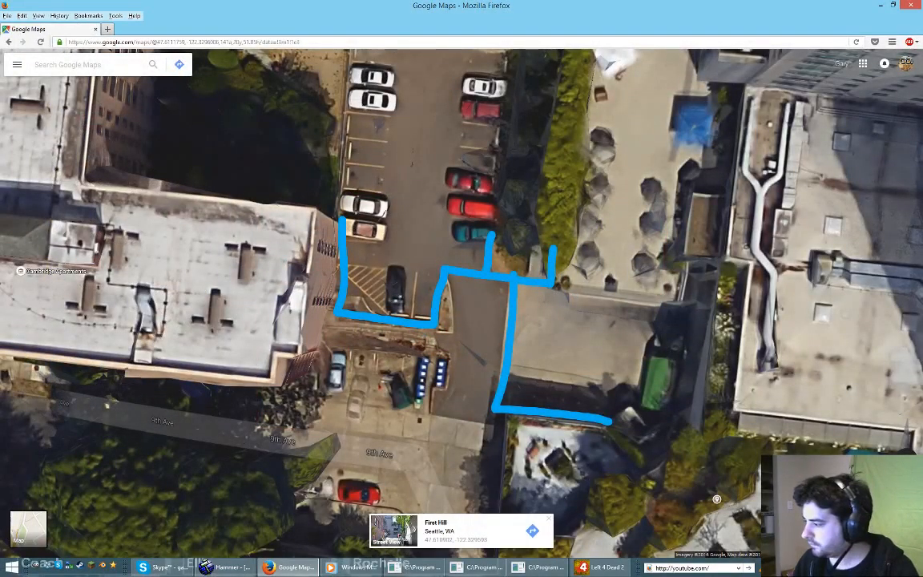
pyautogui.hotkey('alt', 'Tab')
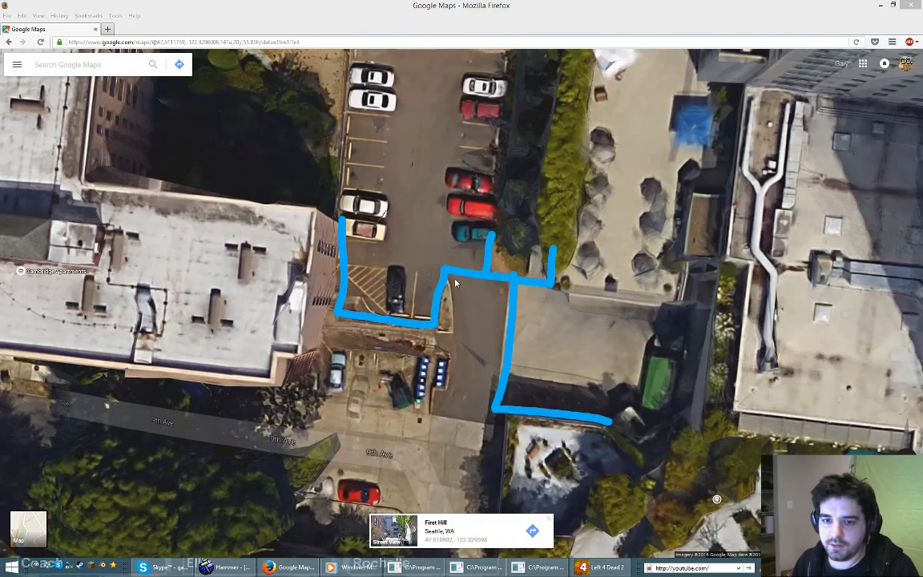
pyautogui.moveTo(444, 277)
pyautogui.mouseDown()
pyautogui.moveTo(455, 321)
pyautogui.moveTo(437, 346)
pyautogui.moveTo(442, 380)
pyautogui.moveTo(432, 415)
pyautogui.moveTo(498, 429)
pyautogui.mouseUp()
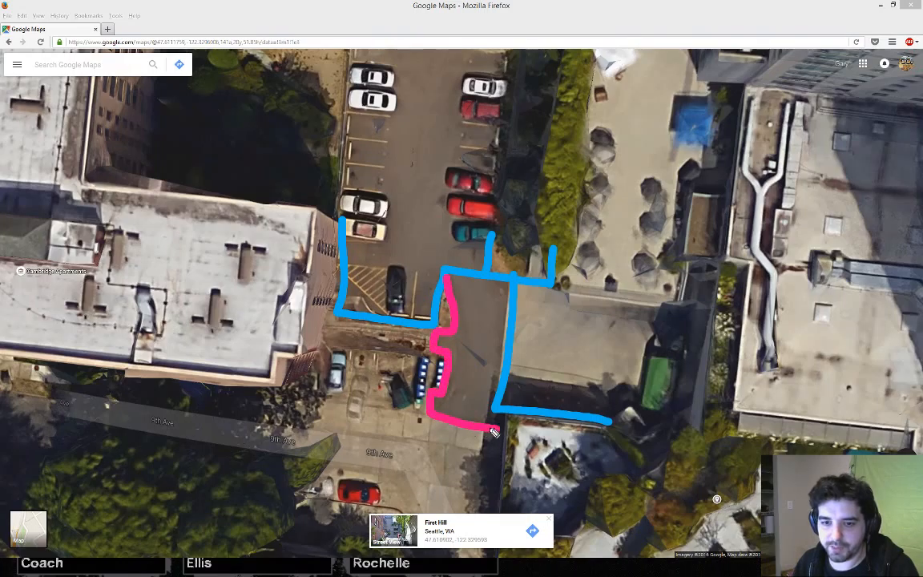
pyautogui.moveTo(446, 278)
pyautogui.mouseDown()
pyautogui.moveTo(506, 307)
pyautogui.moveTo(492, 415)
pyautogui.mouseUp()
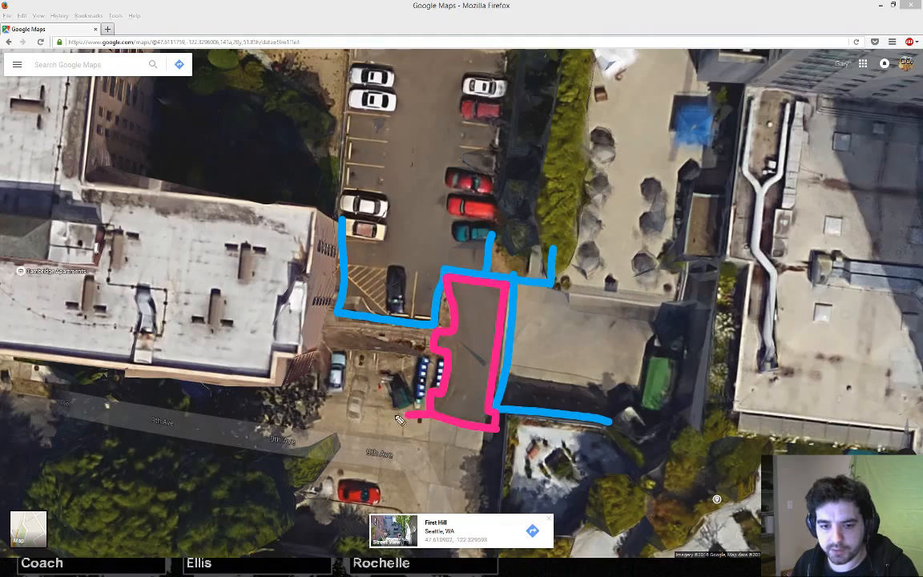
pyautogui.moveTo(400, 420)
pyautogui.mouseDown()
pyautogui.moveTo(318, 404)
pyautogui.moveTo(318, 429)
pyautogui.moveTo(482, 450)
pyautogui.mouseUp()
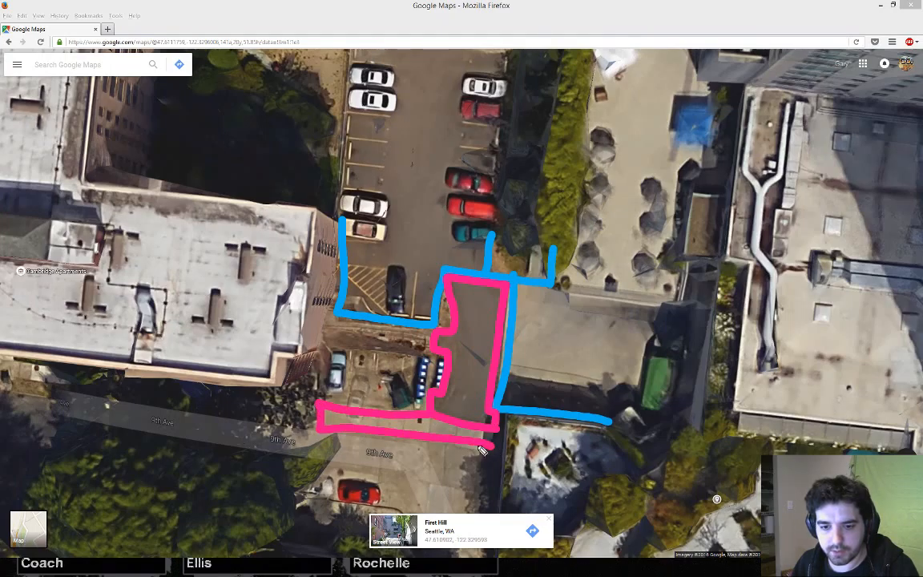
pyautogui.moveTo(417, 439)
pyautogui.mouseDown()
pyautogui.moveTo(497, 448)
pyautogui.moveTo(498, 426)
pyautogui.mouseUp()
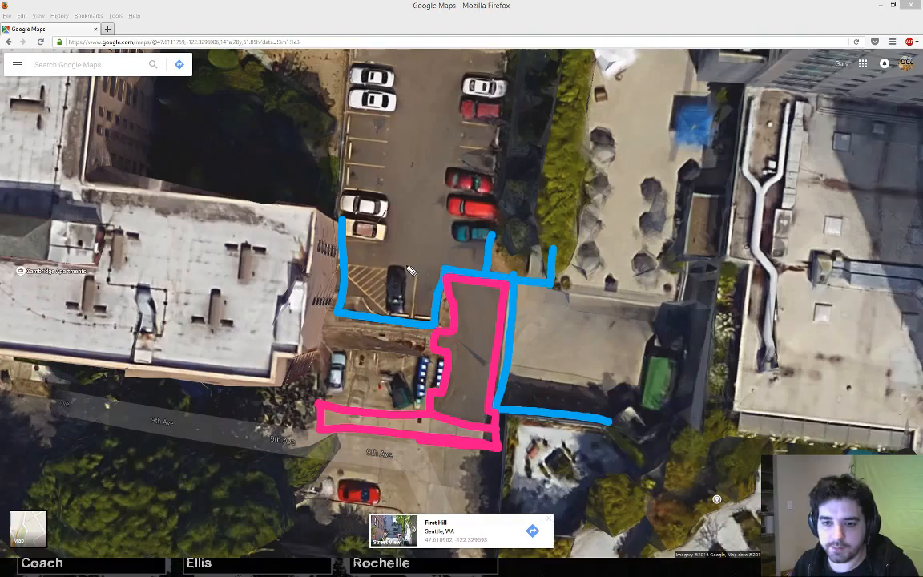
pyautogui.press('e')
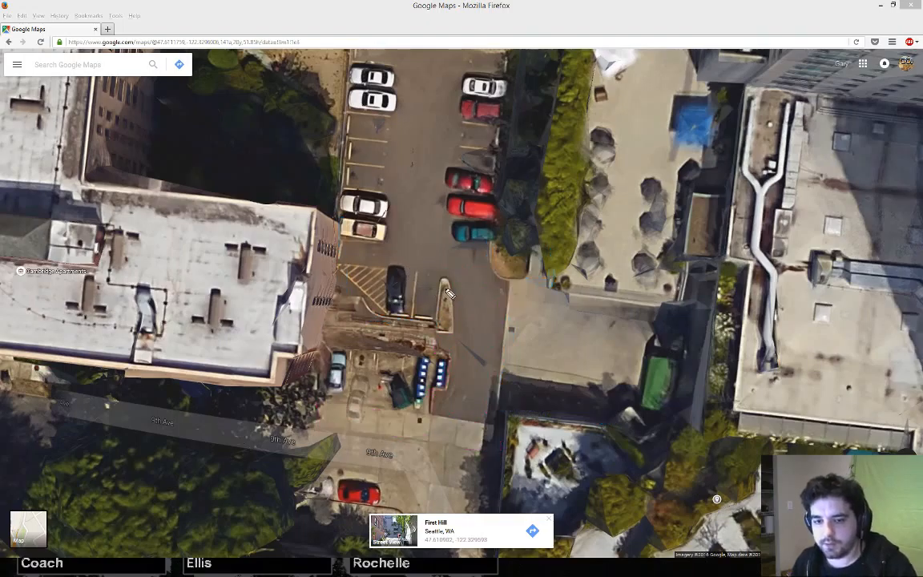
pyautogui.press('Escape')
# Step: Outline in pink the diagonal path leading off the lower end of 9th Ave, and erase the drawing
pyautogui.moveTo(580, 345); pyautogui.dragTo(602, 251)
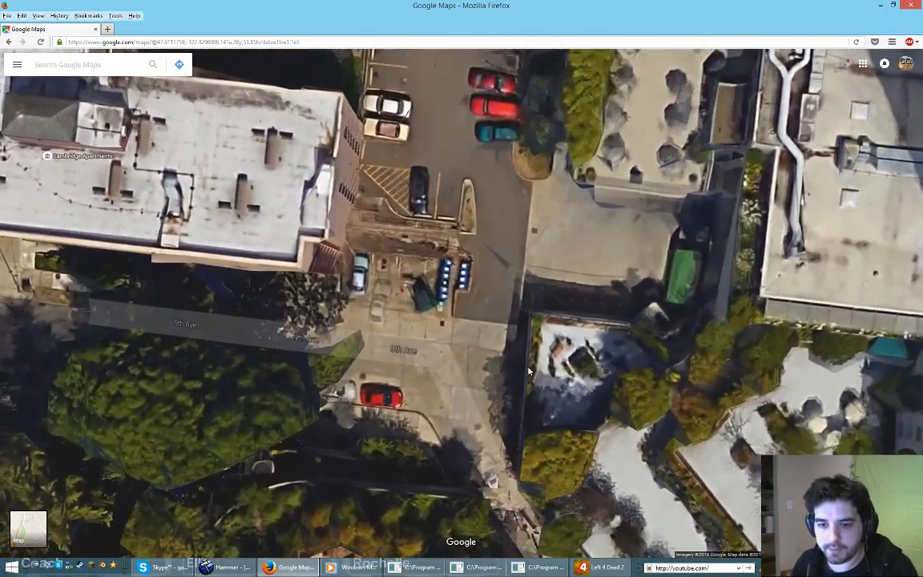
pyautogui.moveTo(528, 364); pyautogui.dragTo(509, 295)
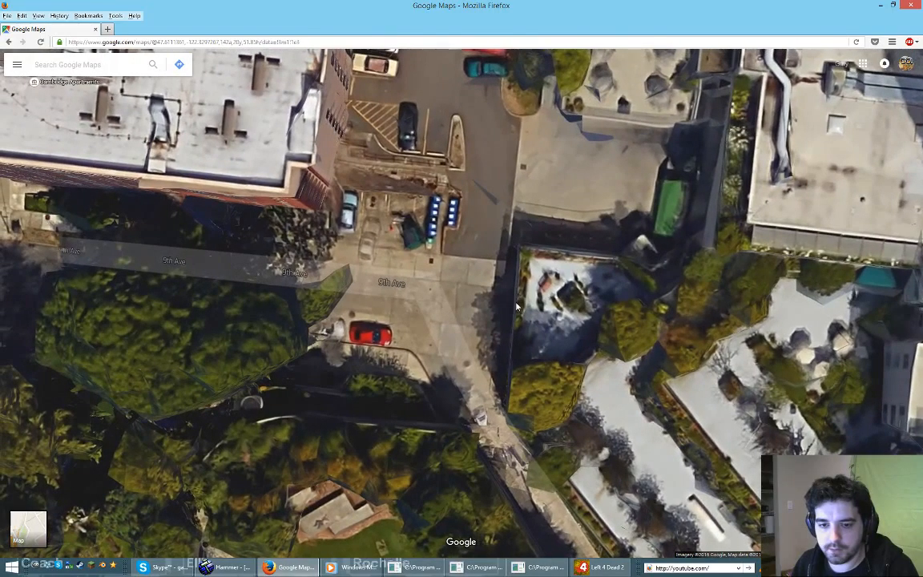
pyautogui.click(509, 295)
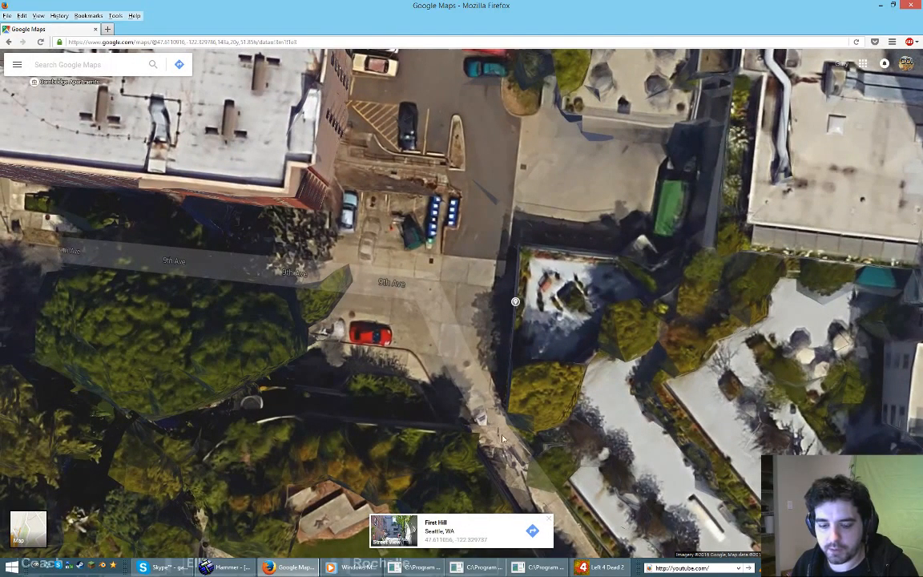
pyautogui.hotkey('ctrl', '2')
pyautogui.moveTo(456, 431)
pyautogui.mouseDown()
pyautogui.moveTo(503, 412)
pyautogui.moveTo(553, 545)
pyautogui.moveTo(499, 414)
pyautogui.mouseUp()
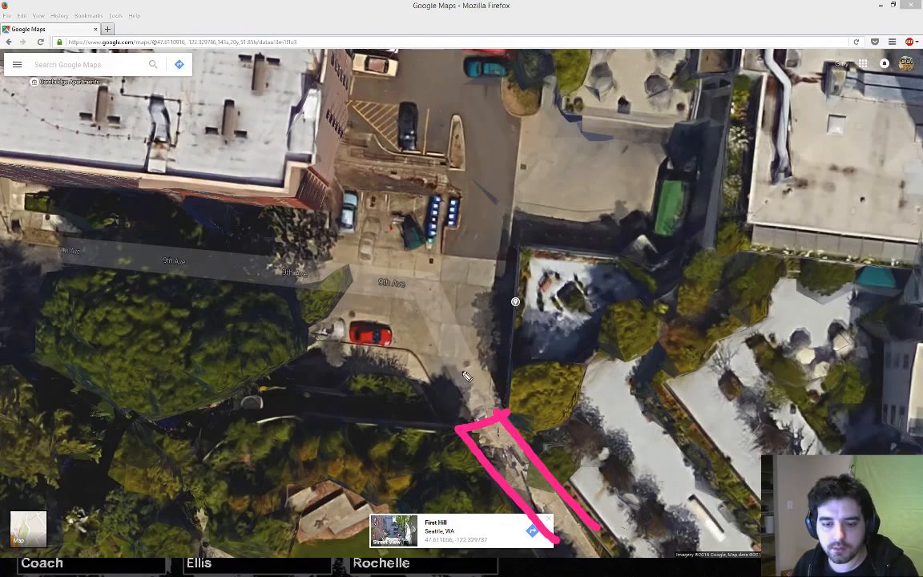
pyautogui.press('Delete')
# Step: Mark the tip of the driveway's planter island and the opposite curb corner in pink, and erase the marks
pyautogui.moveTo(534, 328)
pyautogui.mouseDown()
pyautogui.moveTo(492, 349)
pyautogui.moveTo(534, 351)
pyautogui.moveTo(531, 416)
pyautogui.mouseUp()
pyautogui.press('Delete')
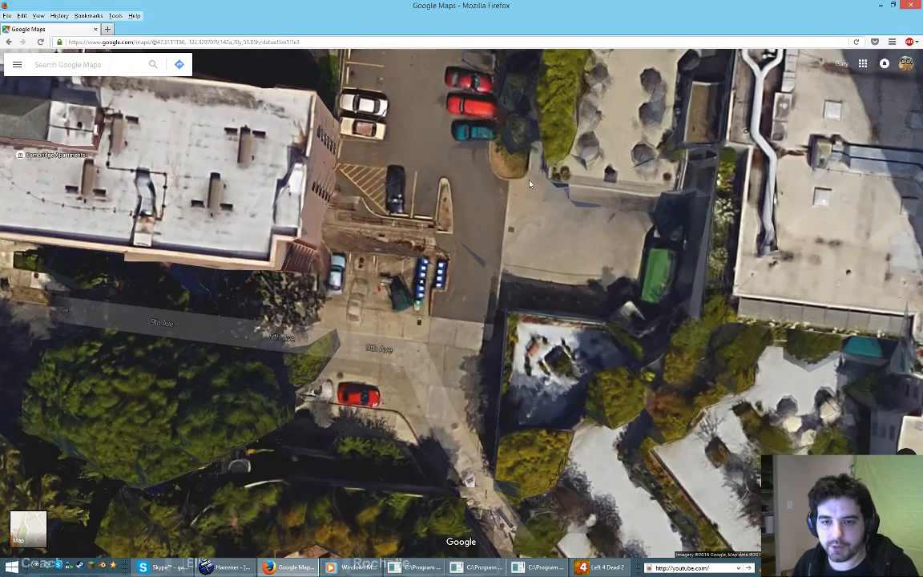
pyautogui.moveTo(468, 187); pyautogui.dragTo(448, 206)
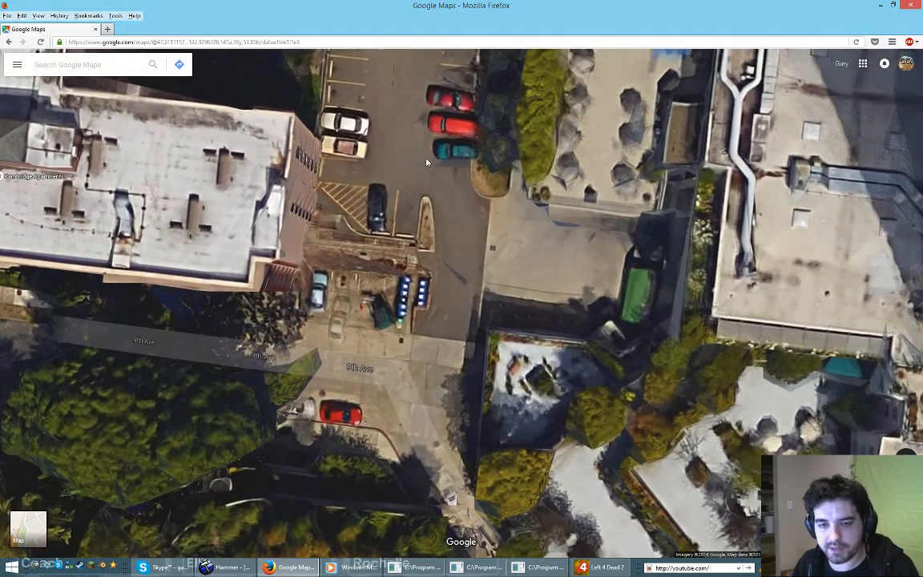
pyautogui.hotkey('ctrl', 'shift', '3')
pyautogui.moveTo(420, 205); pyautogui.dragTo(509, 198)
pyautogui.click(469, 164)
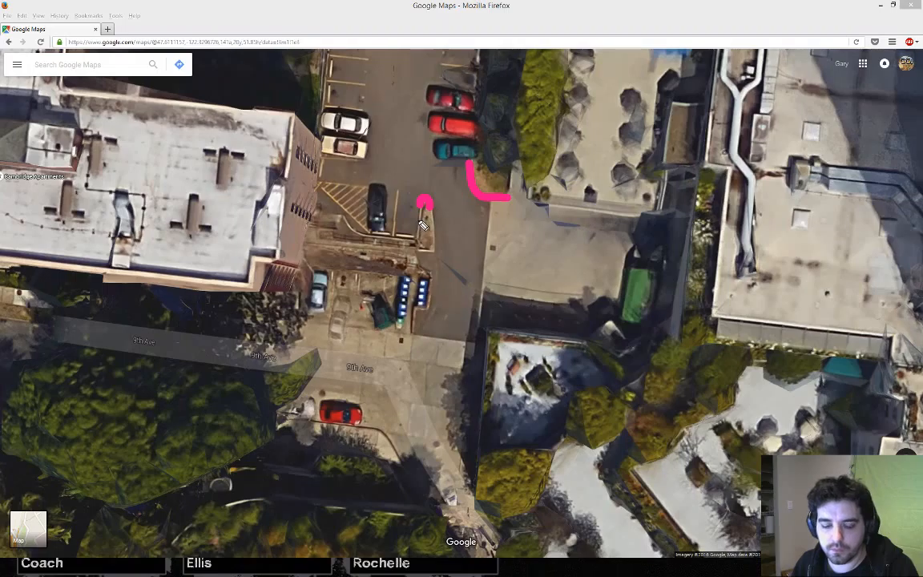
pyautogui.hotkey('ctrl', 'shift', '6')
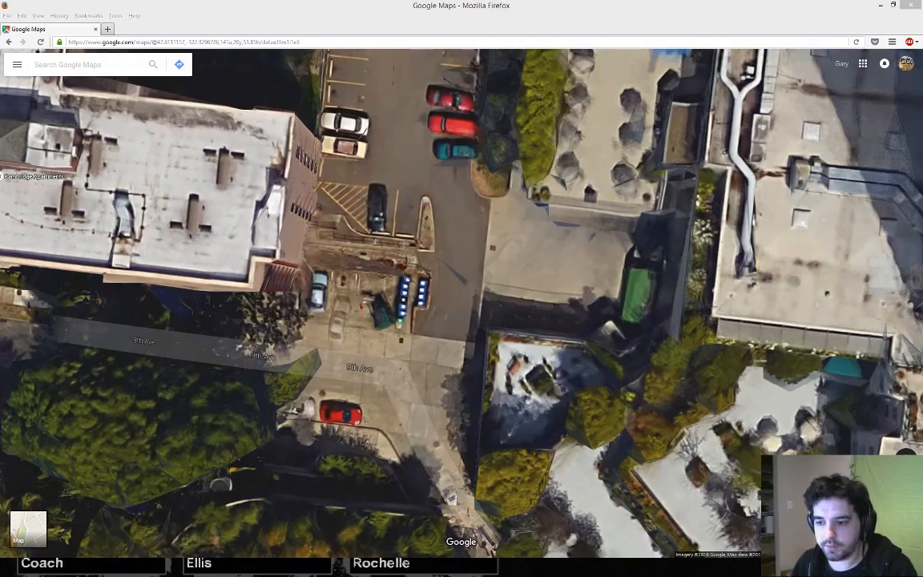
# Step: Open Street View on the driveway by the planter island and look down at the curb and railing
pyautogui.moveTo(906, 539); pyautogui.dragTo(436, 230)
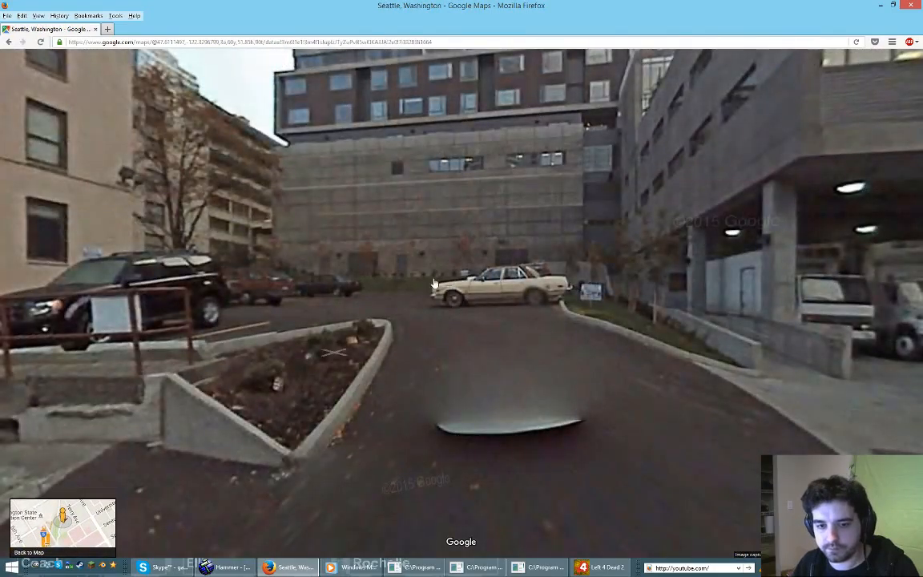
pyautogui.moveTo(419, 326); pyautogui.dragTo(409, 263)
pyautogui.moveTo(403, 220); pyautogui.dragTo(552, 233)
pyautogui.moveTo(611, 210); pyautogui.dragTo(509, 148)
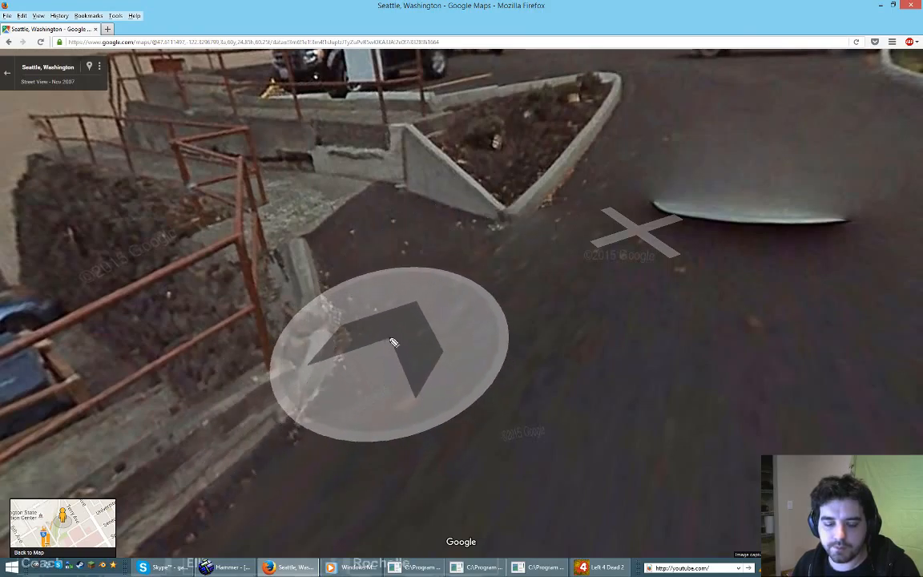
# Step: Outline in pink the driveway edge from the lower curb past the planter island to the opposite curb, and erase the line
pyautogui.moveTo(316, 374)
pyautogui.mouseDown()
pyautogui.moveTo(412, 319)
pyautogui.moveTo(519, 224)
pyautogui.moveTo(618, 86)
pyautogui.moveTo(801, 87)
pyautogui.moveTo(901, 74)
pyautogui.moveTo(920, 102)
pyautogui.mouseUp()
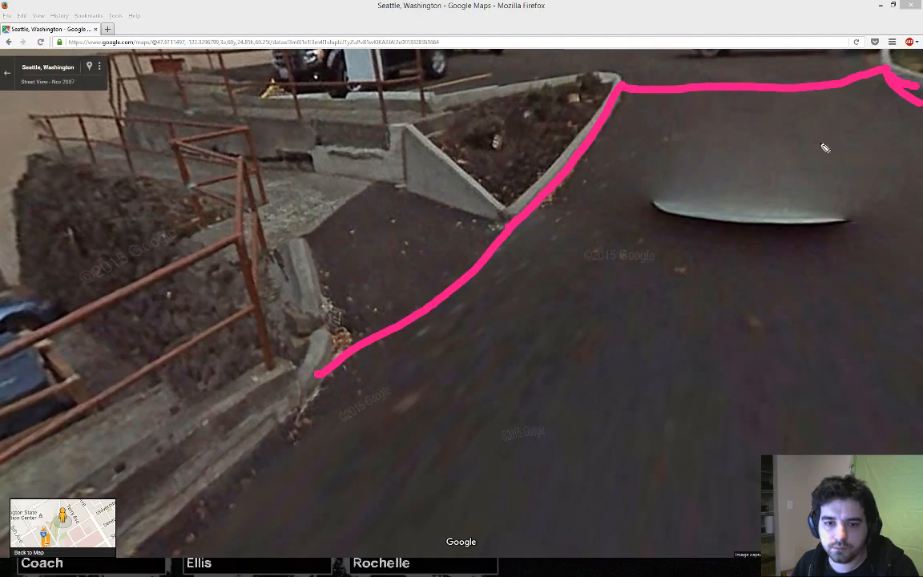
pyautogui.hotkey('ctrl', 'z')
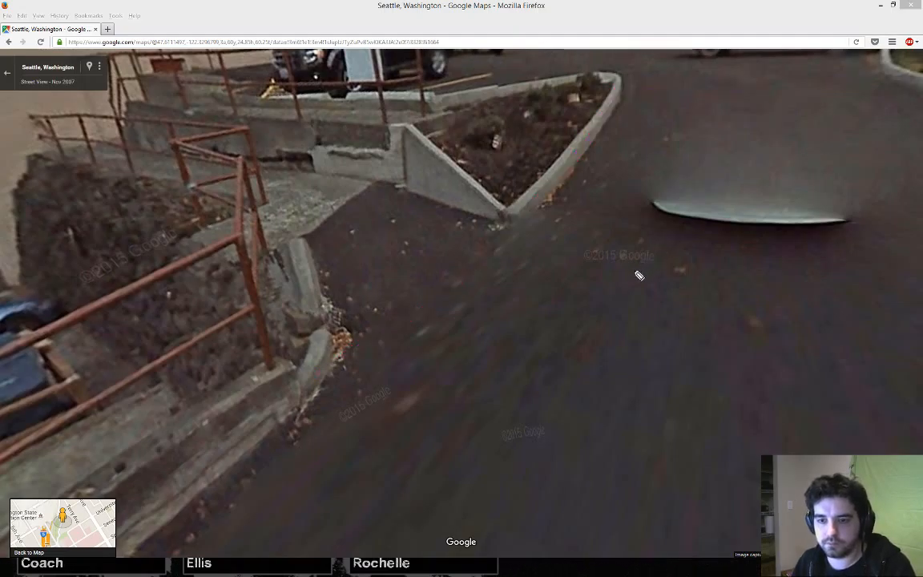
pyautogui.click(679, 314)
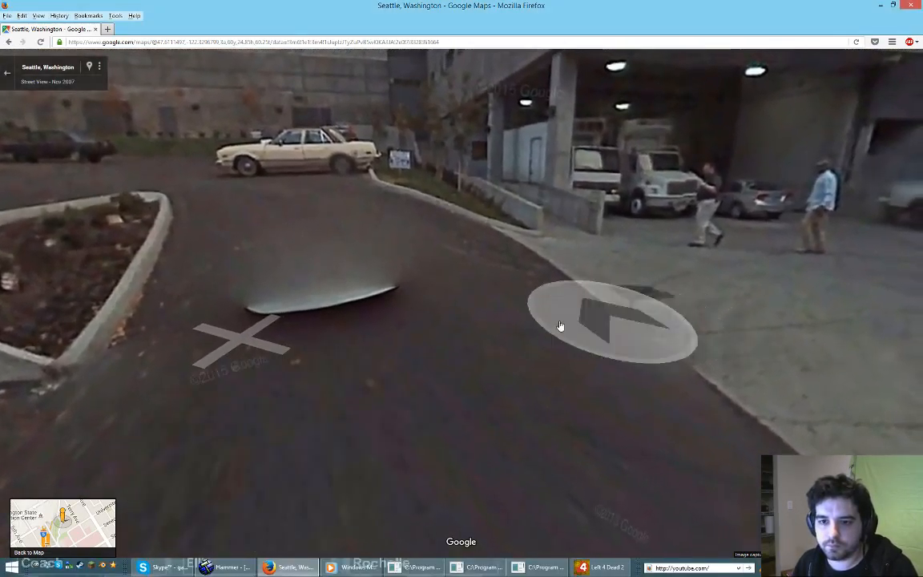
# Step: Look across the loading area in Street View, and switch to Hammer to view the matching ground around the yellow ramp
pyautogui.moveTo(521, 325); pyautogui.dragTo(277, 336)
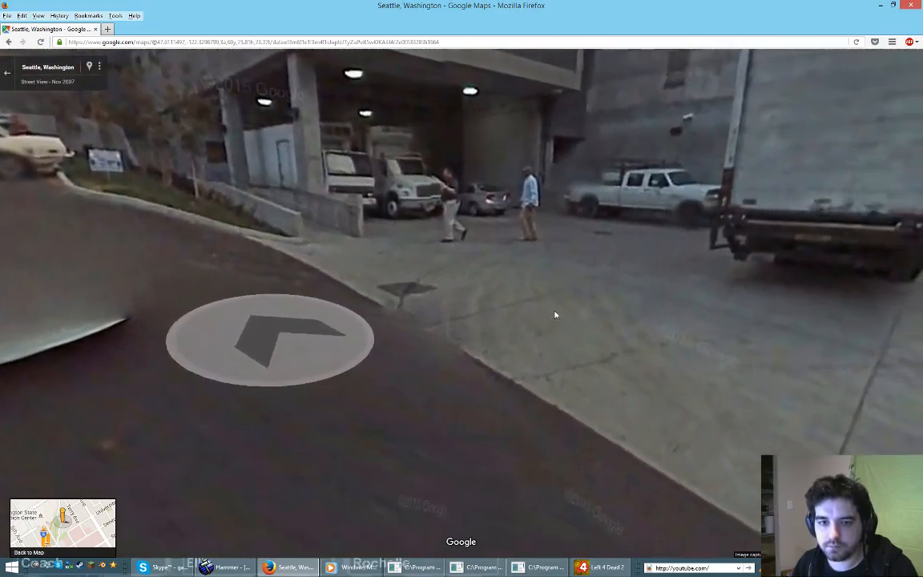
pyautogui.moveTo(608, 293); pyautogui.dragTo(515, 280)
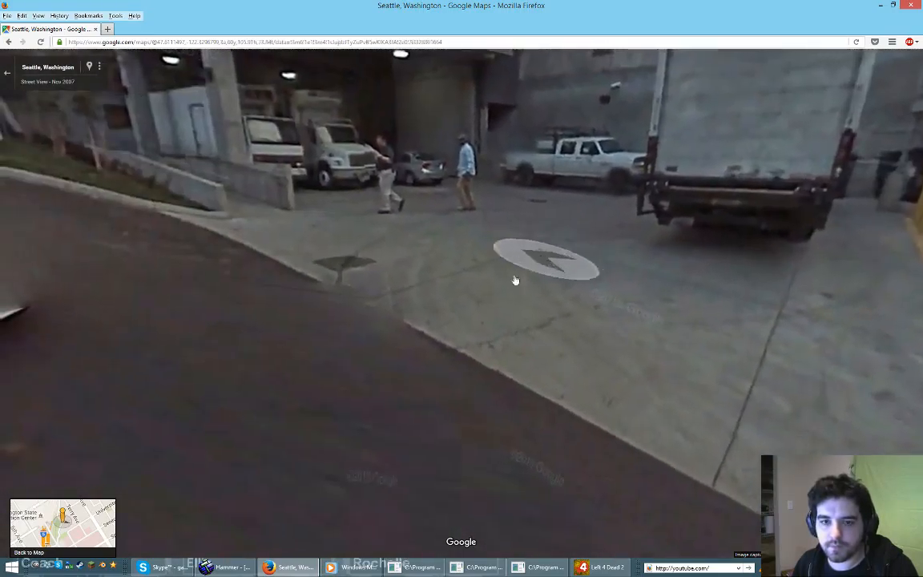
pyautogui.click(242, 565)
pyautogui.press('z')
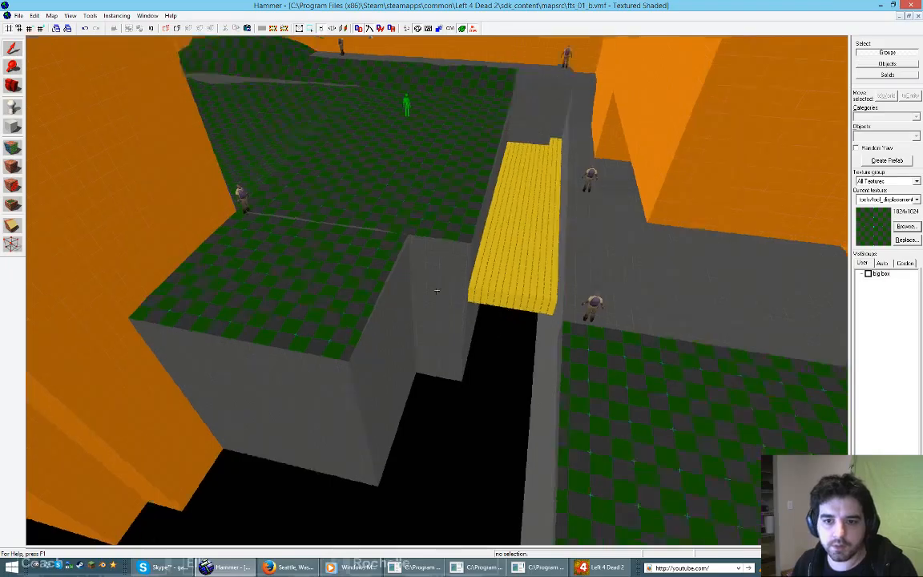
pyautogui.press('w')
pyautogui.press('z')
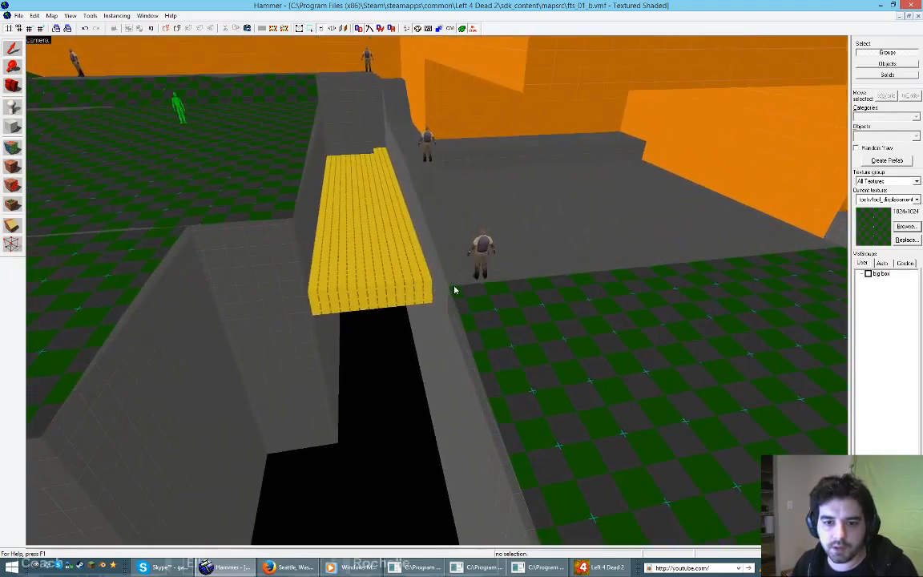
# Step: Mark in pink the corner of the checkered ground beside the yellow ramp, and return to the loading area in Street View
pyautogui.hotkey('ctrl', '2')
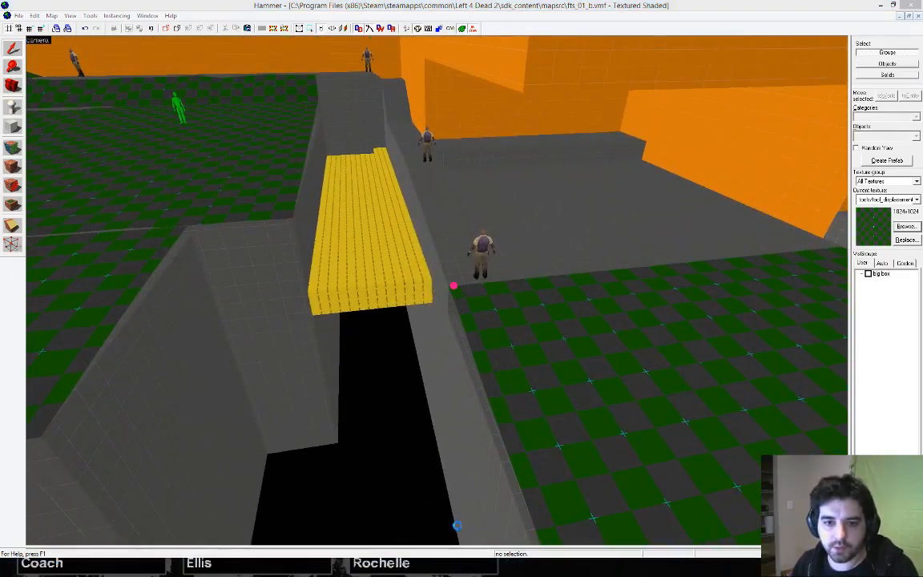
pyautogui.hotkey('ctrl', '1')
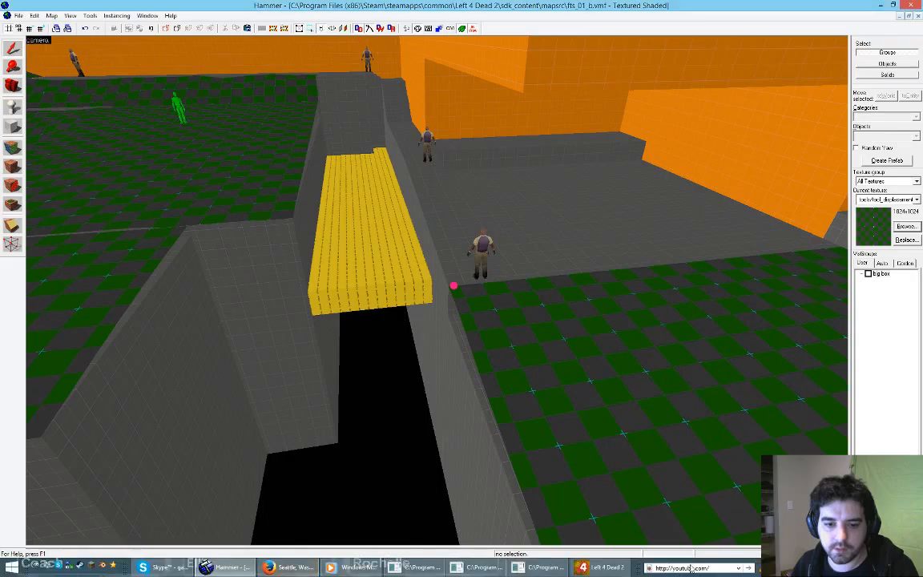
pyautogui.click(288, 567)
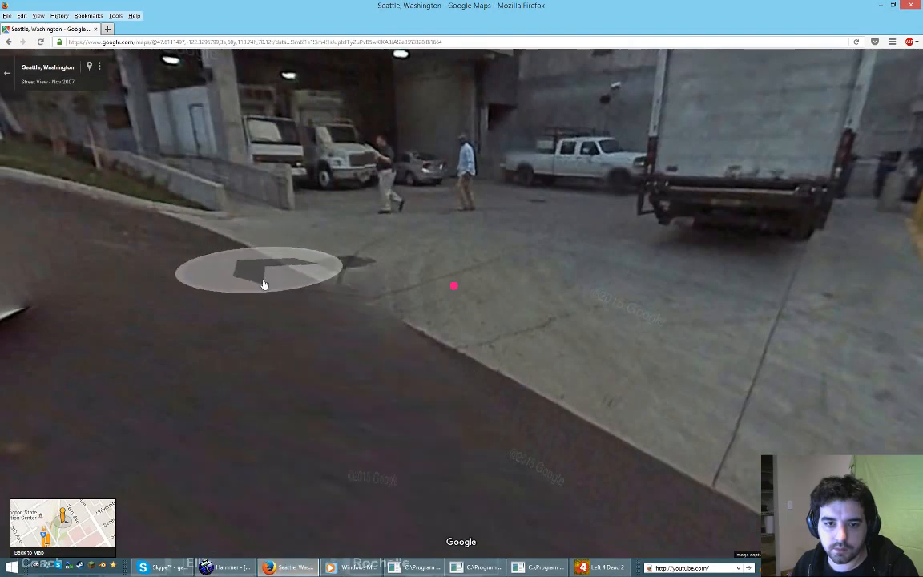
pyautogui.click(290, 568)
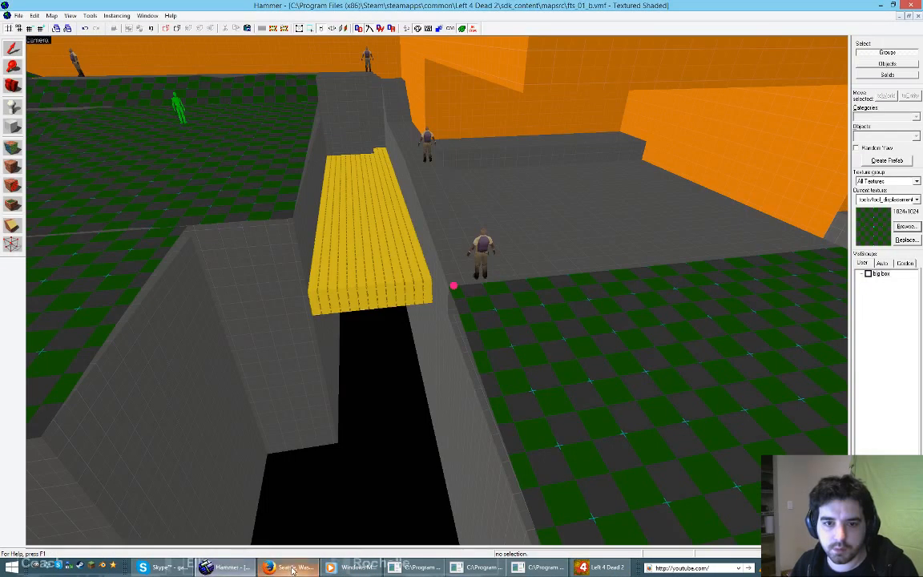
pyautogui.click(293, 570)
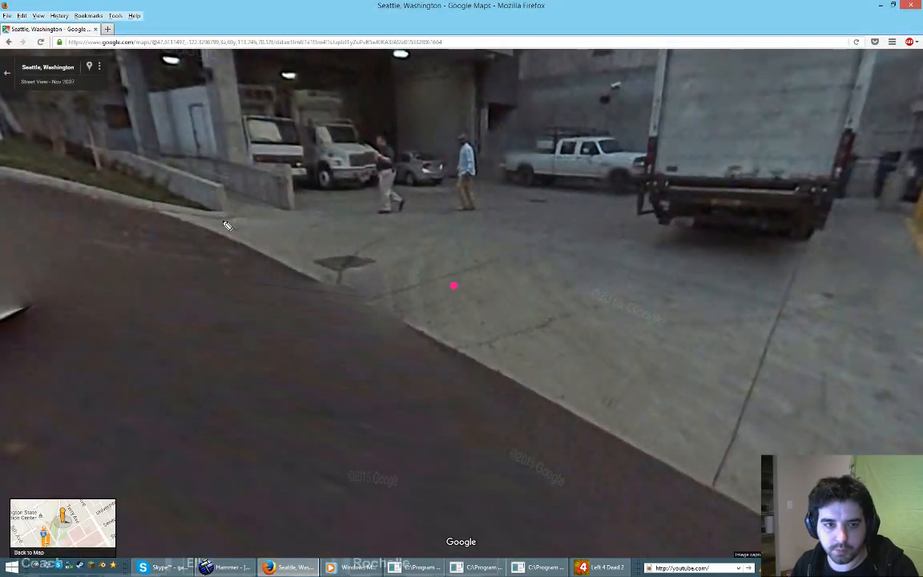
# Step: Circle in pink the curb corner at the end of the loading area's low wall, and clear all marks
pyautogui.hotkey('ctrl', '2')
pyautogui.click(219, 214)
pyautogui.moveTo(218, 210); pyautogui.dragTo(241, 212)
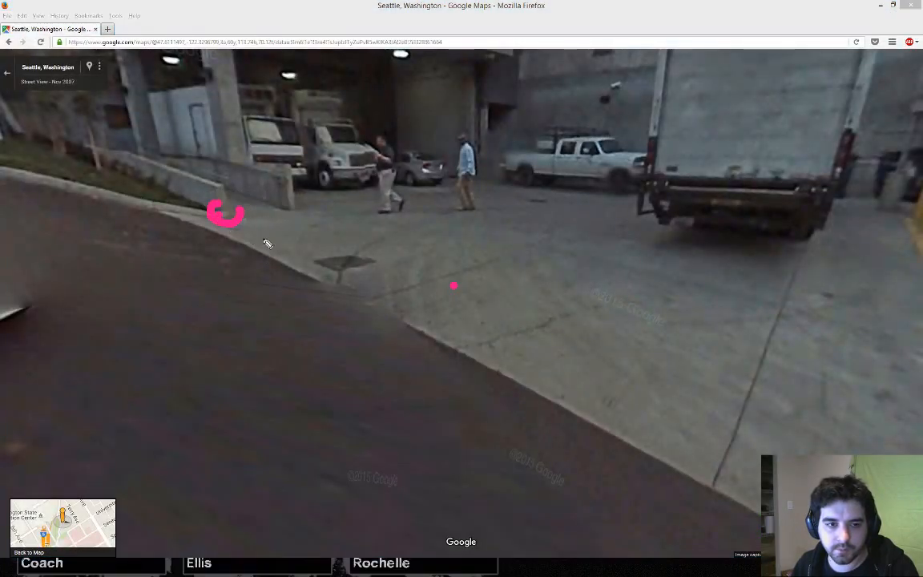
pyautogui.press('Escape')
# Step: Turn Street View back up the driveway, and switch to Hammer to compare it with the yellow ramp
pyautogui.moveTo(321, 247); pyautogui.dragTo(568, 254)
pyautogui.moveTo(512, 268); pyautogui.dragTo(621, 261)
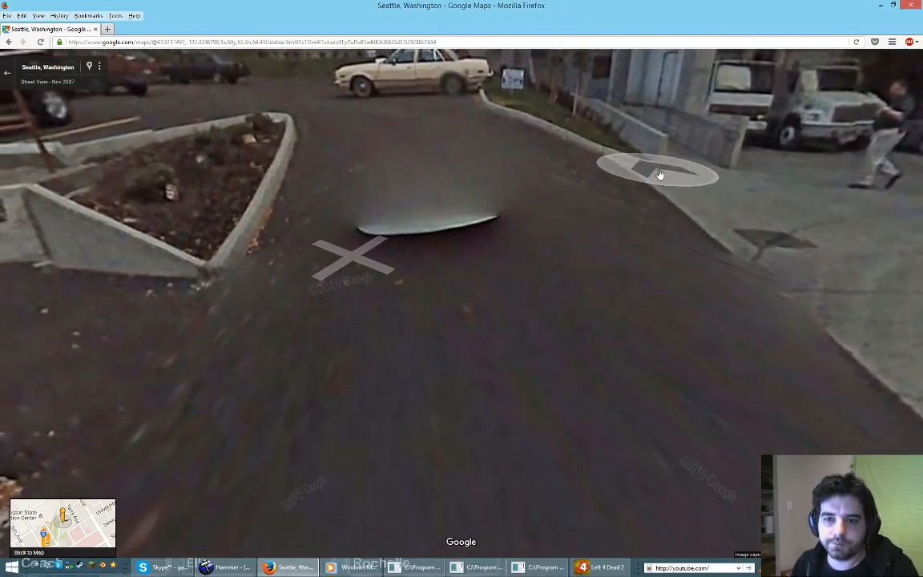
pyautogui.click(224, 567)
pyautogui.moveTo(291, 568)
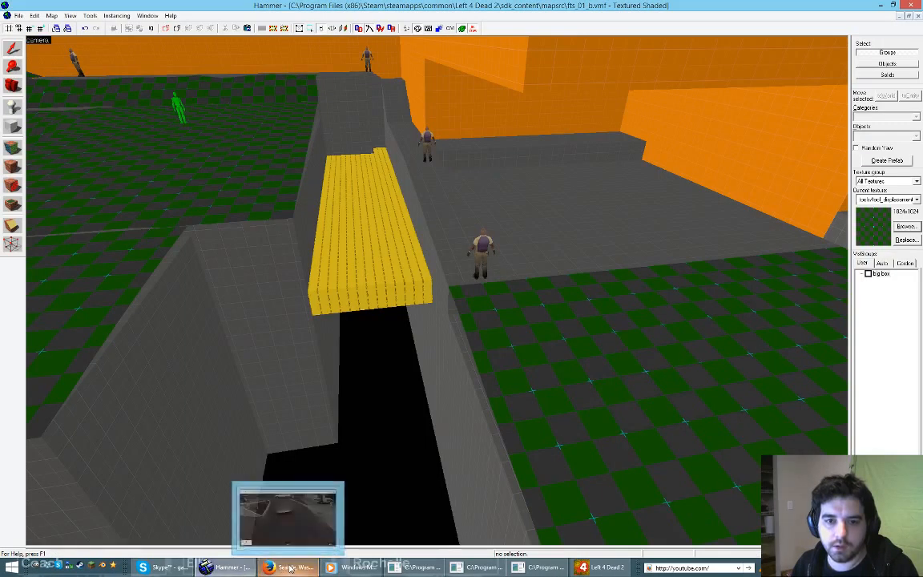
# Step: Select the raised ground block bordering the yellow ramp and view it from farther back
pyautogui.click(312, 372)
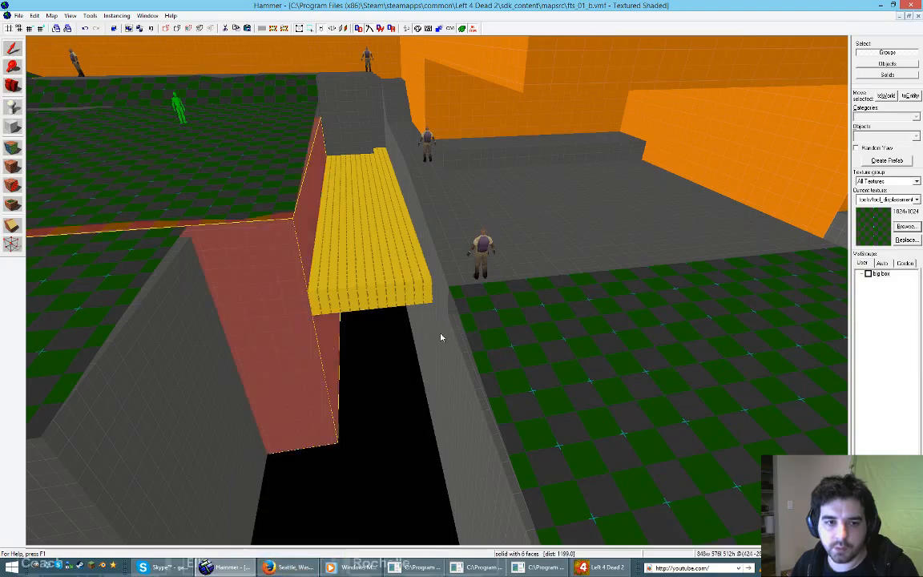
pyautogui.press('z')
pyautogui.press('a')
pyautogui.press('s')
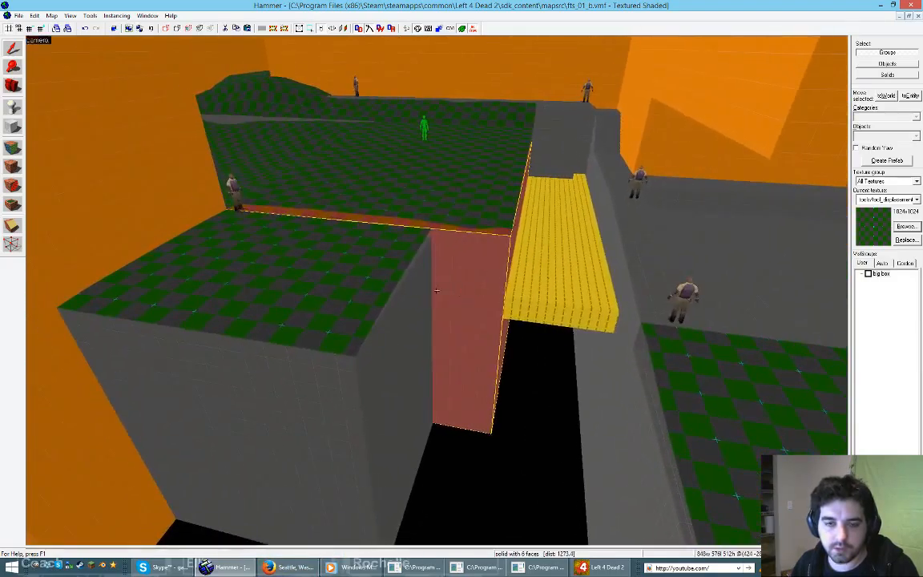
pyautogui.press('z')
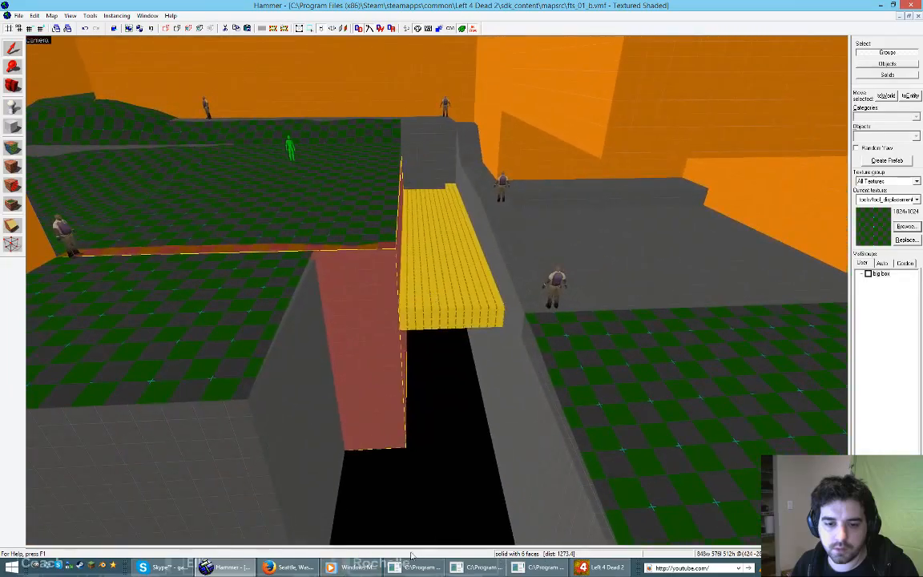
# Step: Switch to Street View and examine the driveway between the planter island and the loading area
pyautogui.click(290, 567)
pyautogui.moveTo(433, 277); pyautogui.dragTo(417, 434)
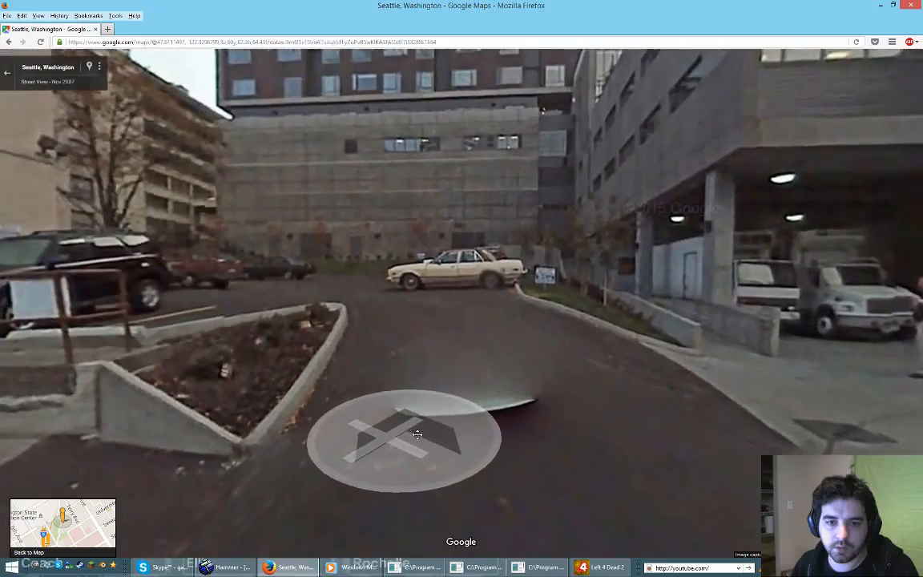
pyautogui.click(542, 280)
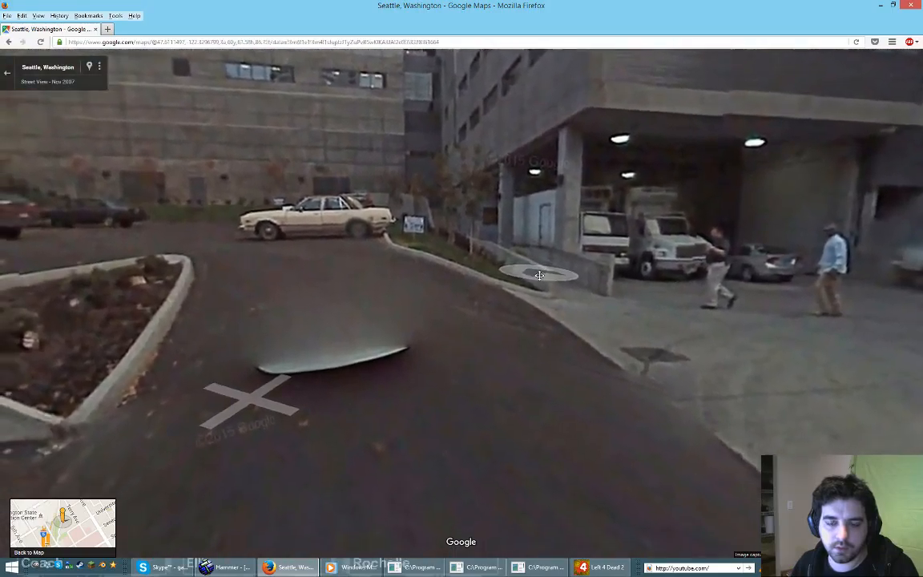
pyautogui.moveTo(539, 275); pyautogui.dragTo(594, 302)
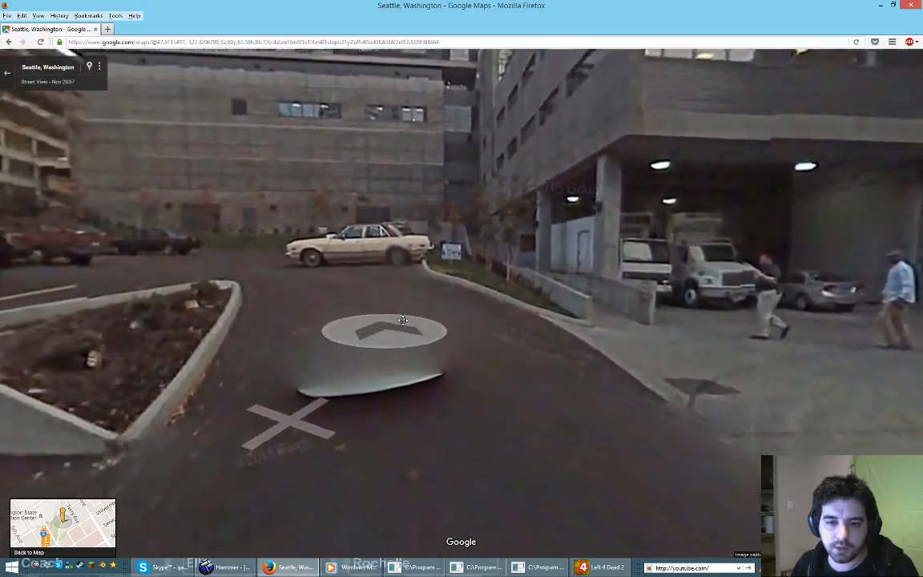
pyautogui.click(403, 320)
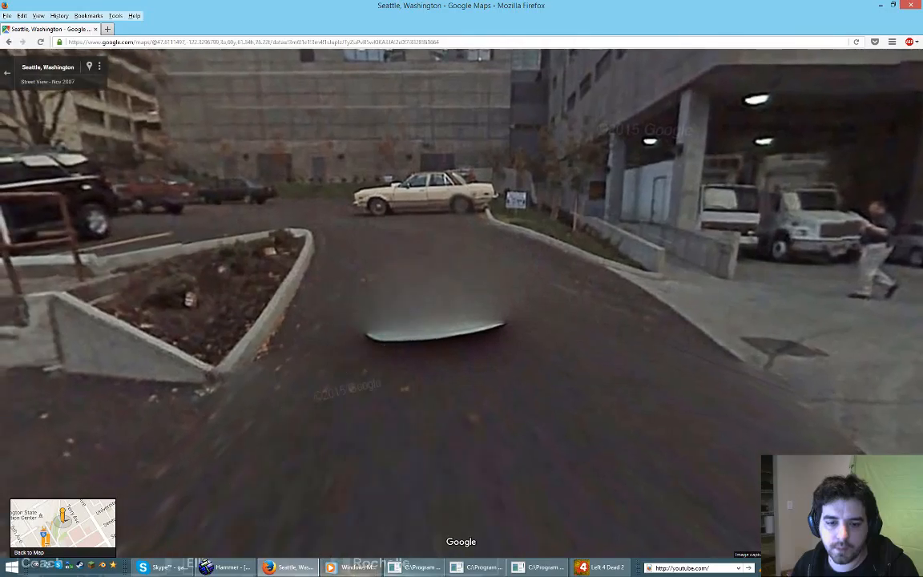
# Step: Check the yellow ramp and its surroundings in Hammer again, and return to Street View
pyautogui.click(227, 566)
pyautogui.press('z')
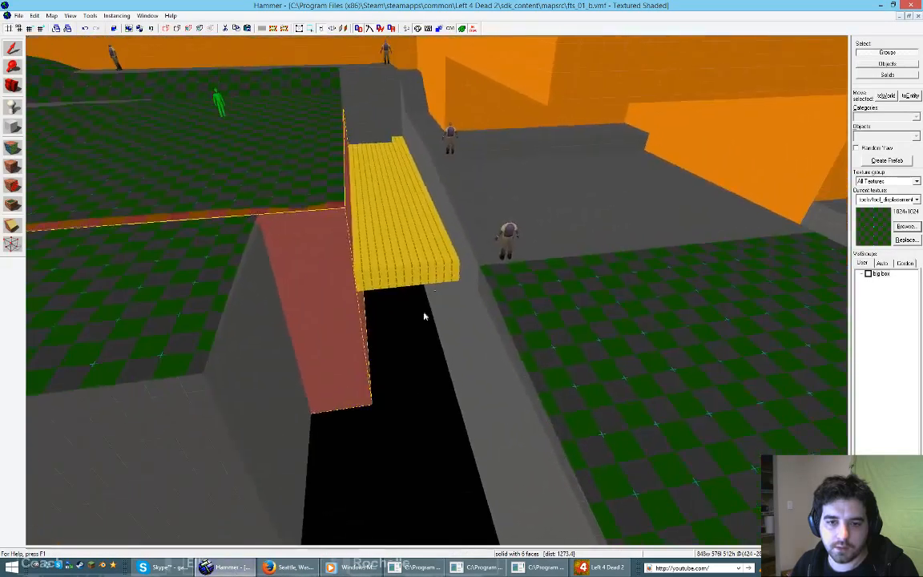
pyautogui.click(291, 567)
# Step: Advance up the driveway to the parked cream car in Street View and look back towards the loading area
pyautogui.moveTo(551, 252); pyautogui.dragTo(495, 263)
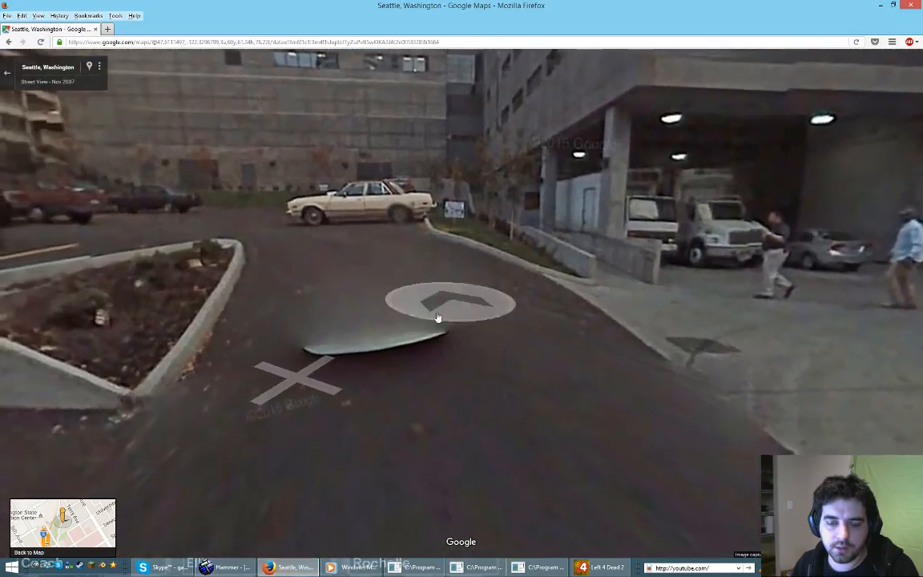
pyautogui.moveTo(377, 306); pyautogui.dragTo(457, 305)
pyautogui.click(461, 304)
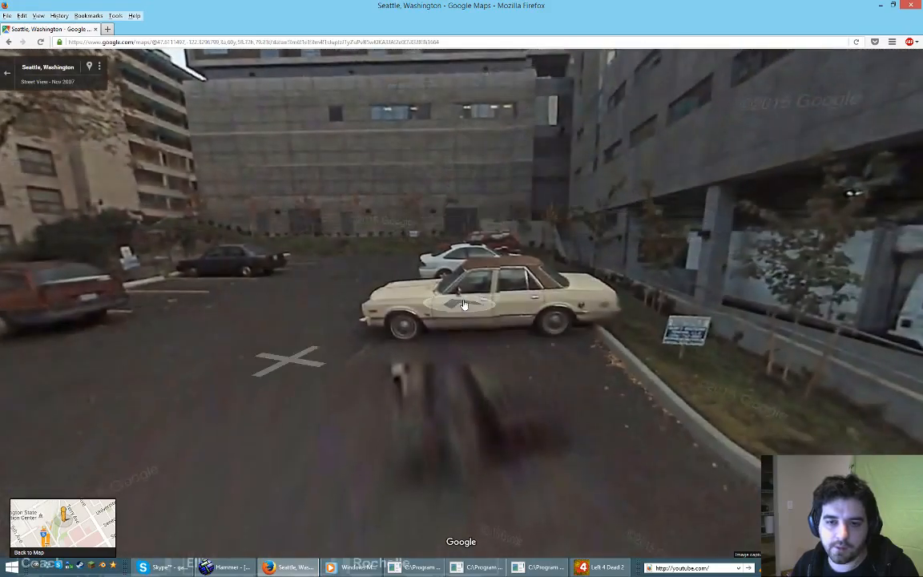
pyautogui.click(657, 333)
pyautogui.click(586, 271)
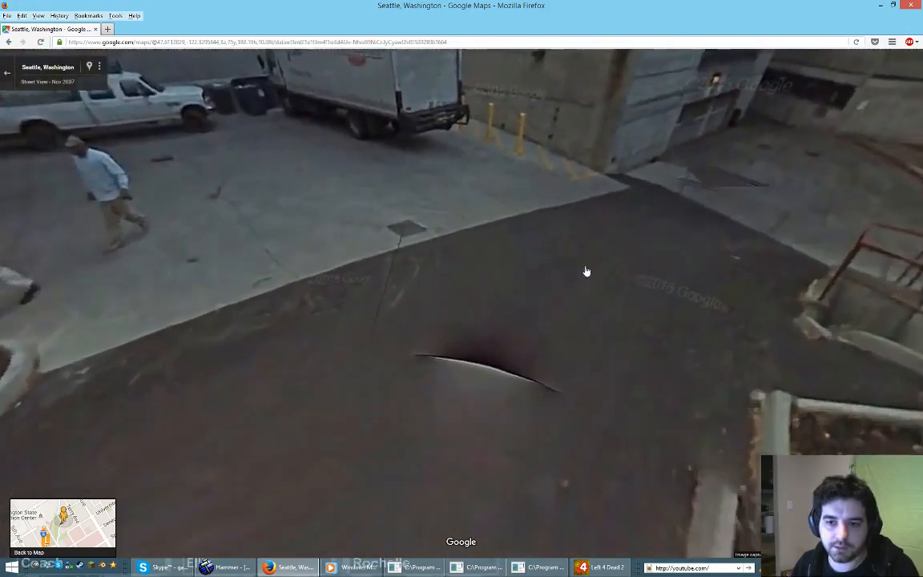
# Step: Compare the planter island and the loading area from the lower and upper Street View positions on the driveway
pyautogui.moveTo(292, 257); pyautogui.dragTo(594, 260)
pyautogui.moveTo(360, 237); pyautogui.dragTo(493, 353)
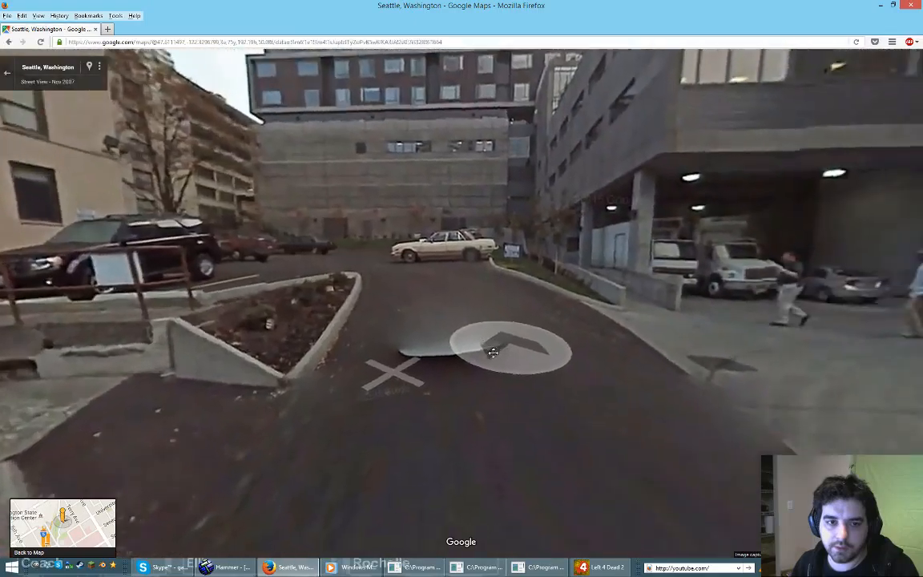
pyautogui.click(484, 470)
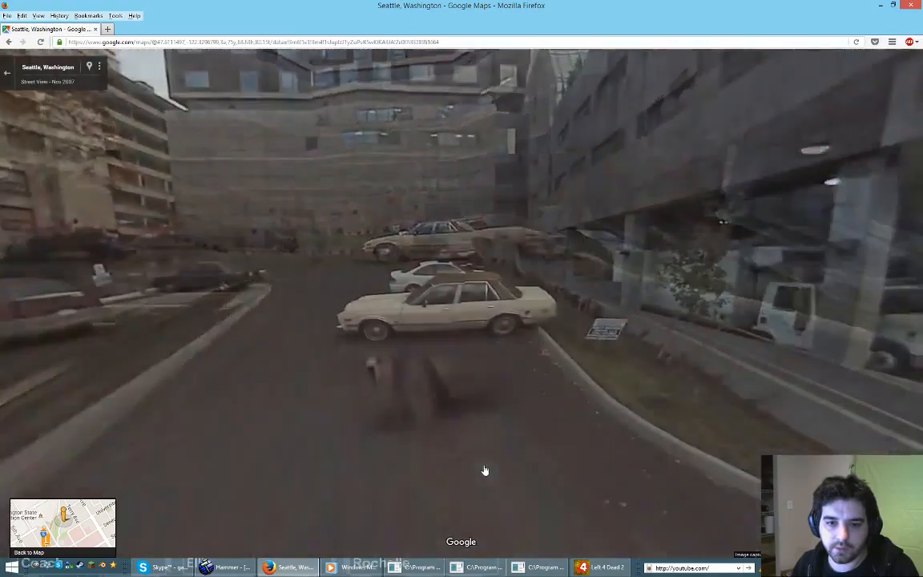
pyautogui.moveTo(725, 420); pyautogui.dragTo(262, 387)
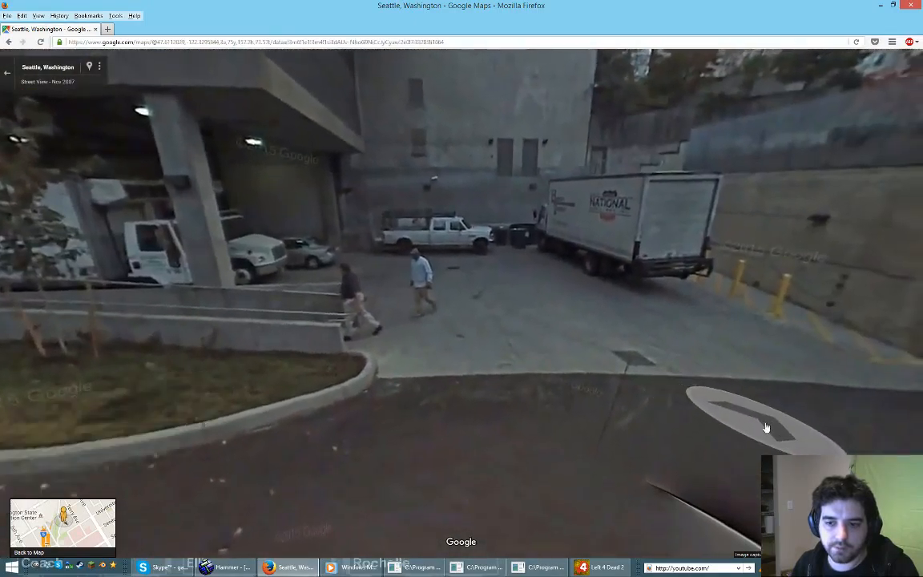
pyautogui.moveTo(766, 428); pyautogui.dragTo(555, 294)
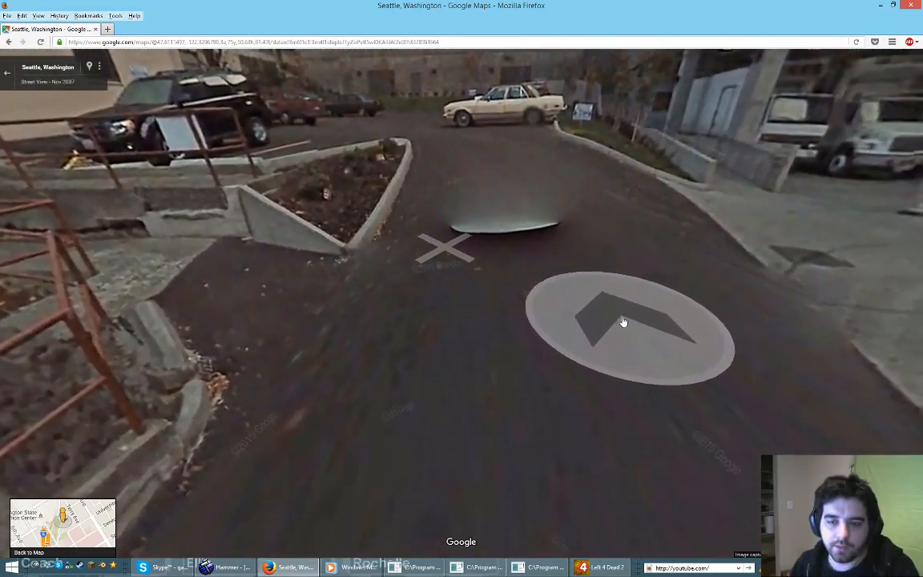
# Step: Move down past the yellow bollards to the green dumpster in Street View and turn back to face up the driveway
pyautogui.click(624, 321)
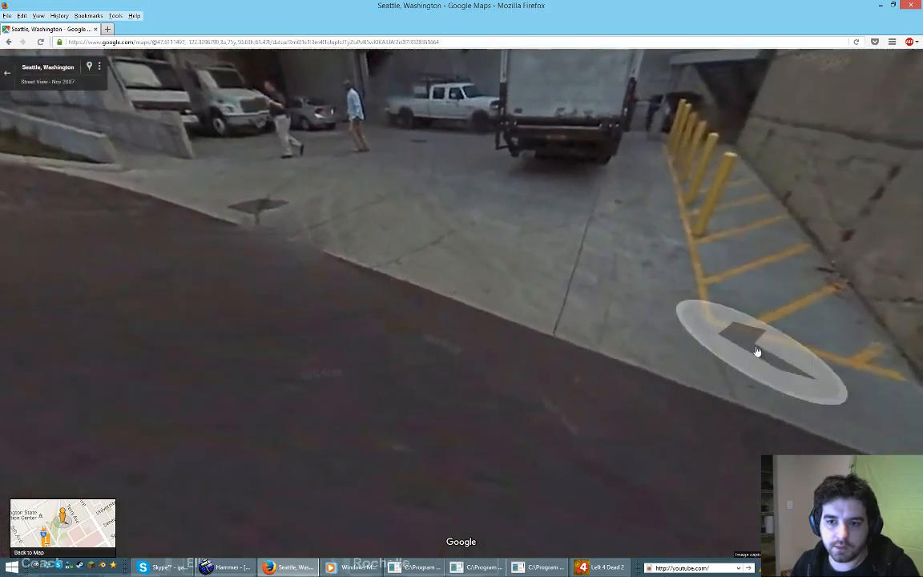
pyautogui.click(757, 351)
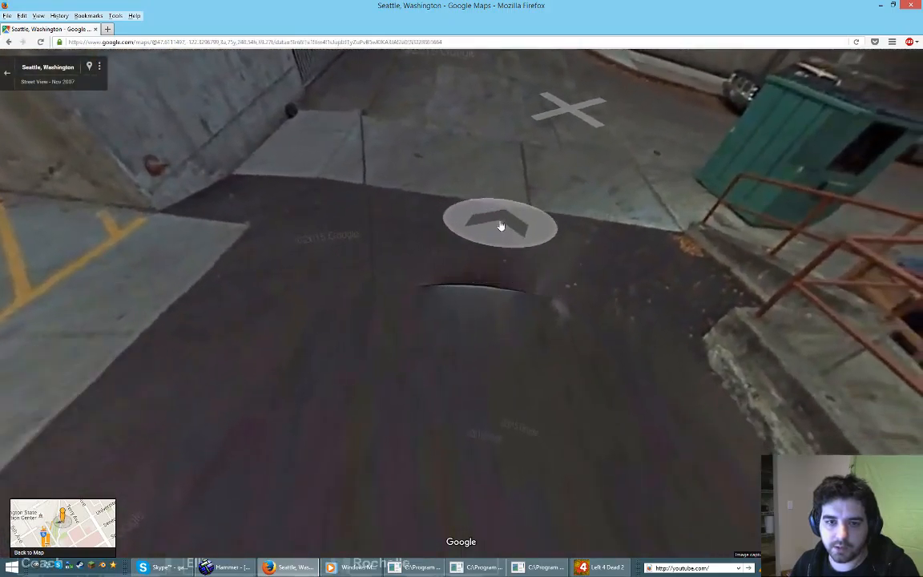
pyautogui.click(502, 226)
pyautogui.moveTo(182, 223); pyautogui.dragTo(801, 389)
pyautogui.moveTo(241, 281); pyautogui.dragTo(700, 302)
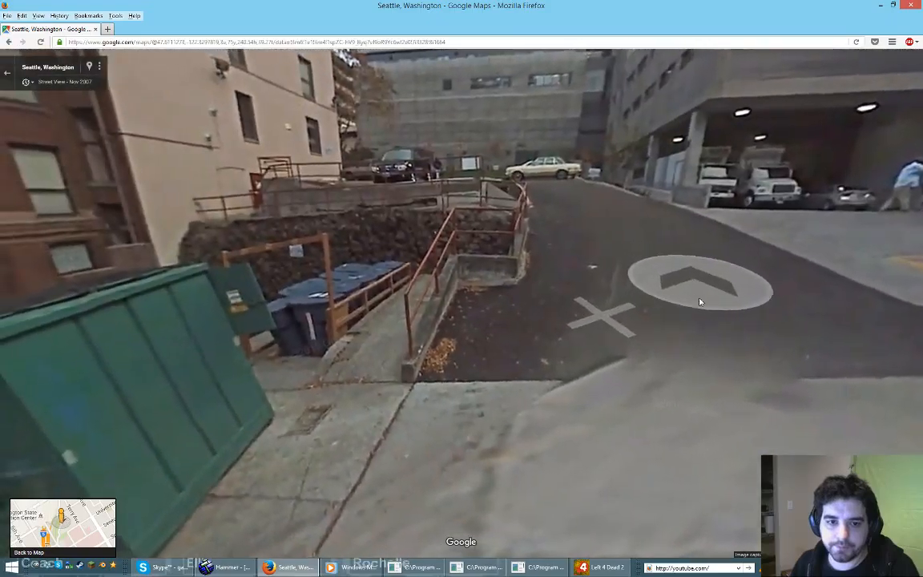
# Step: Circle the curb corner at the railing's base in Street View and outline the two lowest asphalt sections across to the concrete wall
pyautogui.click(699, 302)
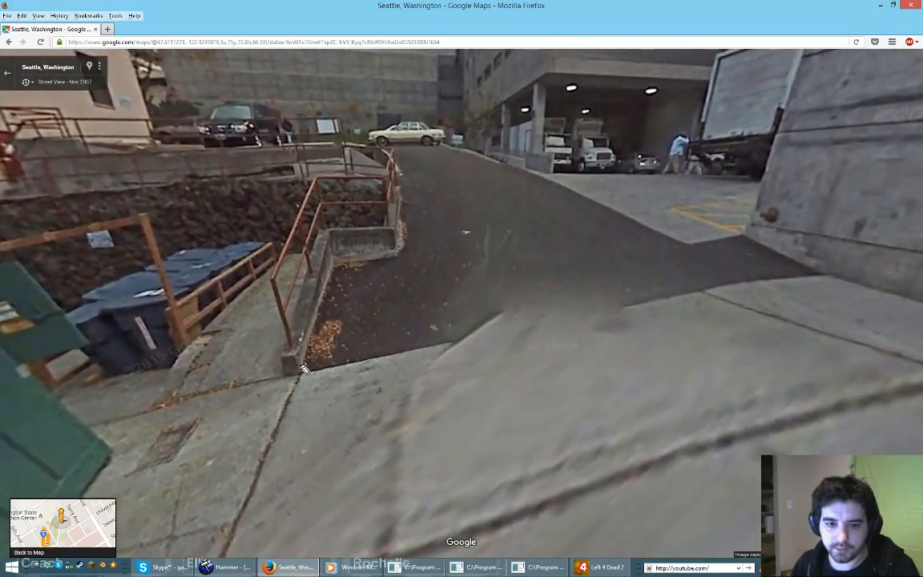
pyautogui.click(301, 370)
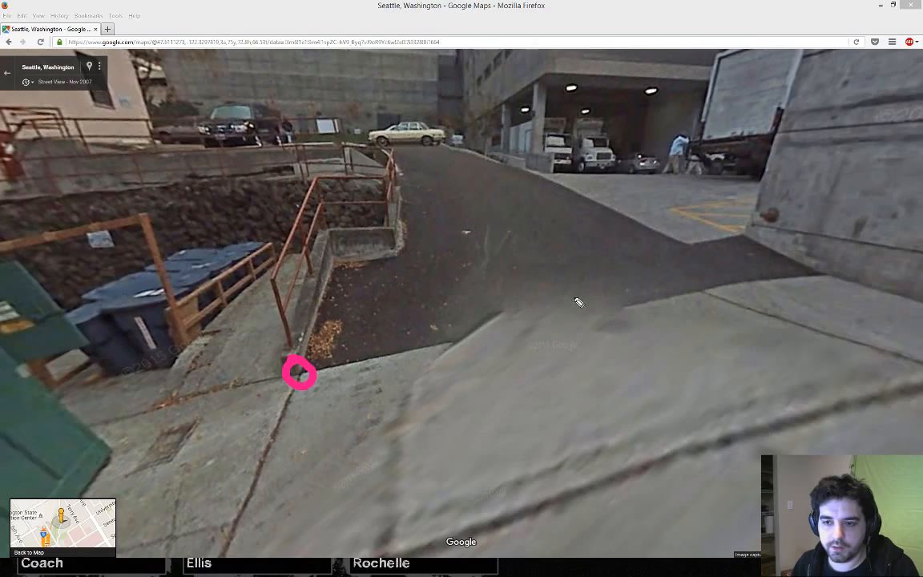
pyautogui.moveTo(686, 244)
pyautogui.mouseDown()
pyautogui.moveTo(719, 234)
pyautogui.moveTo(787, 260)
pyautogui.moveTo(799, 280)
pyautogui.moveTo(560, 318)
pyautogui.mouseUp()
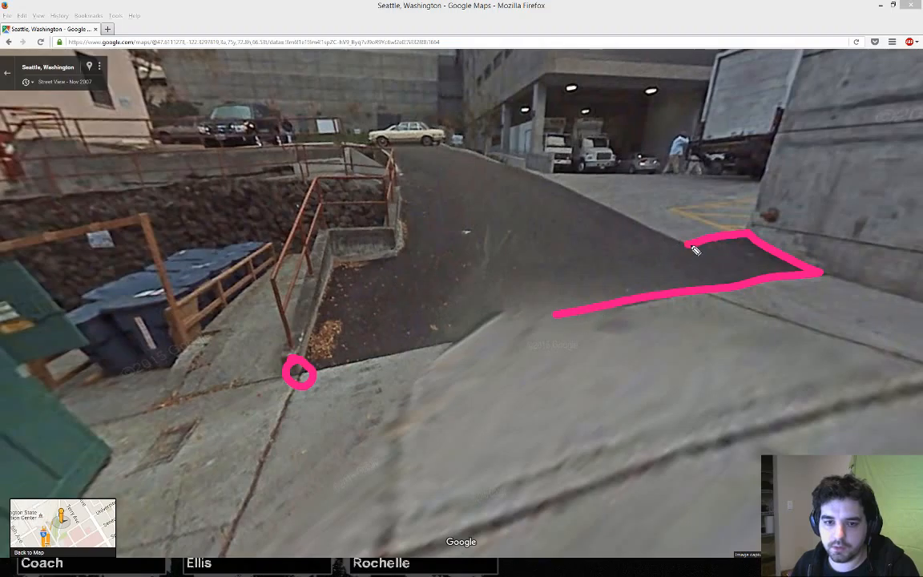
pyautogui.moveTo(688, 245)
pyautogui.mouseDown()
pyautogui.moveTo(628, 262)
pyautogui.moveTo(457, 275)
pyautogui.moveTo(335, 299)
pyautogui.moveTo(315, 328)
pyautogui.moveTo(439, 349)
pyautogui.moveTo(589, 317)
pyautogui.mouseUp()
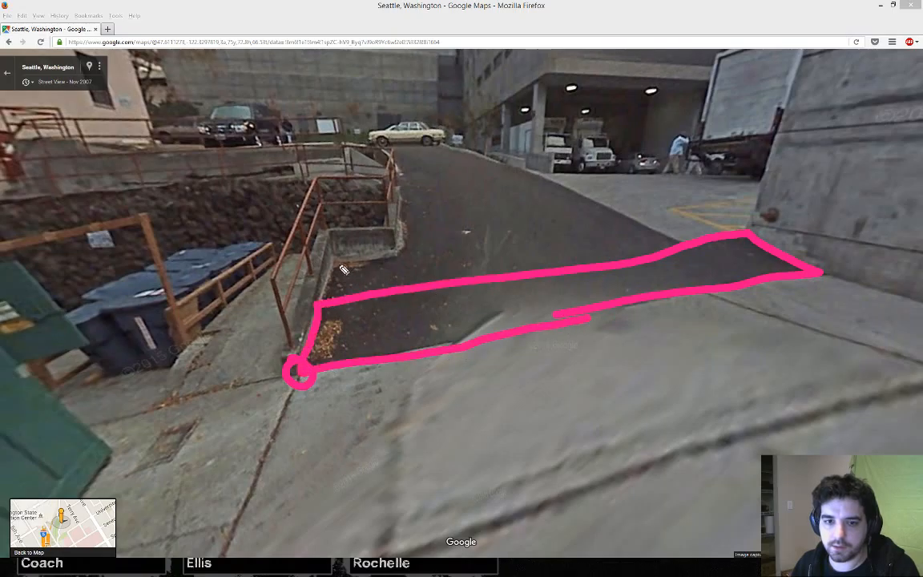
pyautogui.moveTo(335, 258)
pyautogui.mouseDown()
pyautogui.moveTo(328, 280)
pyautogui.moveTo(338, 258)
pyautogui.moveTo(413, 242)
pyautogui.moveTo(634, 228)
pyautogui.moveTo(673, 240)
pyautogui.mouseUp()
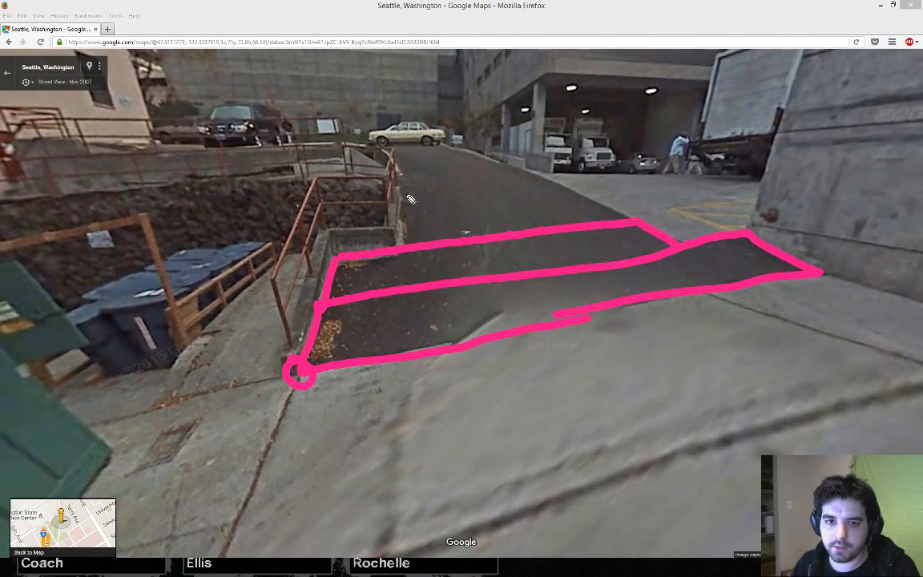
# Step: Outline two more asphalt sections further up the driveway, bounded by the planter curb and the loading area's edge
pyautogui.moveTo(400, 194); pyautogui.dragTo(579, 192)
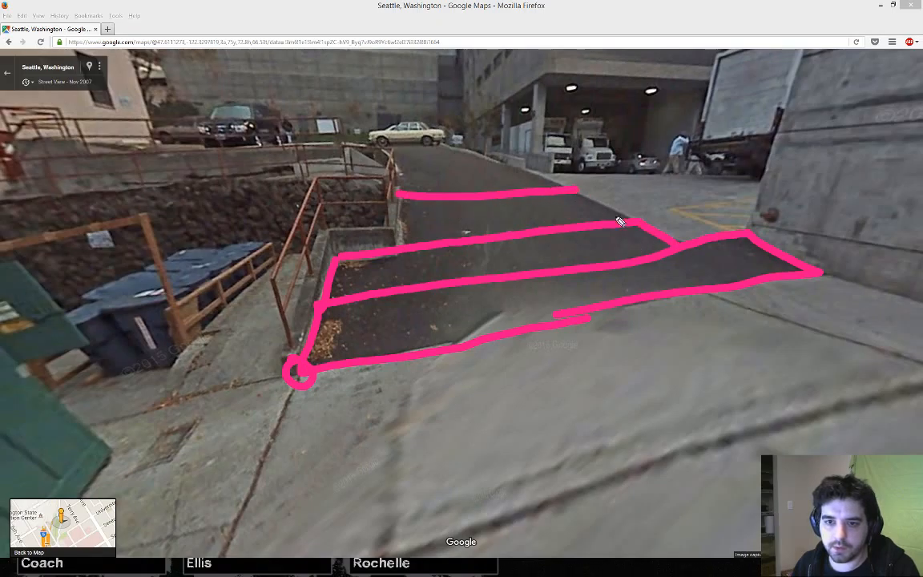
pyautogui.moveTo(619, 222); pyautogui.dragTo(577, 190)
pyautogui.moveTo(400, 195); pyautogui.dragTo(399, 251)
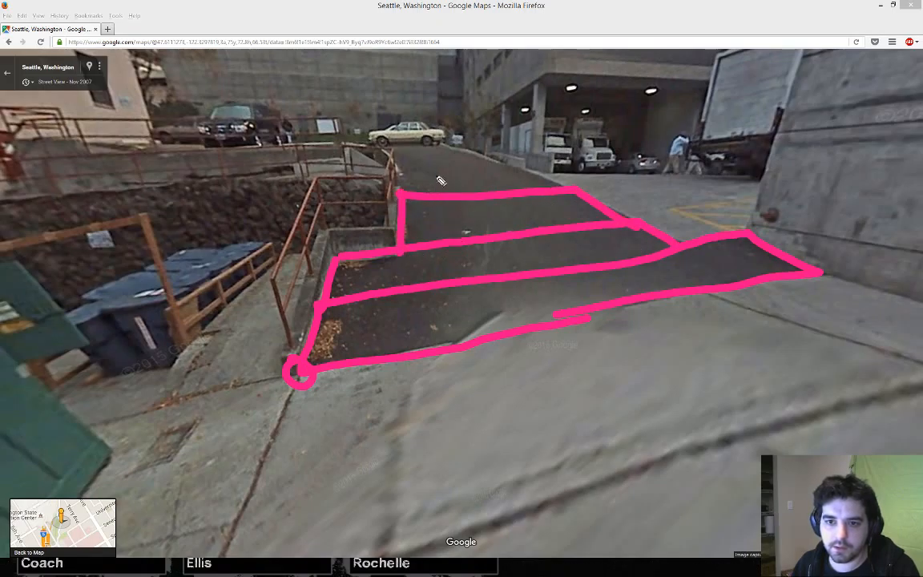
pyautogui.moveTo(401, 195)
pyautogui.mouseDown()
pyautogui.moveTo(398, 177)
pyautogui.moveTo(425, 171)
pyautogui.moveTo(543, 177)
pyautogui.moveTo(575, 191)
pyautogui.mouseUp()
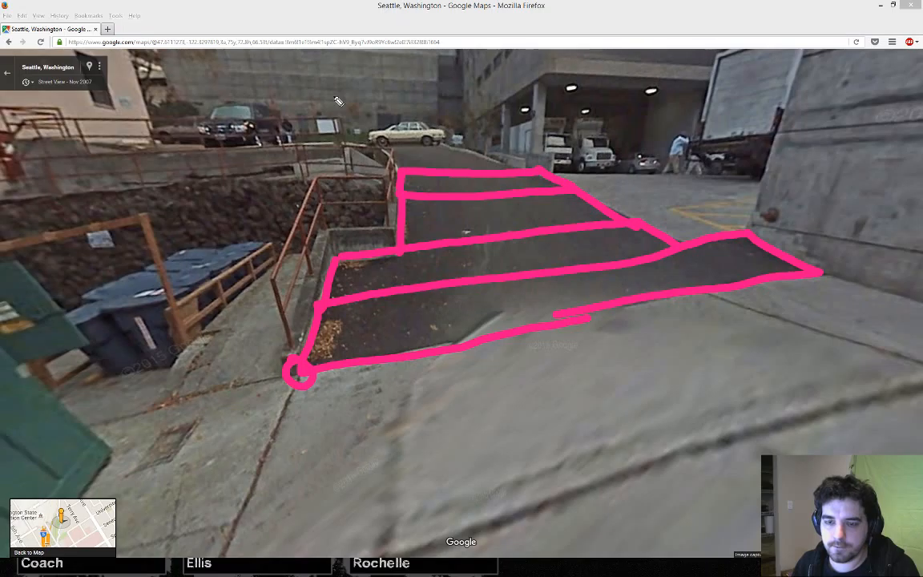
# Step: Divide the lower driveway sections with two lengthwise lines, retrace the front asphalt edge, and clear the markup
pyautogui.moveTo(683, 250); pyautogui.dragTo(716, 290)
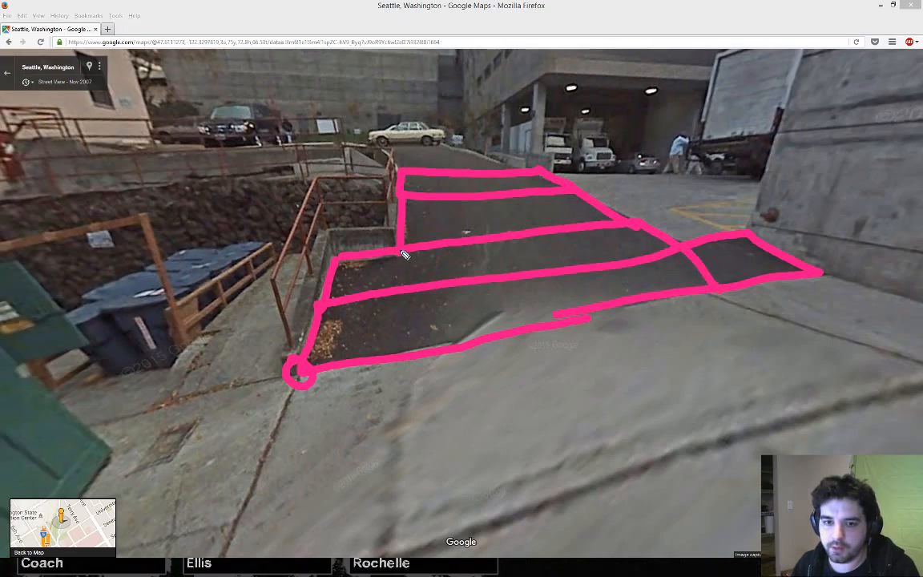
pyautogui.moveTo(405, 254); pyautogui.dragTo(406, 360)
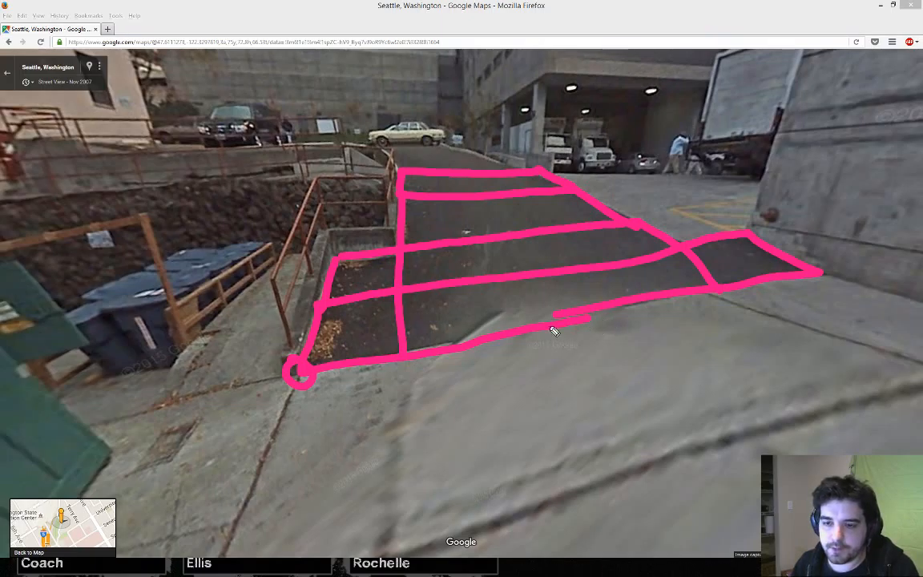
pyautogui.moveTo(405, 359); pyautogui.dragTo(698, 296)
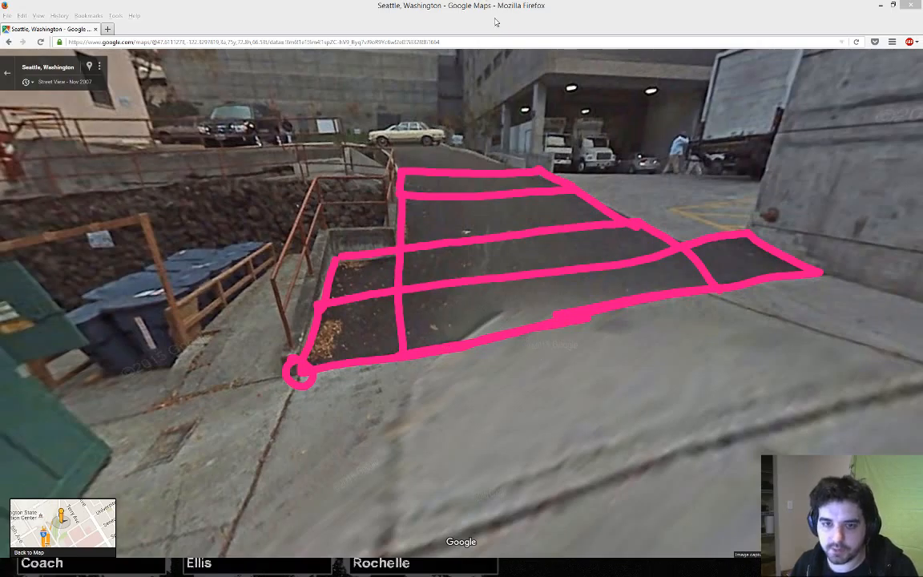
pyautogui.press('Escape')
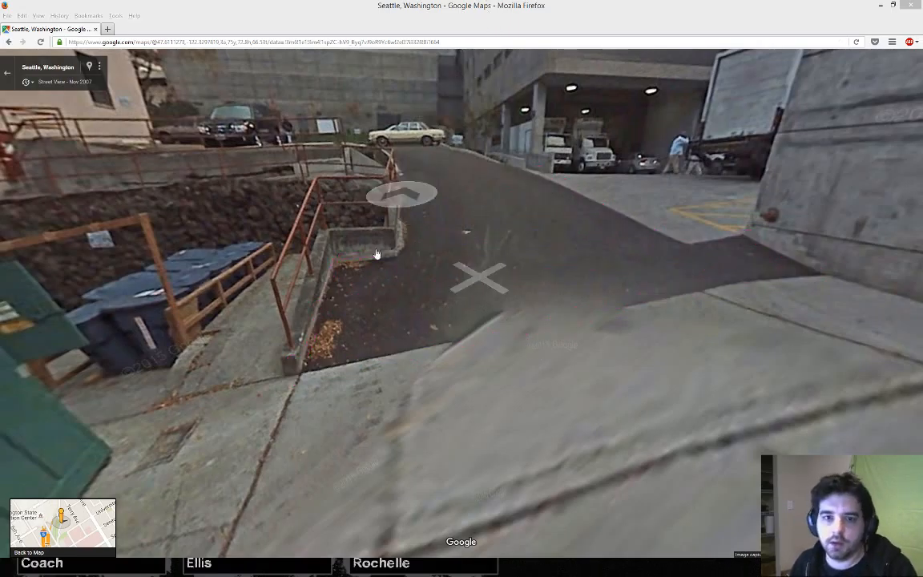
# Step: Mark the railing and wall corners of the driveway mouth, add a downward arrow and slope lines between the two sides, and clear the markup
pyautogui.hotkey('ctrl', 'shift', '3')
pyautogui.moveTo(299, 368); pyautogui.dragTo(301, 371)
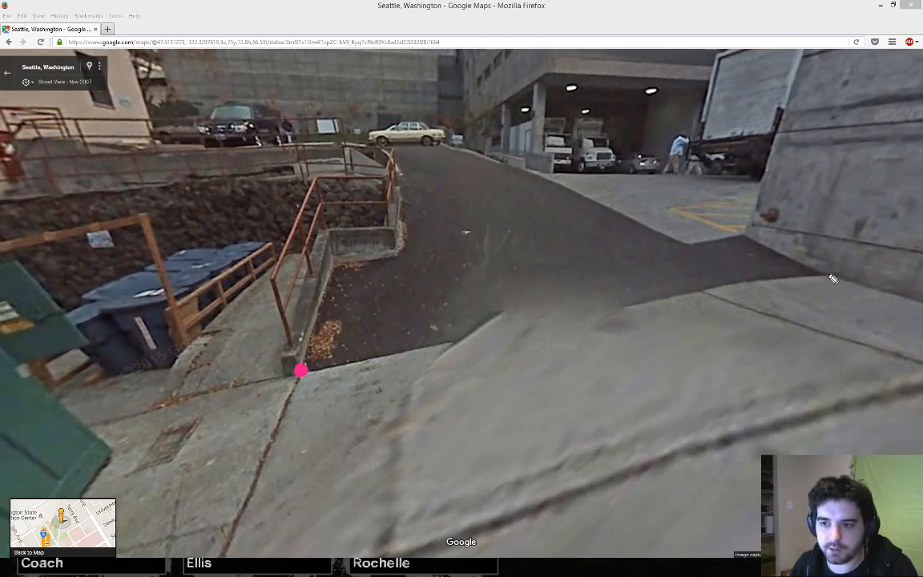
pyautogui.moveTo(833, 276); pyautogui.dragTo(829, 275)
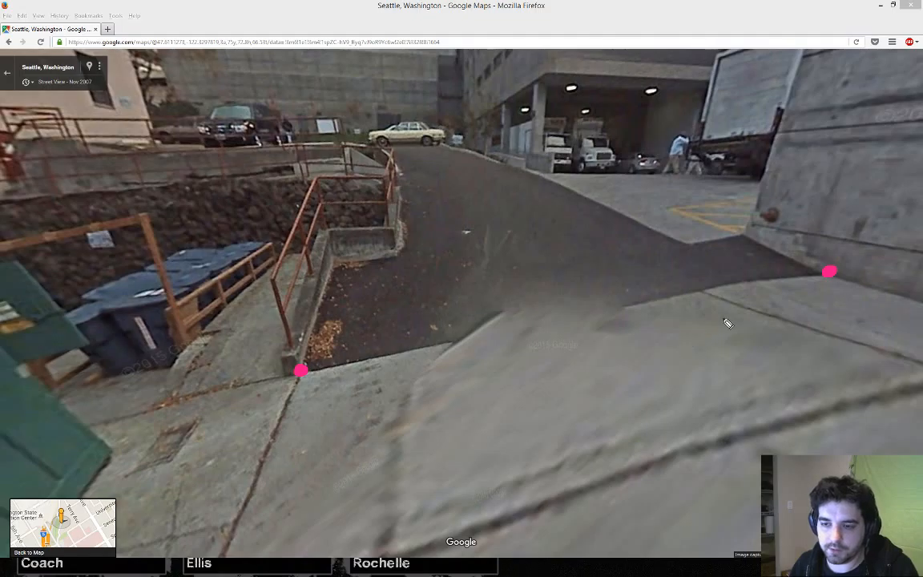
pyautogui.moveTo(300, 371)
pyautogui.mouseDown()
pyautogui.moveTo(300, 315)
pyautogui.moveTo(279, 366)
pyautogui.moveTo(296, 350)
pyautogui.mouseUp()
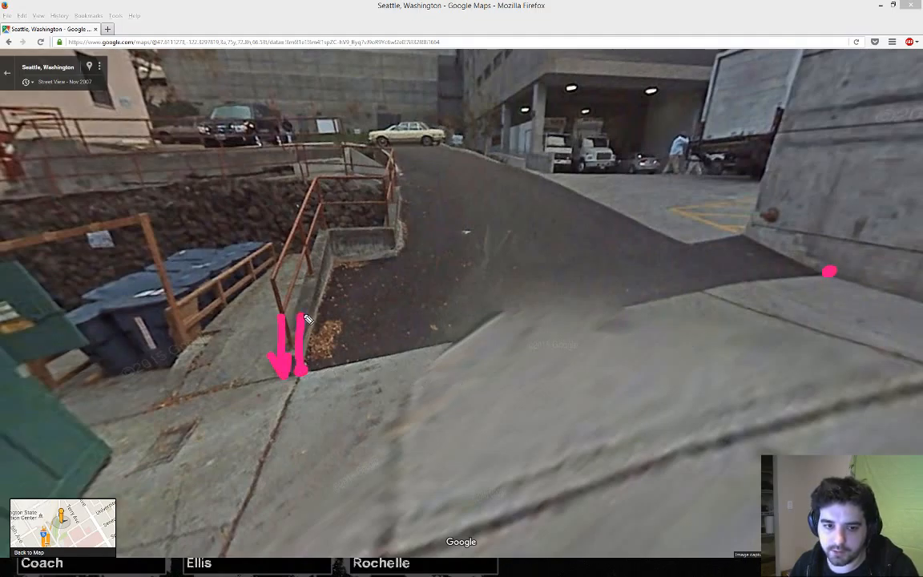
pyautogui.moveTo(303, 317); pyautogui.dragTo(832, 277)
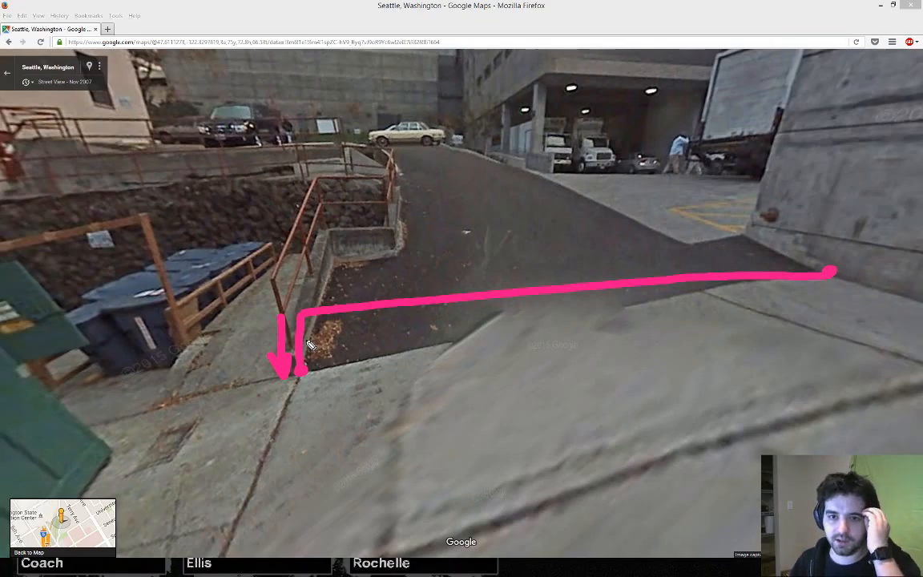
pyautogui.click(337, 262)
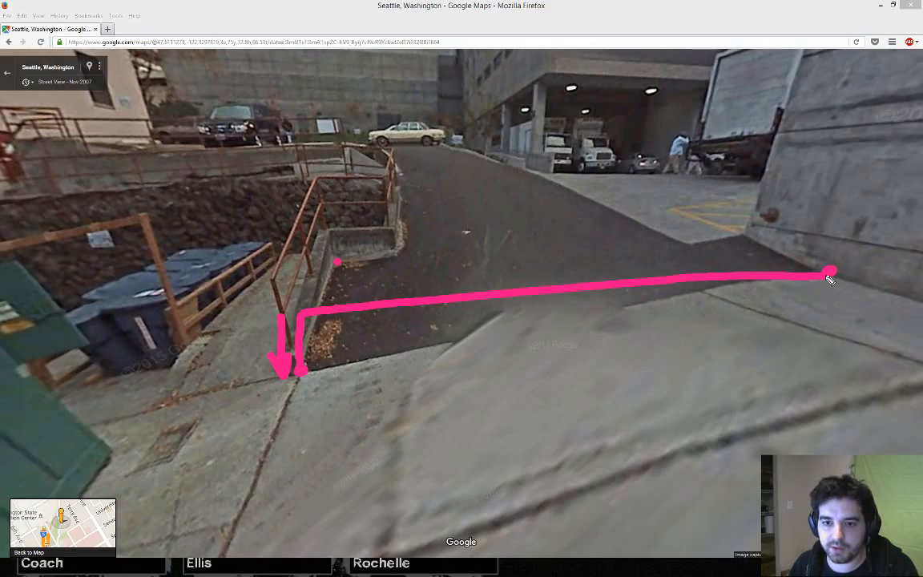
pyautogui.moveTo(344, 265); pyautogui.dragTo(834, 280)
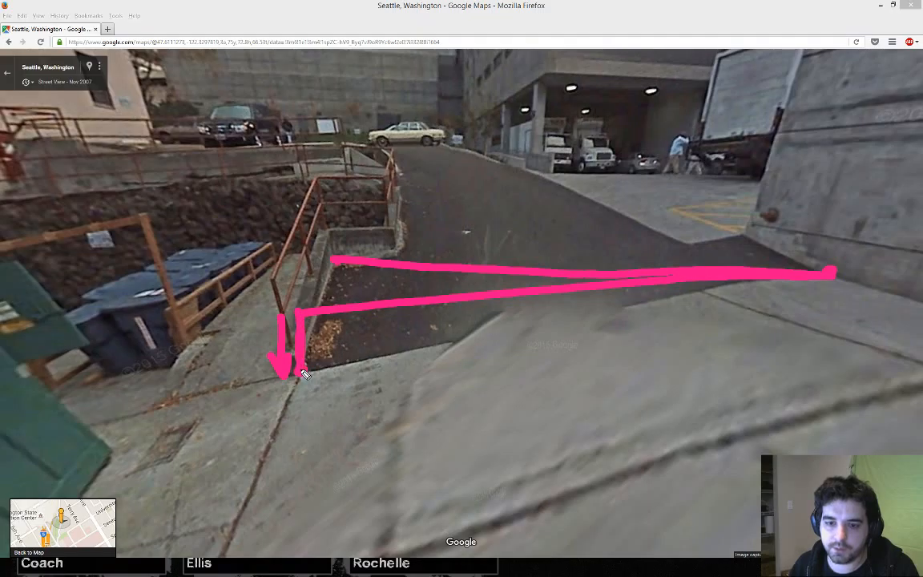
pyautogui.hotkey('ctrl', 'shift', '7')
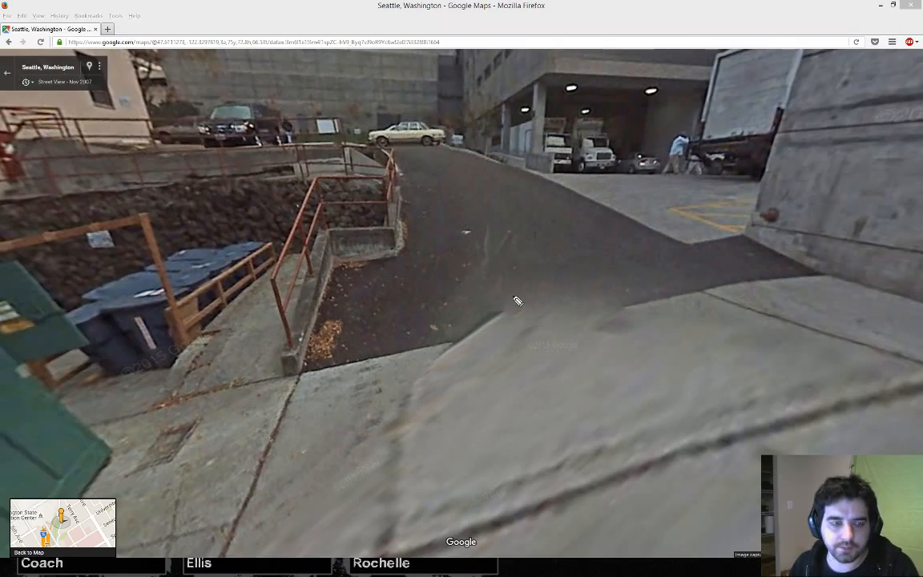
# Step: Return to the aerial map and measure the driveway mouth's width from the curb corner to the concrete wall, rotating the map square to it
pyautogui.hotkey('ctrl', 'shift', '2')
pyautogui.click(7, 74)
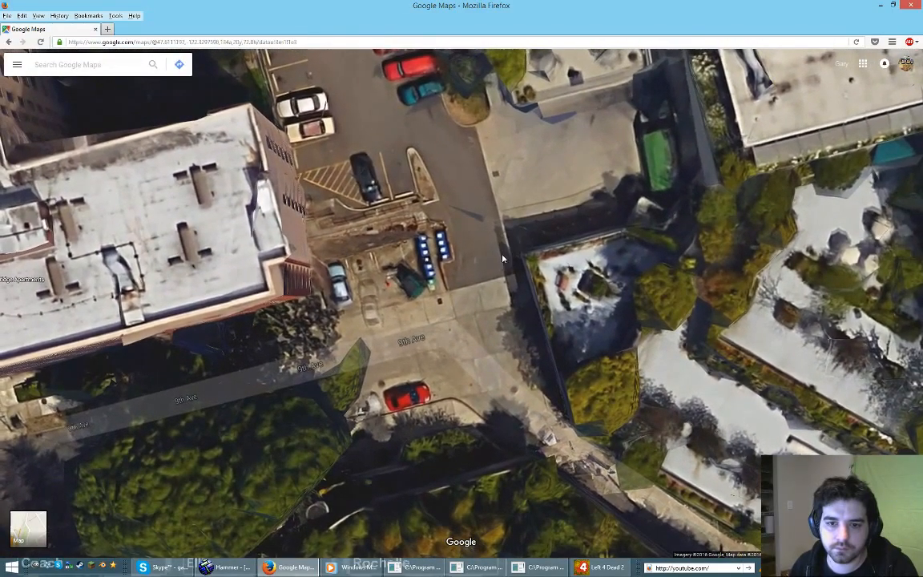
pyautogui.rightClick(450, 293)
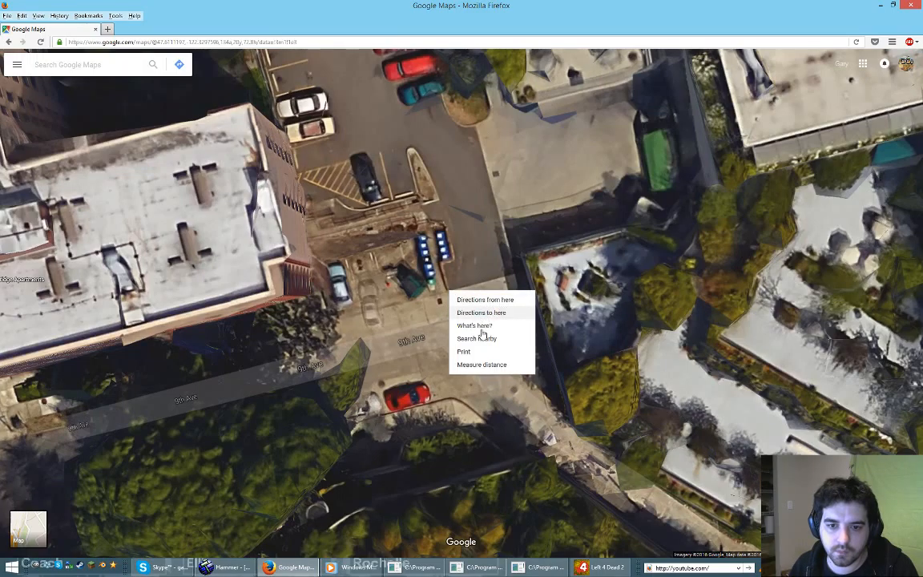
pyautogui.click(480, 365)
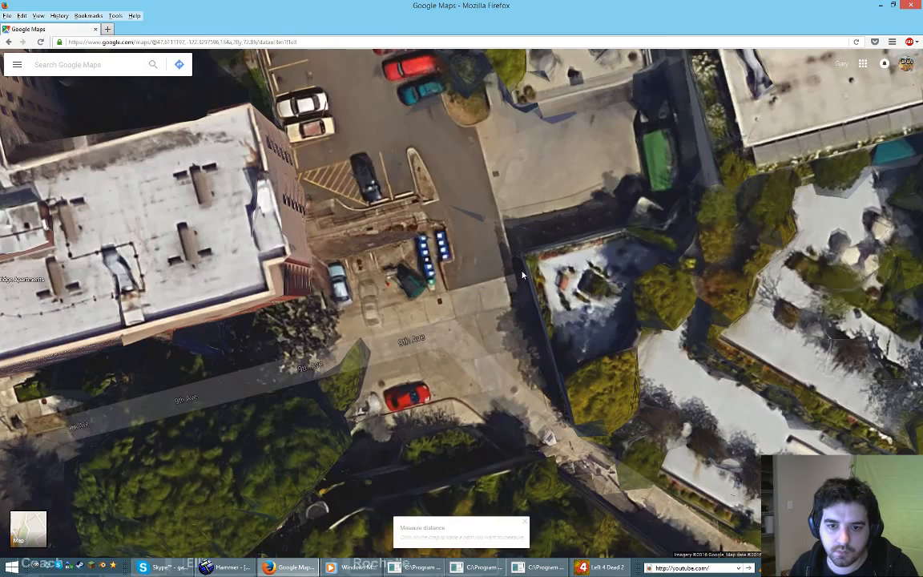
pyautogui.rightClick(520, 279)
pyautogui.click(552, 346)
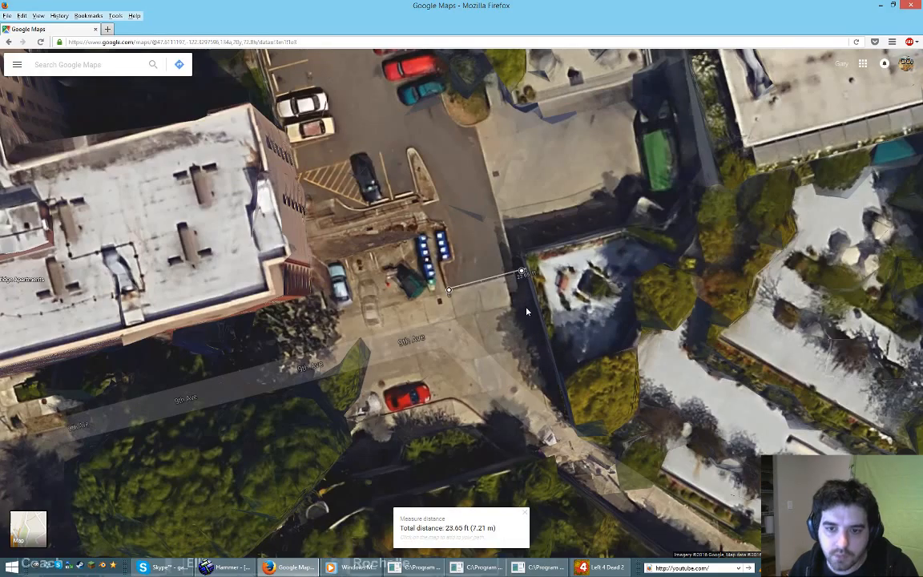
pyautogui.moveTo(522, 273); pyautogui.dragTo(522, 275)
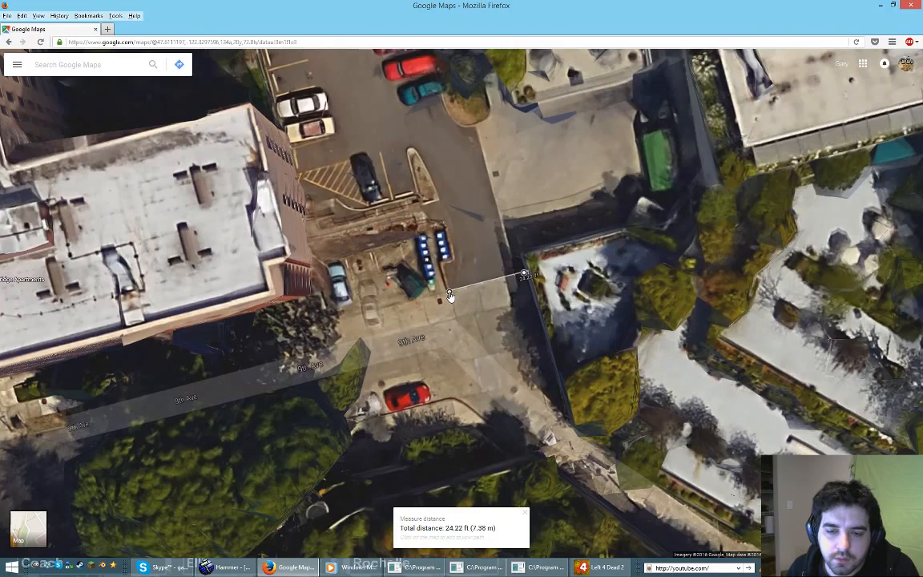
pyautogui.keyDown('ctrl'); pyautogui.moveTo(525, 371); pyautogui.dragTo(627, 375); pyautogui.keyUp('ctrl')
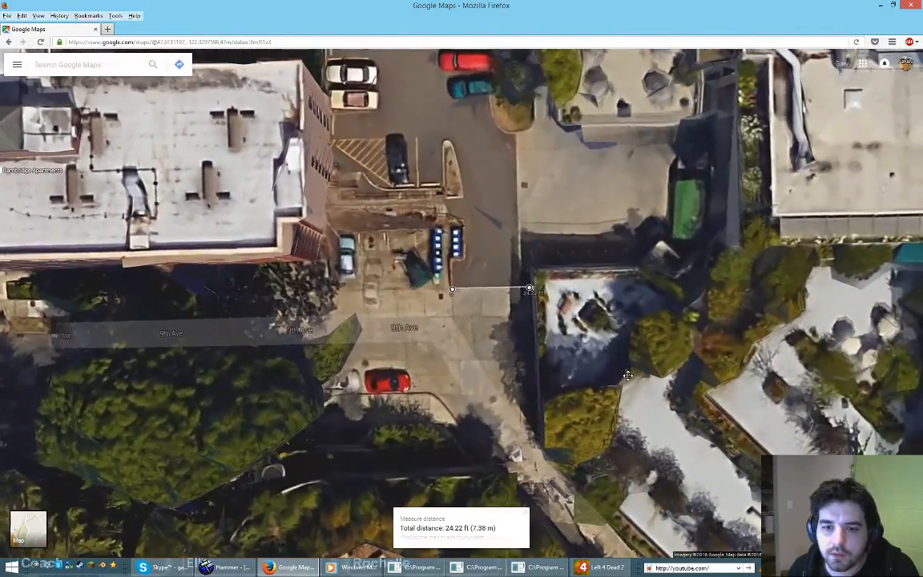
pyautogui.click(628, 374)
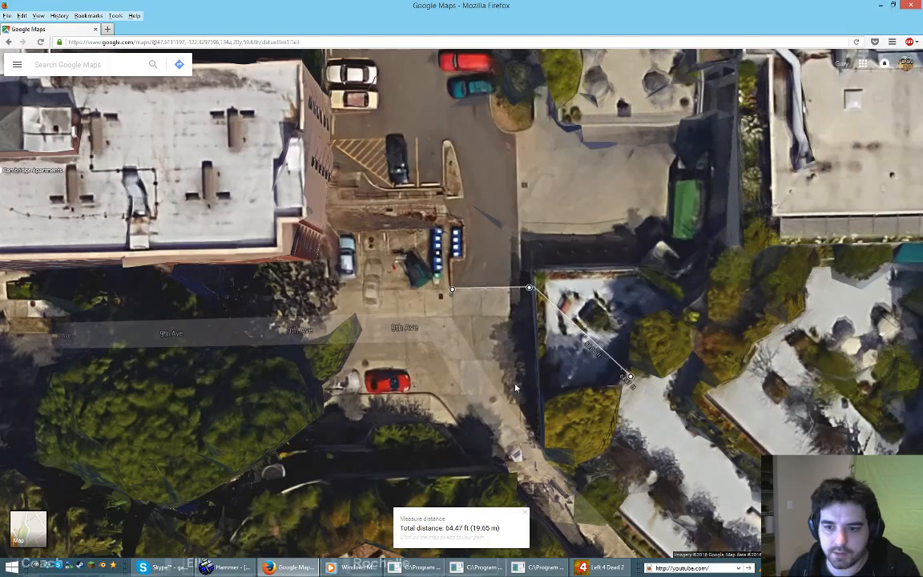
# Step: Reopen Street View at the driveway mouth, turn to the concrete wall, and mark its height with a vertical line
pyautogui.moveTo(741, 478); pyautogui.dragTo(449, 309)
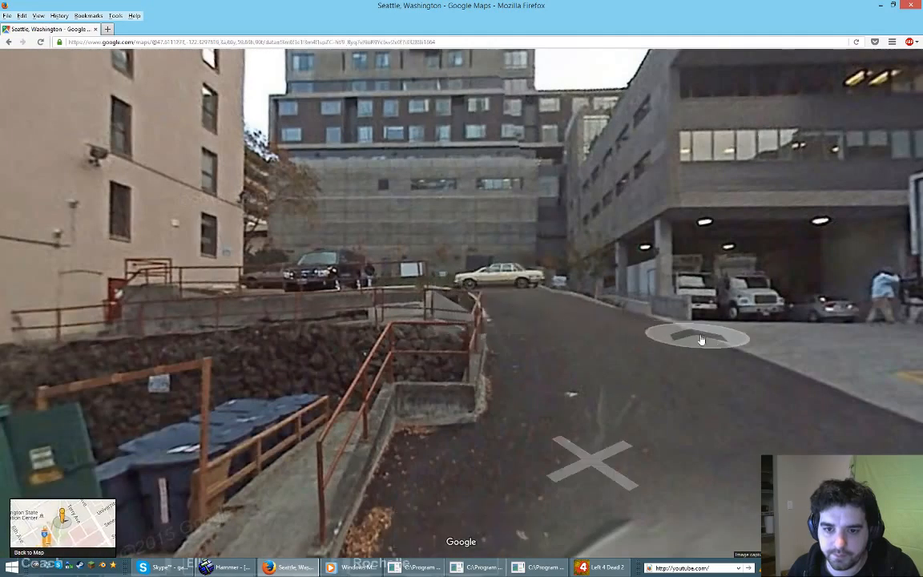
pyautogui.click(699, 335)
pyautogui.moveTo(639, 213); pyautogui.dragTo(560, 372)
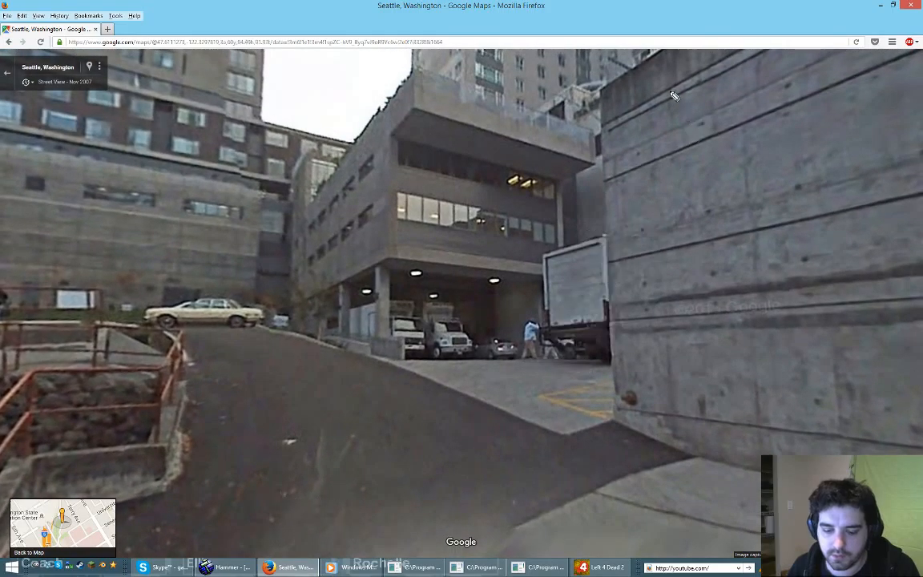
pyautogui.moveTo(663, 94); pyautogui.dragTo(673, 371)
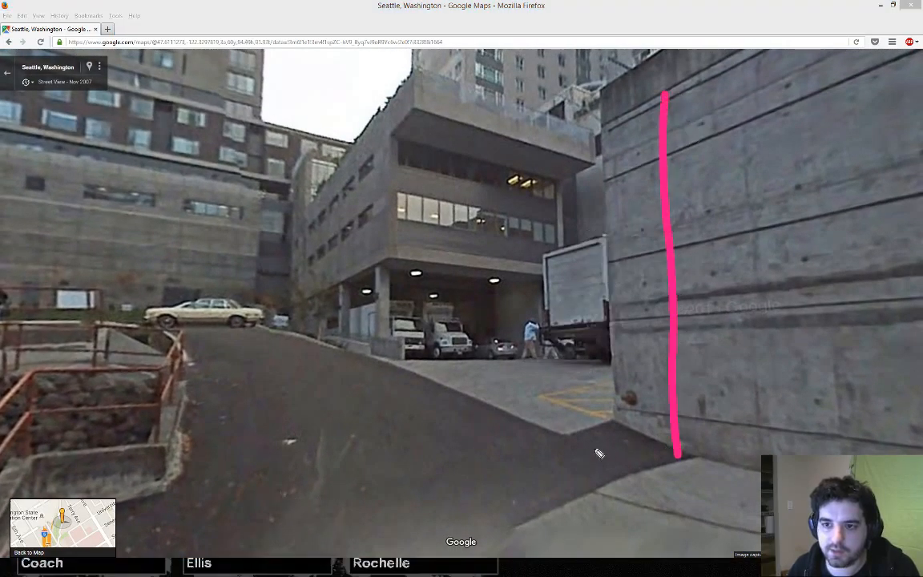
# Step: Look down at the driveway mouth, trace the asphalt's front edge from the wall to the railing, and erase the markup
pyautogui.click(526, 469)
pyautogui.moveTo(722, 325); pyautogui.dragTo(547, 417)
pyautogui.click(546, 417)
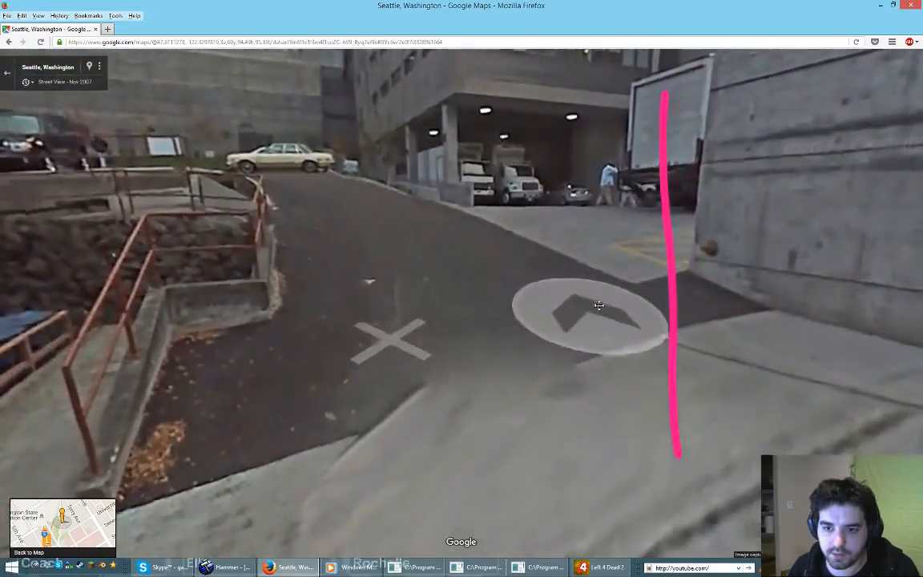
pyautogui.moveTo(771, 303); pyautogui.dragTo(136, 518)
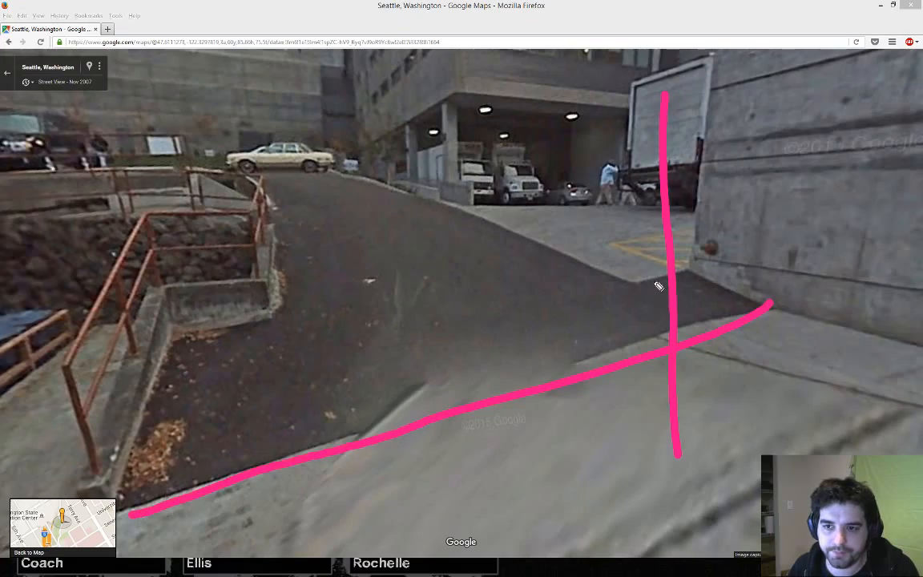
pyautogui.press('e')
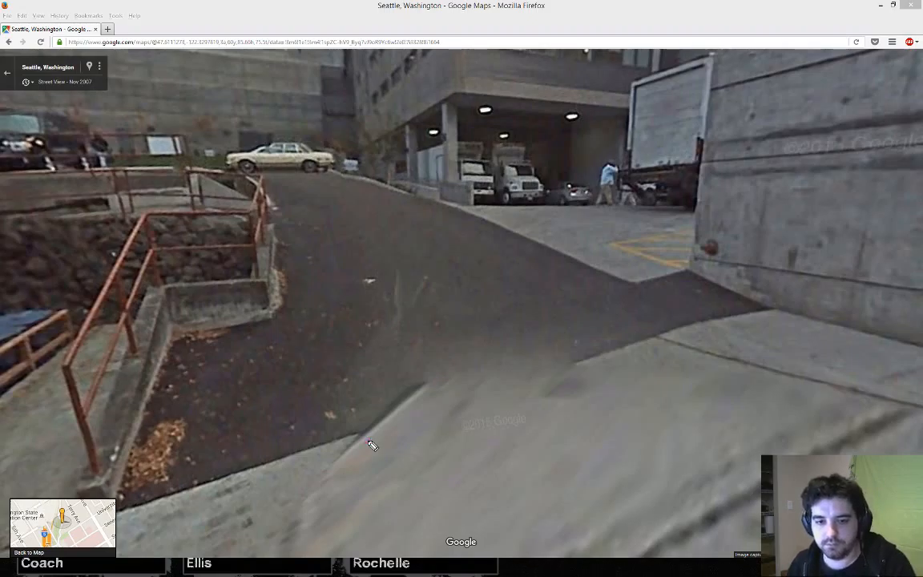
# Step: Examine the asphalt beside the yellow-striped area from the upper Street View position, and return to the driveway mouth facing uphill
pyautogui.click(397, 489)
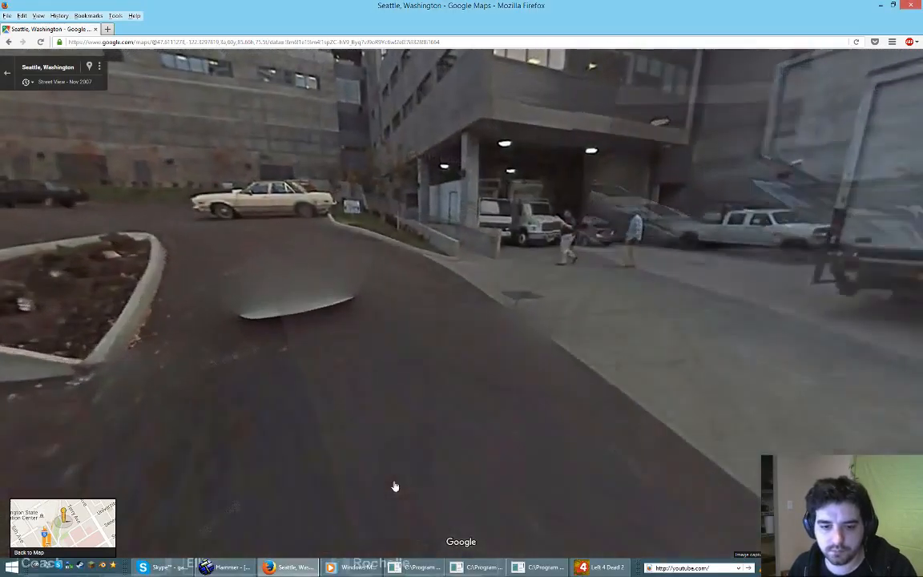
pyautogui.moveTo(552, 519); pyautogui.dragTo(216, 315)
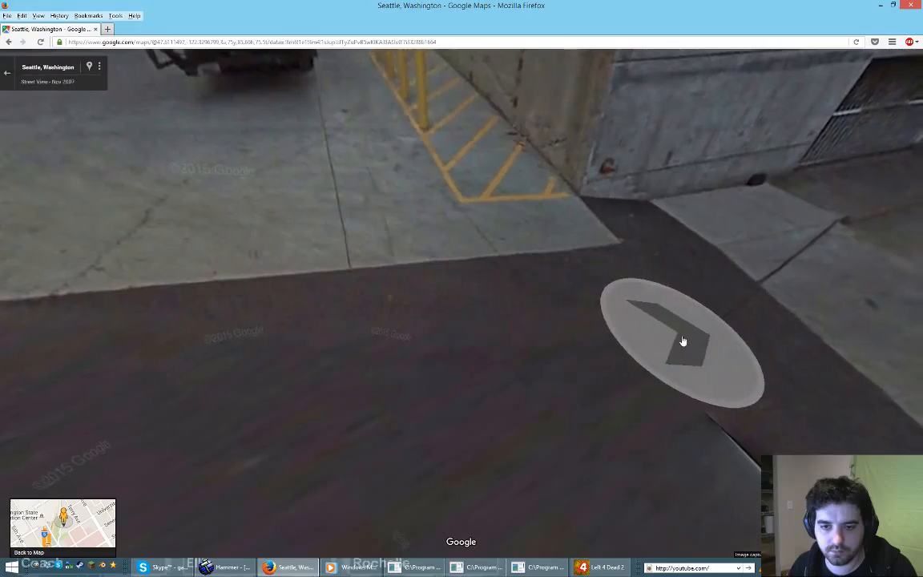
pyautogui.click(683, 341)
pyautogui.moveTo(296, 324); pyautogui.dragTo(789, 511)
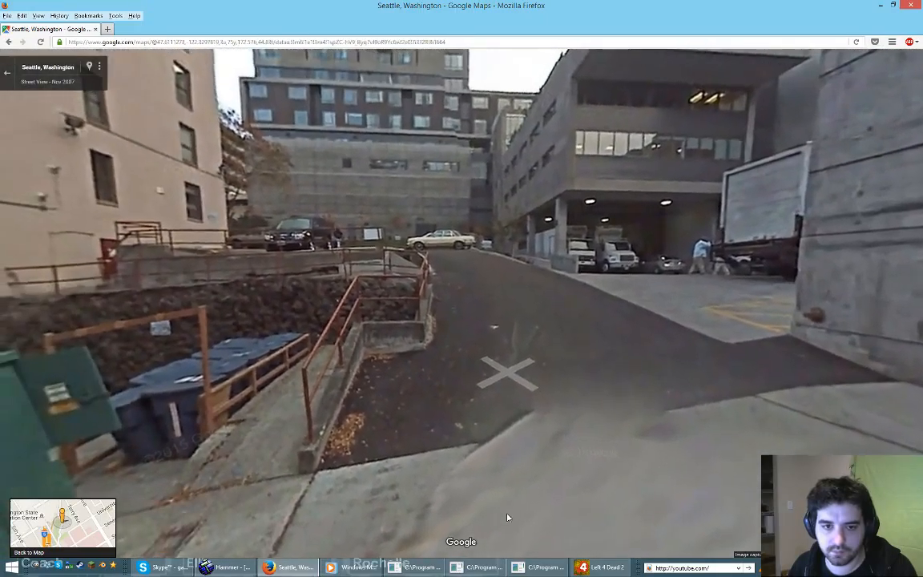
# Step: Switch to Hammer to view the empty gap below the yellow ramp, and compare it with the driveway mouth in Street View
pyautogui.hotkey('alt', 'Tab')
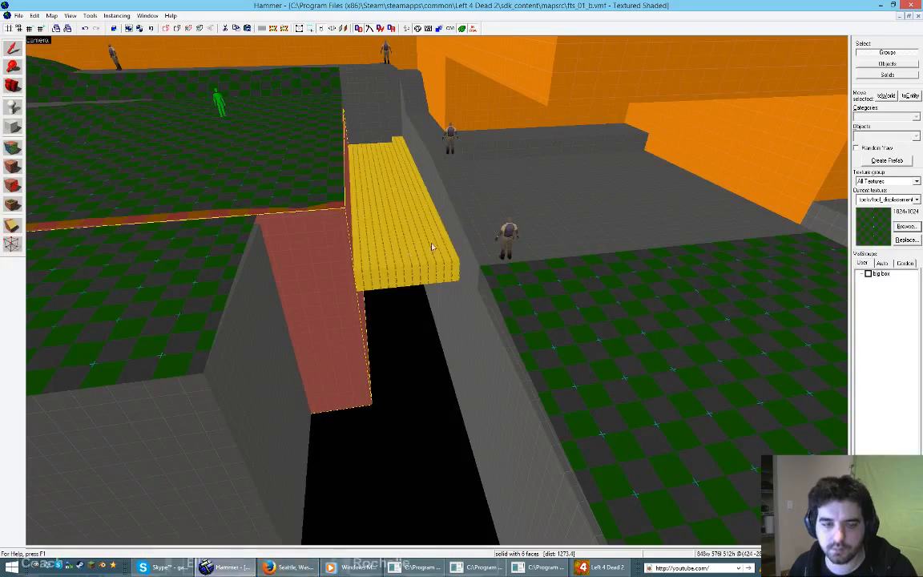
pyautogui.press('z')
pyautogui.press('s')
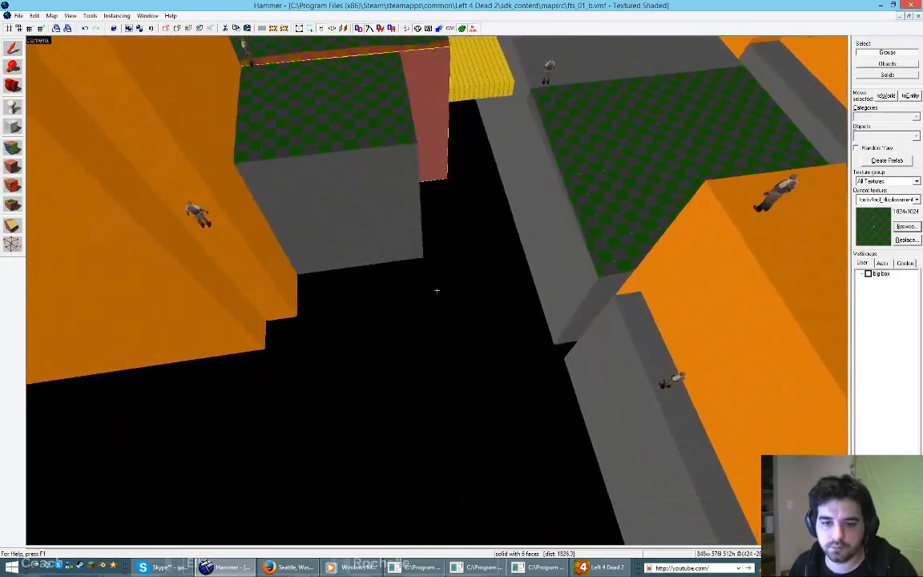
pyautogui.press('z')
pyautogui.click(292, 566)
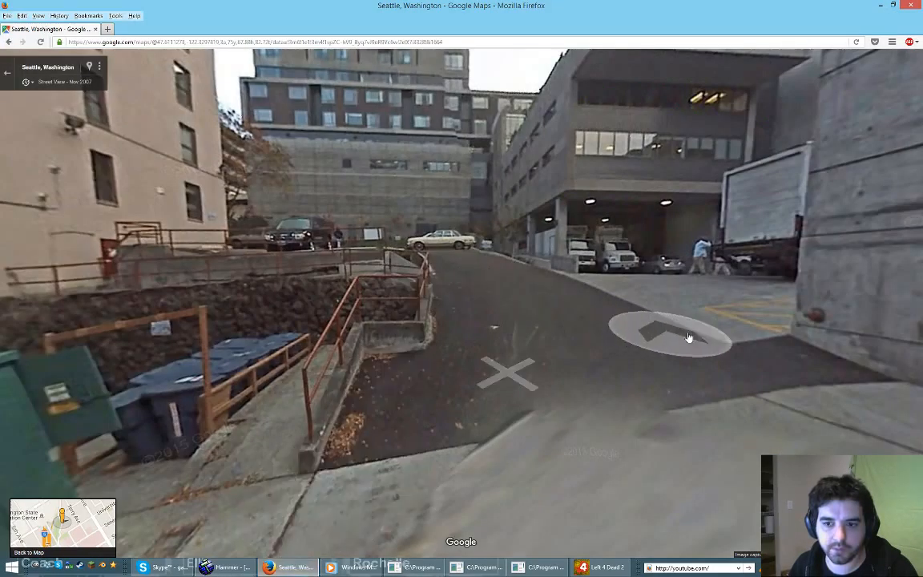
pyautogui.moveTo(690, 340); pyautogui.dragTo(711, 294)
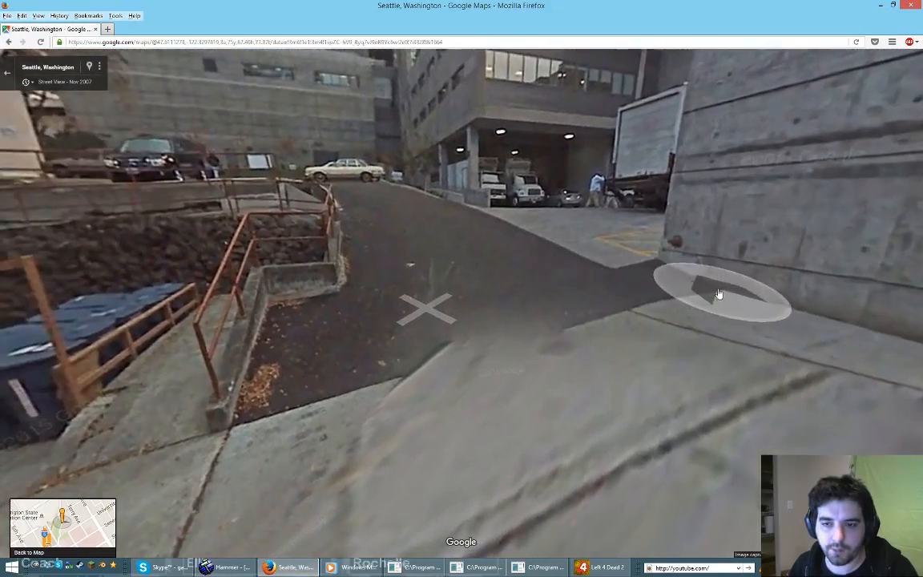
# Step: Back in Hammer, duplicate the 576-unit-long sidewalk brush beside the orange building toward the empty street area and widen the copy to 288 units
pyautogui.click(229, 568)
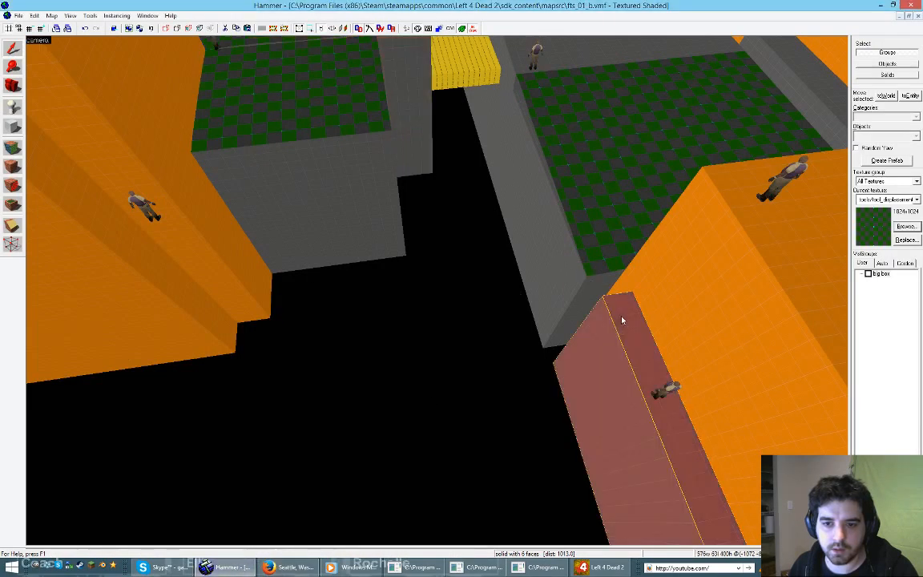
pyautogui.hotkey('shift', 'z')
pyautogui.scroll(-6, 664, 158)
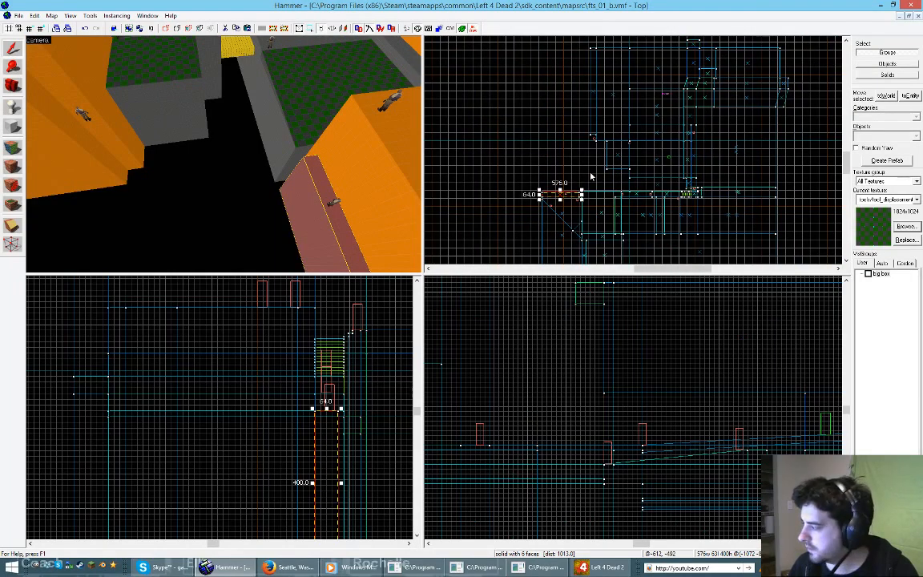
pyautogui.press('z')
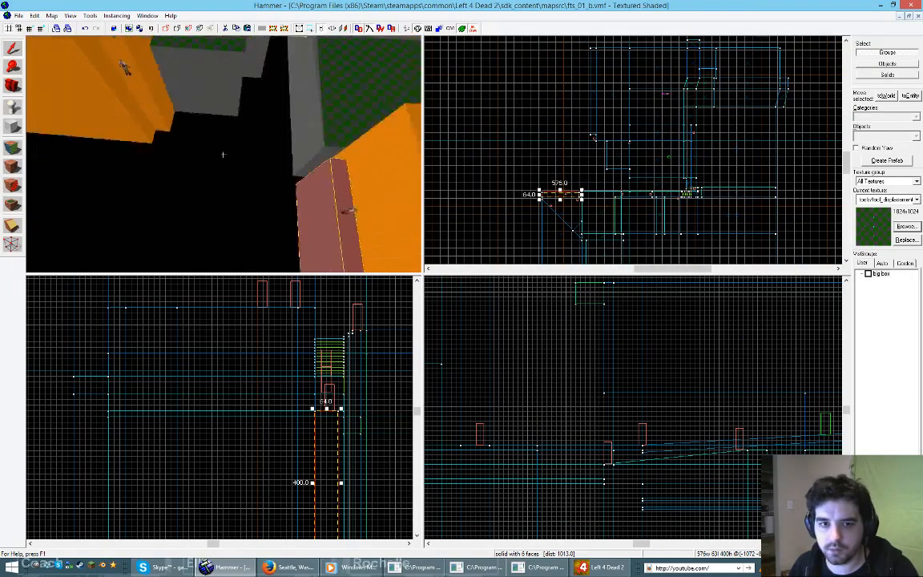
pyautogui.press('s')
pyautogui.press('z')
pyautogui.scroll(5, 607, 174)
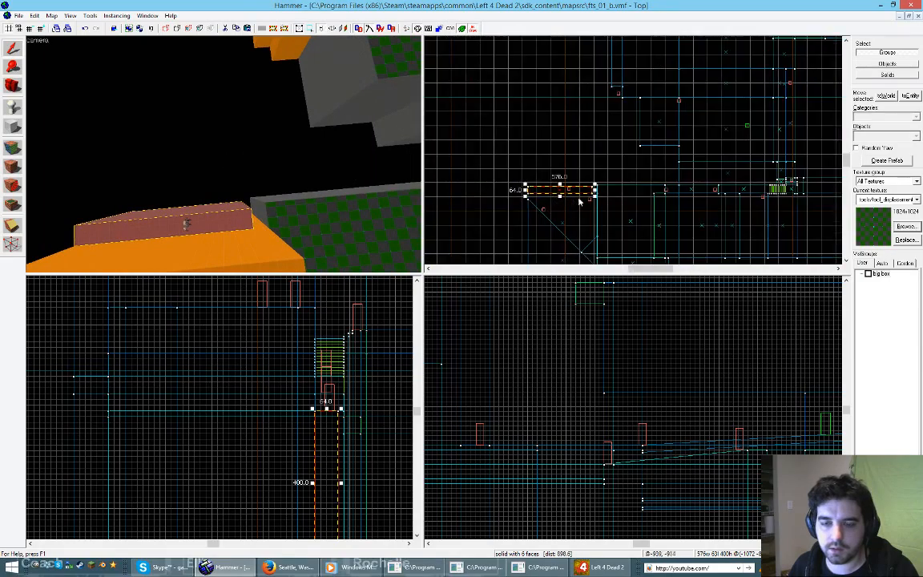
pyautogui.moveTo(589, 192)
pyautogui.mouseDown()
pyautogui.moveTo(583, 159)
pyautogui.moveTo(595, 173)
pyautogui.mouseUp()
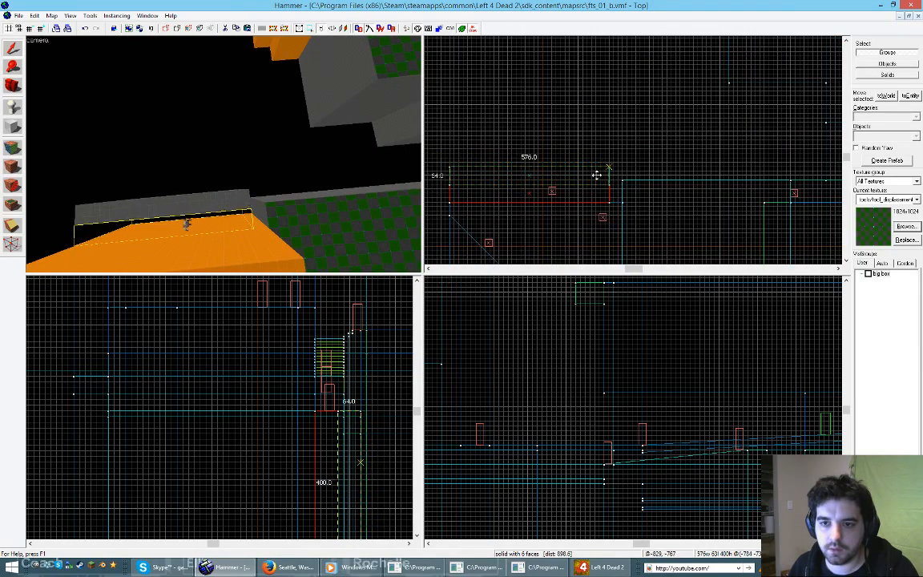
pyautogui.moveTo(529, 163); pyautogui.dragTo(527, 103)
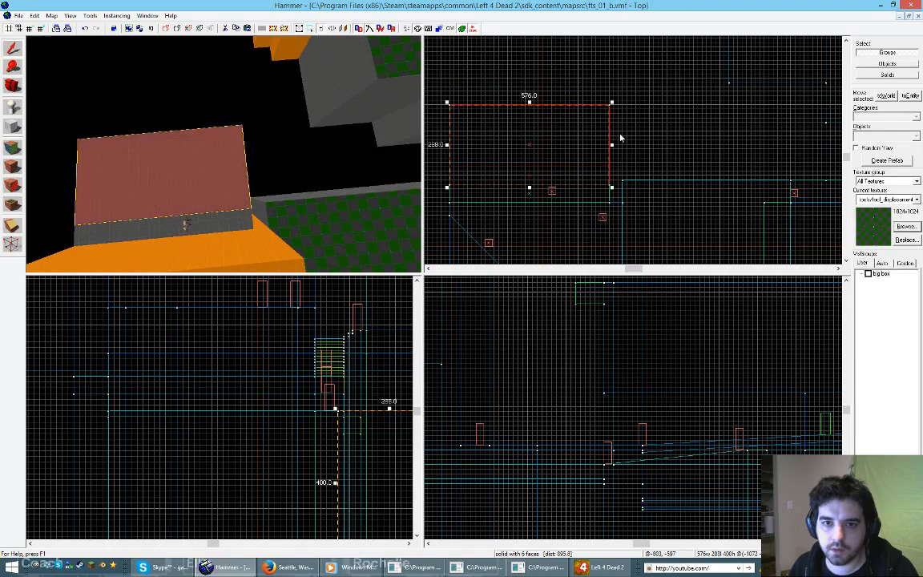
# Step: Examine how the new block lines up with the ramp gap, and compare it with the driveway entrance in Street View
pyautogui.press('z')
pyautogui.press('s')
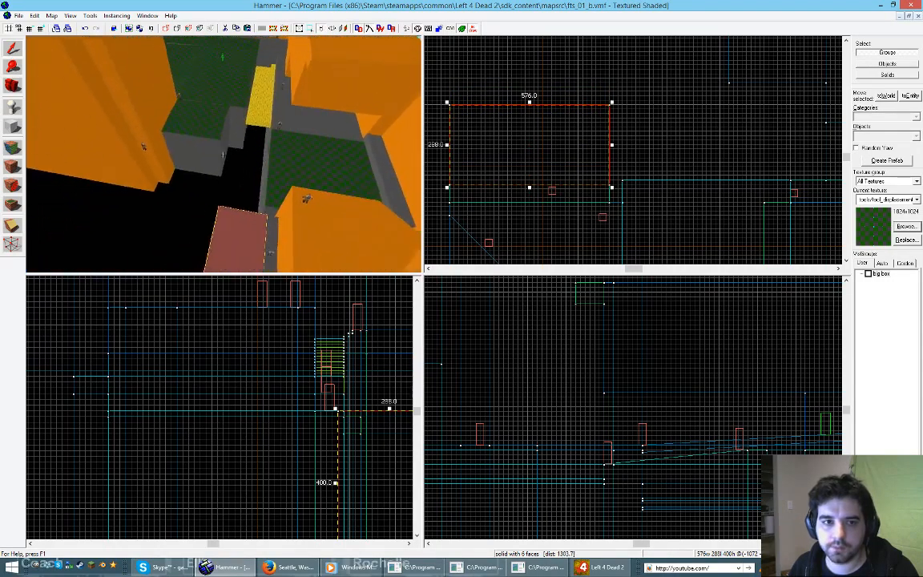
pyautogui.press('w')
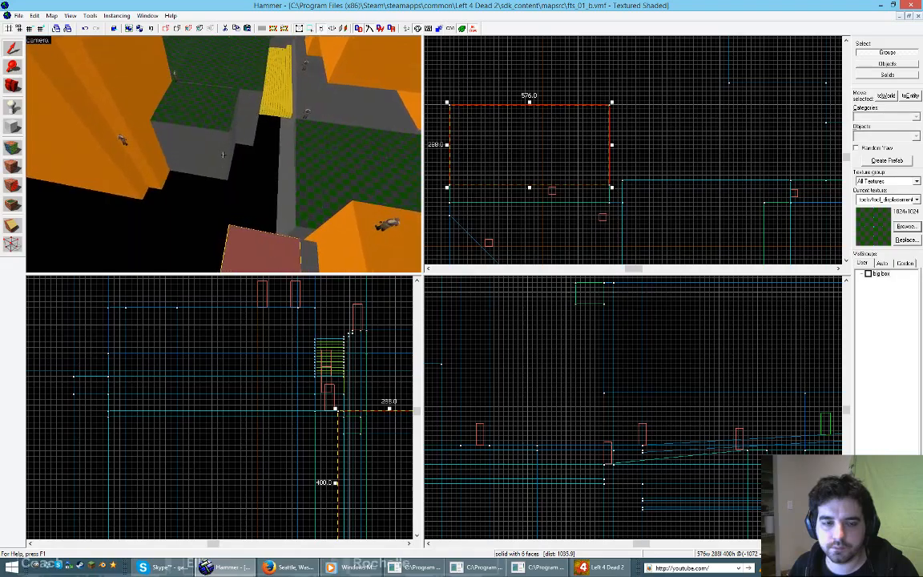
pyautogui.press('w')
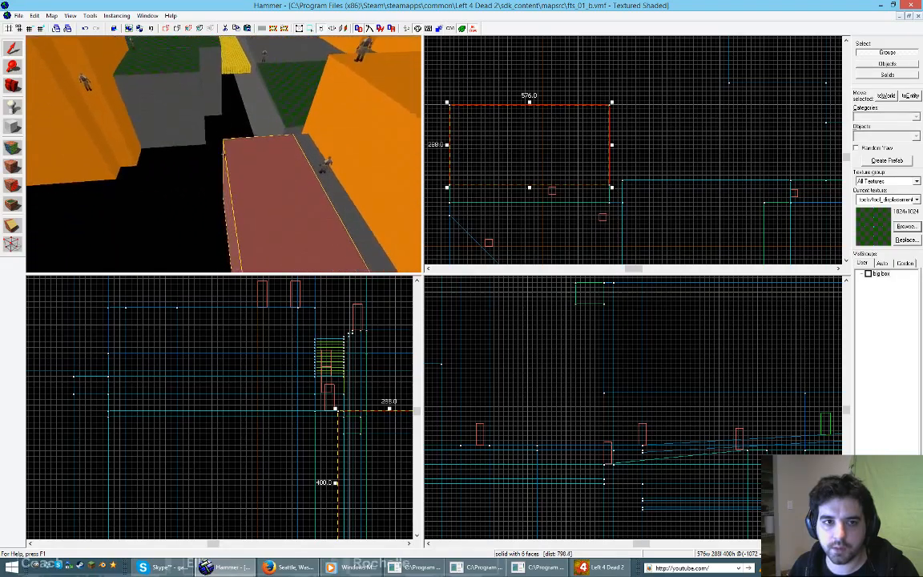
pyautogui.press('s')
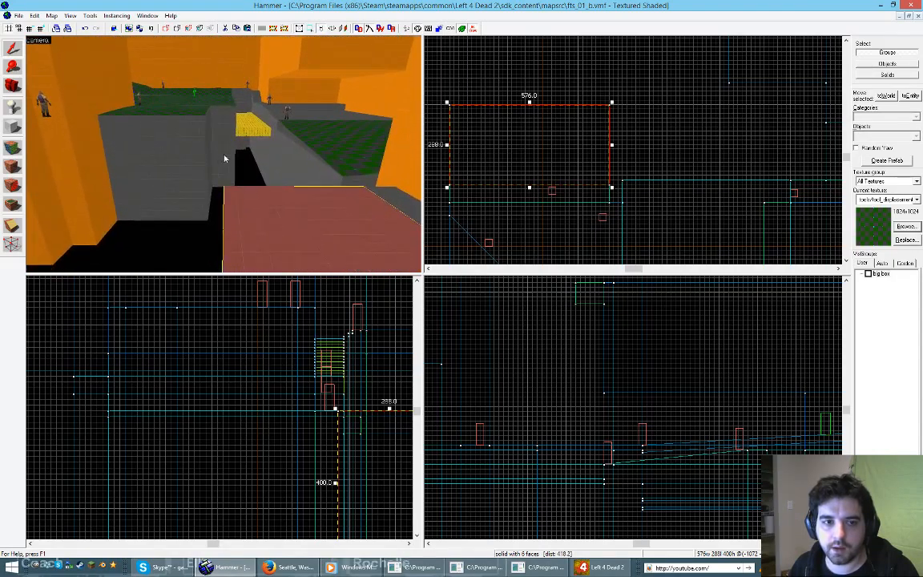
pyautogui.click(302, 567)
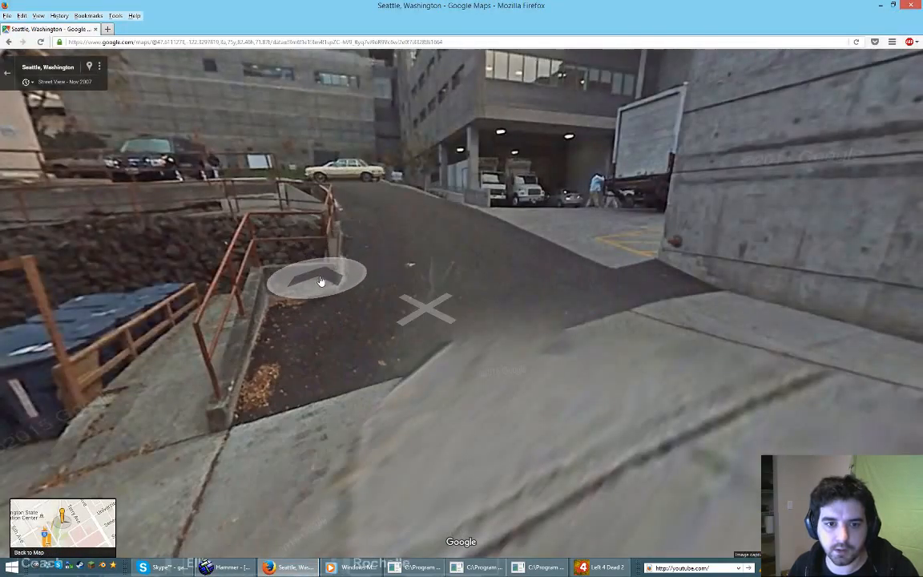
pyautogui.click(373, 221)
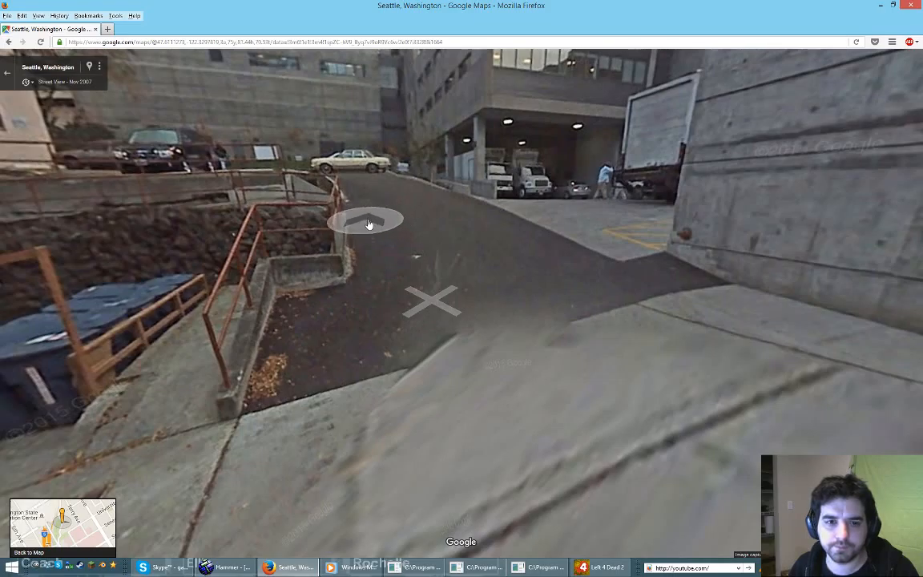
pyautogui.click(365, 214)
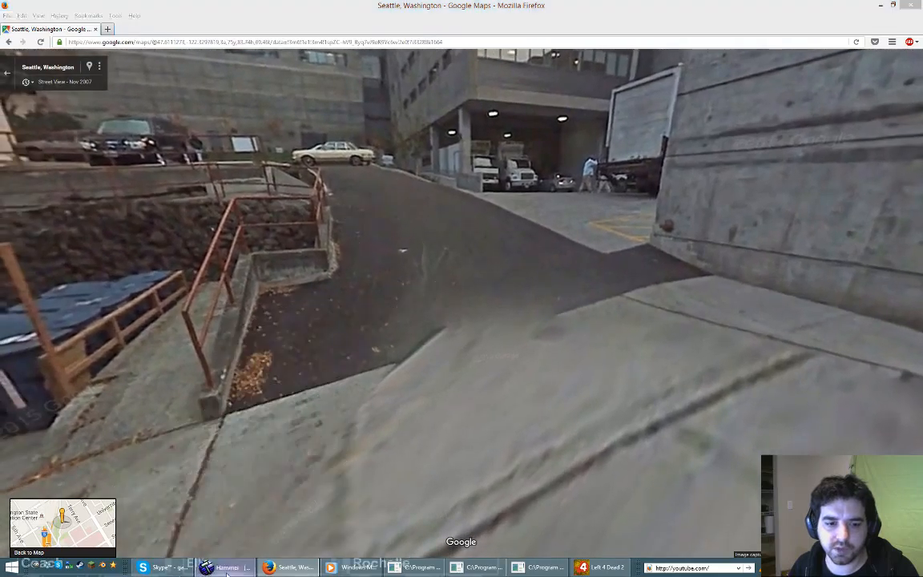
# Step: Return to Hammer and inspect the block's outer edge against the yellow ramp and grey walls from several angles
pyautogui.click(226, 572)
pyautogui.press('z')
pyautogui.press('s')
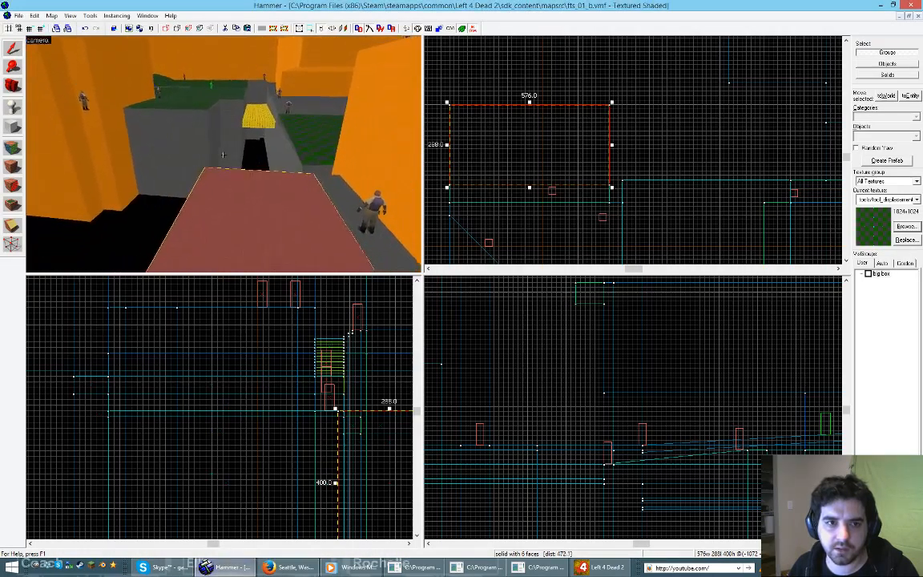
pyautogui.press('w')
pyautogui.press('a')
pyautogui.press('d')
pyautogui.press('s')
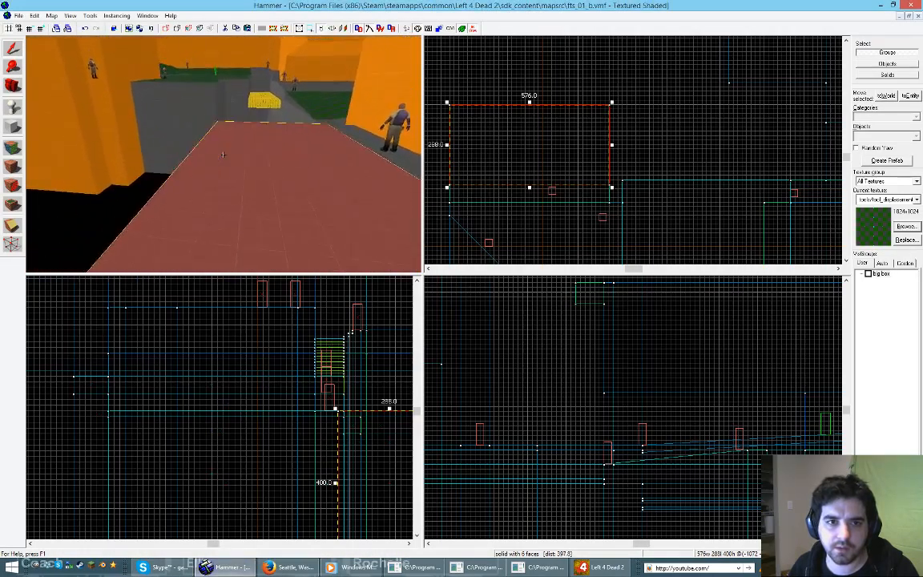
pyautogui.press('a')
pyautogui.press('s')
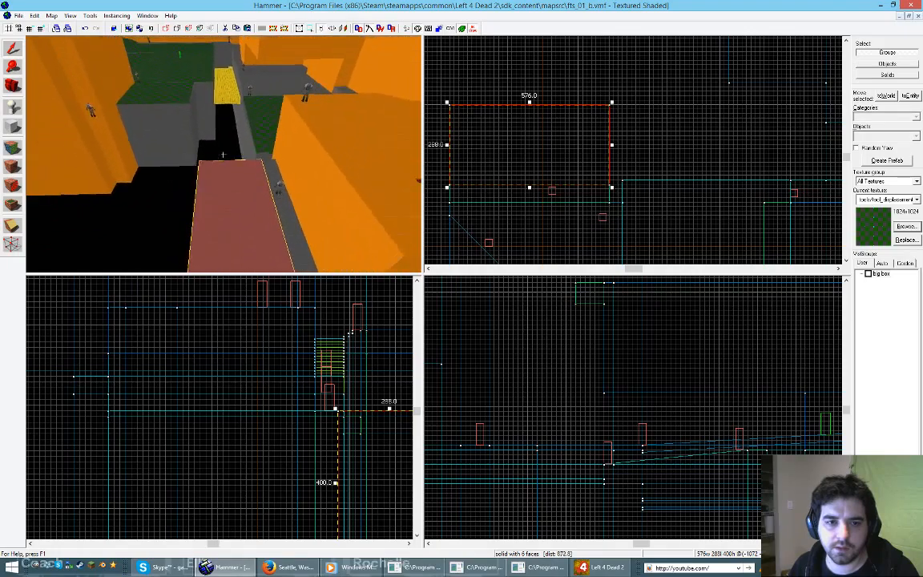
pyautogui.press('w')
pyautogui.press('a')
pyautogui.press('z')
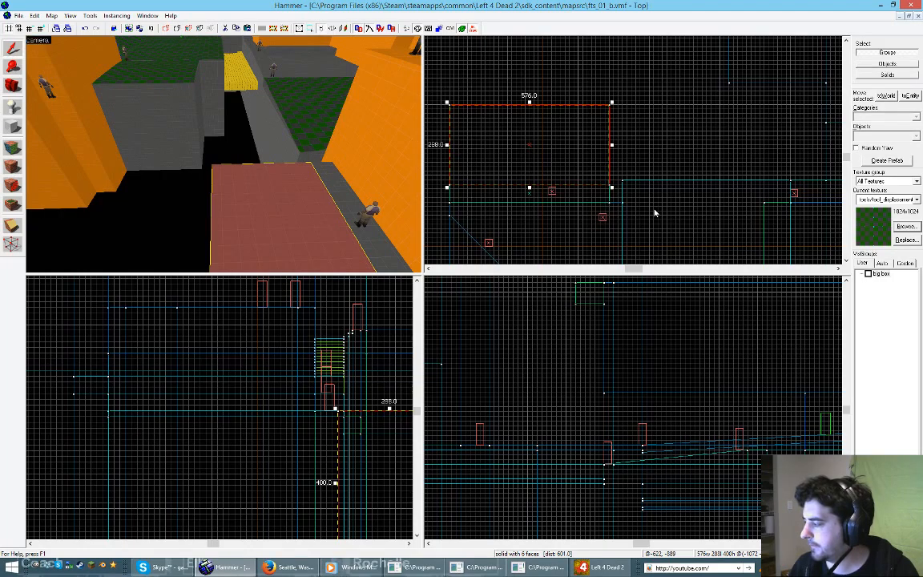
# Step: Extend the block's outer side in the top view to make it 320 units wide, and deselect it
pyautogui.scroll(-1, 696, 227)
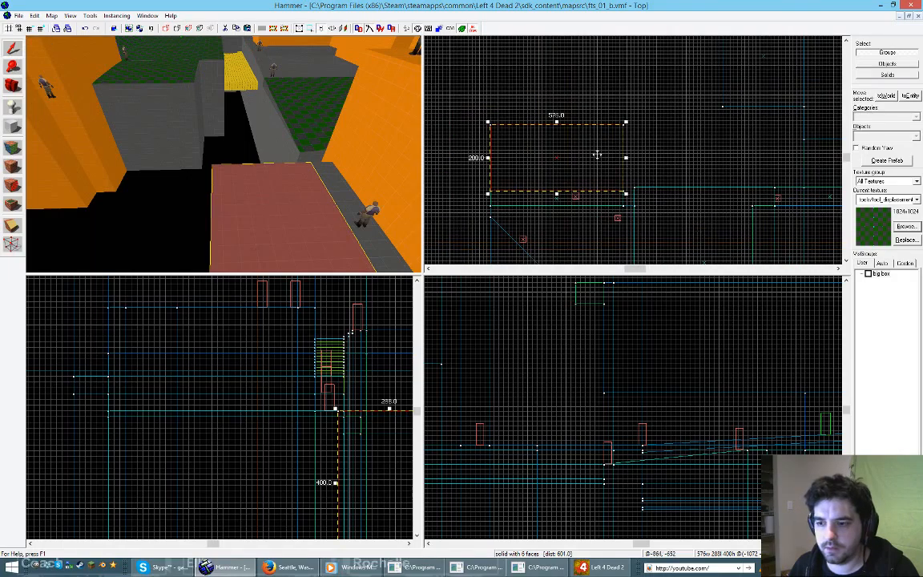
pyautogui.scroll(1, 559, 160)
pyautogui.moveTo(559, 119); pyautogui.dragTo(557, 113)
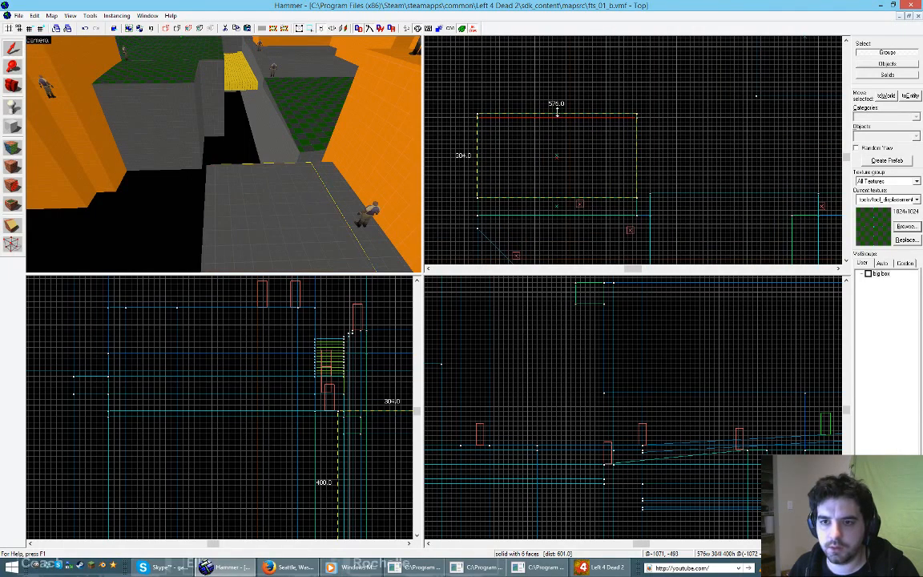
pyautogui.moveTo(556, 113); pyautogui.dragTo(560, 108)
pyautogui.press('Escape')
# Step: Compare the widened block with the driveway in Google Maps, tracing the railing line from the planter tip to the asphalt's front edge on the aerial map
pyautogui.press('z')
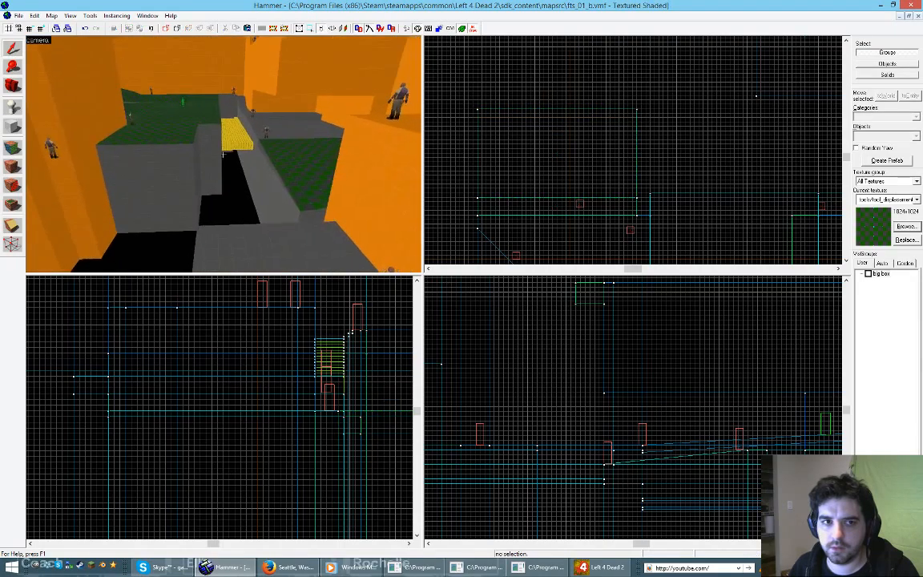
pyautogui.press('w')
pyautogui.press('d')
pyautogui.press('a')
pyautogui.press('s')
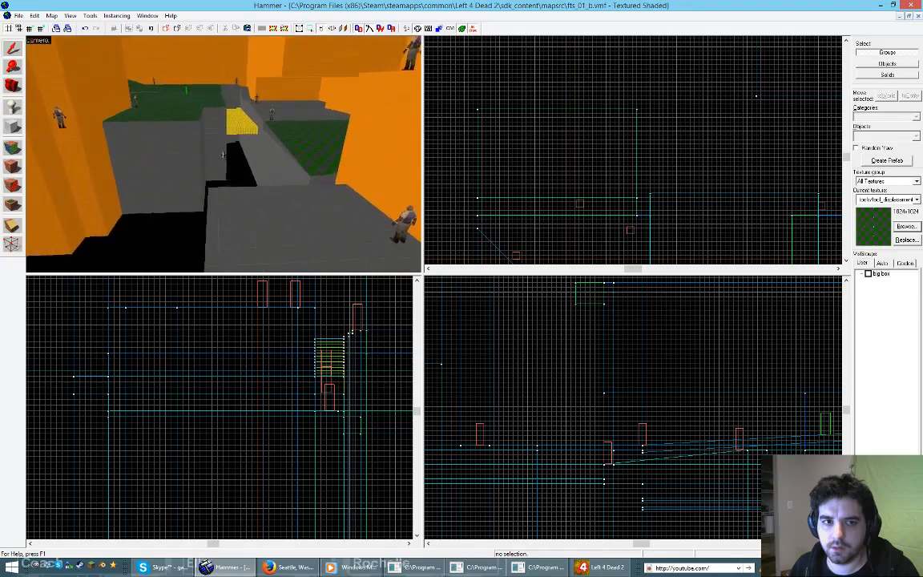
pyautogui.press('z')
pyautogui.click(286, 567)
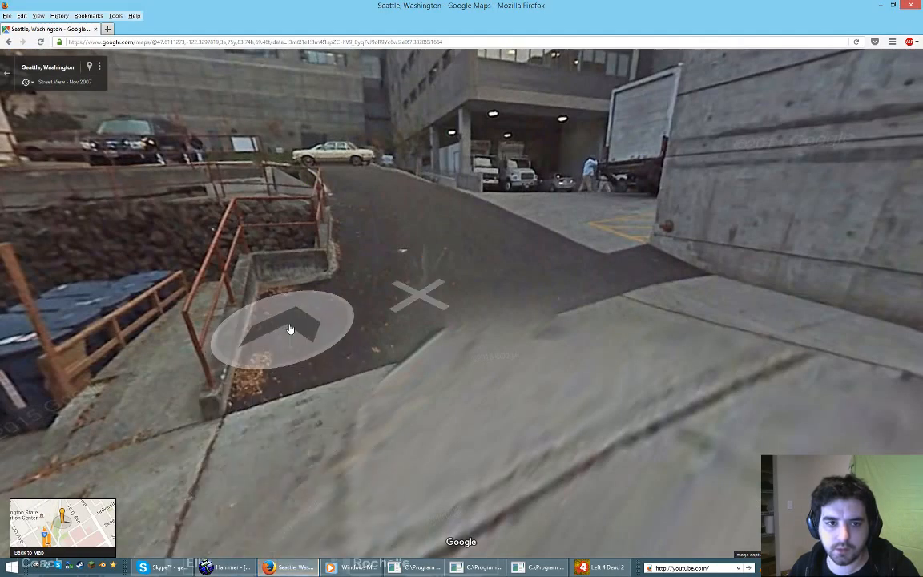
pyautogui.moveTo(290, 328); pyautogui.dragTo(338, 295)
pyautogui.click(319, 299)
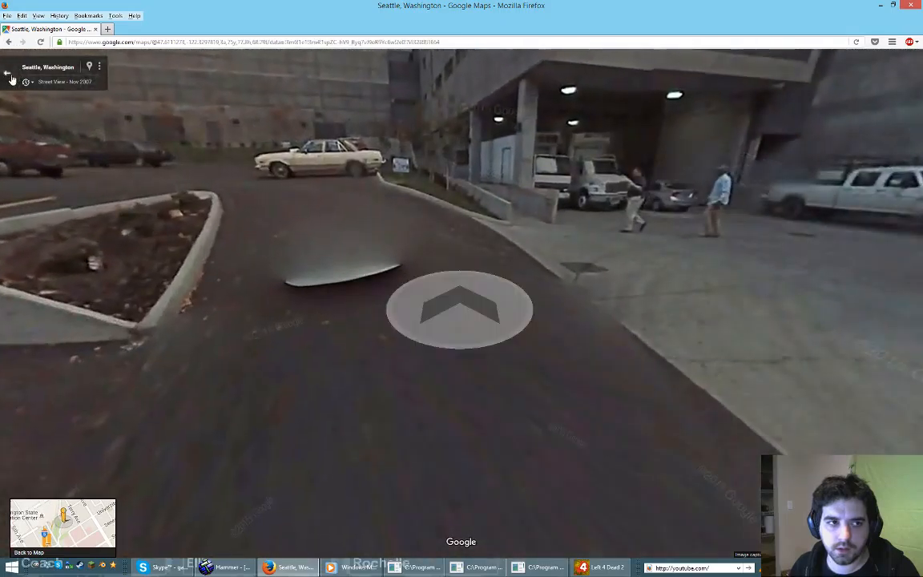
pyautogui.moveTo(457, 309); pyautogui.dragTo(246, 267)
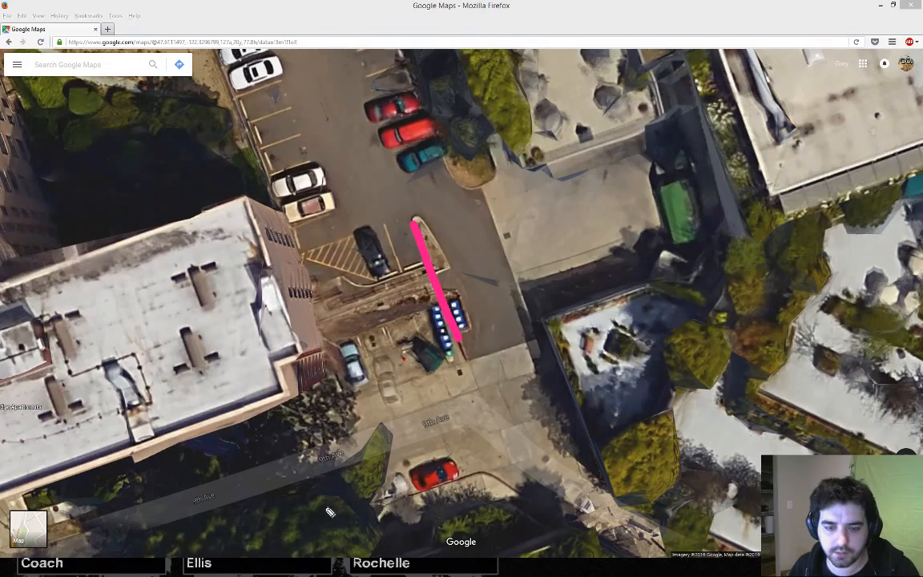
pyautogui.click(417, 455)
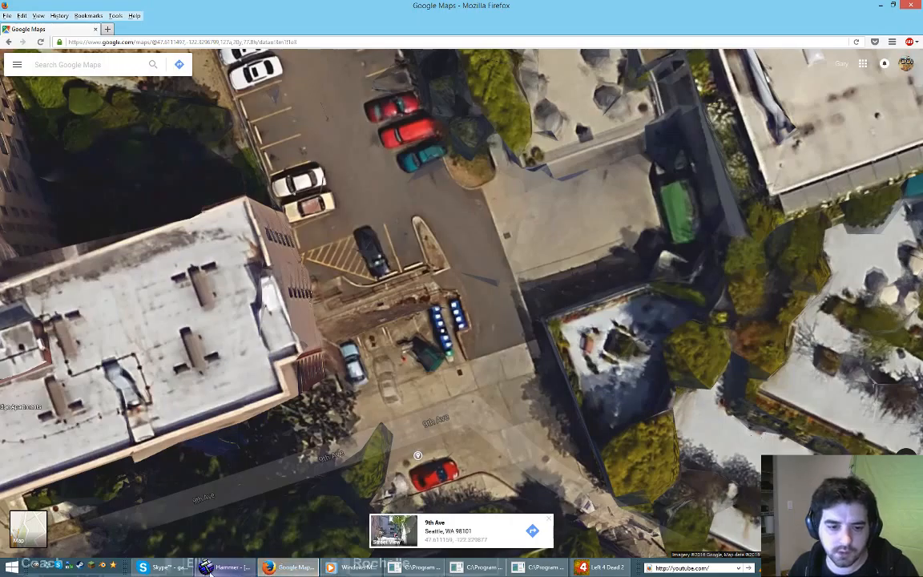
# Step: Return to Hammer and examine the widened block against the ramp gap and the surrounding walls from above and from the side
pyautogui.click(210, 572)
pyautogui.press('z')
pyautogui.press('s')
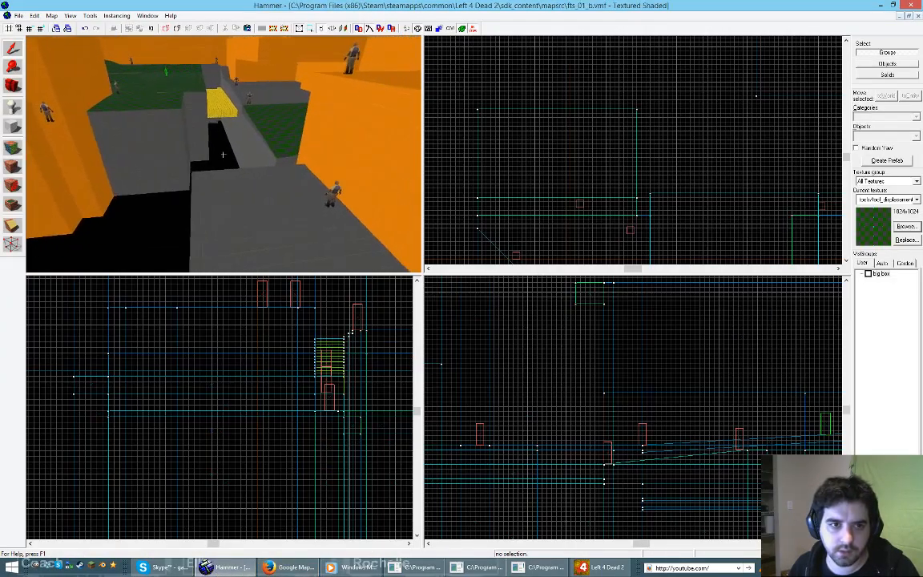
pyautogui.press('w')
pyautogui.press('a')
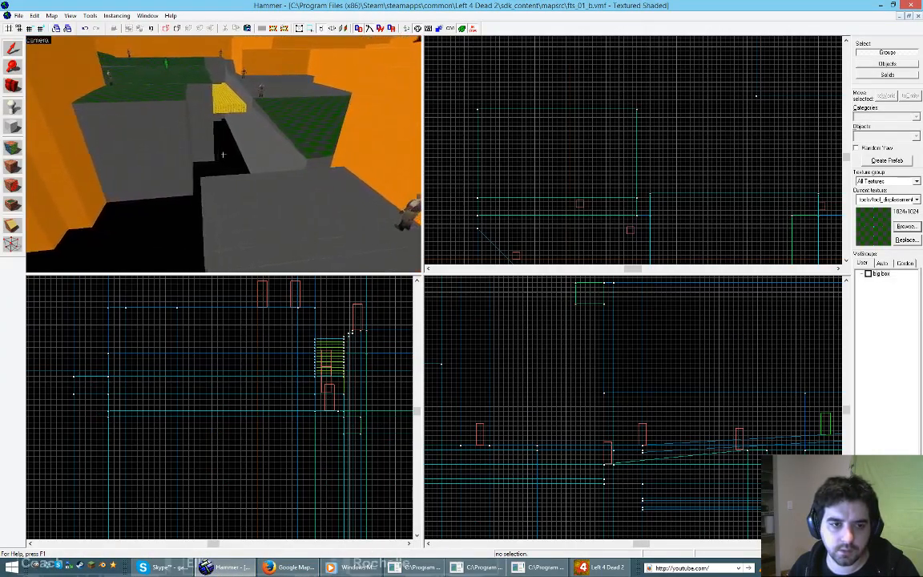
pyautogui.press('s')
pyautogui.press('w')
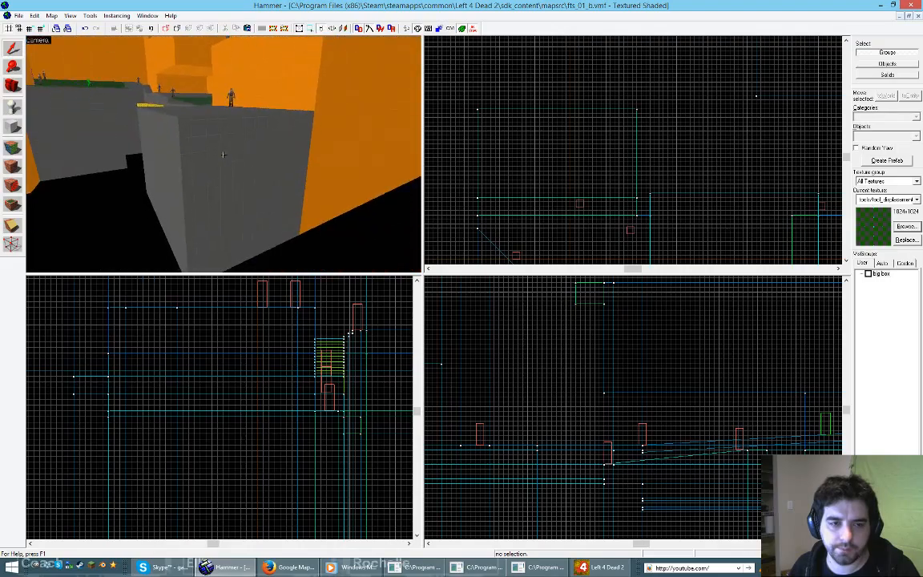
# Step: Select the 320-unit-wide block and lower its top in the front view to make it 368 units high
pyautogui.click(224, 154)
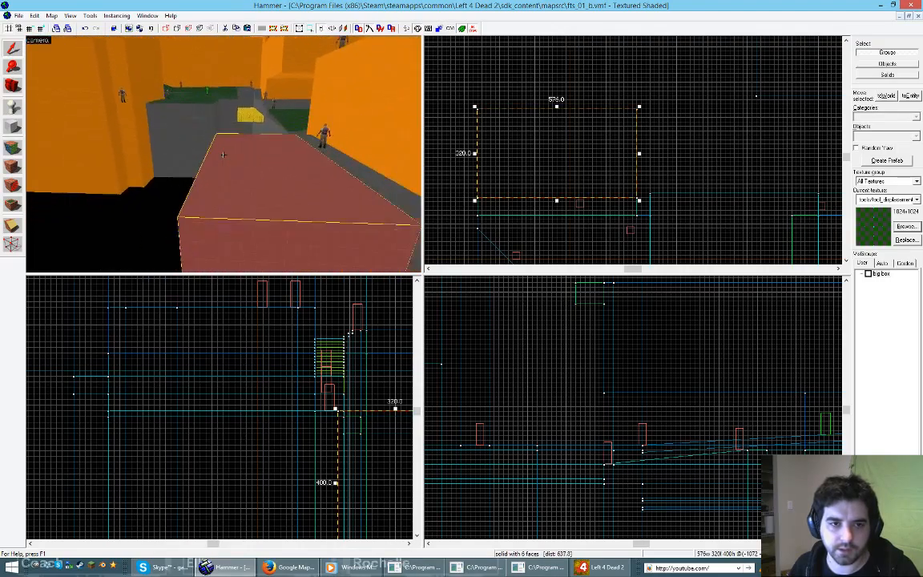
pyautogui.press('w')
pyautogui.press('z')
pyautogui.scroll(-3, 349, 413)
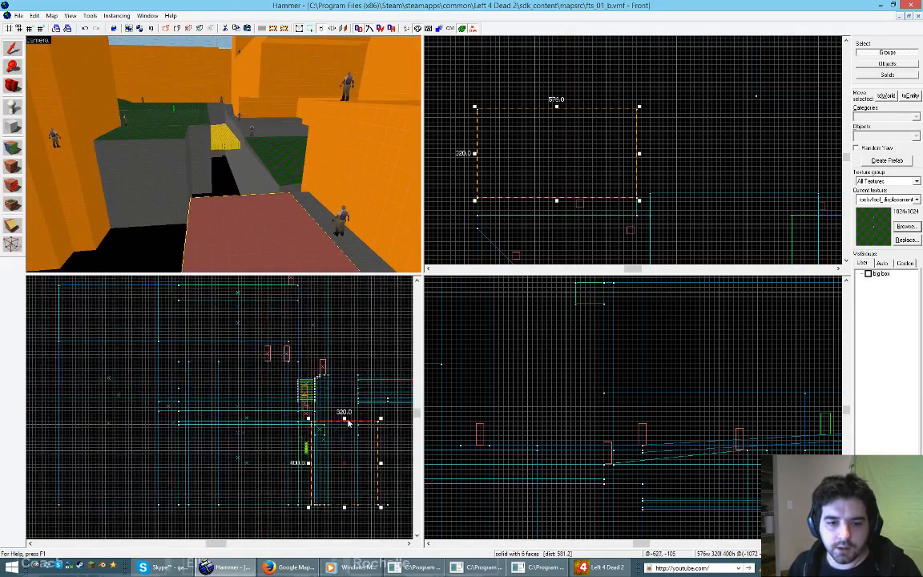
pyautogui.scroll(2, 349, 423)
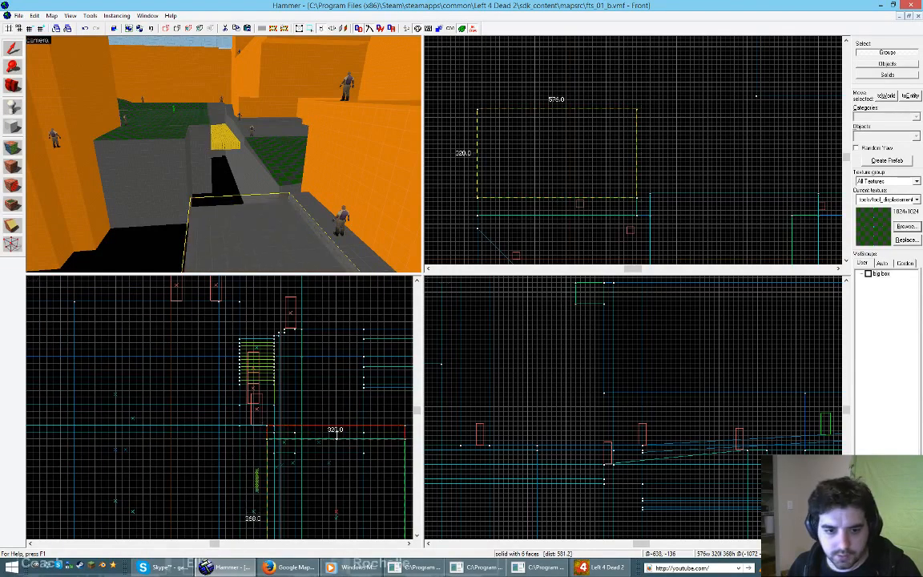
pyautogui.click(340, 310)
pyautogui.click(193, 217)
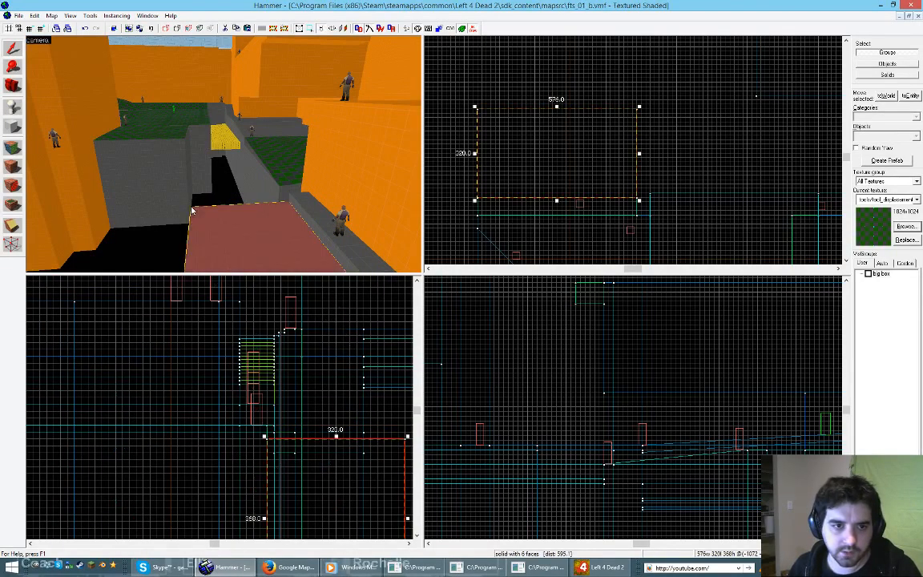
# Step: Inspect the lowered block's top against the adjoining sidewalk wall and the black gap leading to the ramp
pyautogui.press('z')
pyautogui.press('w')
pyautogui.press('s')
pyautogui.press('w')
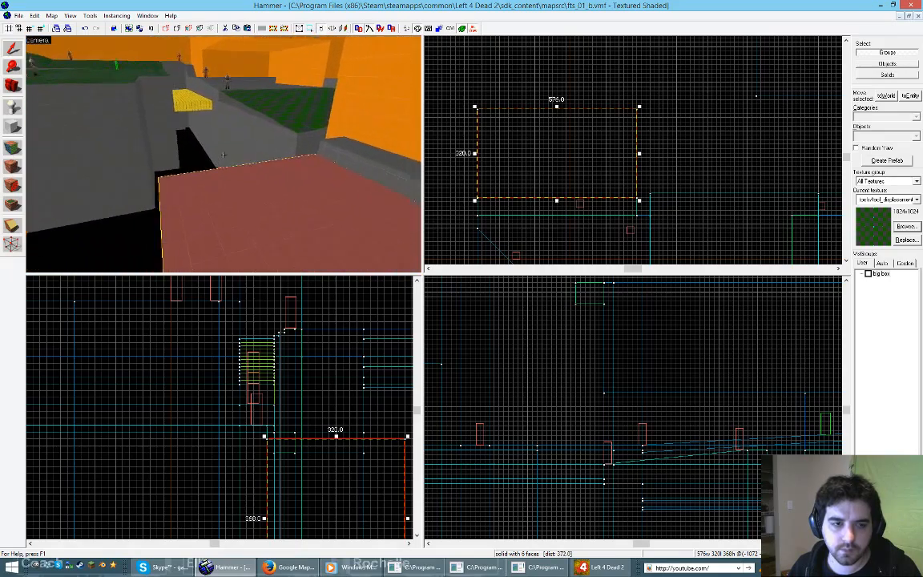
pyautogui.press('s')
pyautogui.press('w')
pyautogui.press('w')
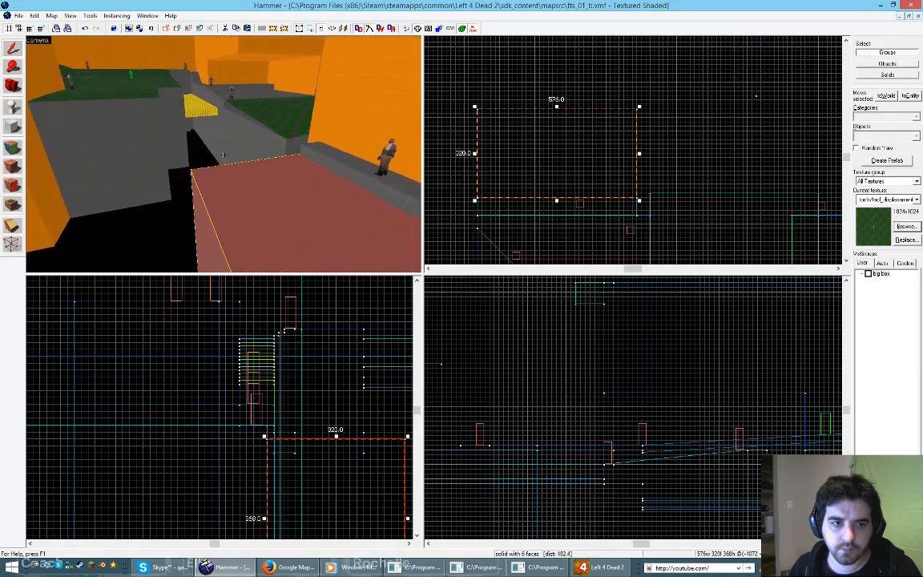
# Step: Duplicate the lowered block end to end on the side facing the yellow ramp in the top view, keeping the copy selected
pyautogui.press('z')
pyautogui.scroll(-4, 485, 145)
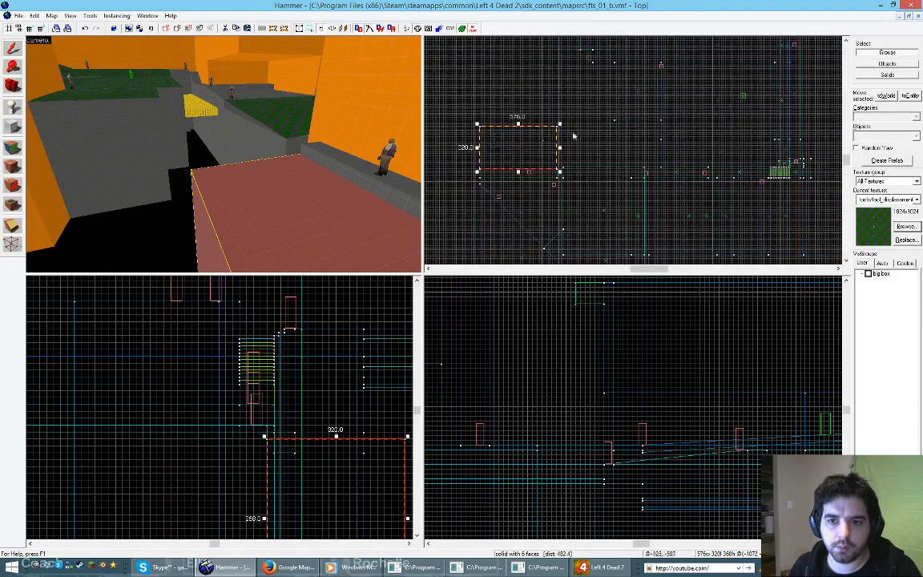
pyautogui.scroll(3, 592, 129)
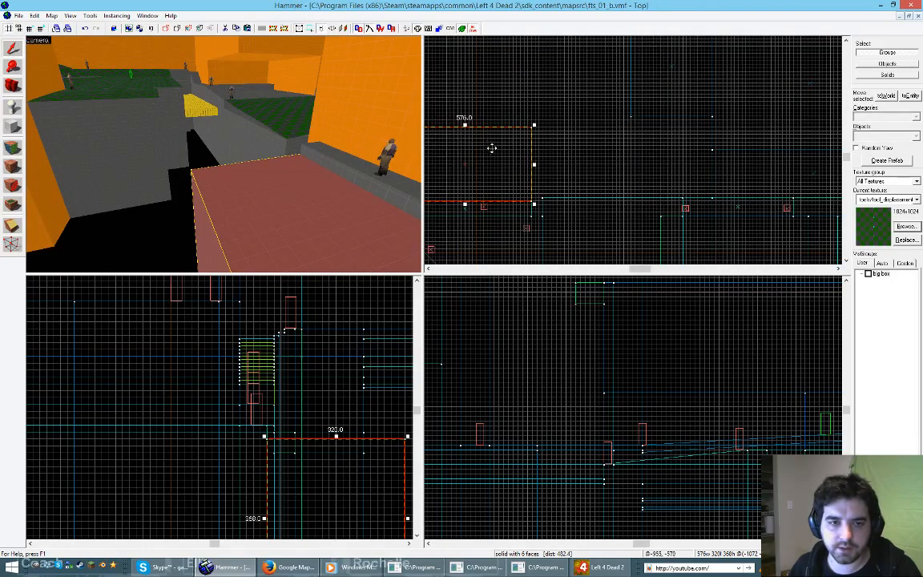
pyautogui.moveTo(490, 149)
pyautogui.mouseDown()
pyautogui.moveTo(598, 159)
pyautogui.moveTo(595, 150)
pyautogui.moveTo(463, 153)
pyautogui.mouseUp()
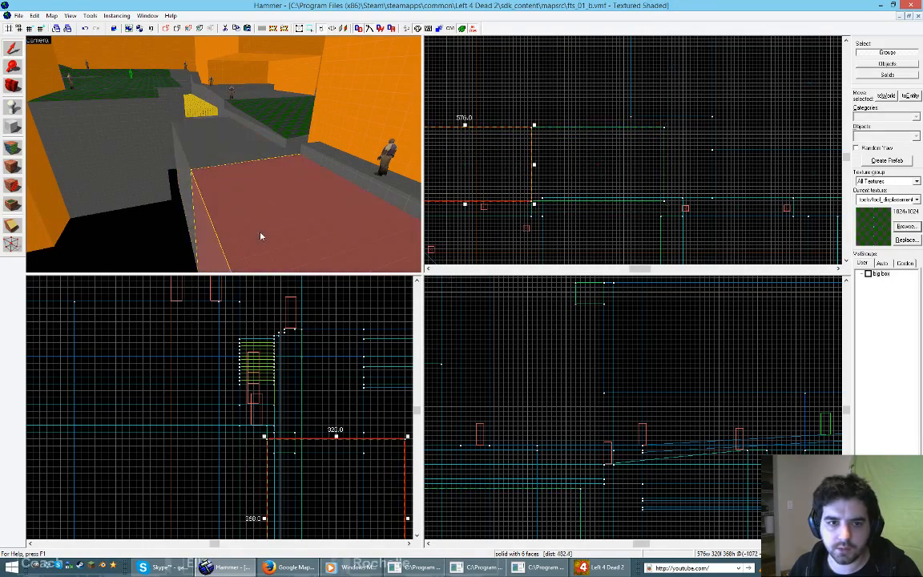
pyautogui.hotkey('ctrl', 'y')
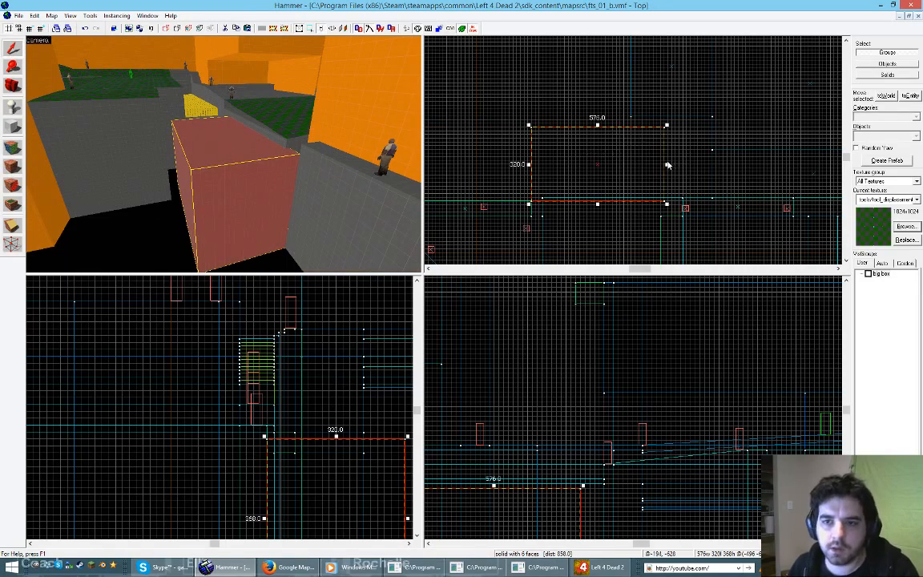
# Step: Shorten the copy from its ramp end to 144 units and again to 48 units in the top view, and deselect it
pyautogui.moveTo(666, 164); pyautogui.dragTo(566, 165)
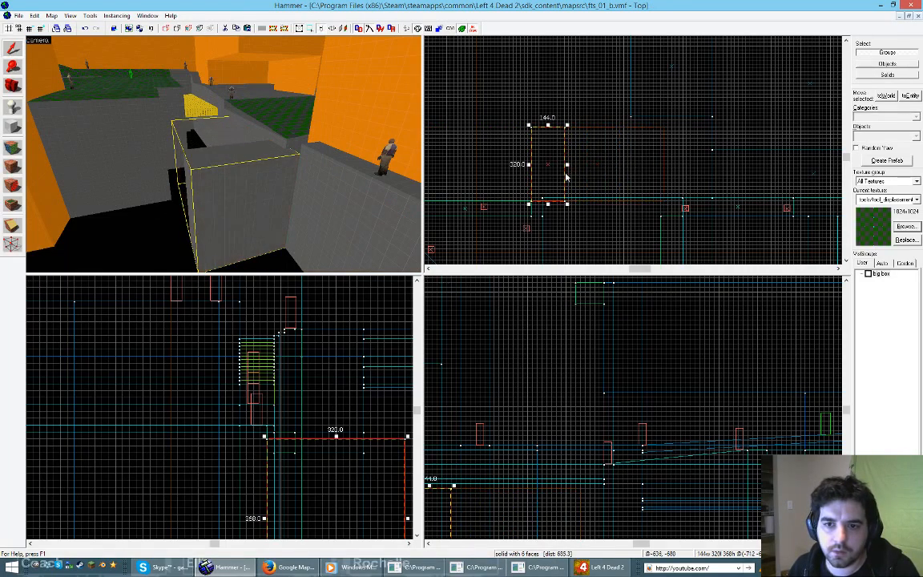
pyautogui.press('d')
pyautogui.press('w')
pyautogui.press('z')
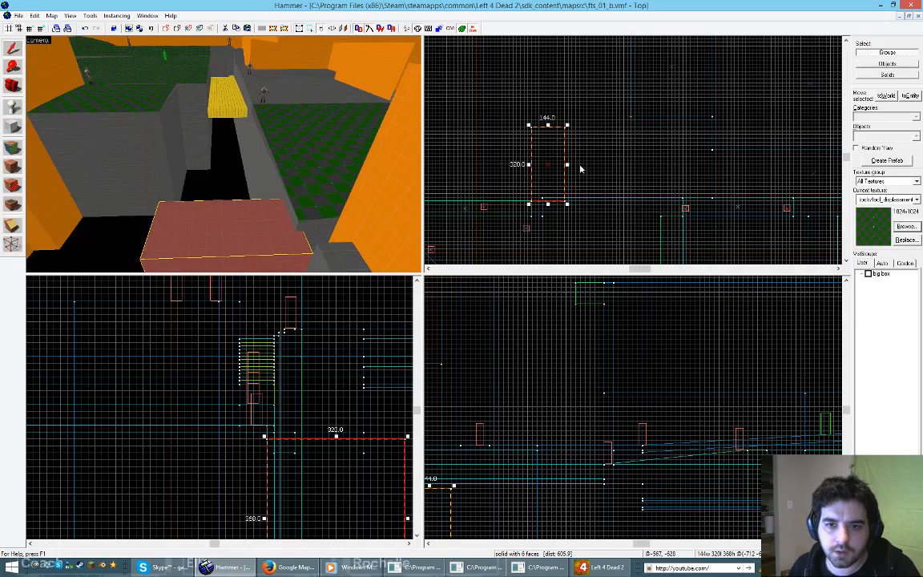
pyautogui.moveTo(566, 164); pyautogui.dragTo(545, 164)
pyautogui.press('Escape')
# Step: Examine the short block from several angles against the ramp, the grey side walls and the remaining gap
pyautogui.press('z')
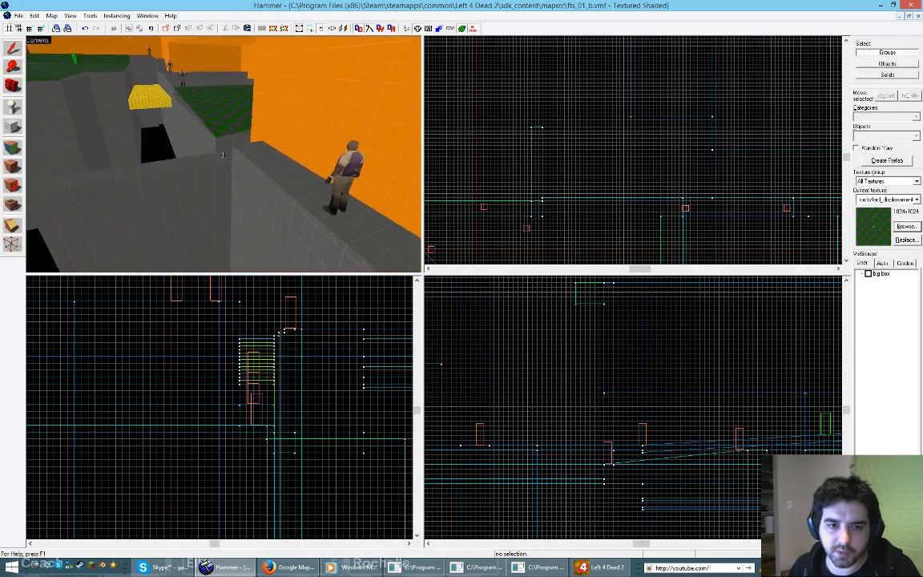
pyautogui.press('w')
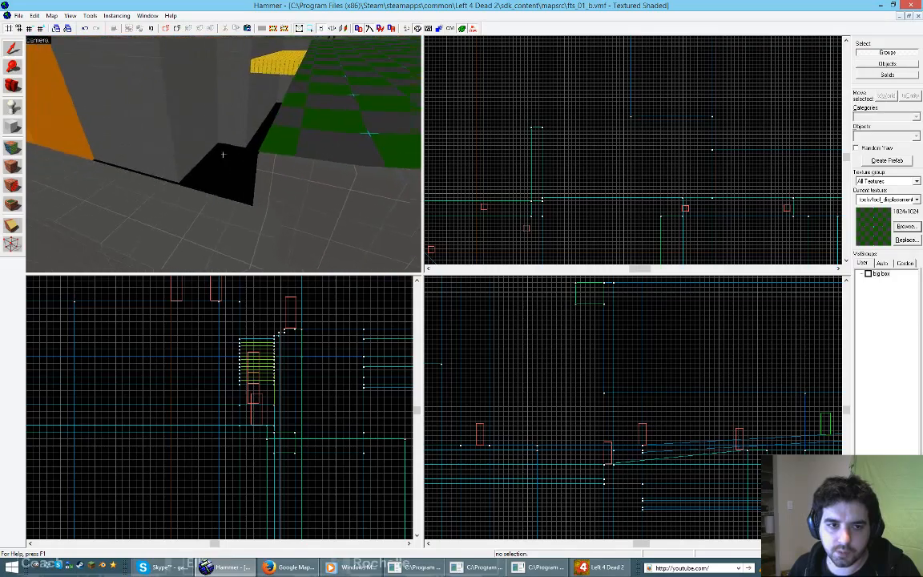
pyautogui.press('z')
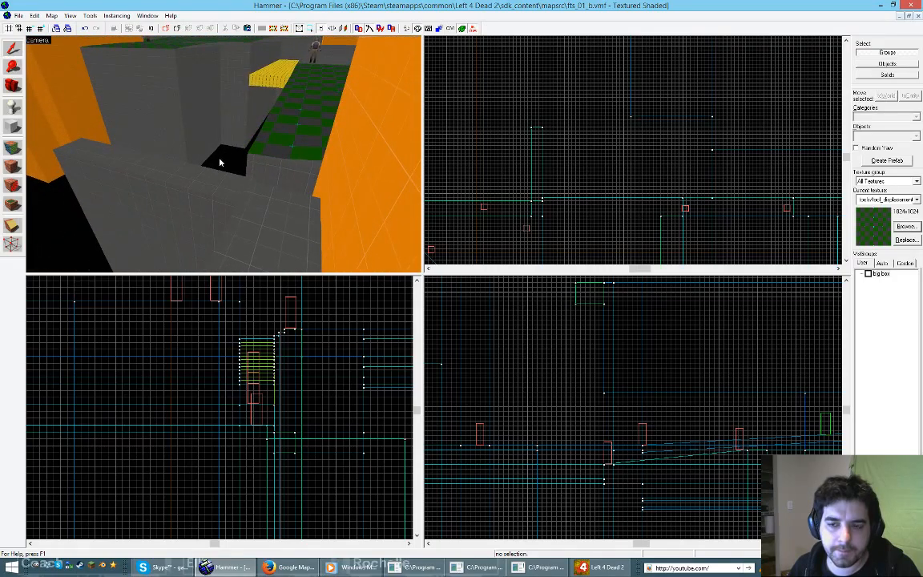
pyautogui.press('s')
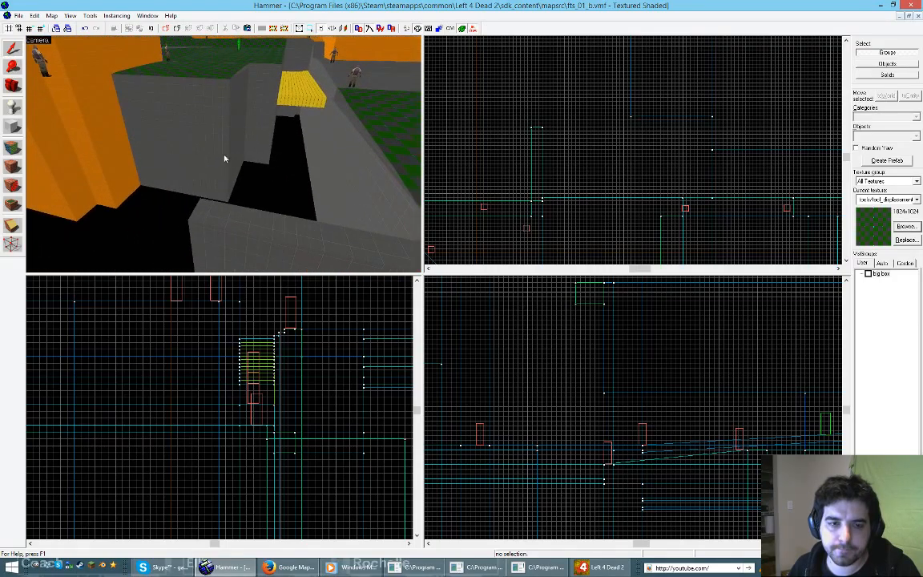
pyautogui.press('Right')
pyautogui.press('Right')
pyautogui.press('Right')
pyautogui.press('Right')
pyautogui.press('s')
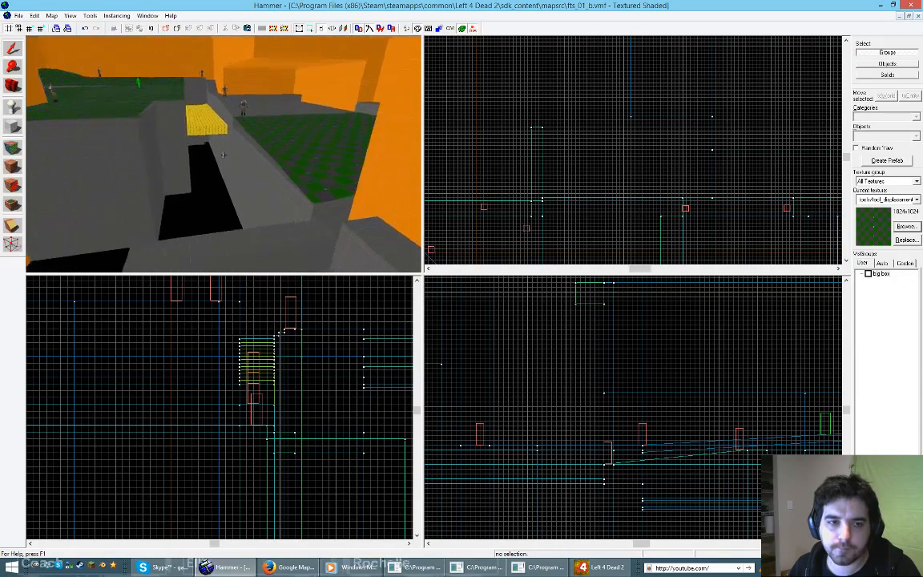
pyautogui.press('w')
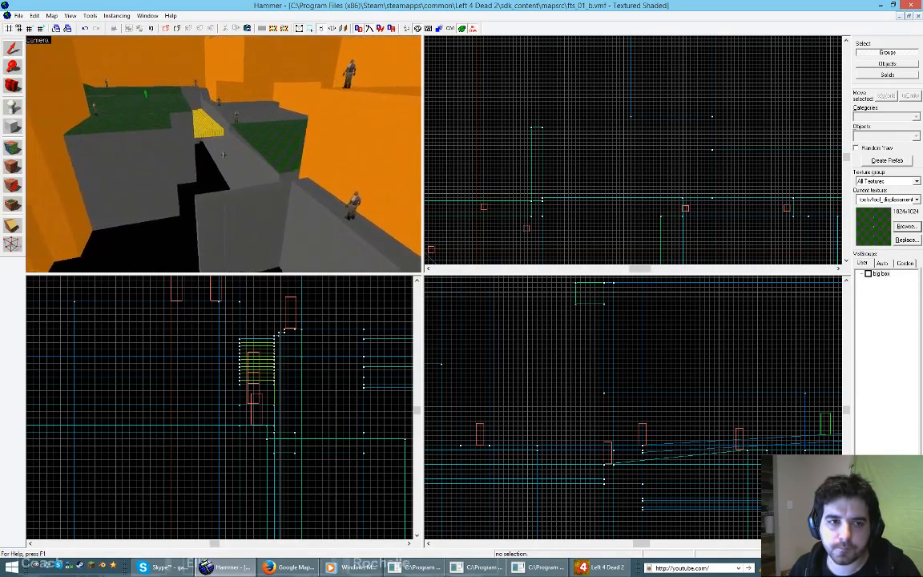
pyautogui.press('d')
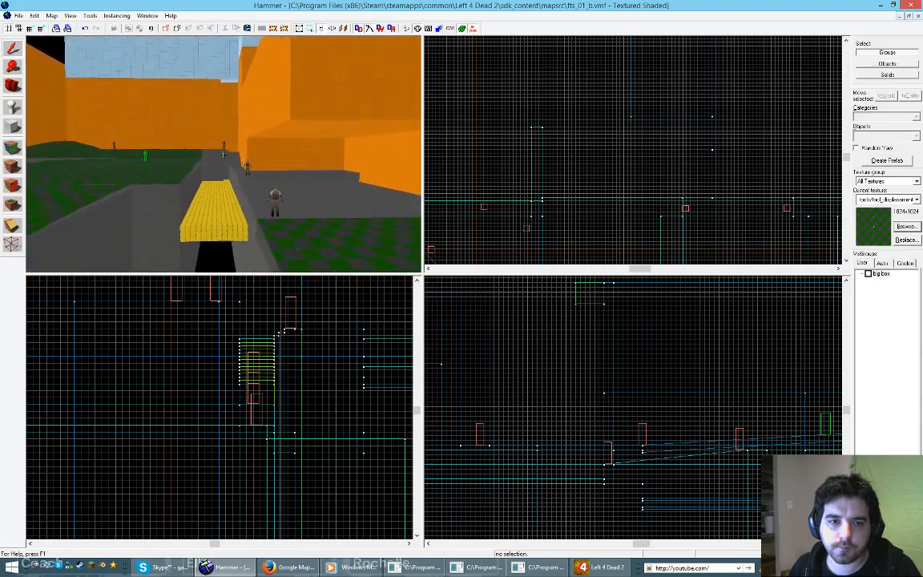
pyautogui.press('a')
pyautogui.press('s')
pyautogui.press('z')
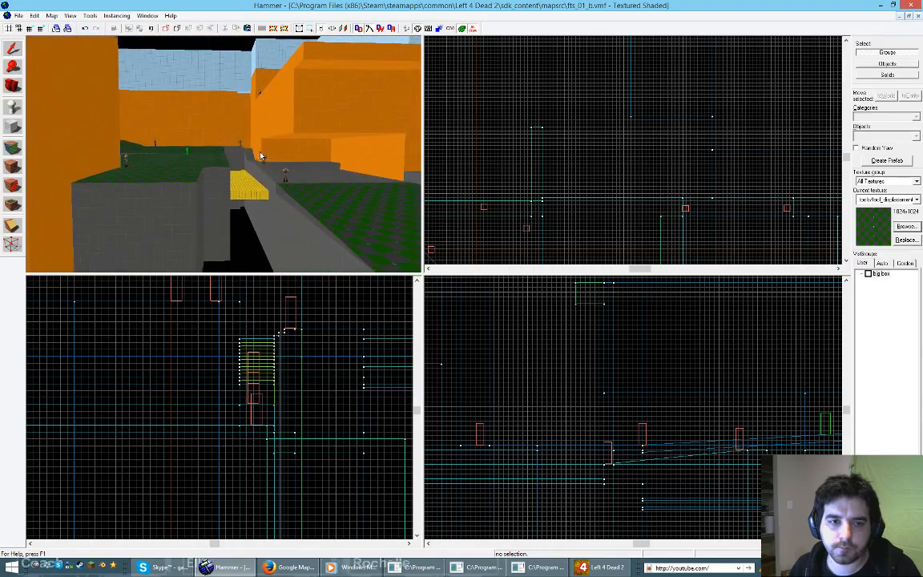
pyautogui.press('s')
pyautogui.press('z')
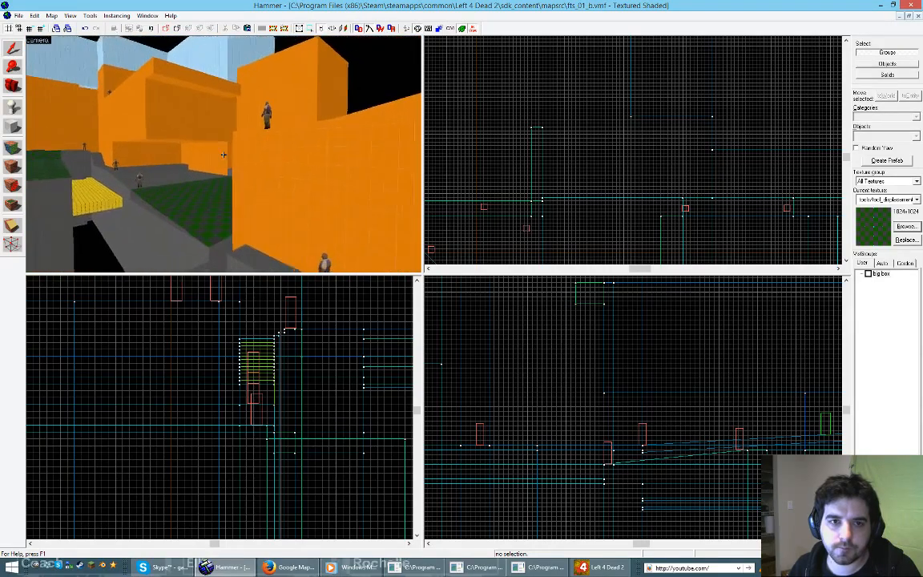
pyautogui.press('s')
pyautogui.press('w')
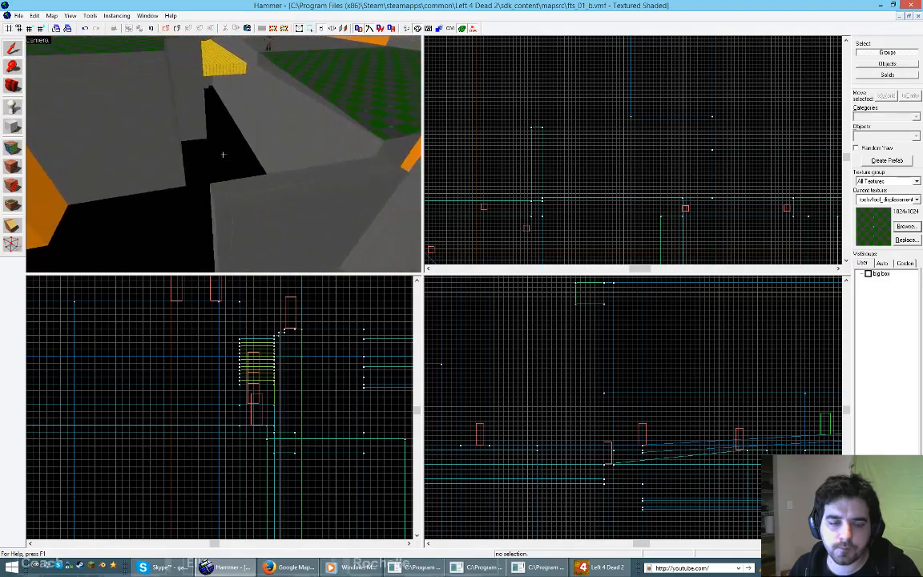
# Step: Compare the blocks with the driveway in Google Maps, outlining the asphalt's front edge beside the blue bins and dismissing the place card
pyautogui.click(290, 567)
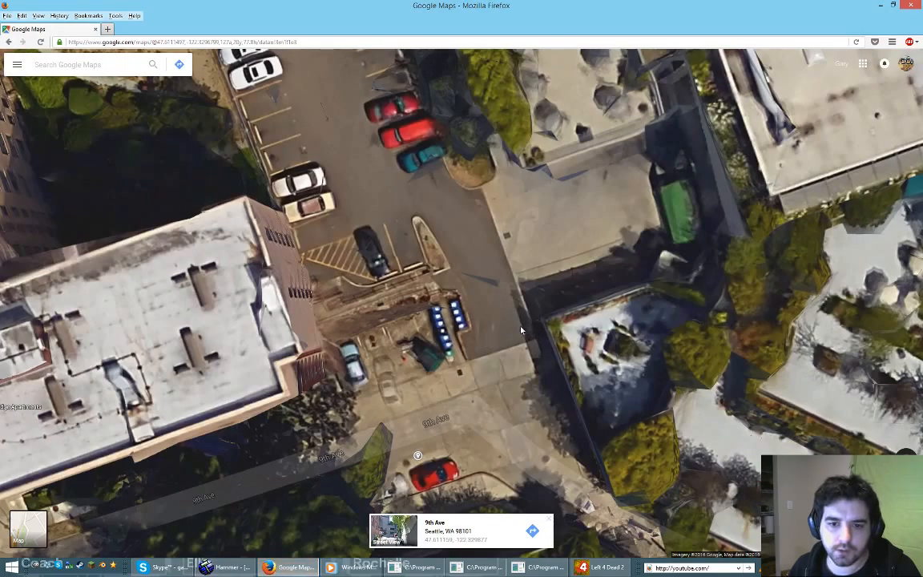
pyautogui.moveTo(464, 349); pyautogui.dragTo(525, 332)
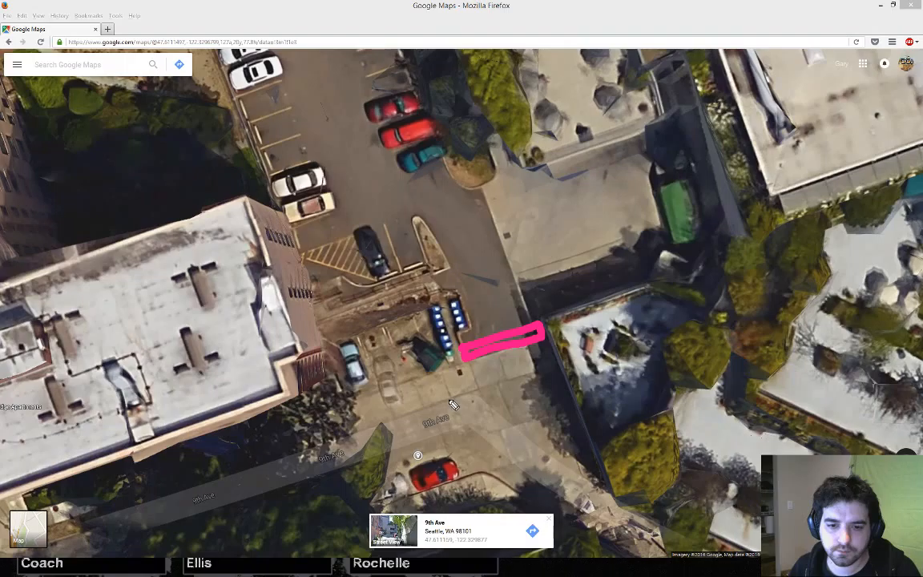
pyautogui.press('Escape')
pyautogui.click(371, 408)
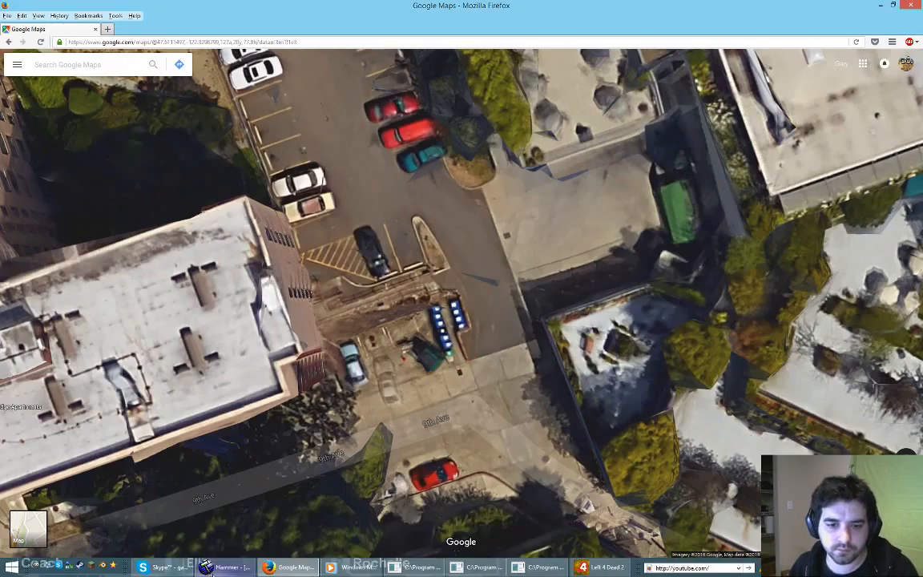
pyautogui.click(228, 567)
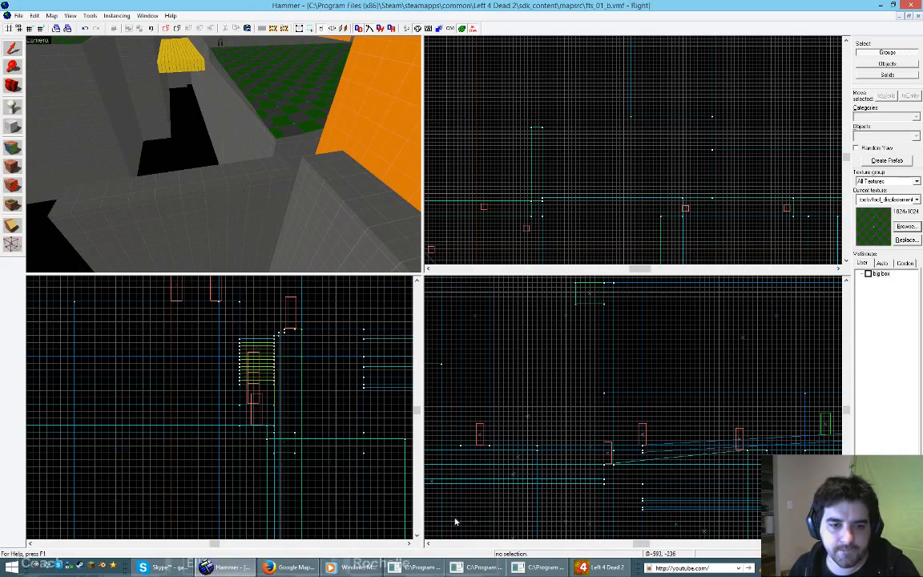
pyautogui.click(234, 567)
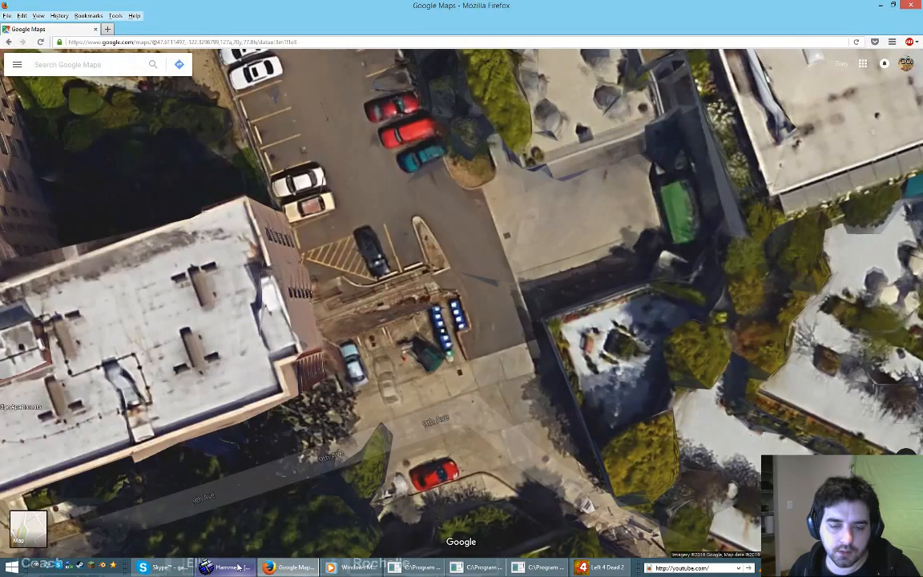
# Step: Select the 48-unit block in Hammer, recheck the aerial map, and extend the block's ramp end in the top view, leaving it deselected
pyautogui.moveTo(237, 567)
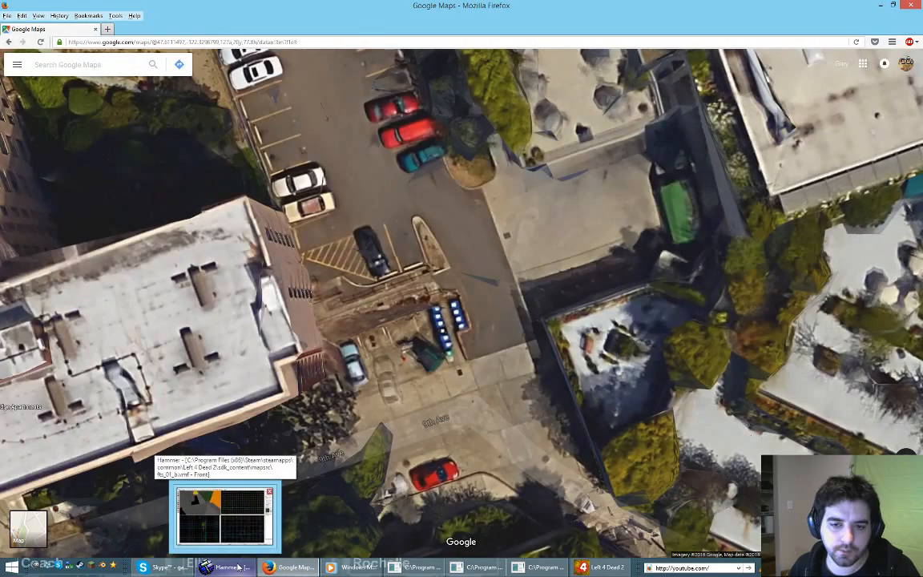
pyautogui.click(237, 567)
pyautogui.click(204, 207)
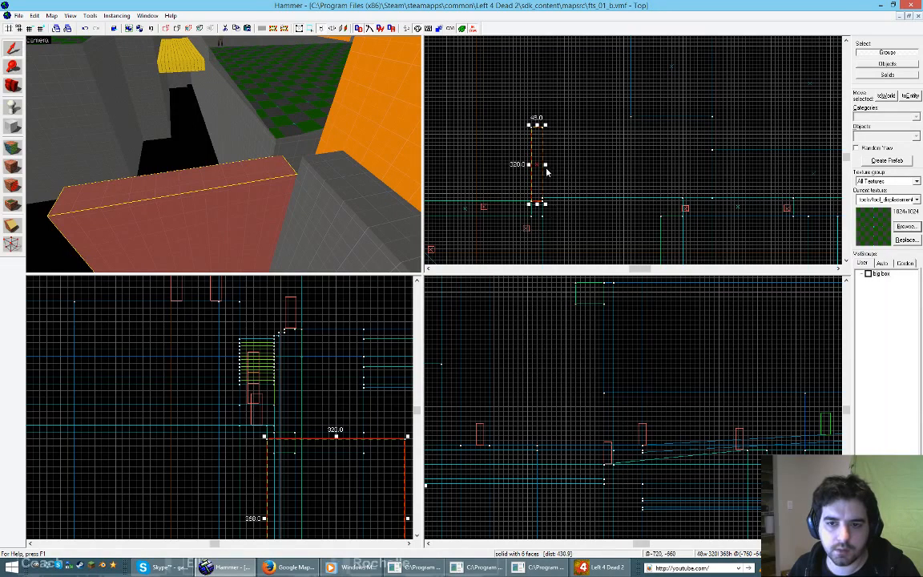
pyautogui.click(233, 567)
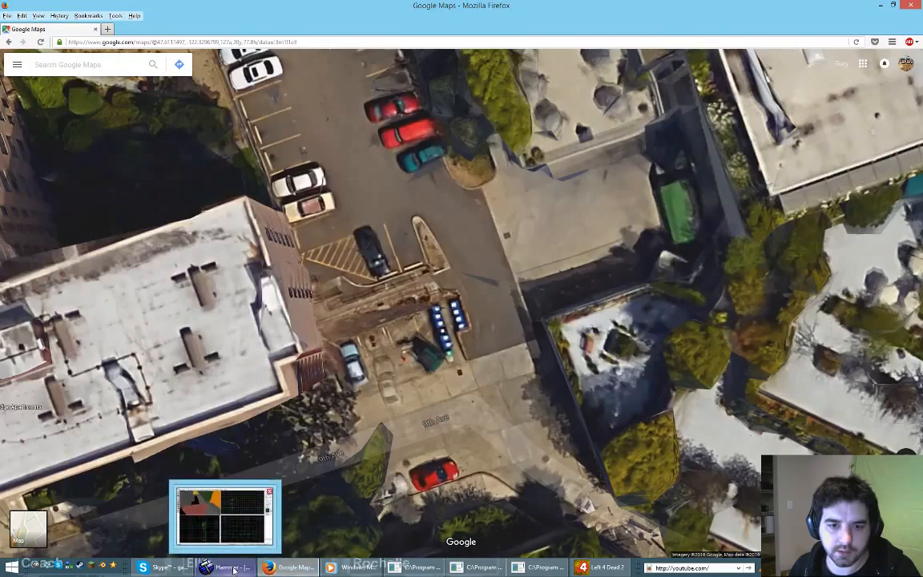
pyautogui.click(233, 568)
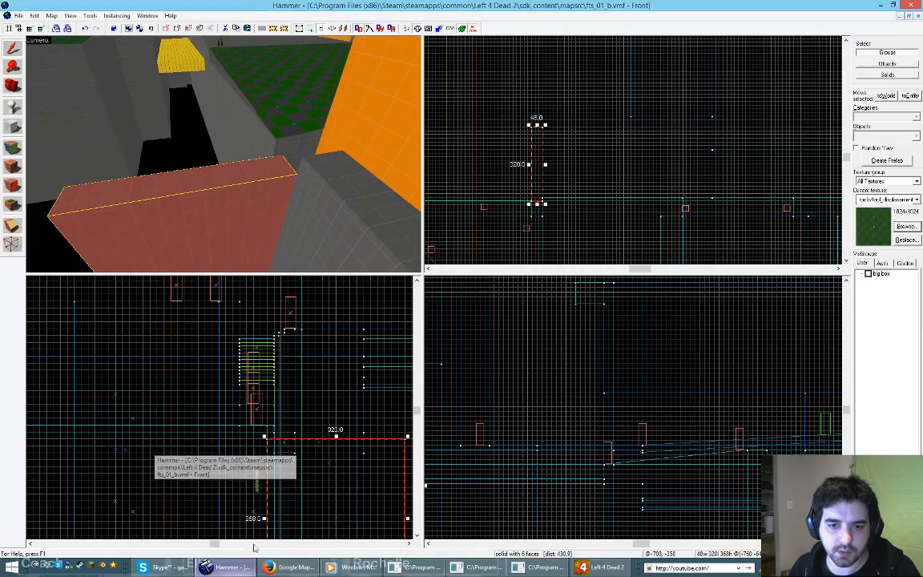
pyautogui.moveTo(545, 164); pyautogui.dragTo(558, 165)
pyautogui.press('Escape')
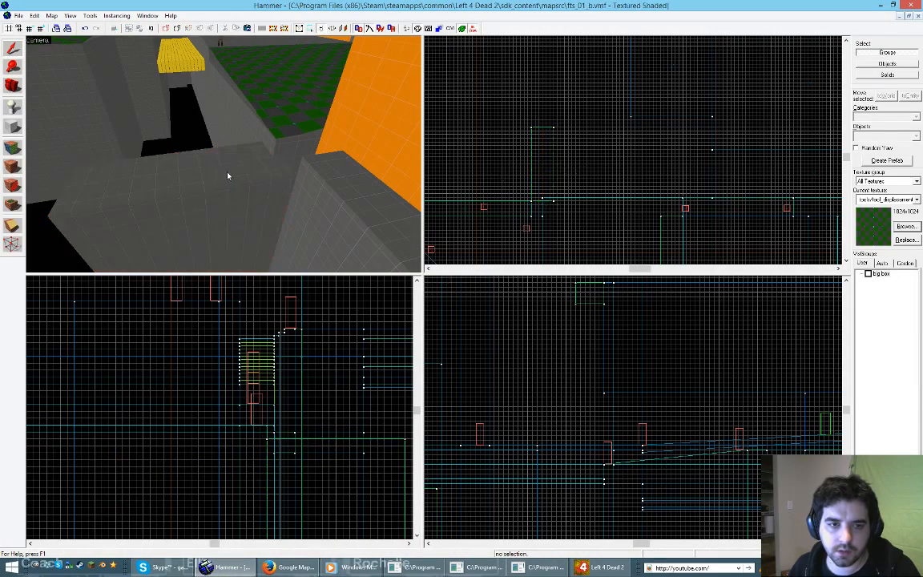
# Step: Copy the front block up onto its own top face and reduce the copy's height to 32 units in the front view
pyautogui.click(230, 178)
pyautogui.moveTo(366, 496); pyautogui.dragTo(358, 345)
pyautogui.moveTo(337, 281); pyautogui.dragTo(346, 425)
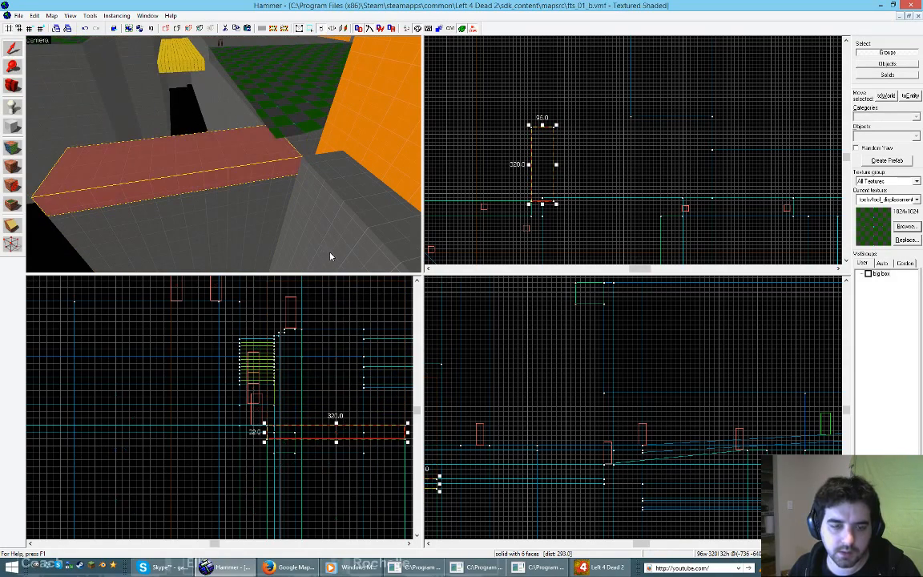
# Step: Apply the tools/tool_displacement texture to the 32-unit block's top face and create a power 3 displacement on it
pyautogui.hotkey('shift', 'a')
pyautogui.click(262, 144)
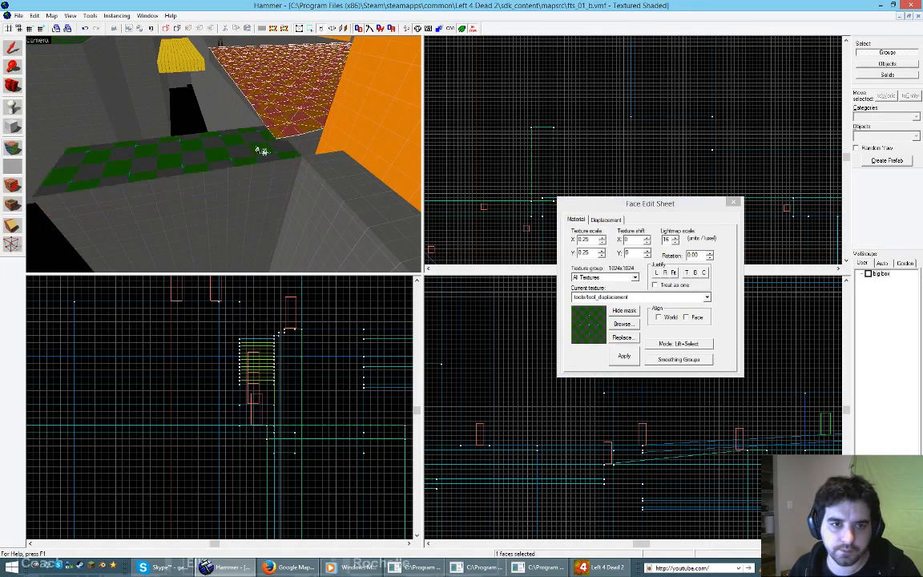
pyautogui.click(606, 218)
pyautogui.click(585, 269)
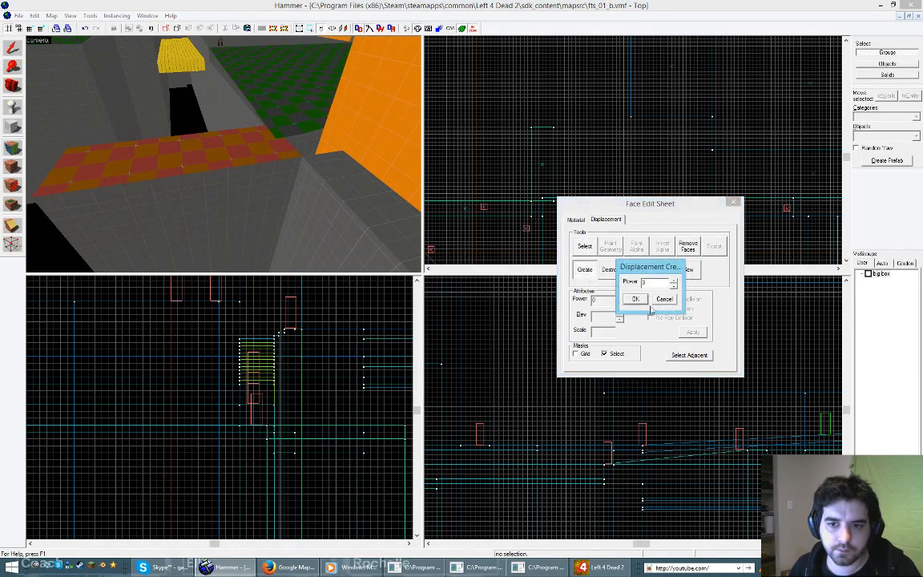
pyautogui.click(632, 296)
pyautogui.click(733, 202)
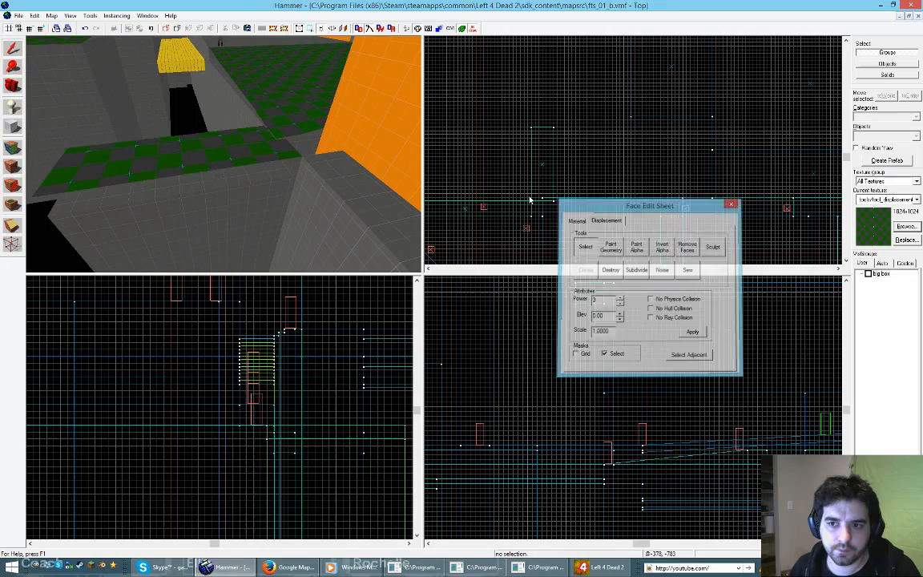
# Step: Select the new displacement on the 32-unit block and activate Paint Geometry for it
pyautogui.click(187, 159)
pyautogui.press('z')
pyautogui.press('a')
pyautogui.press('z')
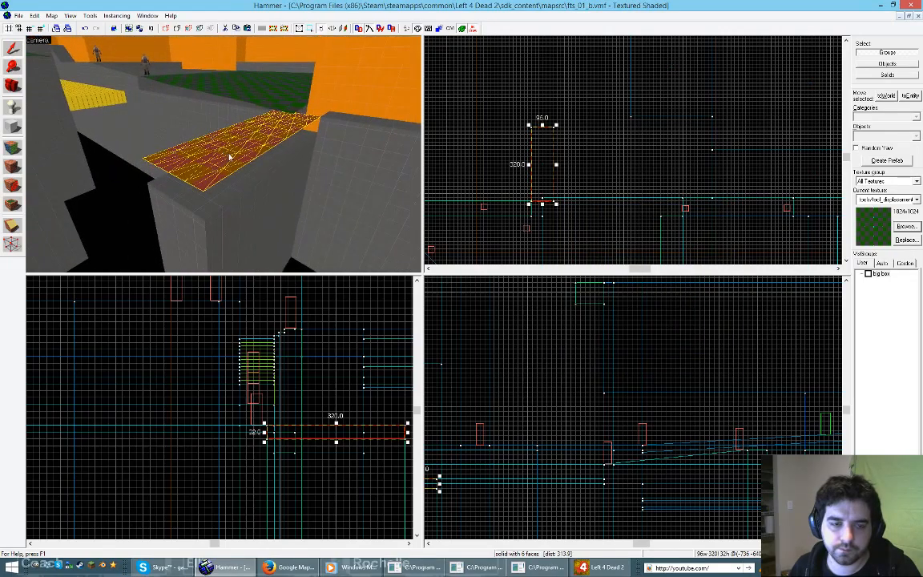
pyautogui.hotkey('shift', 'a')
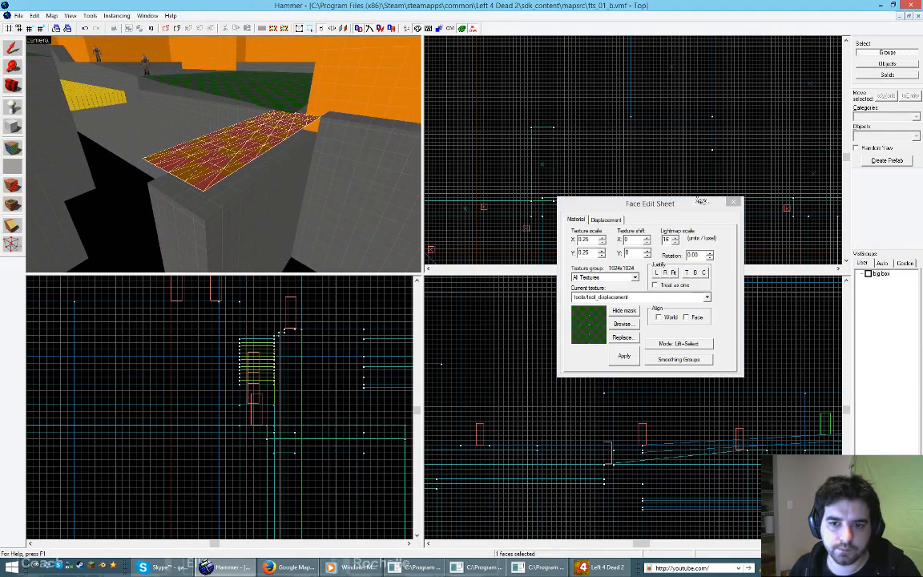
pyautogui.click(606, 219)
pyautogui.click(611, 247)
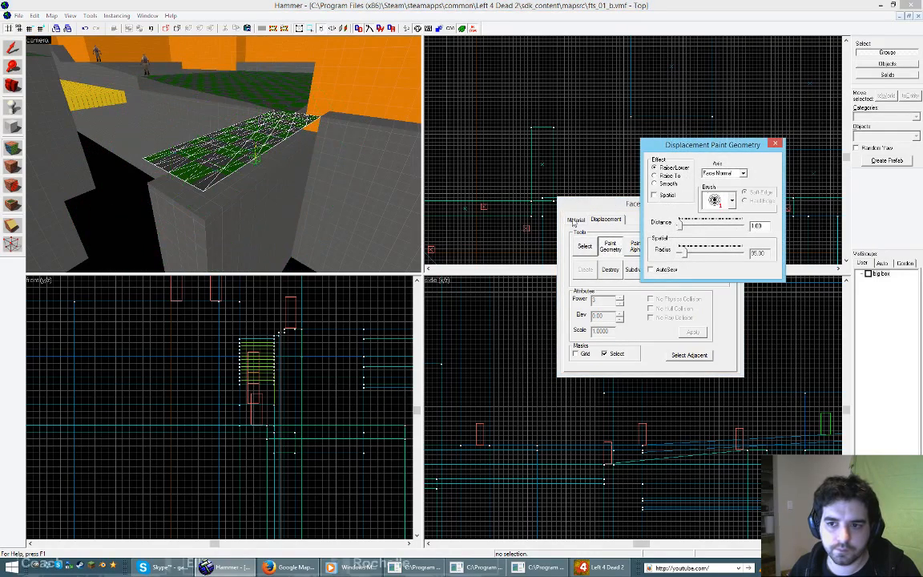
# Step: Lower the displacement's outer front corner, at the end away from the orange wall, to the block beneath
pyautogui.moveTo(202, 206); pyautogui.dragTo(210, 226, button='right')
pyautogui.press('z')
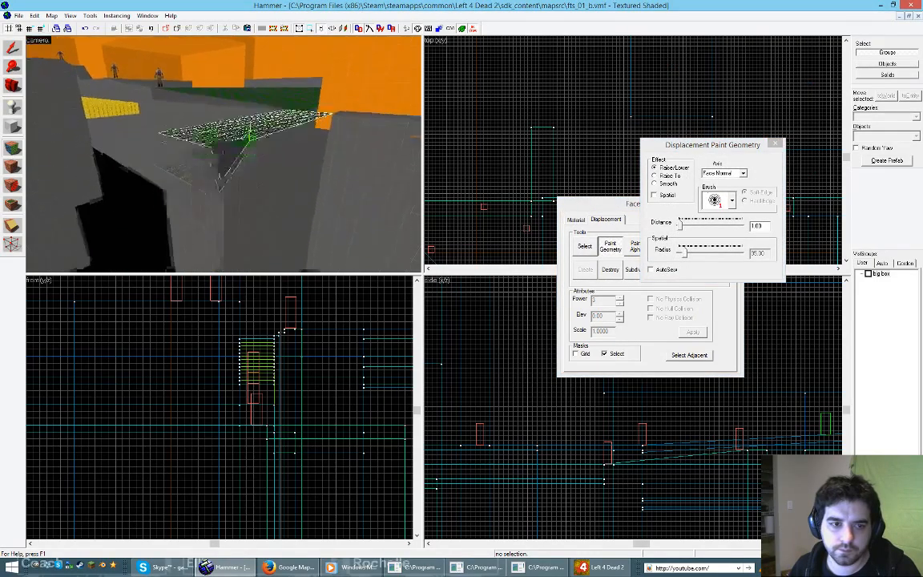
pyautogui.press('z')
pyautogui.moveTo(259, 199); pyautogui.dragTo(307, 224, button='right')
pyautogui.press('z')
pyautogui.press('w')
pyautogui.press('s')
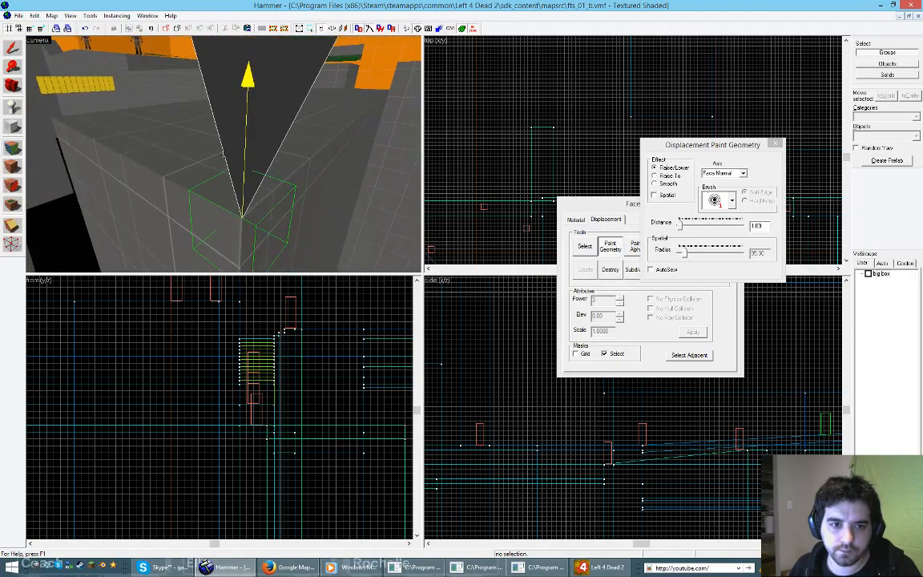
pyautogui.press('s')
pyautogui.press('z')
pyautogui.press('z')
pyautogui.press('s')
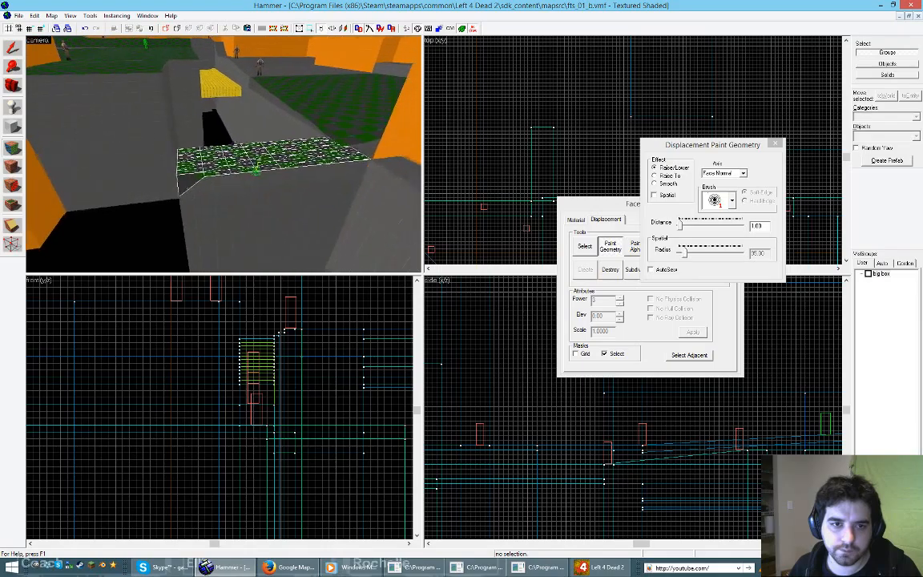
# Step: Lower the points along the displacement's long front edge into a slope running down to the lowered corner
pyautogui.press('z')
pyautogui.moveTo(202, 194)
pyautogui.mouseDown(button='right')
pyautogui.moveTo(228, 179)
pyautogui.moveTo(313, 170)
pyautogui.mouseUp(button='right')
pyautogui.moveTo(223, 189); pyautogui.dragTo(303, 171, button='right')
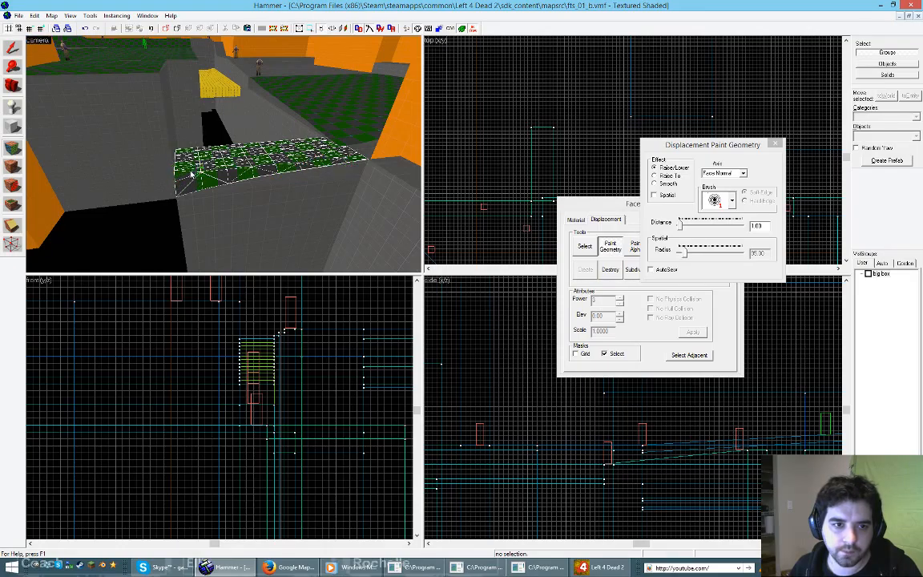
# Step: Lower the points along the displacement's short open end into an even slope from the back corner to the lowered front corner
pyautogui.press('z')
pyautogui.press('w')
pyautogui.press('a')
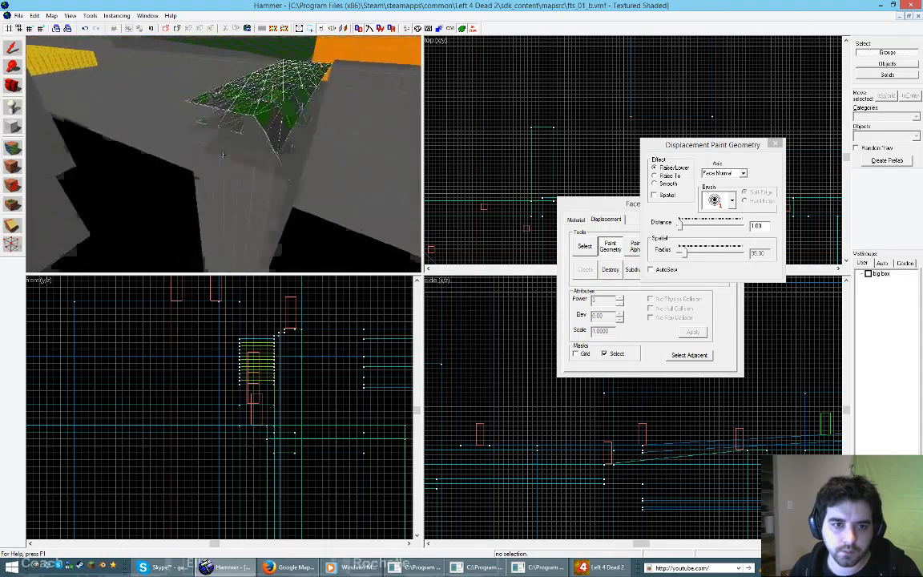
pyautogui.press('z')
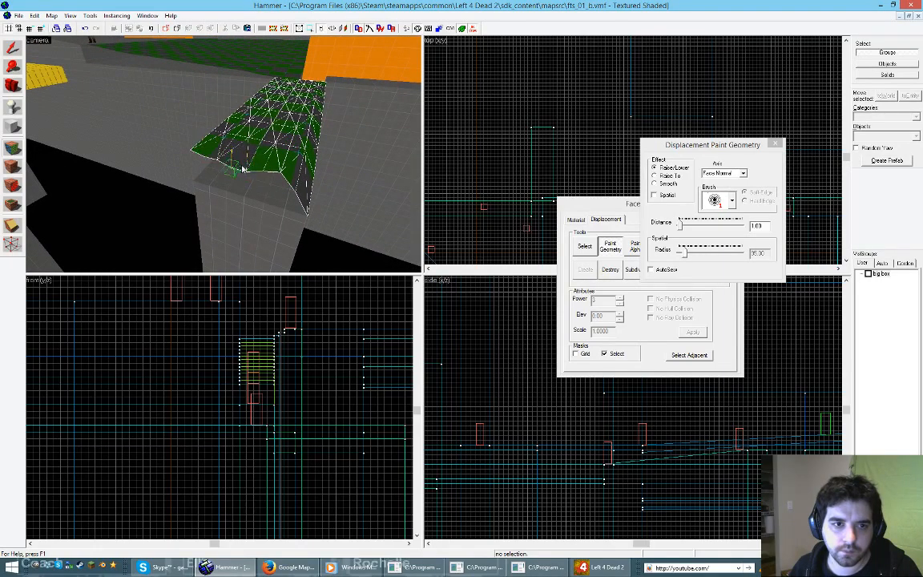
pyautogui.moveTo(278, 173)
pyautogui.mouseDown(button='right')
pyautogui.moveTo(277, 188)
pyautogui.moveTo(252, 181)
pyautogui.mouseUp(button='right')
pyautogui.press('z')
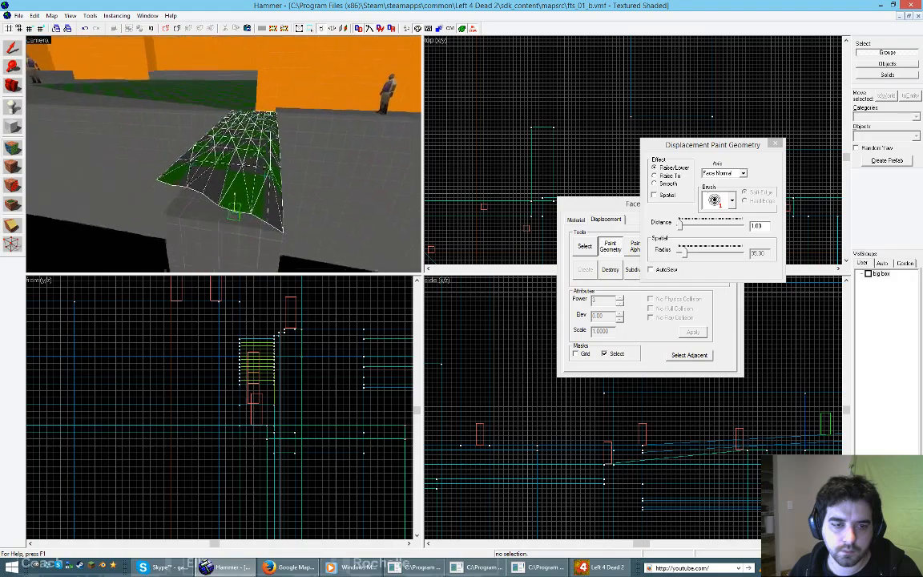
pyautogui.press('w')
pyautogui.press('z')
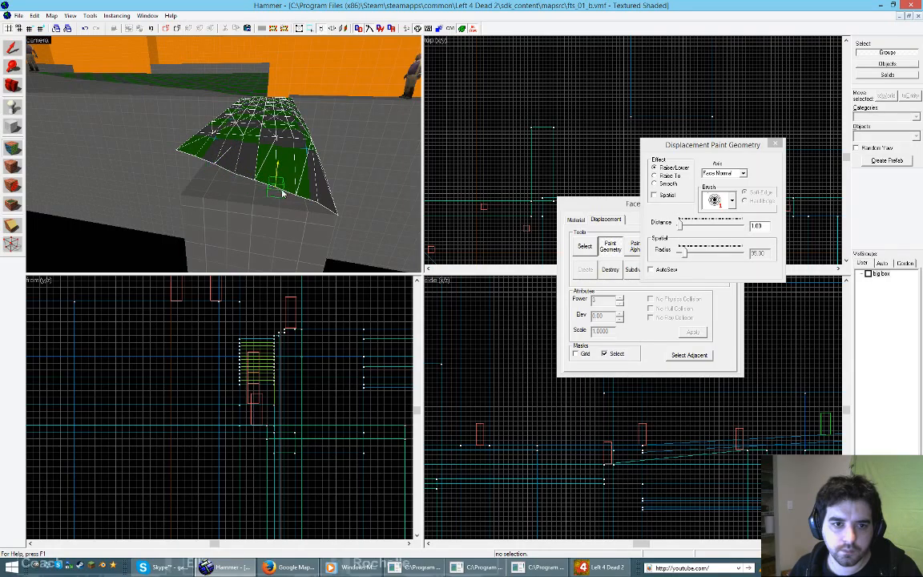
# Step: Lower the displacement's inner points near the open end to follow the sloped edges
pyautogui.press('z')
pyautogui.press('d')
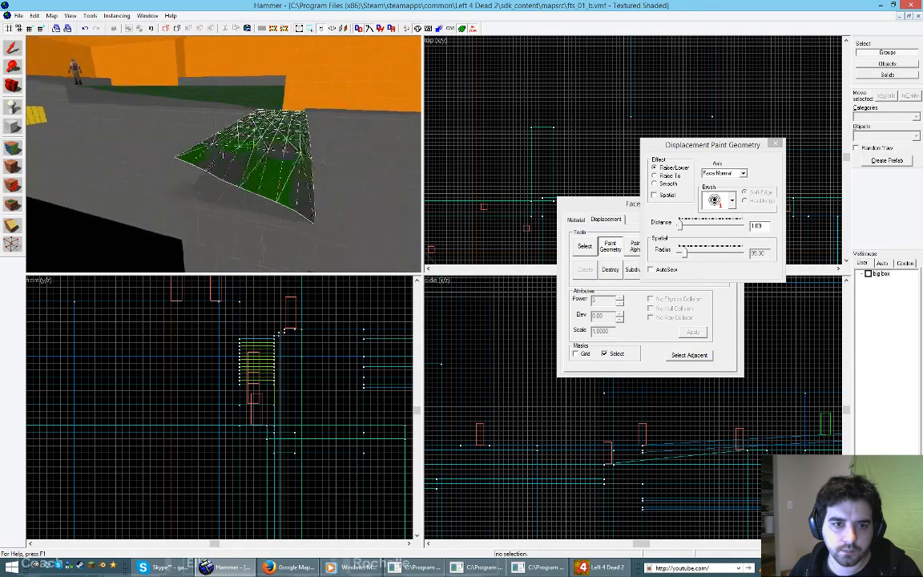
pyautogui.press('z')
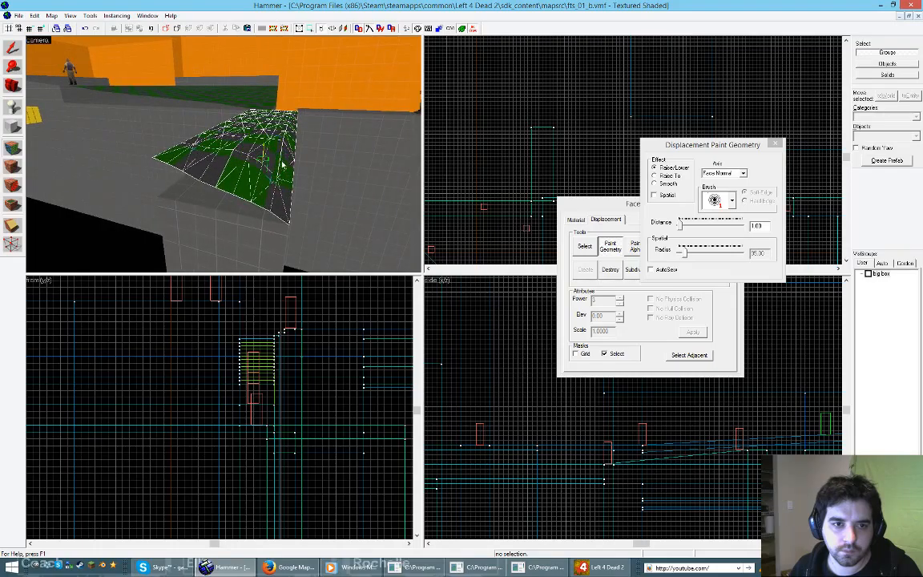
pyautogui.press('z')
pyautogui.press('d')
pyautogui.press('z')
pyautogui.rightClick(171, 150)
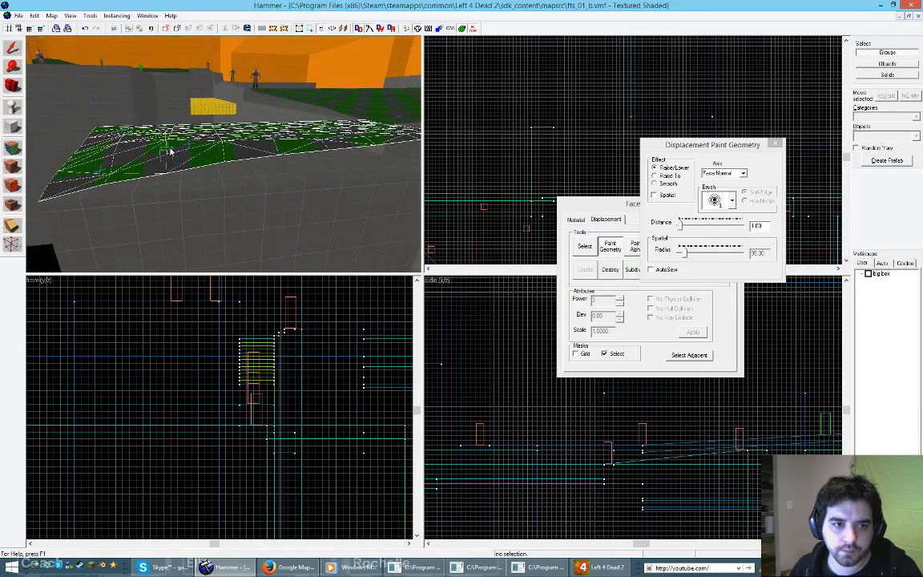
pyautogui.rightClick(224, 149)
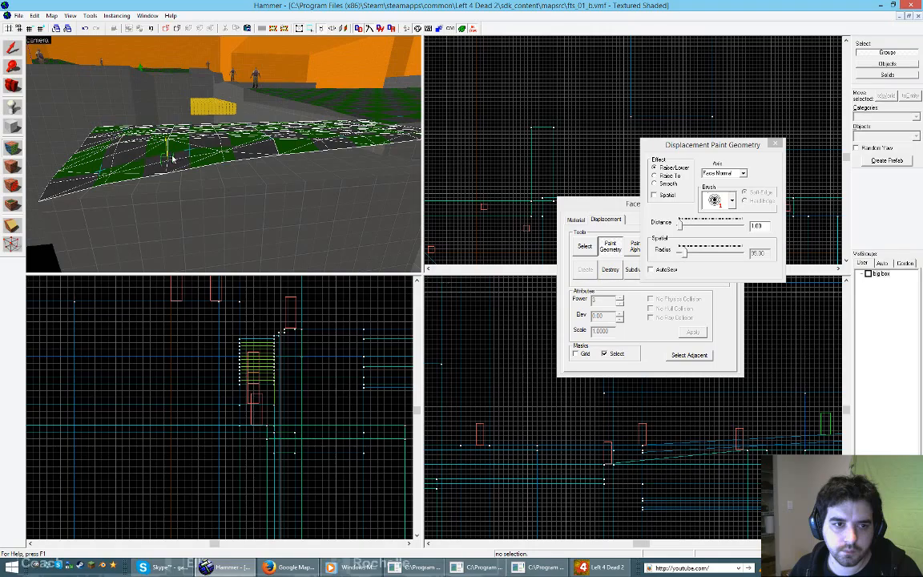
# Step: Lower the inner points farther along the long front edge so the surface continues the slope
pyautogui.press('z')
pyautogui.press('d')
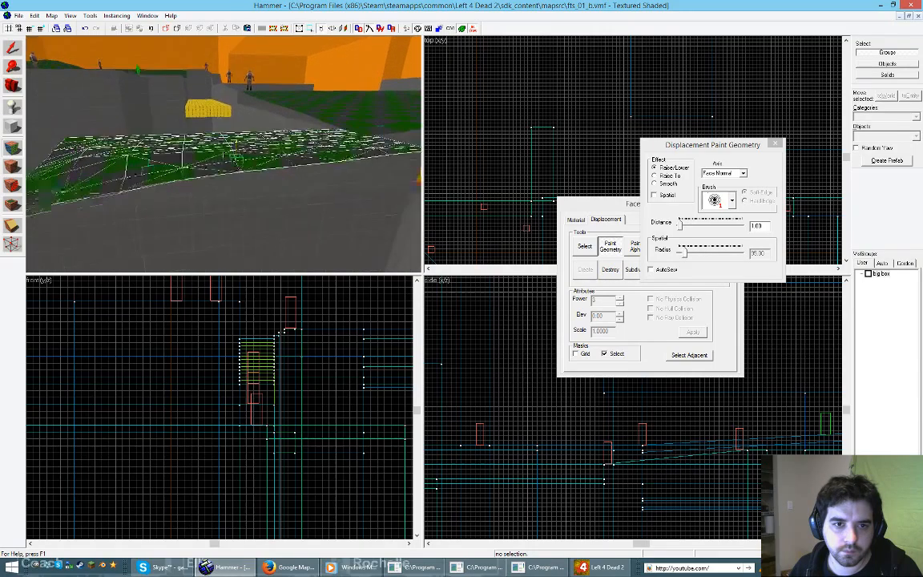
pyautogui.press('z')
pyautogui.rightClick(215, 185)
pyautogui.rightClick(217, 187)
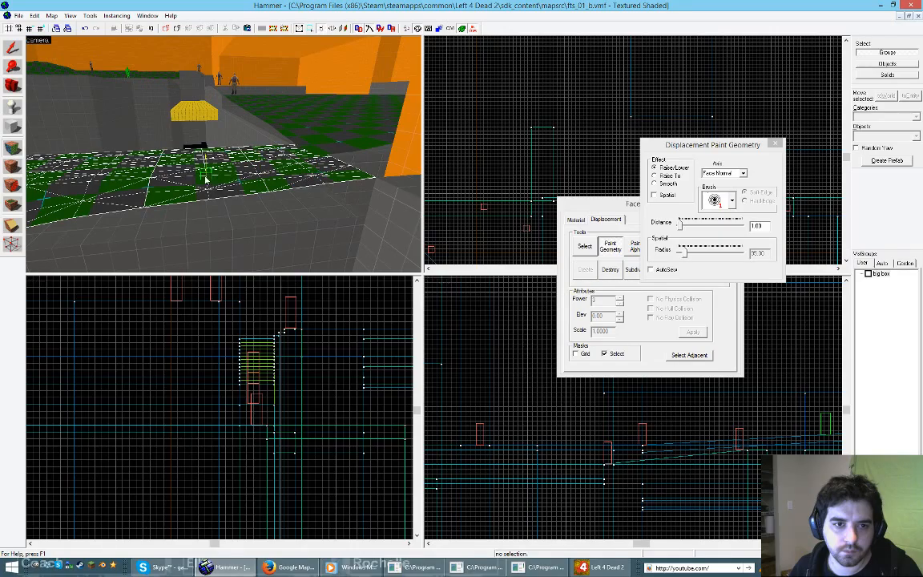
pyautogui.rightClick(150, 181)
pyautogui.rightClick(152, 181)
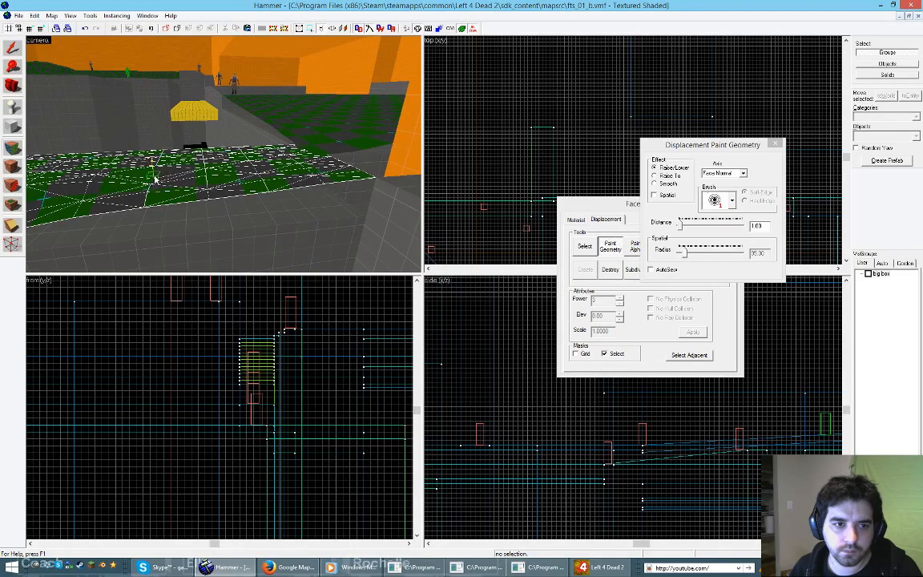
# Step: Examine the sloped displacement from the front and from its open end for uneven points
pyautogui.press('a')
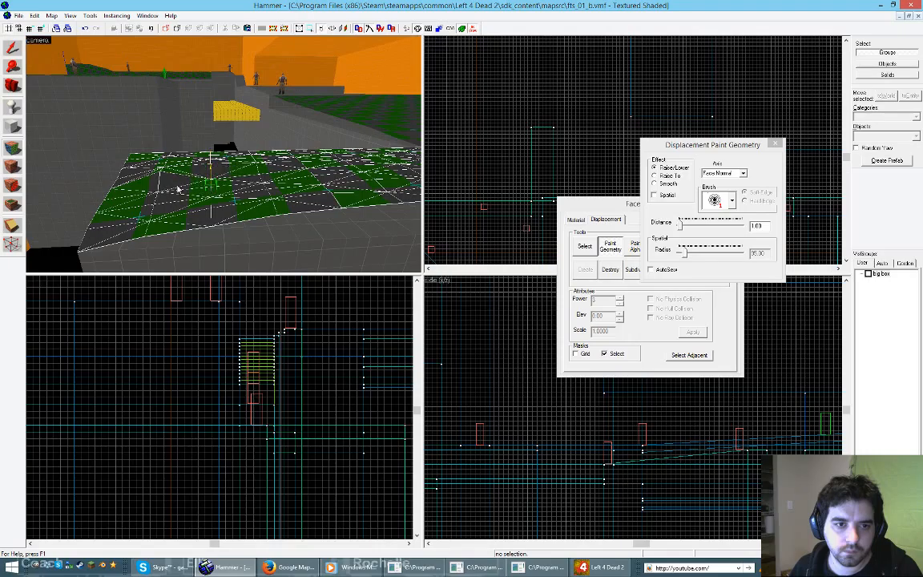
pyautogui.press('z')
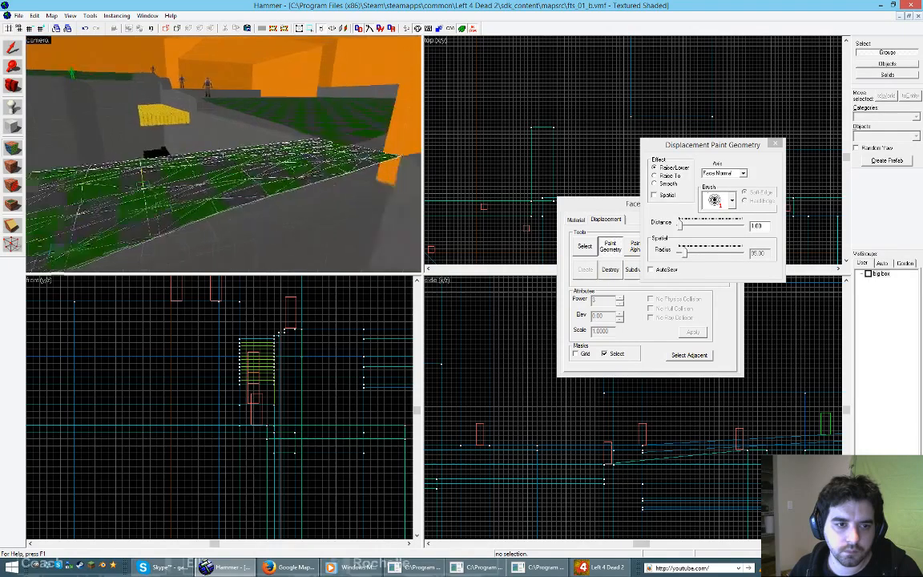
pyautogui.press('a')
pyautogui.press('z')
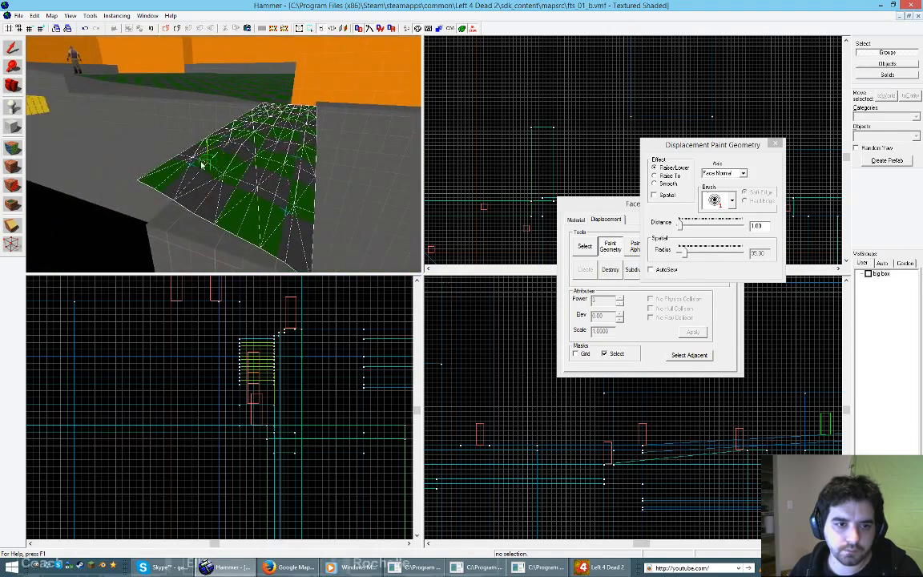
pyautogui.press('z')
pyautogui.press('a')
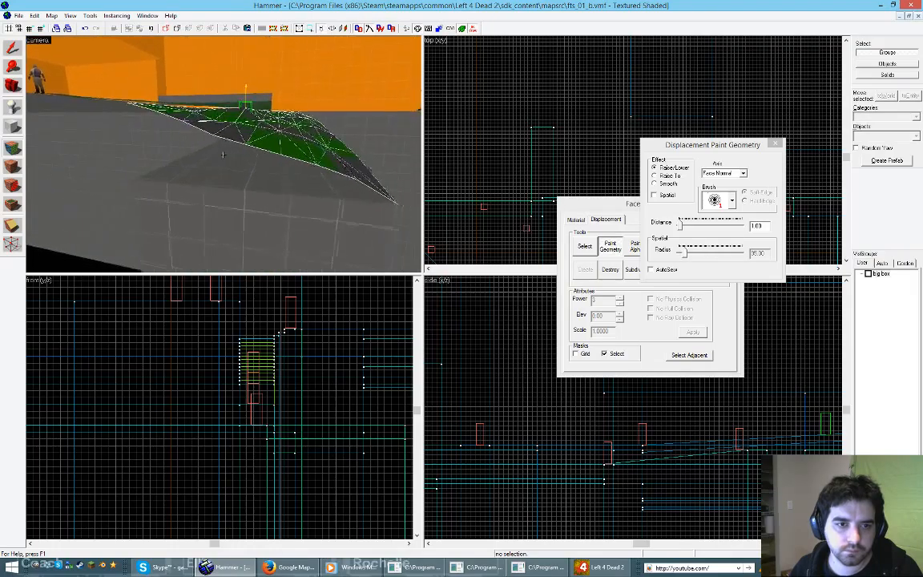
pyautogui.press('d')
pyautogui.press('z')
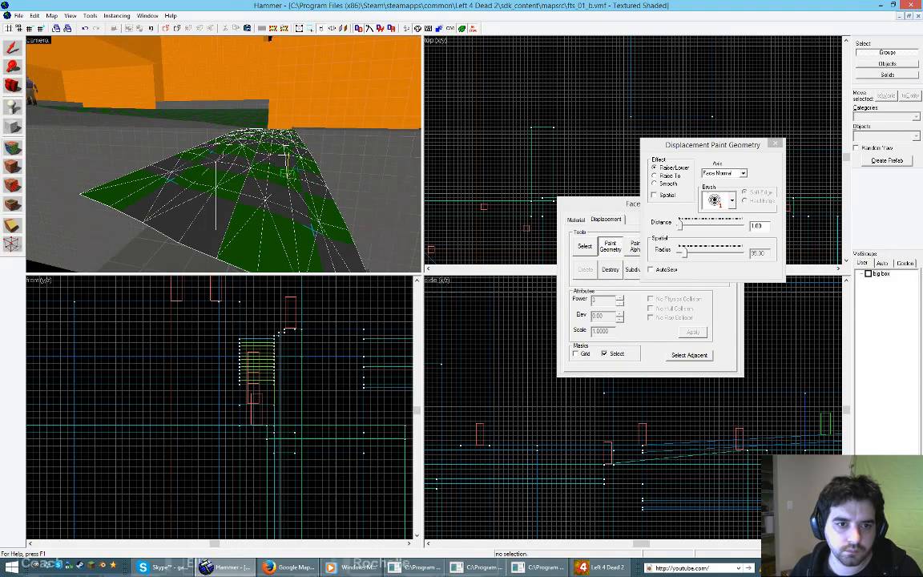
pyautogui.press('z')
pyautogui.press('w')
pyautogui.press('z')
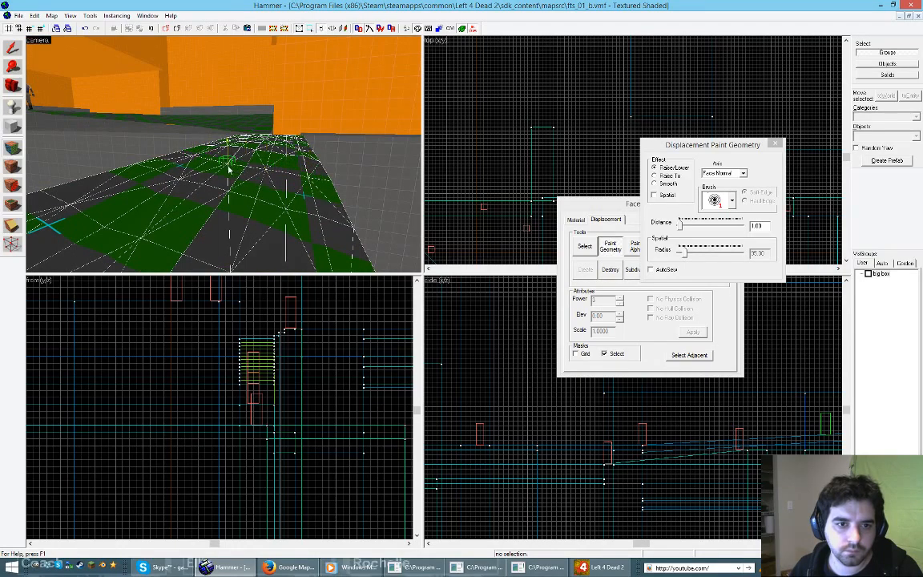
# Step: Even out the heights of the displacement's middle points between the open end and the orange wall
pyautogui.press('z')
pyautogui.press('w')
pyautogui.press('z')
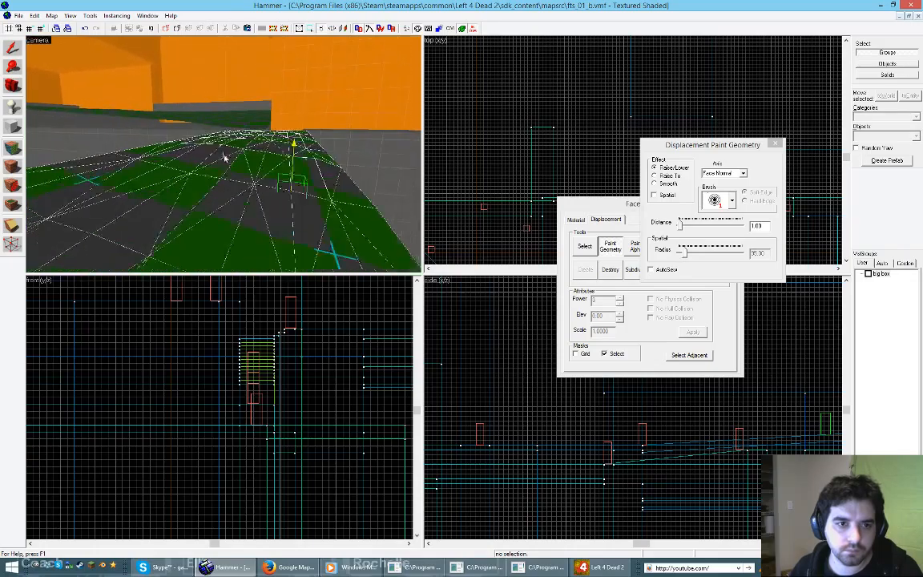
pyautogui.moveTo(225, 158)
pyautogui.mouseDown()
pyautogui.moveTo(201, 145)
pyautogui.moveTo(317, 169)
pyautogui.moveTo(265, 162)
pyautogui.mouseUp()
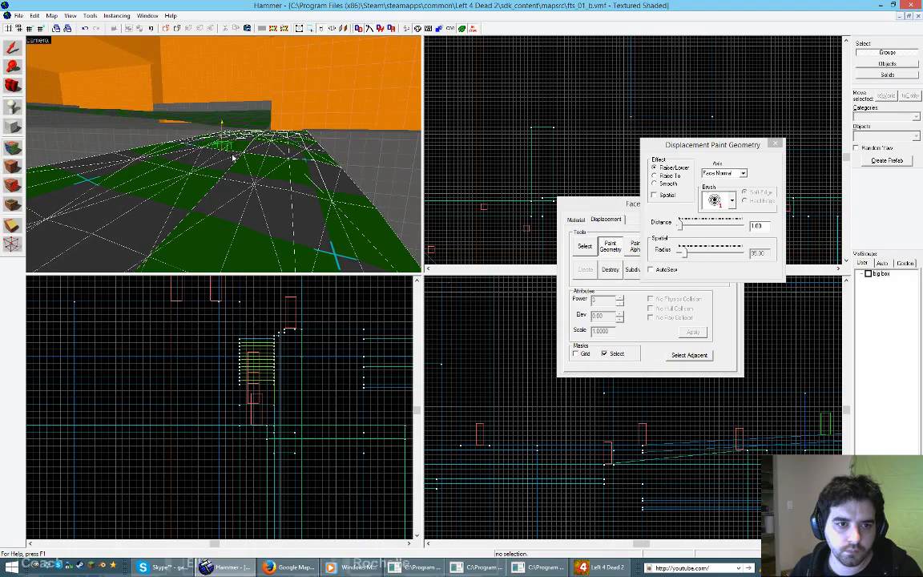
pyautogui.press('z')
pyautogui.press('w')
pyautogui.press('z')
pyautogui.moveTo(194, 189); pyautogui.dragTo(264, 203)
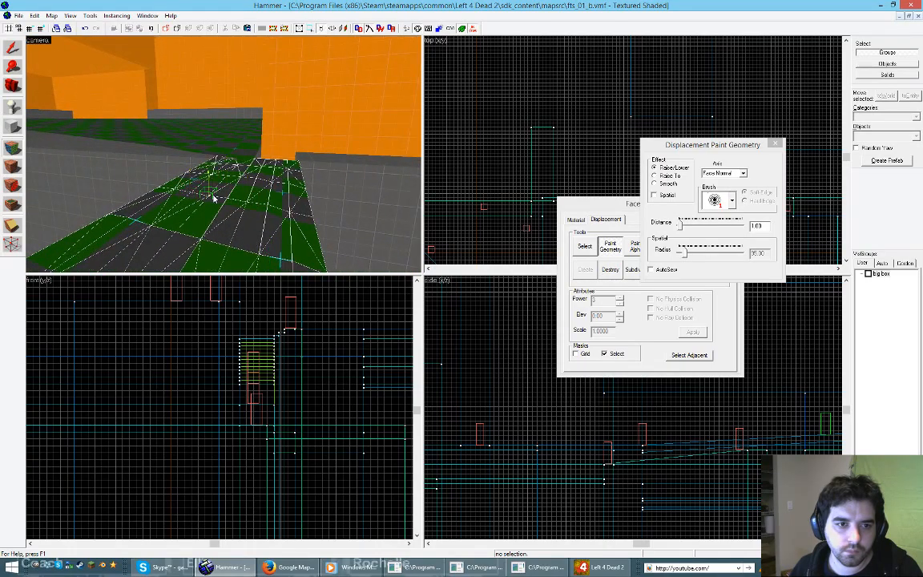
# Step: Examine the sloped displacement from low angles, along its length and across from the ramp, for remaining uneven points
pyautogui.press('z')
pyautogui.press('w')
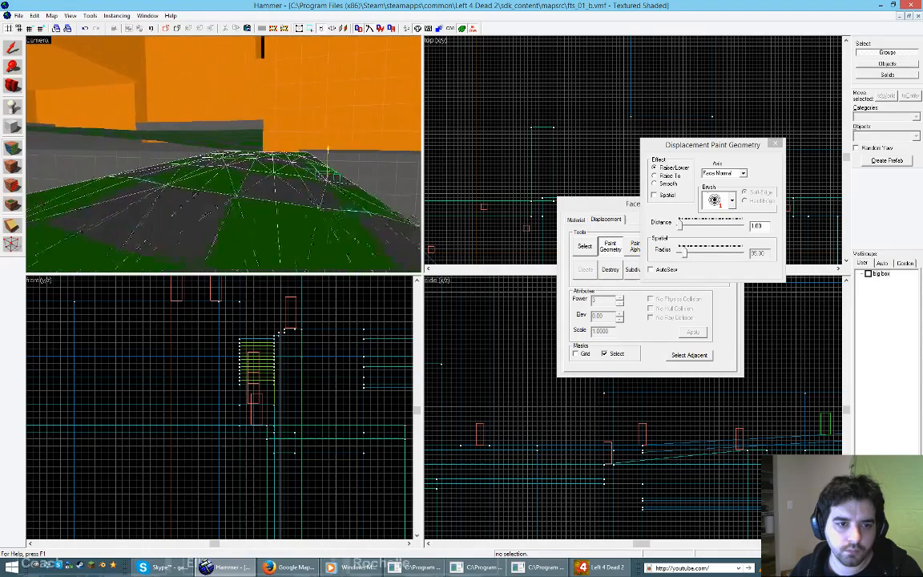
pyautogui.press('z')
pyautogui.press('z')
pyautogui.press('w')
pyautogui.press('z')
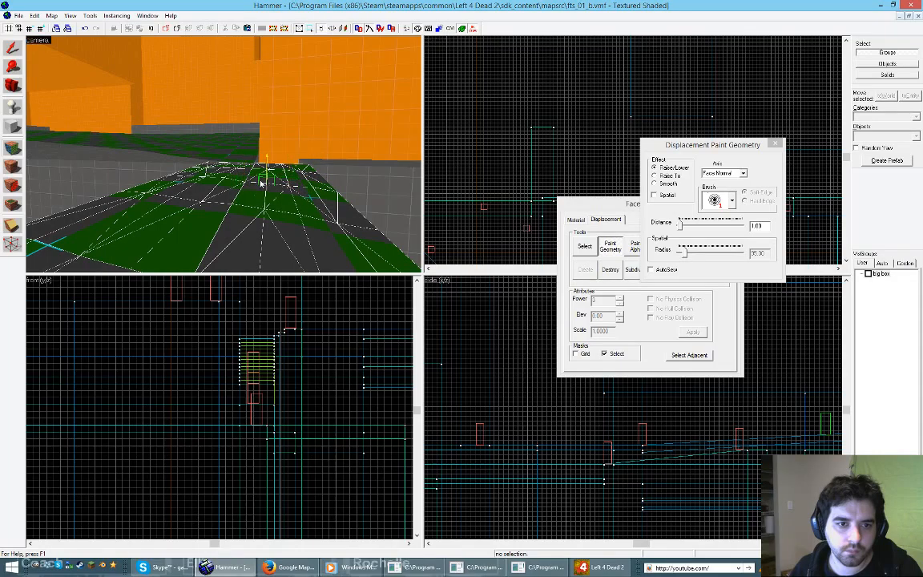
pyautogui.press('z')
pyautogui.press('w')
pyautogui.press('z')
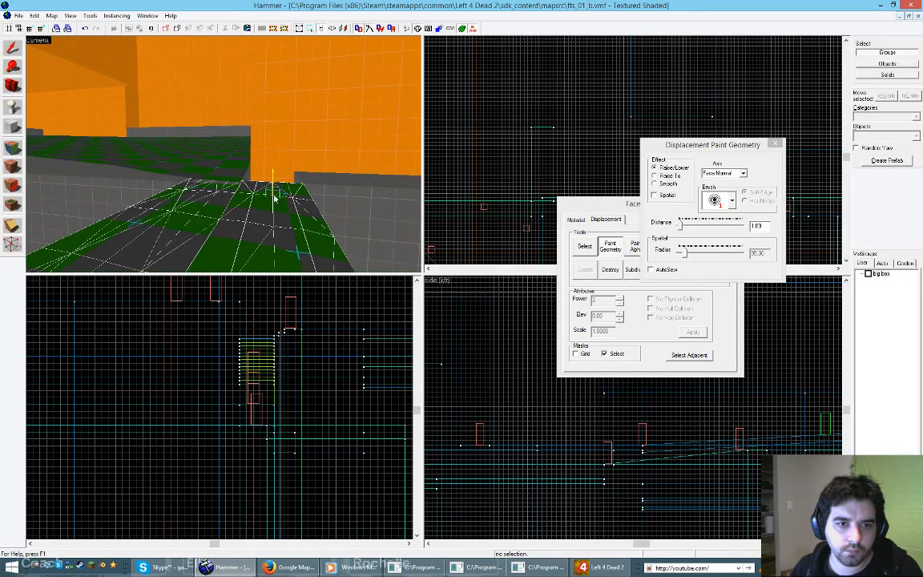
pyautogui.press('z')
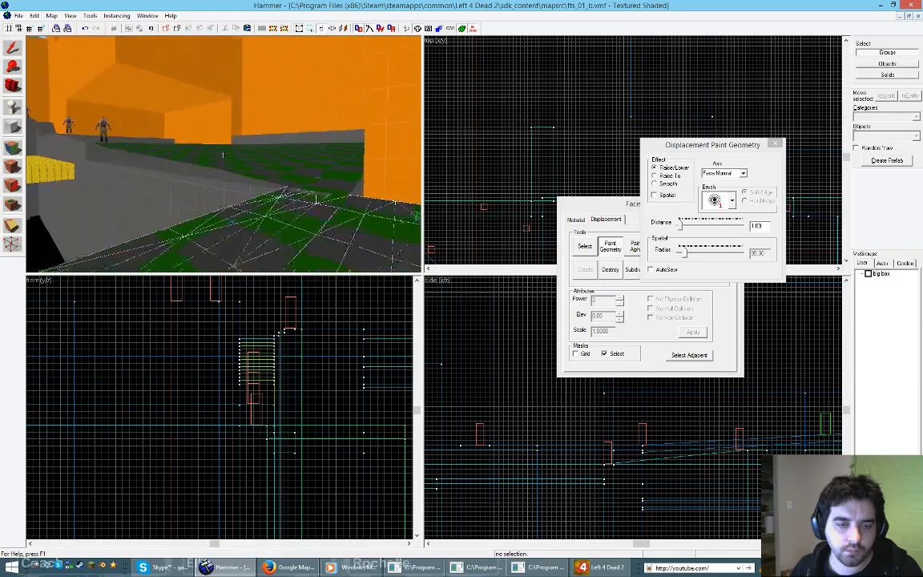
pyautogui.press('w')
pyautogui.press('a')
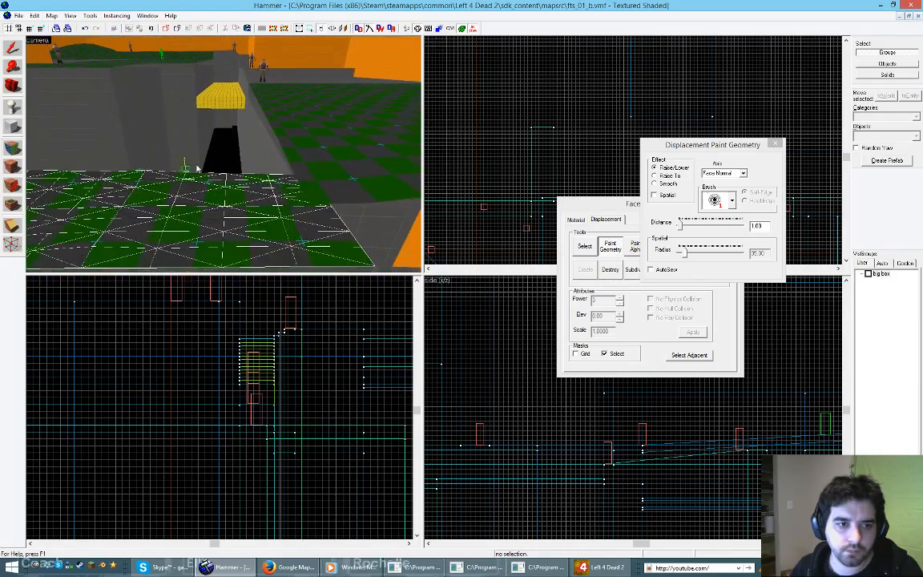
pyautogui.press('z')
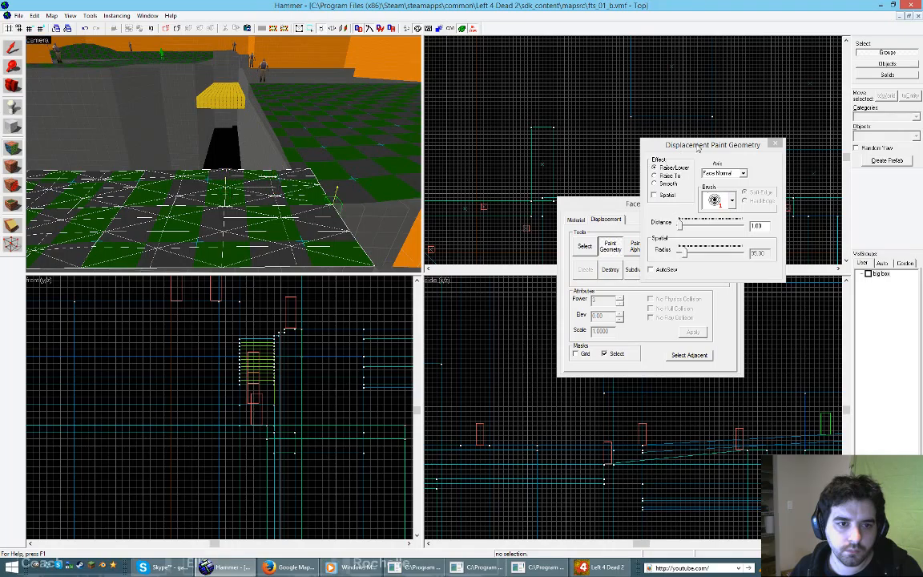
# Step: Finish painting the displacement geometry and close the Face Edit Sheet
pyautogui.press('Escape')
pyautogui.press('z')
pyautogui.press('s')
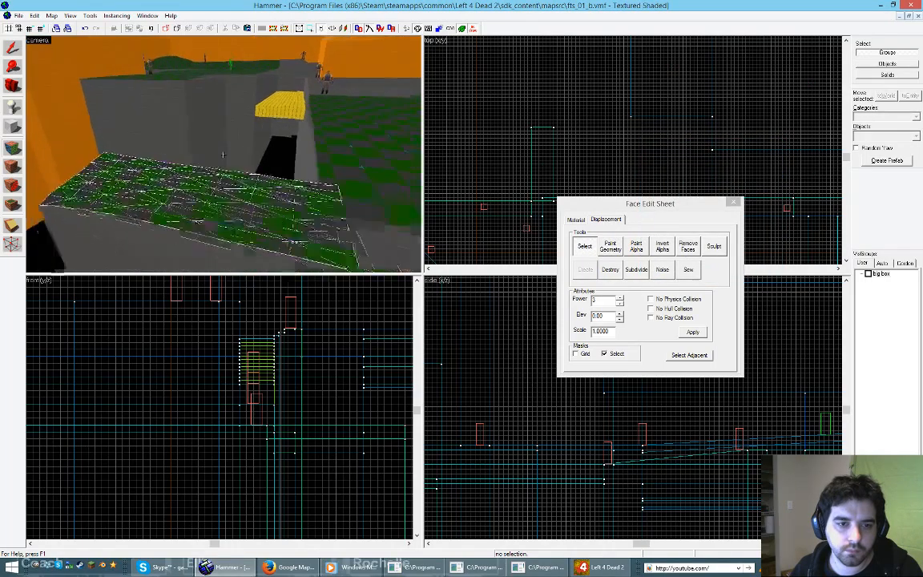
pyautogui.press('z')
pyautogui.click(731, 202)
pyautogui.press('z')
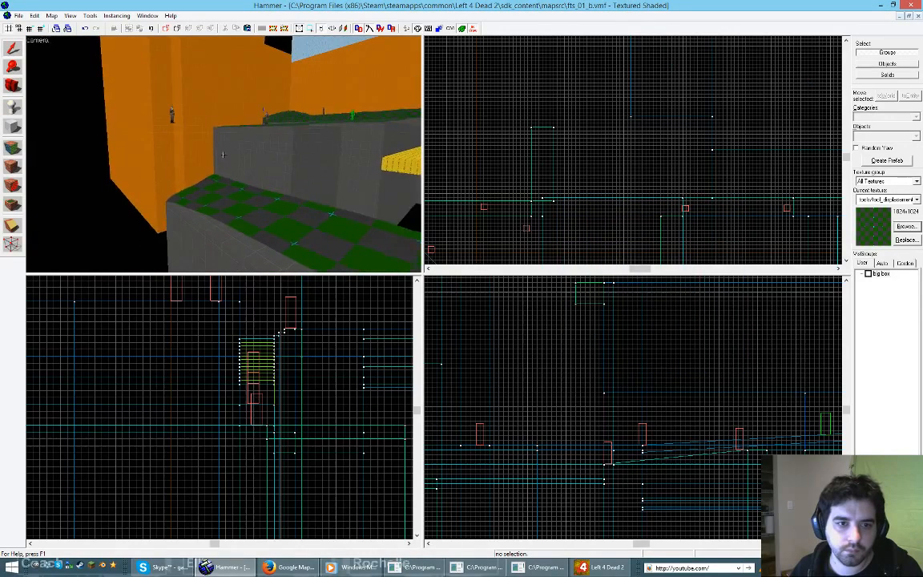
# Step: Select the tall block against the orange wall beside the slope and inspect the drop along its front face
pyautogui.press('w')
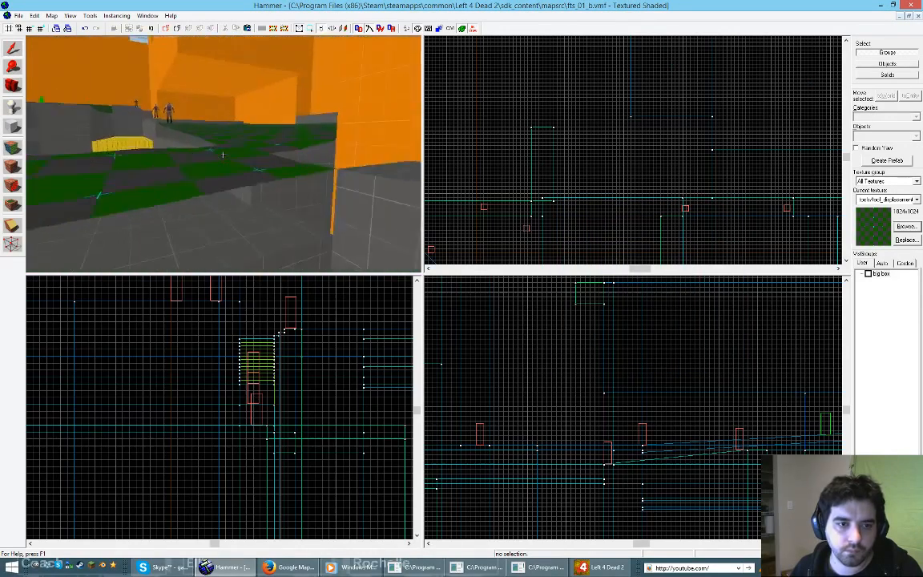
pyautogui.press('s')
pyautogui.press('z')
pyautogui.click(243, 148)
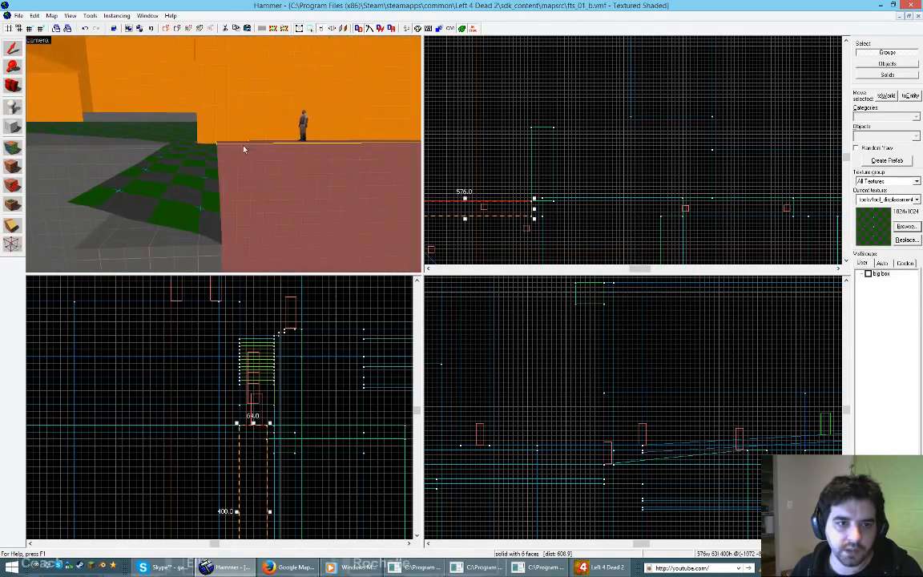
pyautogui.press('z')
pyautogui.press('s')
pyautogui.press('z')
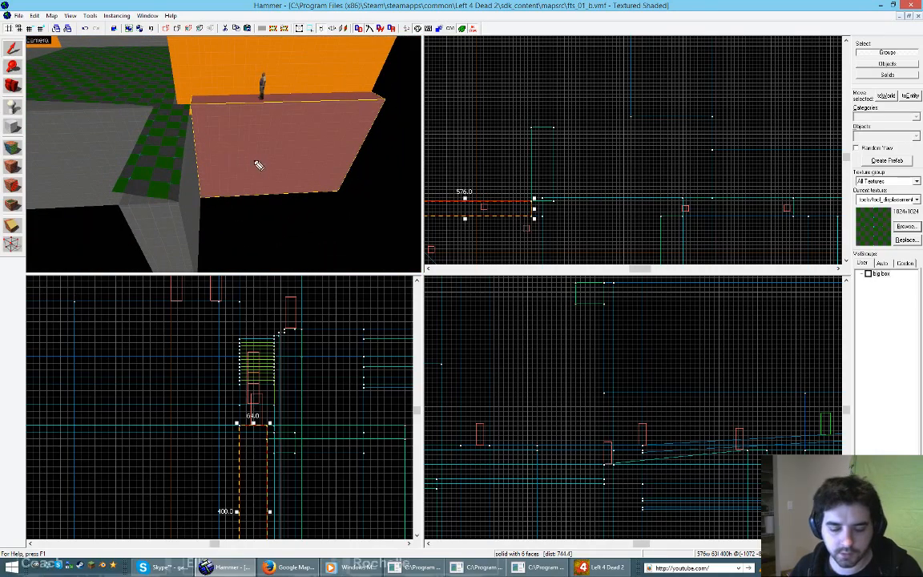
pyautogui.moveTo(298, 166)
pyautogui.mouseDown()
pyautogui.moveTo(281, 200)
pyautogui.moveTo(323, 201)
pyautogui.mouseUp()
pyautogui.moveTo(190, 102)
pyautogui.mouseDown()
pyautogui.moveTo(167, 185)
pyautogui.moveTo(200, 200)
pyautogui.mouseUp()
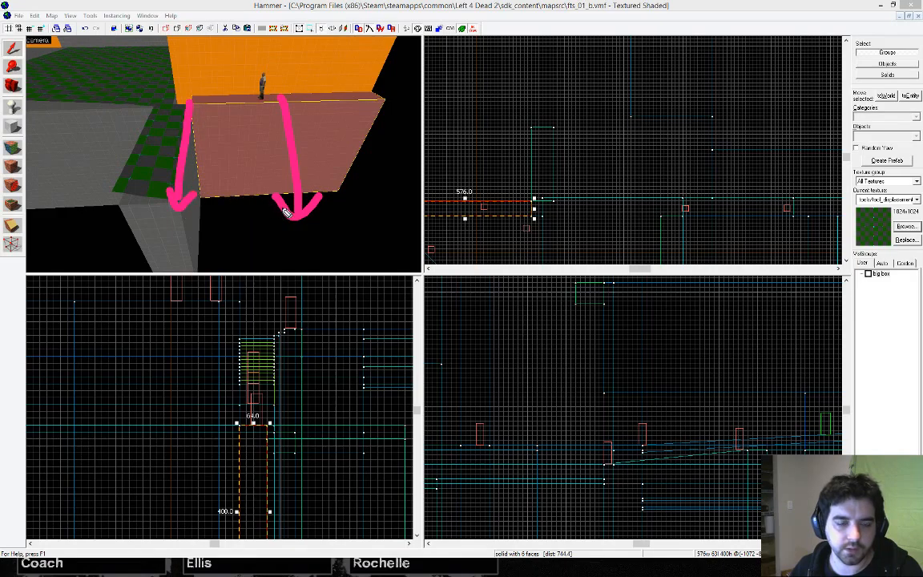
pyautogui.hotkey('ctrl', 'shift', '6')
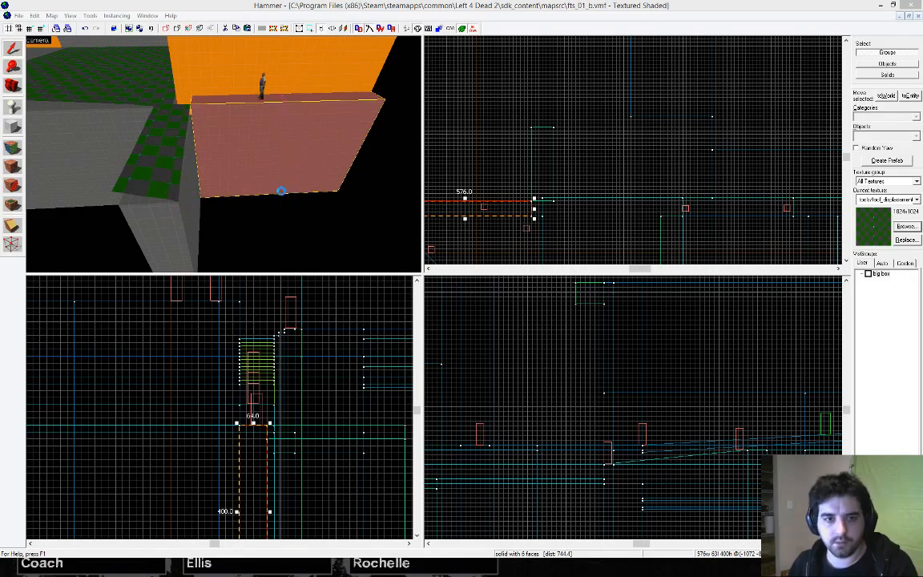
# Step: Select the low slope, the adjoining ground displacement and the tall block together to inspect the corner where they meet
pyautogui.press('z')
pyautogui.press('w')
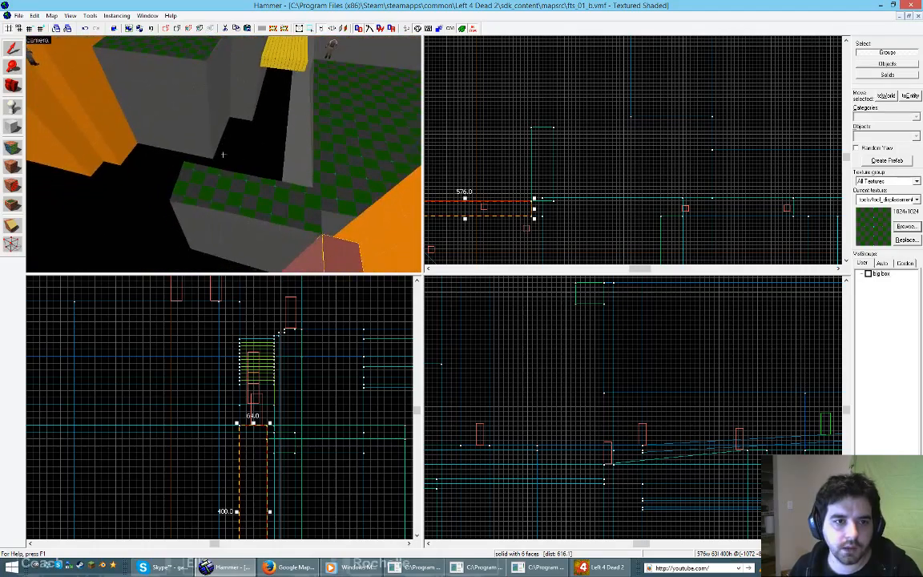
pyautogui.press('w')
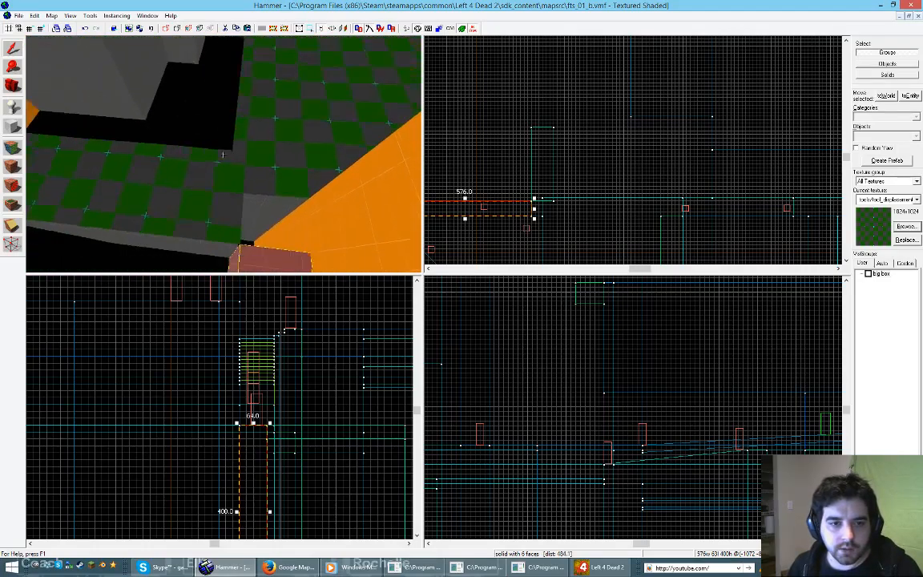
pyautogui.press('z')
pyautogui.click(226, 149)
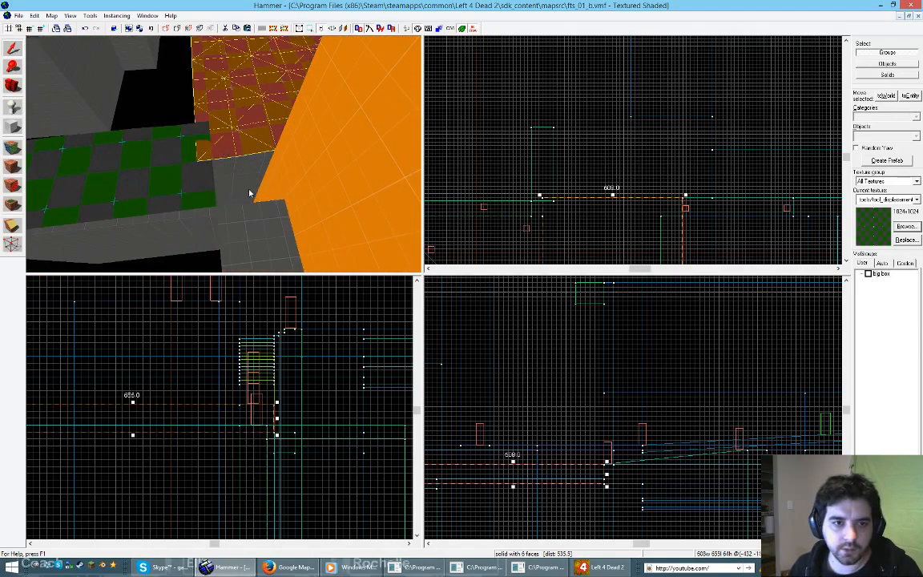
pyautogui.click(248, 208)
pyautogui.keyDown('ctrl'); pyautogui.click(173, 191); pyautogui.keyUp('ctrl')
pyautogui.keyDown('ctrl'); pyautogui.click(249, 133); pyautogui.keyUp('ctrl')
pyautogui.press('z')
pyautogui.press('w')
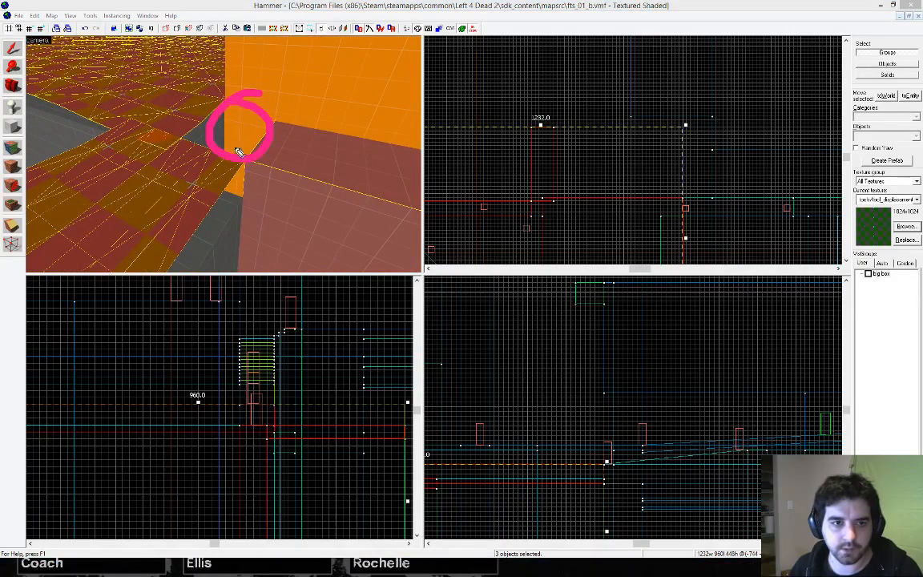
# Step: Examine the layout of the low slope, the raised block and the gap below the yellow ramp from above
pyautogui.press('Escape')
pyautogui.press('z')
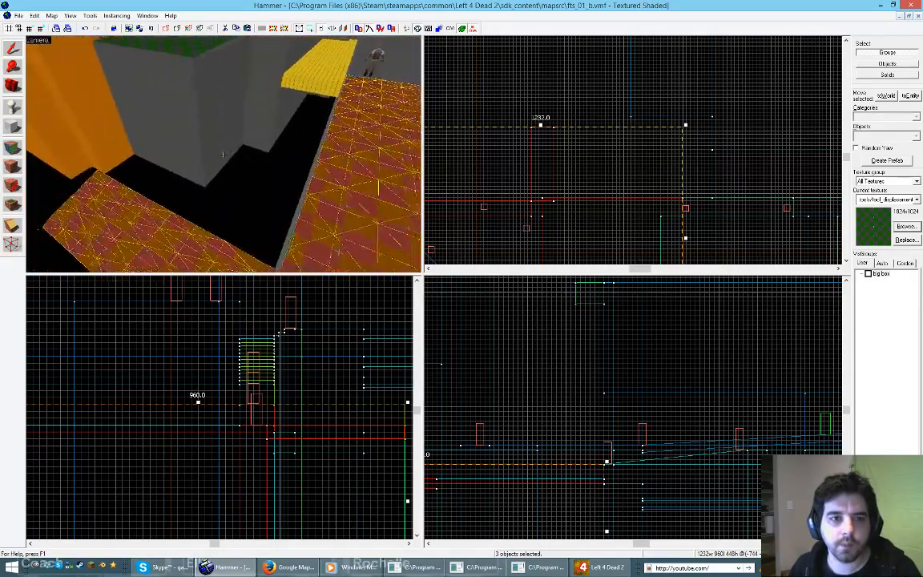
pyautogui.press('z')
pyautogui.press('z')
pyautogui.press('a')
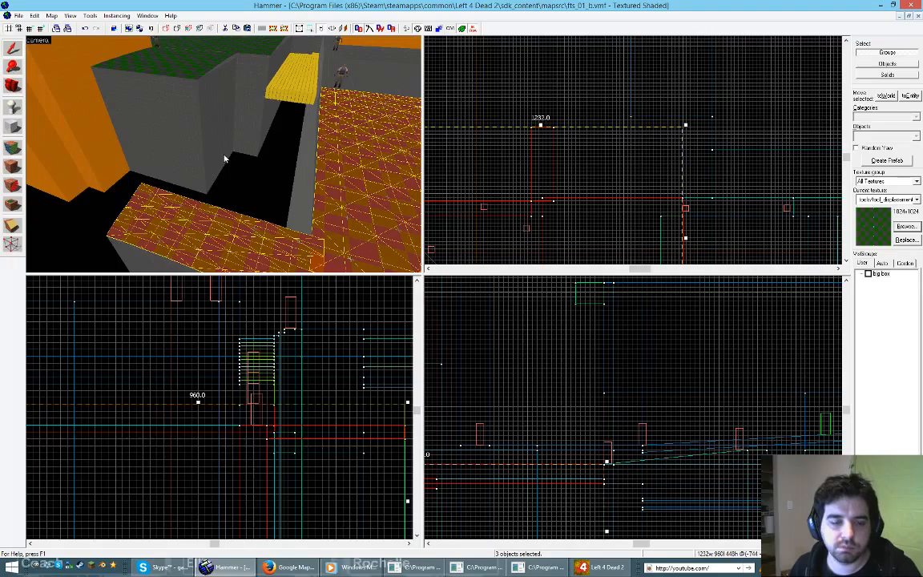
pyautogui.press('z')
pyautogui.press('d')
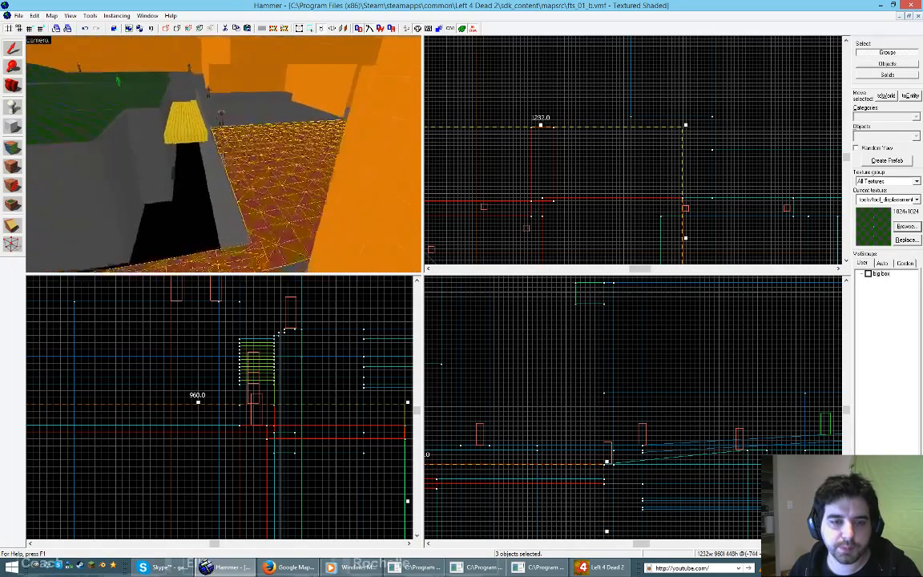
pyautogui.press('a')
pyautogui.press('d')
pyautogui.press('s')
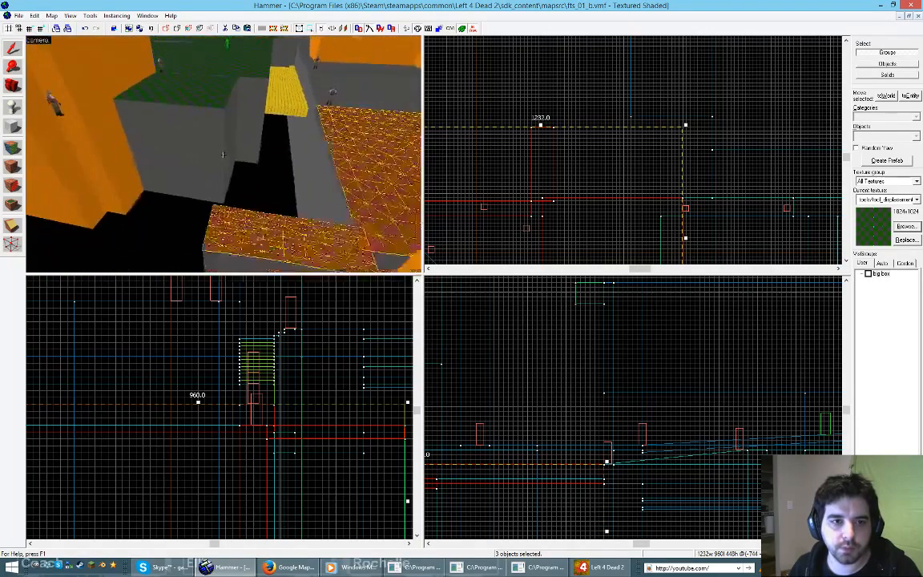
pyautogui.press('z')
# Step: Switch to Google Maps in Firefox and examine the lower driveway strip off 9th Ave in satellite view
pyautogui.click(290, 567)
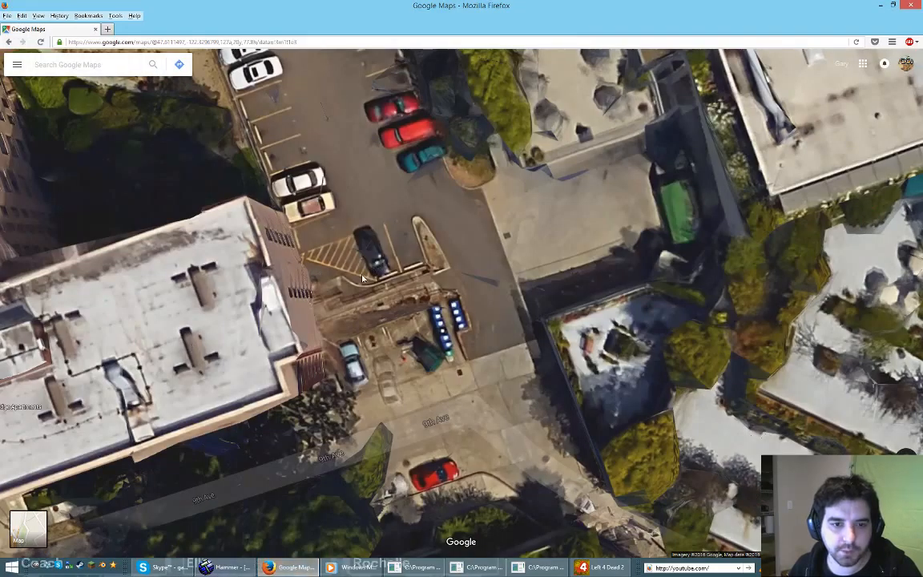
pyautogui.keyDown('ctrl'); pyautogui.moveTo(576, 318); pyautogui.dragTo(524, 342); pyautogui.keyUp('ctrl')
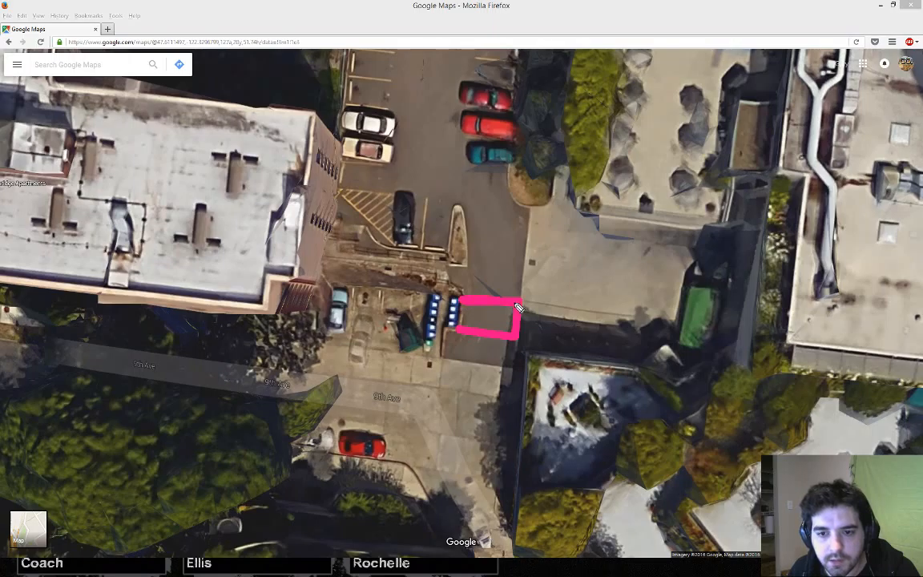
pyautogui.moveTo(463, 299); pyautogui.dragTo(456, 330)
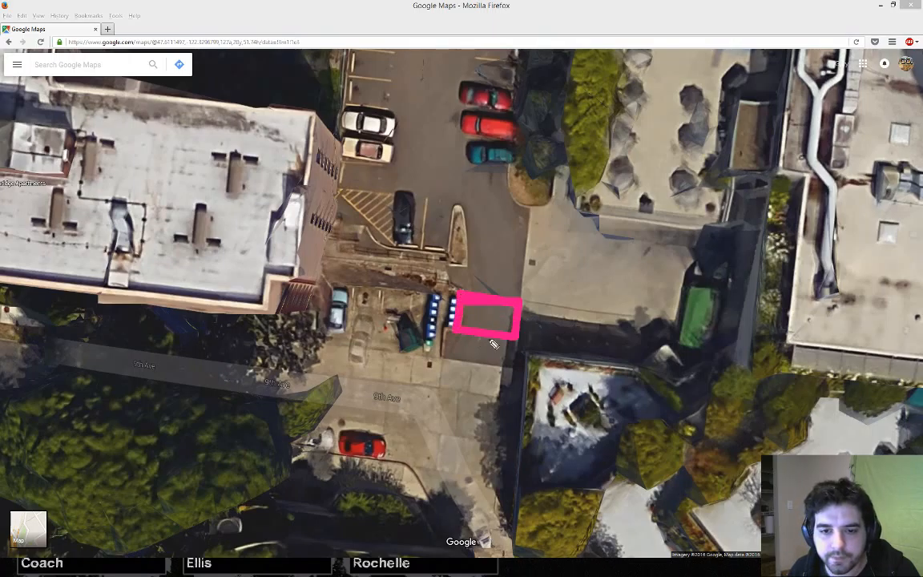
pyautogui.press('Escape')
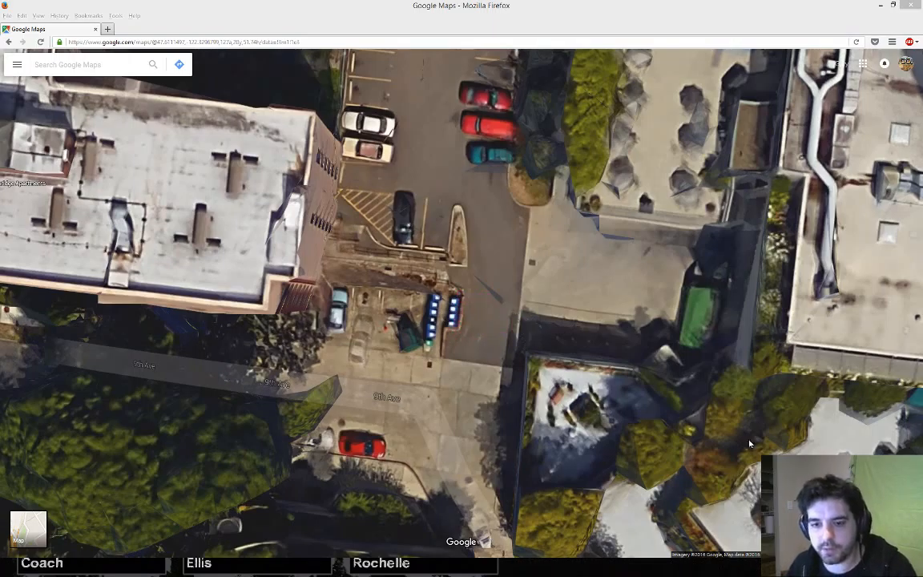
# Step: Enter Street View on the driveway and examine its slope, railings and the walkway beside the bins
pyautogui.moveTo(906, 539); pyautogui.dragTo(460, 342)
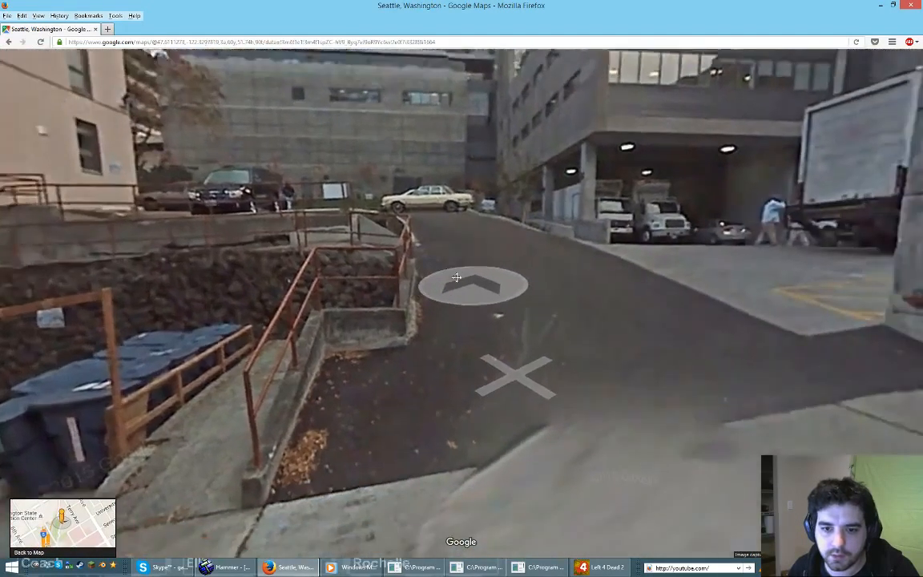
pyautogui.click(548, 424)
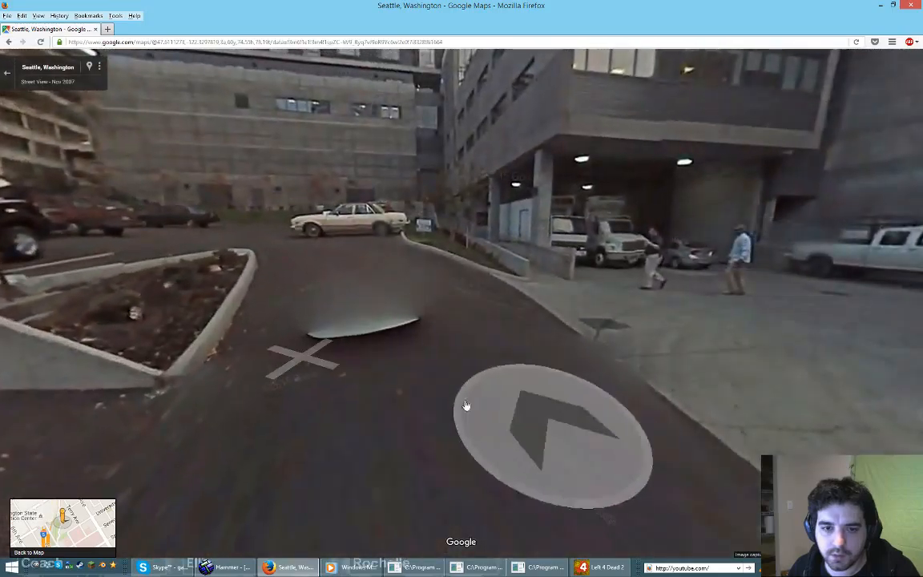
pyautogui.moveTo(272, 338); pyautogui.dragTo(638, 269)
pyautogui.moveTo(344, 352); pyautogui.dragTo(527, 372)
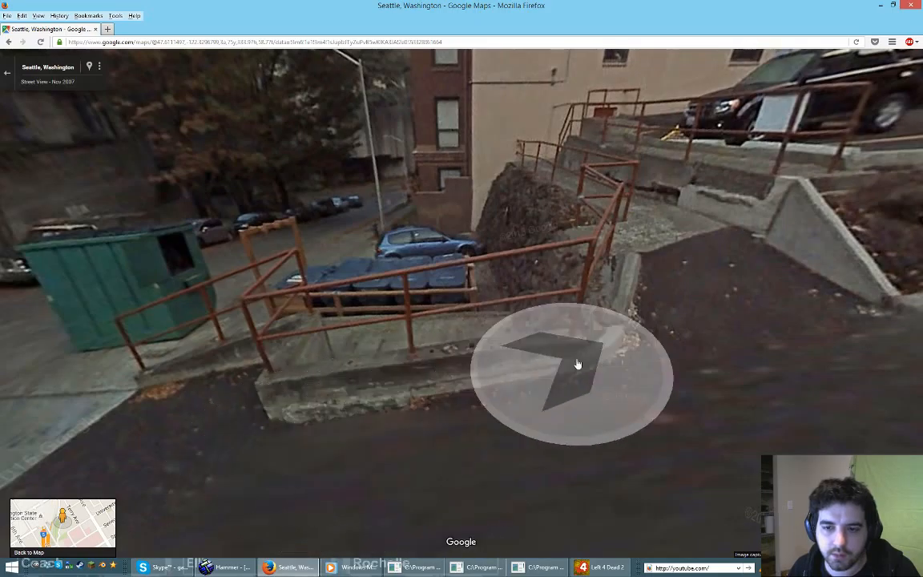
# Step: Select the raised displacement block and the low slope in Hammer, and compare the drop between them with the Street View wall
pyautogui.click(227, 567)
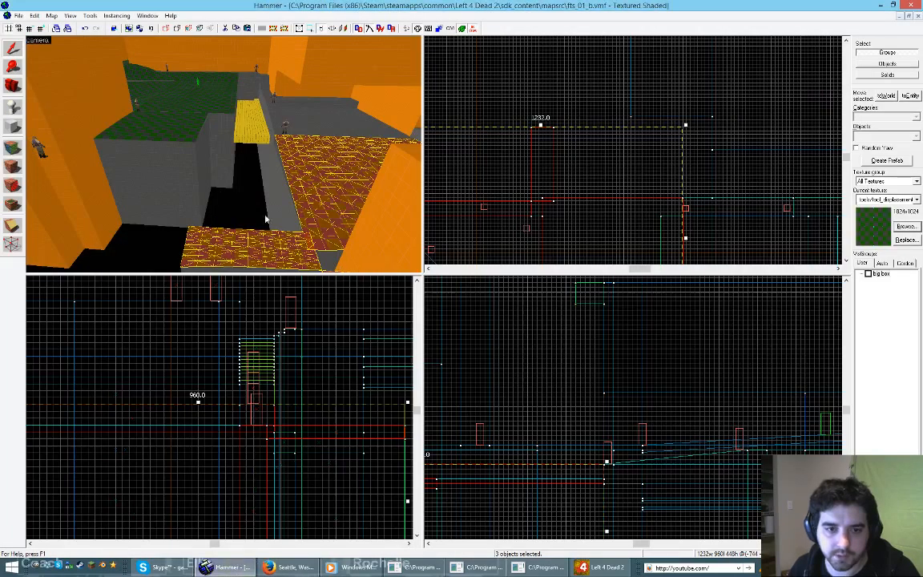
pyautogui.keyDown('ctrl'); pyautogui.click(216, 243); pyautogui.keyUp('ctrl')
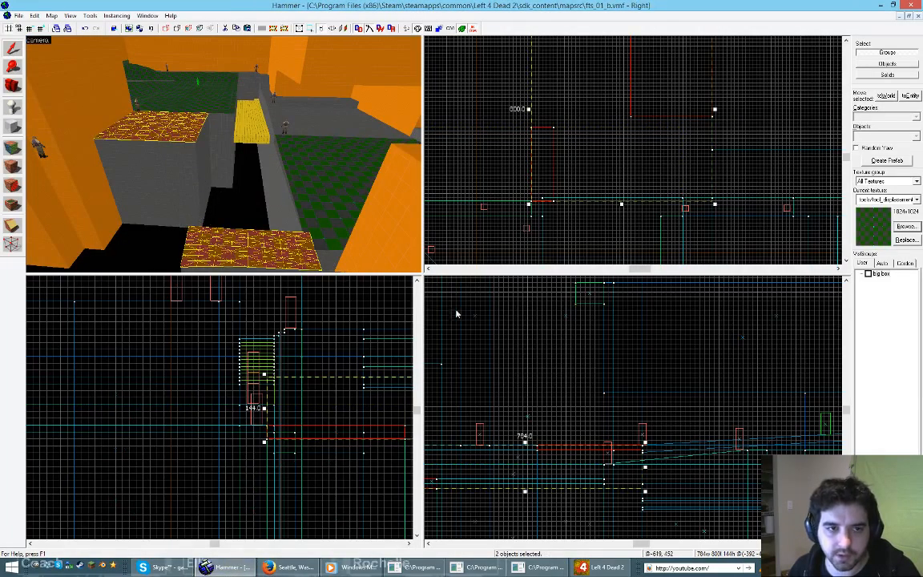
pyautogui.click(288, 567)
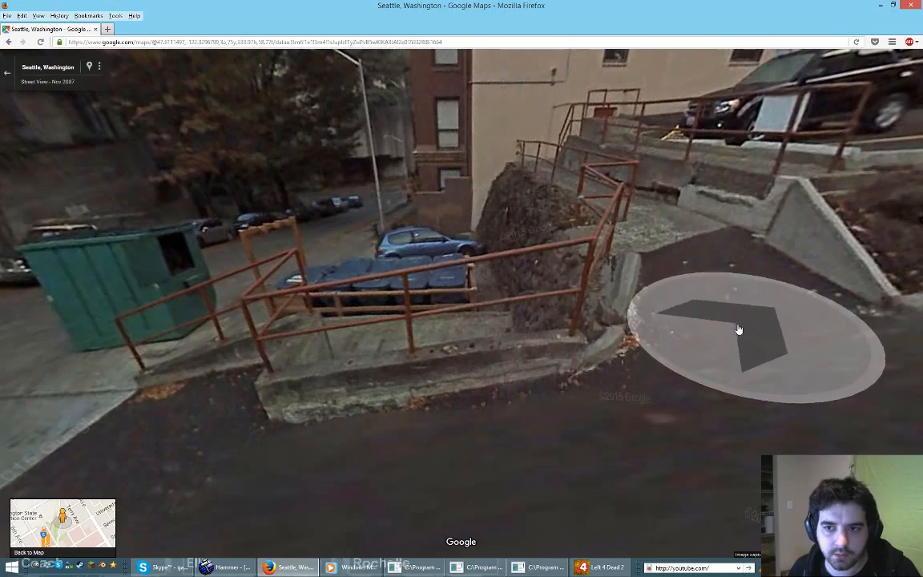
pyautogui.click(701, 326)
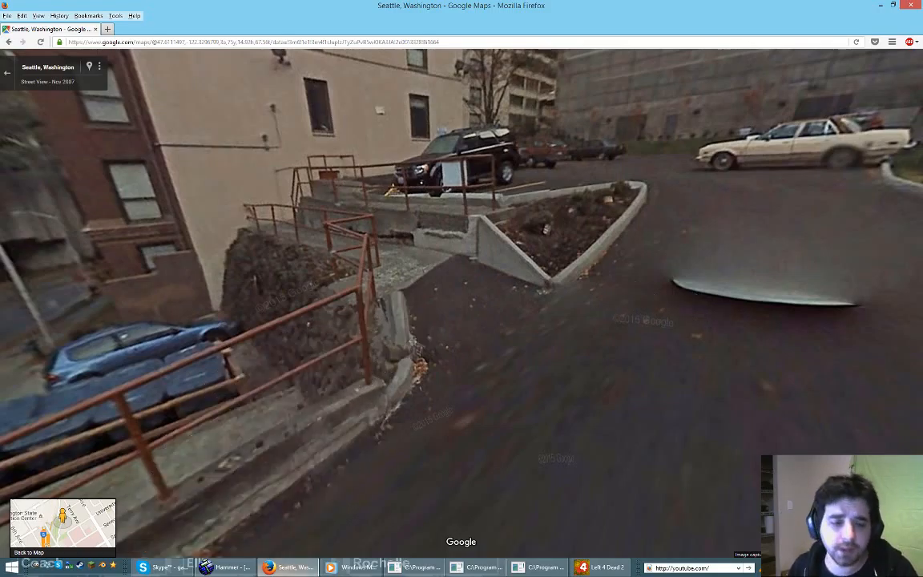
pyautogui.click(240, 567)
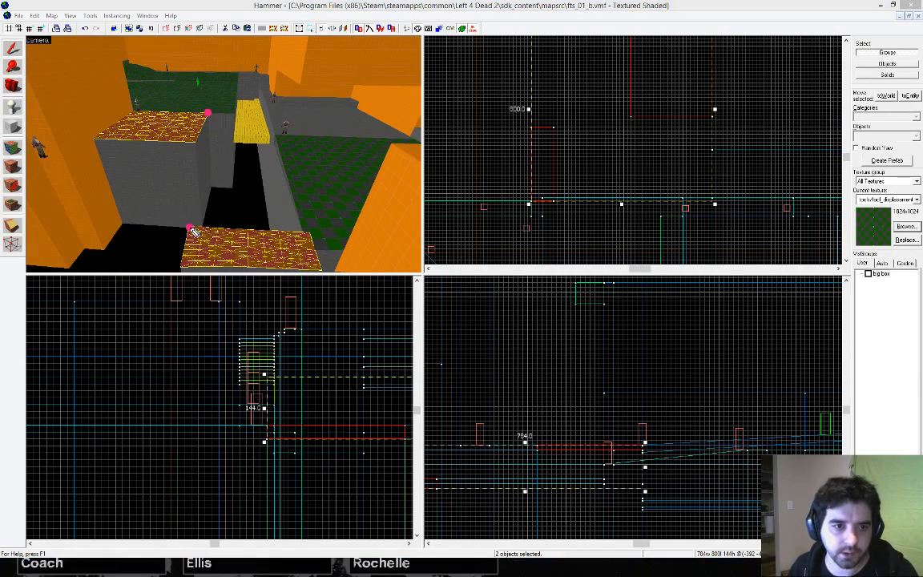
pyautogui.moveTo(206, 116); pyautogui.dragTo(189, 230)
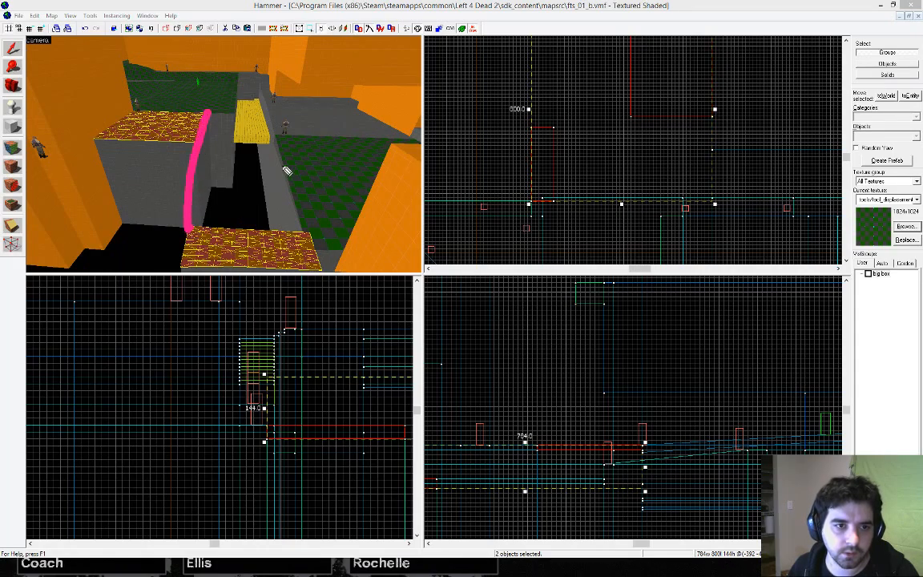
pyautogui.hotkey('ctrl', 'z')
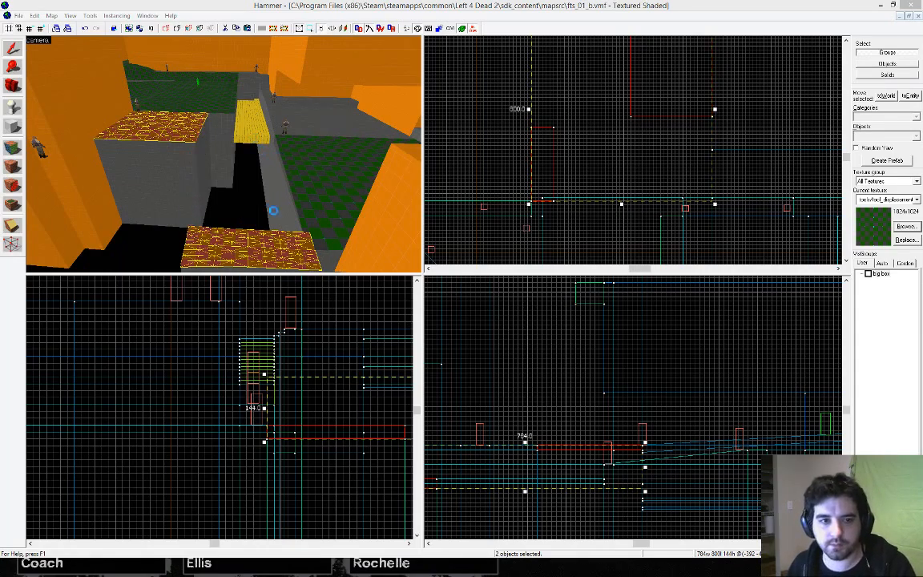
# Step: Examine the drop between the low slope and the raised block from the side and in the front view
pyautogui.press('z')
pyautogui.press('z')
pyautogui.press('s')
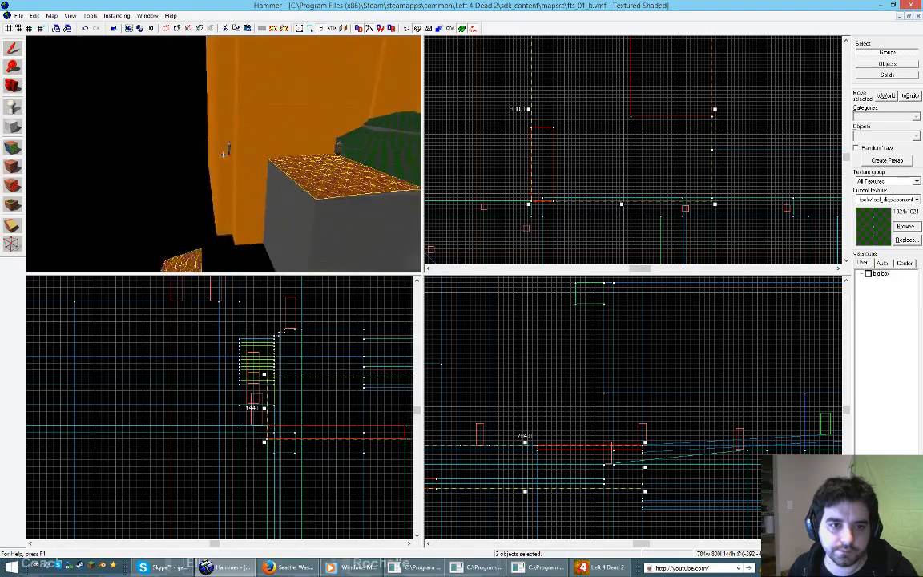
pyautogui.press('w')
pyautogui.press('z')
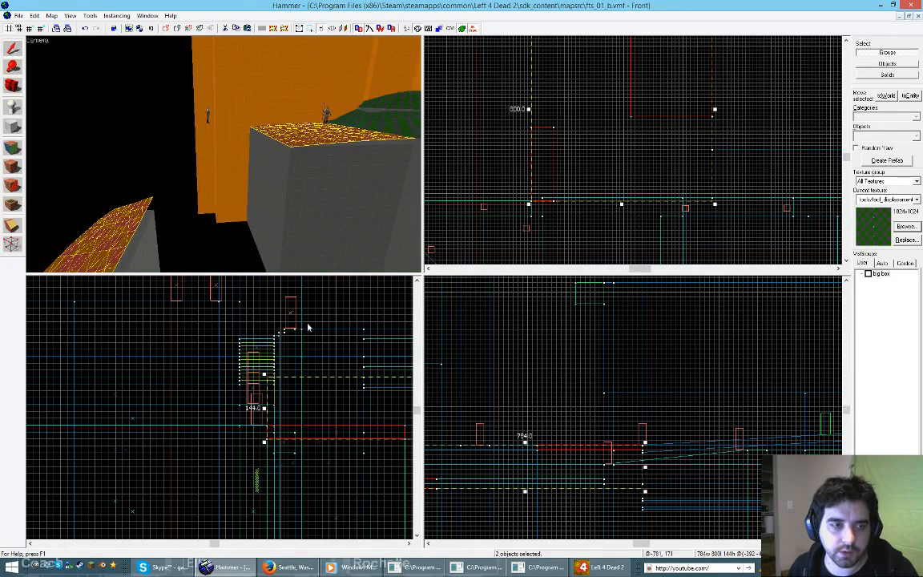
pyautogui.press('space')
pyautogui.moveTo(400, 391); pyautogui.dragTo(172, 388)
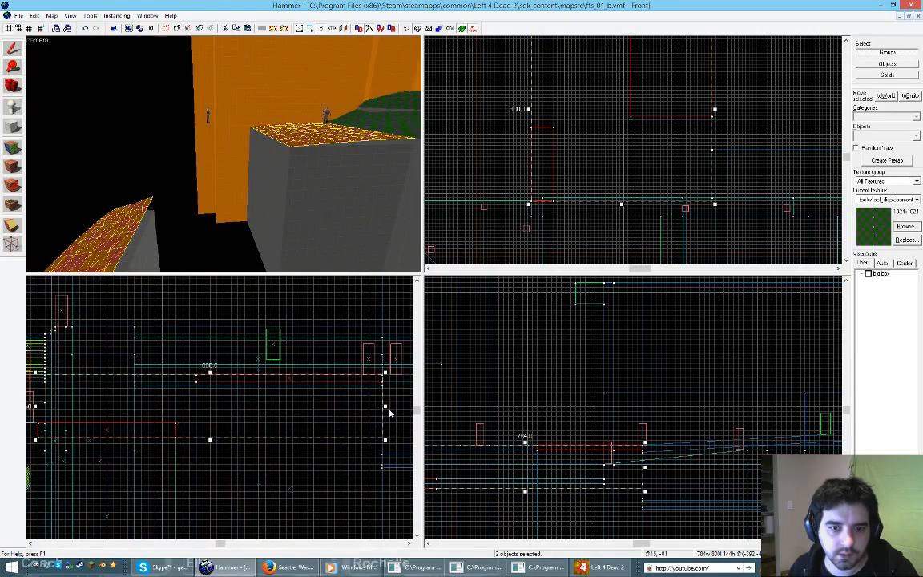
# Step: Outline the space between the raised block's top and the low slope with a selection box about 760 by 560 by 112 units
pyautogui.press('Escape')
pyautogui.moveTo(382, 373); pyautogui.dragTo(139, 426)
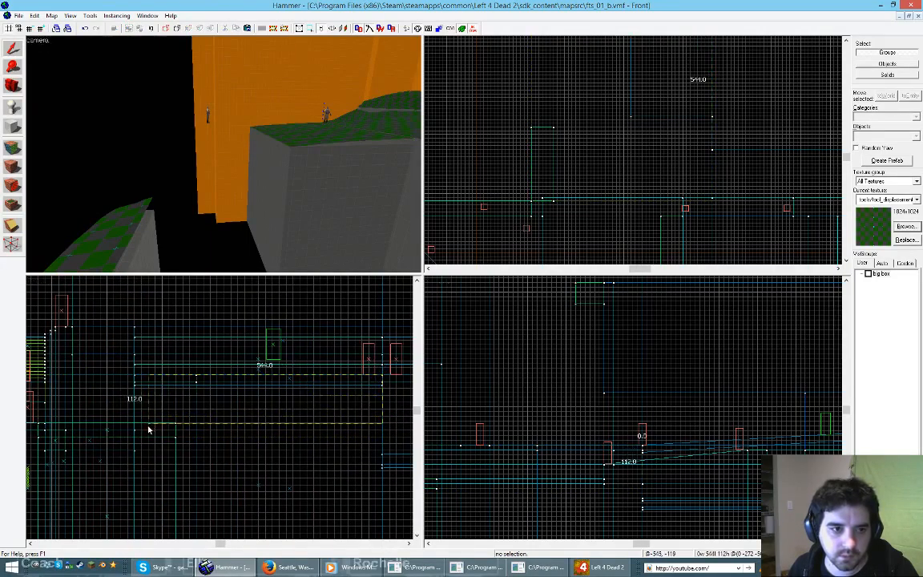
pyautogui.scroll(-4, 572, 198)
pyautogui.scroll(3, 597, 148)
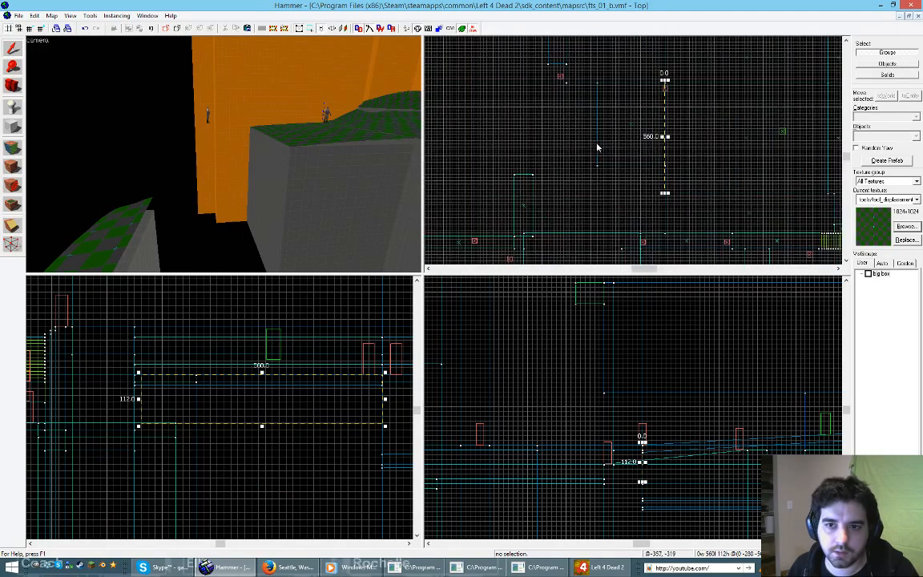
pyautogui.moveTo(665, 136); pyautogui.dragTo(514, 136)
pyautogui.press('s')
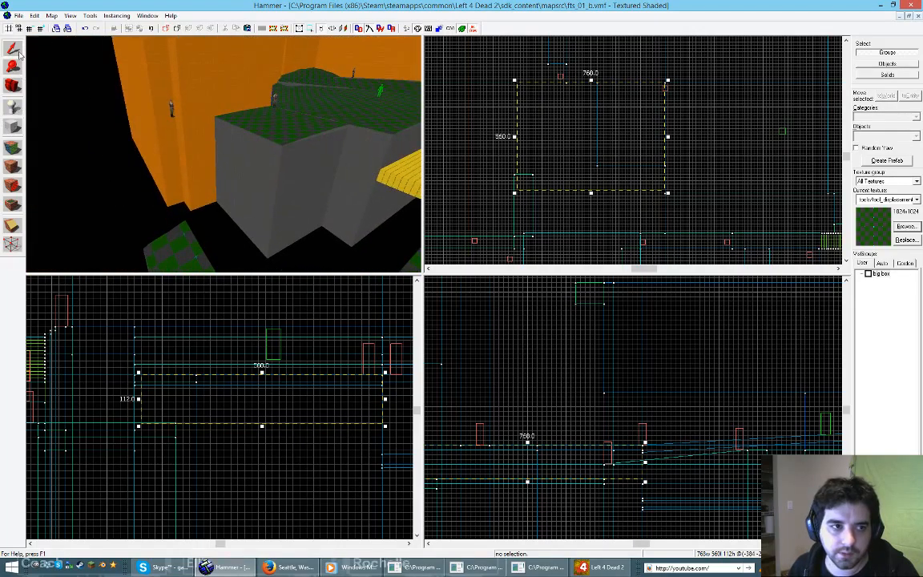
# Step: Copy the base block under the raised displacement into the empty gap next to it and widen the copy to 688 units
pyautogui.click(272, 212)
pyautogui.press('Return')
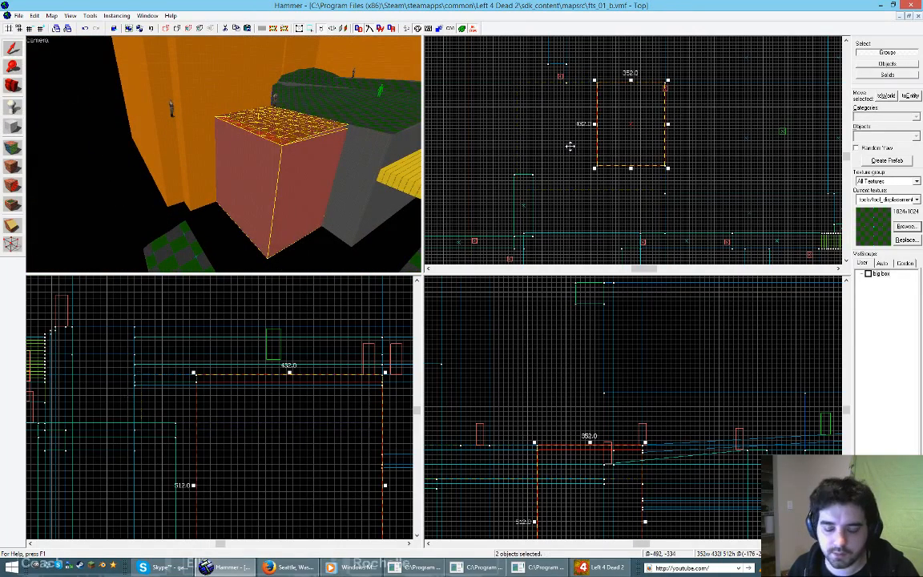
pyautogui.click(361, 194)
pyautogui.click(307, 184)
pyautogui.moveTo(638, 117); pyautogui.dragTo(530, 206)
pyautogui.press('z')
pyautogui.press('w')
pyautogui.press('z')
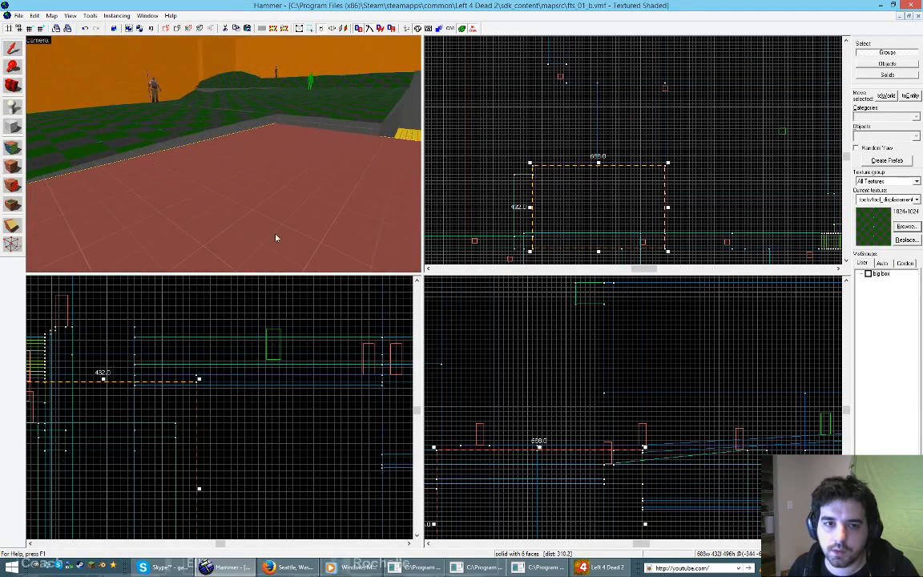
# Step: Raise the copied block's top to the level of the raised displacement and lift its underside to make it 112 units high
pyautogui.moveTo(539, 449); pyautogui.dragTo(539, 442)
pyautogui.press('z')
pyautogui.press('w')
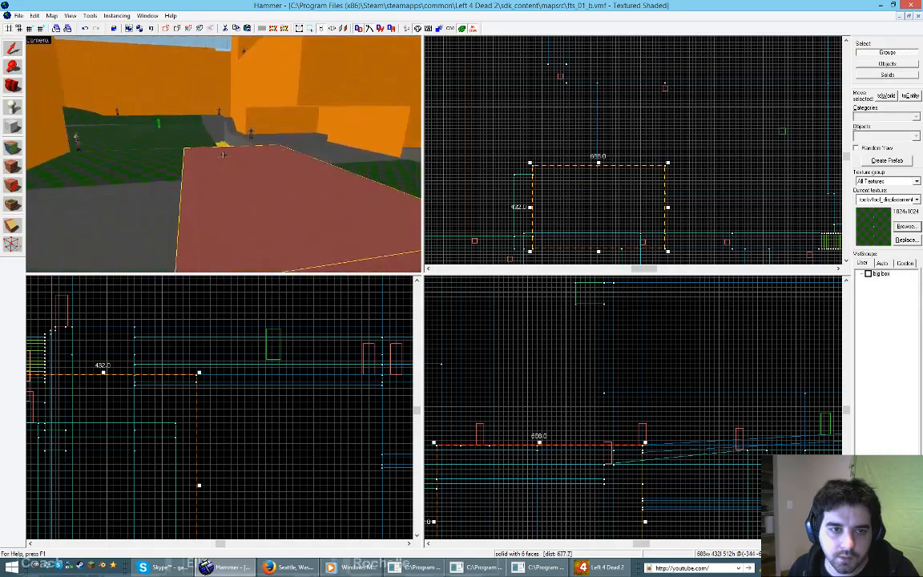
pyautogui.press('z')
pyautogui.scroll(-4, 483, 421)
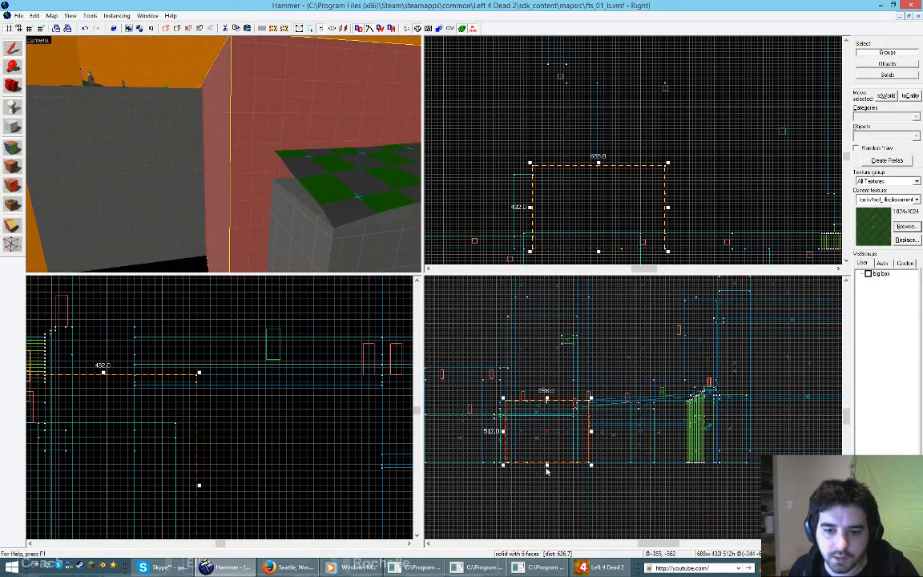
pyautogui.moveTo(547, 464); pyautogui.dragTo(547, 417)
pyautogui.scroll(2, 530, 407)
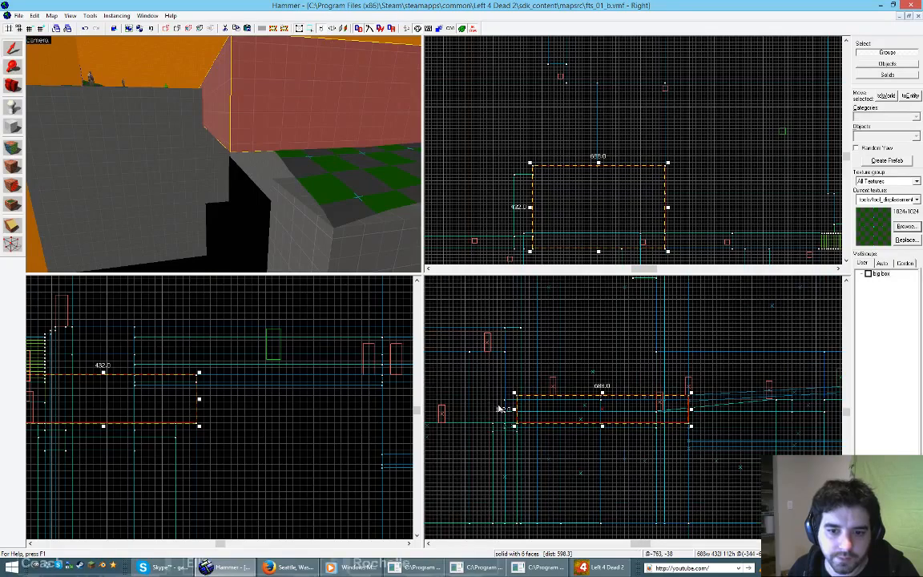
# Step: Inspect the flattened copied block against the surrounding slopes and delete it from the gap
pyautogui.press('z')
pyautogui.press('s')
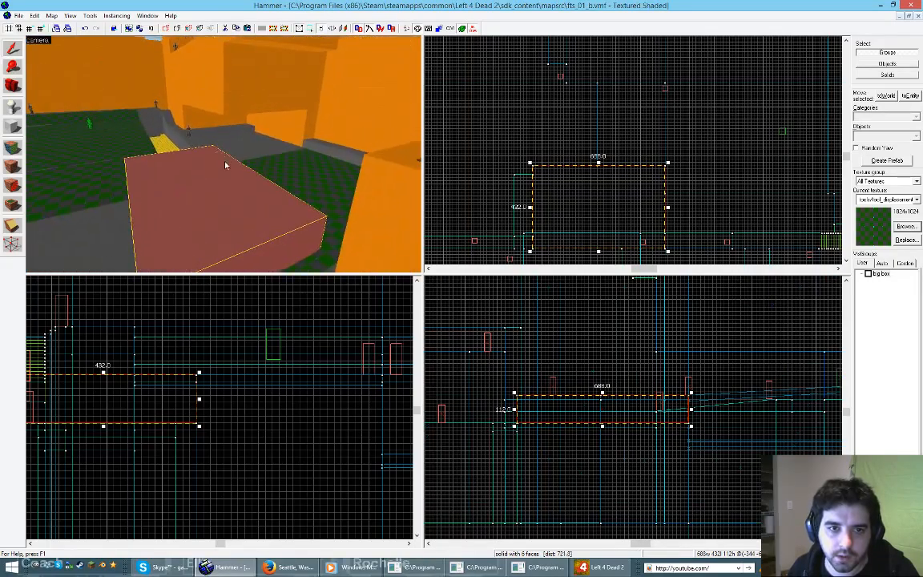
pyautogui.press('a')
pyautogui.press('d')
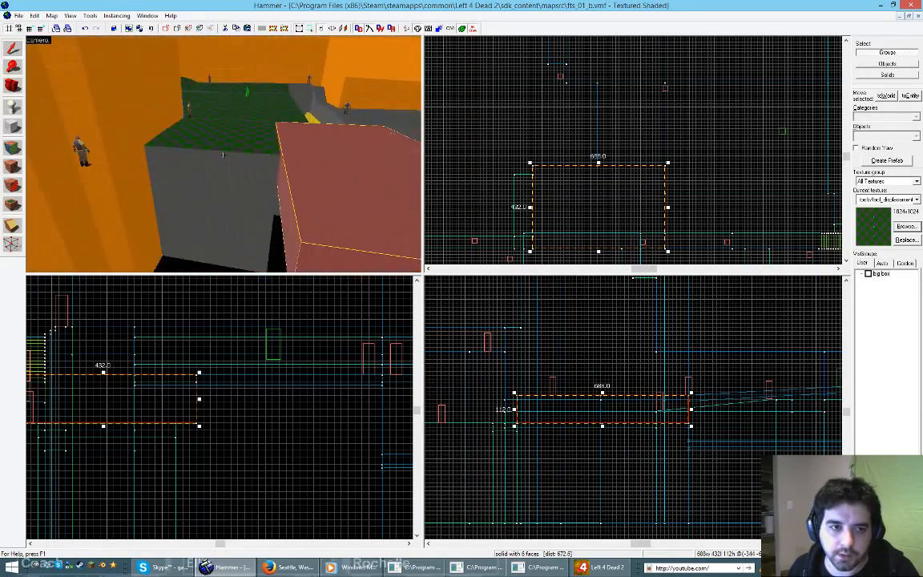
pyautogui.press('z')
pyautogui.doubleClick(290, 167)
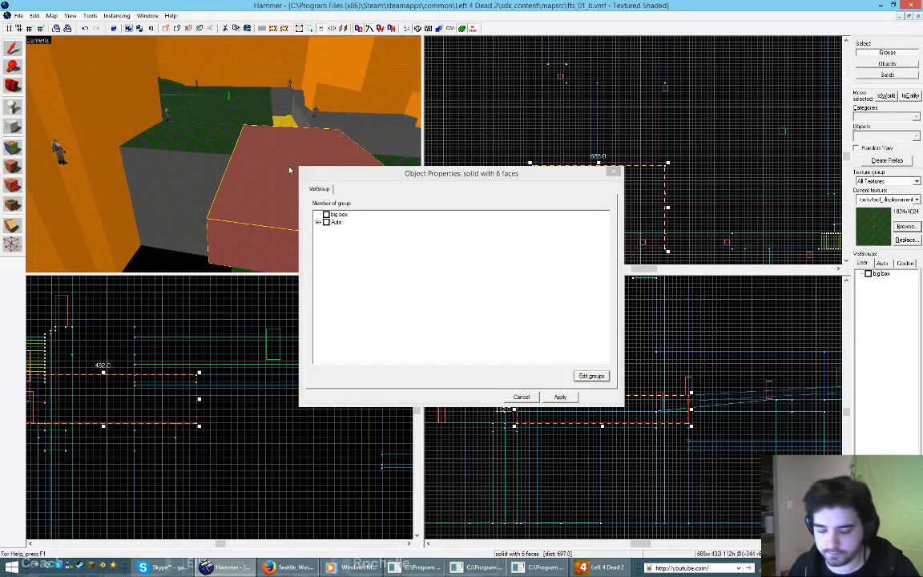
pyautogui.click(615, 173)
pyautogui.click(308, 109)
pyautogui.click(314, 176)
pyautogui.press('Delete')
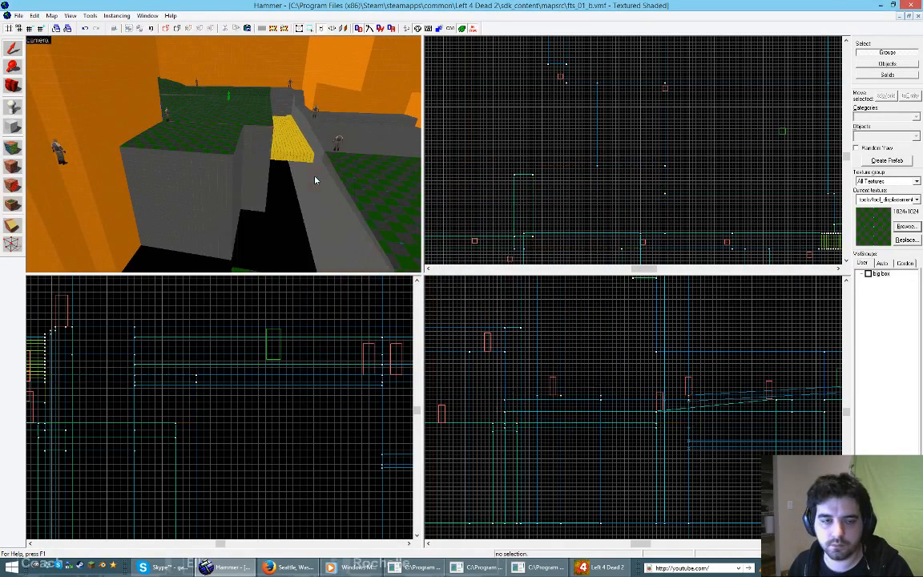
# Step: Switch to Google Maps in Firefox, examine the driveway's planter, railings and bins in Street View, and return to the satellite view
pyautogui.click(298, 569)
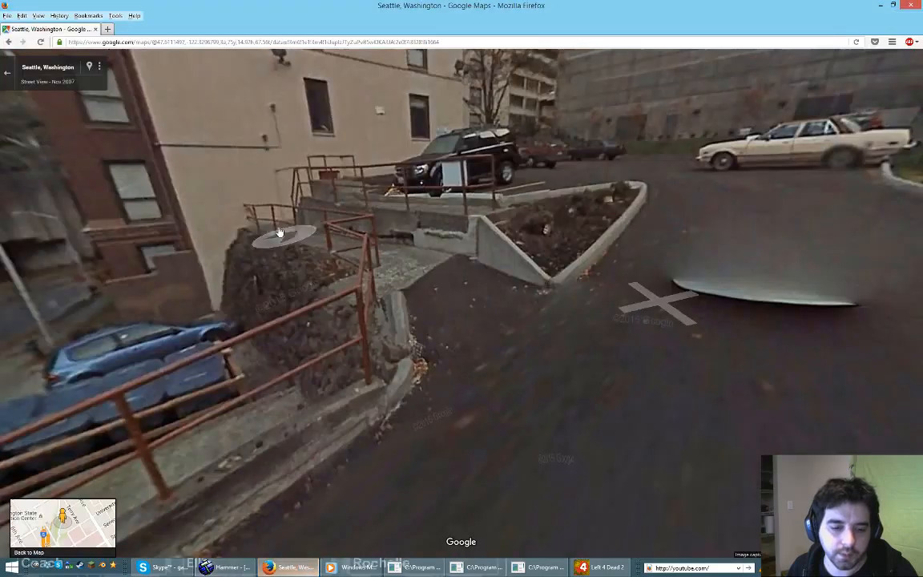
pyautogui.click(476, 285)
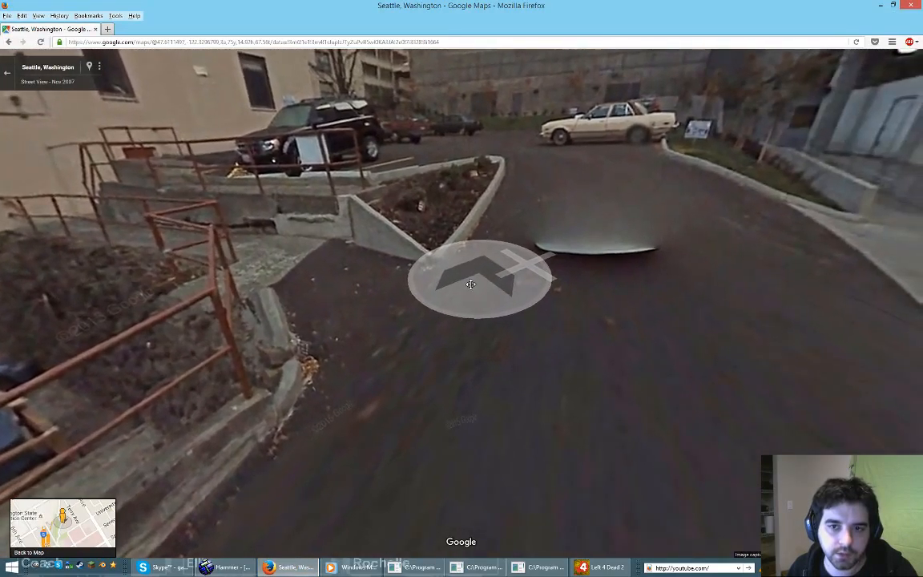
pyautogui.moveTo(471, 284); pyautogui.dragTo(447, 279)
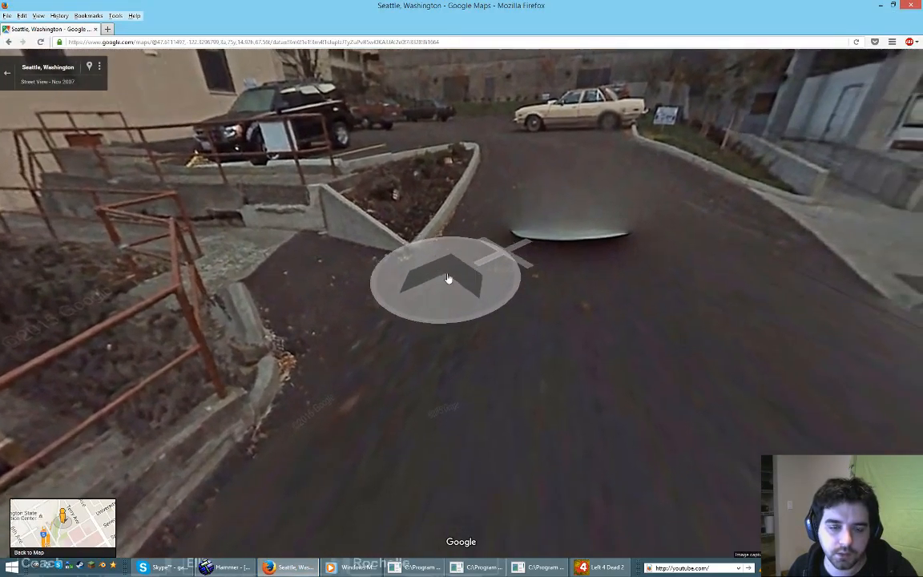
pyautogui.click(448, 279)
pyautogui.moveTo(210, 295); pyautogui.dragTo(849, 266)
pyautogui.click(157, 231)
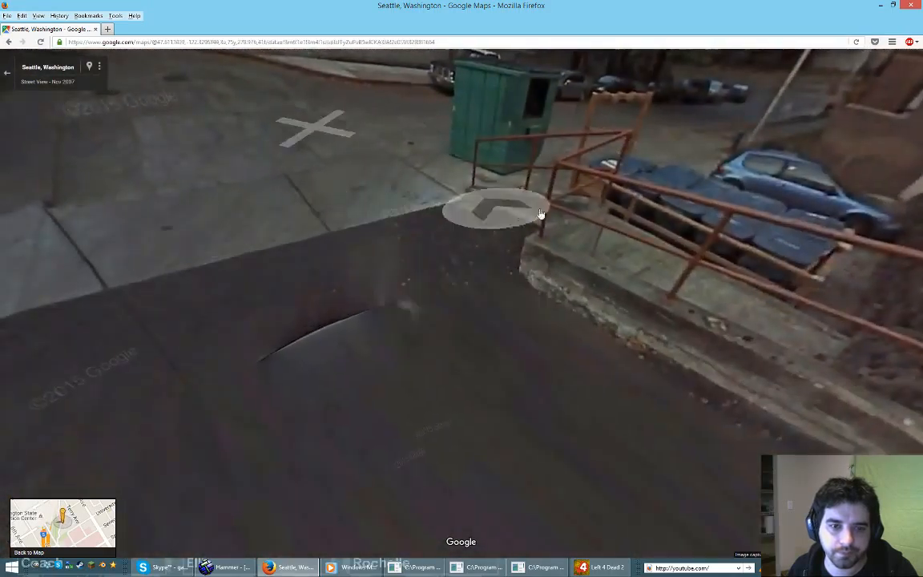
pyautogui.click(717, 266)
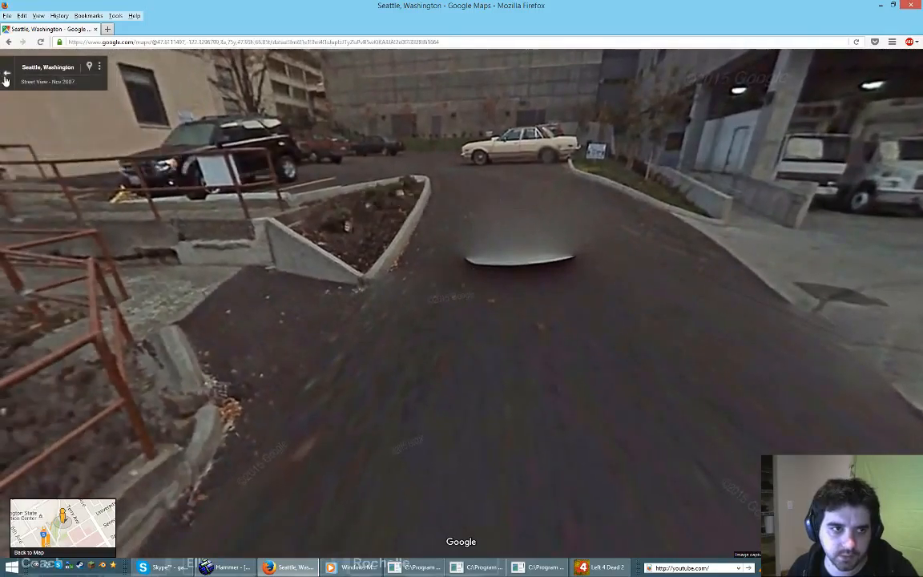
pyautogui.click(6, 75)
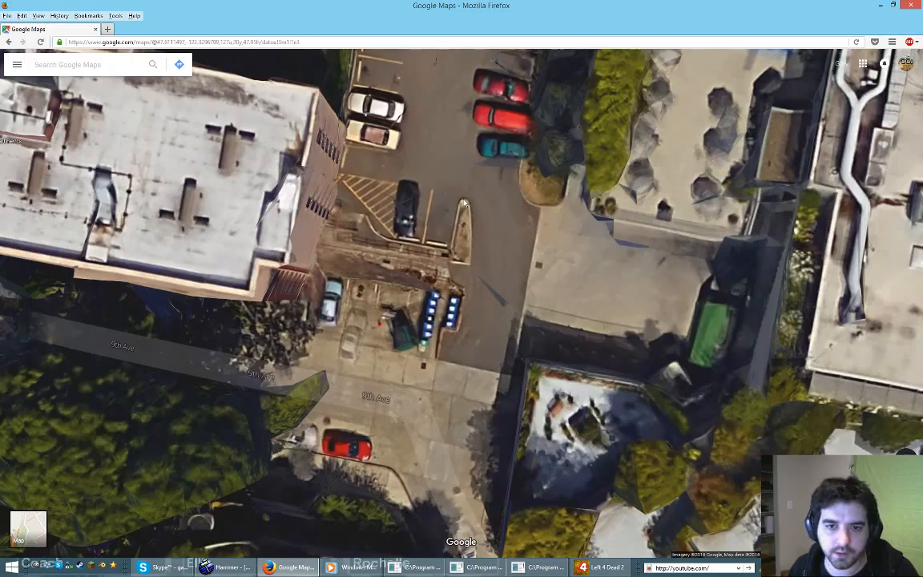
# Step: Switch back to Hammer, examine the gap between the blocks from above, and select the small low slope piece
pyautogui.click(229, 567)
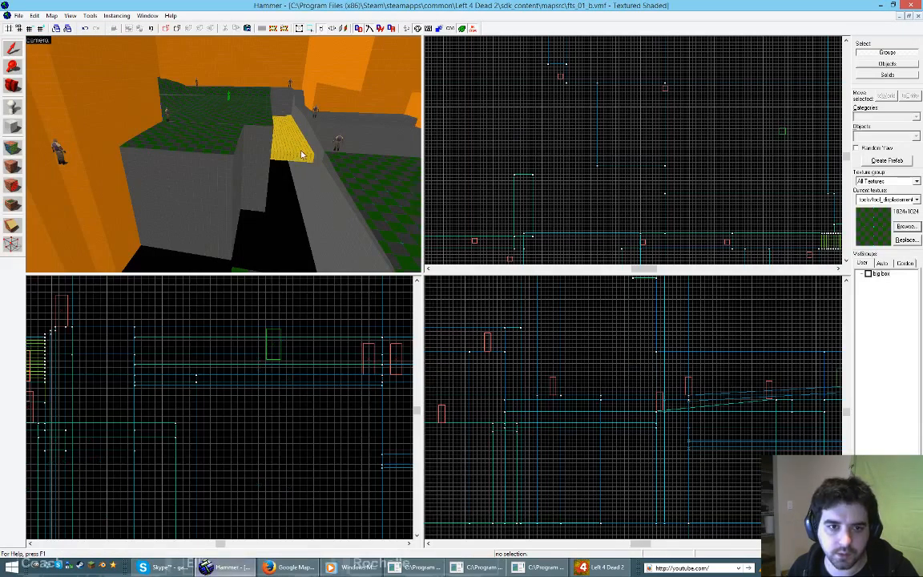
pyautogui.press('s')
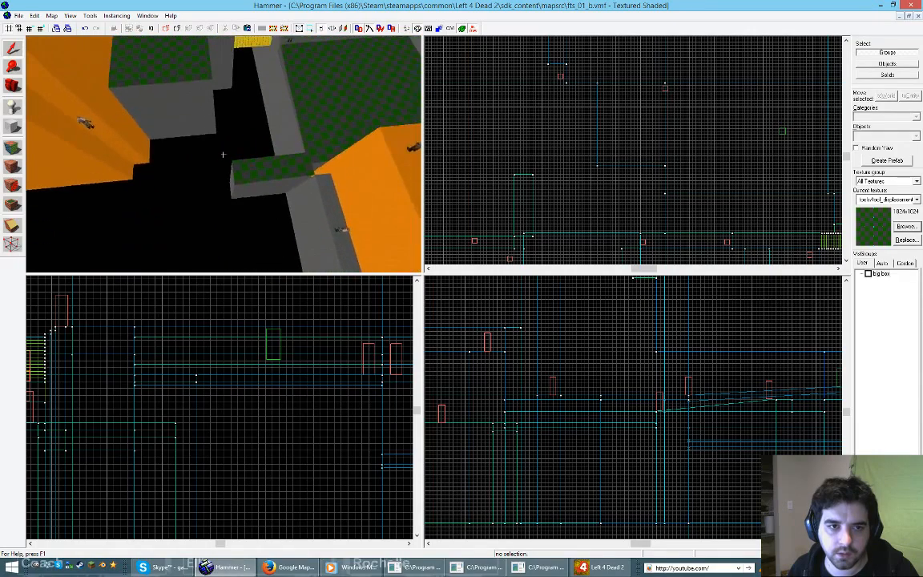
pyautogui.press('z')
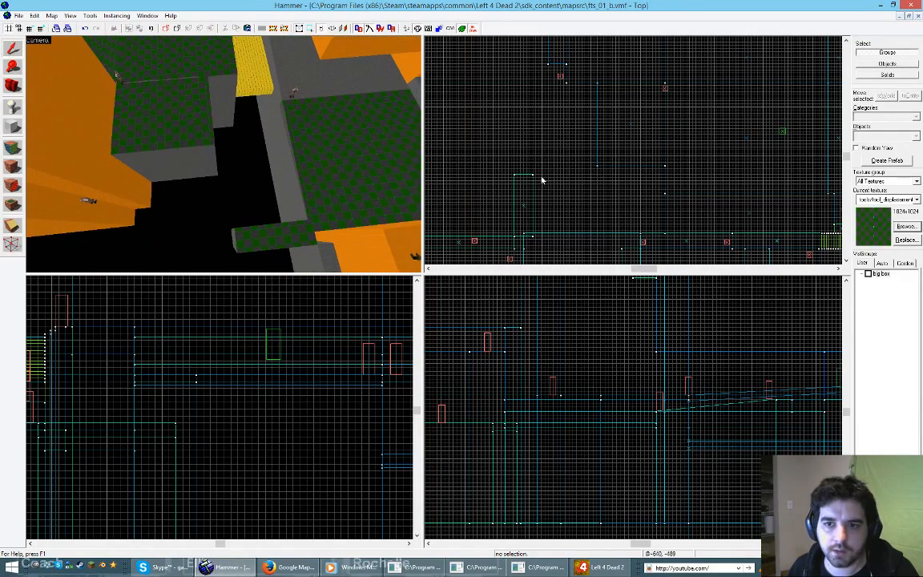
pyautogui.moveTo(515, 174)
pyautogui.mouseDown()
pyautogui.moveTo(639, 180)
pyautogui.moveTo(668, 172)
pyautogui.mouseUp()
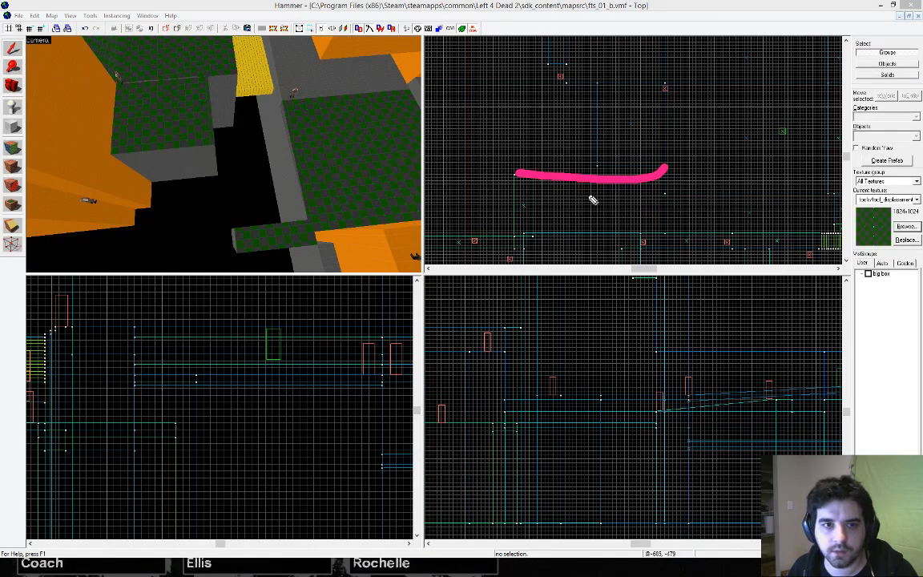
pyautogui.press('Escape')
pyautogui.click(275, 244)
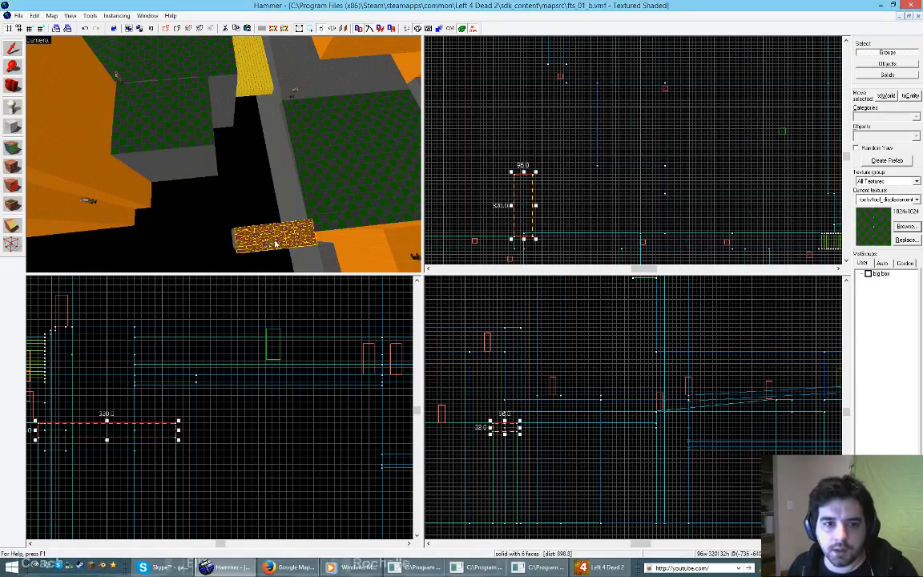
# Step: Switch to Google Maps and enter Street View at the driveway's foot to examine the railing, stone wall and planter
pyautogui.hotkey('alt', 'Tab')
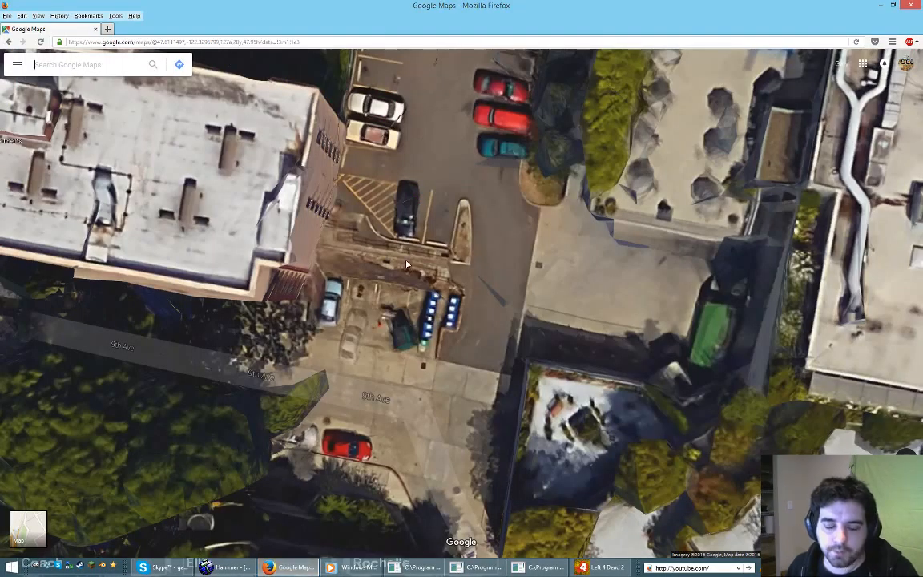
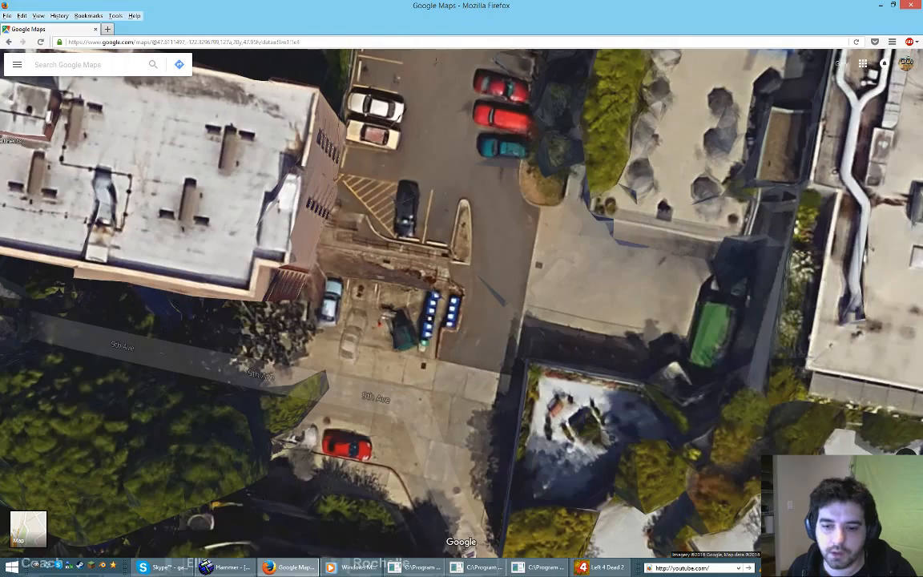
pyautogui.moveTo(906, 538); pyautogui.dragTo(482, 358)
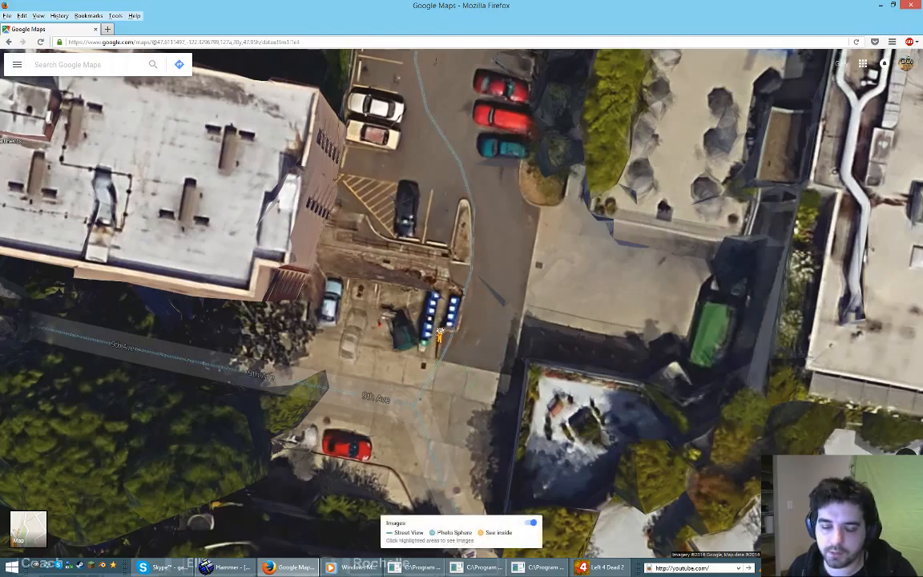
pyautogui.moveTo(439, 335); pyautogui.dragTo(439, 335)
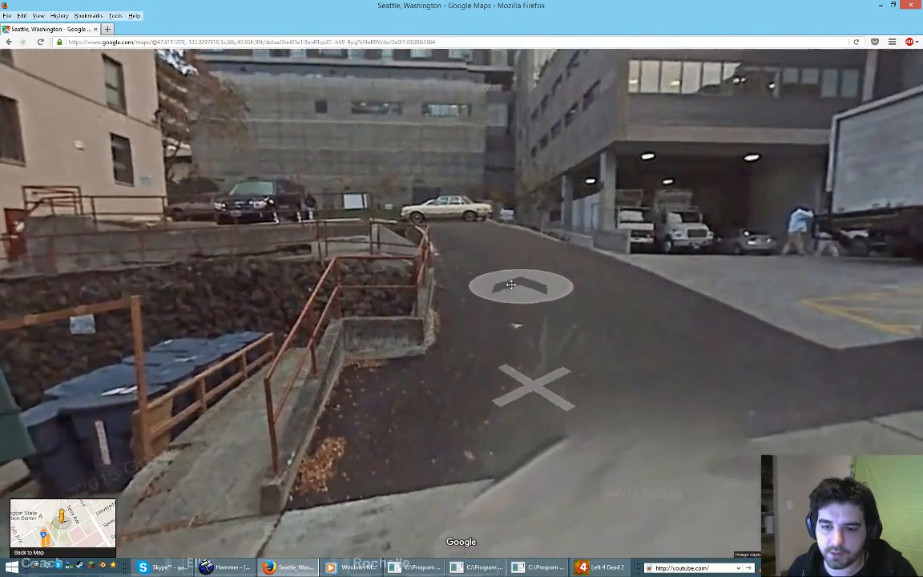
pyautogui.click(655, 440)
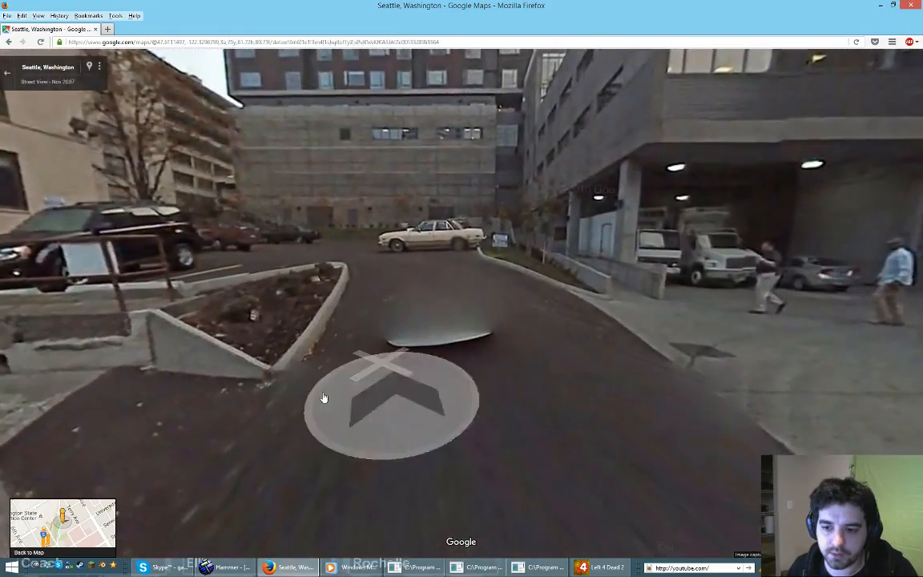
pyautogui.moveTo(266, 401); pyautogui.dragTo(644, 365)
pyautogui.moveTo(252, 419); pyautogui.dragTo(320, 354)
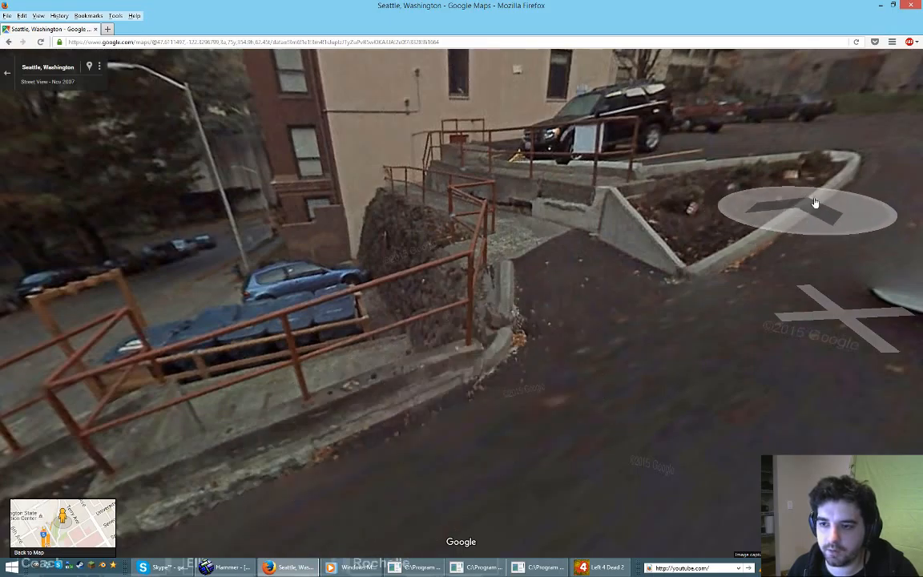
# Step: Compare the selected low slope in Hammer with the satellite view of the driveway in Google Maps
pyautogui.click(228, 568)
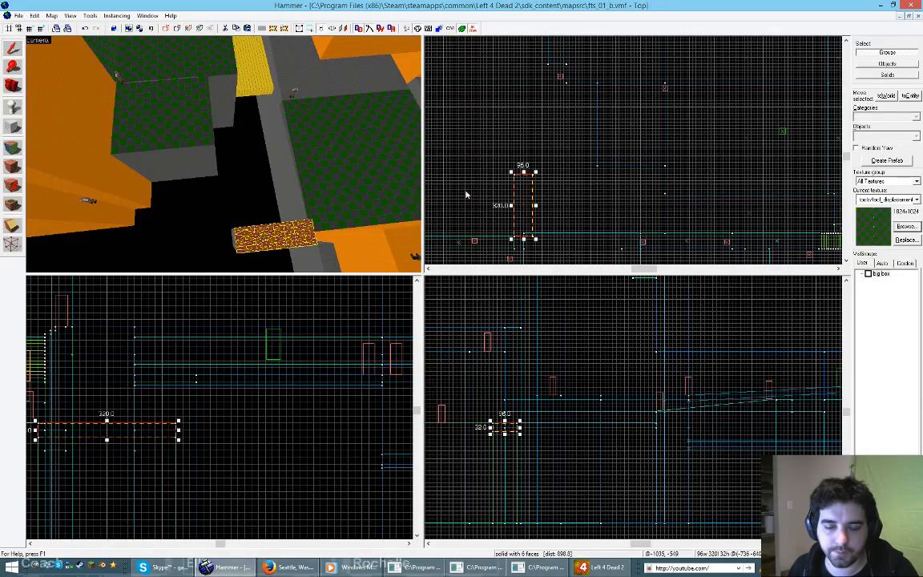
pyautogui.click(288, 567)
pyautogui.click(7, 76)
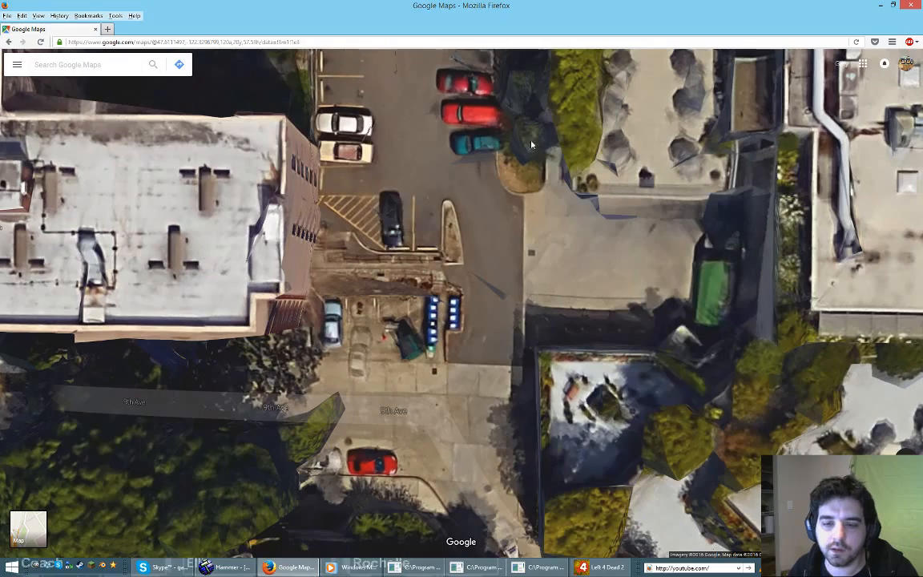
pyautogui.click(226, 567)
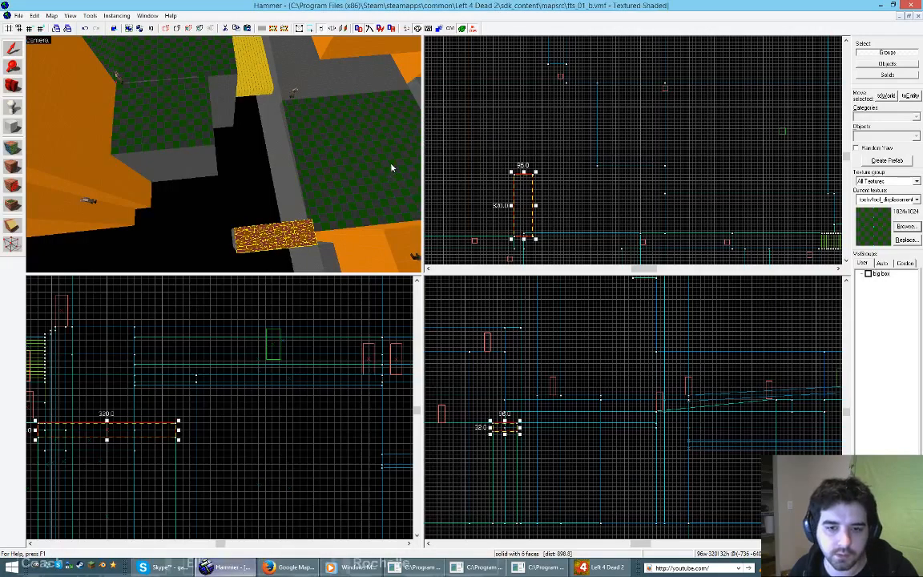
# Step: Clone the 96-unit-wide tall block beneath the low slope, place the copy directly against it, and shorten the copy to 304 units
pyautogui.press('z')
pyautogui.press('z')
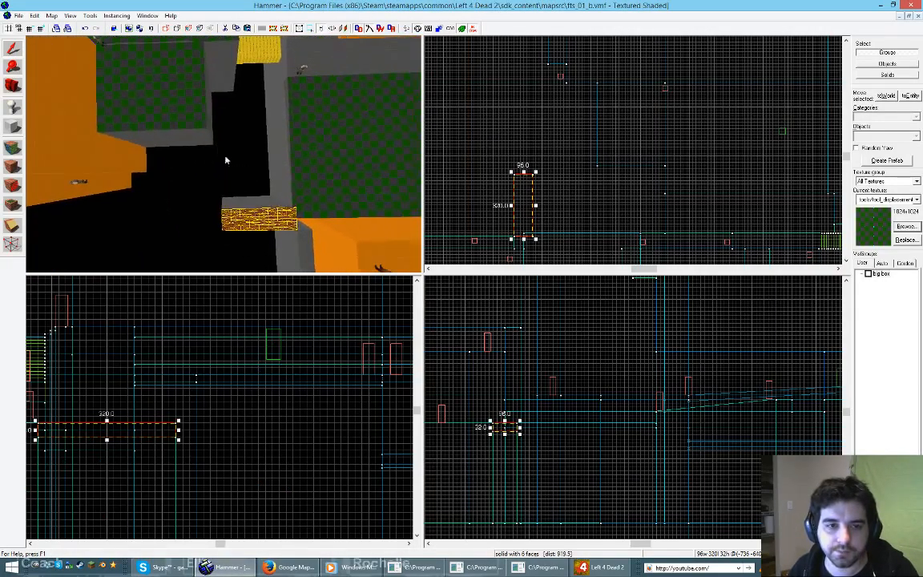
pyautogui.click(248, 202)
pyautogui.scroll(2, 541, 195)
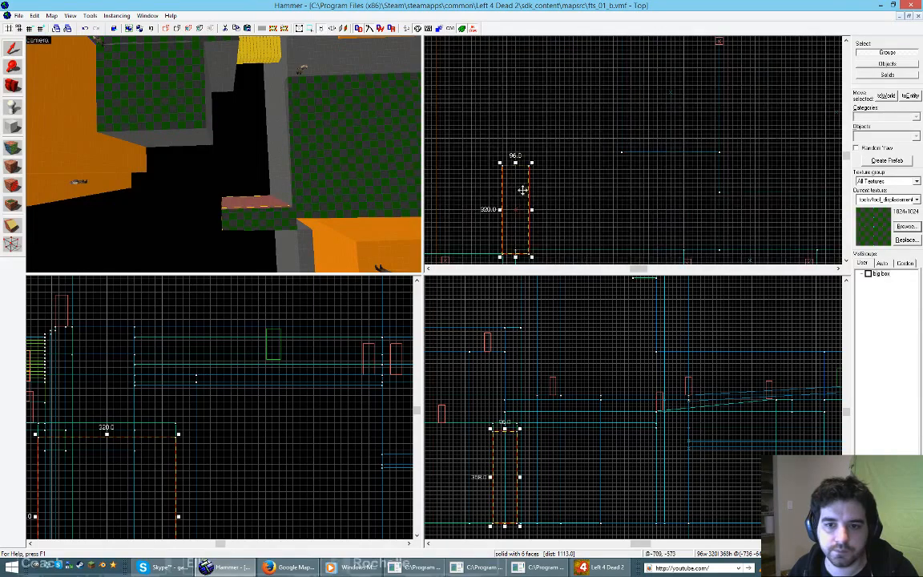
pyautogui.moveTo(517, 190)
pyautogui.mouseDown()
pyautogui.moveTo(556, 190)
pyautogui.moveTo(538, 190)
pyautogui.mouseUp()
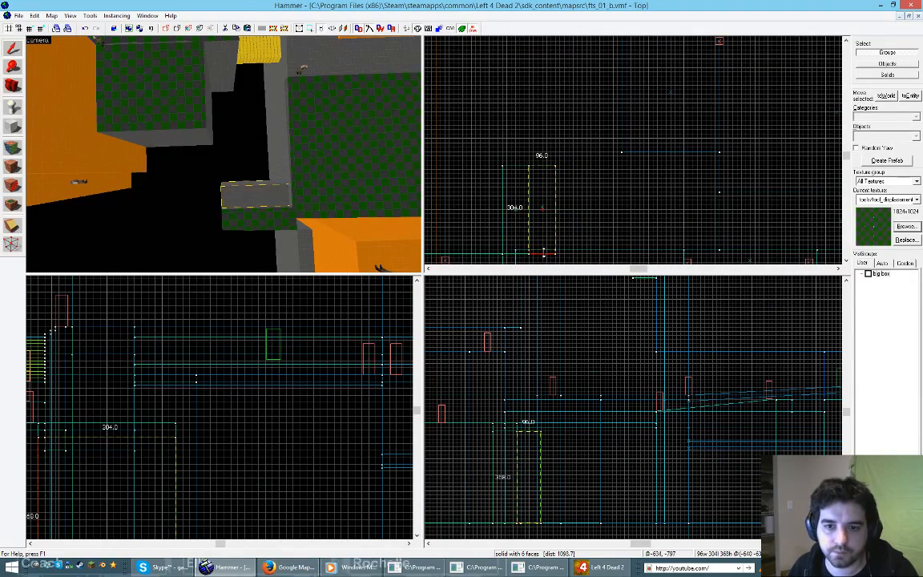
# Step: Compare the cloned block with the driveway in Google Maps and widen it to 144 units in Hammer
pyautogui.click(288, 567)
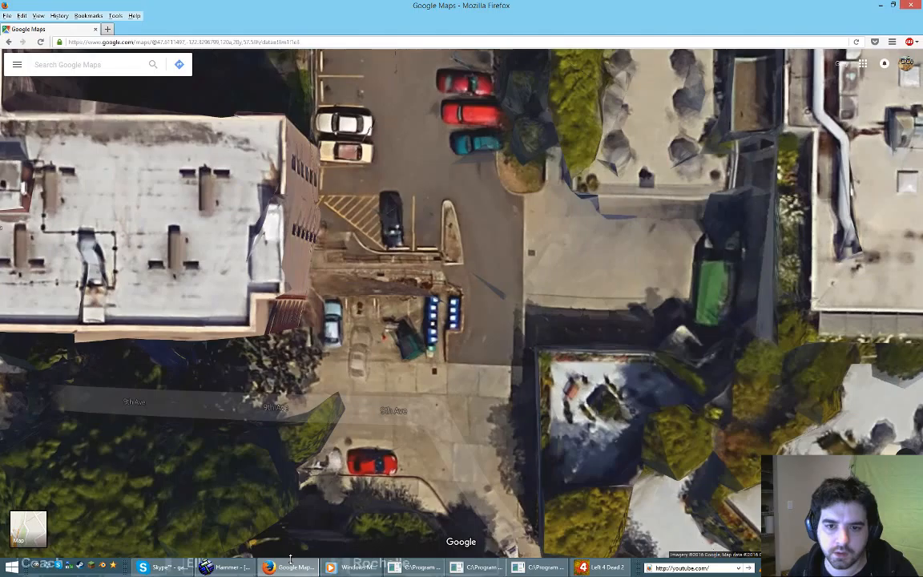
pyautogui.click(226, 567)
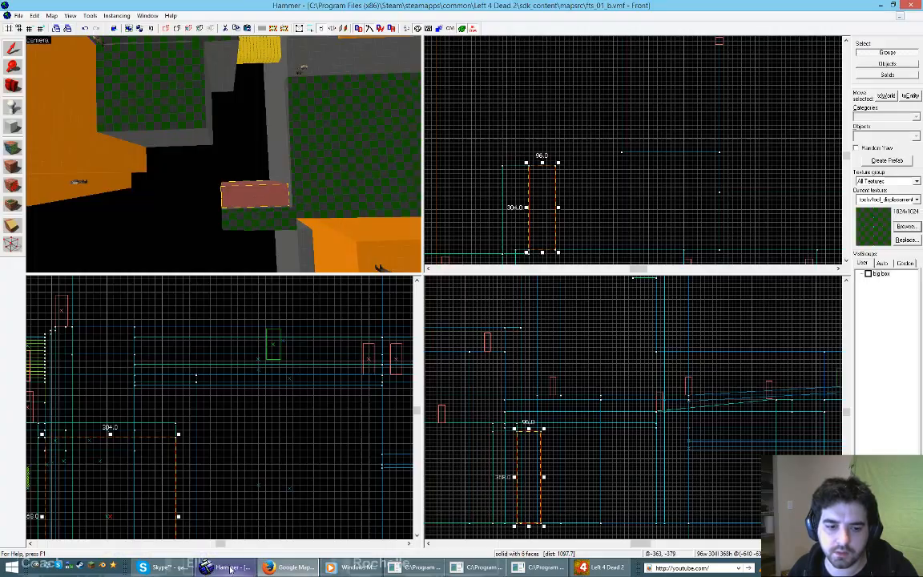
pyautogui.click(290, 567)
pyautogui.moveTo(222, 568)
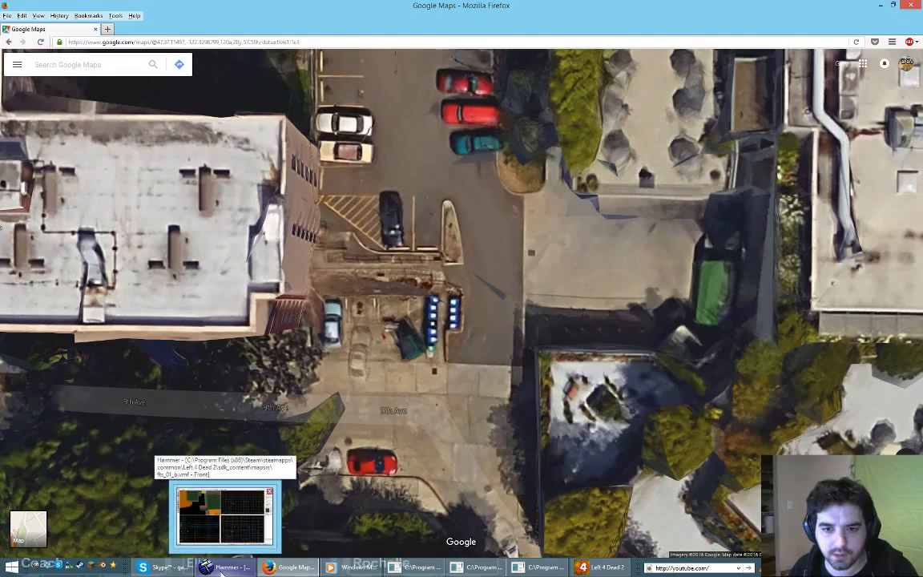
pyautogui.click(222, 567)
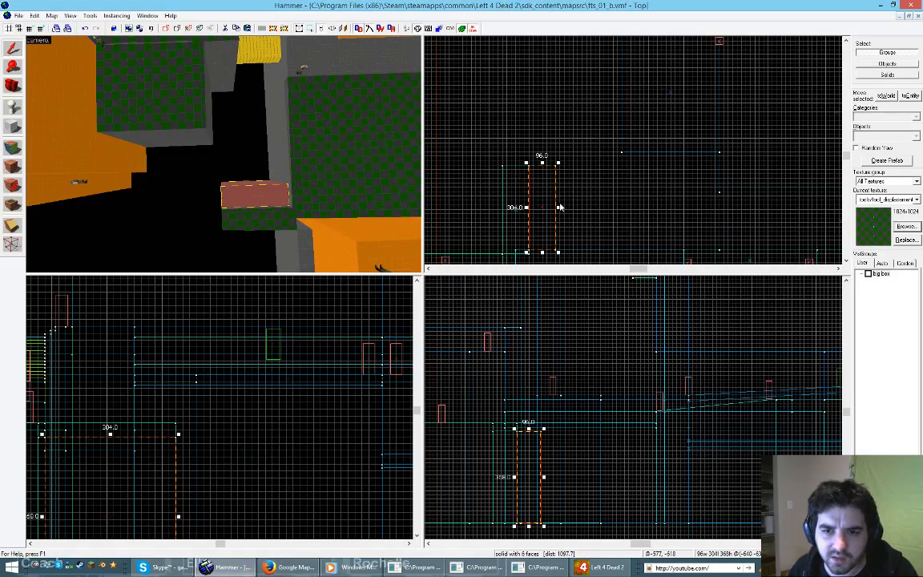
pyautogui.moveTo(558, 206); pyautogui.dragTo(571, 207)
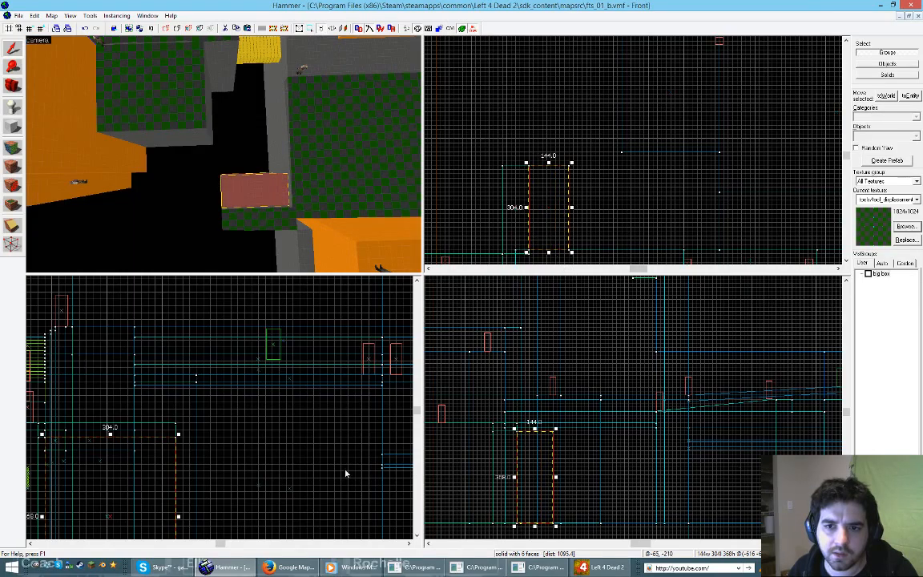
# Step: Check the satellite view again, then clone the block alongside in Hammer with the copy narrowed to 64 units
pyautogui.click(290, 568)
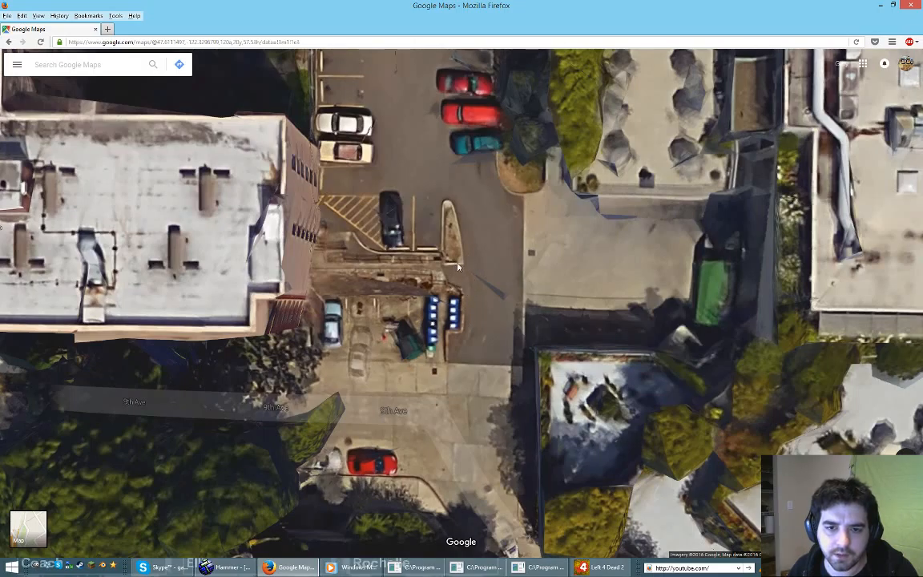
pyautogui.click(229, 567)
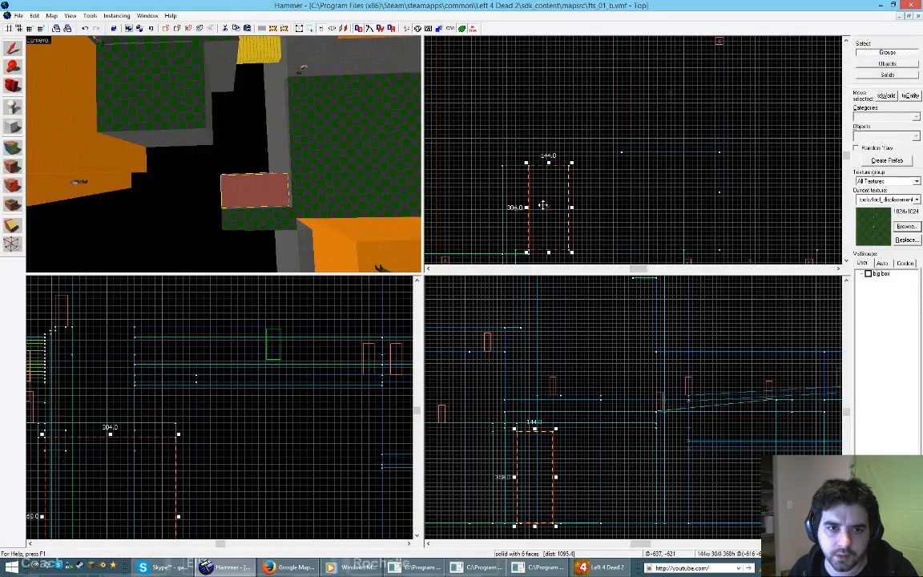
pyautogui.moveTo(543, 206)
pyautogui.mouseDown()
pyautogui.moveTo(611, 215)
pyautogui.moveTo(587, 206)
pyautogui.mouseUp()
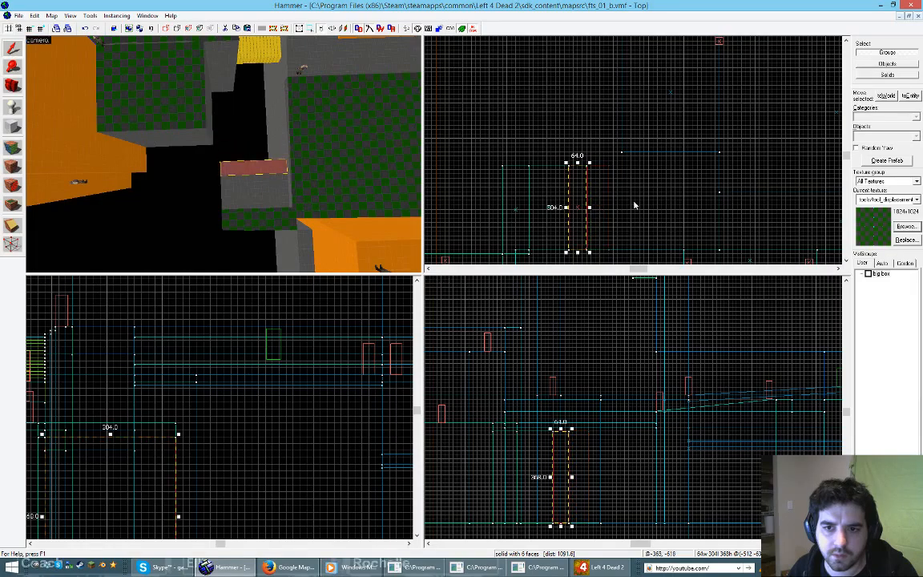
# Step: Select the 144-unit-wide block and compare it with the satellite view in Google Maps, tracing the curb corner beside the blue recycling bins
pyautogui.click(646, 204)
pyautogui.click(290, 567)
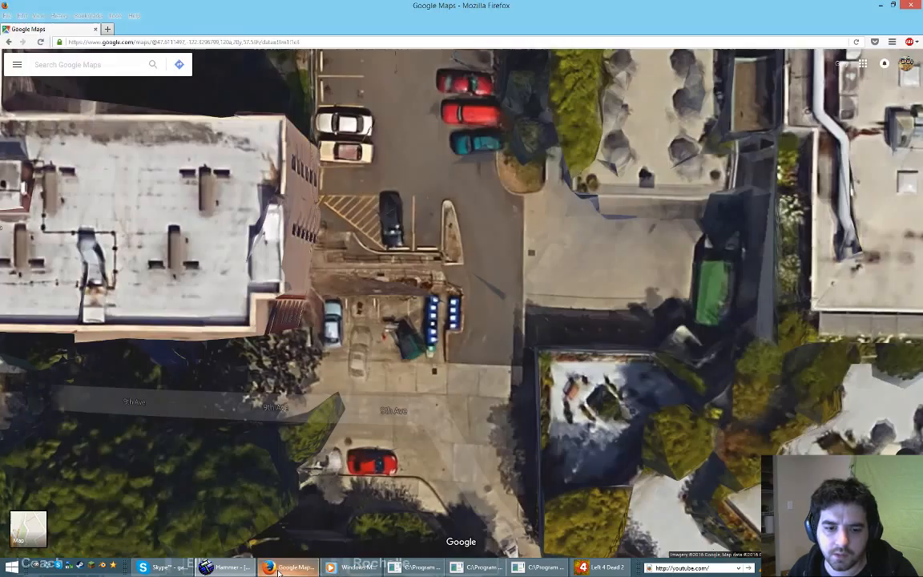
pyautogui.click(225, 568)
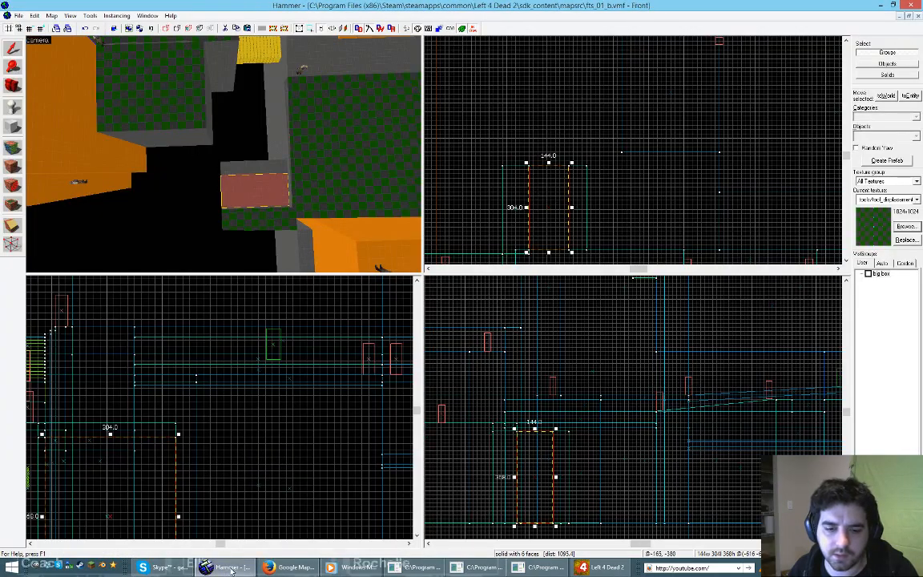
pyautogui.click(290, 567)
pyautogui.moveTo(232, 569)
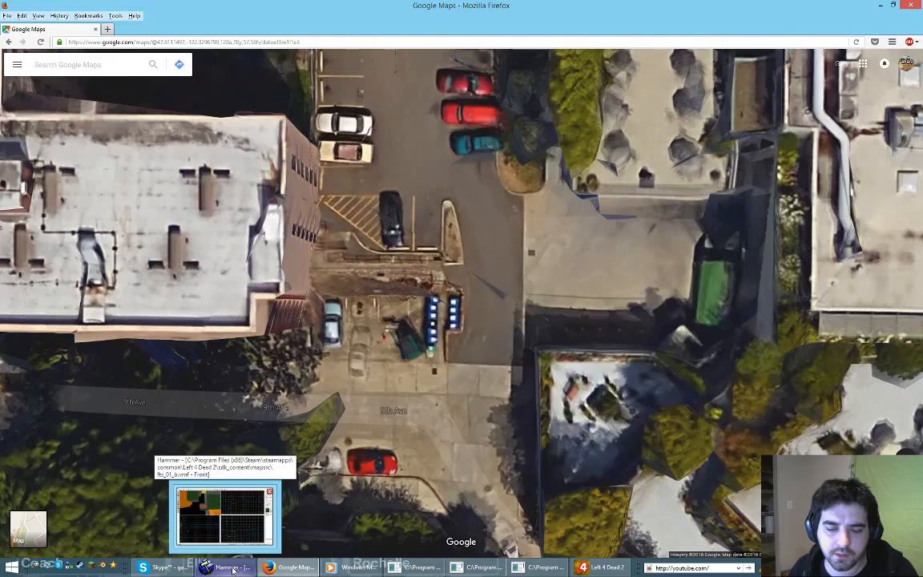
pyautogui.click(233, 569)
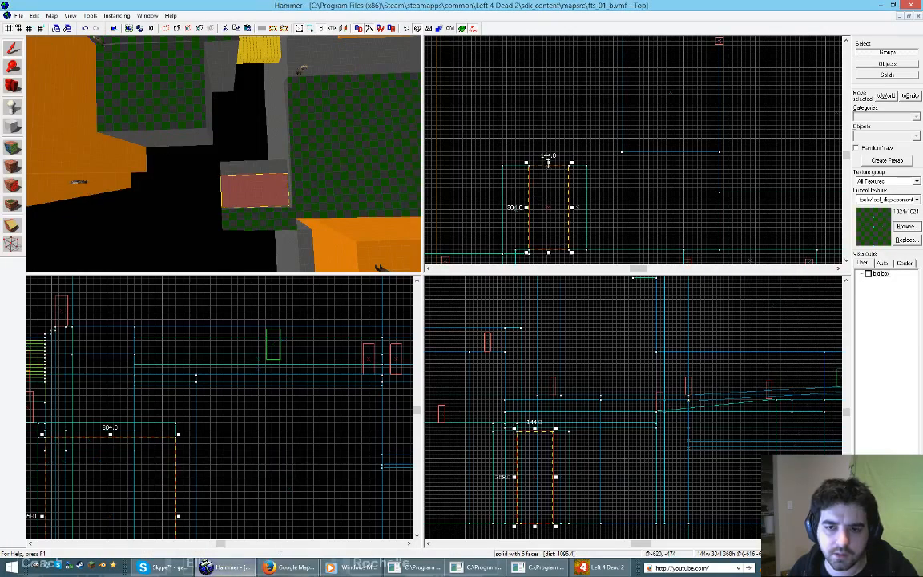
pyautogui.click(290, 567)
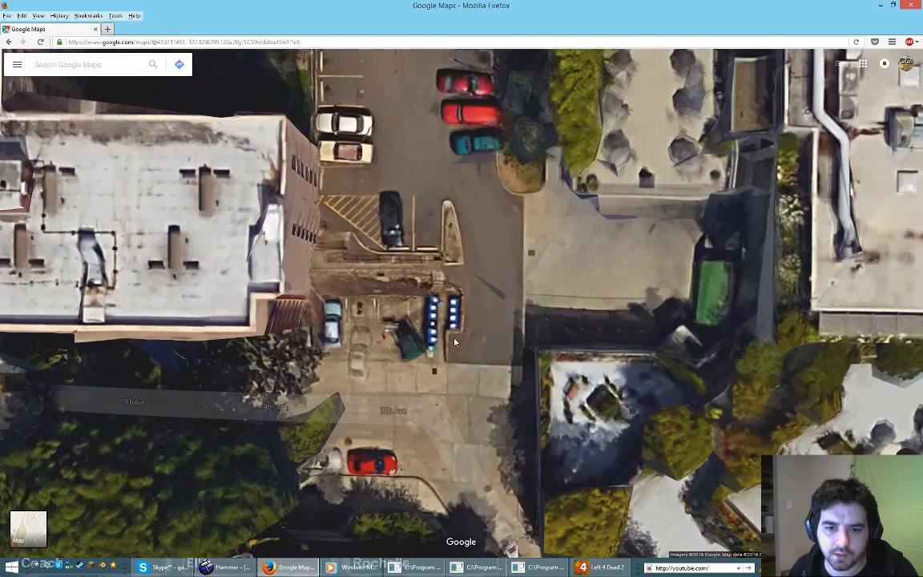
pyautogui.moveTo(445, 329); pyautogui.dragTo(446, 350)
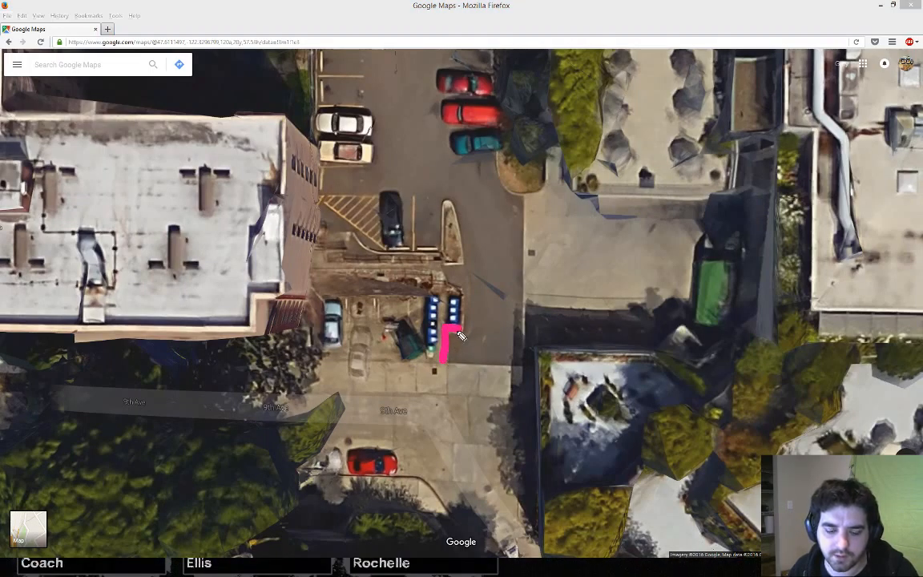
pyautogui.hotkey('ctrl', 'z')
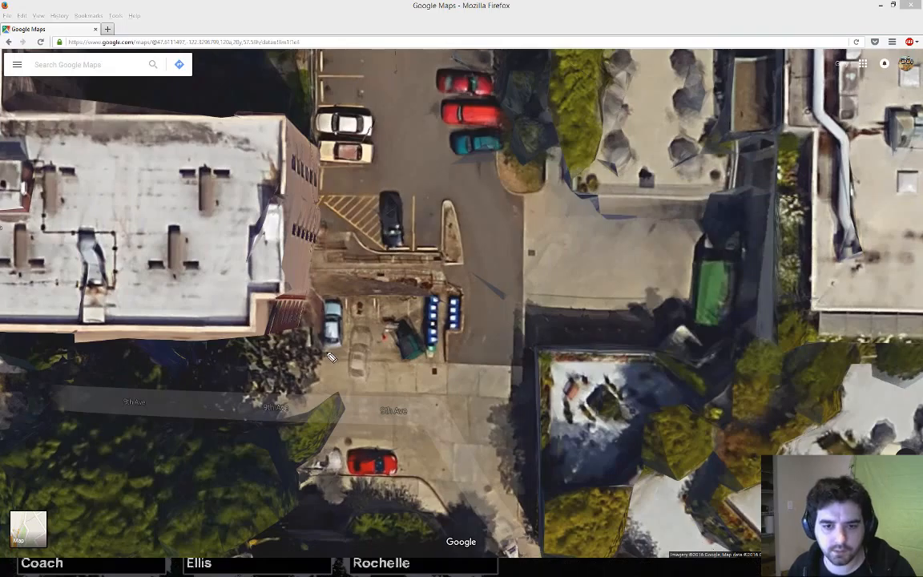
pyautogui.moveTo(384, 464); pyautogui.dragTo(357, 485)
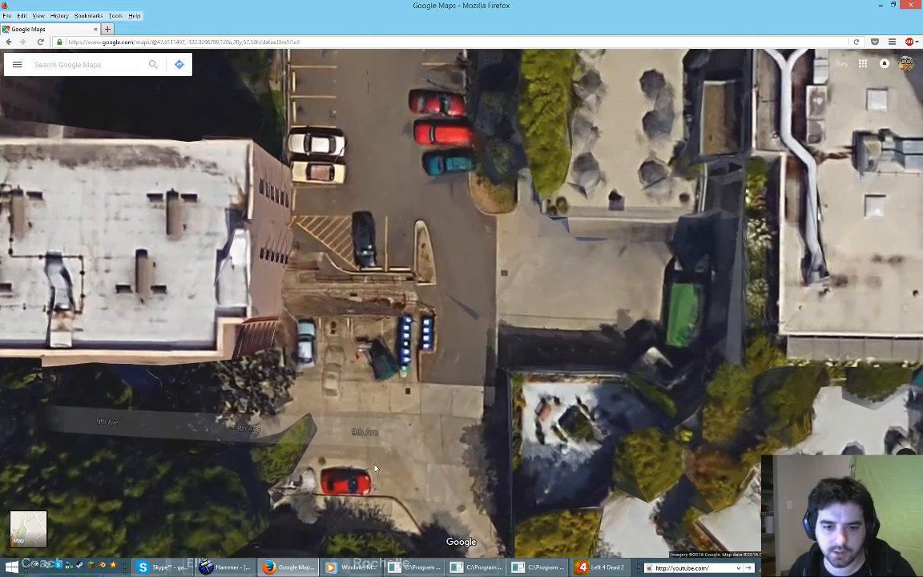
# Step: Shorten the 144-unit-wide block to 256 units in Hammer, clear the selection, and view the notch from above
pyautogui.click(230, 567)
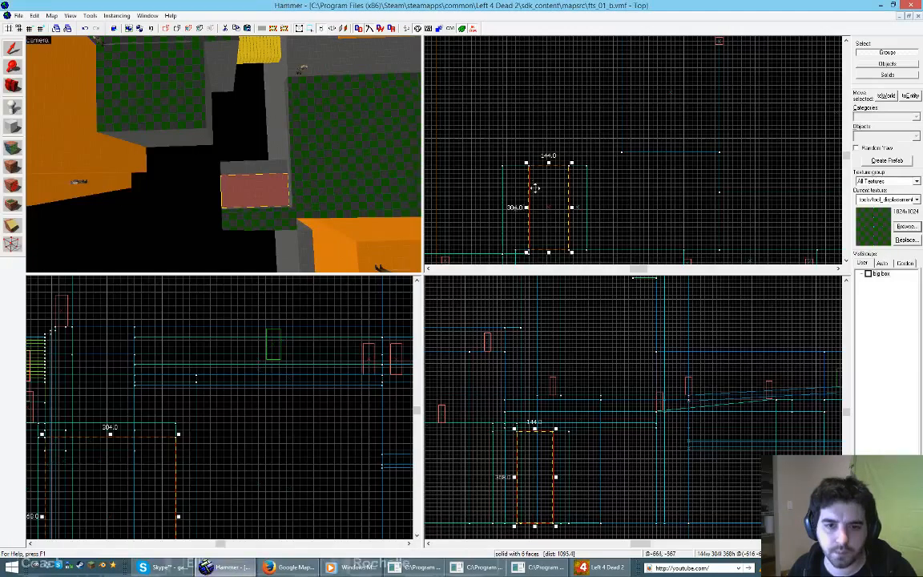
pyautogui.moveTo(548, 163); pyautogui.dragTo(549, 177)
pyautogui.press('Delete')
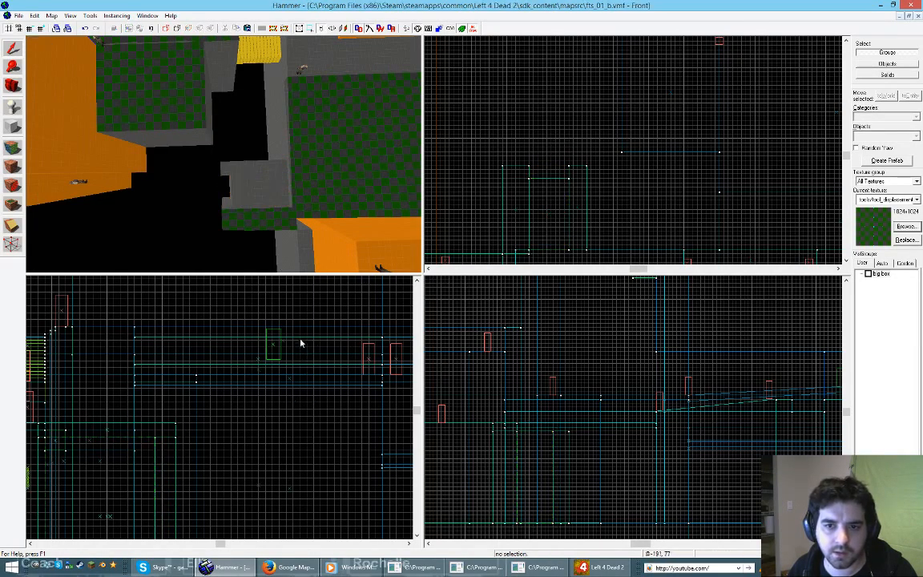
pyautogui.press('z')
pyautogui.press('w')
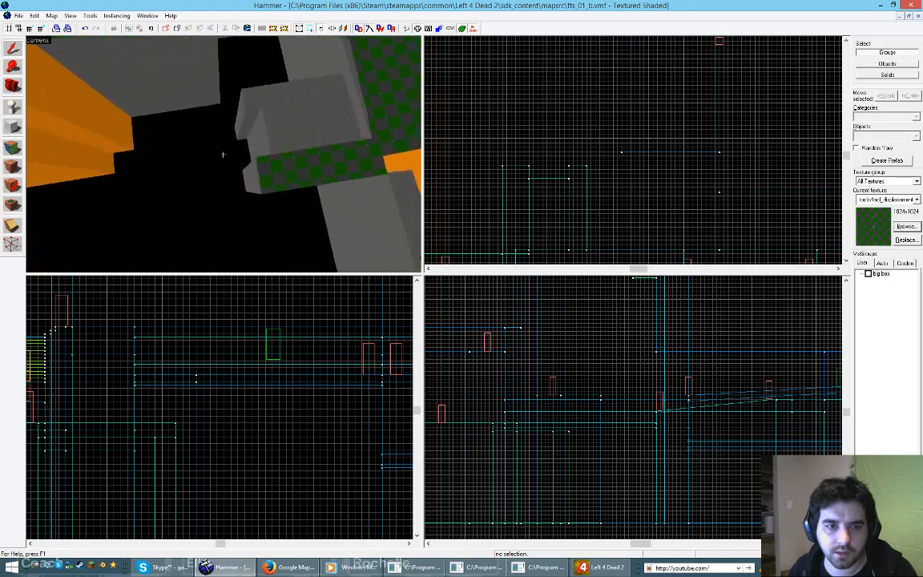
pyautogui.press('z')
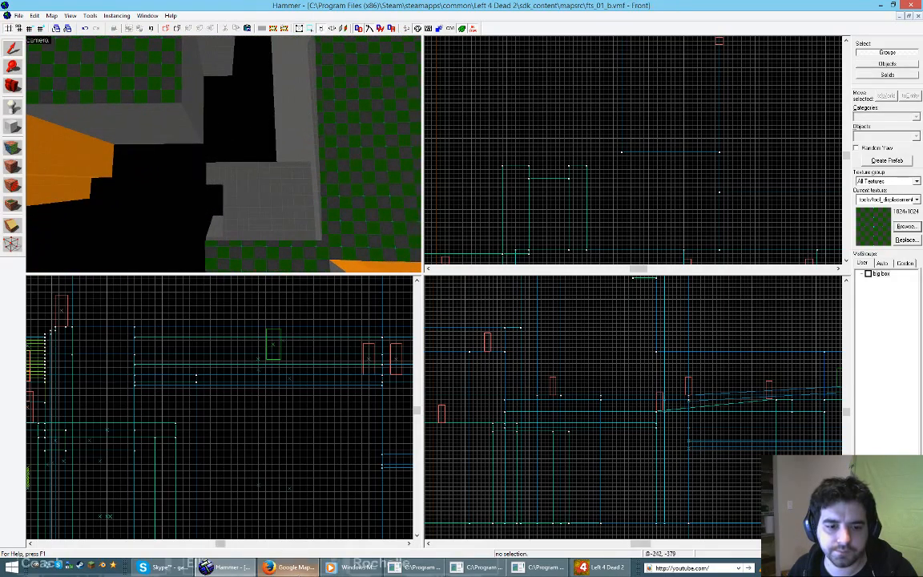
# Step: After checking Google Maps, extend the driveway with a clone of the 64-unit block, 480 by 320 units, its outer edge slanted down to 256 units
pyautogui.moveTo(298, 571)
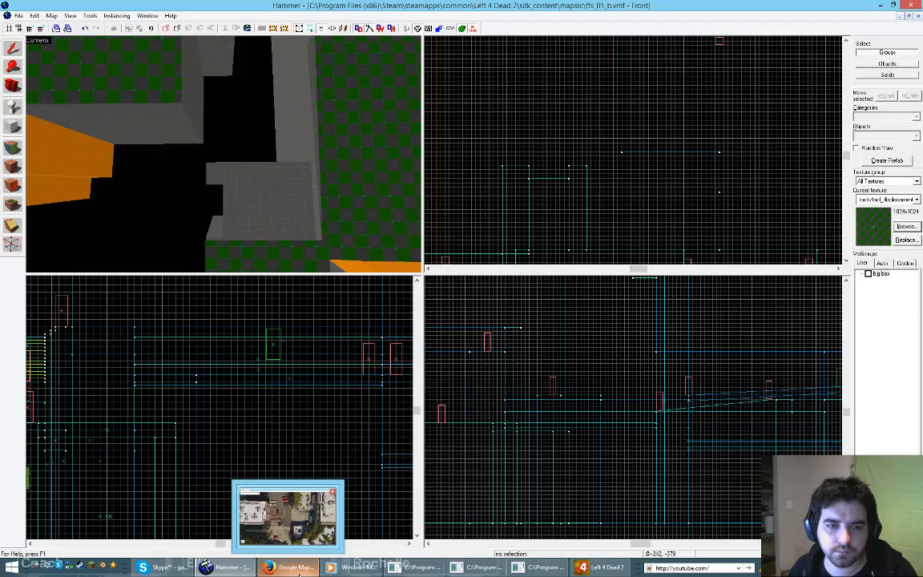
pyautogui.click(297, 570)
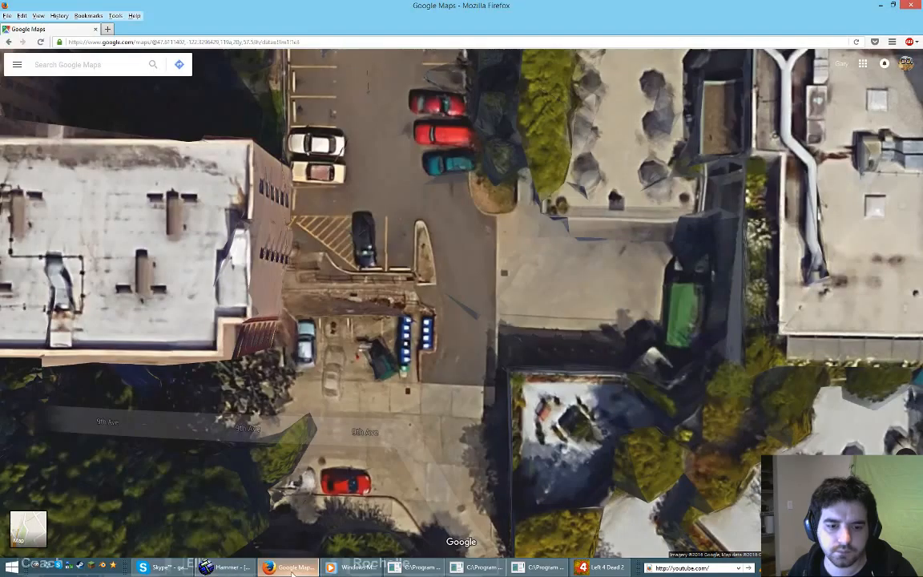
pyautogui.click(228, 568)
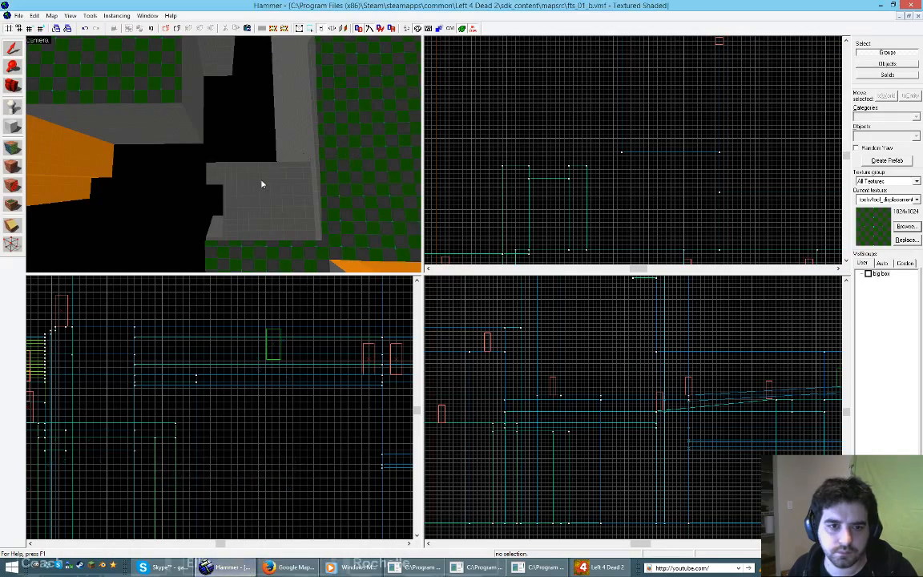
pyautogui.click(262, 180)
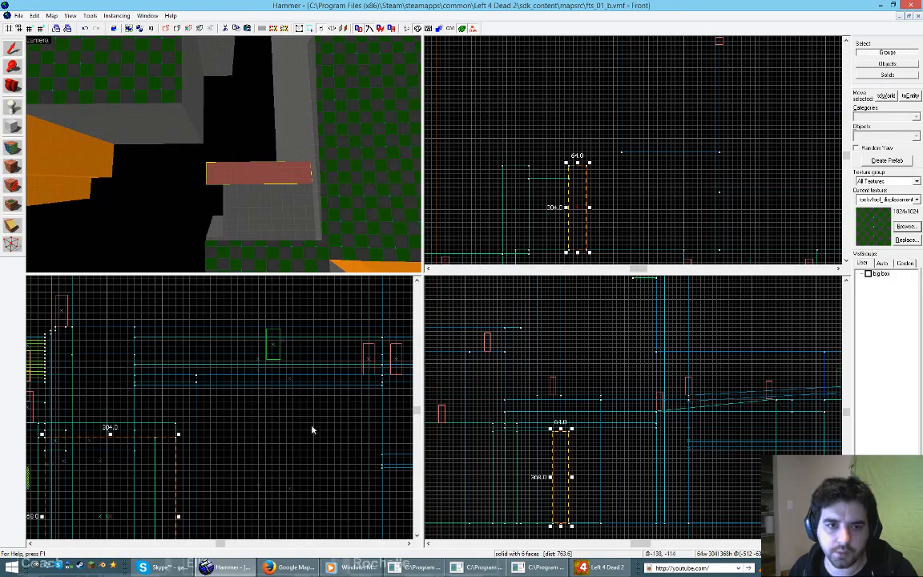
pyautogui.click(292, 567)
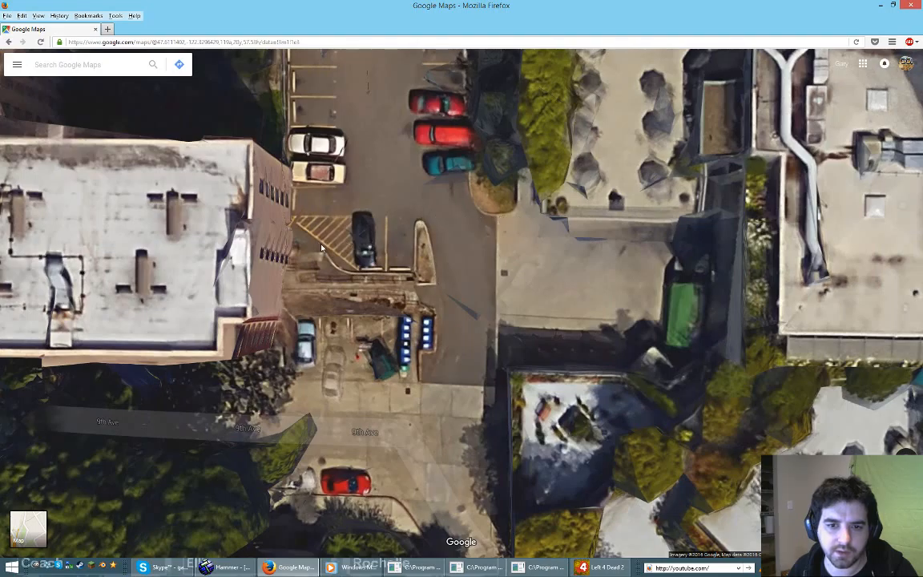
pyautogui.click(227, 567)
pyautogui.moveTo(567, 189)
pyautogui.mouseDown()
pyautogui.moveTo(614, 197)
pyautogui.moveTo(606, 203)
pyautogui.moveTo(657, 172)
pyautogui.moveTo(719, 162)
pyautogui.mouseUp()
pyautogui.hotkey('shift', 'v')
pyautogui.moveTo(625, 251); pyautogui.dragTo(718, 250)
pyautogui.hotkey('shift', 's')
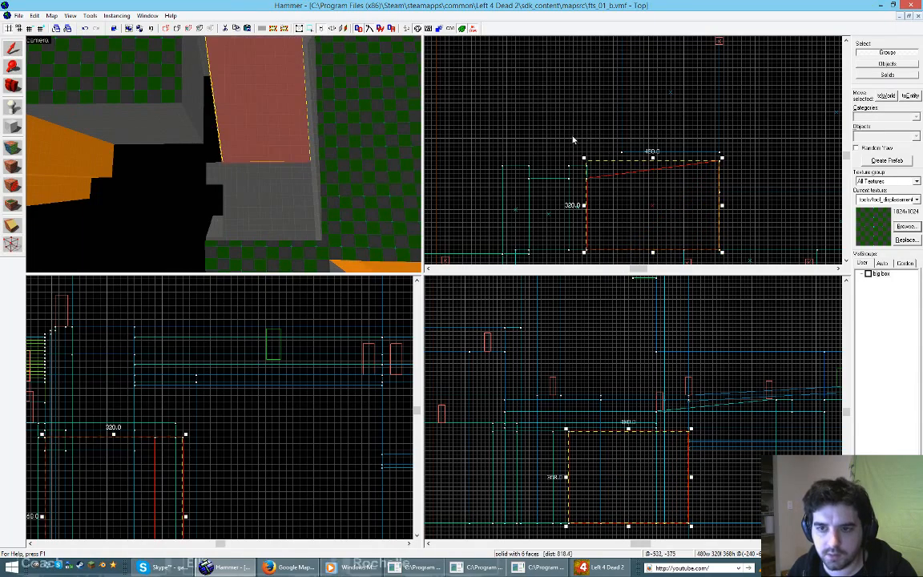
# Step: Clear the selection and examine the slanted driveway block and the surrounding gaps from several angles in the 3D view
pyautogui.press('Escape')
pyautogui.press('z')
pyautogui.press('w')
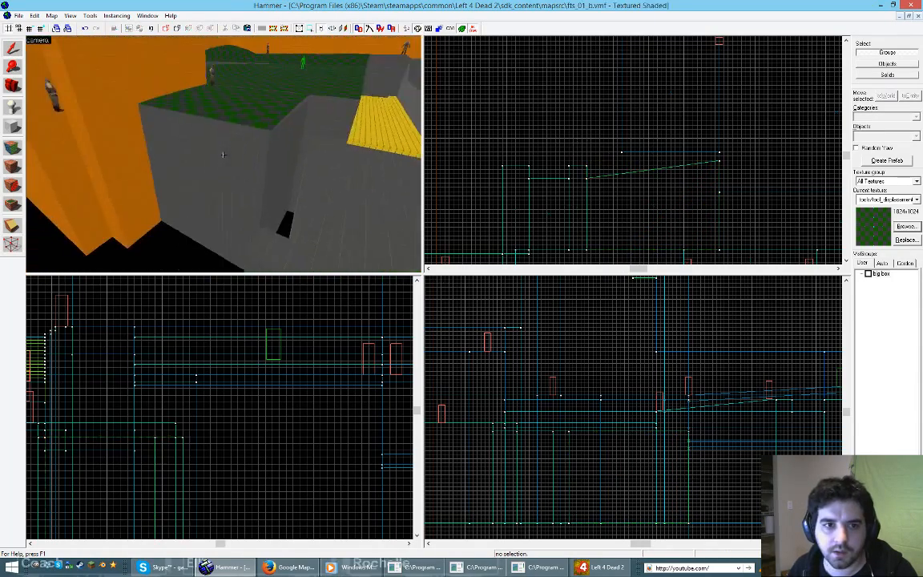
pyautogui.press('s')
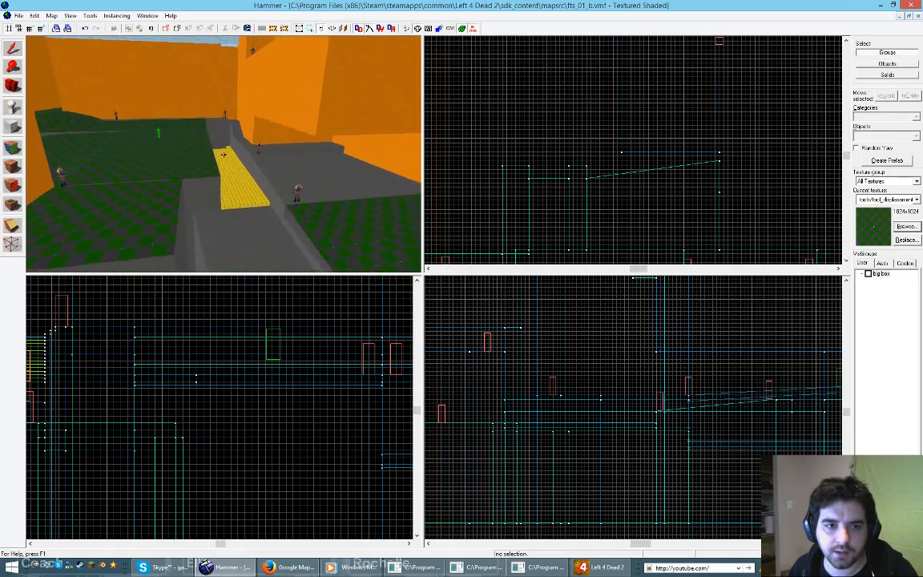
pyautogui.press('z')
pyautogui.press('z')
pyautogui.press('s')
pyautogui.press('z')
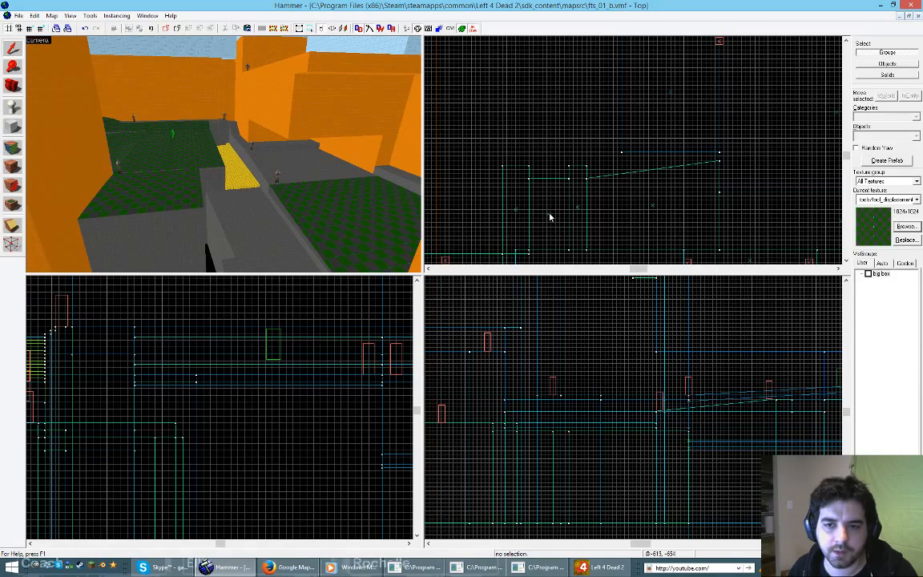
# Step: Select the 144-unit-wide block beside the displaced slope and raise its top so the block is 400 units high
pyautogui.press('z')
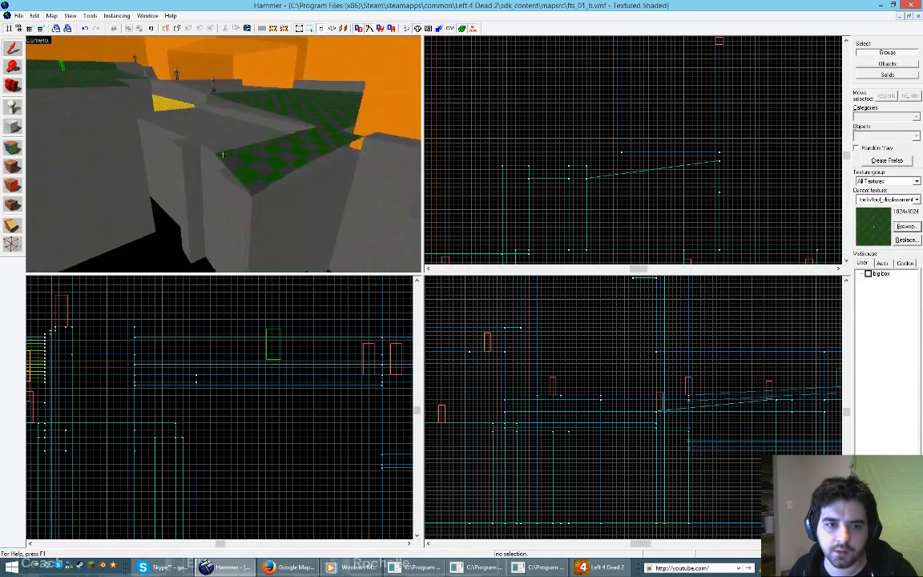
pyautogui.press('z')
pyautogui.click(223, 154)
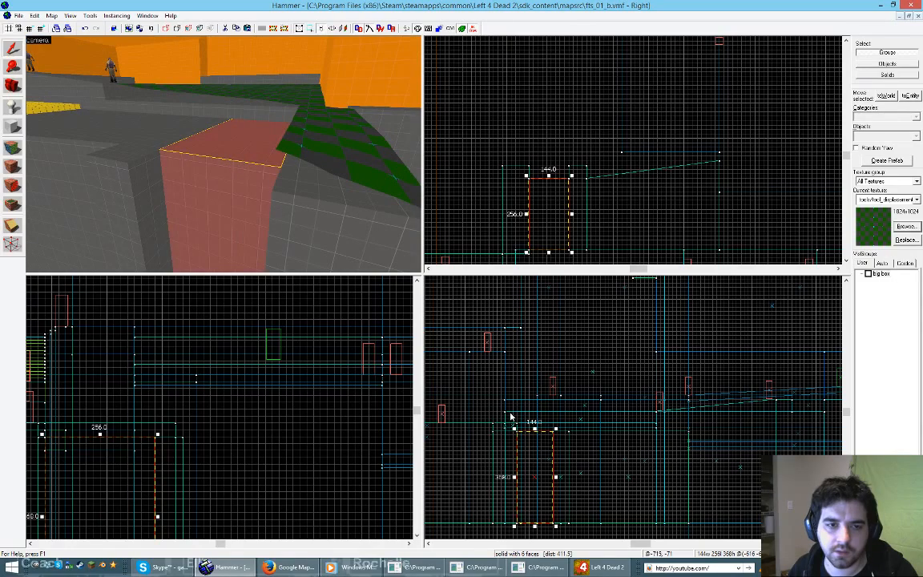
pyautogui.scroll(2, 535, 430)
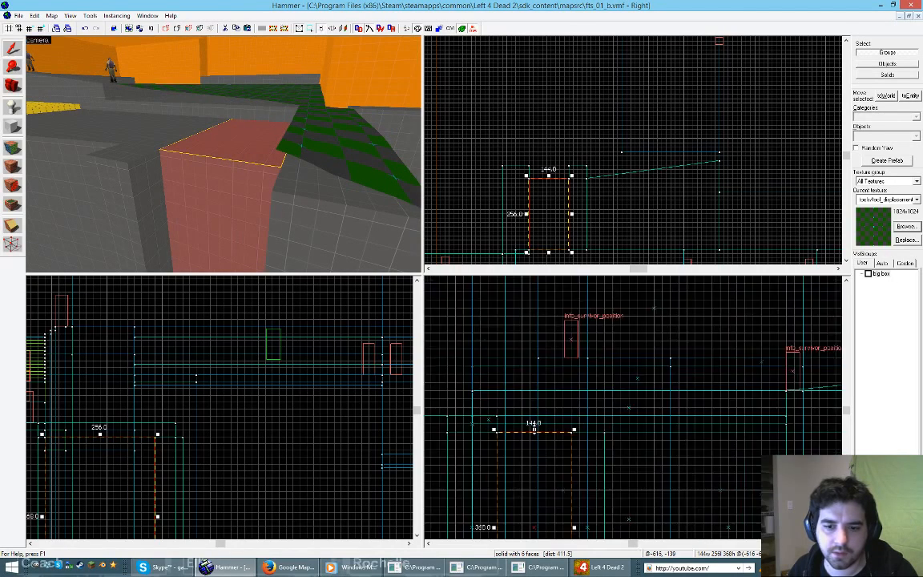
pyautogui.moveTo(535, 430); pyautogui.dragTo(535, 414)
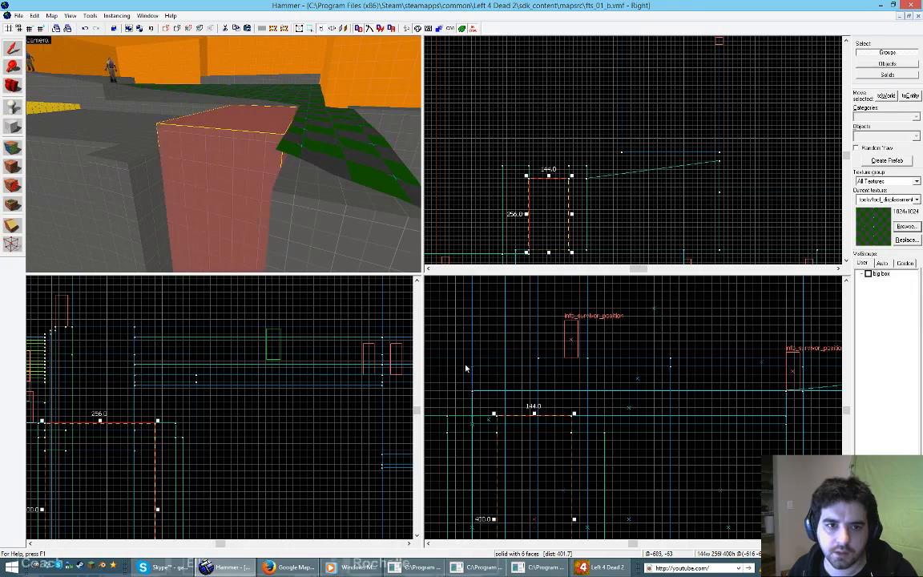
# Step: Raise the tops of the 64-unit-wide block and the slanted driveway block so both are 432 units high
pyautogui.click(170, 146)
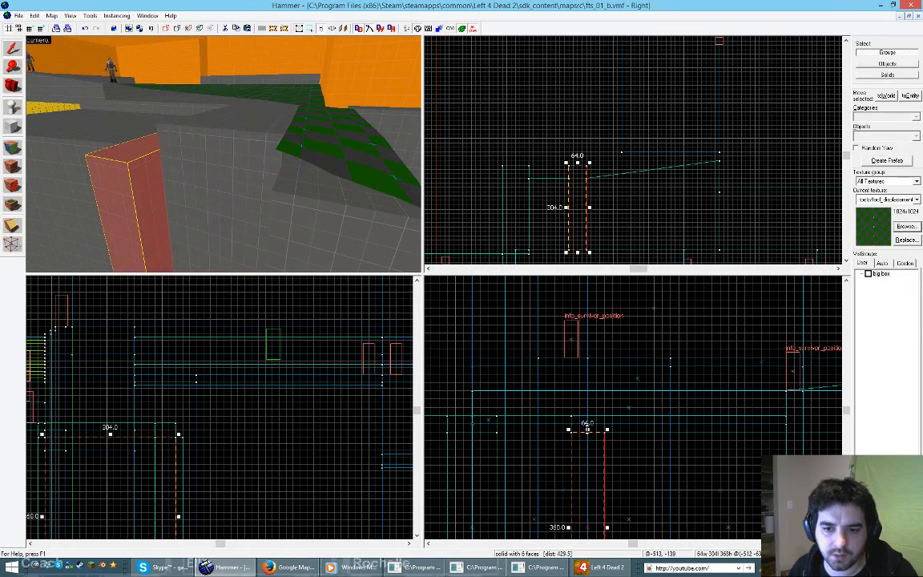
pyautogui.click(148, 129)
pyautogui.press('z')
pyautogui.press('s')
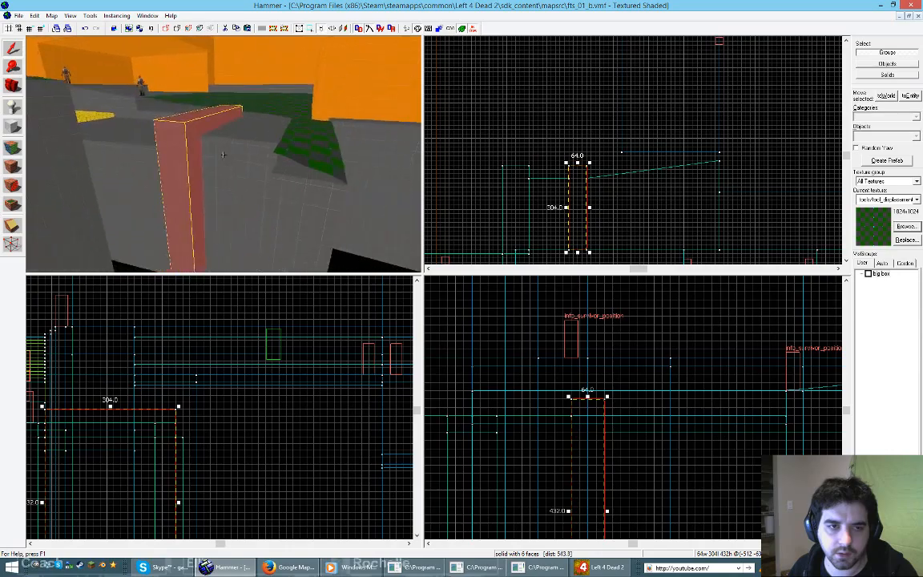
pyautogui.press('z')
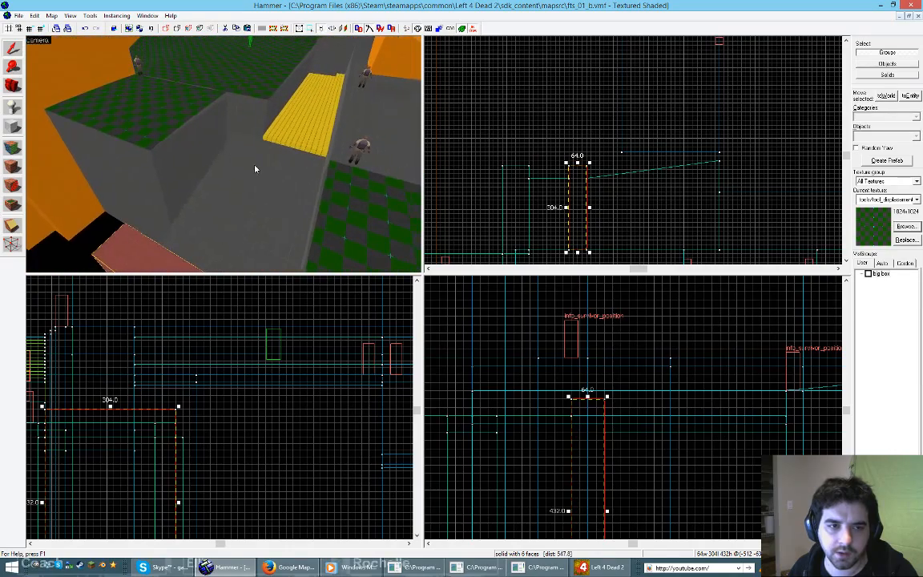
pyautogui.click(253, 166)
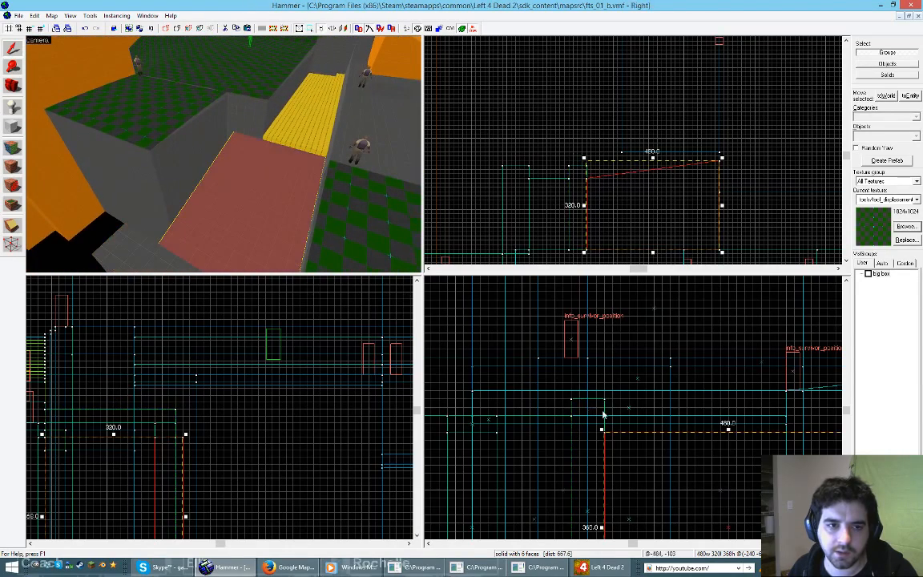
pyautogui.moveTo(728, 431)
pyautogui.mouseDown()
pyautogui.moveTo(728, 362)
pyautogui.moveTo(728, 397)
pyautogui.mouseUp()
# Step: Try sloping the driveway block by lifting its top vertices beside the yellow block until the block is 480 units high
pyautogui.hotkey('shift', 'v')
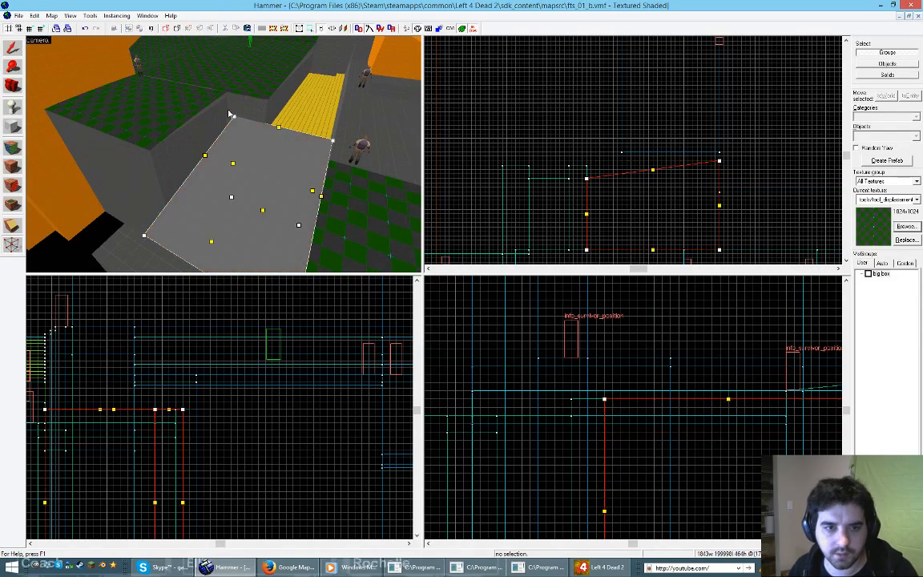
pyautogui.click(230, 112)
pyautogui.click(237, 112)
pyautogui.click(275, 165)
pyautogui.click(232, 116)
pyautogui.click(239, 125)
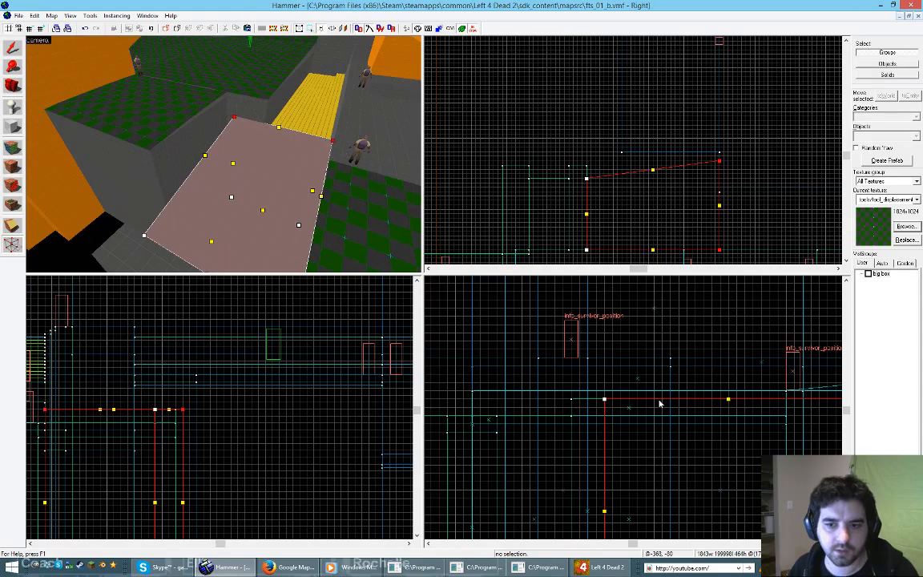
pyautogui.press('Up')
pyautogui.press('Up')
pyautogui.press('Up')
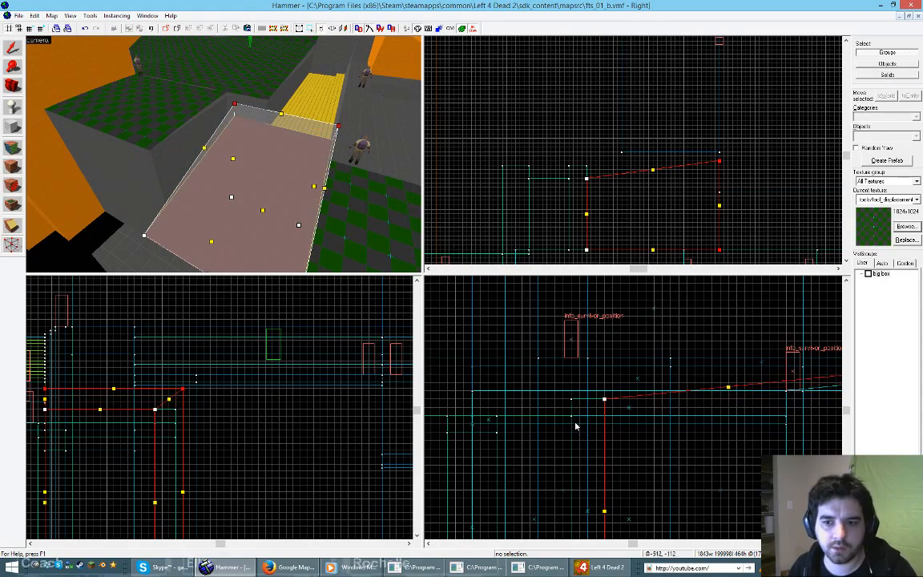
pyautogui.scroll(-2, 577, 425)
pyautogui.scroll(2, 795, 391)
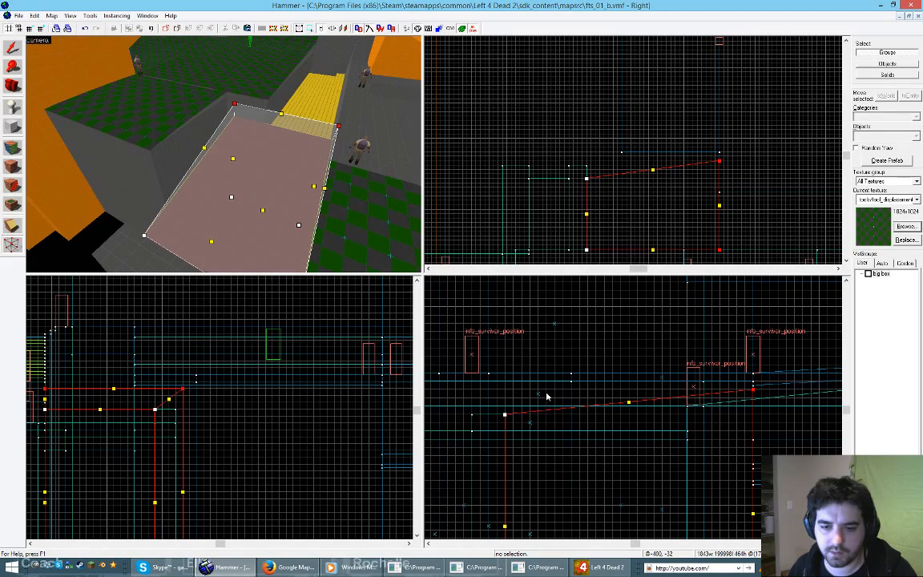
pyautogui.click(11, 48)
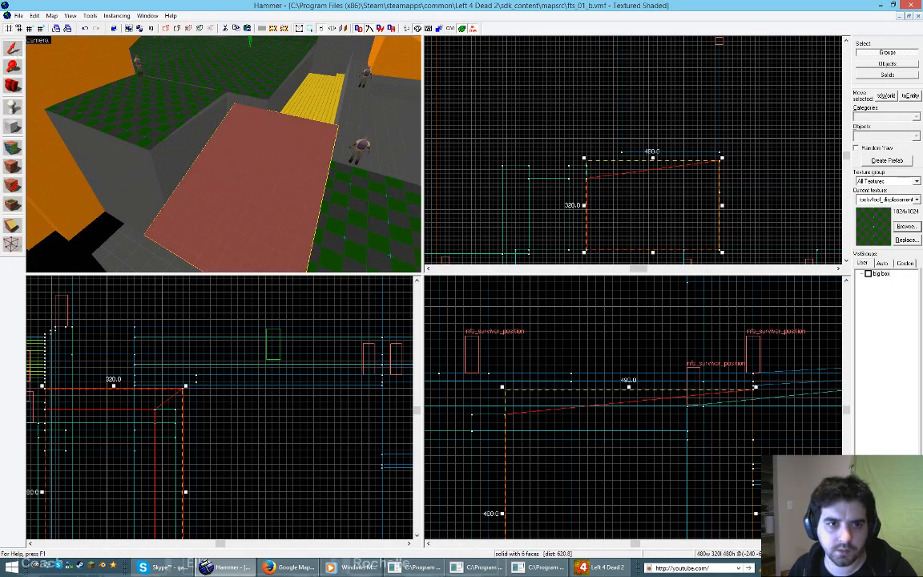
# Step: Examine the sloped driveway block and its junctions with the lower blocks and displaced ground from several angles in the 3D view
pyautogui.press('z')
pyautogui.press('w')
pyautogui.press('a')
pyautogui.press('s')
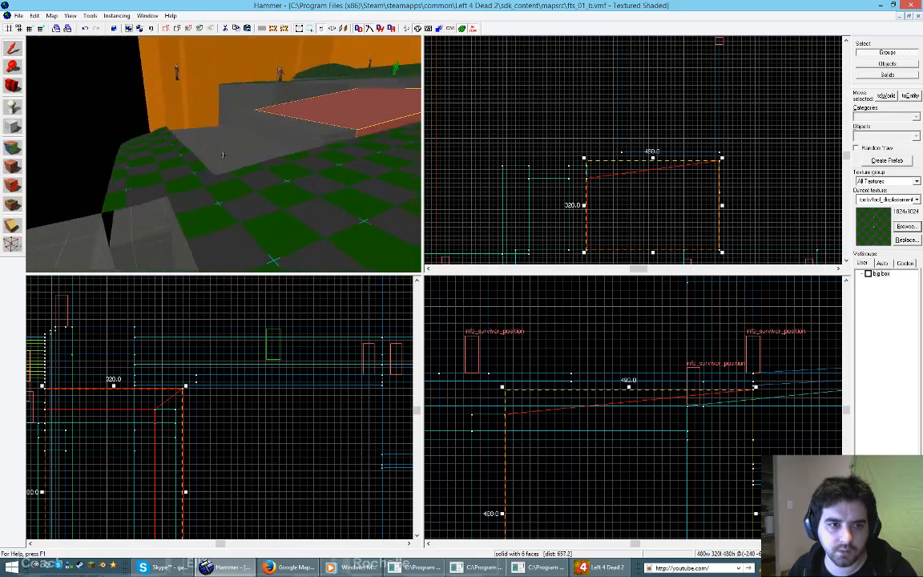
pyautogui.press('w')
pyautogui.press('s')
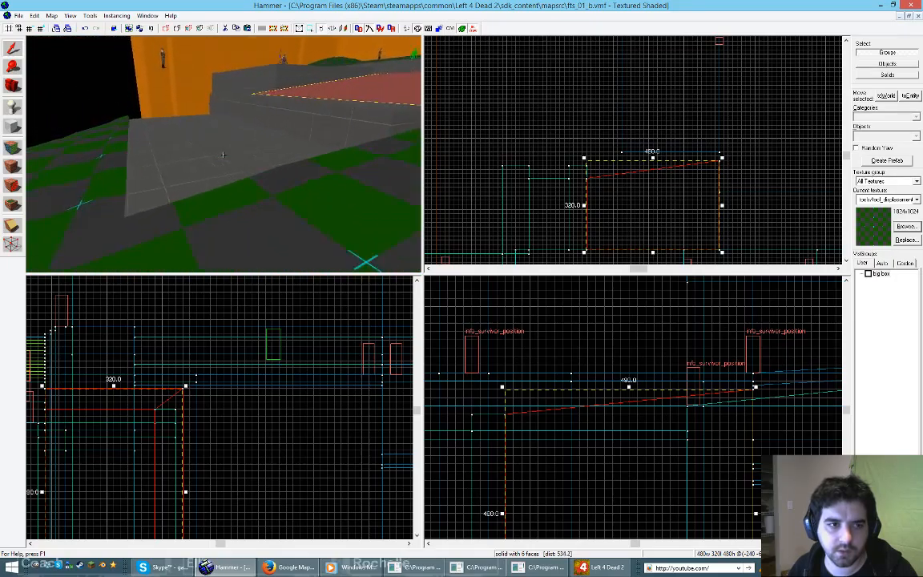
pyautogui.press('w')
pyautogui.press('s')
pyautogui.press('w')
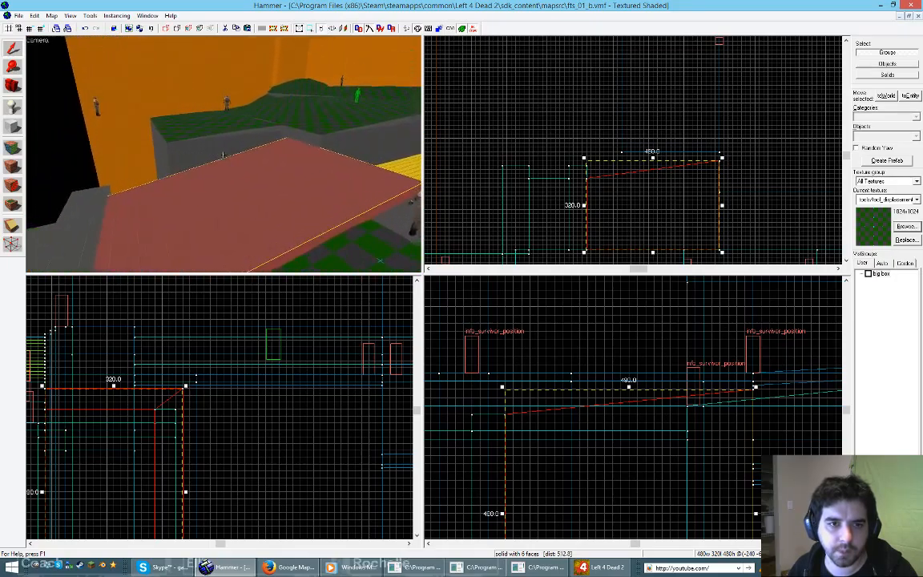
pyautogui.press('z')
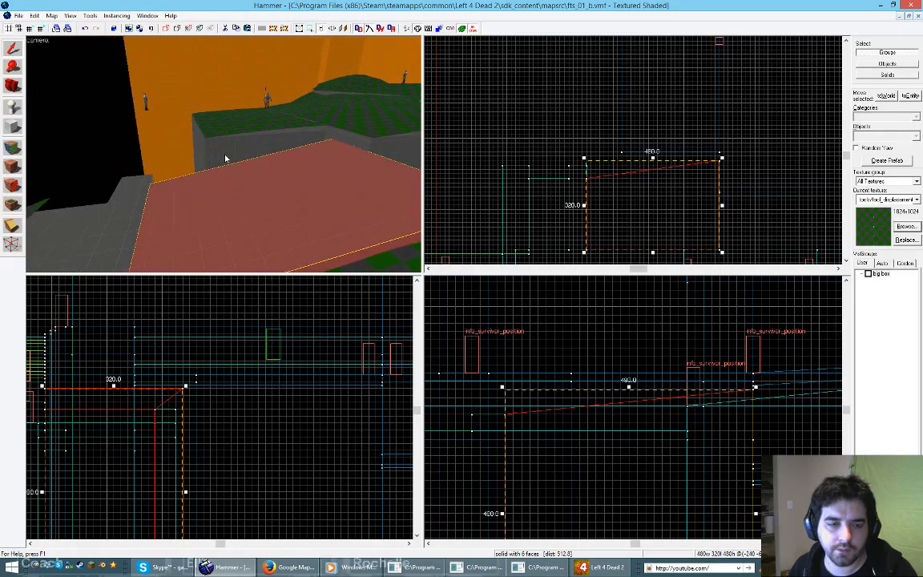
pyautogui.press('z')
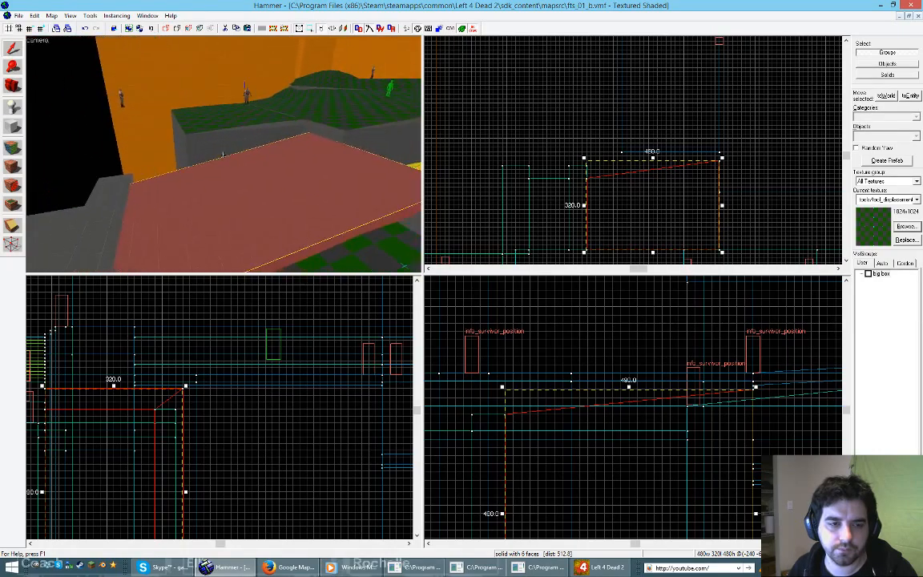
pyautogui.press('a')
pyautogui.press('d')
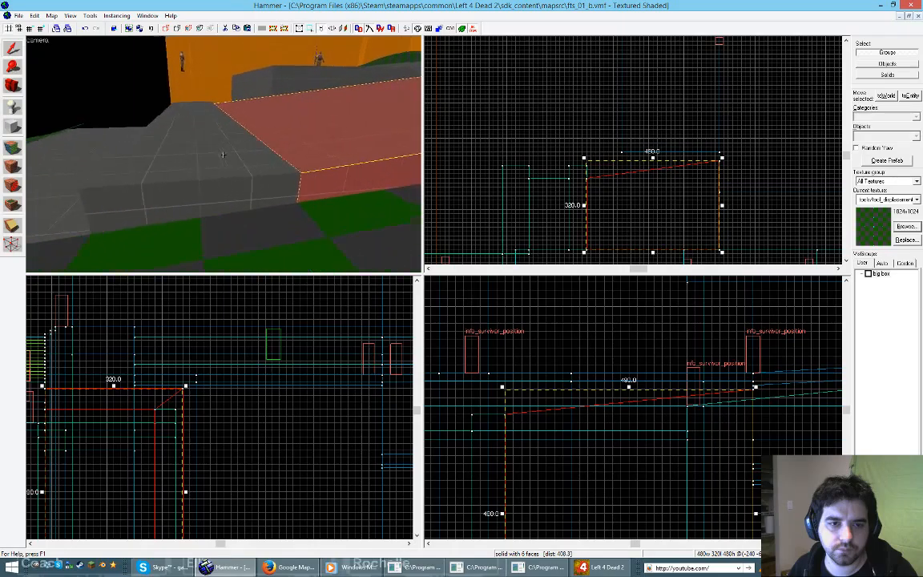
pyautogui.press('s')
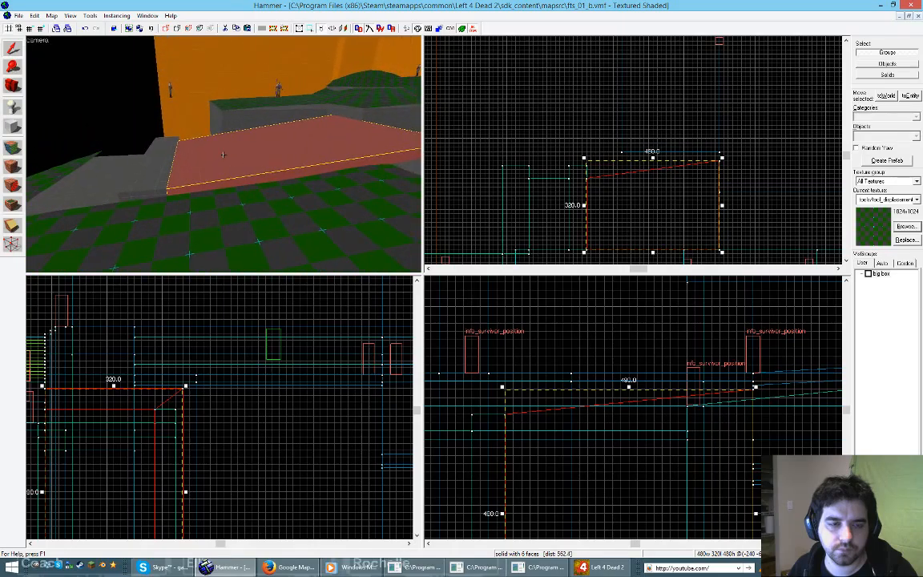
pyautogui.press('w')
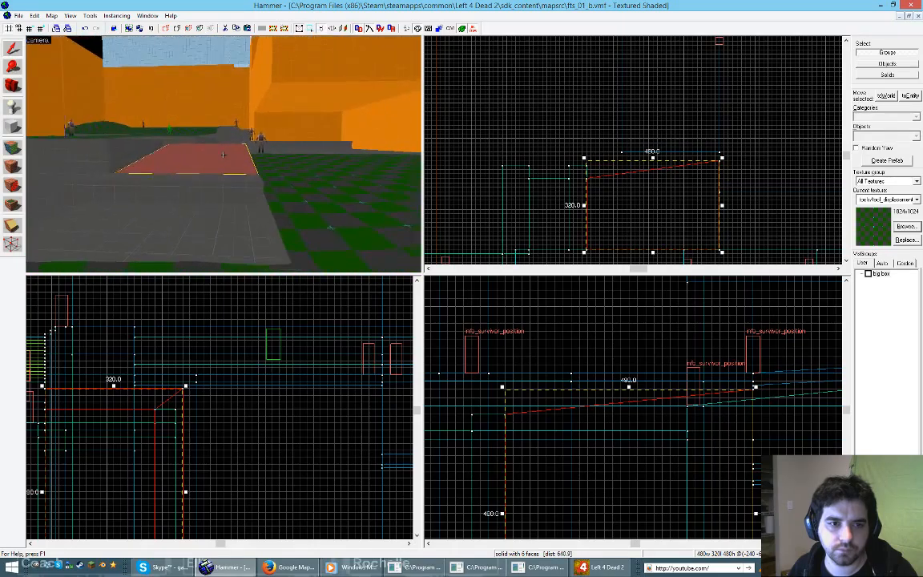
pyautogui.press('s')
pyautogui.press('w')
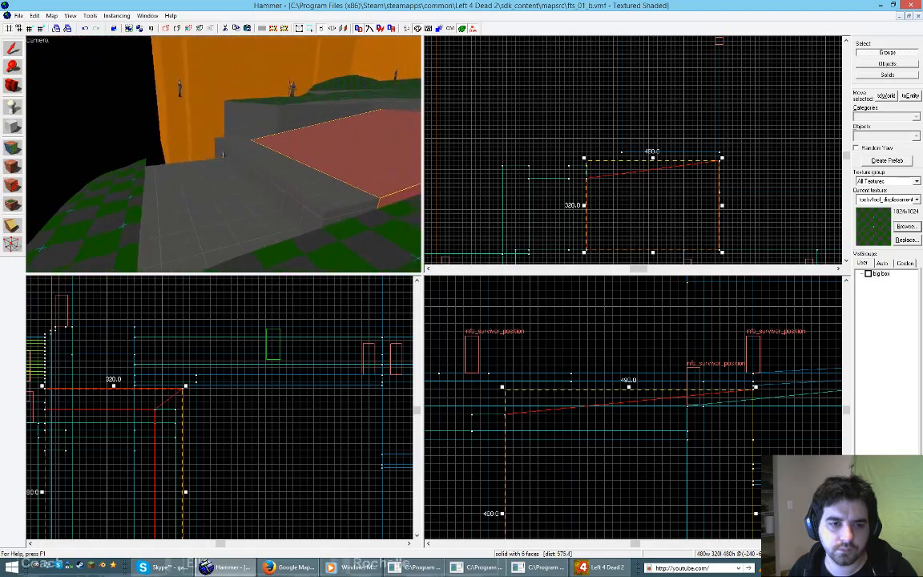
pyautogui.press('d')
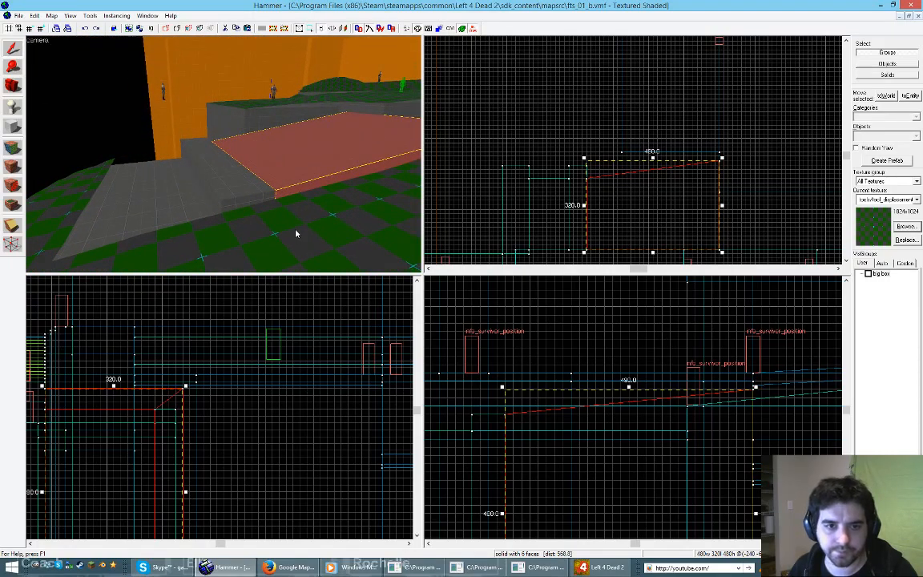
# Step: Undo the driveway block's slope and raise its whole top so the block is 464 units high
pyautogui.hotkey('ctrl', 'z')
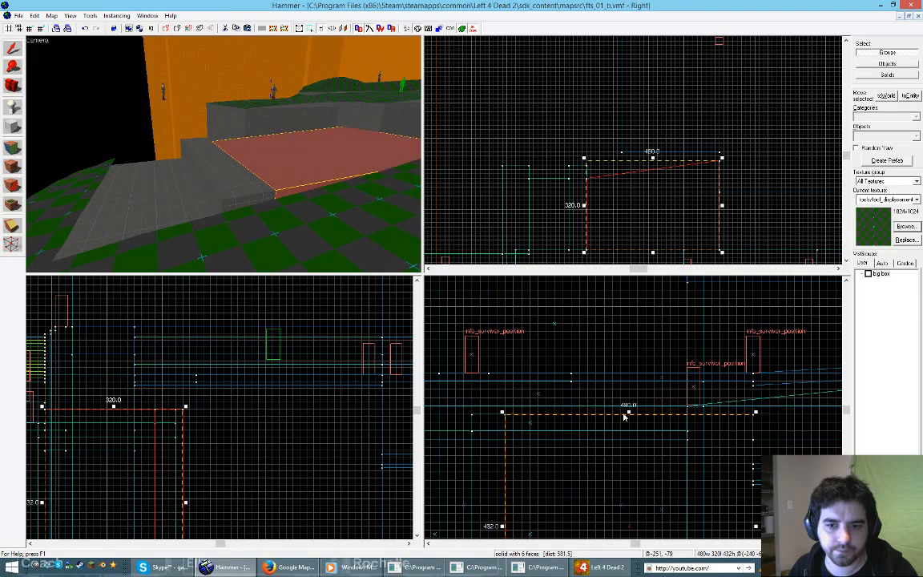
pyautogui.moveTo(629, 413); pyautogui.dragTo(629, 396)
pyautogui.press('d')
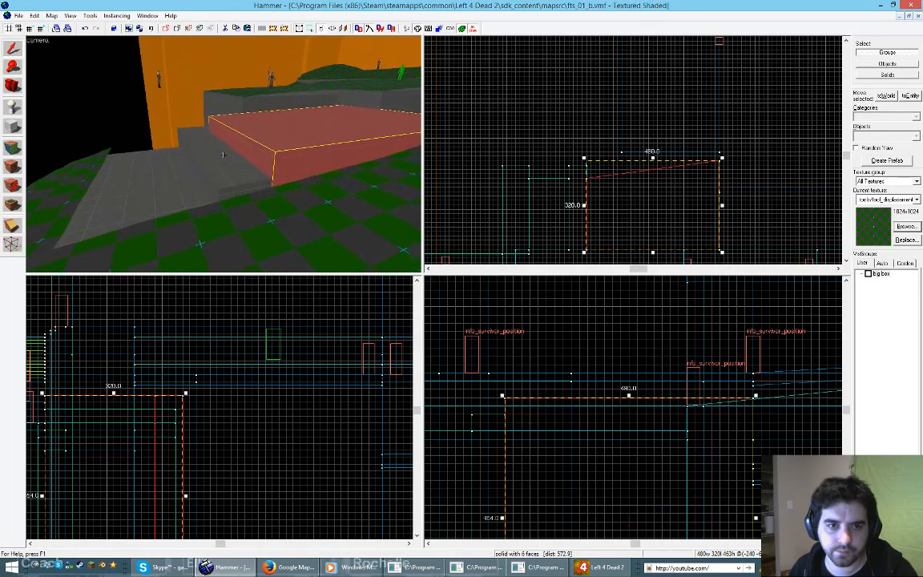
pyautogui.press('w')
pyautogui.press('z')
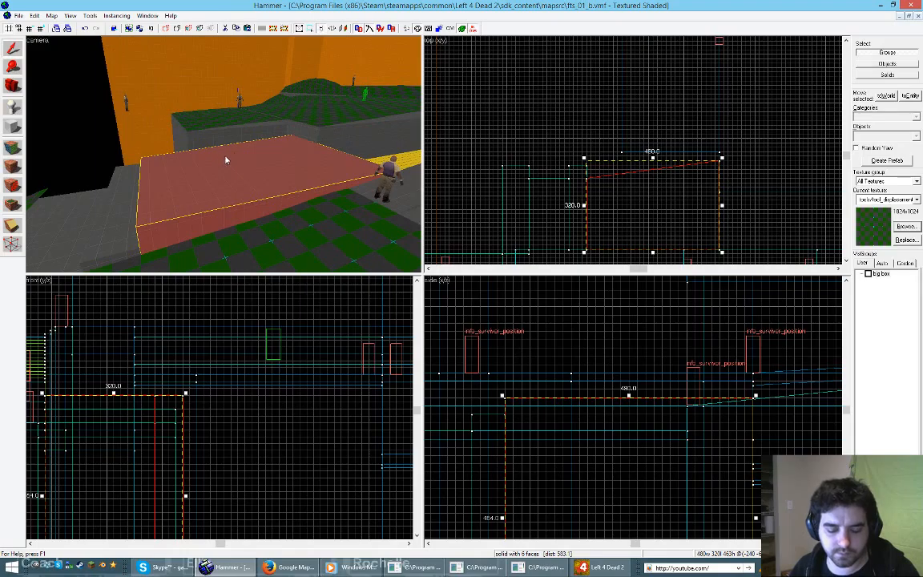
# Step: Lift the driveway block's top vertices beside the yellow block to slope it up to 496 units high, and clear the selection
pyautogui.hotkey('shift', 'v')
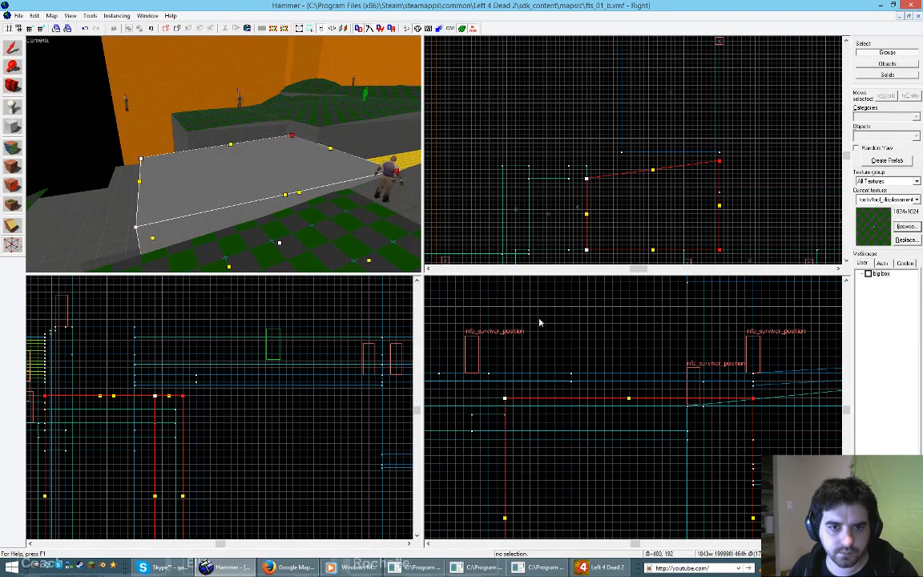
pyautogui.moveTo(632, 399); pyautogui.dragTo(577, 371)
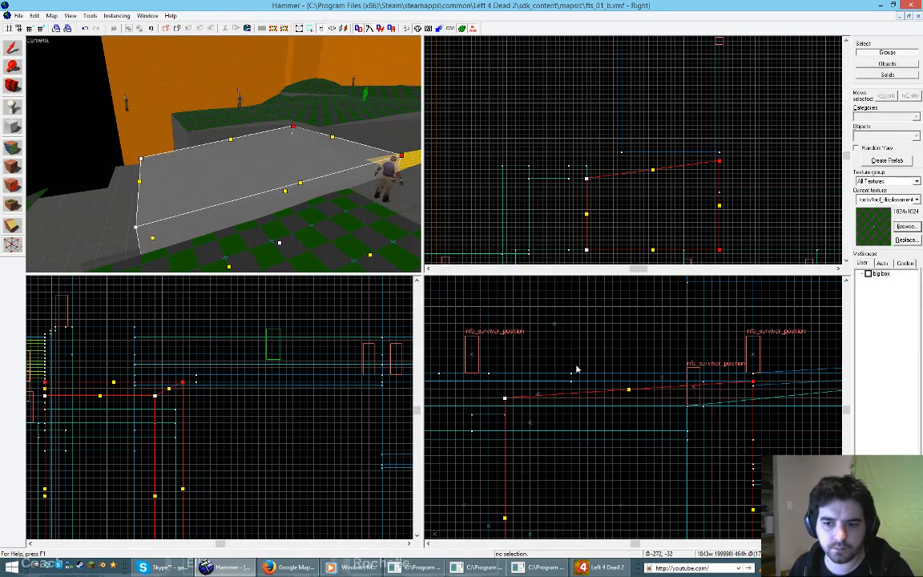
pyautogui.click(12, 48)
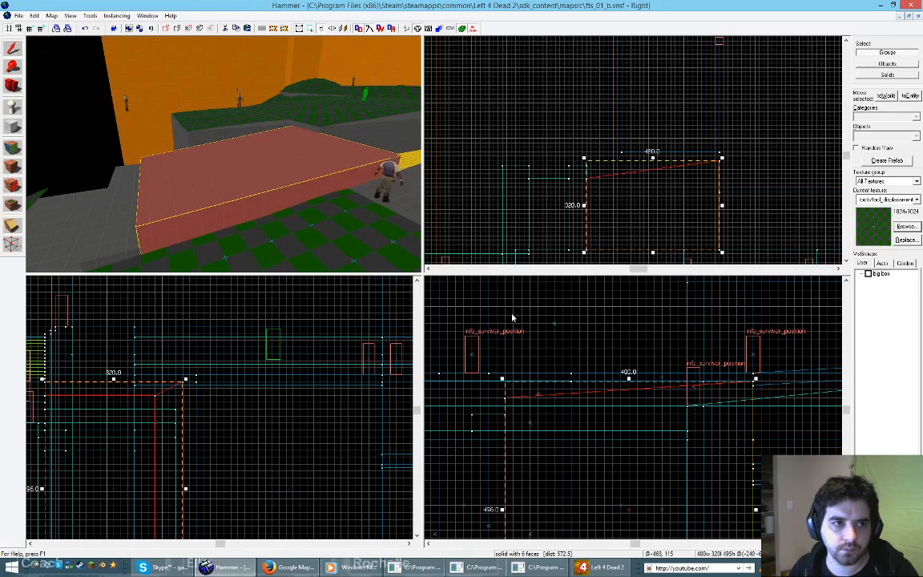
pyautogui.click(536, 319)
# Step: Inspect the newly sloped driveway and the stepped blocks below it from several angles in the 3D view
pyautogui.scroll(3, 222, 155)
pyautogui.press('w')
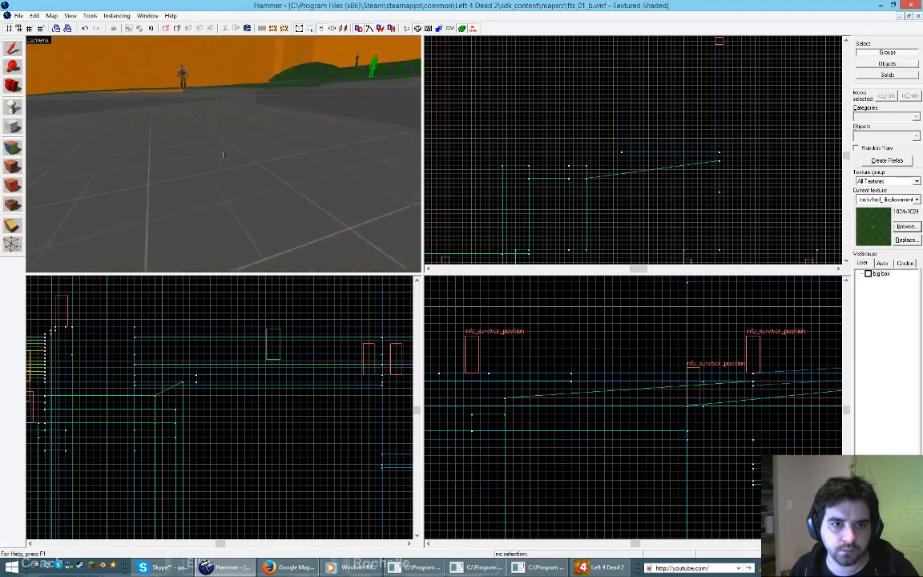
pyautogui.press('s')
pyautogui.press('a')
pyautogui.press('w')
pyautogui.press('w')
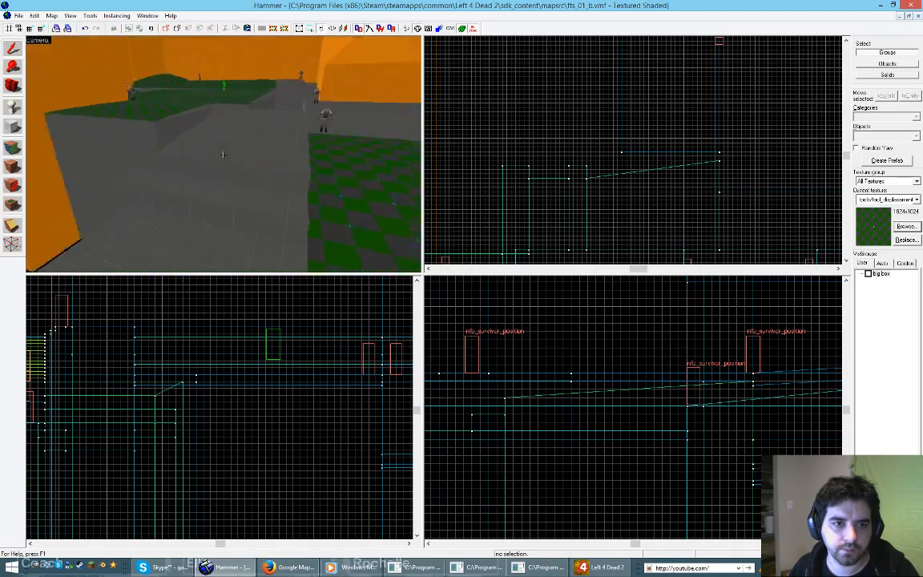
pyautogui.press('s')
pyautogui.press('d')
pyautogui.press('d')
pyautogui.press('w')
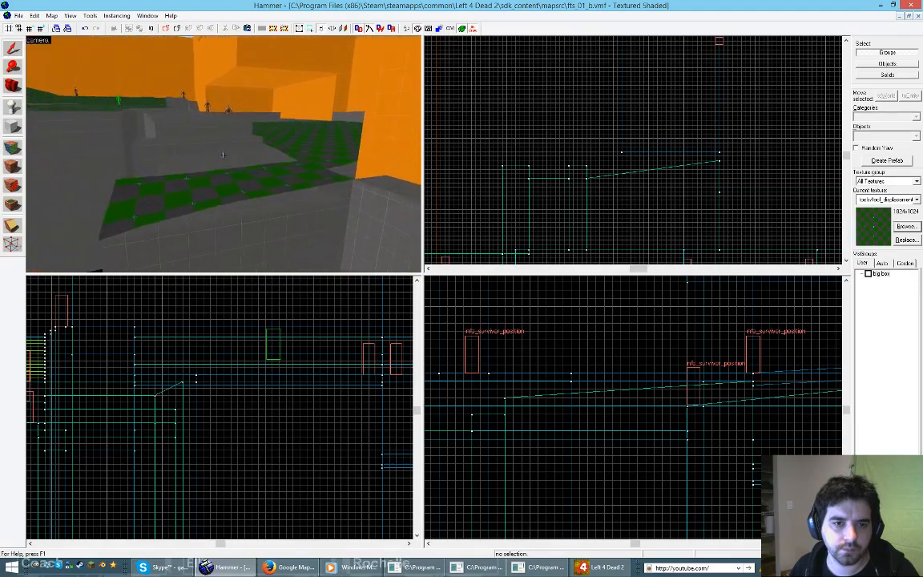
pyautogui.press('w')
pyautogui.press('s')
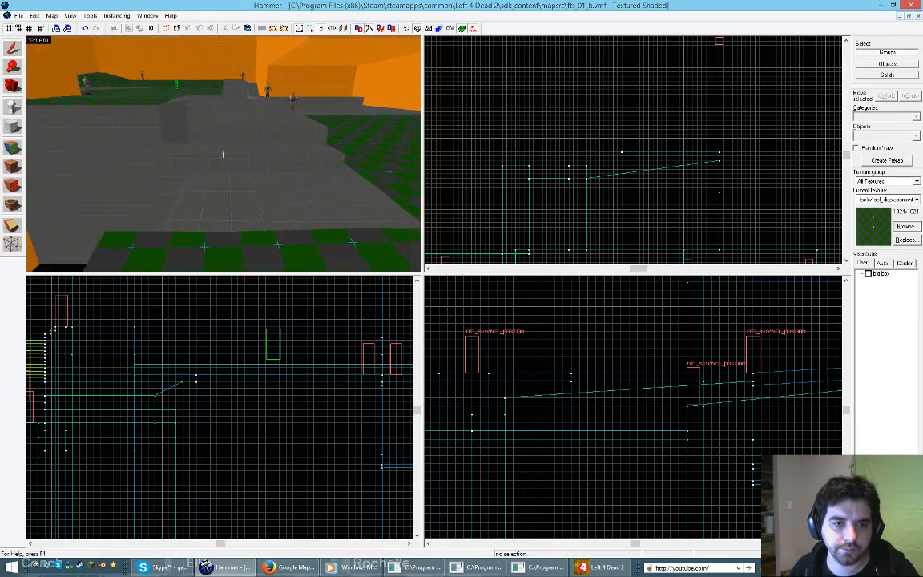
# Step: Switch to Google Maps in Firefox and open Street View on the driveway beside the blue recycling bins
pyautogui.click(296, 567)
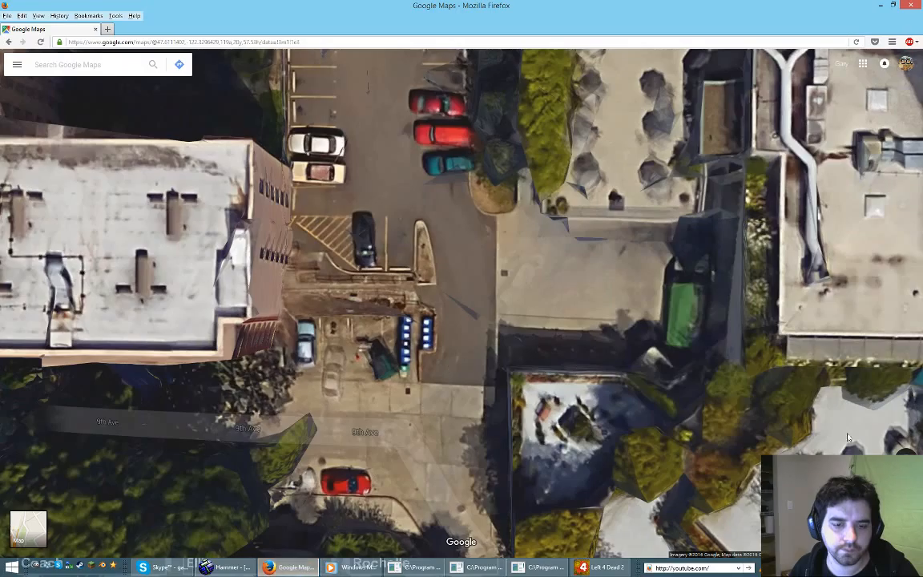
pyautogui.moveTo(906, 534); pyautogui.dragTo(422, 356)
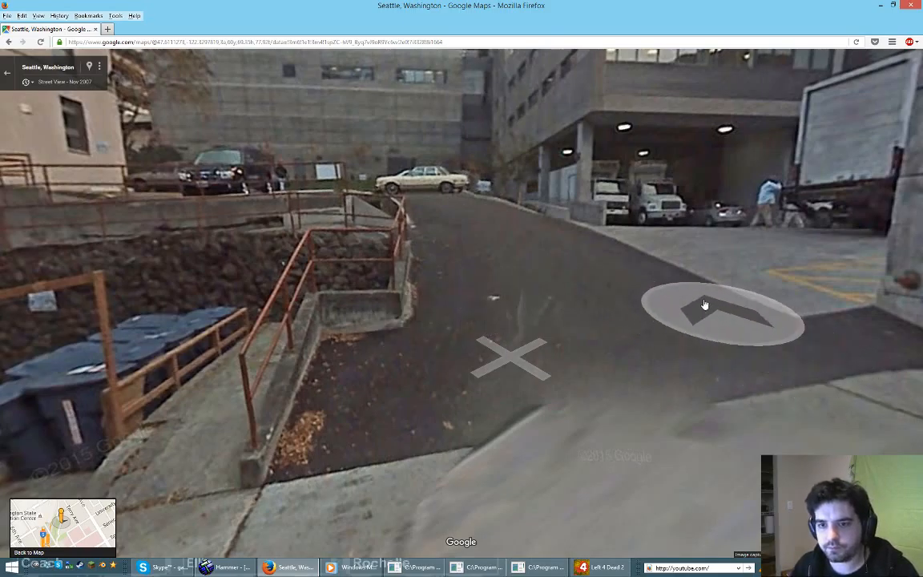
# Step: Switch back to Hammer and raise the top and bottom of the lower 144 by 256 driveway block, making it 32 units high
pyautogui.click(226, 568)
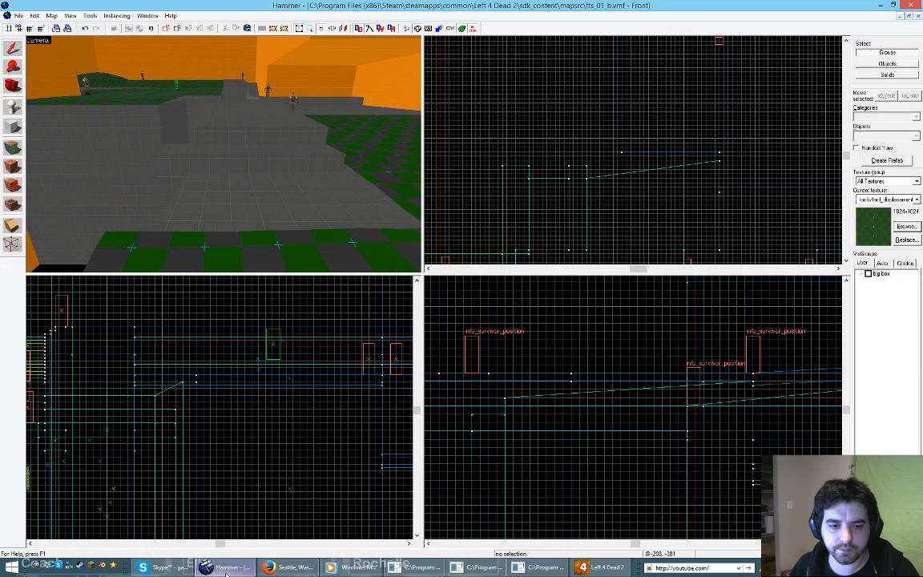
pyautogui.press('z')
pyautogui.press('d')
pyautogui.press('z')
pyautogui.click(229, 195)
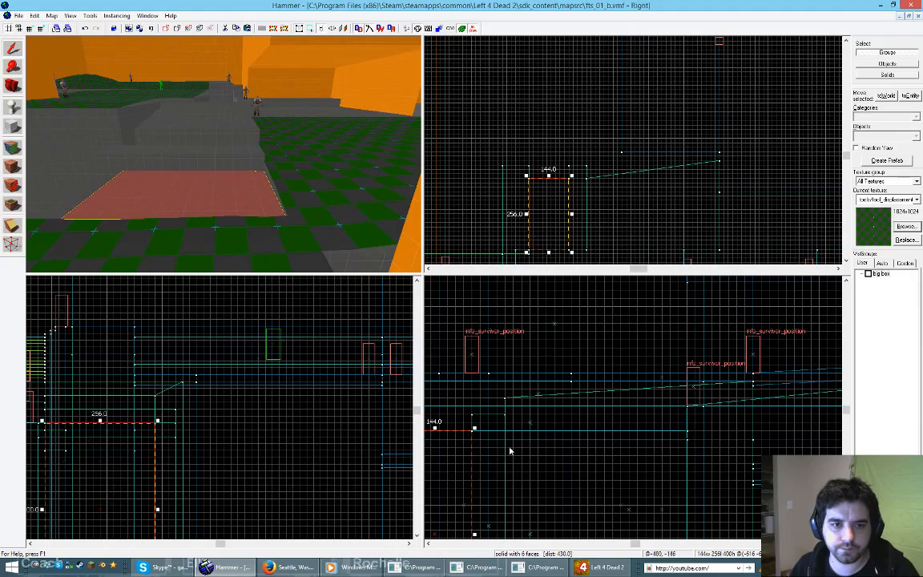
pyautogui.scroll(-3, 513, 448)
pyautogui.scroll(3, 520, 445)
pyautogui.moveTo(550, 465); pyautogui.dragTo(550, 447)
pyautogui.scroll(-2, 504, 368)
pyautogui.moveTo(533, 517); pyautogui.dragTo(532, 398)
pyautogui.scroll(2, 516, 386)
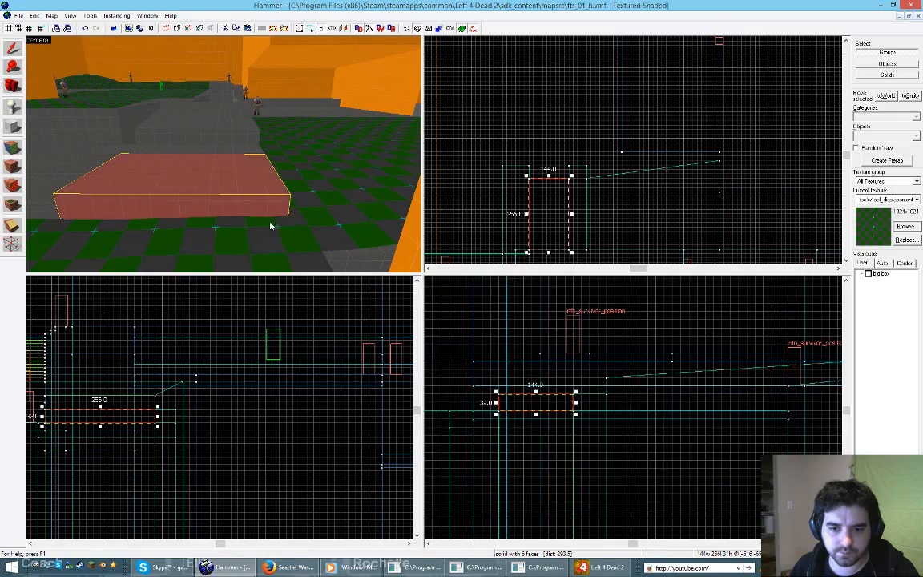
pyautogui.click(298, 191)
pyautogui.click(246, 184)
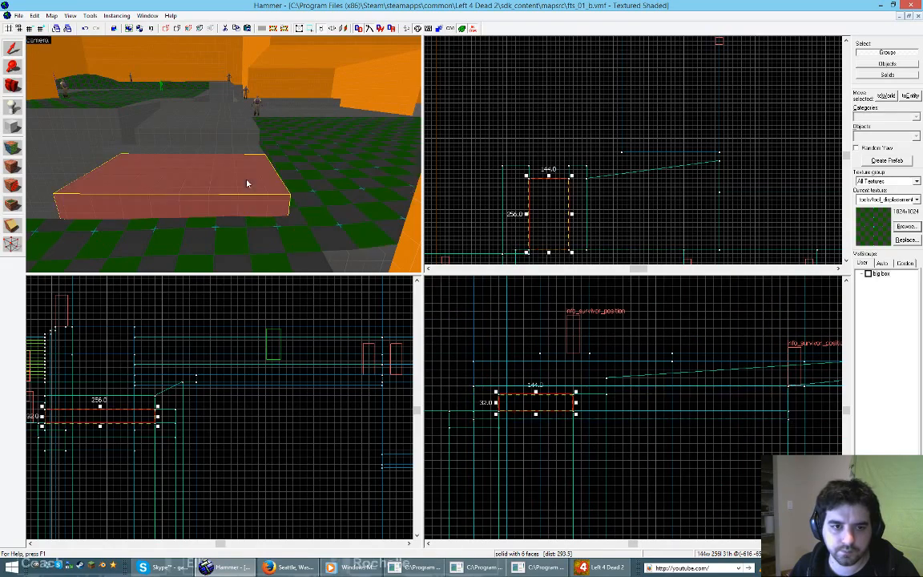
pyautogui.hotkey('shift', 'a')
pyautogui.click(328, 200)
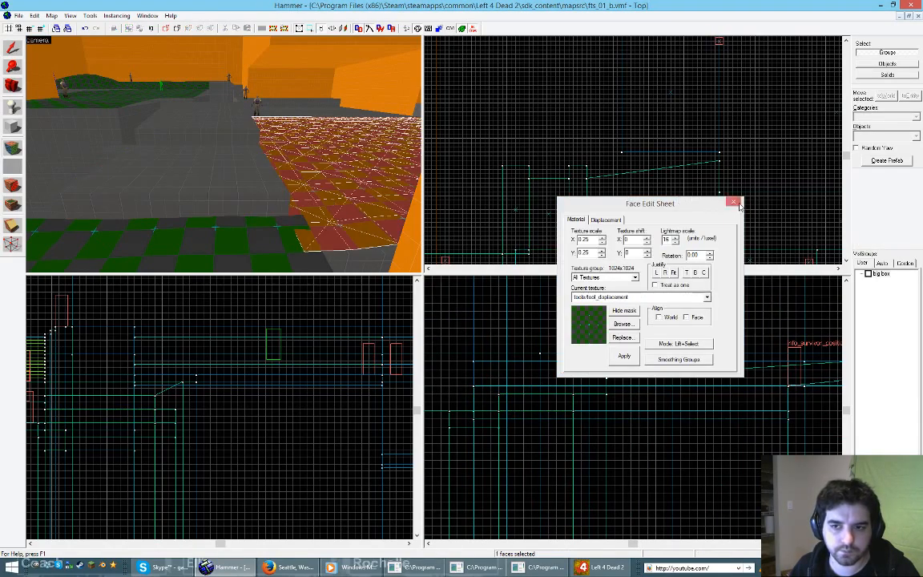
pyautogui.click(737, 202)
pyautogui.press('z')
pyautogui.press('z')
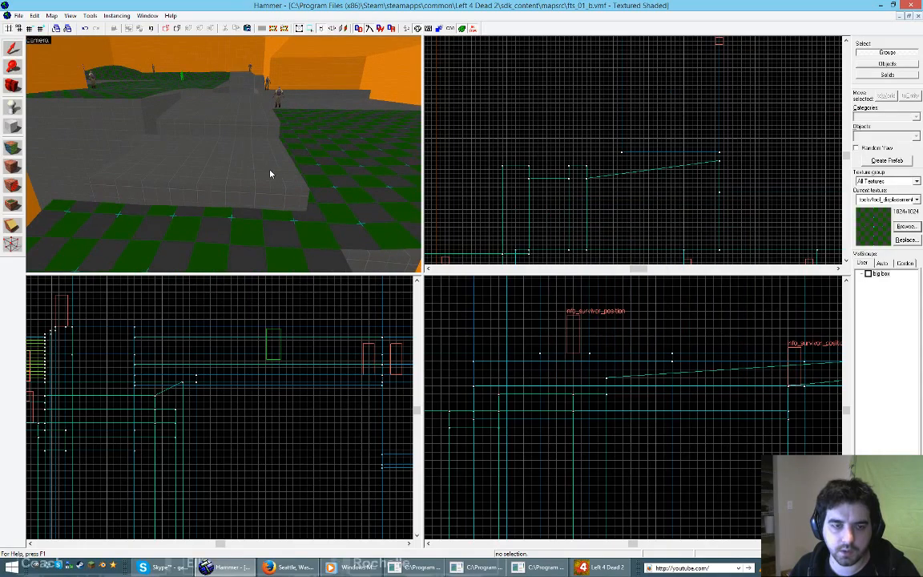
# Step: Start face editing and select the top face of the 32-unit-high driveway block
pyautogui.hotkey('shift', 'a')
pyautogui.click(329, 173)
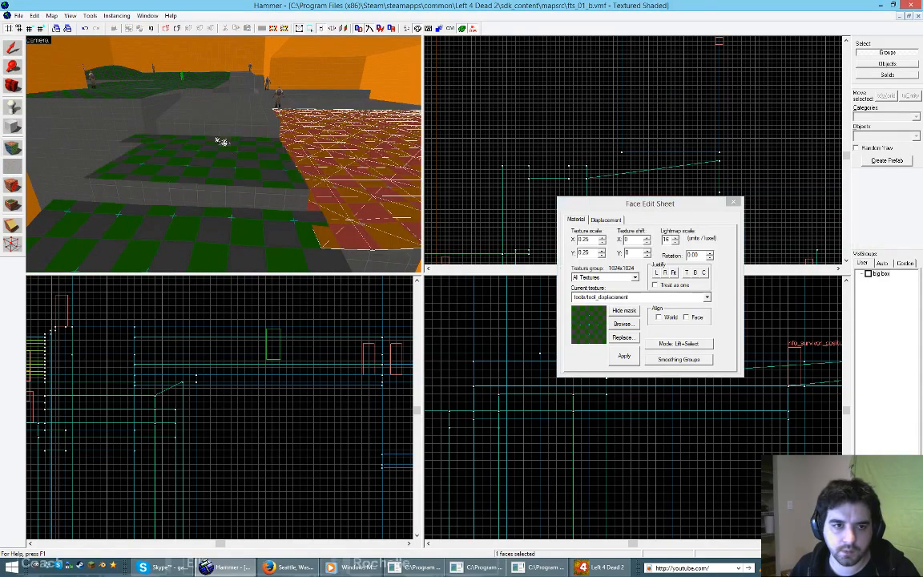
pyautogui.press('z')
pyautogui.press('s')
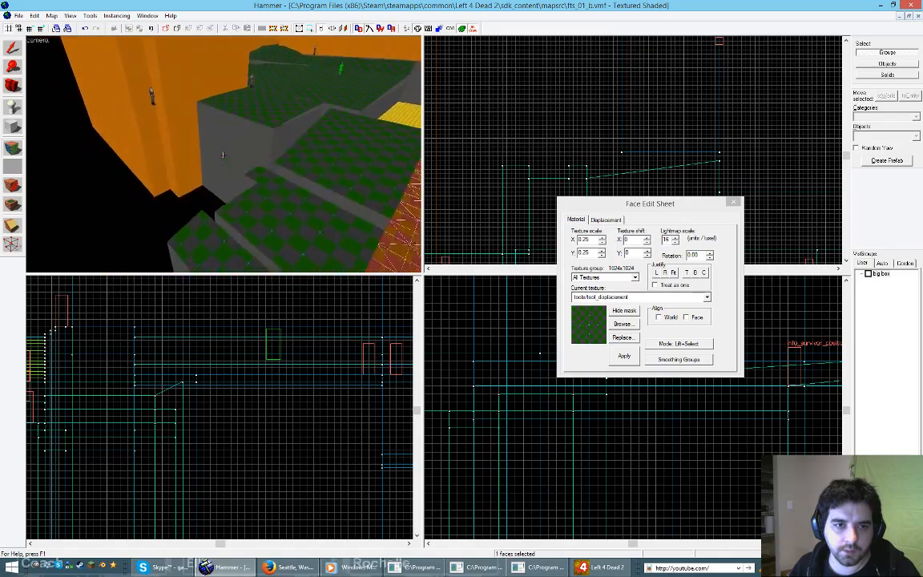
pyautogui.press('z')
pyautogui.click(283, 217)
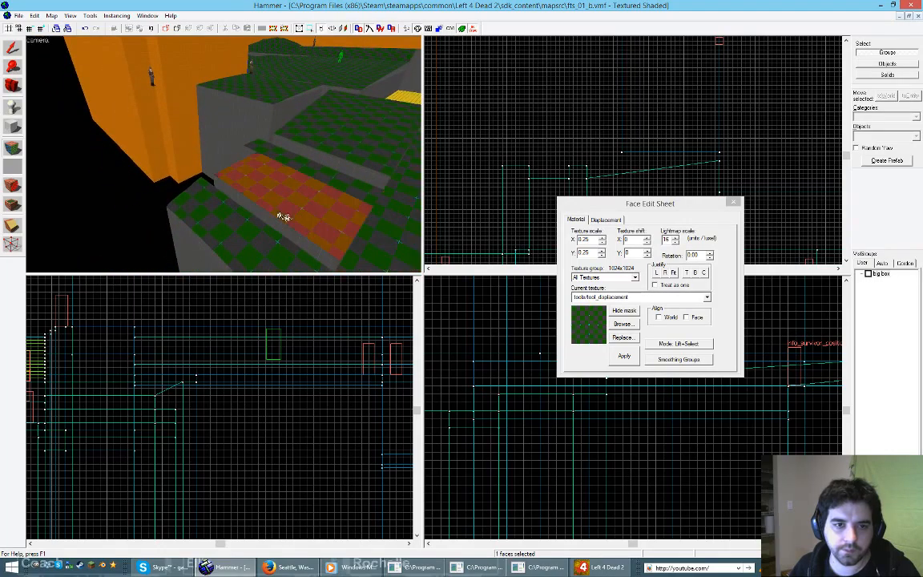
# Step: Close the face settings and select the 144 x 256 x 32 block behind the front displacement
pyautogui.click(733, 203)
pyautogui.press('z')
pyautogui.press('w')
pyautogui.press('z')
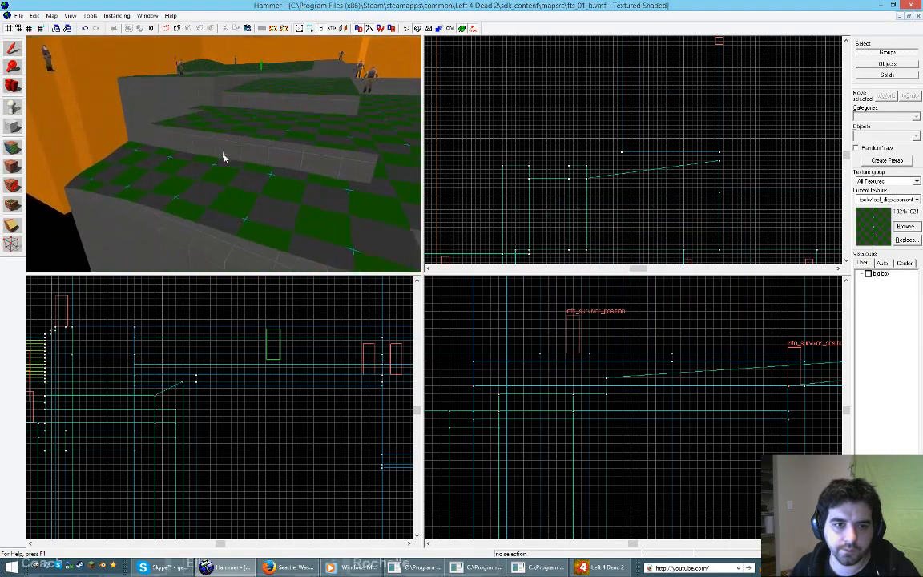
pyautogui.click(280, 164)
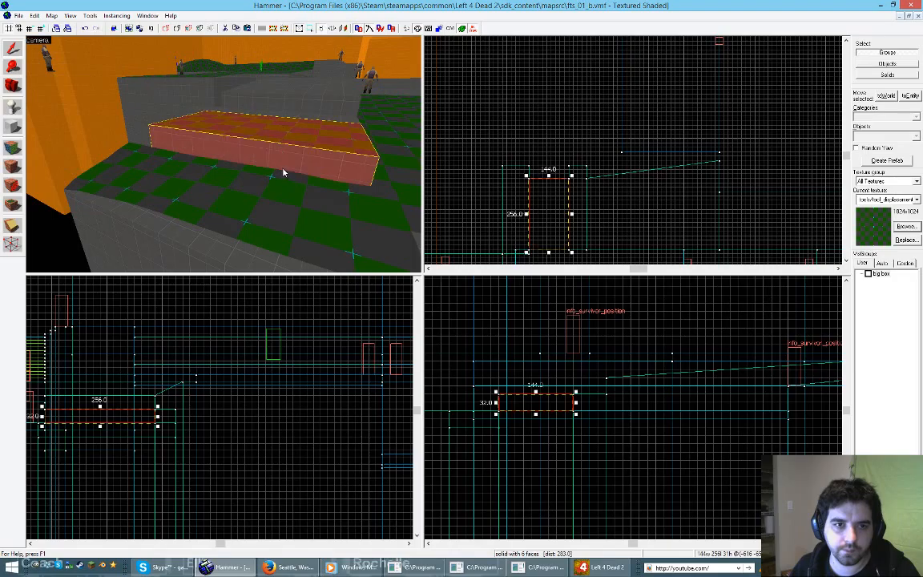
# Step: Undo the block's recent texture and position changes, and redo them
pyautogui.hotkey('ctrl', 'z')
pyautogui.hotkey('ctrl', 'z')
pyautogui.click(299, 137)
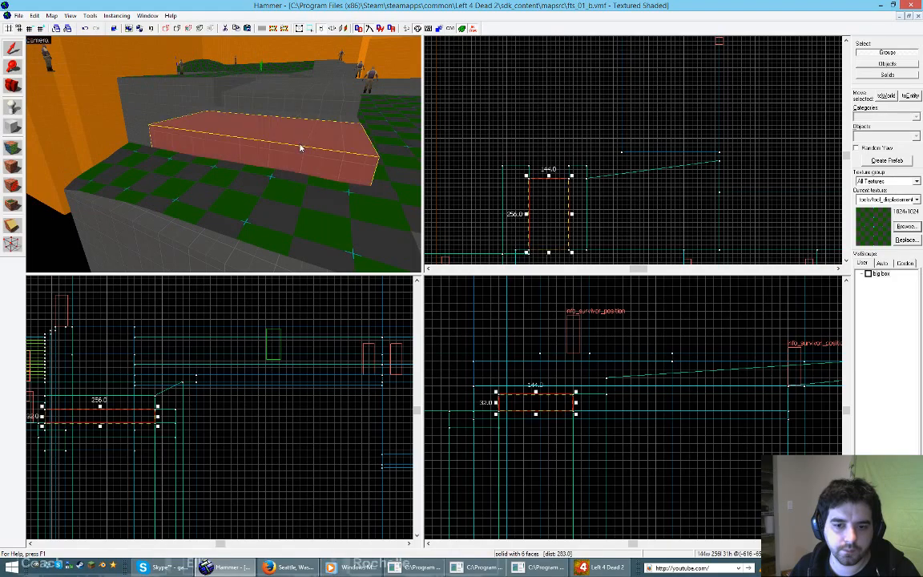
pyautogui.hotkey('ctrl', 'z')
pyautogui.hotkey('ctrl', 'z')
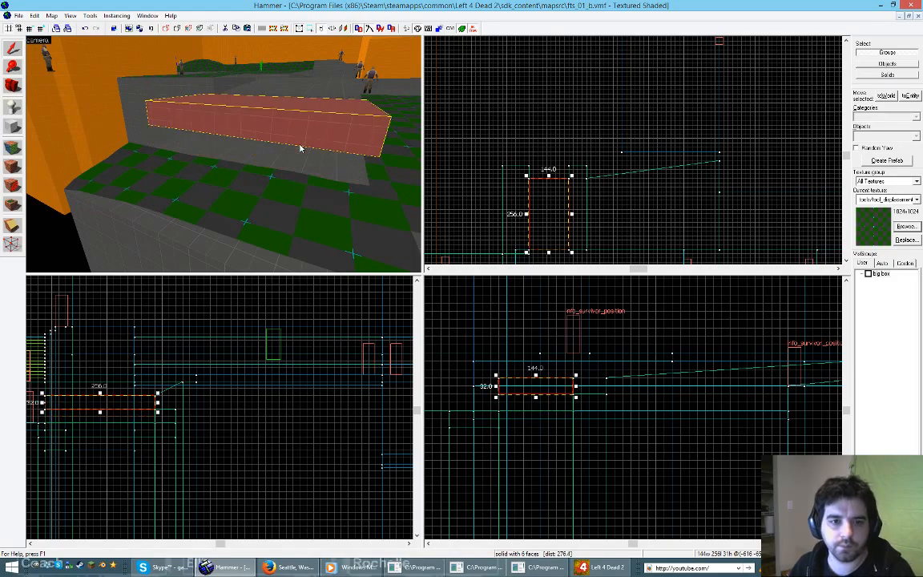
pyautogui.hotkey('ctrl', 'y')
pyautogui.hotkey('ctrl', 'y')
# Step: Create a displacement with power 3 on the top face of the block behind the front displacement
pyautogui.hotkey('shift', 'a')
pyautogui.click(265, 186)
pyautogui.rightClick(289, 139)
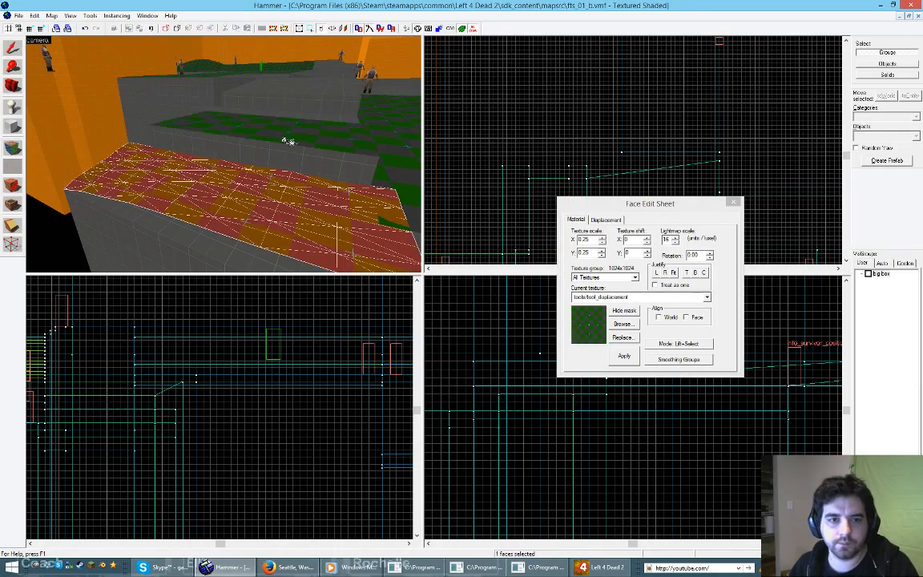
pyautogui.click(289, 140)
pyautogui.click(610, 220)
pyautogui.click(585, 269)
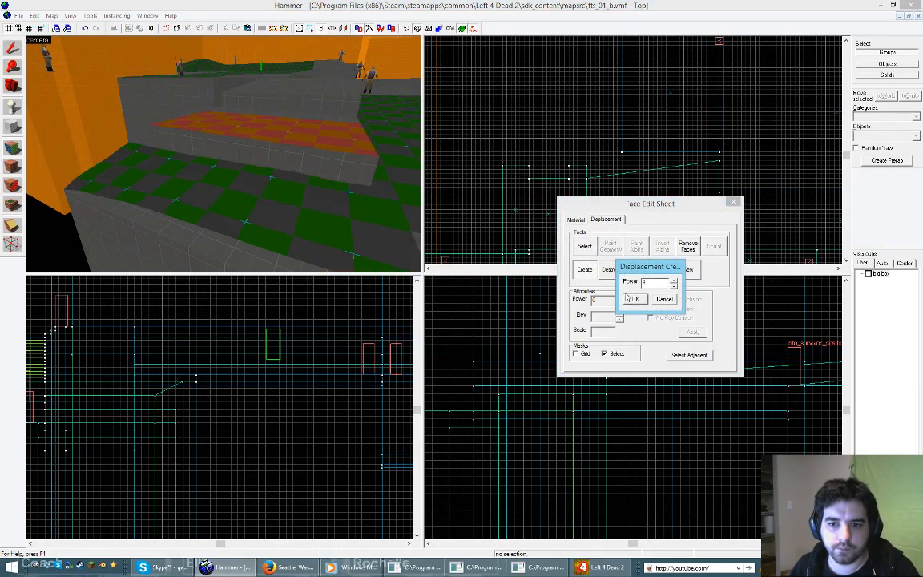
pyautogui.press('Return')
pyautogui.click(734, 203)
# Step: Lower the new displacement block partly into the block underneath it
pyautogui.click(322, 138)
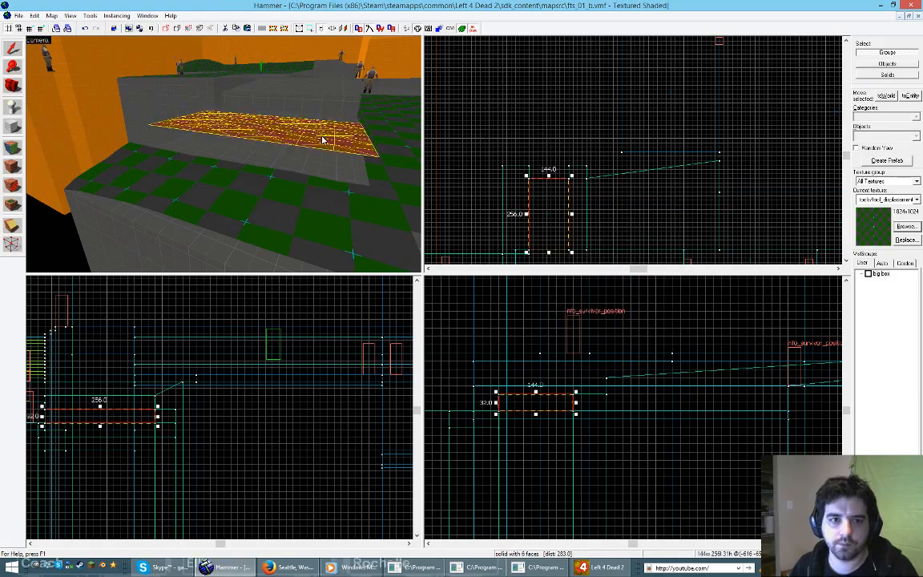
pyautogui.hotkey('shift', 'a')
pyautogui.click(299, 159)
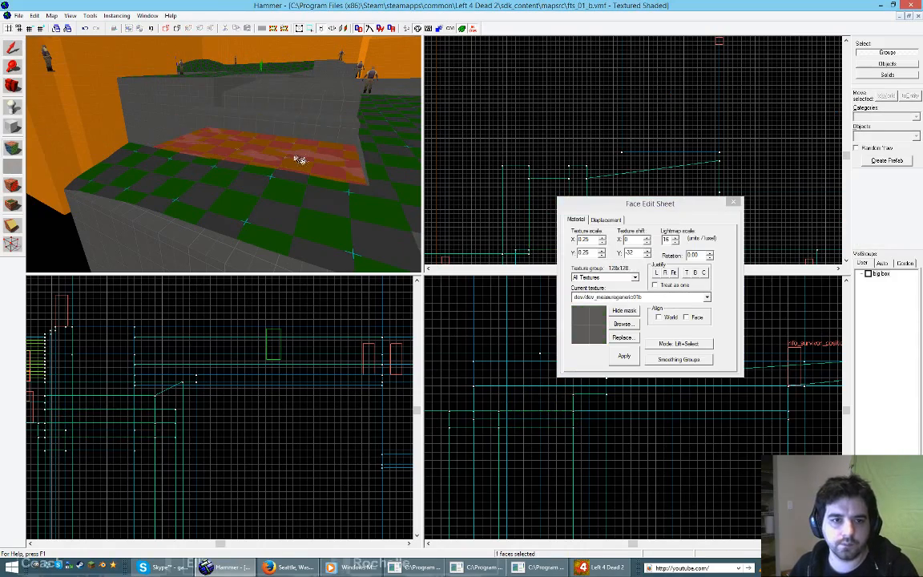
pyautogui.click(286, 173)
pyautogui.click(330, 169)
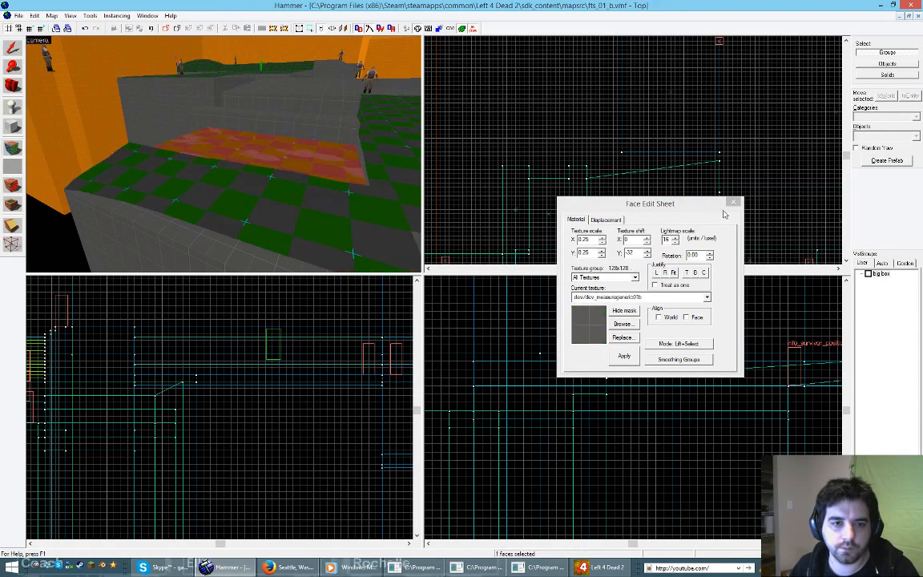
pyautogui.click(733, 203)
pyautogui.click(309, 160)
pyautogui.click(312, 159)
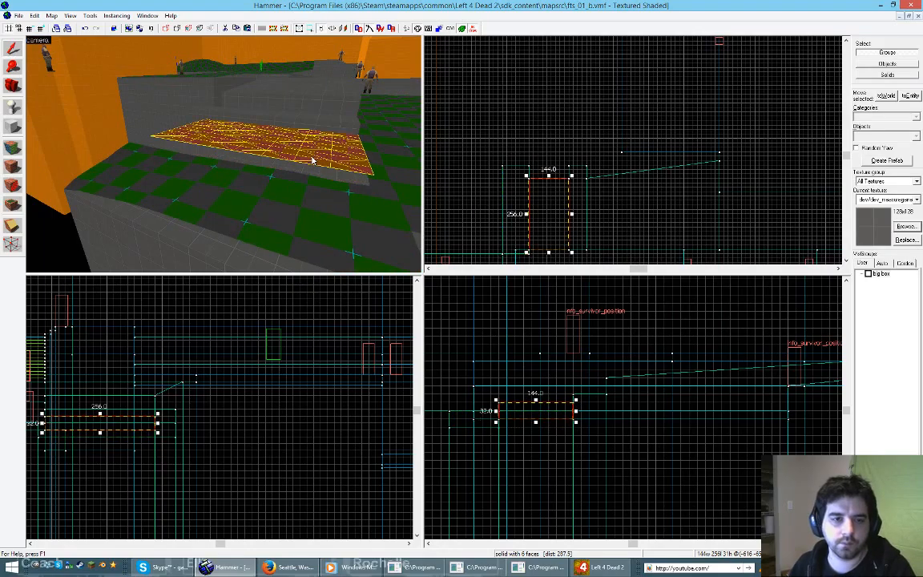
pyautogui.hotkey('shift', 'a')
pyautogui.click(606, 219)
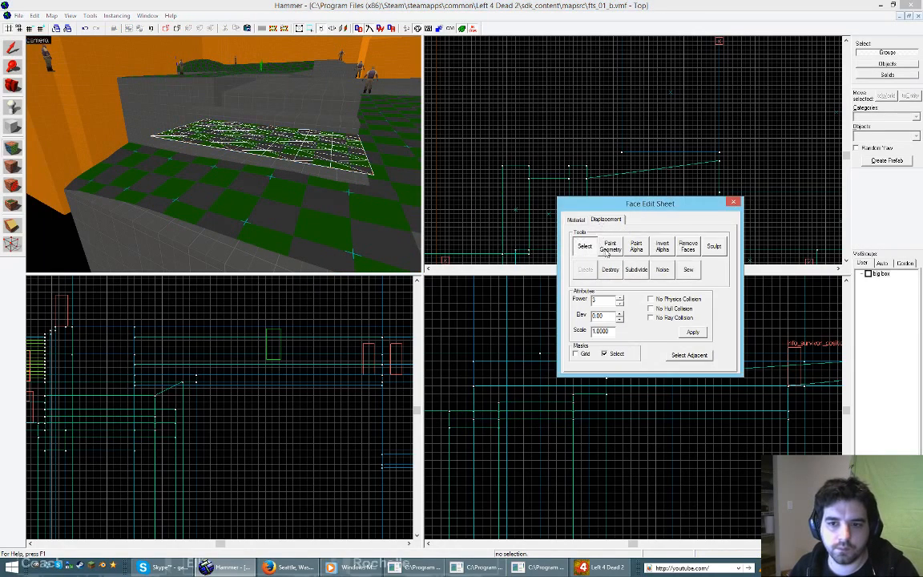
pyautogui.click(607, 250)
pyautogui.click(655, 195)
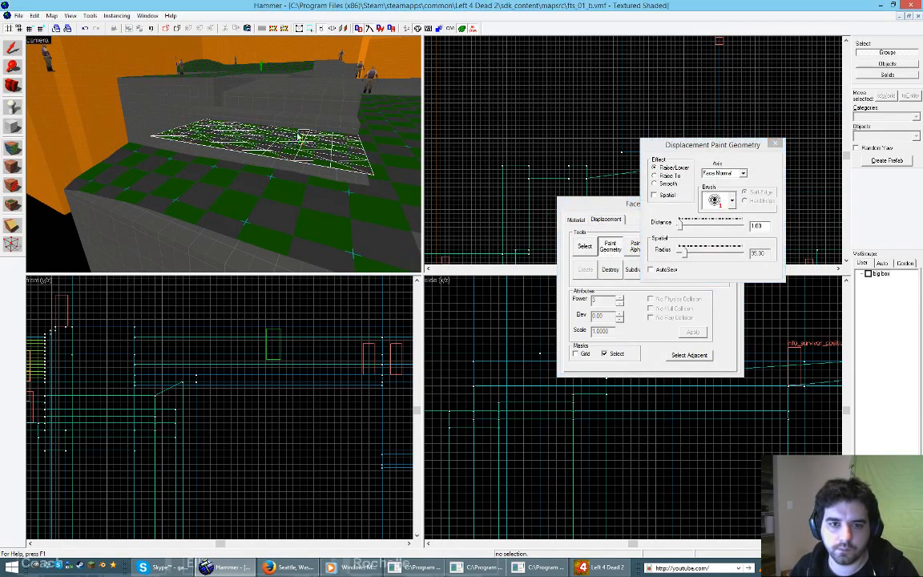
pyautogui.click(776, 145)
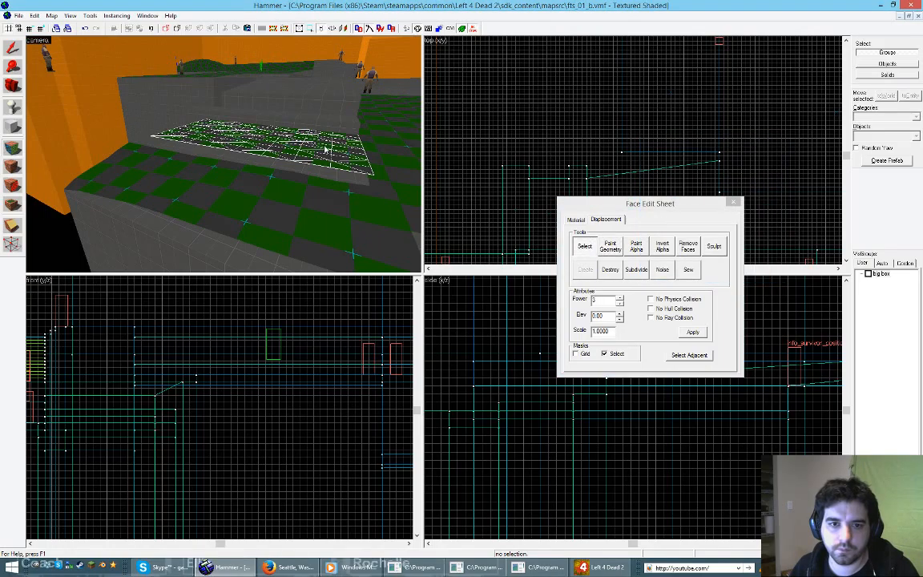
pyautogui.click(733, 203)
# Step: Lower the displacement block further, level with the top of the block underneath
pyautogui.click(313, 148)
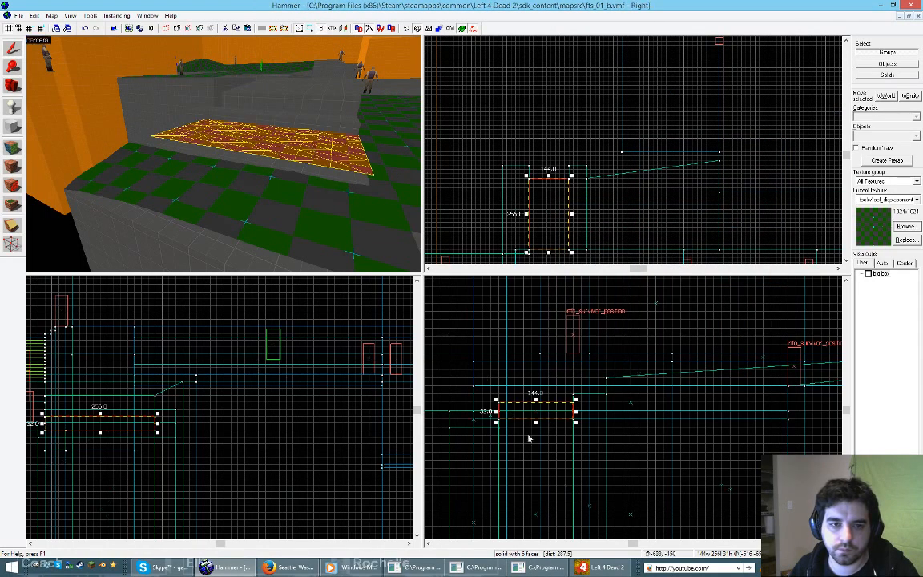
pyautogui.press('Down')
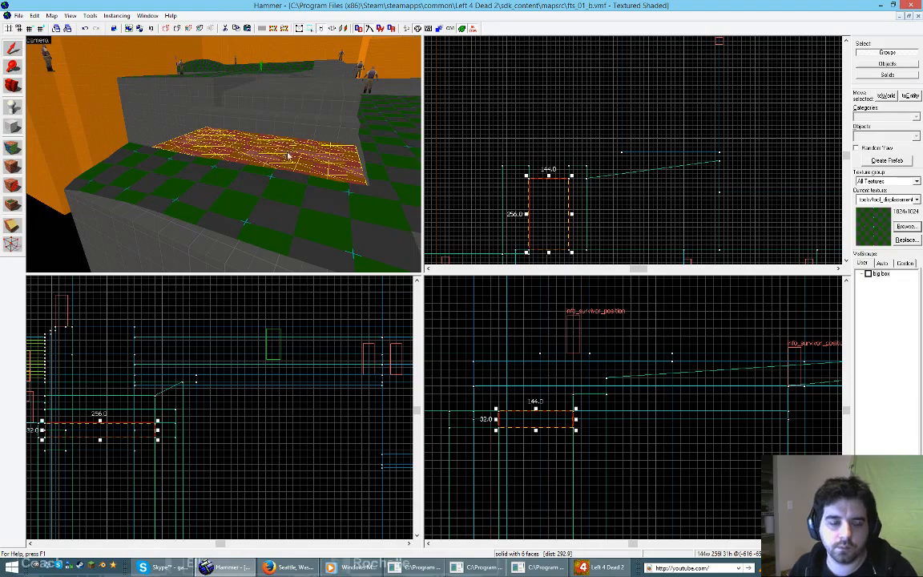
# Step: Select the lowered displacement surface for face editing and show its displacement tools
pyautogui.hotkey('shift', 'a')
pyautogui.click(344, 226)
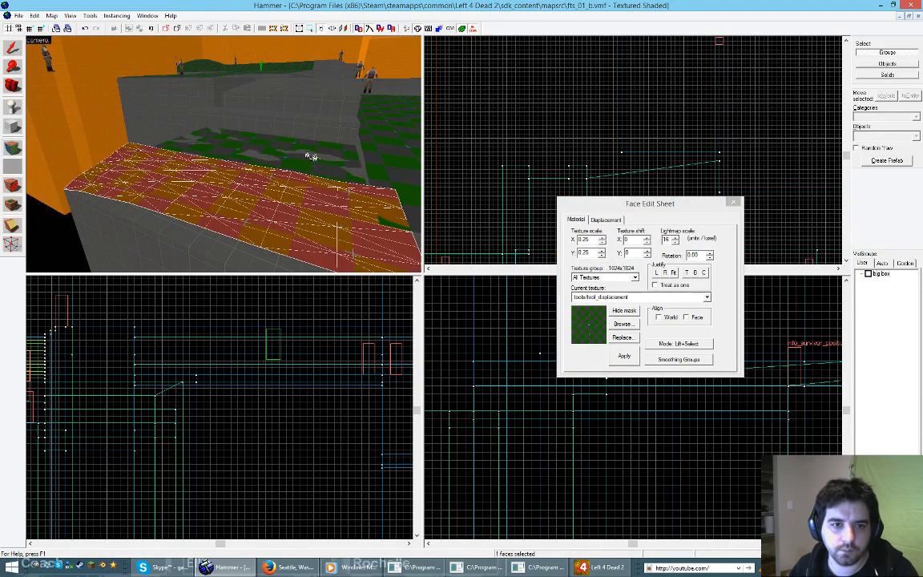
pyautogui.press('z')
pyautogui.press('w')
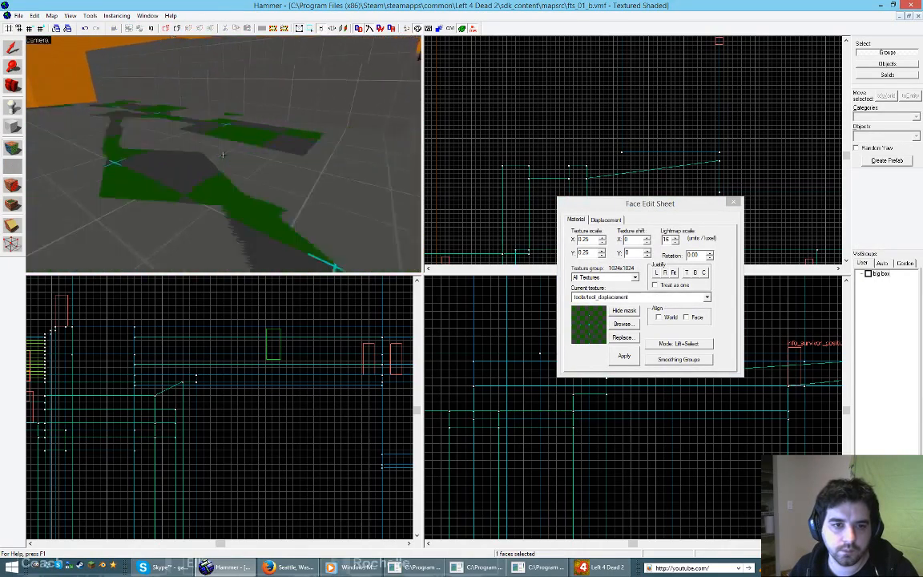
pyautogui.press('z')
pyautogui.click(201, 188)
pyautogui.press('z')
pyautogui.press('s')
pyautogui.press('d')
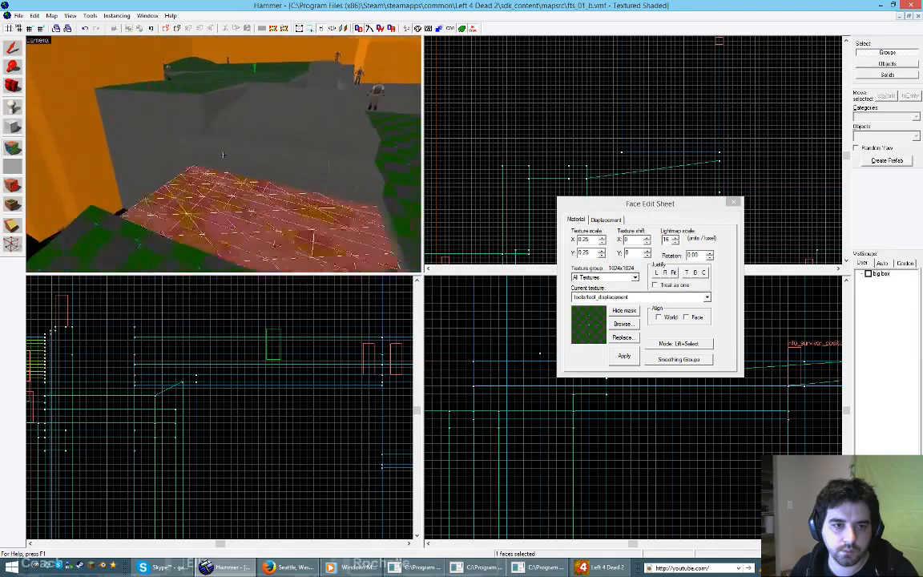
pyautogui.press('a')
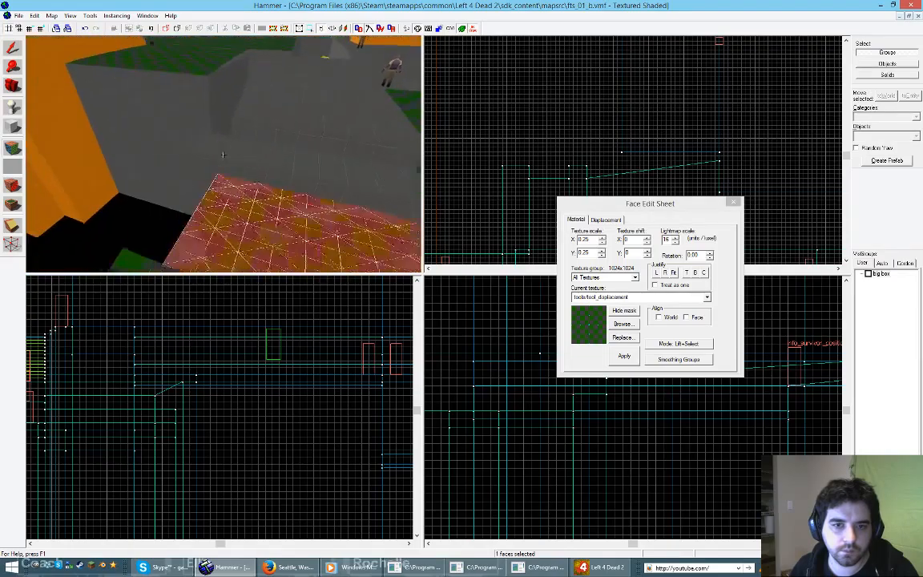
pyautogui.press('z')
pyautogui.click(612, 223)
pyautogui.click(606, 219)
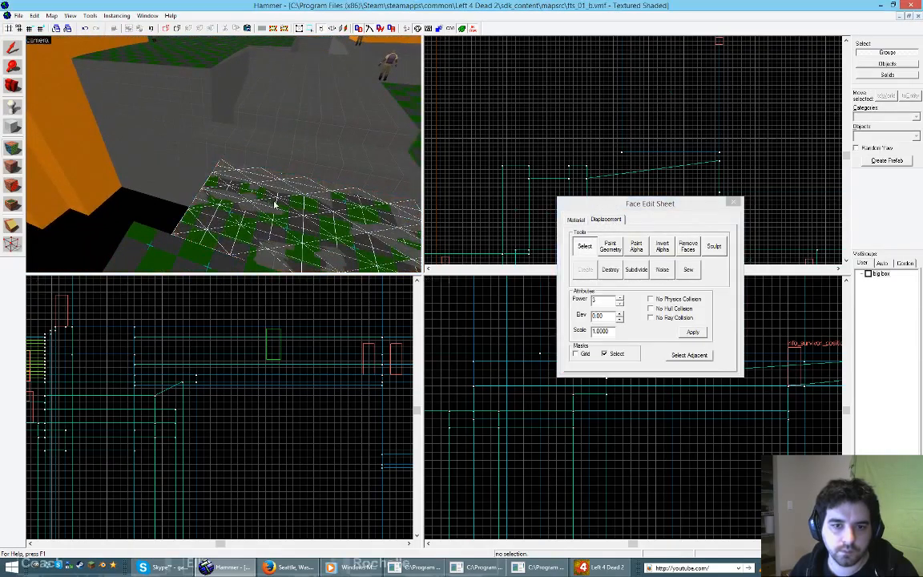
# Step: Start Paint Geometry on the selected displacement in a maximized 3D view, with Spatial turned off
pyautogui.hotkey('shift', 'z')
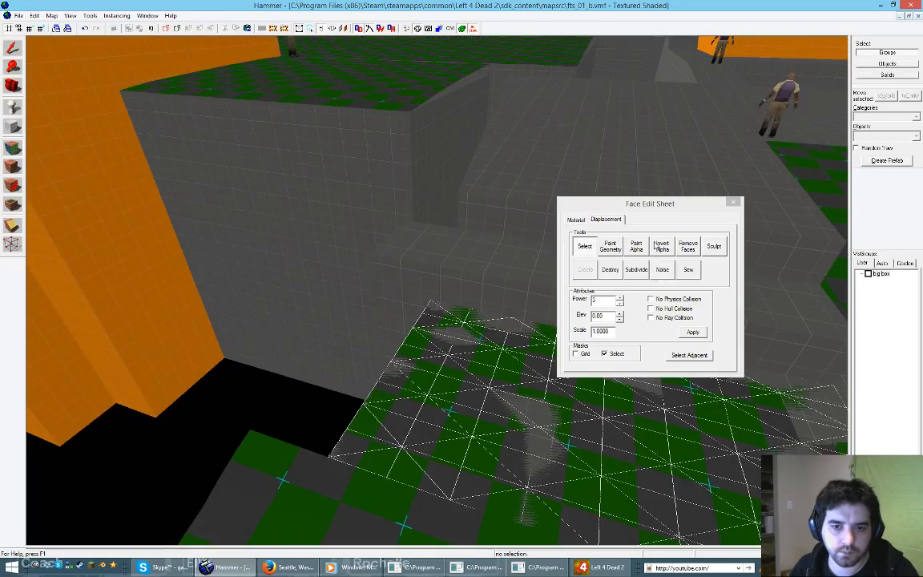
pyautogui.moveTo(641, 205); pyautogui.dragTo(777, 153)
pyautogui.click(743, 194)
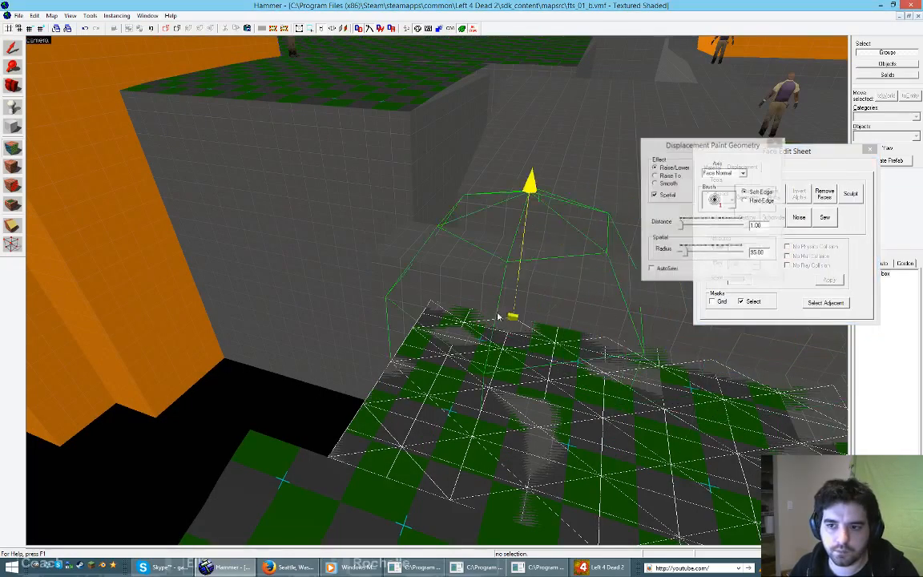
pyautogui.press('z')
pyautogui.press('s')
pyautogui.press('z')
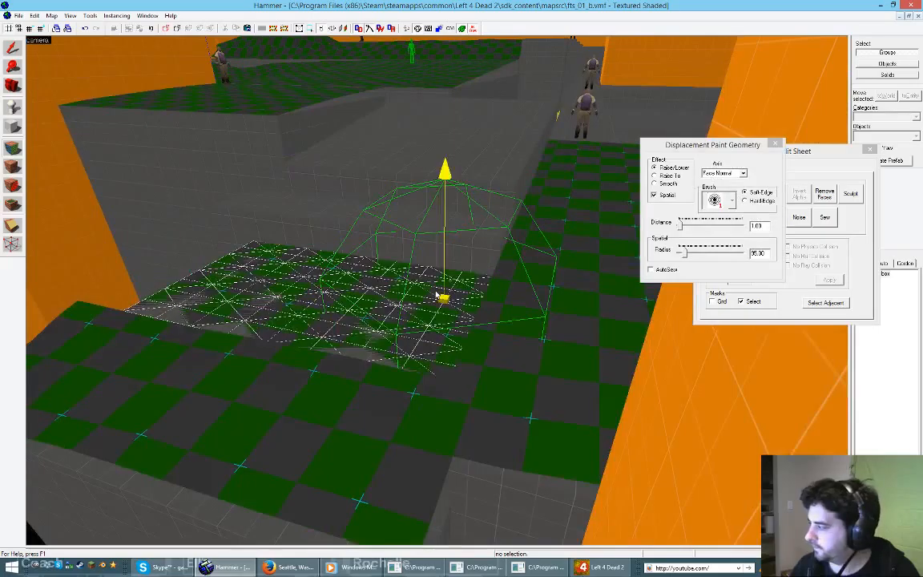
pyautogui.press('z')
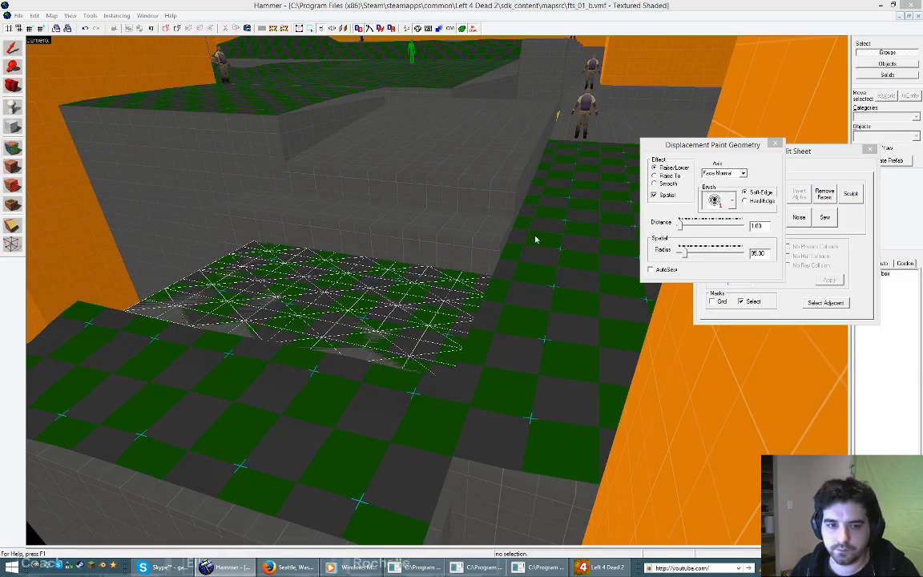
pyautogui.press('a')
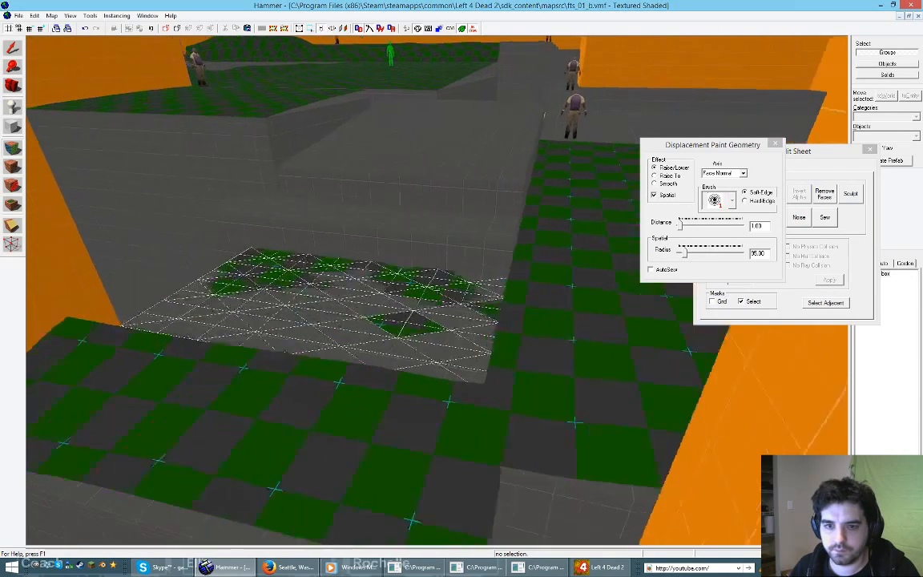
pyautogui.press('z')
pyautogui.click(653, 195)
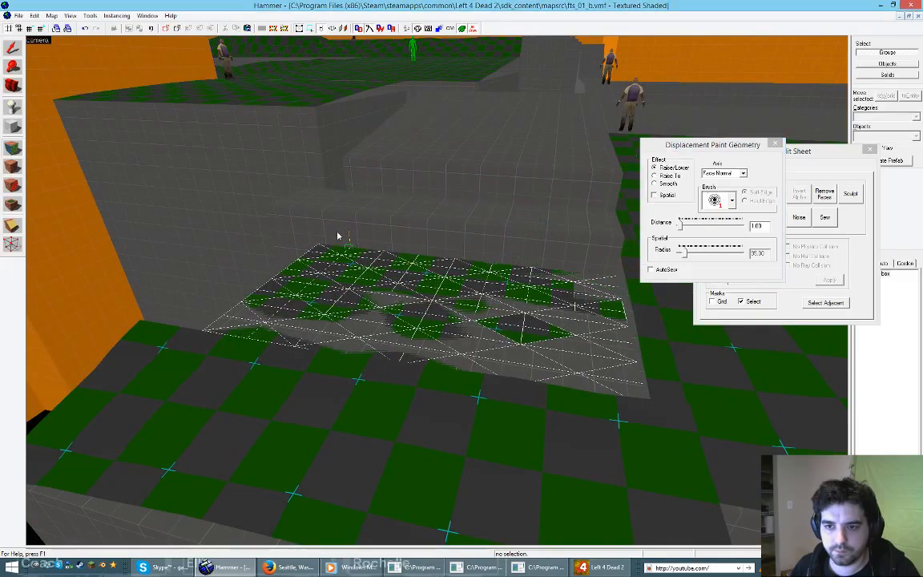
# Step: Try to raise the displacement's back edge vertices up the wall, including the far corner, with the Raise/Lower effect
pyautogui.moveTo(318, 240)
pyautogui.mouseDown()
pyautogui.moveTo(318, 221)
pyautogui.moveTo(347, 234)
pyautogui.moveTo(408, 232)
pyautogui.moveTo(618, 272)
pyautogui.mouseUp()
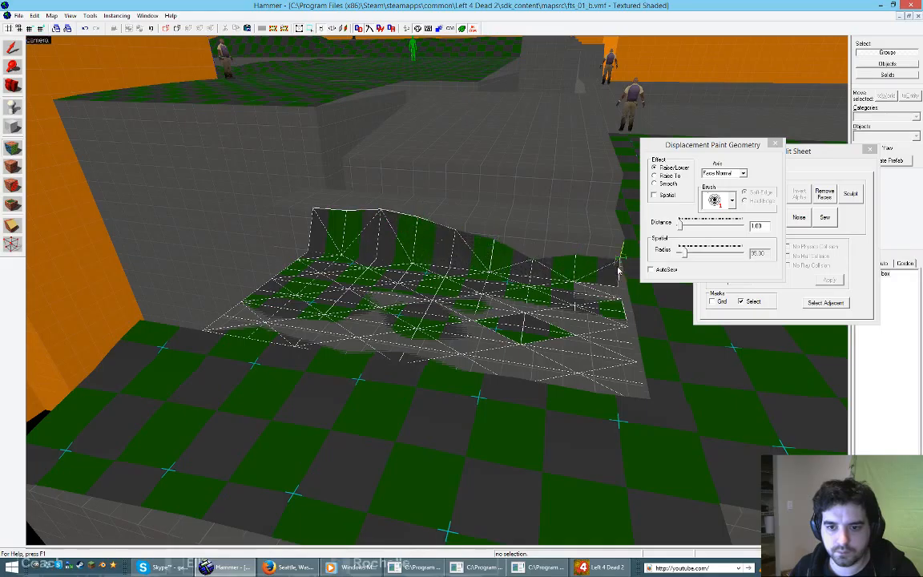
pyautogui.press('z')
pyautogui.press('w')
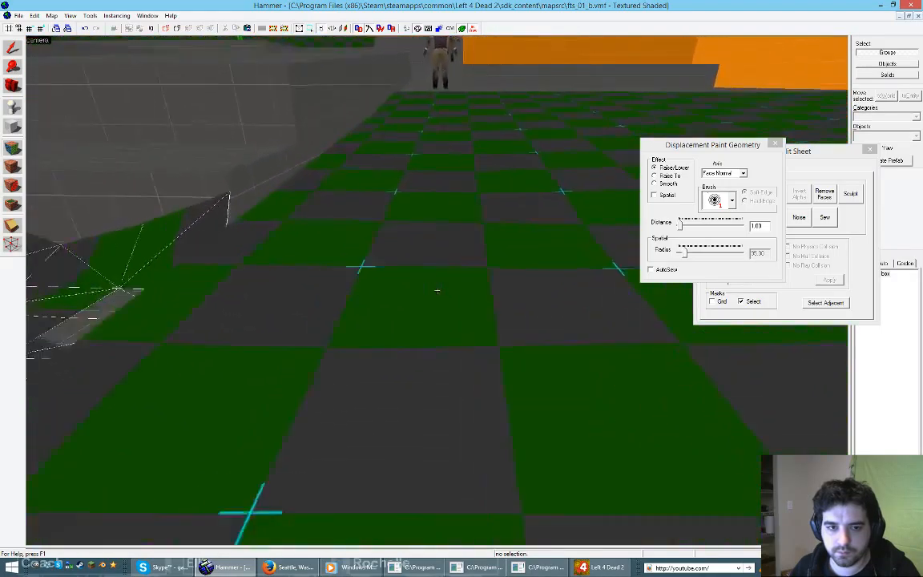
pyautogui.press('s')
pyautogui.press('w')
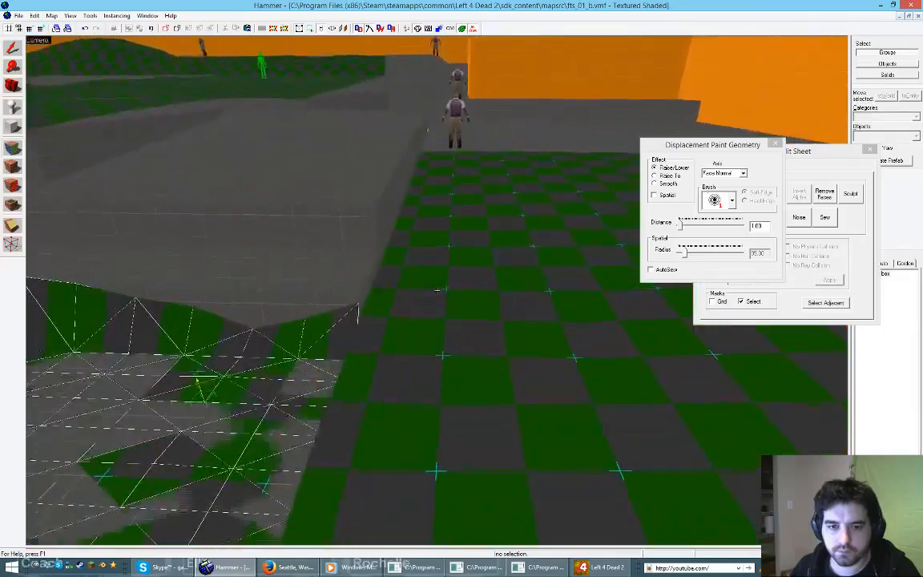
pyautogui.press('z')
pyautogui.moveTo(437, 294); pyautogui.dragTo(437, 293, button='right')
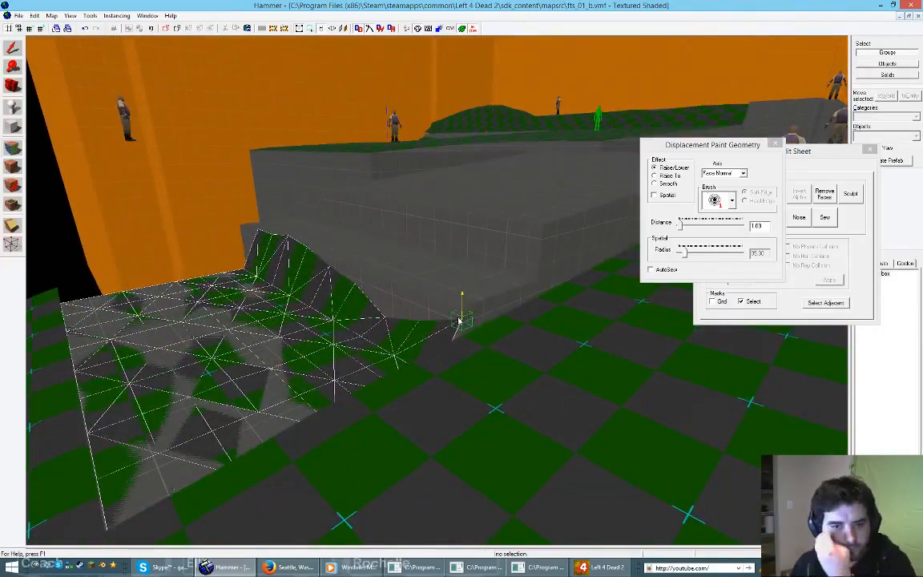
pyautogui.moveTo(459, 320)
pyautogui.mouseDown()
pyautogui.moveTo(461, 313)
pyautogui.moveTo(409, 310)
pyautogui.mouseUp()
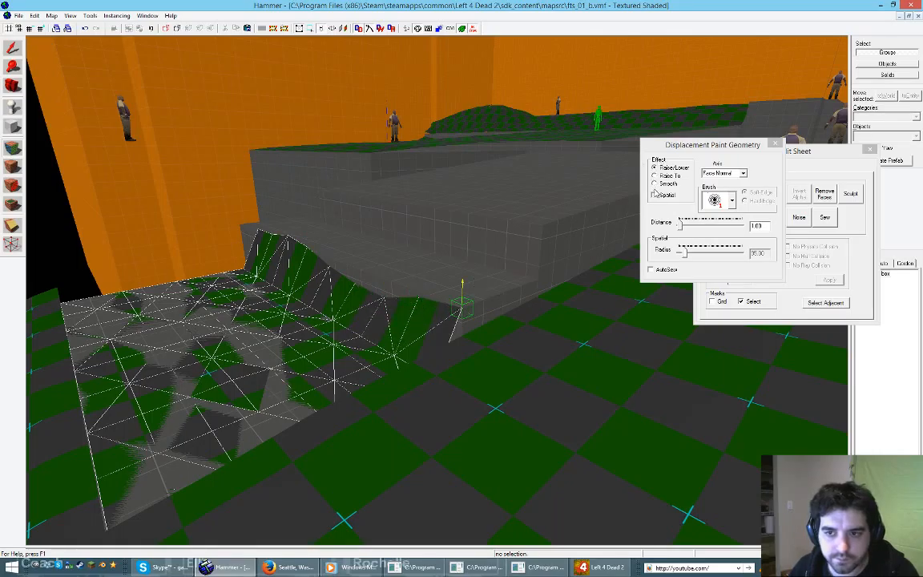
# Step: Set the paint effect to Raise To with a distance of 32 and paint along the displacement's back edge
pyautogui.click(654, 175)
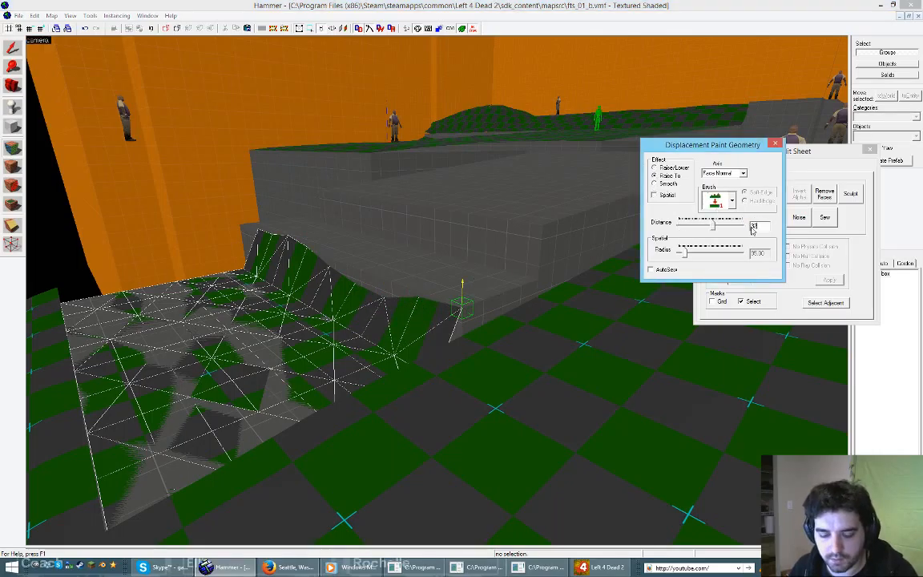
pyautogui.press('Return')
pyautogui.moveTo(462, 301)
pyautogui.mouseDown()
pyautogui.moveTo(371, 299)
pyautogui.moveTo(268, 239)
pyautogui.mouseUp()
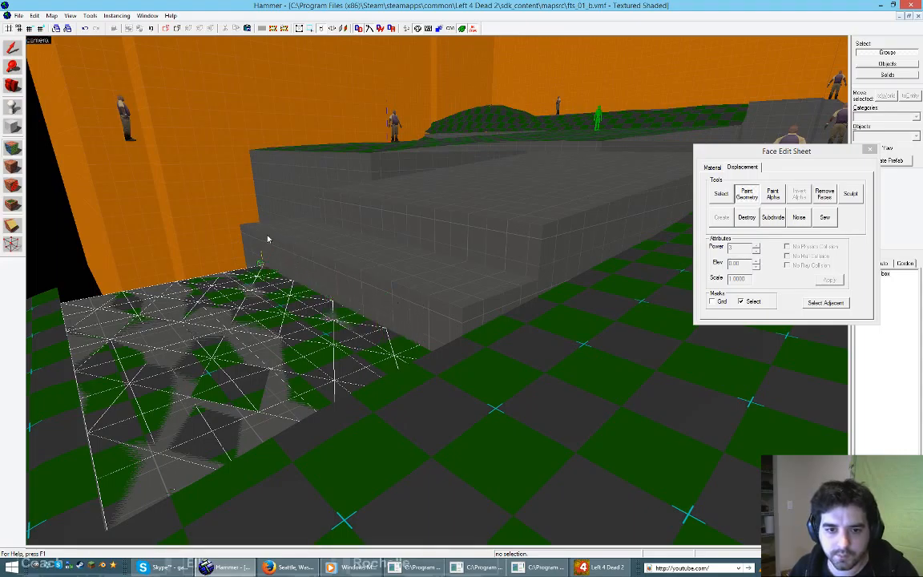
# Step: Try to raise the displacement's back edge using Raise To at a distance of 64 with Spatial on, and undo it
pyautogui.click(750, 200)
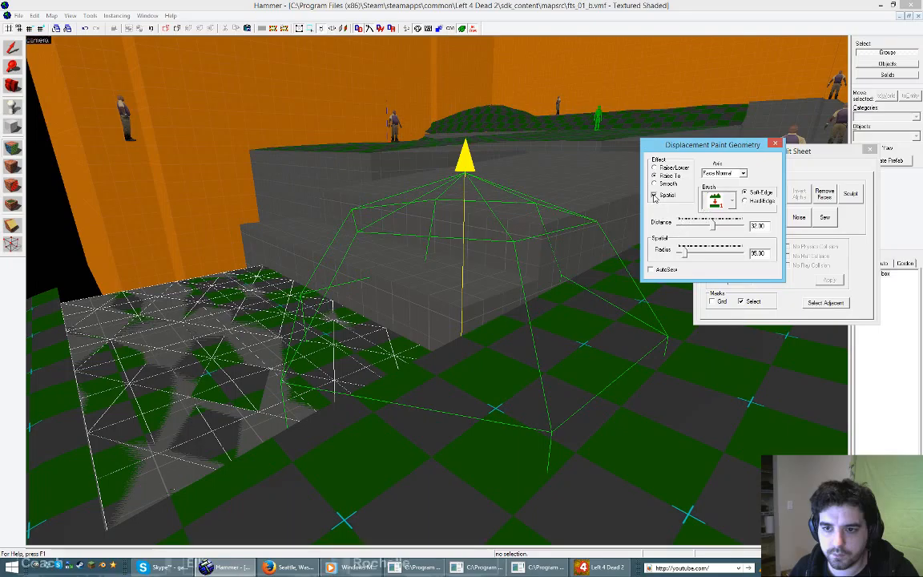
pyautogui.click(654, 195)
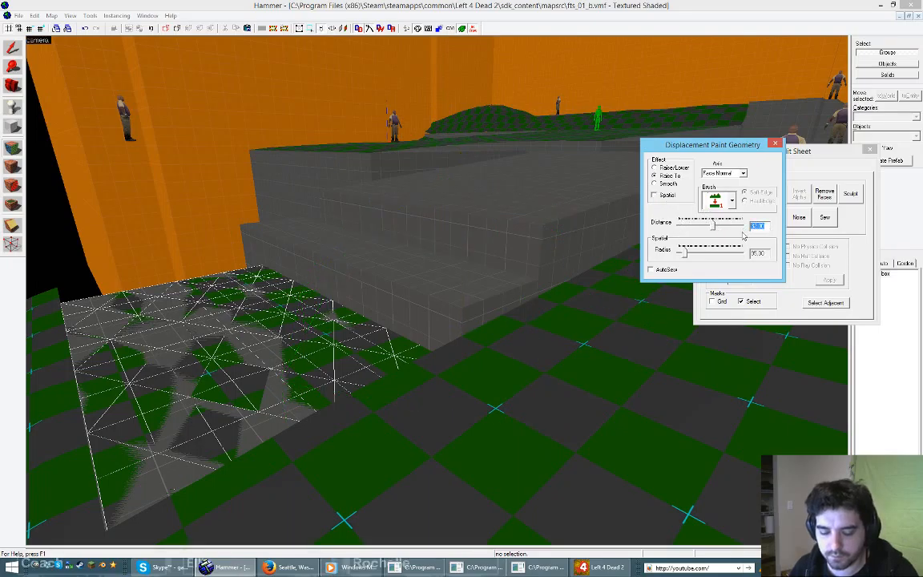
pyautogui.press('Return')
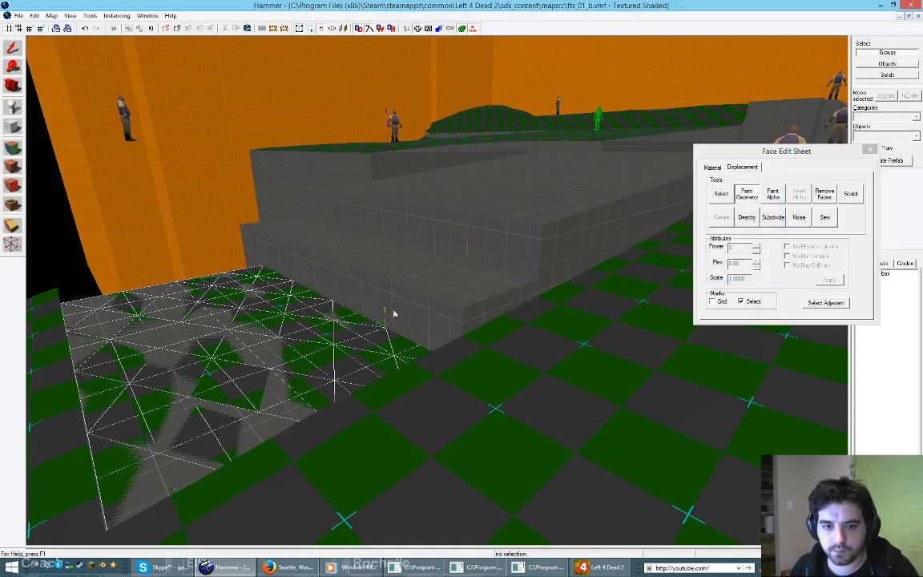
pyautogui.click(744, 200)
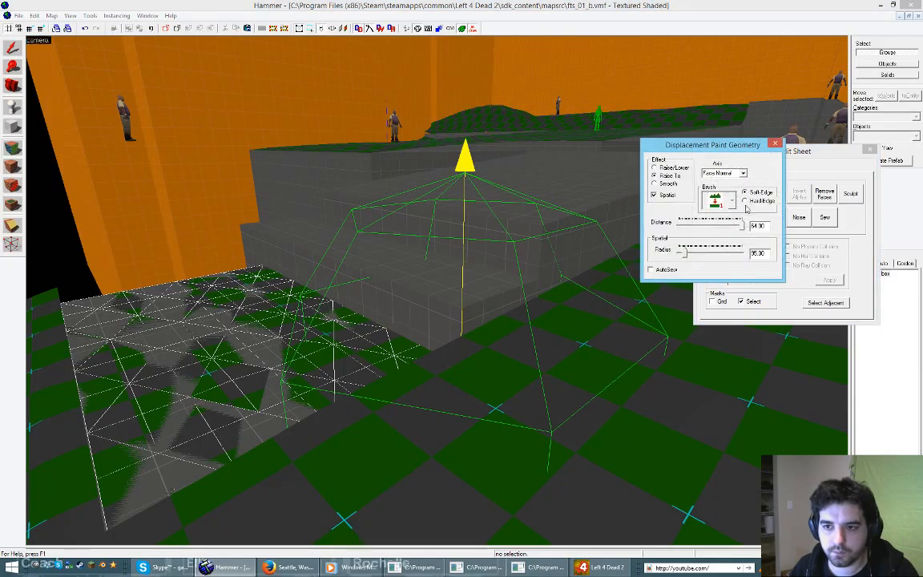
pyautogui.press('Return')
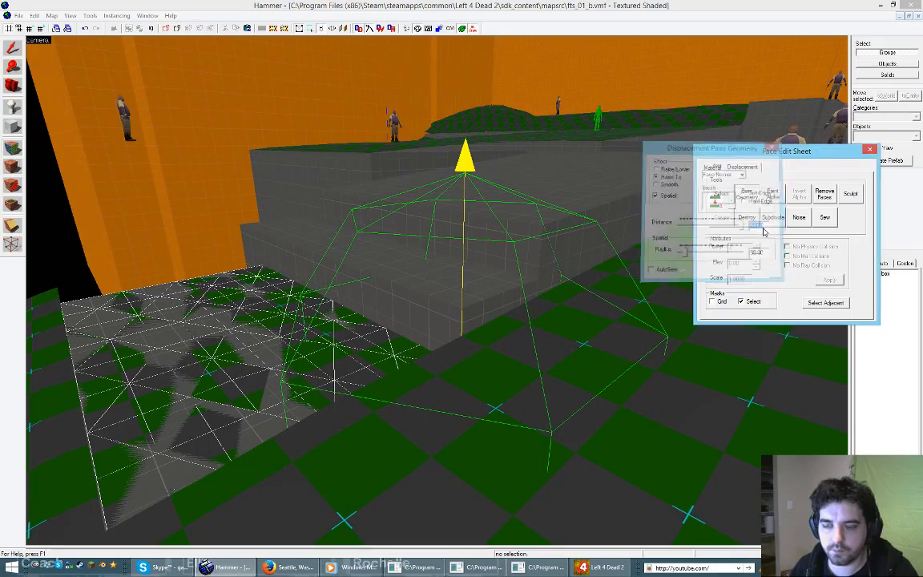
pyautogui.click(380, 327)
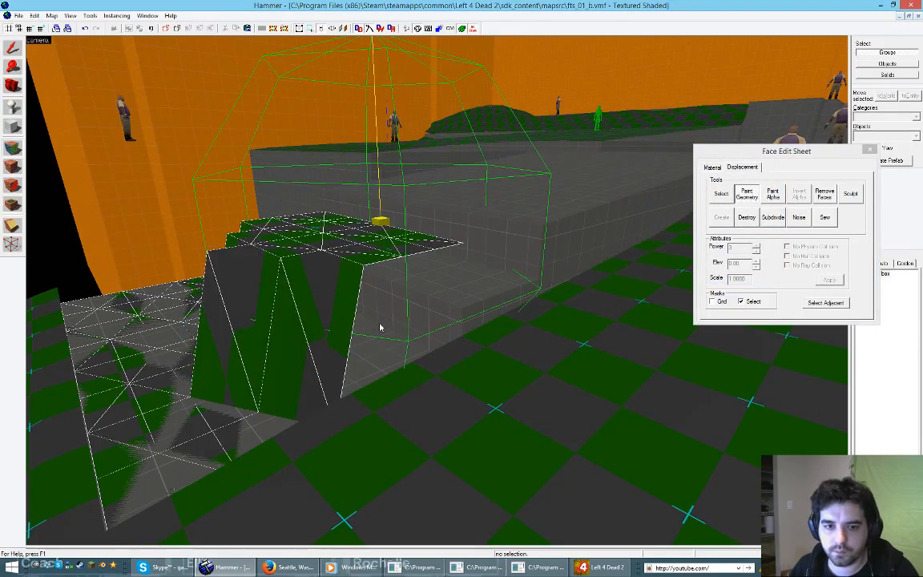
pyautogui.hotkey('ctrl', 'z')
# Step: Keep Spatial on, shrink the brush radius to 1, and raise single vertices on the displacement's back edge
pyautogui.click(751, 197)
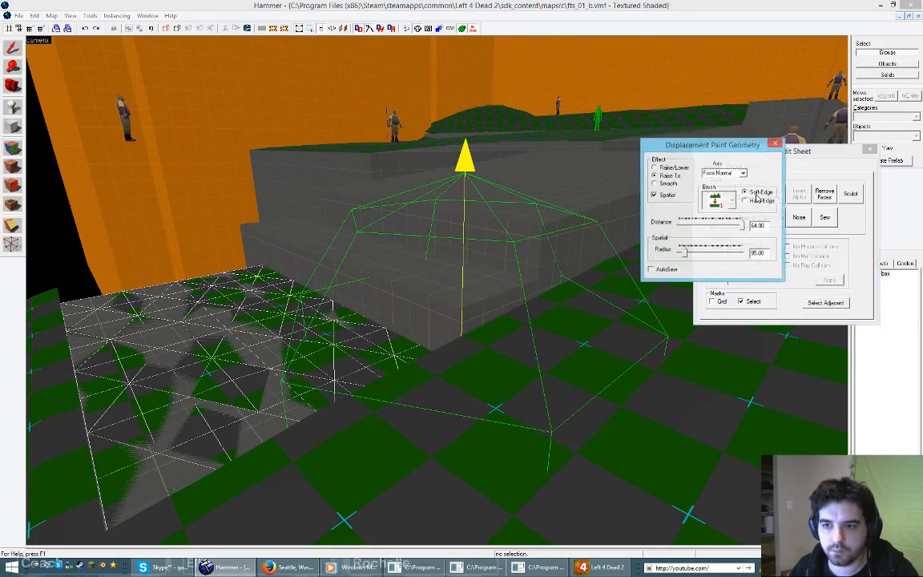
pyautogui.click(653, 195)
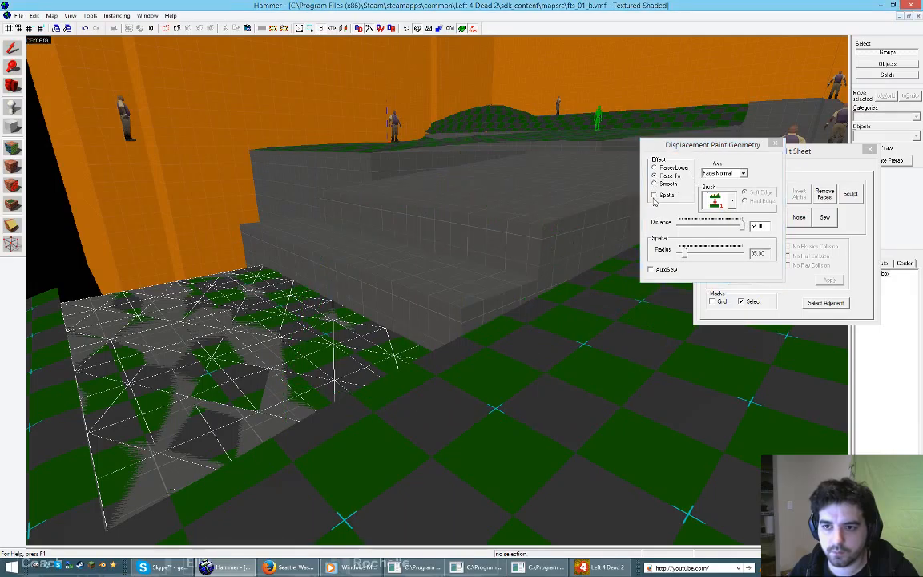
pyautogui.click(654, 194)
pyautogui.moveTo(682, 253); pyautogui.dragTo(632, 276)
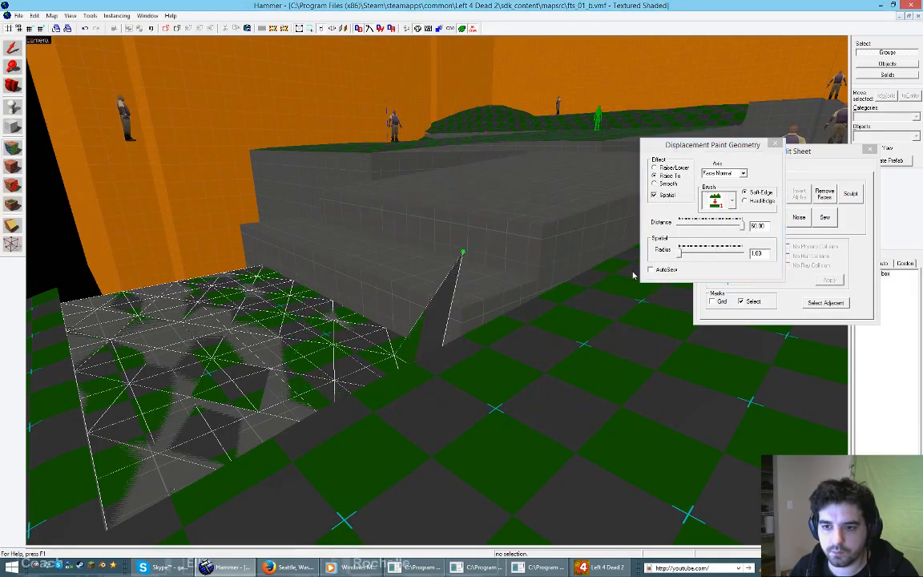
pyautogui.moveTo(370, 336); pyautogui.dragTo(372, 322)
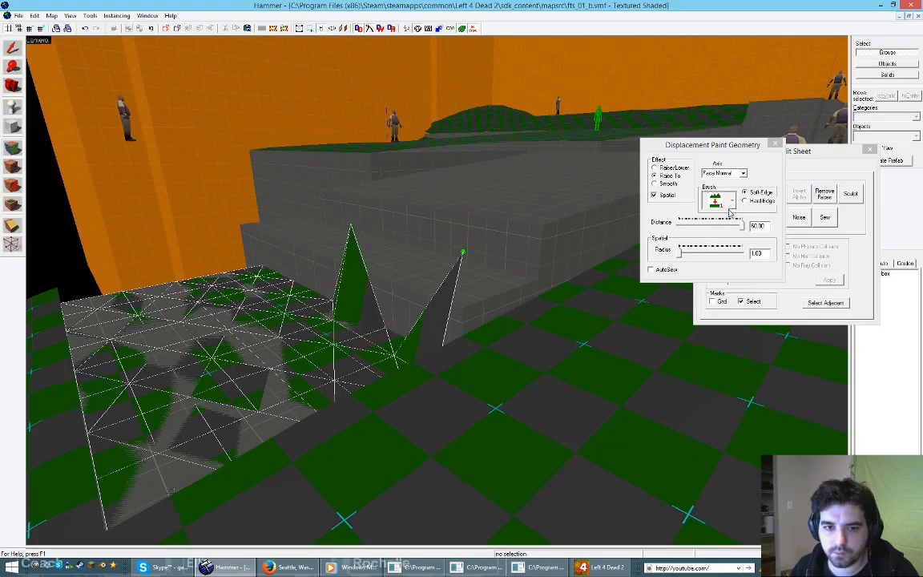
# Step: Set the Raise To distance to 32 and paint every vertex along the displacement's back edge to that height
pyautogui.click(760, 226)
pyautogui.write('33')
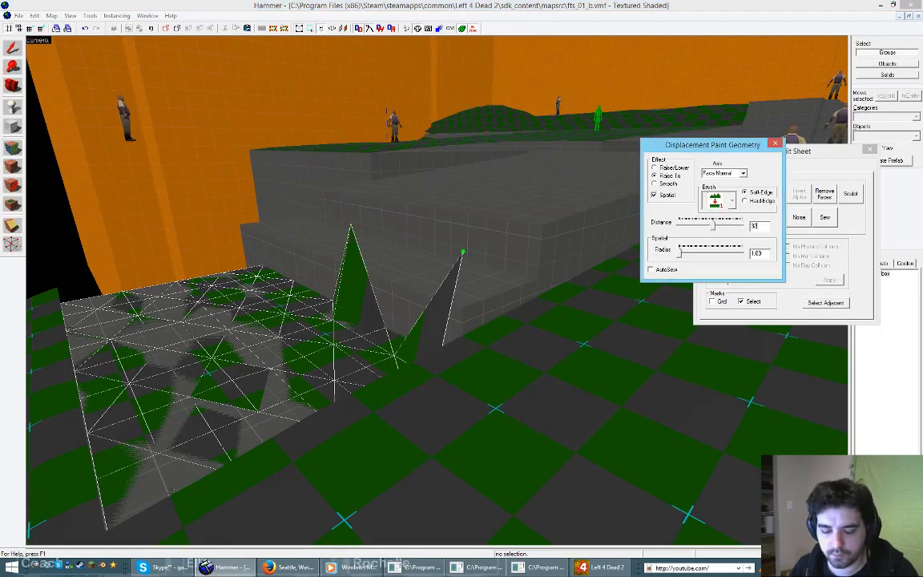
pyautogui.moveTo(357, 233)
pyautogui.mouseDown()
pyautogui.moveTo(359, 288)
pyautogui.moveTo(396, 321)
pyautogui.mouseUp()
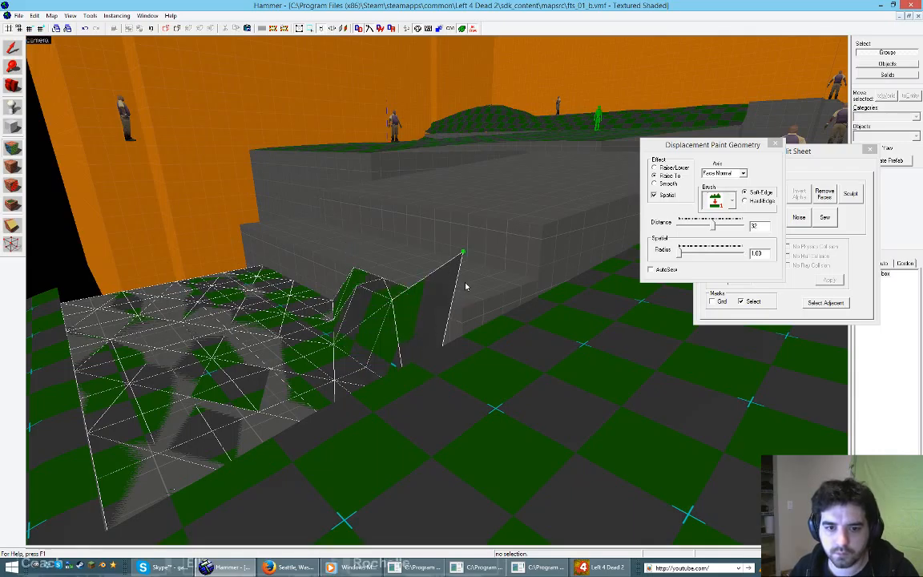
pyautogui.moveTo(465, 286); pyautogui.dragTo(467, 273)
pyautogui.moveTo(263, 263); pyautogui.dragTo(331, 297)
# Step: Switch the effect to Raise/Lower with a distance of 1 and lower the corner vertex at the back edge's open end
pyautogui.press('z')
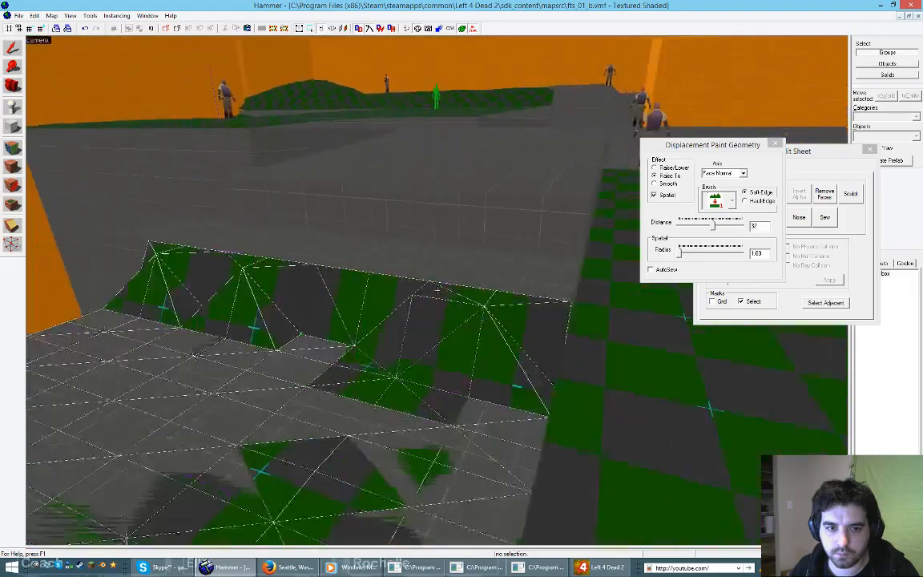
pyautogui.press('z')
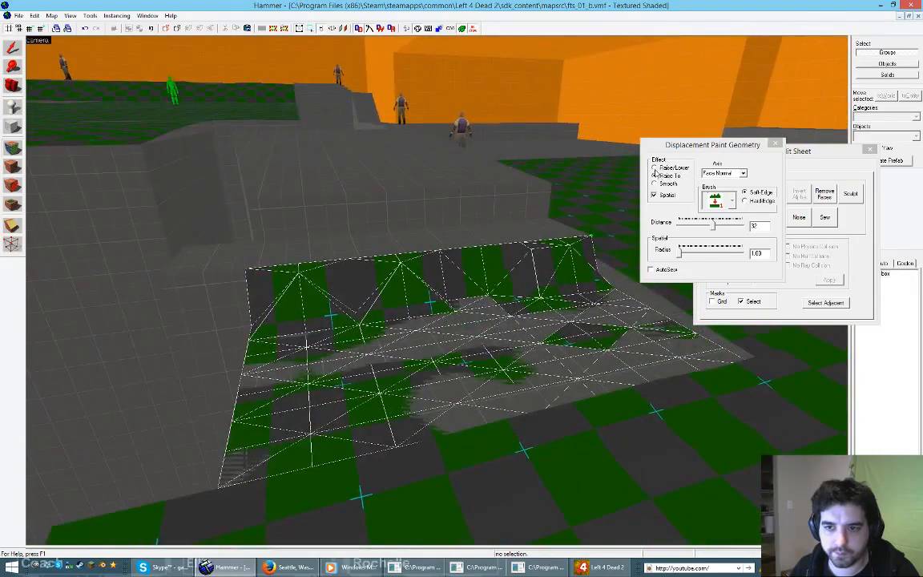
pyautogui.click(654, 169)
pyautogui.write('1')
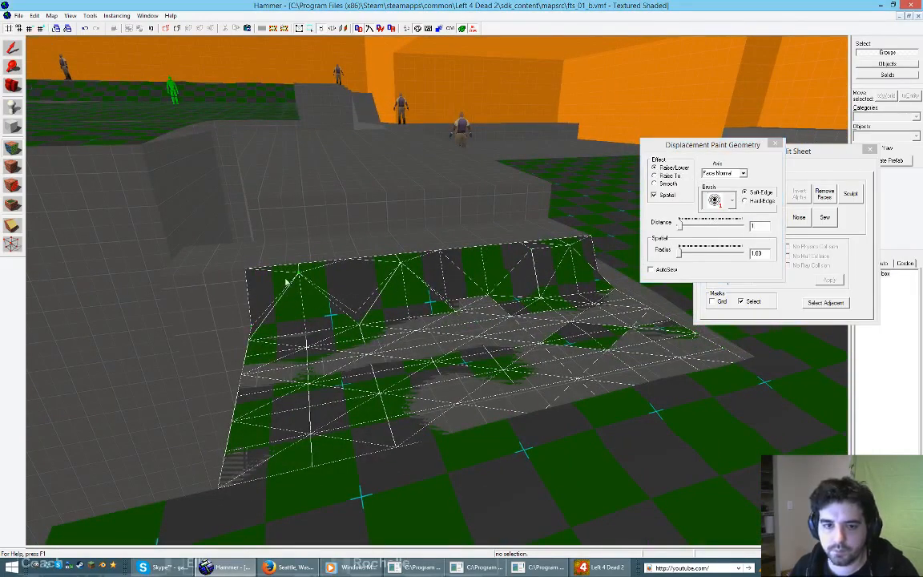
pyautogui.click(248, 330)
pyautogui.press('z')
pyautogui.press('d')
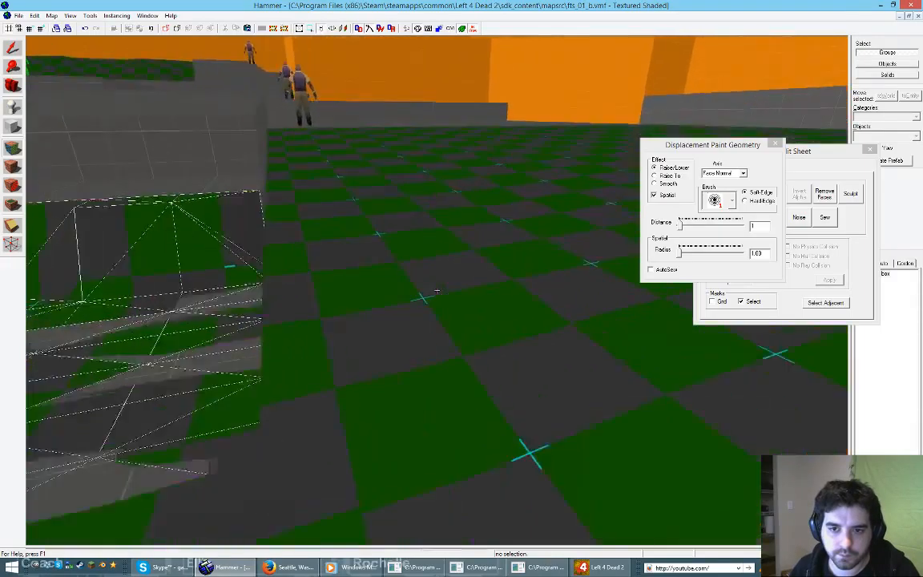
pyautogui.press('z')
pyautogui.moveTo(450, 281); pyautogui.dragTo(460, 288, button='right')
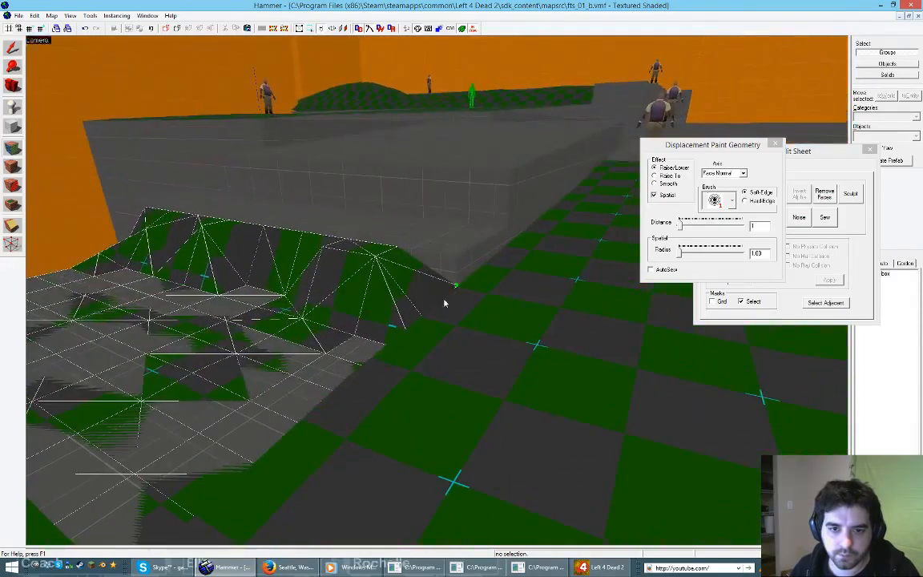
# Step: Adjust the vertices along the displacement's open side edge, raising them to form a slope from the back edge to the front corner
pyautogui.press('z')
pyautogui.press('a')
pyautogui.press('z')
pyautogui.rightClick(328, 279)
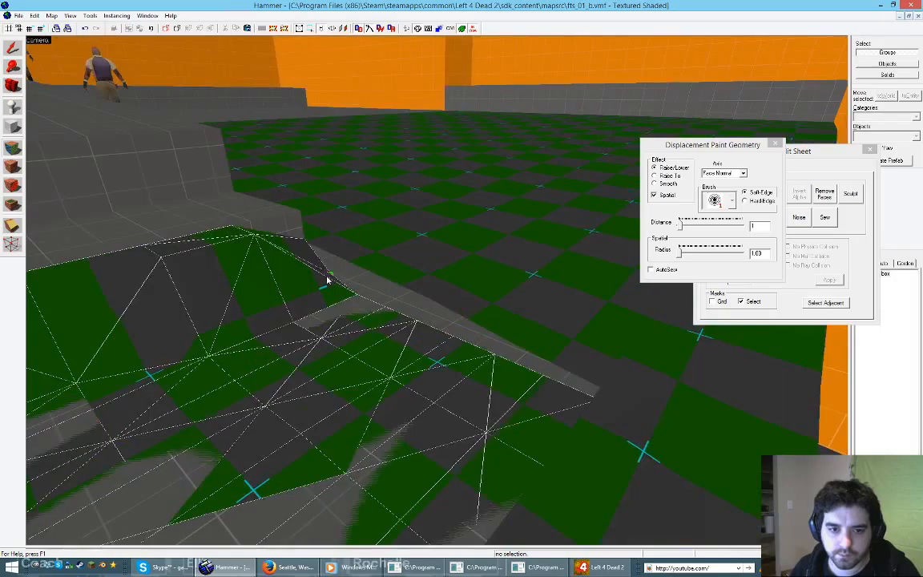
pyautogui.moveTo(327, 280); pyautogui.dragTo(335, 270)
pyautogui.moveTo(359, 301); pyautogui.dragTo(360, 270)
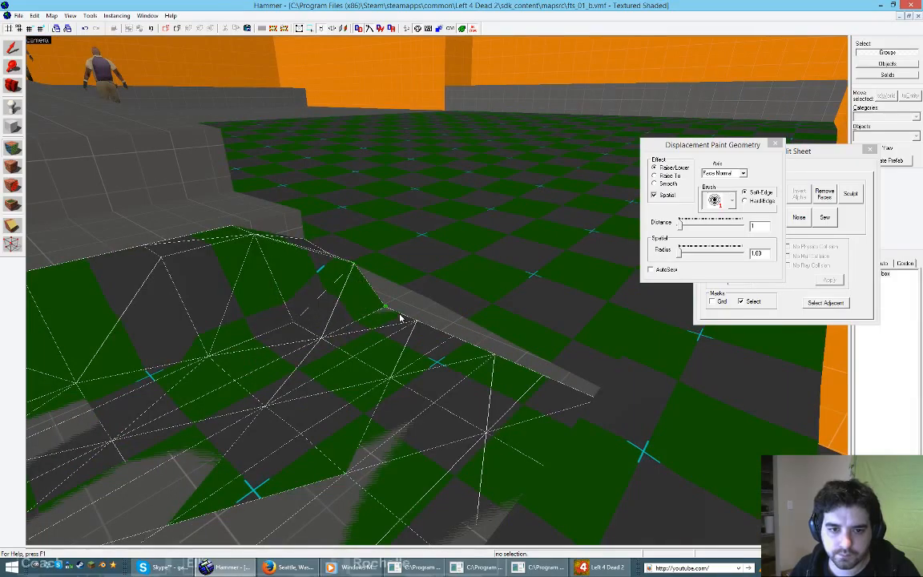
pyautogui.moveTo(401, 319)
pyautogui.mouseDown()
pyautogui.moveTo(404, 305)
pyautogui.moveTo(414, 309)
pyautogui.moveTo(419, 330)
pyautogui.moveTo(411, 310)
pyautogui.moveTo(421, 306)
pyautogui.mouseUp()
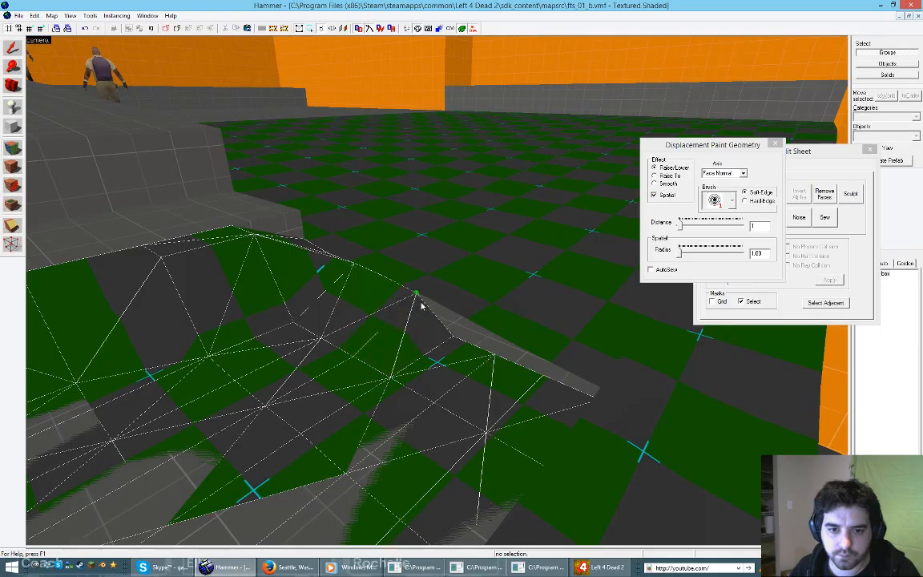
pyautogui.moveTo(457, 341); pyautogui.dragTo(460, 327)
pyautogui.moveTo(494, 363)
pyautogui.mouseDown()
pyautogui.moveTo(501, 354)
pyautogui.moveTo(601, 406)
pyautogui.mouseUp()
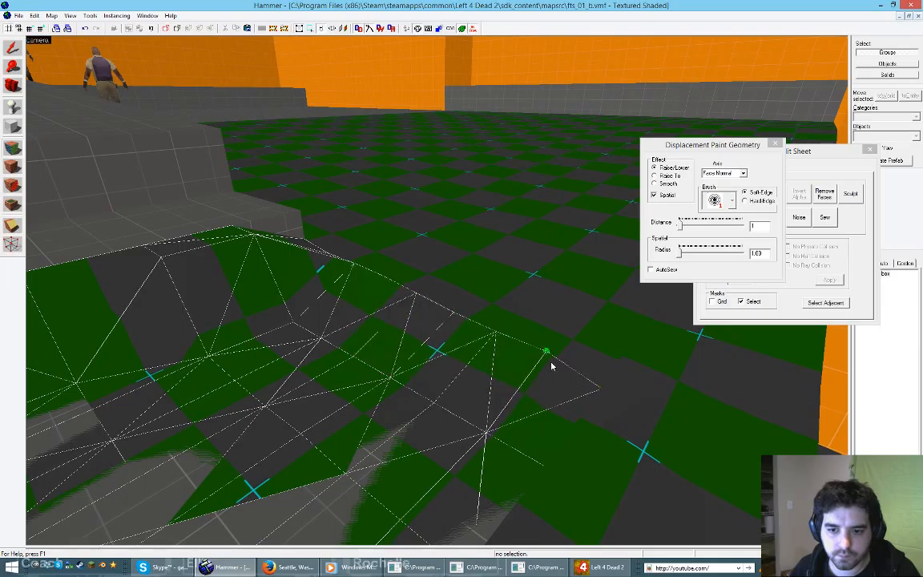
pyautogui.moveTo(550, 364); pyautogui.dragTo(546, 367)
# Step: Examine the displacement's raised back and side edges from several angles
pyautogui.press('z')
pyautogui.press('d')
pyautogui.press('s')
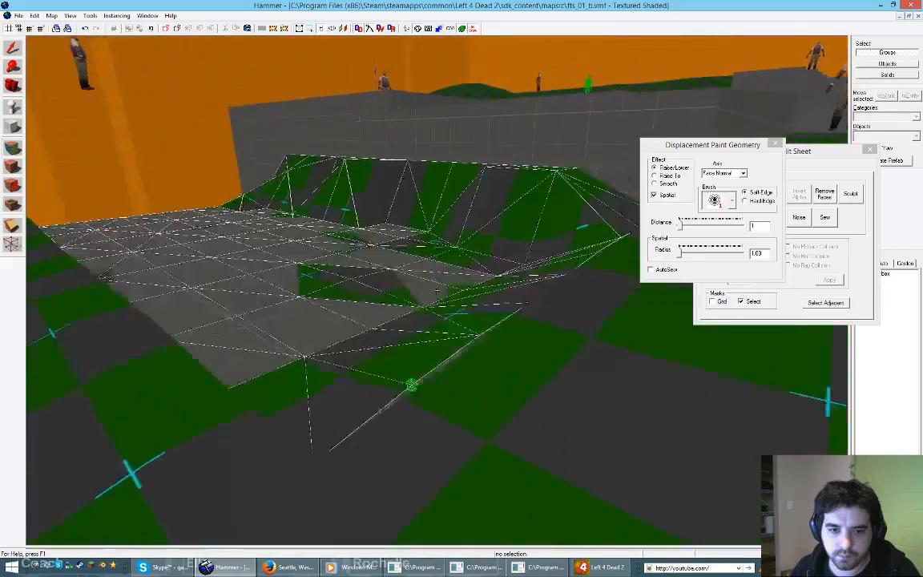
pyautogui.press('a')
pyautogui.press('s')
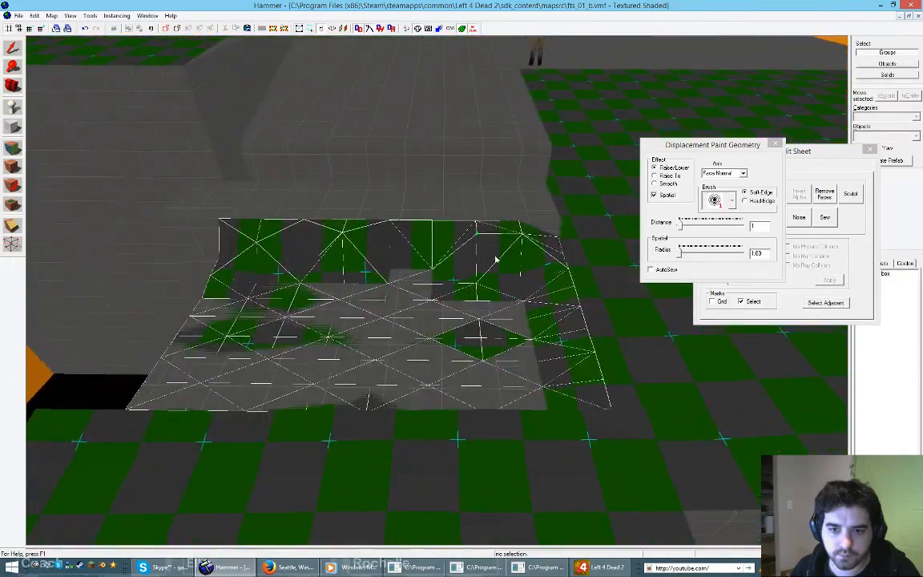
pyautogui.press('z')
pyautogui.press('z')
pyautogui.press('w')
pyautogui.press('z')
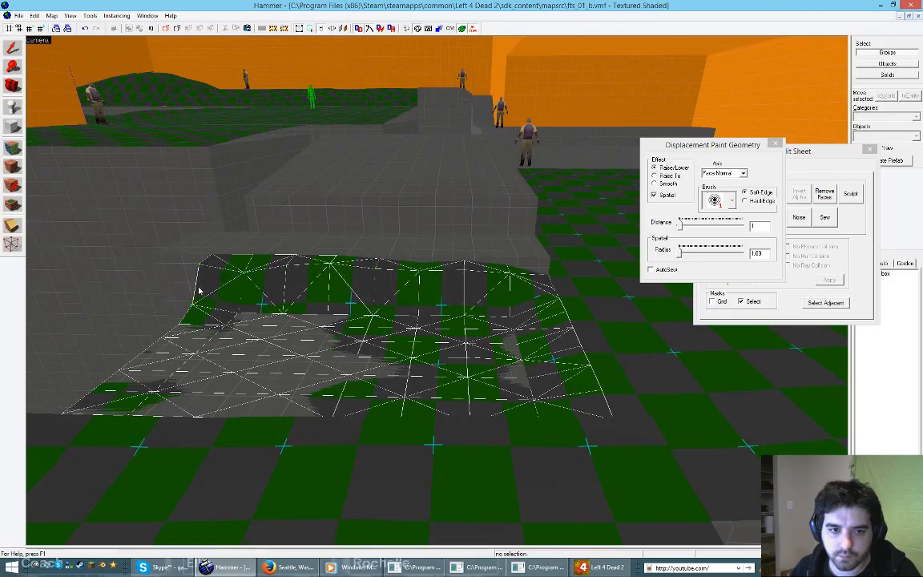
# Step: Raise the vertices along the displacement's opposite side edge into a slope descending from the back edge
pyautogui.press('z')
pyautogui.press('d')
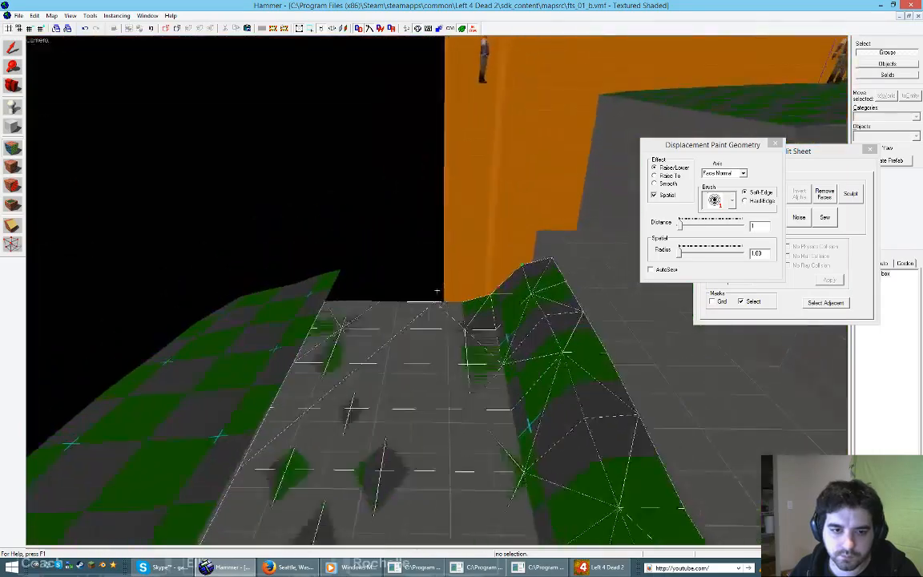
pyautogui.press('z')
pyautogui.moveTo(451, 298)
pyautogui.mouseDown()
pyautogui.moveTo(315, 295)
pyautogui.moveTo(450, 290)
pyautogui.moveTo(495, 269)
pyautogui.moveTo(443, 287)
pyautogui.mouseUp()
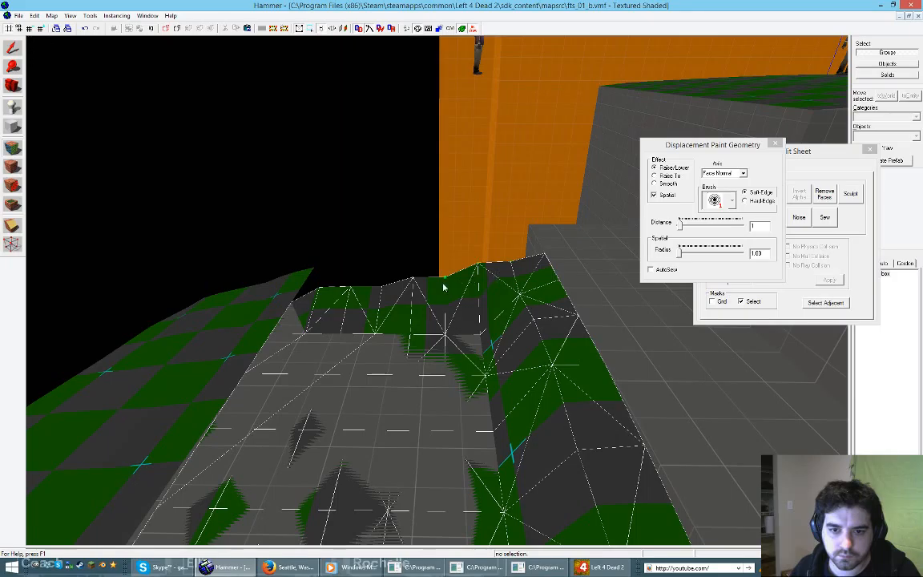
pyautogui.moveTo(366, 292); pyautogui.dragTo(340, 297)
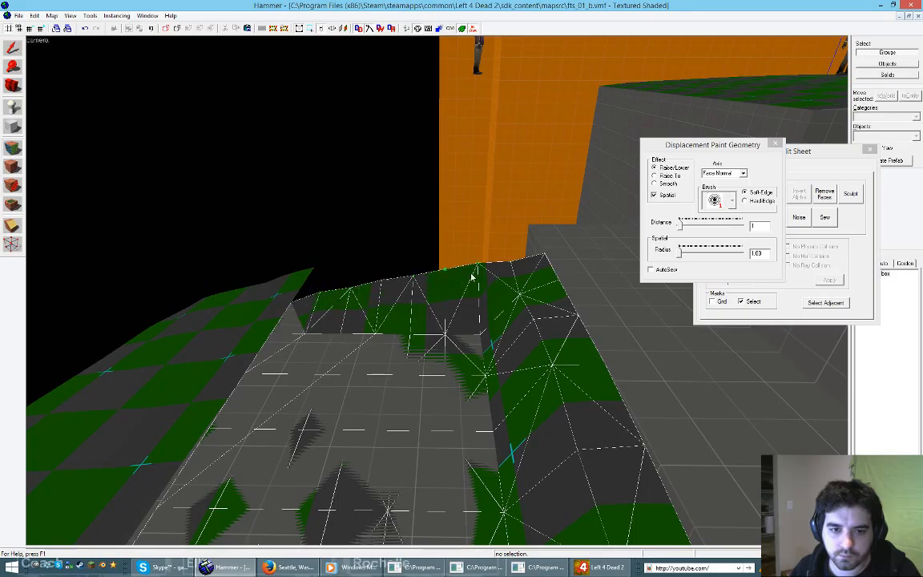
# Step: Raise the inner rows of vertices beside that side edge, blending its slope into the displacement's interior
pyautogui.moveTo(305, 335)
pyautogui.mouseDown()
pyautogui.moveTo(482, 319)
pyautogui.moveTo(471, 323)
pyautogui.moveTo(478, 308)
pyautogui.moveTo(364, 331)
pyautogui.moveTo(336, 323)
pyautogui.moveTo(412, 324)
pyautogui.moveTo(478, 305)
pyautogui.moveTo(335, 319)
pyautogui.mouseUp()
pyautogui.press('z')
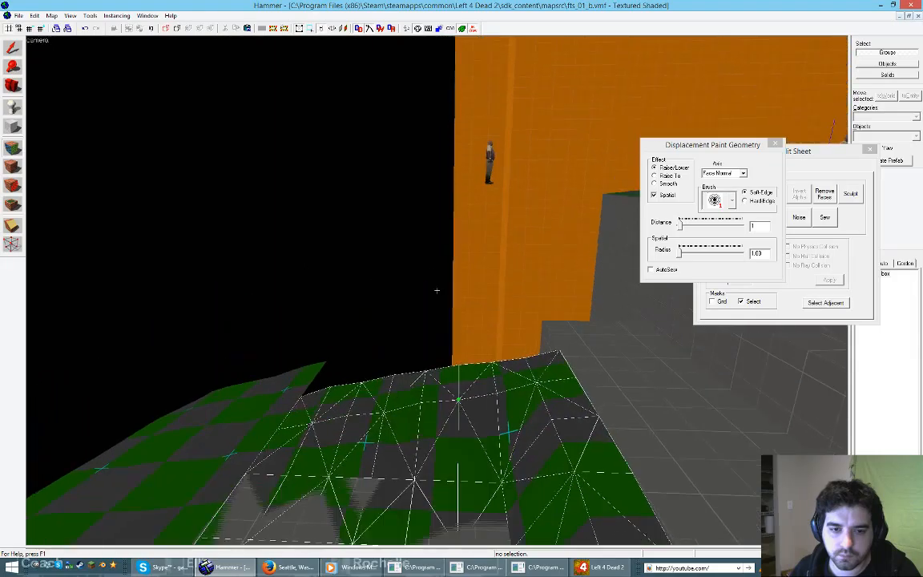
pyautogui.press('w')
pyautogui.press('z')
pyautogui.moveTo(378, 294); pyautogui.dragTo(326, 298)
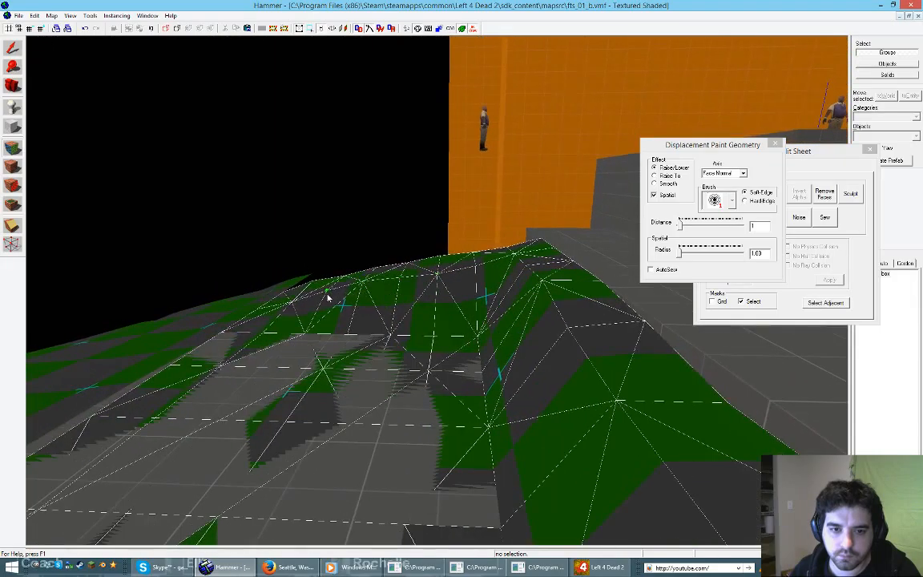
pyautogui.moveTo(429, 281); pyautogui.dragTo(430, 285)
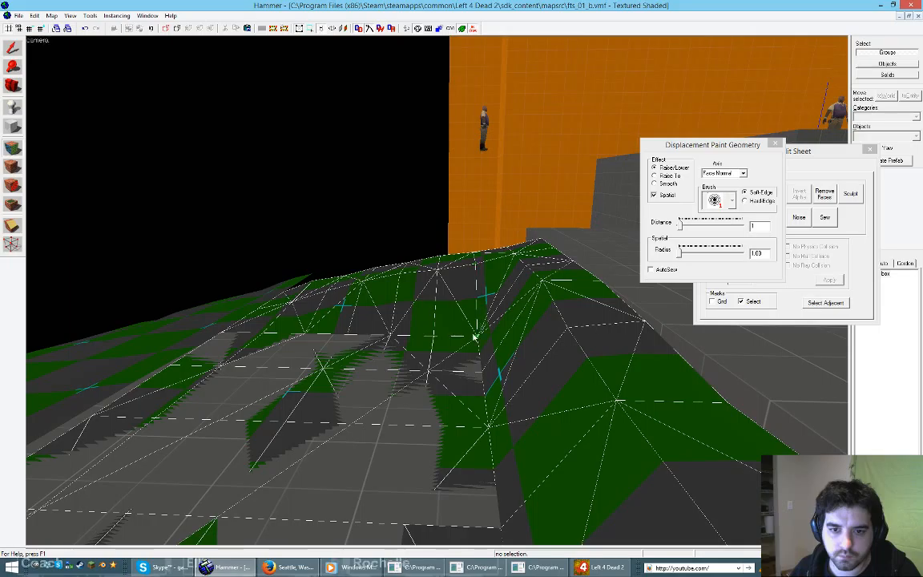
pyautogui.moveTo(474, 336)
pyautogui.mouseDown()
pyautogui.moveTo(465, 316)
pyautogui.moveTo(443, 309)
pyautogui.moveTo(392, 323)
pyautogui.moveTo(418, 323)
pyautogui.moveTo(404, 326)
pyautogui.moveTo(309, 323)
pyautogui.moveTo(253, 340)
pyautogui.mouseUp()
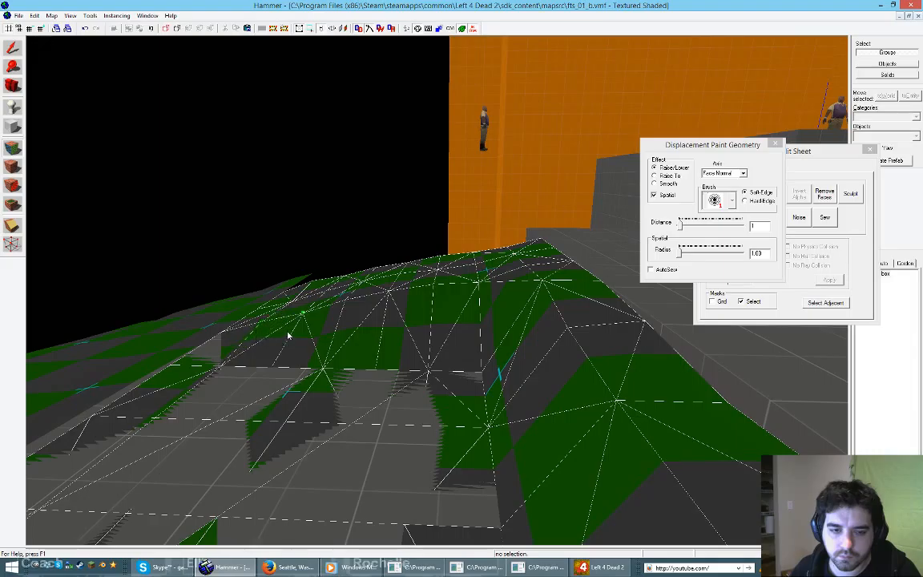
# Step: Adjust the displacement's outer corner vertex to bring it level with the neighbouring ground
pyautogui.press('z')
pyautogui.press('s')
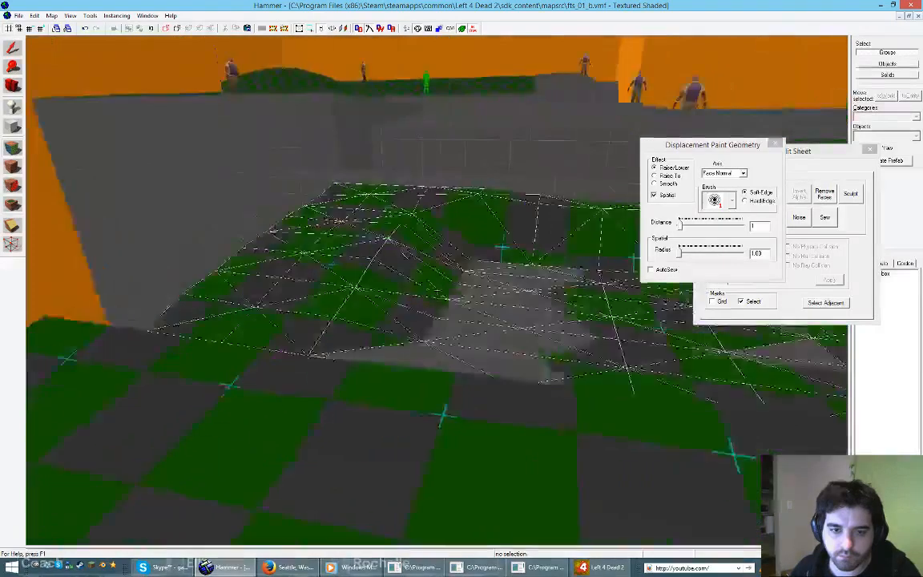
pyautogui.press('w')
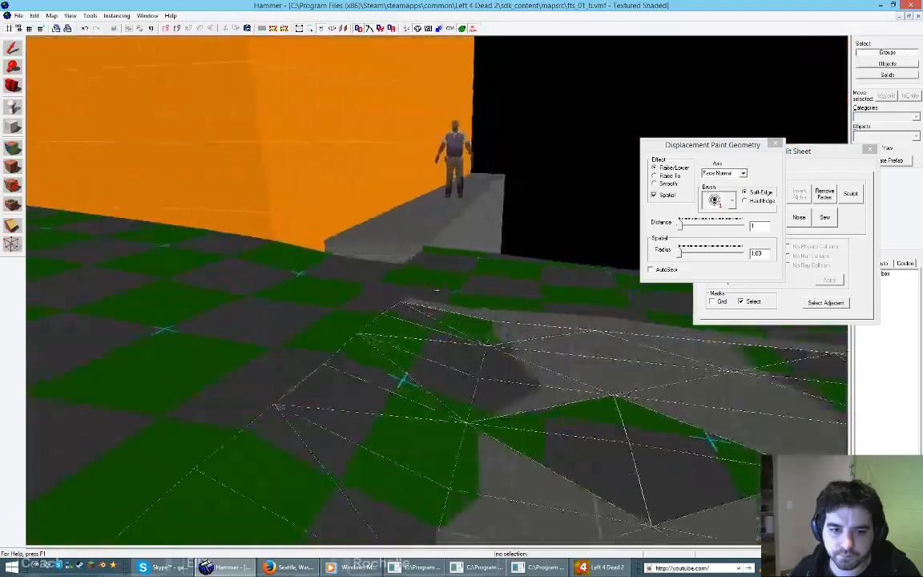
pyautogui.press('z')
pyautogui.moveTo(338, 307); pyautogui.dragTo(339, 311)
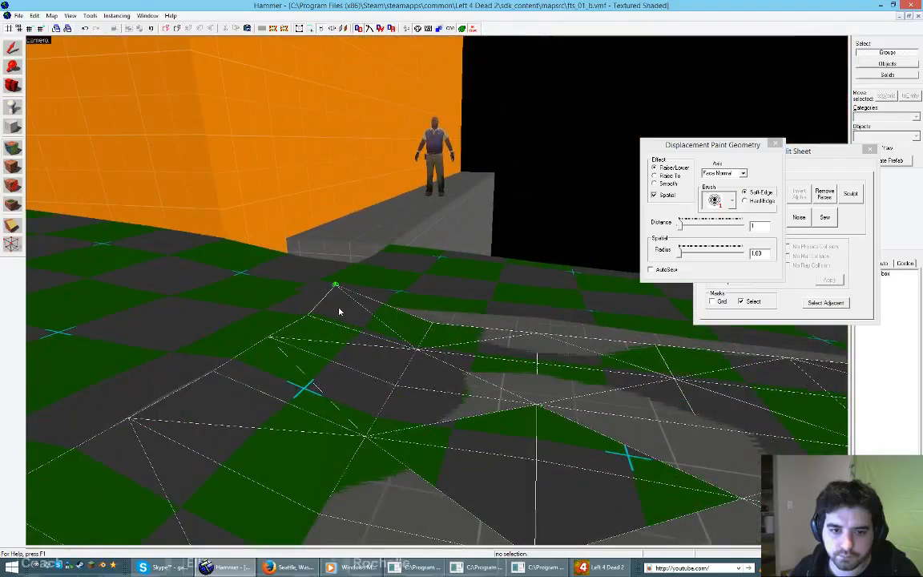
pyautogui.press('w')
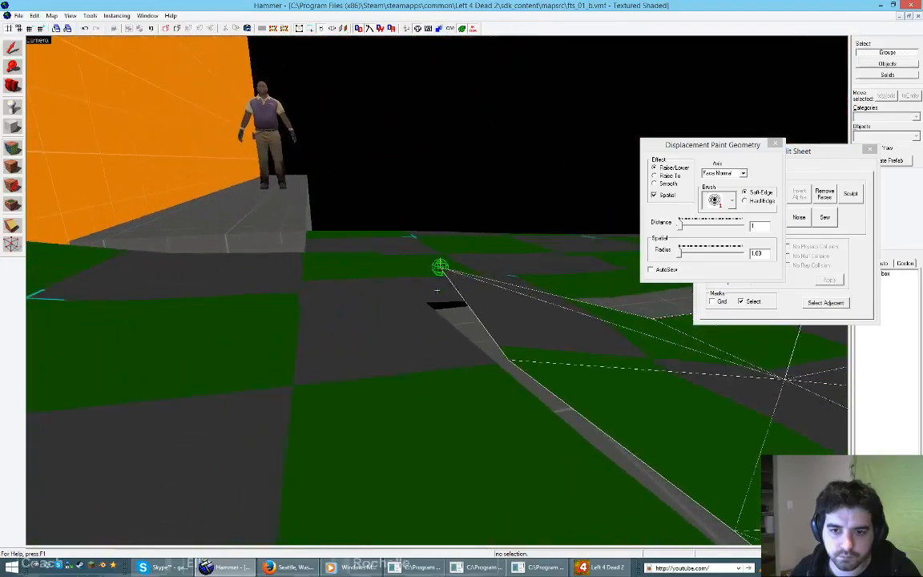
pyautogui.press('z')
pyautogui.click(443, 309)
pyautogui.rightClick(444, 308)
pyautogui.press('z')
pyautogui.press('a')
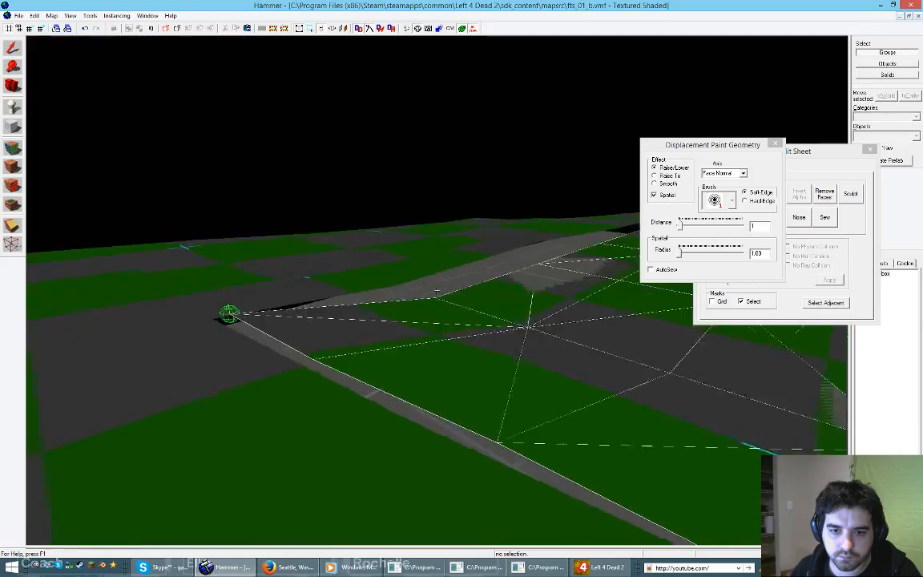
# Step: Raise the sunken vertices along the displacement's outer edge to meet the adjoining terrain
pyautogui.press('d')
pyautogui.press('s')
pyautogui.press('z')
pyautogui.press('z')
pyautogui.press('z')
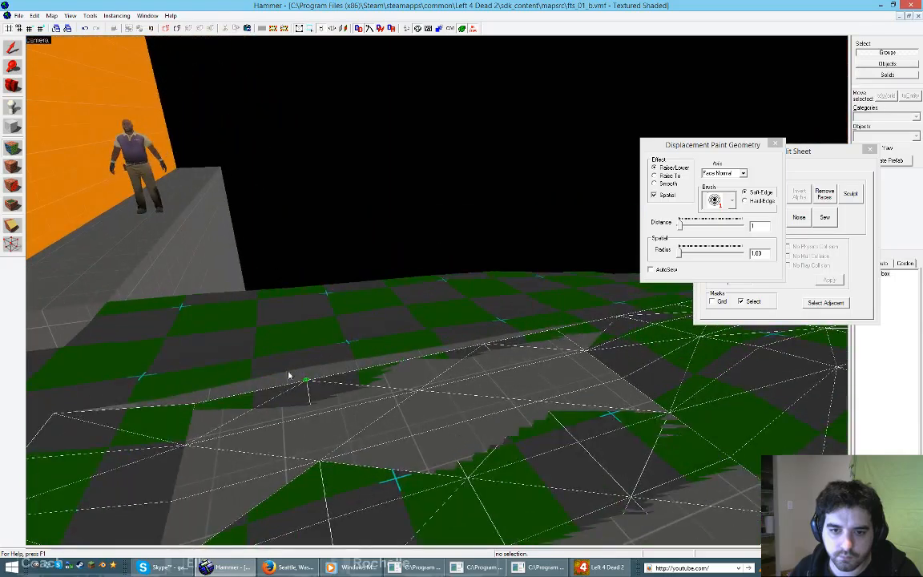
pyautogui.moveTo(214, 391)
pyautogui.mouseDown()
pyautogui.moveTo(470, 344)
pyautogui.moveTo(318, 356)
pyautogui.moveTo(310, 369)
pyautogui.mouseUp()
pyautogui.rightClick(307, 370)
pyautogui.click(303, 373)
pyautogui.rightClick(201, 392)
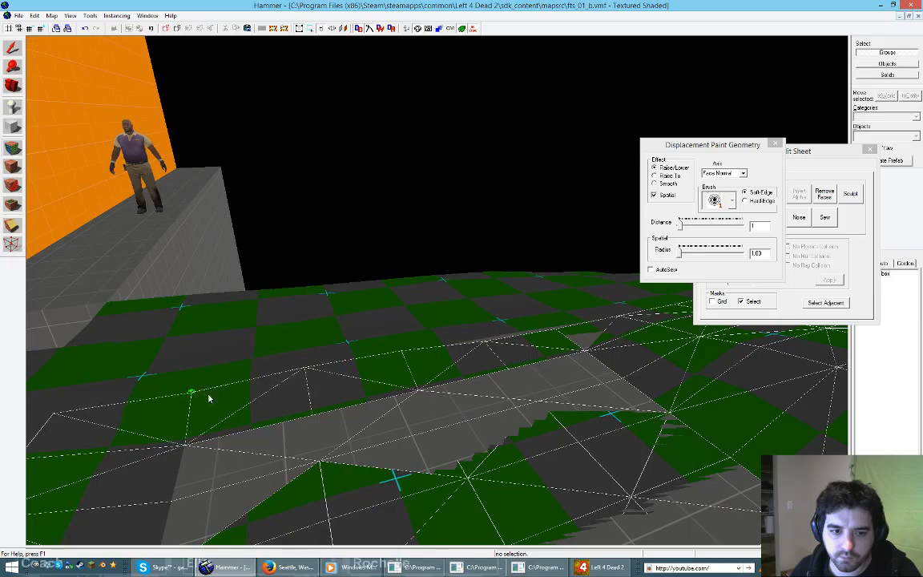
pyautogui.rightClick(199, 396)
pyautogui.click(199, 396)
pyautogui.click(485, 349)
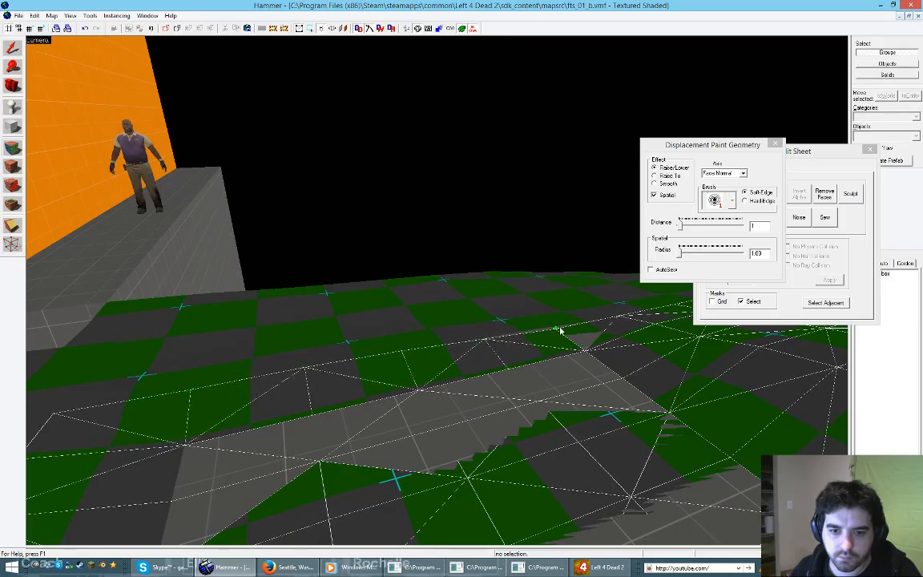
pyautogui.click(560, 330)
# Step: Raise the sunken interior vertices behind the displacement's middle, filling the dip below the raised back edge
pyautogui.press('z')
pyautogui.press('z')
pyautogui.click(501, 348)
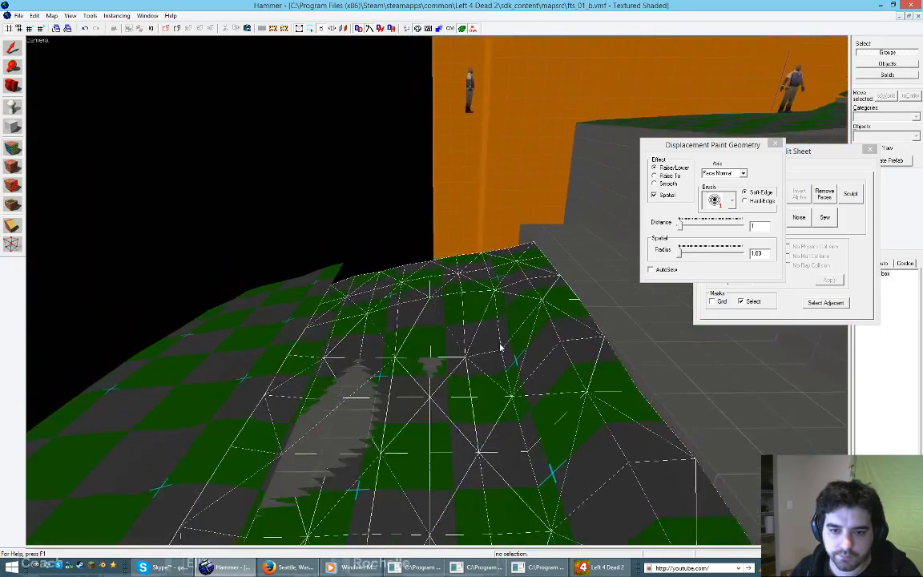
pyautogui.click(483, 336)
pyautogui.click(480, 334)
pyautogui.click(366, 369)
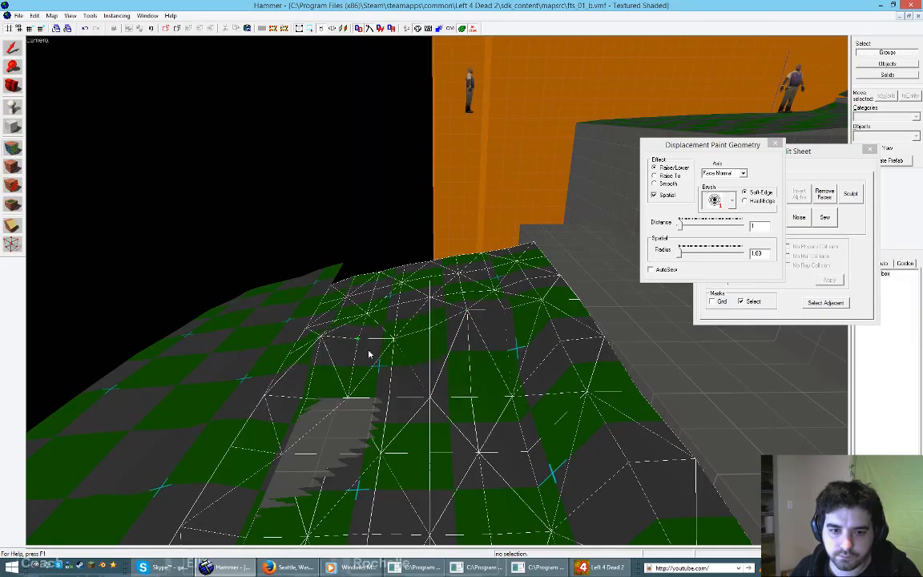
pyautogui.click(322, 355)
pyautogui.click(406, 340)
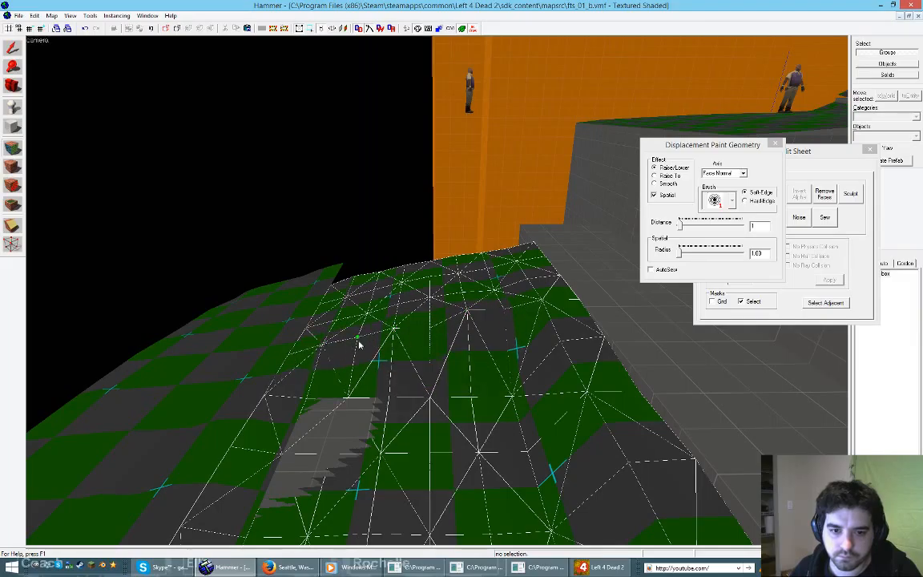
pyautogui.rightClick(327, 351)
pyautogui.click(324, 356)
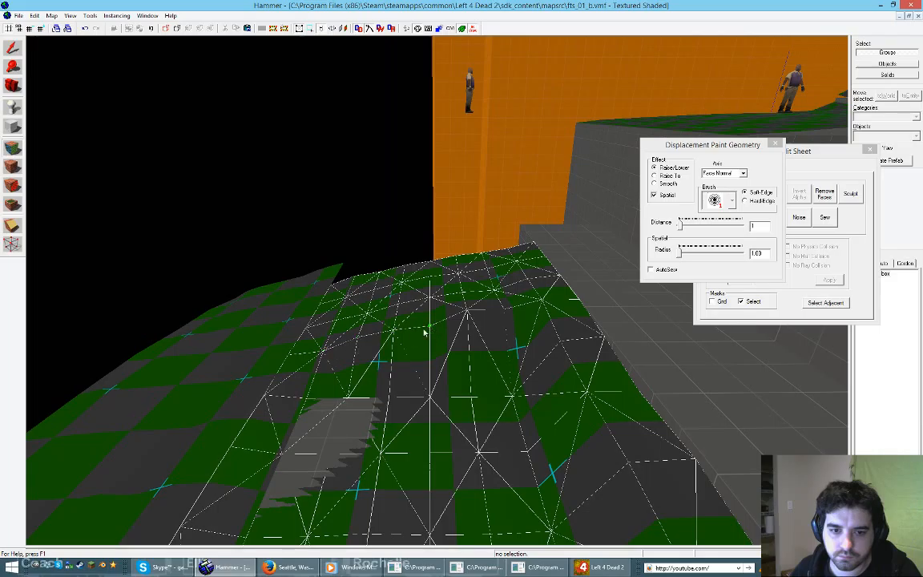
pyautogui.click(506, 312)
pyautogui.click(504, 304)
pyautogui.click(492, 291)
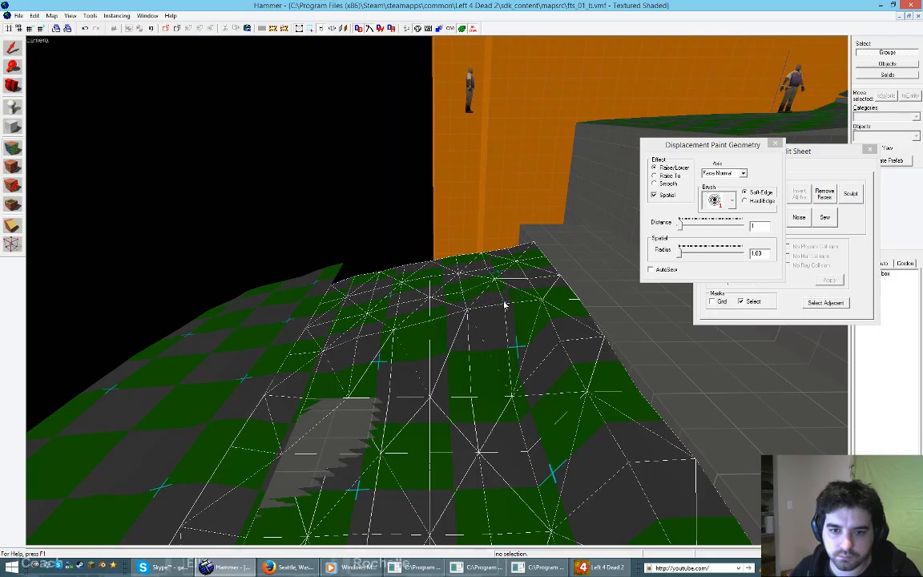
pyautogui.rightClick(483, 317)
# Step: Raise the next interior rows of vertices toward the front, continuing the even slope across the displacement
pyautogui.moveTo(513, 392)
pyautogui.mouseDown()
pyautogui.moveTo(364, 400)
pyautogui.moveTo(305, 387)
pyautogui.moveTo(362, 383)
pyautogui.moveTo(309, 388)
pyautogui.mouseUp()
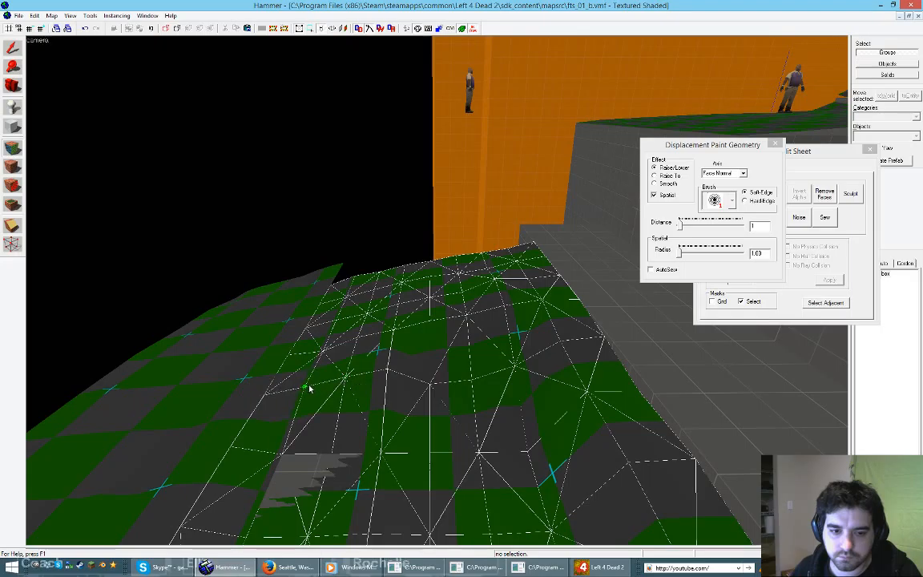
pyautogui.moveTo(432, 380)
pyautogui.mouseDown()
pyautogui.moveTo(432, 371)
pyautogui.moveTo(410, 371)
pyautogui.moveTo(472, 373)
pyautogui.moveTo(515, 344)
pyautogui.moveTo(398, 395)
pyautogui.moveTo(384, 385)
pyautogui.moveTo(274, 381)
pyautogui.moveTo(360, 375)
pyautogui.moveTo(357, 361)
pyautogui.moveTo(457, 350)
pyautogui.moveTo(481, 330)
pyautogui.mouseUp()
pyautogui.press('z')
pyautogui.press('s')
pyautogui.press('d')
pyautogui.press('z')
pyautogui.moveTo(430, 343)
pyautogui.mouseDown()
pyautogui.moveTo(438, 346)
pyautogui.moveTo(404, 439)
pyautogui.moveTo(313, 433)
pyautogui.moveTo(494, 430)
pyautogui.moveTo(357, 411)
pyautogui.moveTo(285, 424)
pyautogui.moveTo(289, 415)
pyautogui.mouseUp()
# Step: Raise the interior vertices nearest the front edge, blending the displacement's slope down into the ground
pyautogui.press('z')
pyautogui.press('s')
pyautogui.press('w')
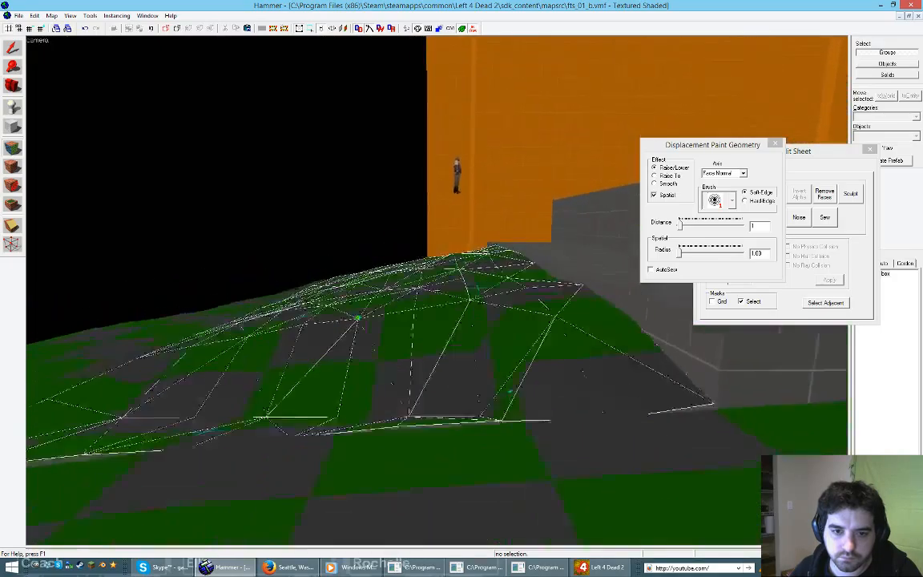
pyautogui.press('a')
pyautogui.press('s')
pyautogui.press('z')
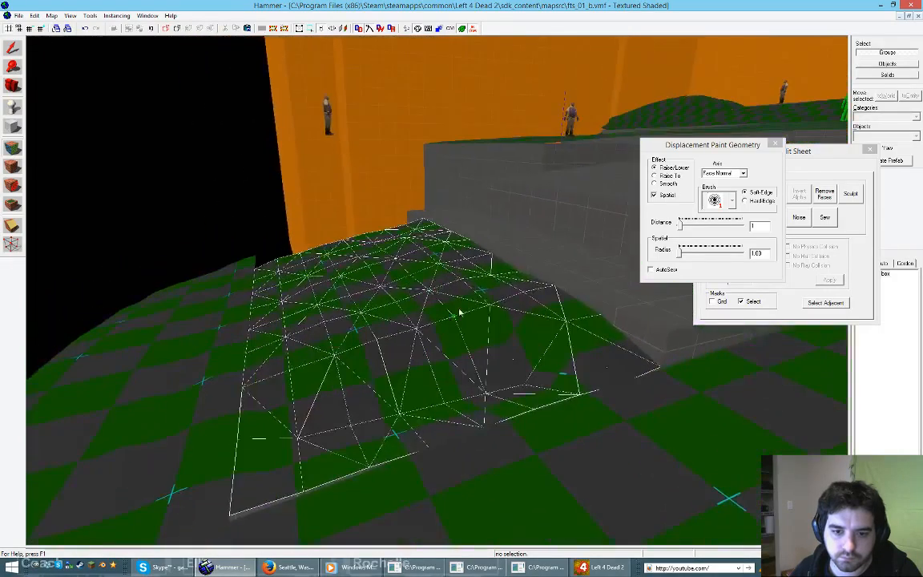
pyautogui.moveTo(458, 314)
pyautogui.mouseDown()
pyautogui.moveTo(473, 387)
pyautogui.moveTo(511, 370)
pyautogui.moveTo(515, 350)
pyautogui.moveTo(391, 424)
pyautogui.moveTo(313, 443)
pyautogui.moveTo(356, 383)
pyautogui.moveTo(361, 401)
pyautogui.moveTo(287, 445)
pyautogui.moveTo(347, 416)
pyautogui.mouseUp()
pyautogui.moveTo(497, 350); pyautogui.dragTo(538, 337)
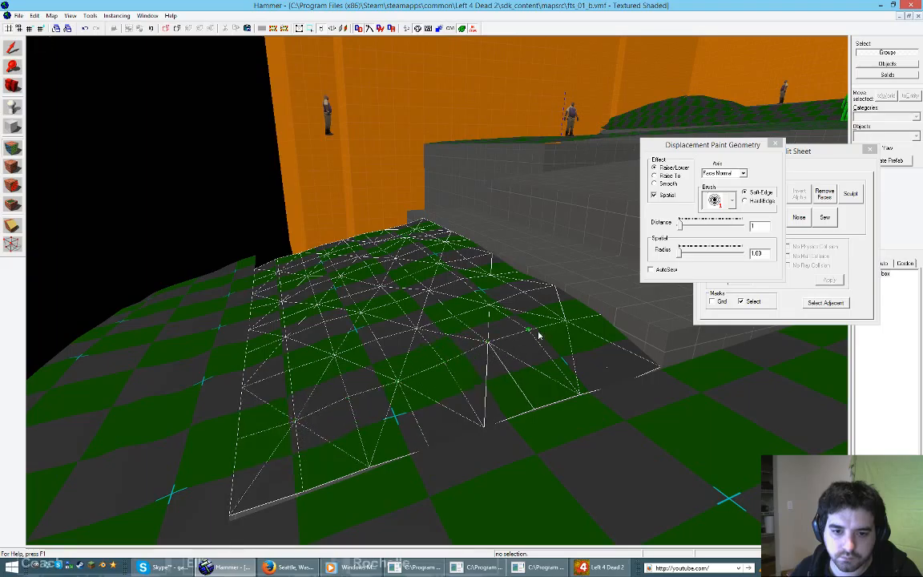
# Step: Examine the sculpted slope from the front and open side for uneven vertices
pyautogui.press('z')
pyautogui.press('d')
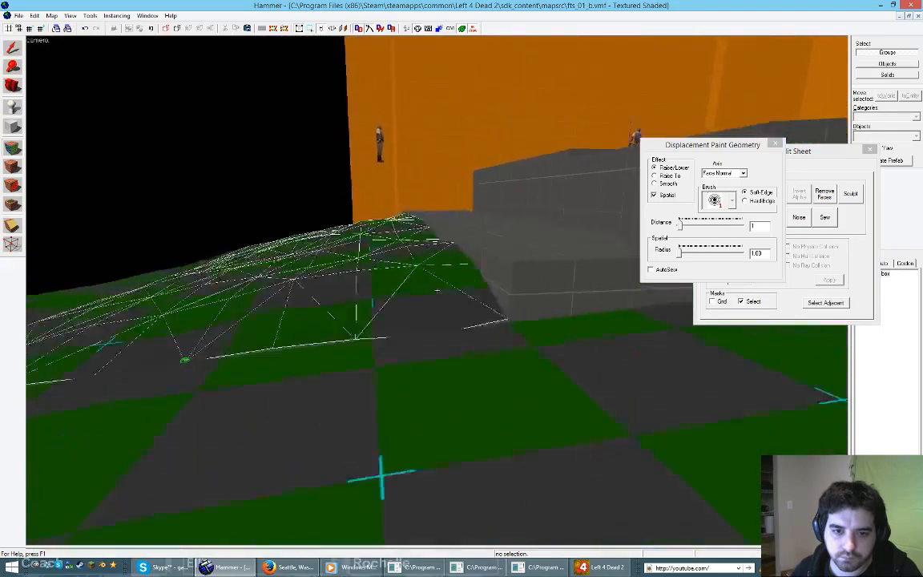
pyautogui.press('a')
pyautogui.press('s')
pyautogui.press('w')
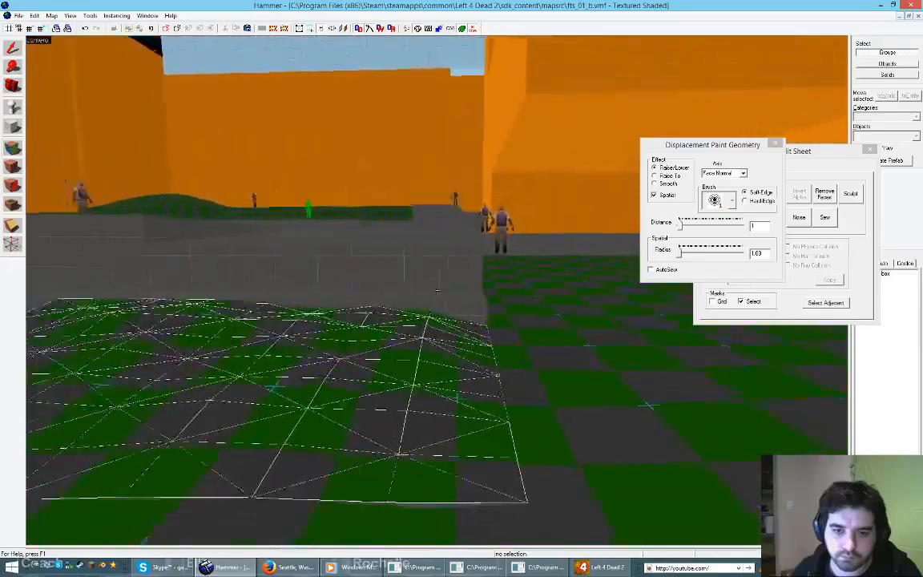
pyautogui.press('z')
pyautogui.press('z')
pyautogui.press('s')
pyautogui.press('a')
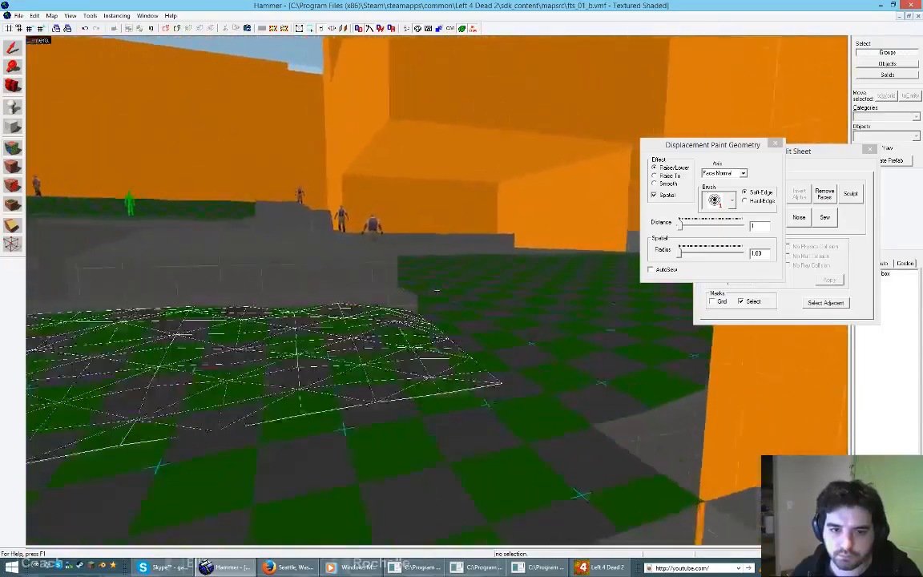
pyautogui.press('d')
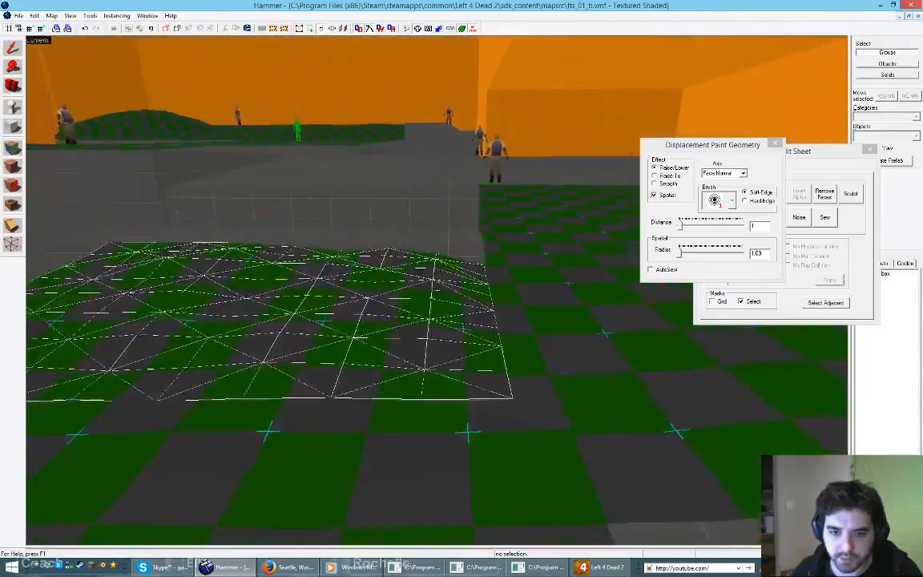
pyautogui.press('s')
pyautogui.press('z')
pyautogui.press('w')
pyautogui.press('d')
pyautogui.press('a')
pyautogui.press('s')
pyautogui.press('z')
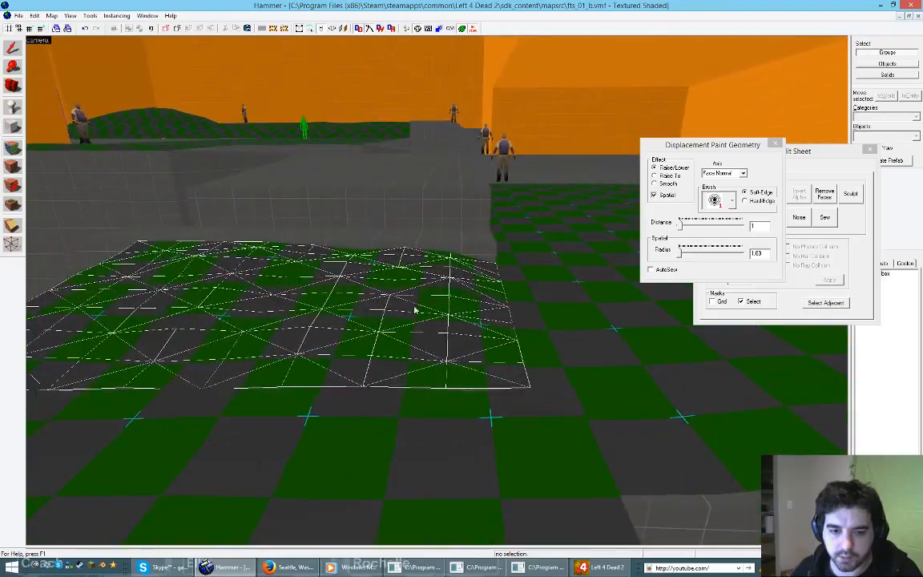
pyautogui.click(298, 574)
pyautogui.click(232, 567)
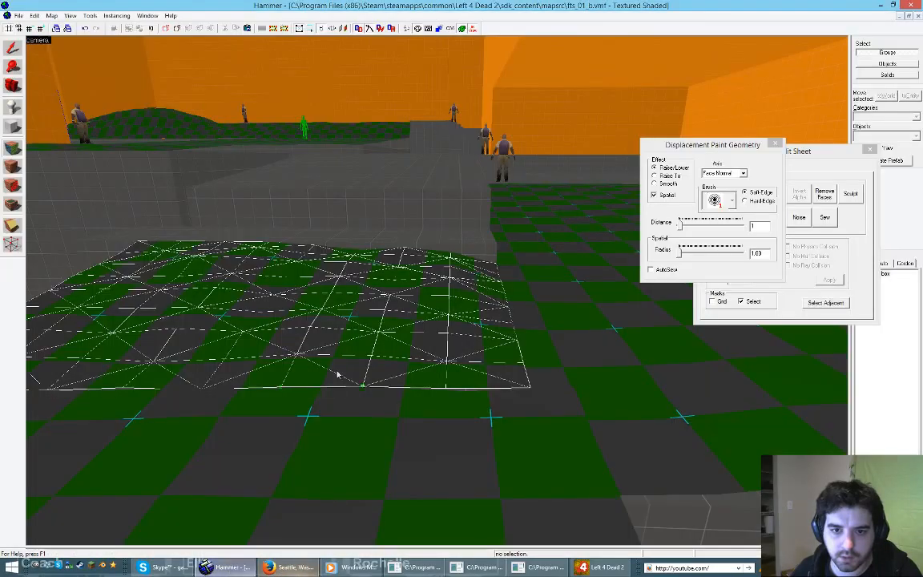
# Step: Lower the protruding vertices beside the displacement's open side edge to even out its slope
pyautogui.press('w')
pyautogui.press('w')
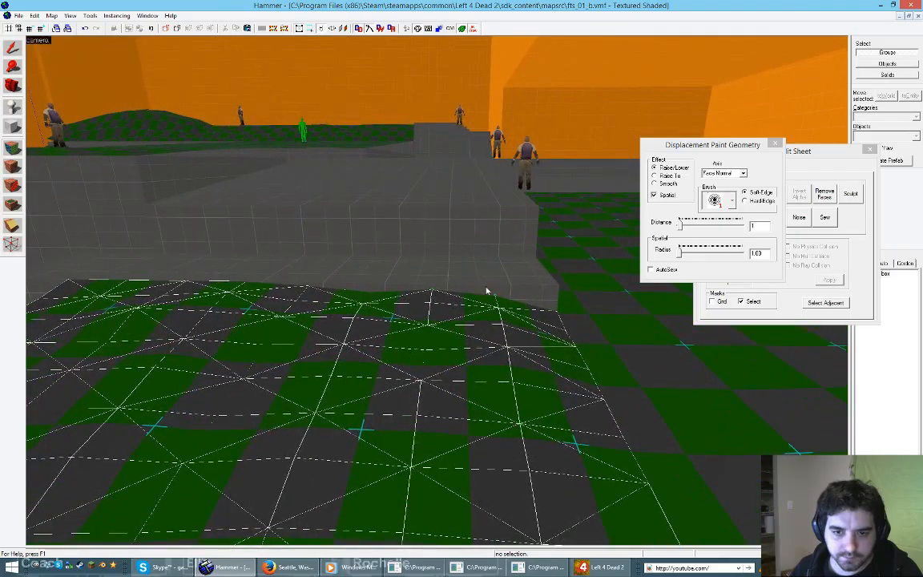
pyautogui.moveTo(498, 316); pyautogui.dragTo(502, 336, button='right')
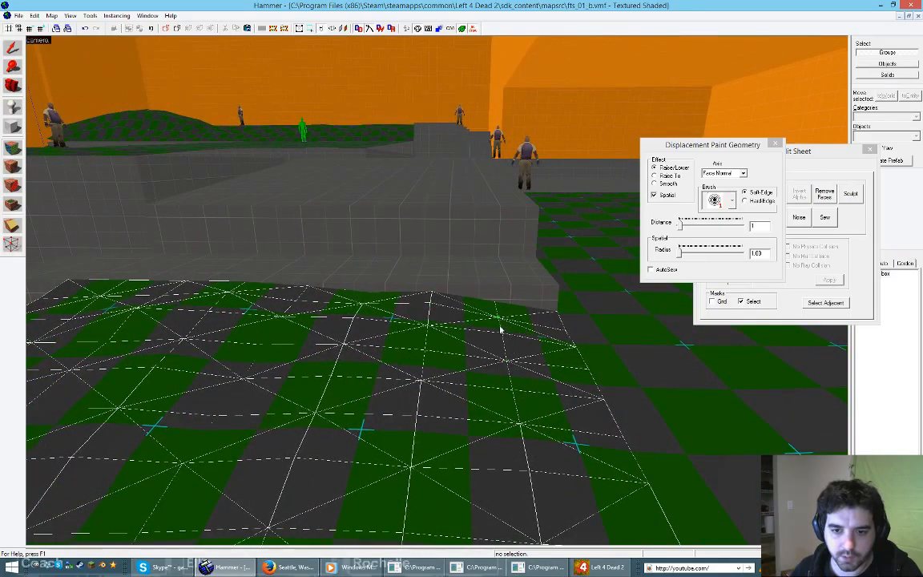
pyautogui.press('s')
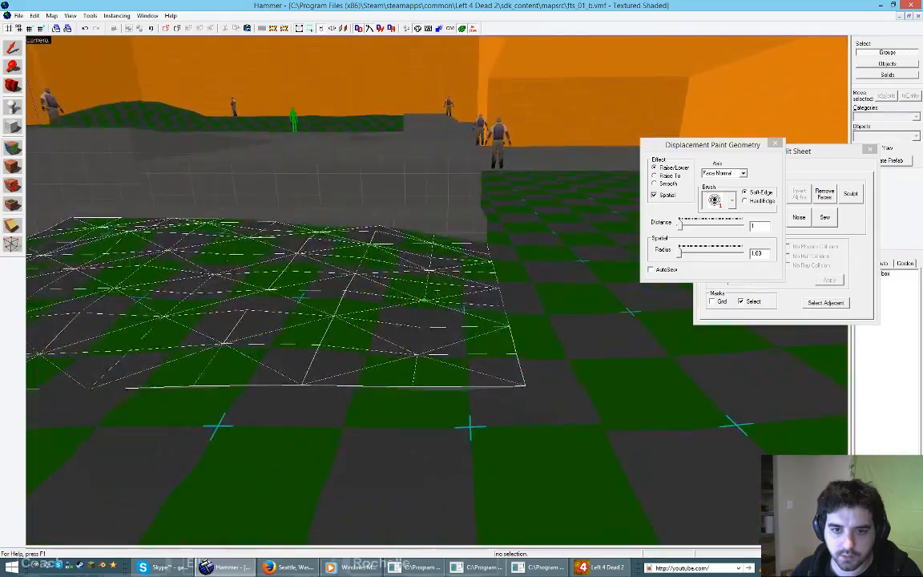
pyautogui.moveTo(437, 237); pyautogui.dragTo(416, 360, button='right')
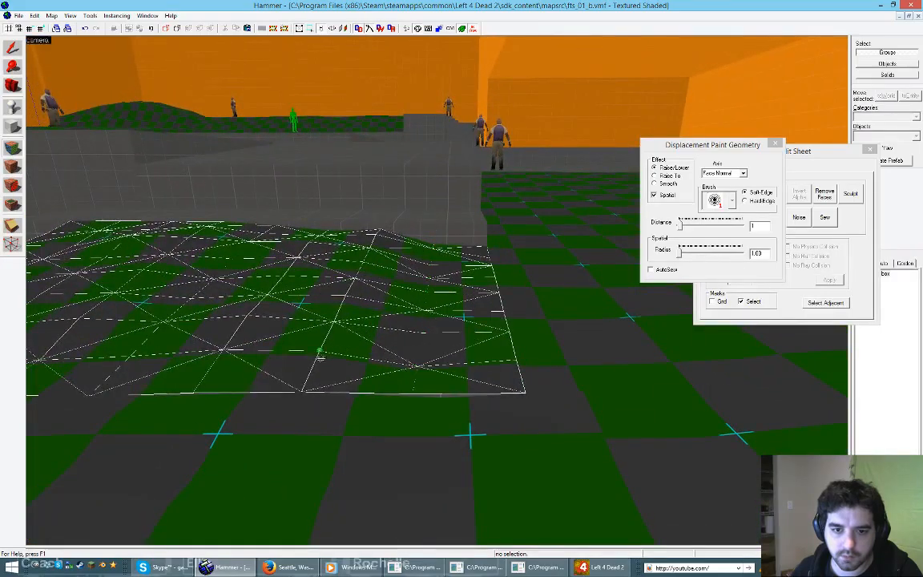
pyautogui.moveTo(321, 348)
pyautogui.mouseDown(button='right')
pyautogui.moveTo(365, 239)
pyautogui.moveTo(383, 229)
pyautogui.moveTo(380, 238)
pyautogui.mouseUp(button='right')
pyautogui.rightClick(379, 238)
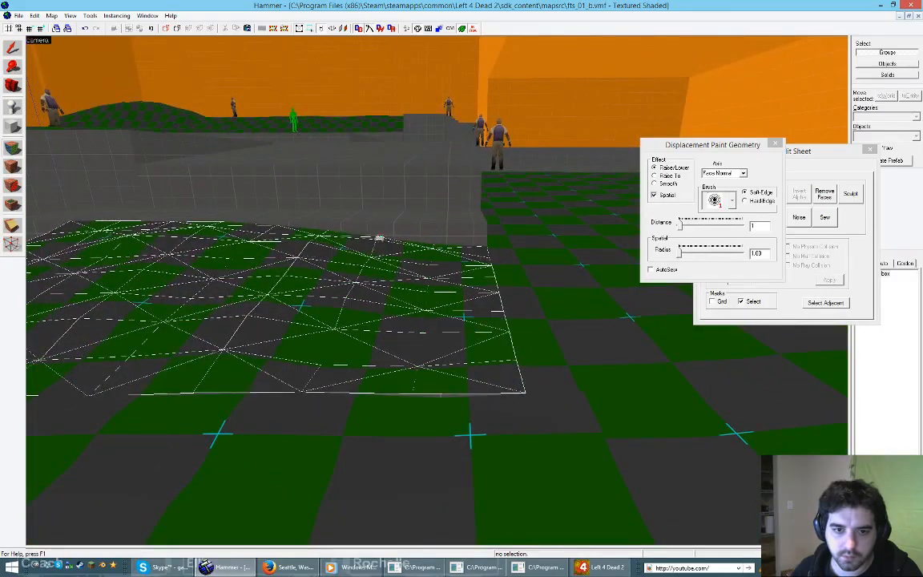
pyautogui.rightClick(373, 265)
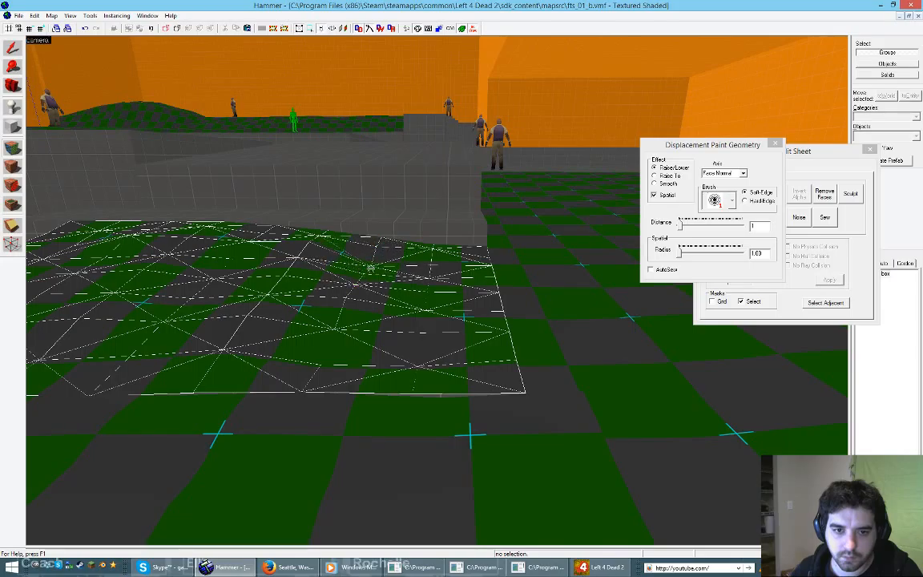
pyautogui.moveTo(370, 267); pyautogui.dragTo(375, 264, button='right')
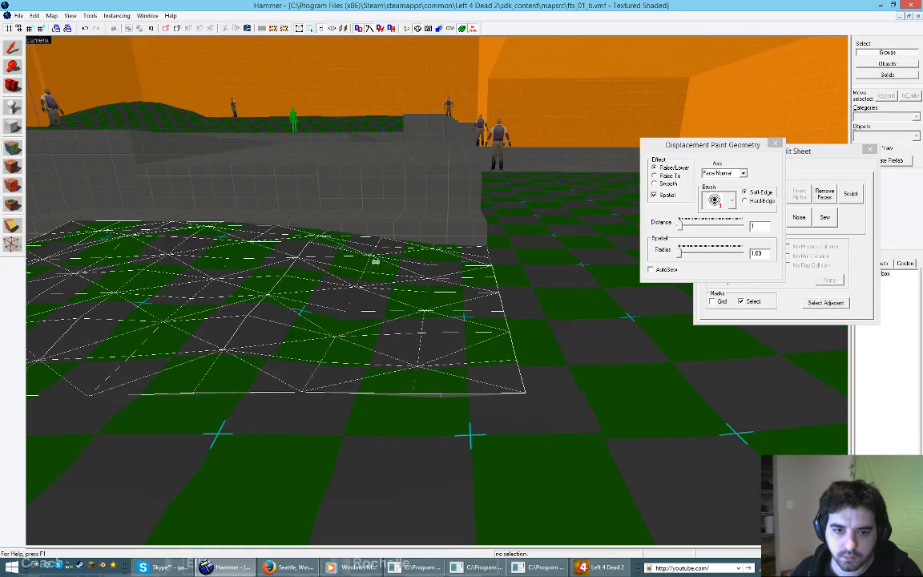
# Step: Lower the remaining high interior vertices near the displacement's open front corner to smooth the surface
pyautogui.press('z')
pyautogui.press('w')
pyautogui.press('s')
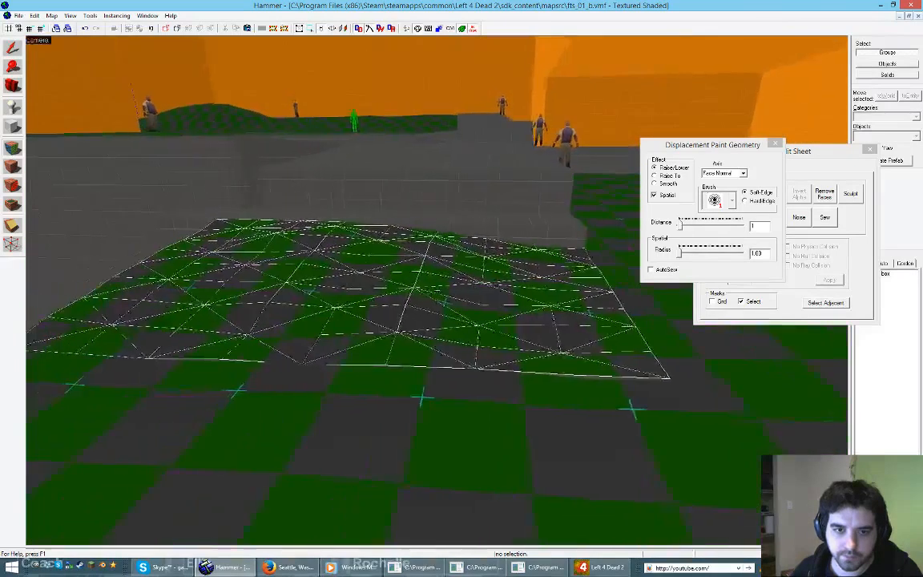
pyautogui.press('w')
pyautogui.press('a')
pyautogui.press('z')
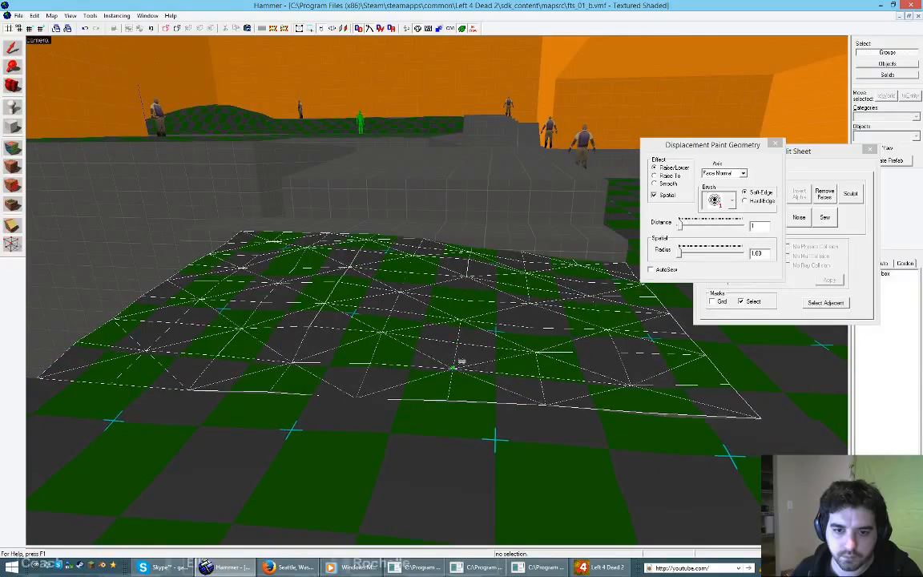
pyautogui.press('z')
pyautogui.press('w')
pyautogui.press('d')
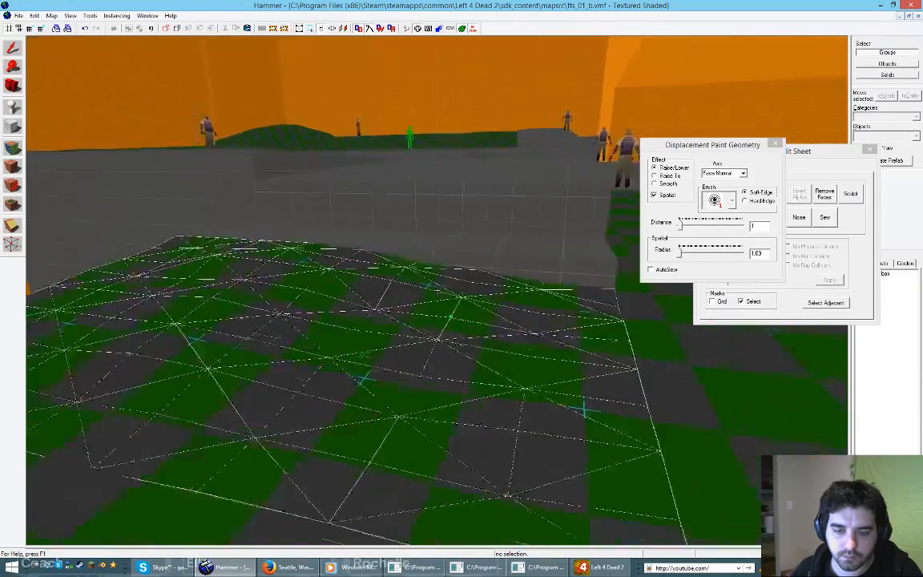
pyautogui.press('z')
pyautogui.rightClick(415, 293)
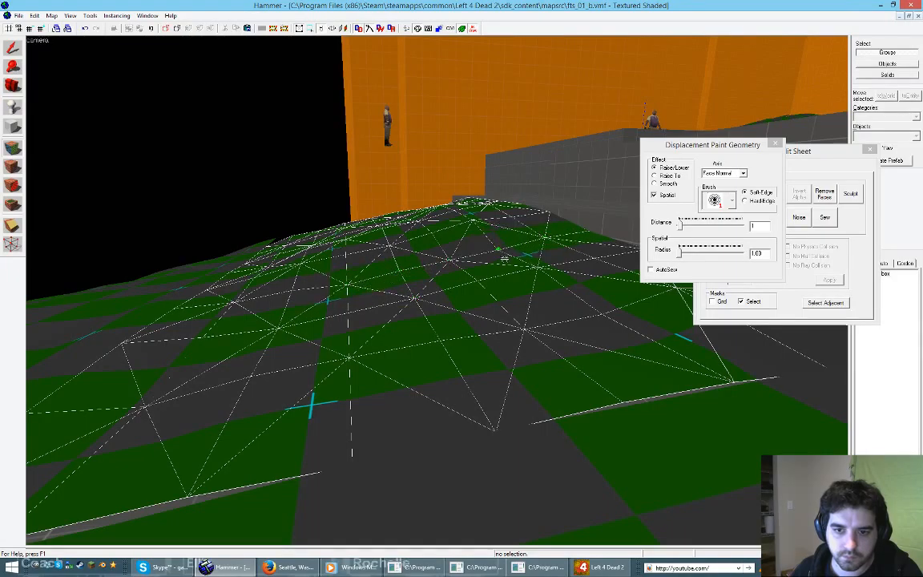
pyautogui.rightClick(539, 276)
pyautogui.press('d')
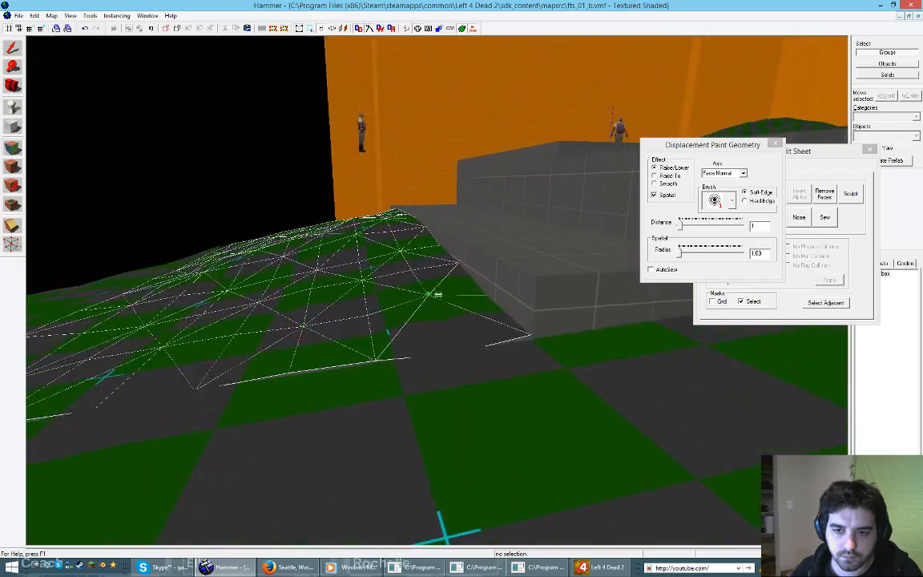
# Step: Even out the displacement's middle vertices by lowering the high ones and raising the low ones
pyautogui.rightClick(432, 296)
pyautogui.rightClick(428, 302)
pyautogui.press('w')
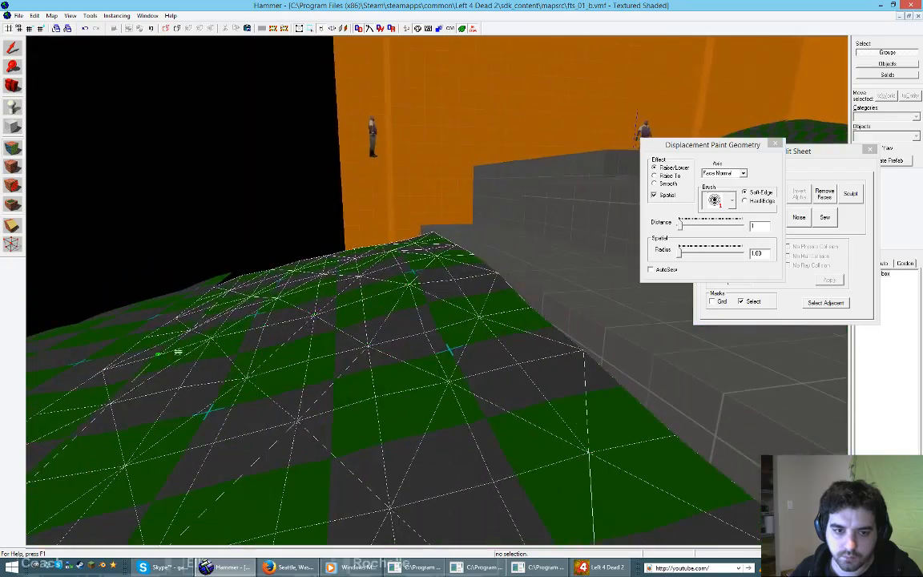
pyautogui.rightClick(319, 317)
pyautogui.rightClick(214, 352)
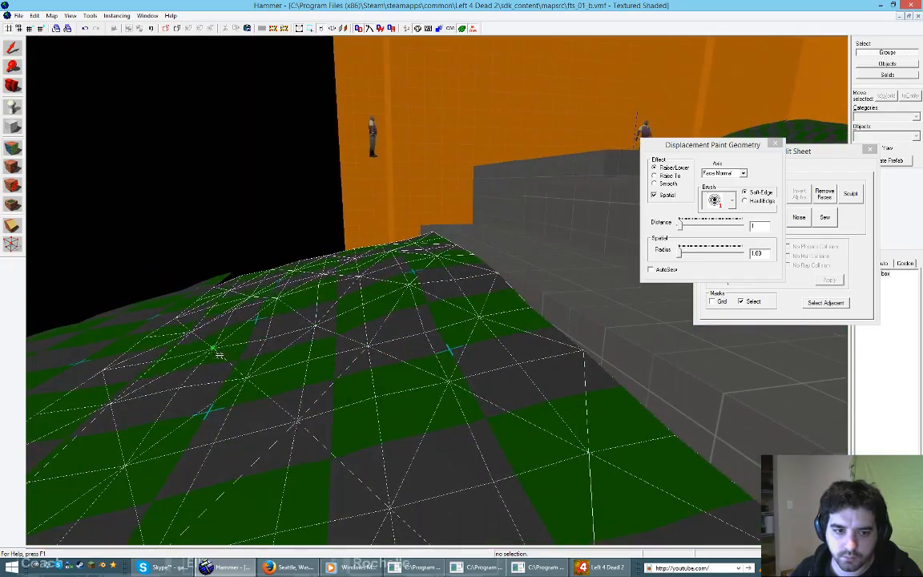
pyautogui.click(316, 326)
pyautogui.click(409, 298)
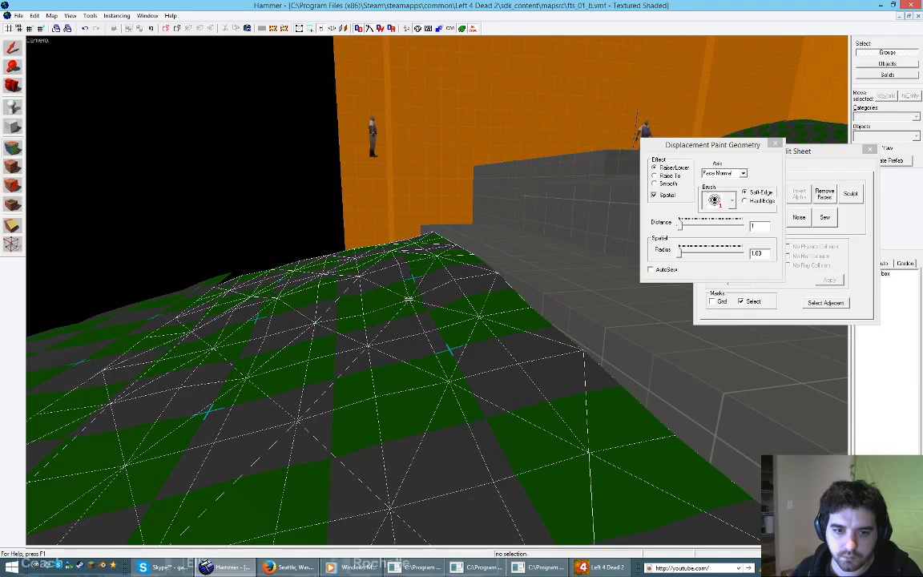
pyautogui.rightClick(411, 303)
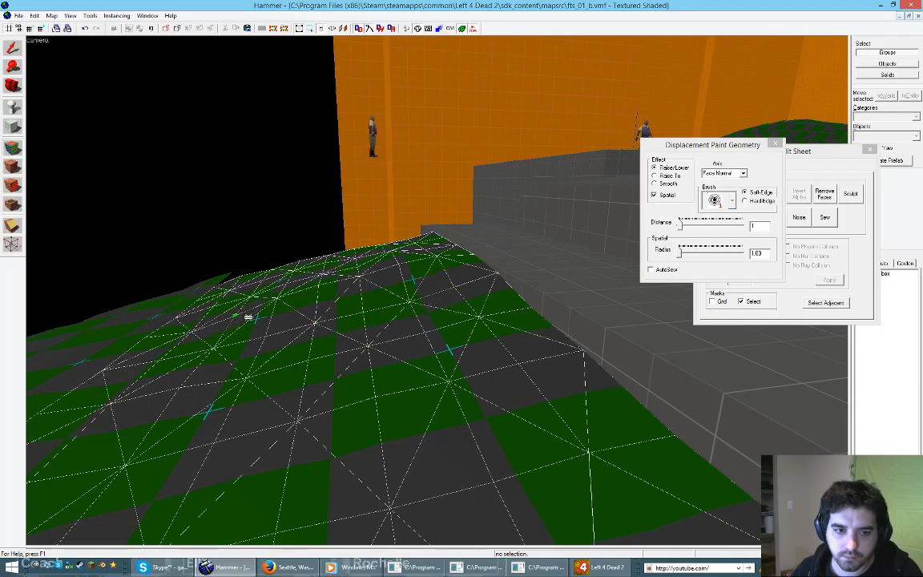
# Step: Even out the vertices on the upper slope just below the displacement's raised back edge
pyautogui.moveTo(248, 318); pyautogui.dragTo(350, 295)
pyautogui.moveTo(254, 319); pyautogui.dragTo(359, 289)
pyautogui.moveTo(437, 270)
pyautogui.mouseDown()
pyautogui.moveTo(427, 256)
pyautogui.moveTo(398, 265)
pyautogui.moveTo(438, 271)
pyautogui.moveTo(412, 277)
pyautogui.mouseUp()
pyautogui.moveTo(304, 283); pyautogui.dragTo(359, 271)
pyautogui.click(326, 282)
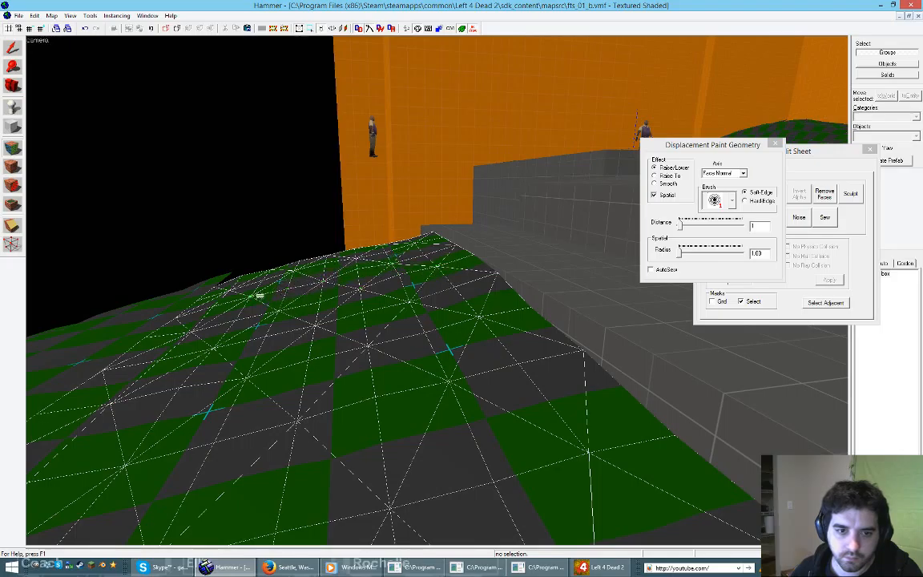
pyautogui.click(259, 295)
# Step: Switch the paint effect to Smooth with a larger distance and try it on the displacement's interior from the front
pyautogui.press('z')
pyautogui.press('a')
pyautogui.press('s')
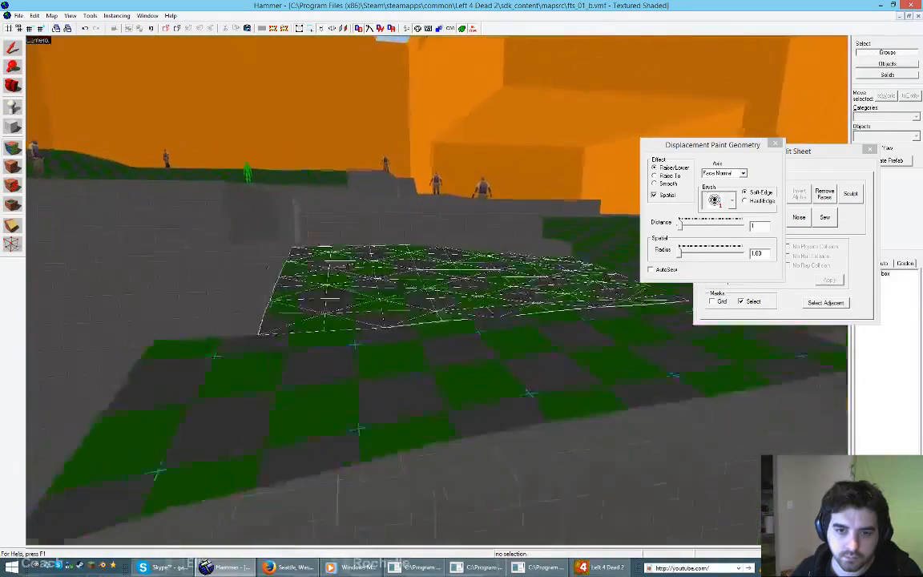
pyautogui.press('d')
pyautogui.press('w')
pyautogui.press('z')
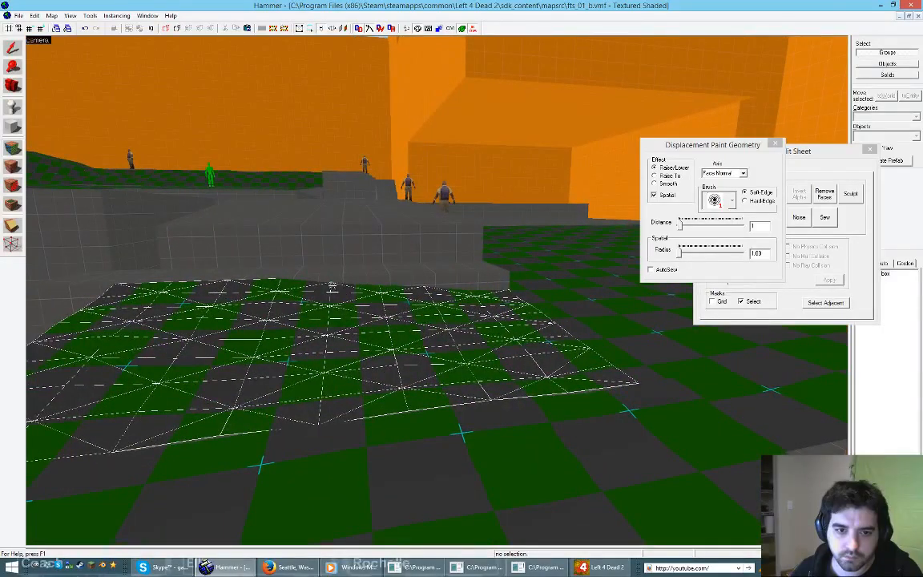
pyautogui.click(654, 183)
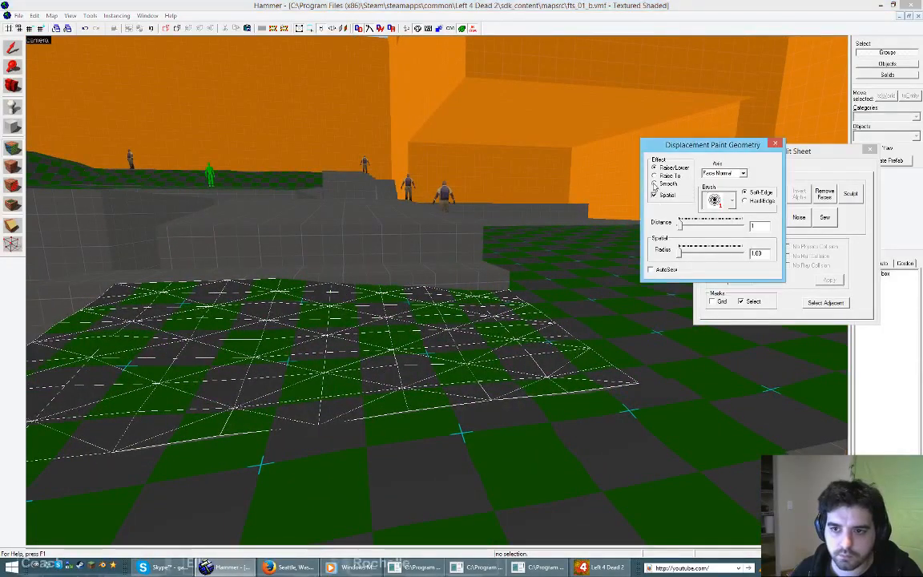
pyautogui.moveTo(683, 226); pyautogui.dragTo(717, 231)
pyautogui.click(496, 345)
pyautogui.click(415, 344)
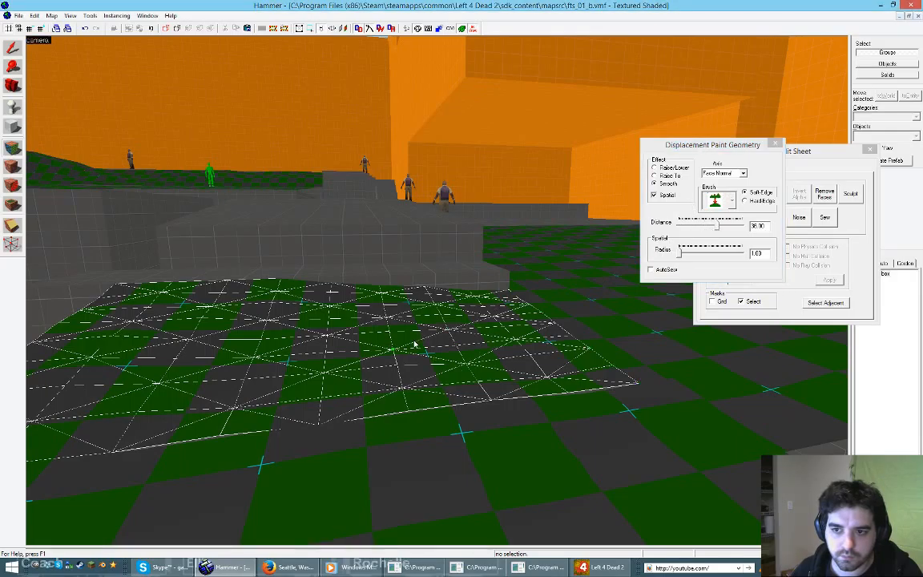
pyautogui.press('z')
pyautogui.press('z')
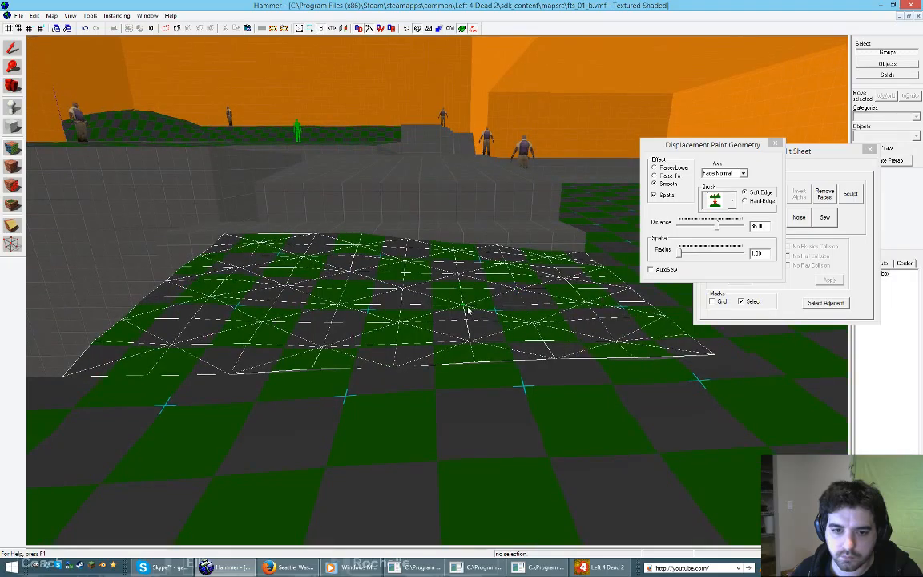
# Step: Turn off spatial painting and smooth the displacement's surface from its back edge to the open front corner
pyautogui.click(688, 190)
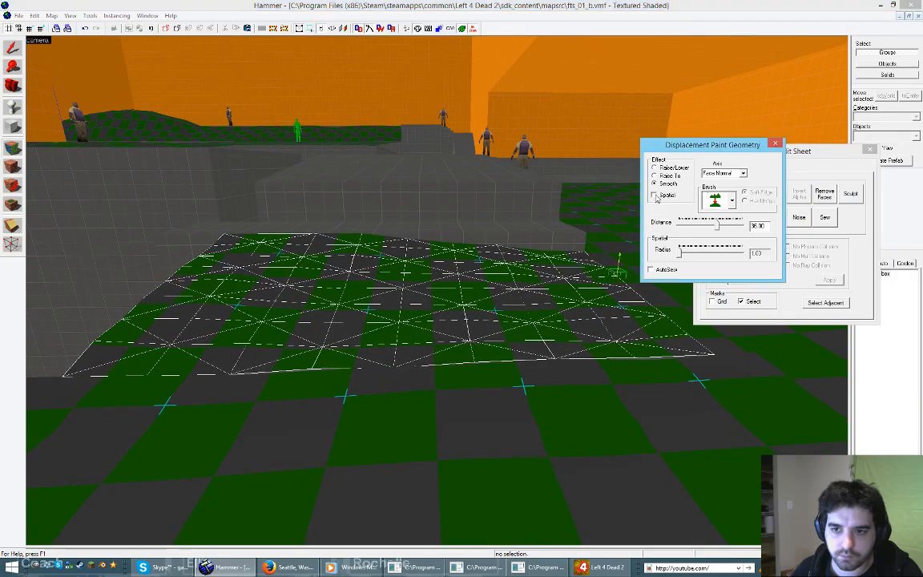
pyautogui.click(495, 328)
pyautogui.click(653, 195)
pyautogui.click(426, 304)
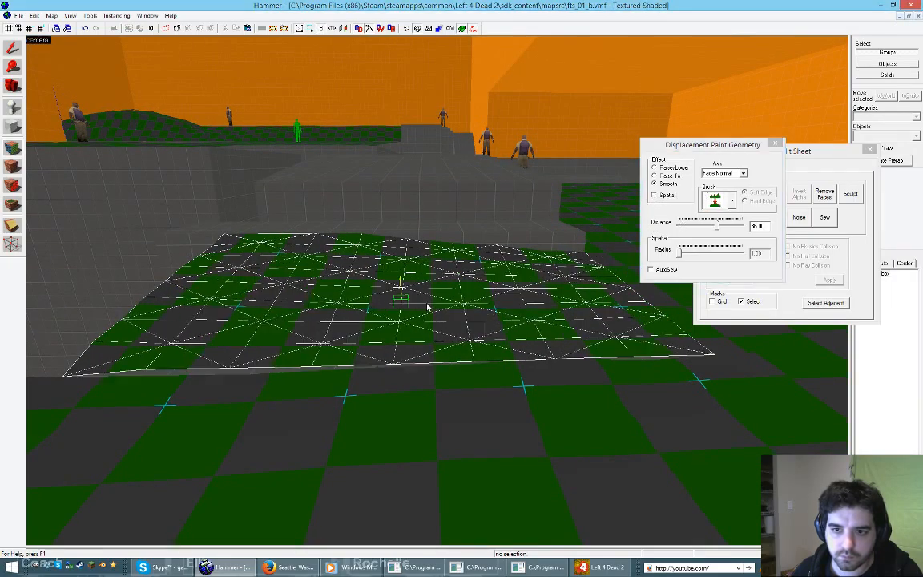
pyautogui.moveTo(291, 269); pyautogui.dragTo(605, 320)
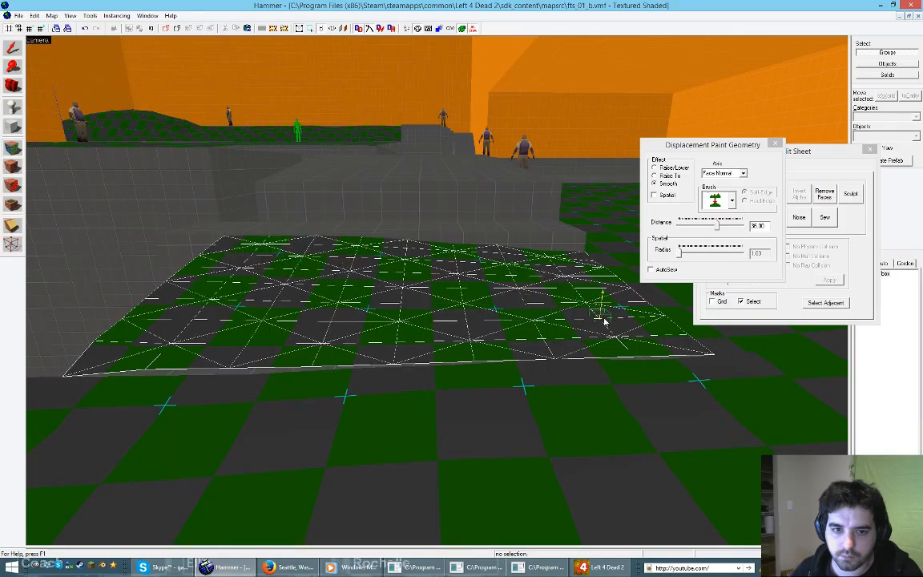
# Step: Bring the displacement's front edge back down to the ground using Raise/Lower at distance 1, and close the face editor
pyautogui.click(664, 167)
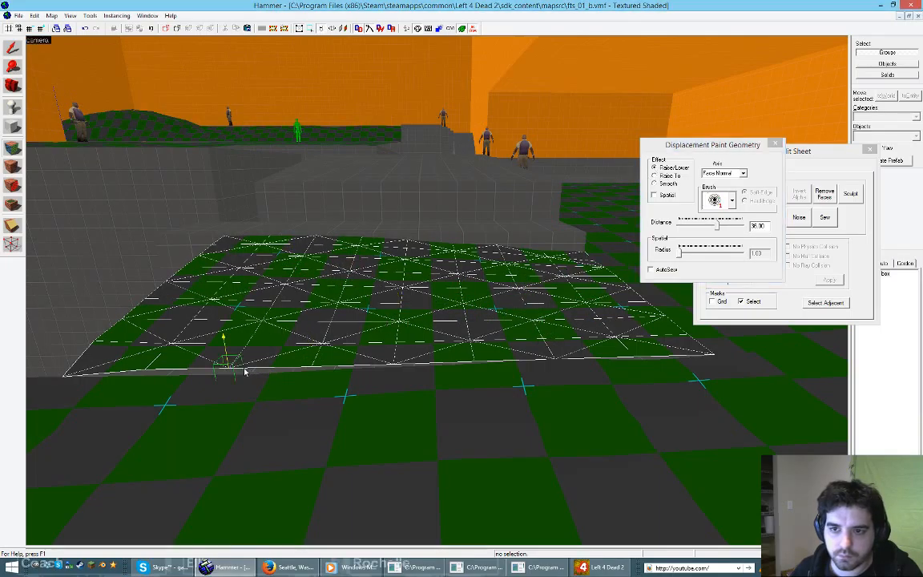
pyautogui.hotkey('ctrl', 'z')
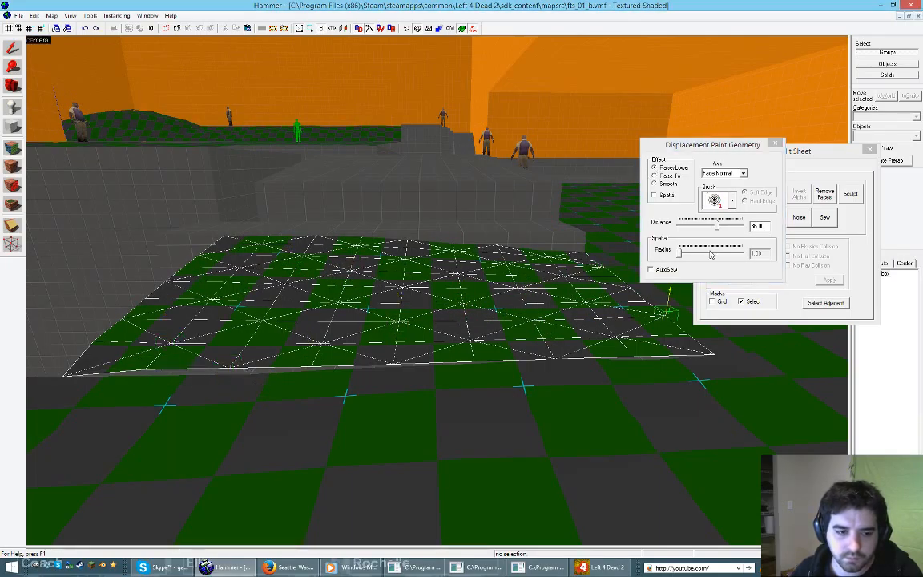
pyautogui.moveTo(718, 228); pyautogui.dragTo(680, 235)
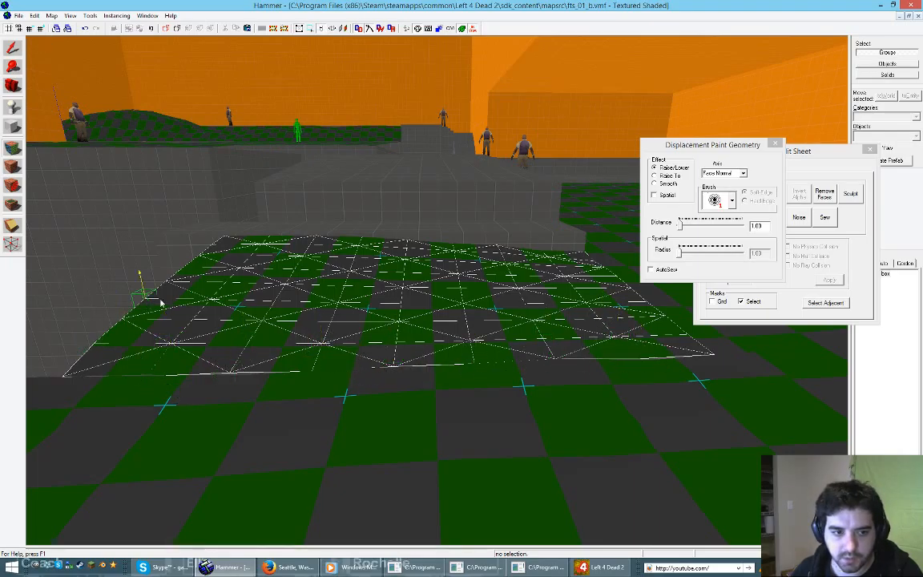
pyautogui.click(870, 149)
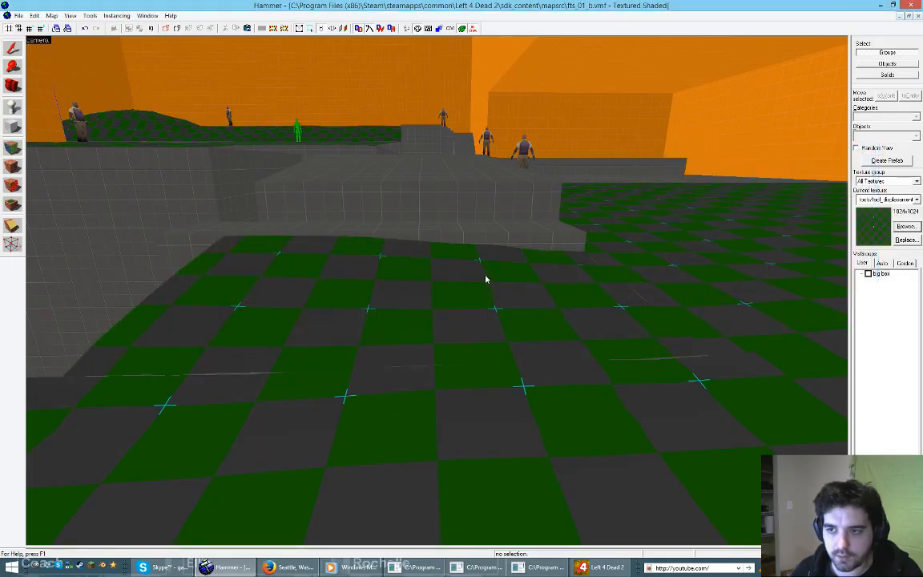
# Step: Examine the finished slope and its seams with the ground, walls and surrounding steps from several sides
pyautogui.press('z')
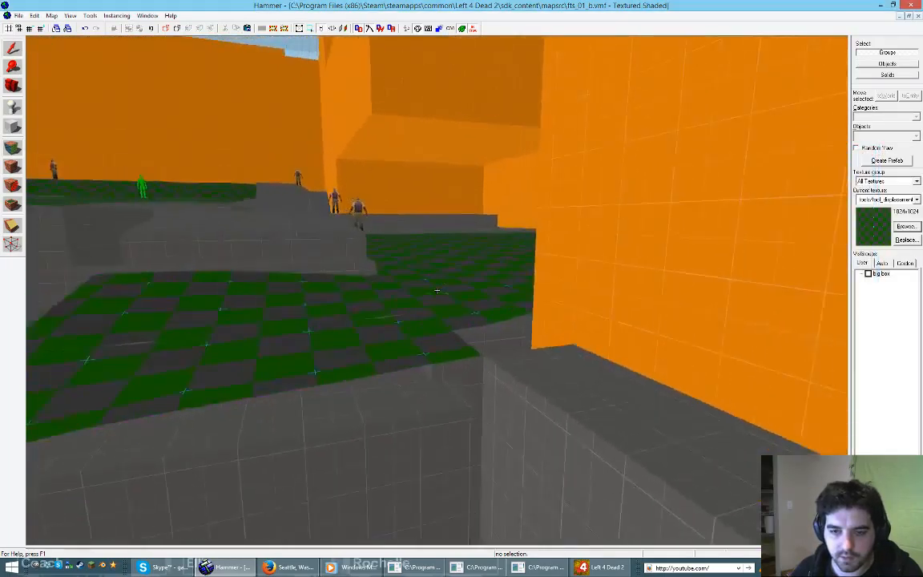
pyautogui.press('a')
pyautogui.press('w')
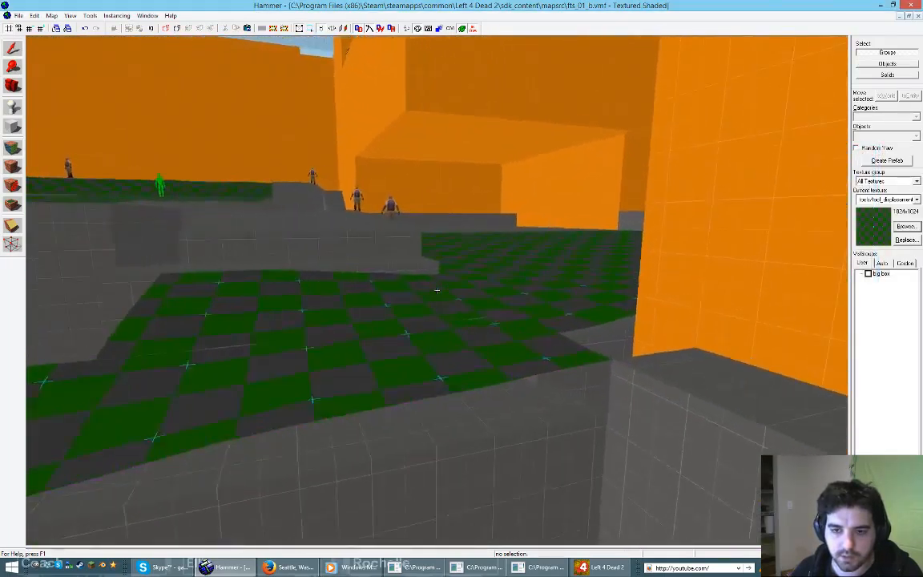
pyautogui.press('d')
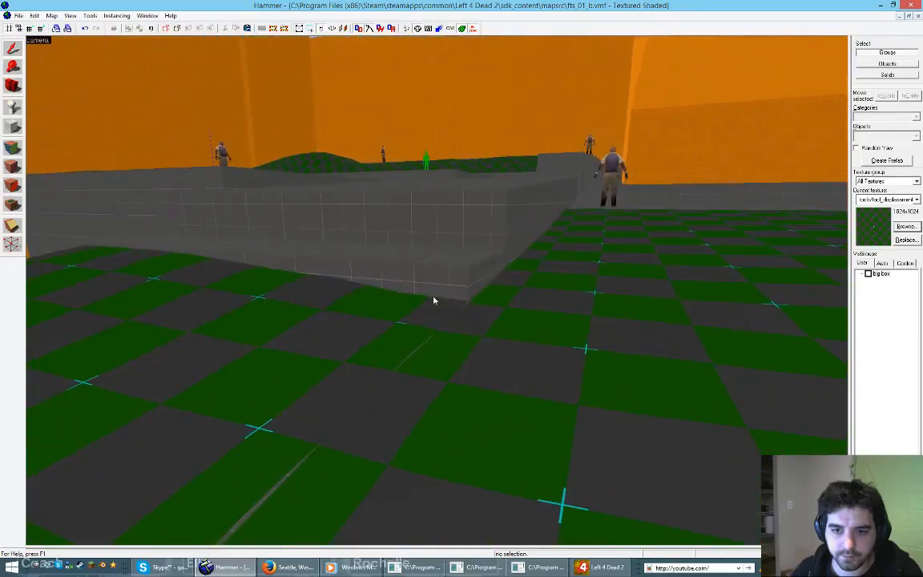
pyautogui.press('w')
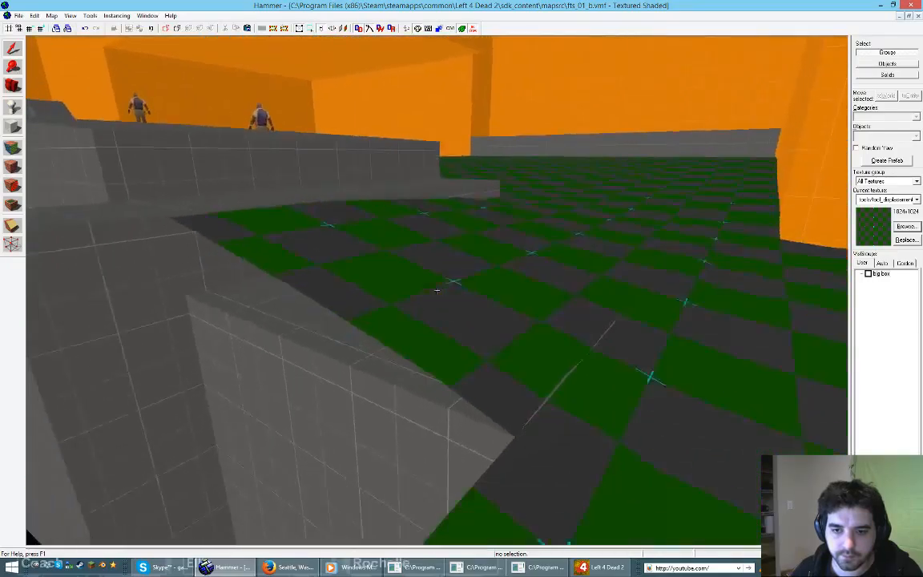
pyautogui.click(437, 290)
pyautogui.press('w')
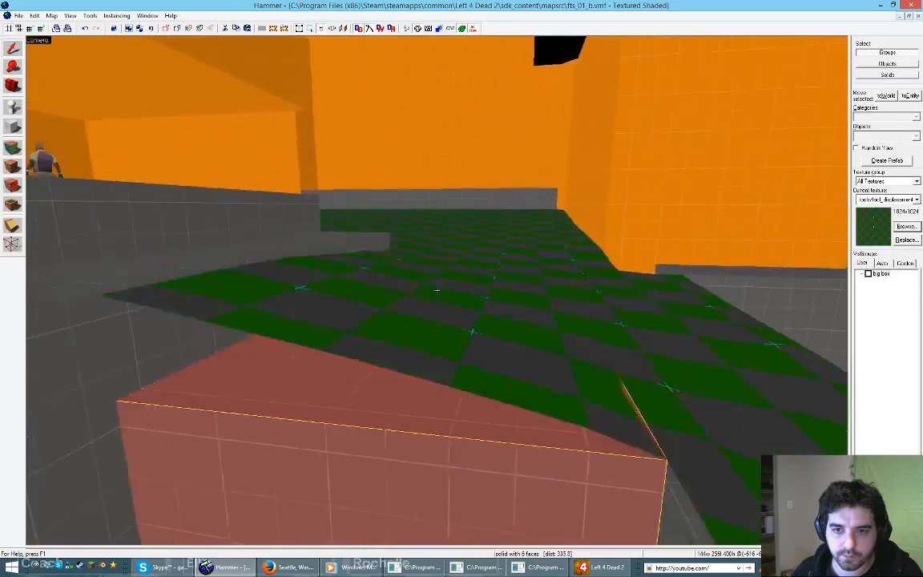
pyautogui.press('d')
pyautogui.press('s')
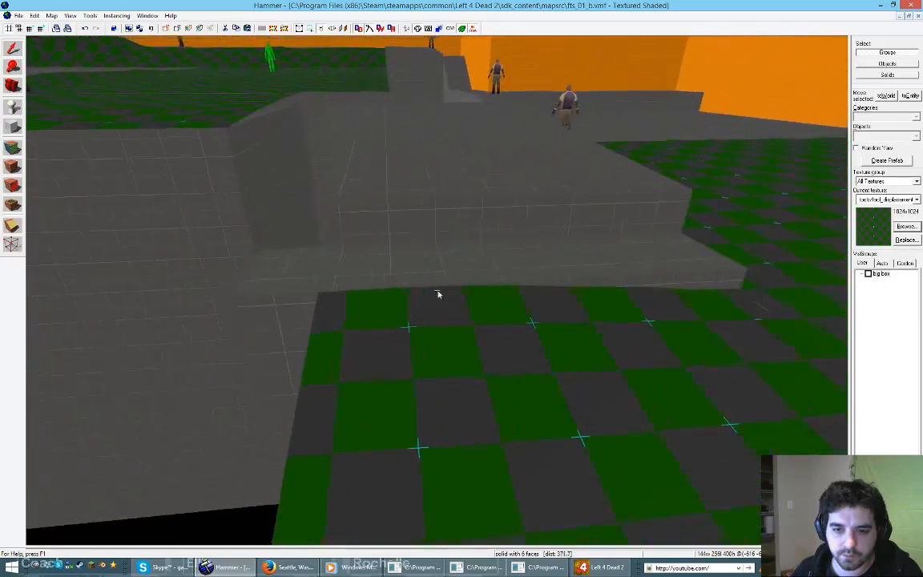
# Step: Starting from the lowest step behind the displacement, form a block 32 units tall directly above its top
pyautogui.press('z')
pyautogui.click(430, 269)
pyautogui.hotkey('shift', 'z')
pyautogui.scroll(-2, 271, 457)
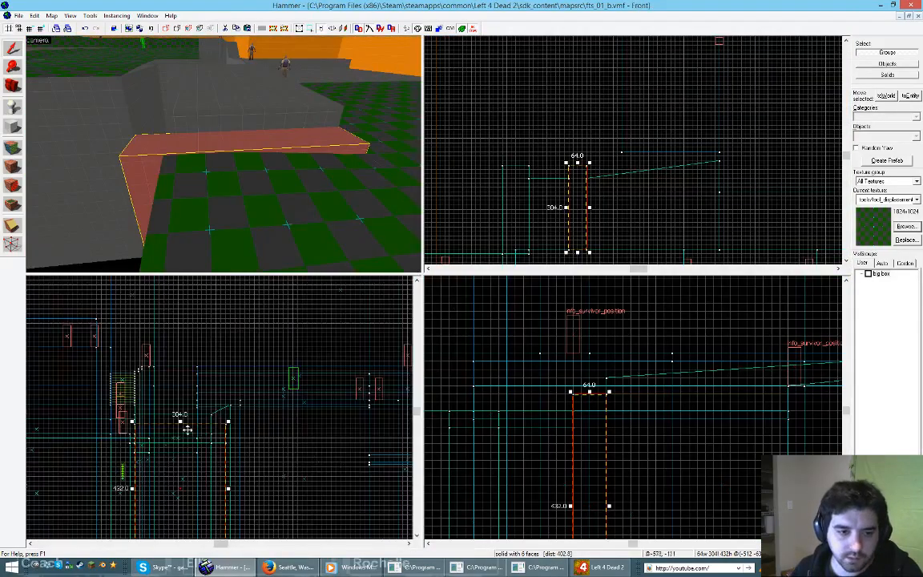
pyautogui.scroll(3, 185, 433)
pyautogui.moveTo(179, 511); pyautogui.dragTo(199, 442)
pyautogui.scroll(-2, 162, 346)
pyautogui.scroll(2, 158, 322)
pyautogui.scroll(-2, 202, 363)
# Step: Give the new block's top face the tools/tool_displacement texture and create a displacement of power 3 on it
pyautogui.hotkey('shift', 'a')
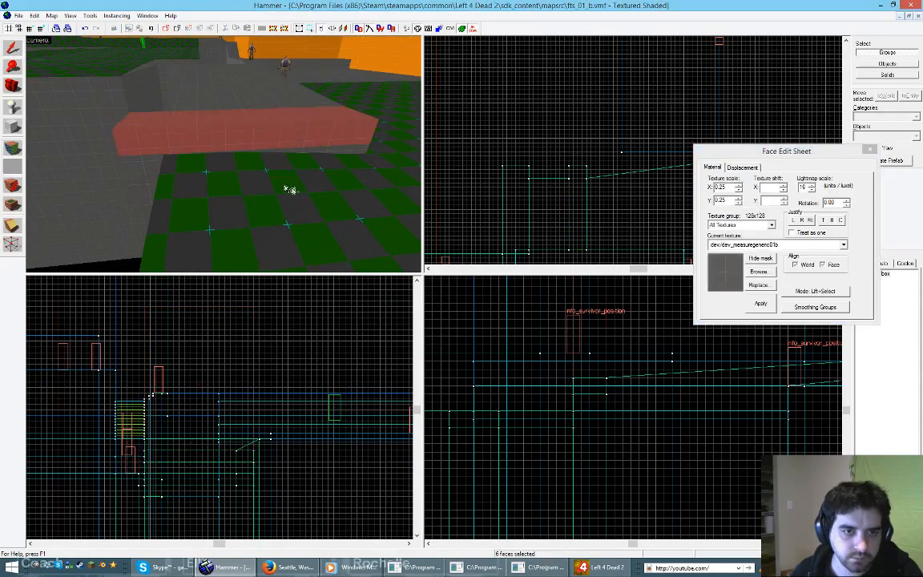
pyautogui.click(290, 189)
pyautogui.click(216, 117)
pyautogui.click(742, 167)
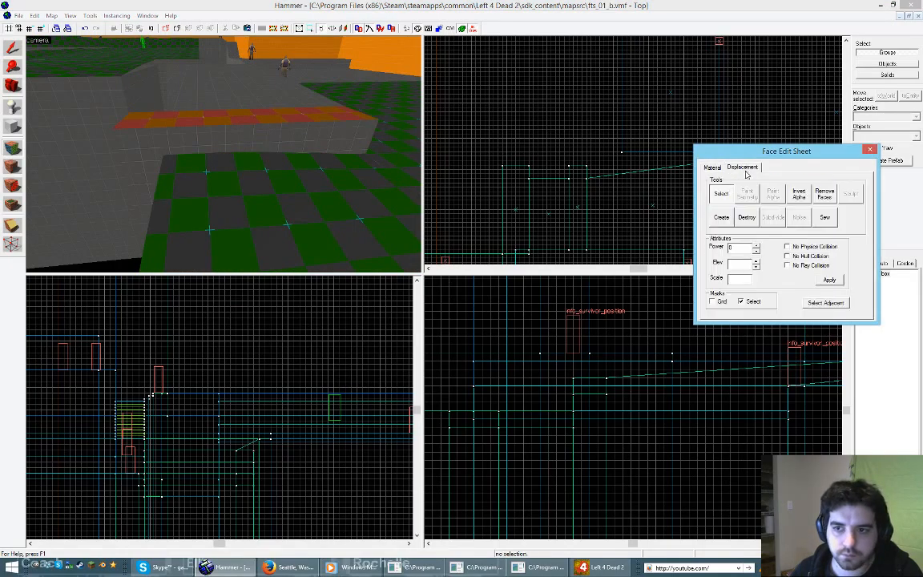
pyautogui.click(721, 217)
pyautogui.click(771, 245)
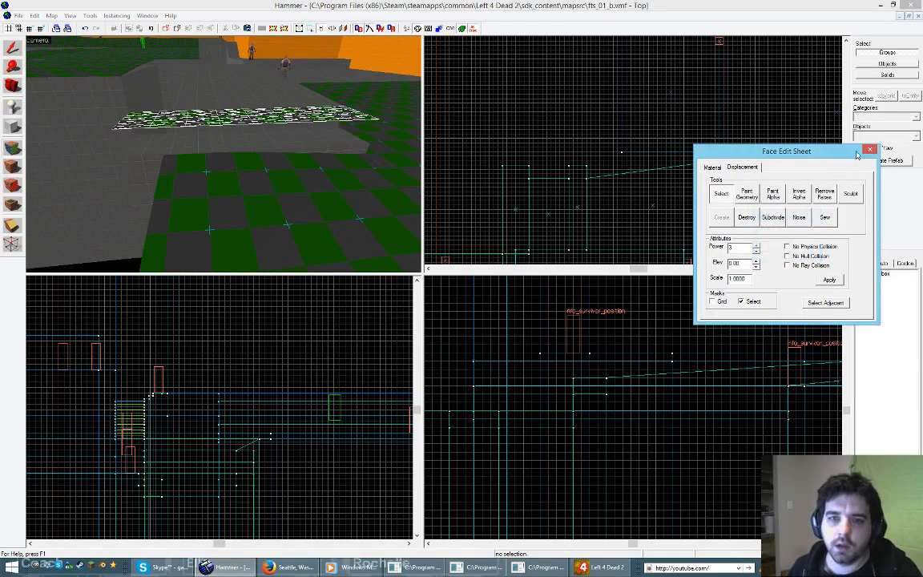
pyautogui.click(870, 149)
pyautogui.press('z')
pyautogui.press('w')
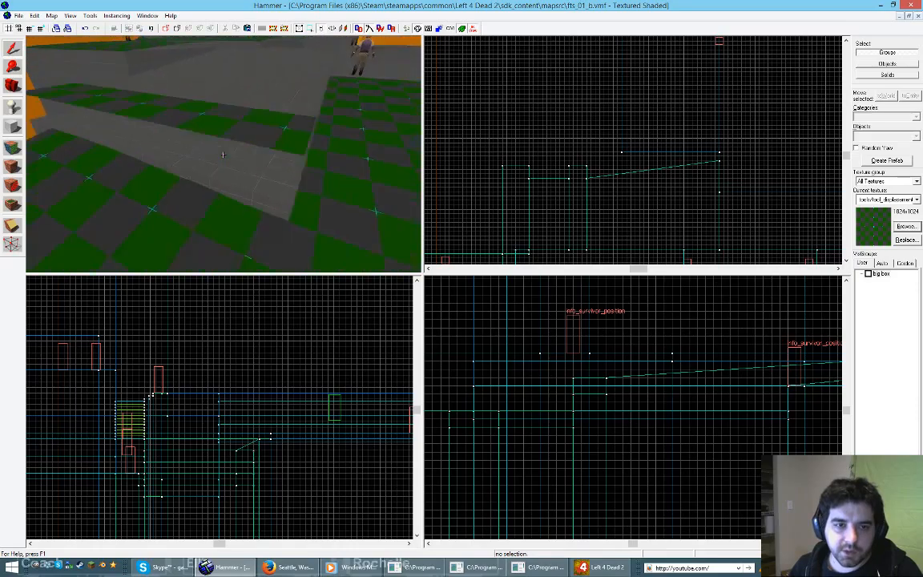
pyautogui.press('z')
pyautogui.hotkey('shift', 'a')
pyautogui.click(214, 94)
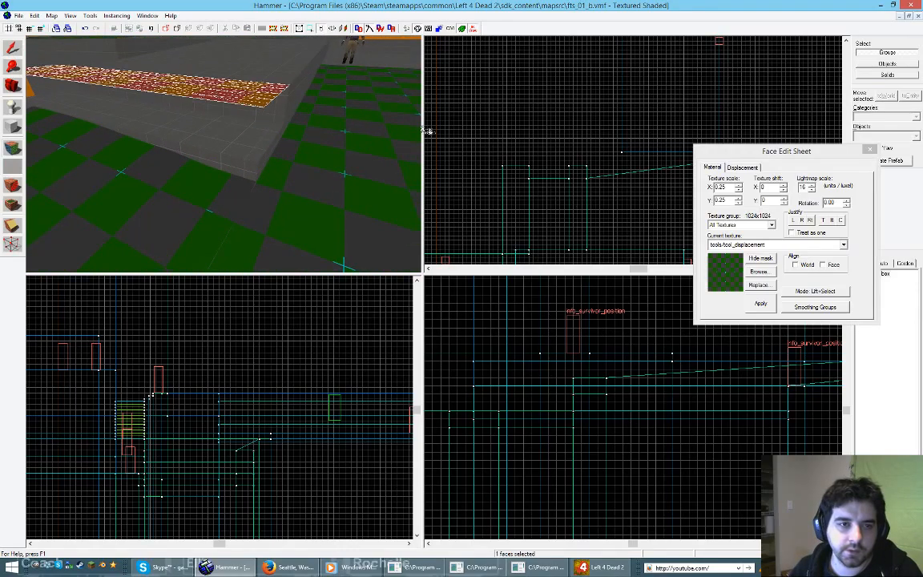
pyautogui.click(742, 167)
pyautogui.click(737, 195)
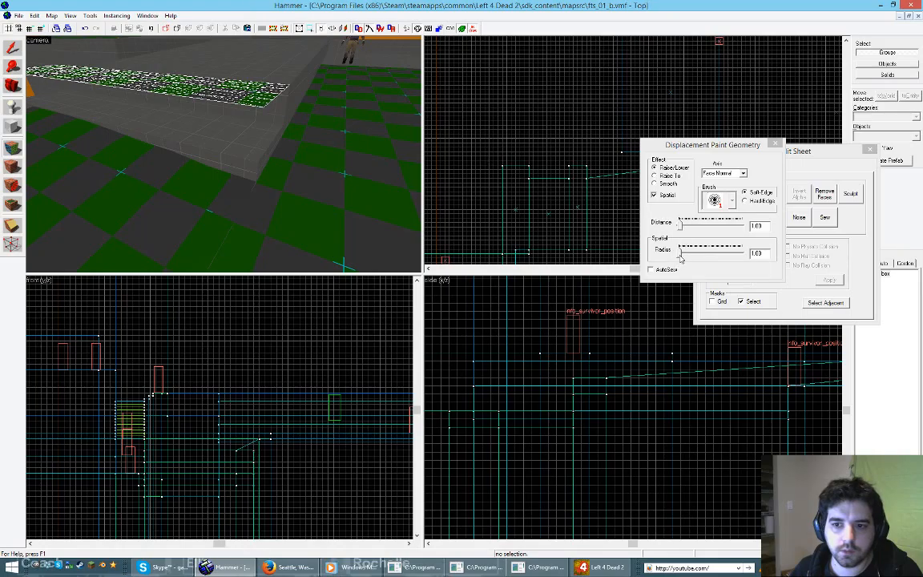
pyautogui.moveTo(680, 252); pyautogui.dragTo(683, 252)
pyautogui.click(680, 253)
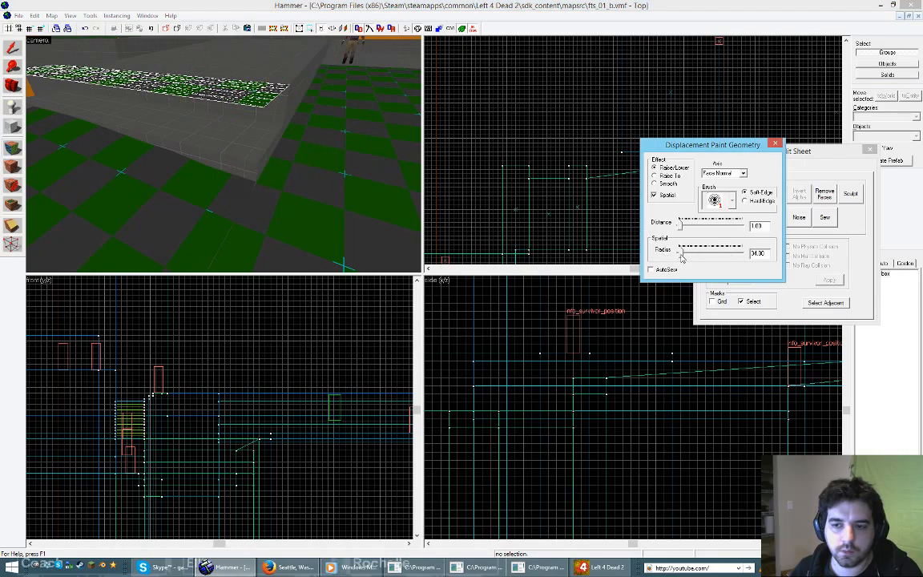
pyautogui.moveTo(682, 258); pyautogui.dragTo(680, 257)
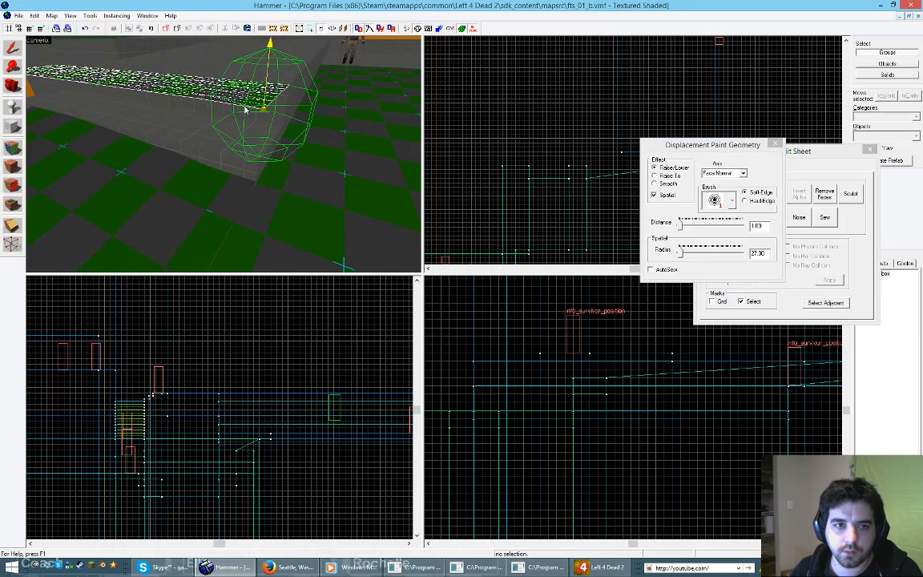
pyautogui.click(775, 145)
pyautogui.click(870, 150)
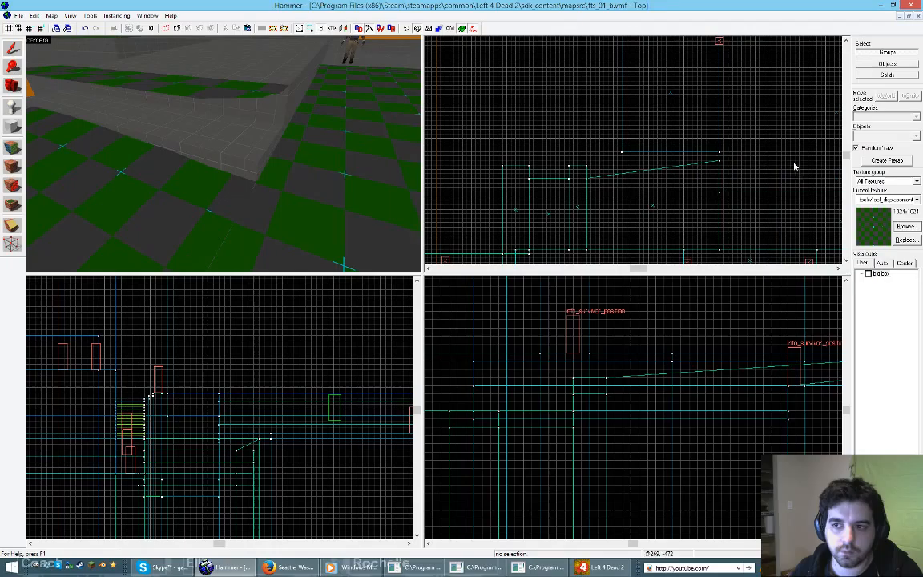
# Step: Select the new displacement block and lower it by two grid steps toward the sculpted slope
pyautogui.click(199, 84)
pyautogui.press('Down')
pyautogui.press('Down')
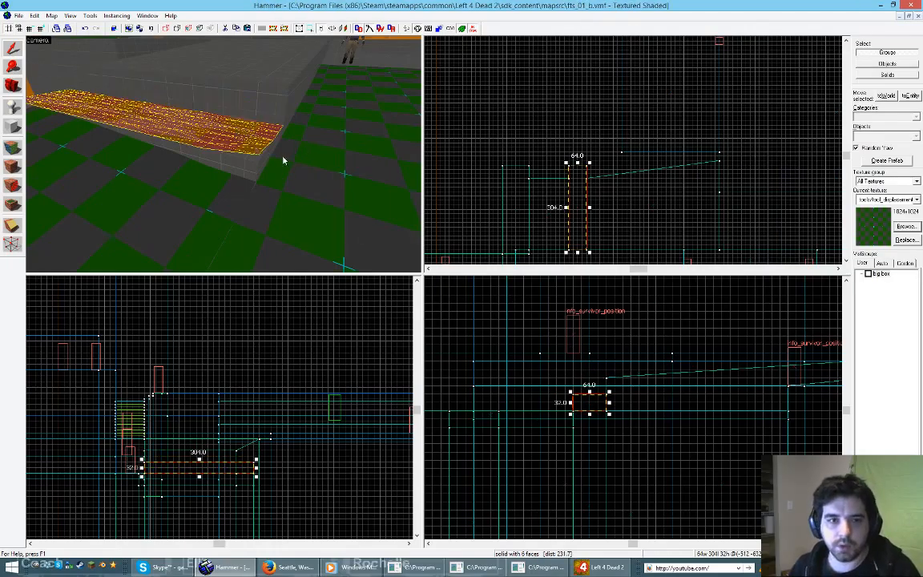
pyautogui.press('z')
pyautogui.press('w')
pyautogui.press('s')
pyautogui.press('w')
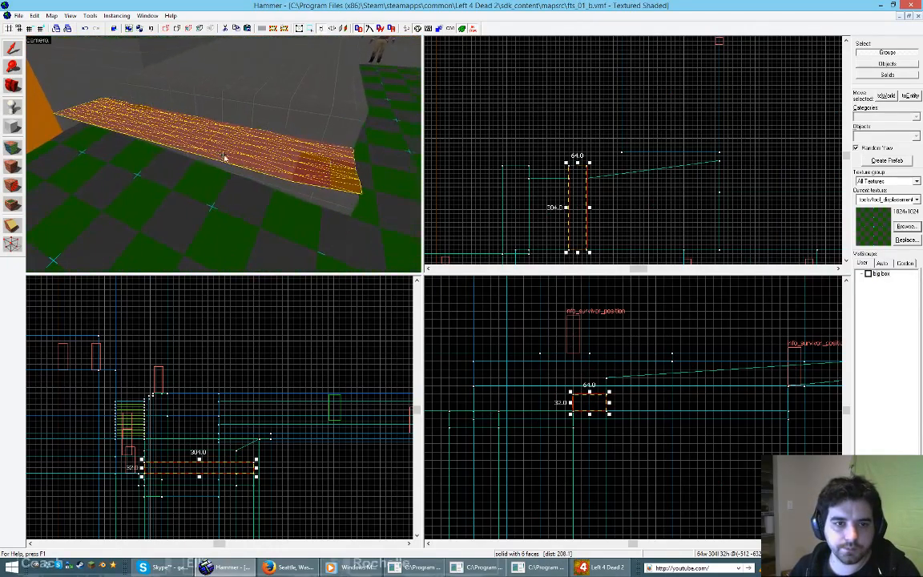
# Step: Select the new displacement block and pull in its free end until it is 256 units long
pyautogui.click(306, 197)
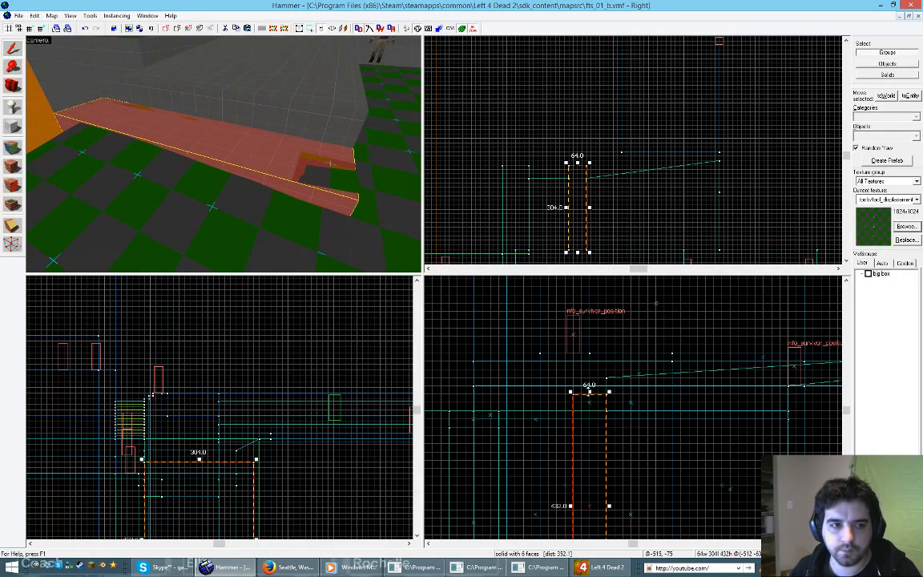
pyautogui.press('z')
pyautogui.press('w')
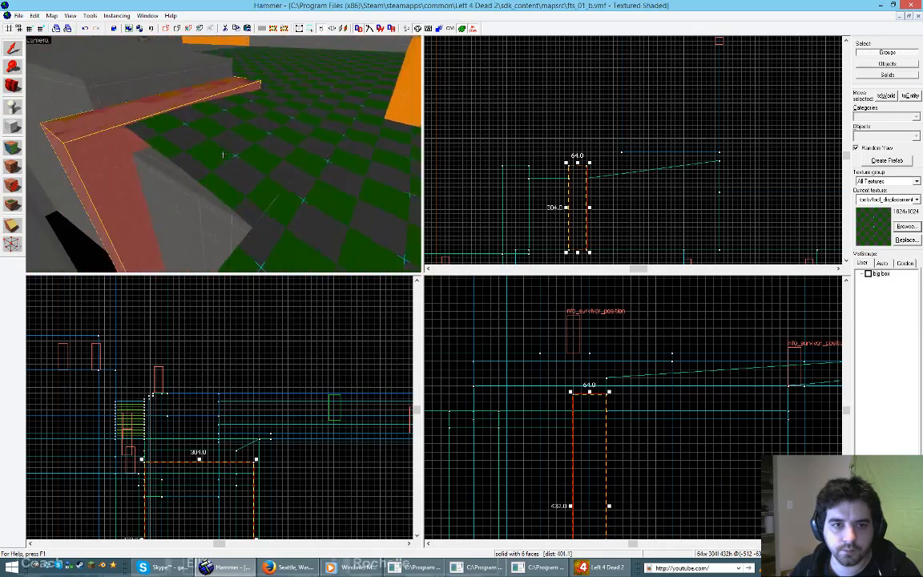
pyautogui.press('s')
pyautogui.press('w')
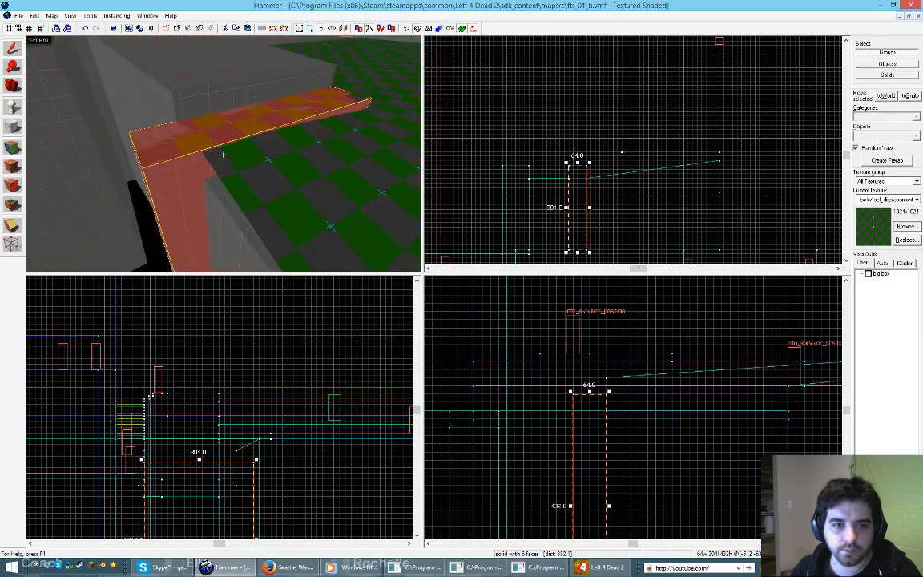
pyautogui.press('z')
pyautogui.click(205, 133)
pyautogui.scroll(2, 576, 167)
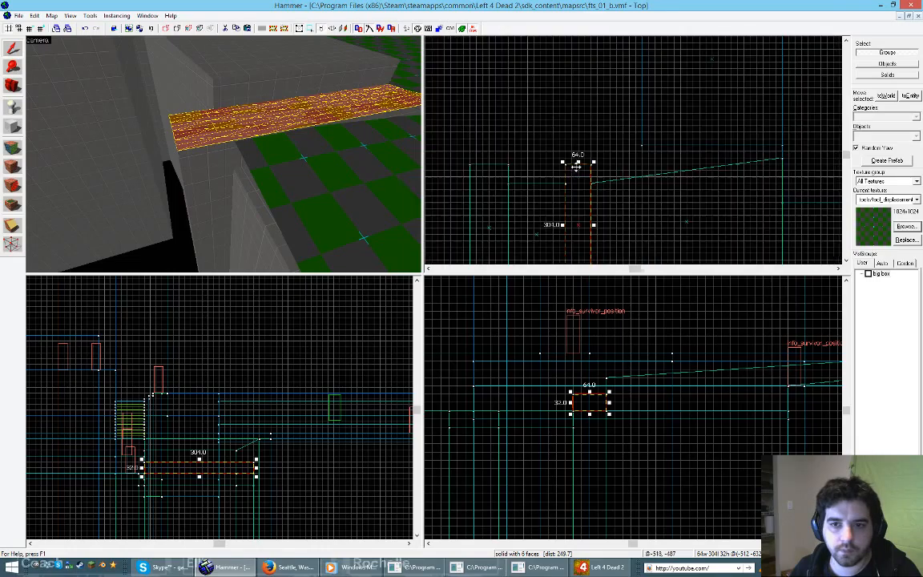
pyautogui.moveTo(578, 161); pyautogui.dragTo(579, 181)
pyautogui.press('z')
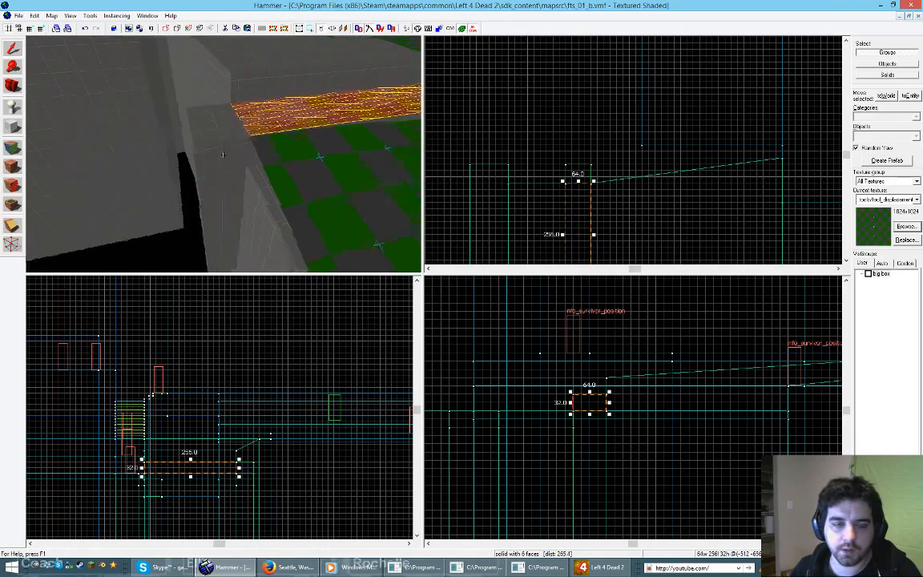
# Step: Lower the top of the step solid beneath the displacement so that it is 400 units tall
pyautogui.press('s')
pyautogui.press('w')
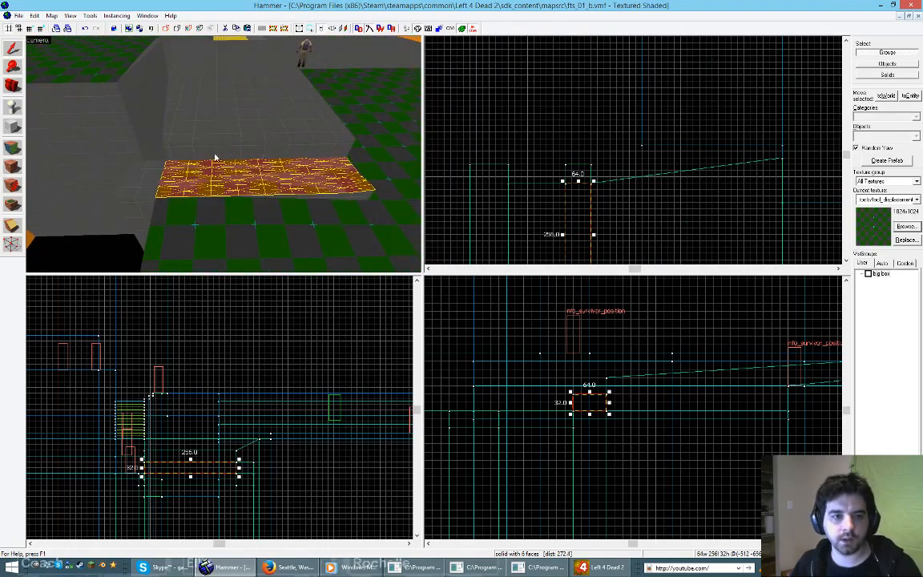
pyautogui.press('z')
pyautogui.press('w')
pyautogui.press('s')
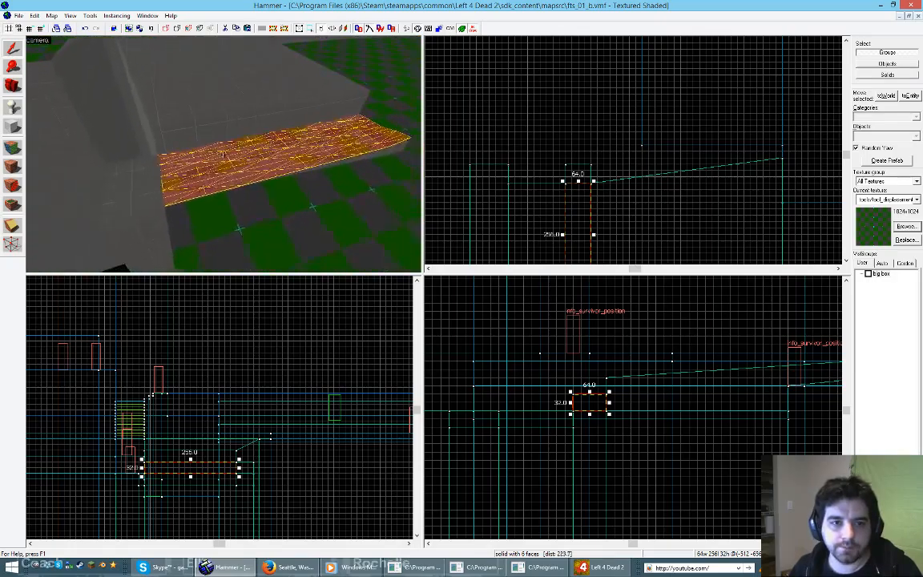
pyautogui.press('w')
pyautogui.press('s')
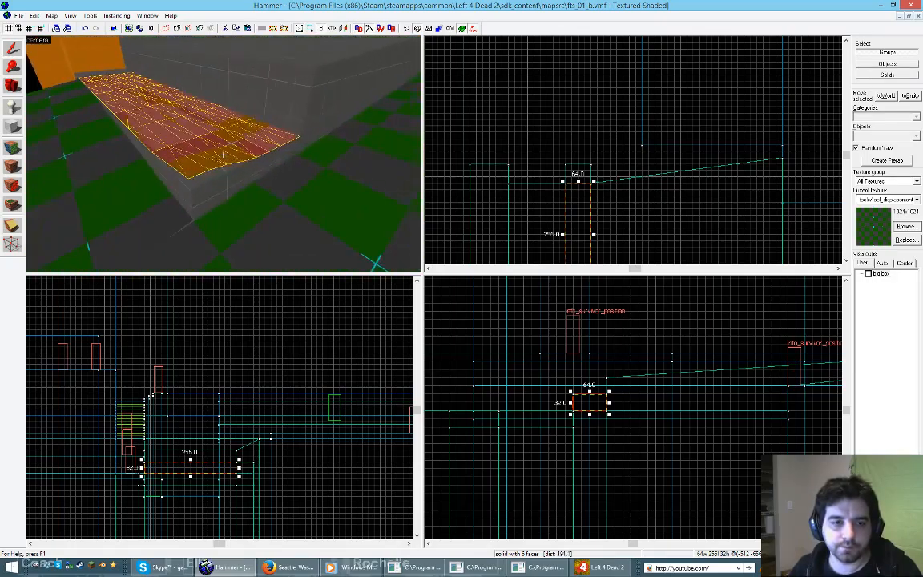
pyautogui.press('z')
pyautogui.click(268, 178)
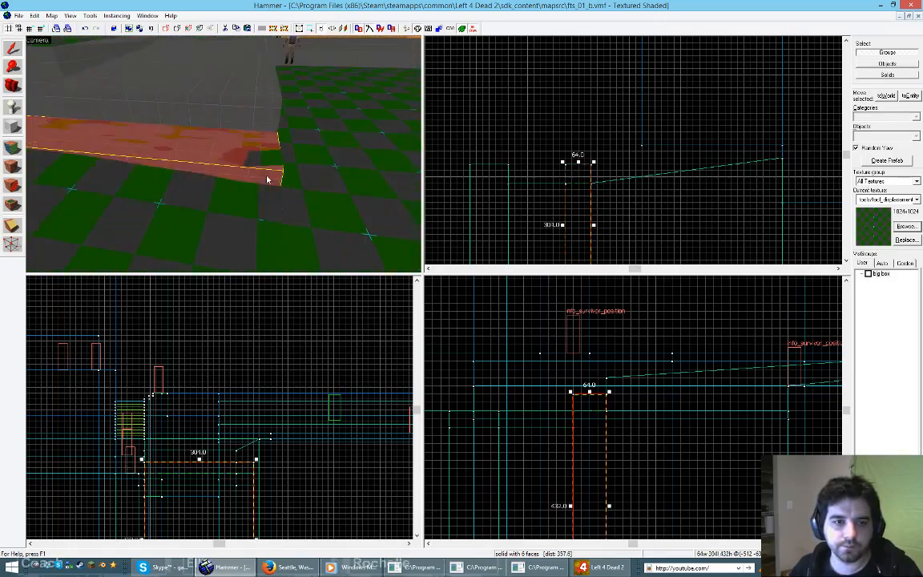
pyautogui.moveTo(590, 393); pyautogui.dragTo(589, 410)
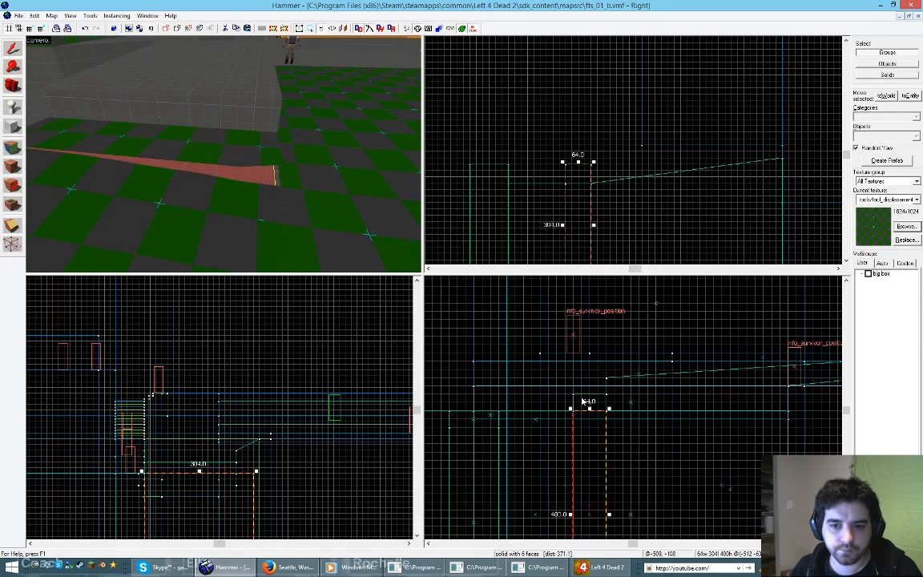
# Step: Select the displacement's top face and set up Paint Geometry for raising and lowering single vertices with Spatial off
pyautogui.press('s')
pyautogui.press('w')
pyautogui.press('z')
pyautogui.hotkey('shift', 'a')
pyautogui.click(221, 189)
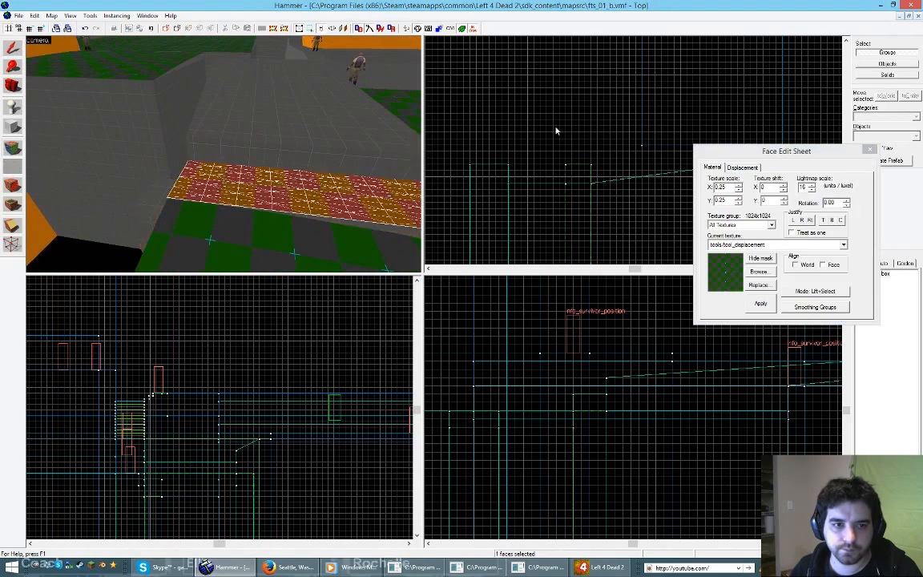
pyautogui.click(742, 167)
pyautogui.click(748, 193)
pyautogui.click(654, 195)
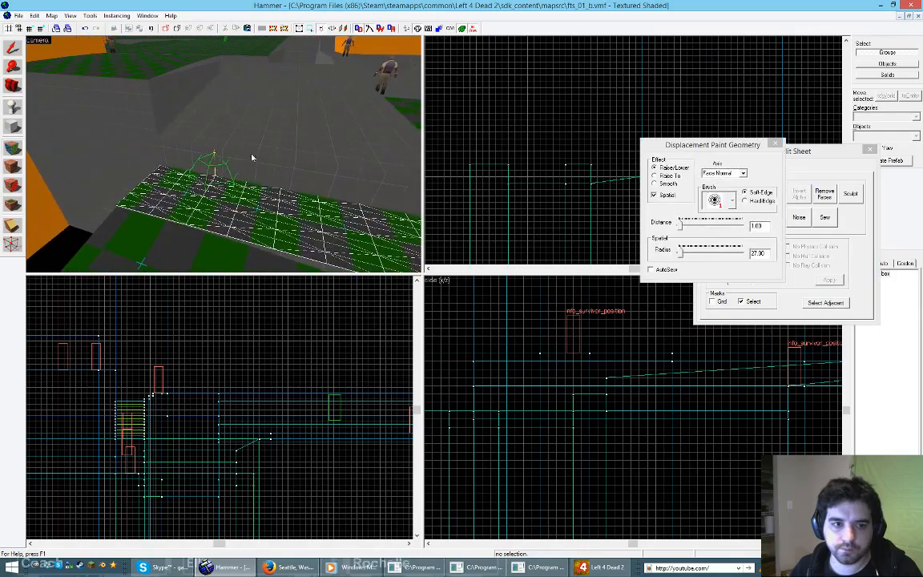
pyautogui.click(653, 196)
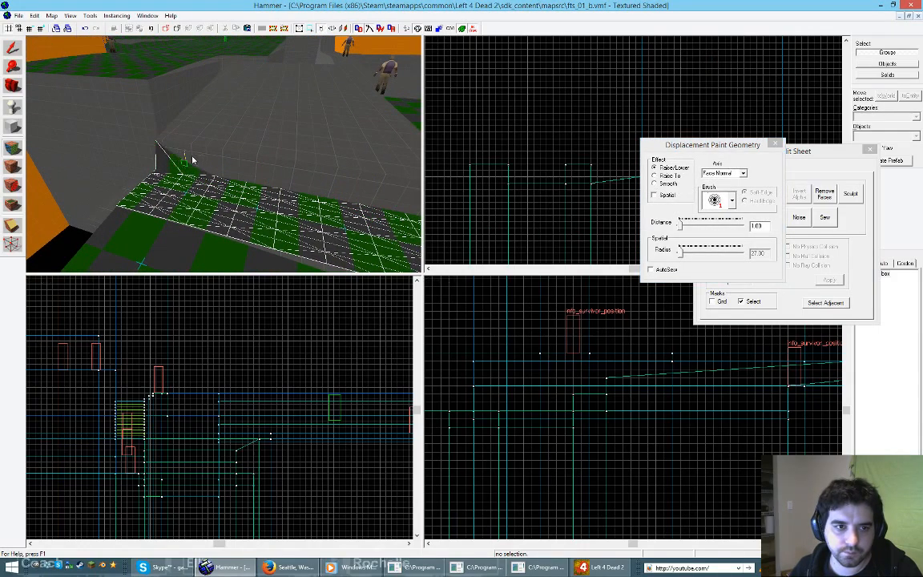
# Step: Raise the displacement's back-edge vertices against the slope behind it, highest at the far corner and descending toward the free end
pyautogui.moveTo(195, 160)
pyautogui.mouseDown()
pyautogui.moveTo(257, 180)
pyautogui.moveTo(263, 200)
pyautogui.mouseUp()
pyautogui.press('z')
pyautogui.press('z')
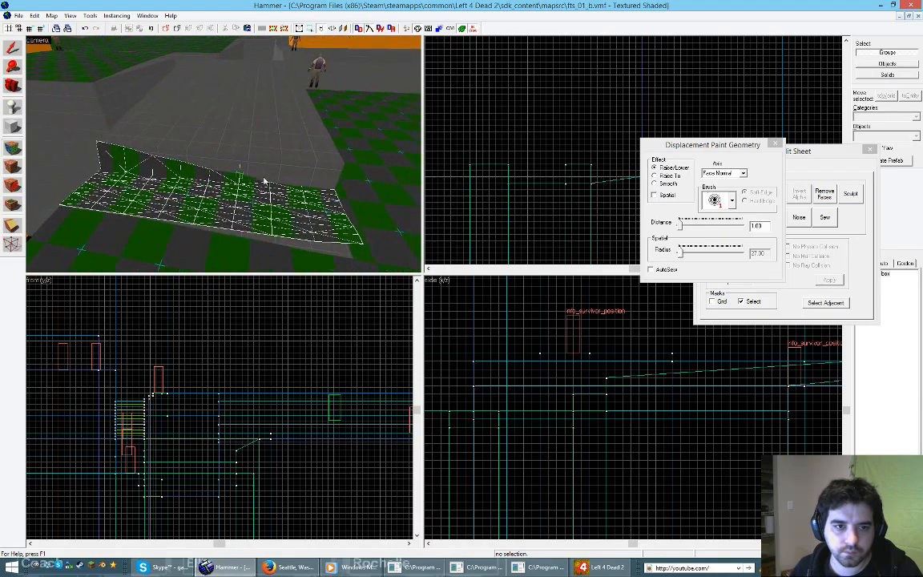
pyautogui.press('z')
pyautogui.press('d')
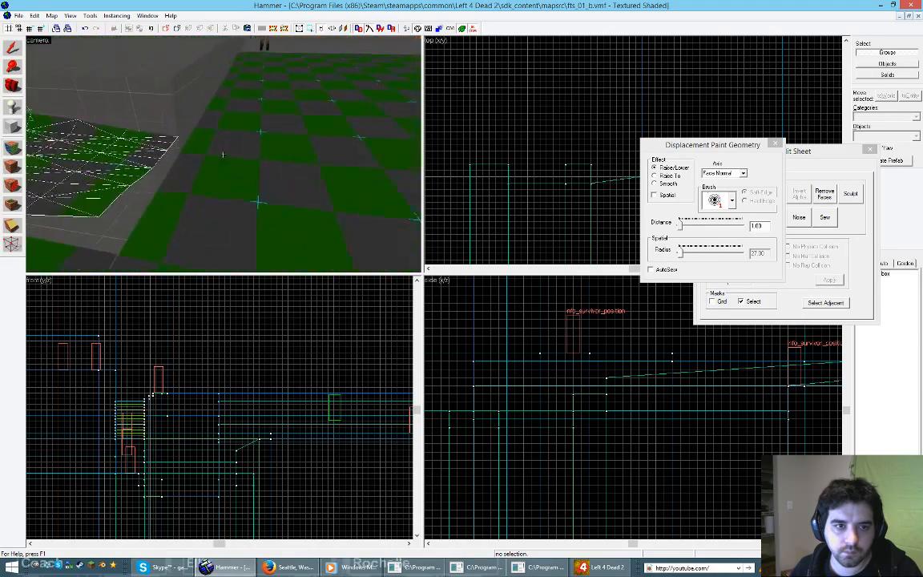
# Step: Lower the vertices along the displacement's free end, starting at the outer corner, into a straight edge level with the ground
pyautogui.press('z')
pyautogui.press('z')
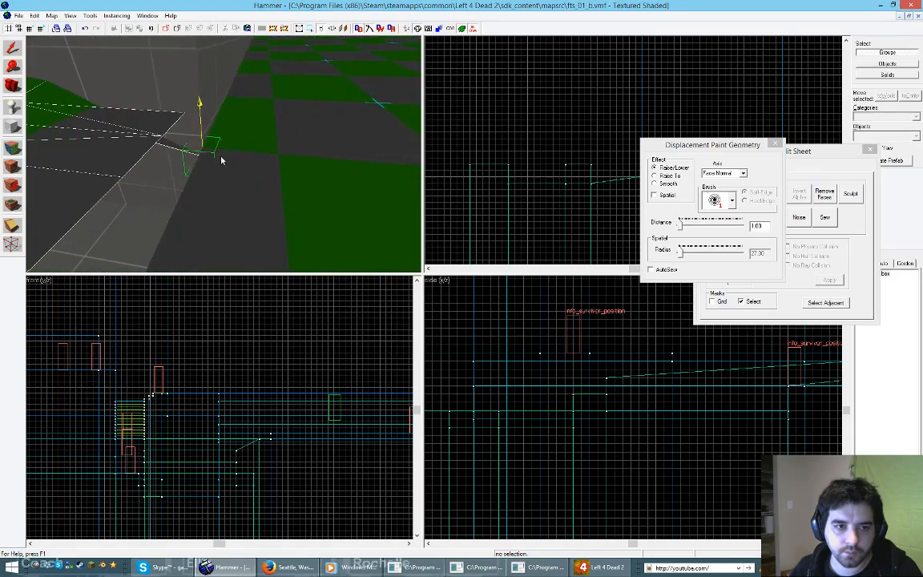
pyautogui.press('z')
pyautogui.moveTo(232, 154)
pyautogui.mouseDown()
pyautogui.moveTo(72, 149)
pyautogui.moveTo(105, 165)
pyautogui.moveTo(108, 154)
pyautogui.moveTo(175, 165)
pyautogui.moveTo(160, 160)
pyautogui.moveTo(168, 171)
pyautogui.mouseUp()
pyautogui.press('a')
pyautogui.press('w')
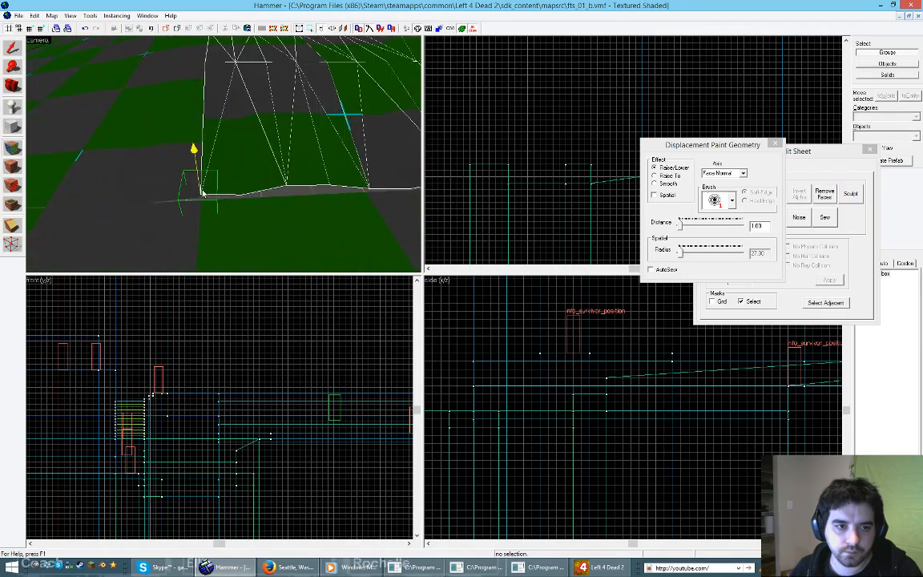
pyautogui.rightClick(270, 197)
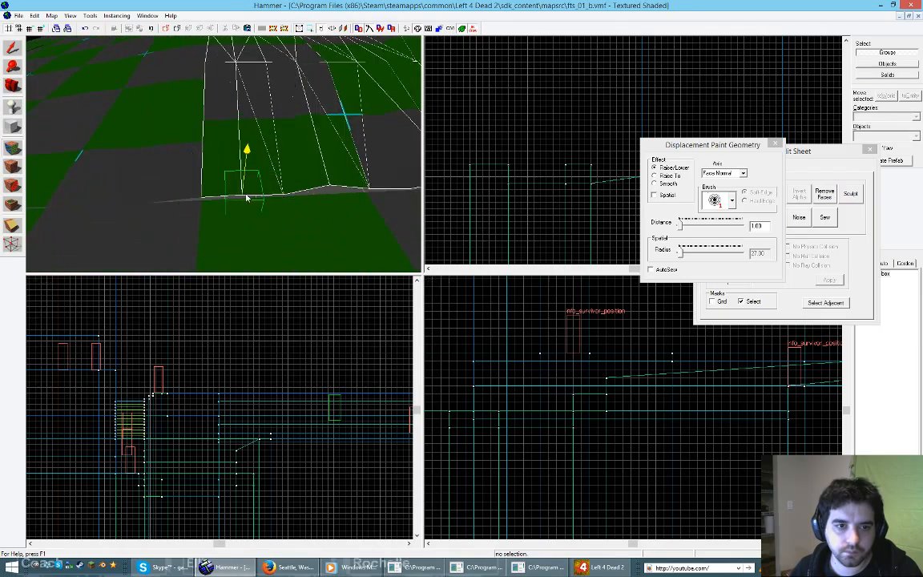
pyautogui.rightClick(245, 201)
pyautogui.rightClick(280, 202)
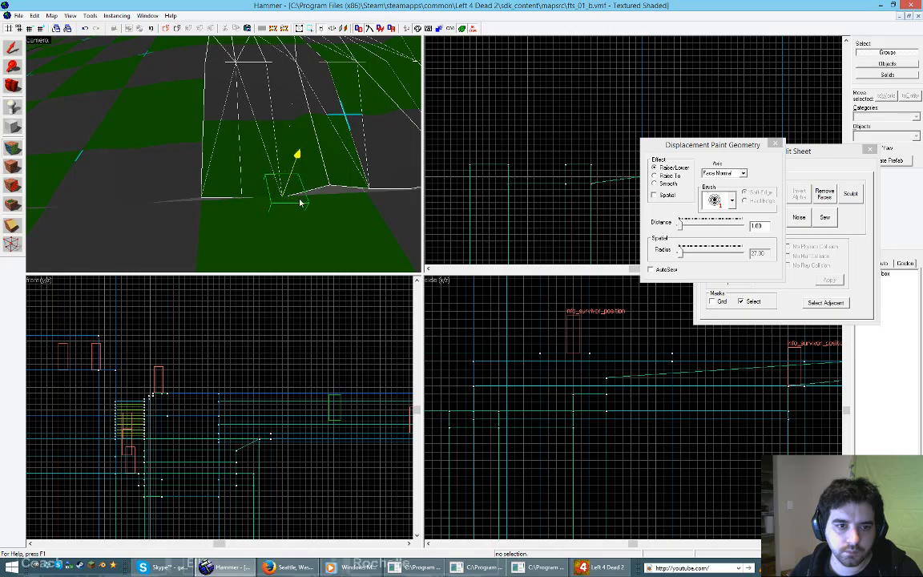
pyautogui.click(280, 199)
pyautogui.rightClick(287, 202)
pyautogui.click(283, 202)
pyautogui.click(280, 200)
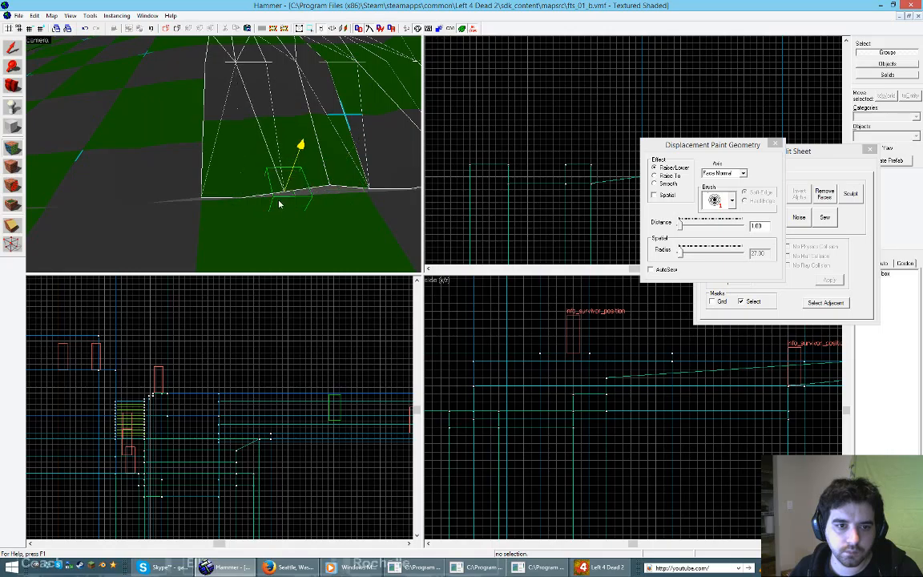
pyautogui.rightClick(283, 202)
pyautogui.rightClick(331, 193)
pyautogui.rightClick(324, 197)
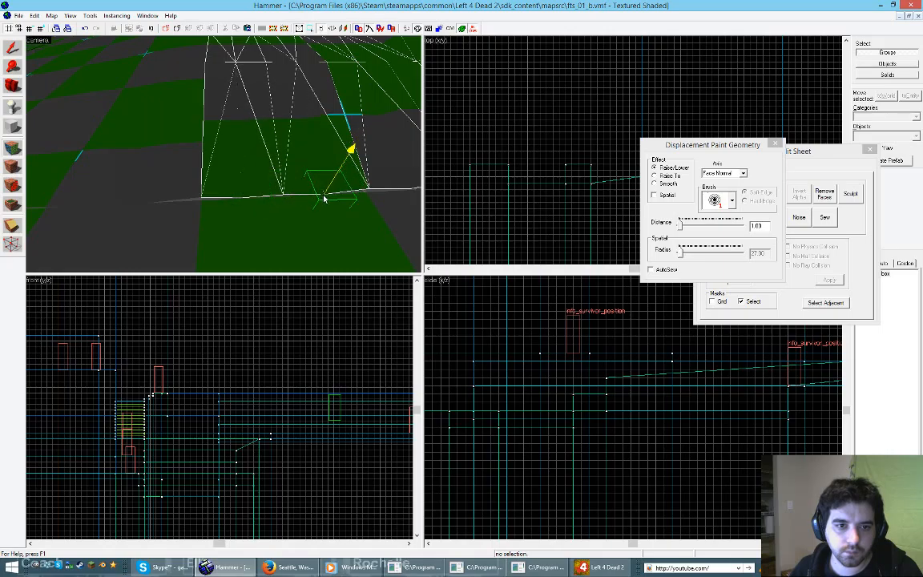
pyautogui.rightClick(369, 196)
# Step: Even out the remaining free-end vertices up to the corner beside the wall
pyautogui.press('z')
pyautogui.press('s')
pyautogui.press('d')
pyautogui.press('z')
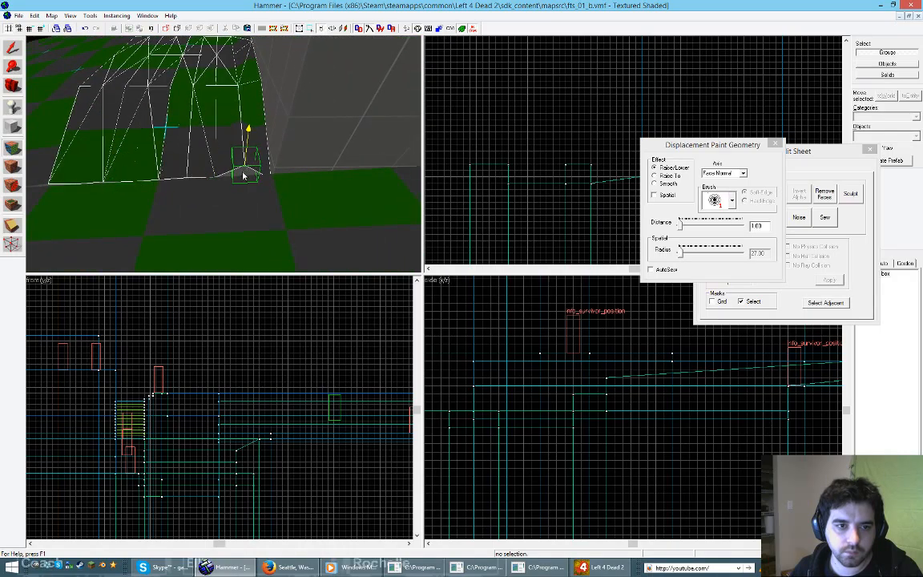
pyautogui.click(280, 182)
pyautogui.click(279, 177)
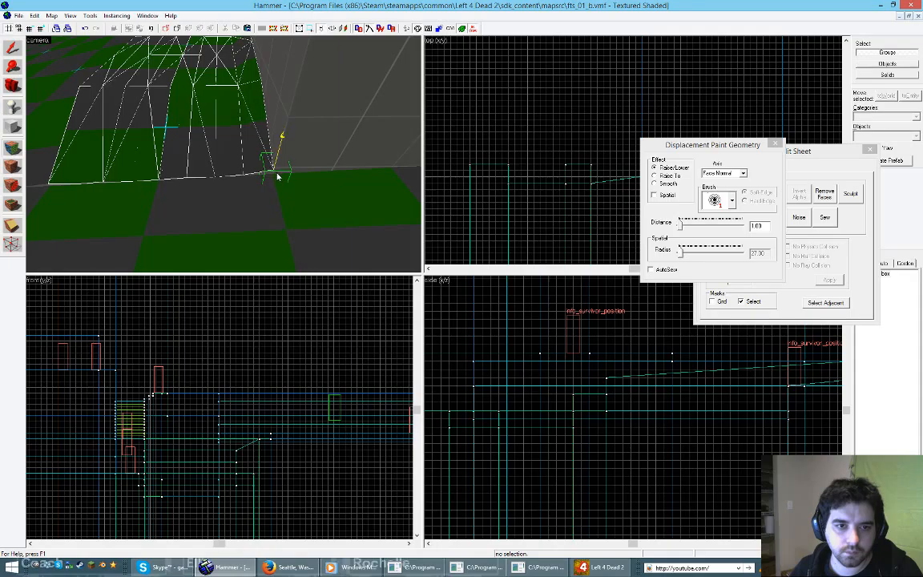
# Step: Refine the heights of the back-edge vertices so that they follow the bottom of the slope behind the displacement
pyautogui.press('z')
pyautogui.press('s')
pyautogui.press('a')
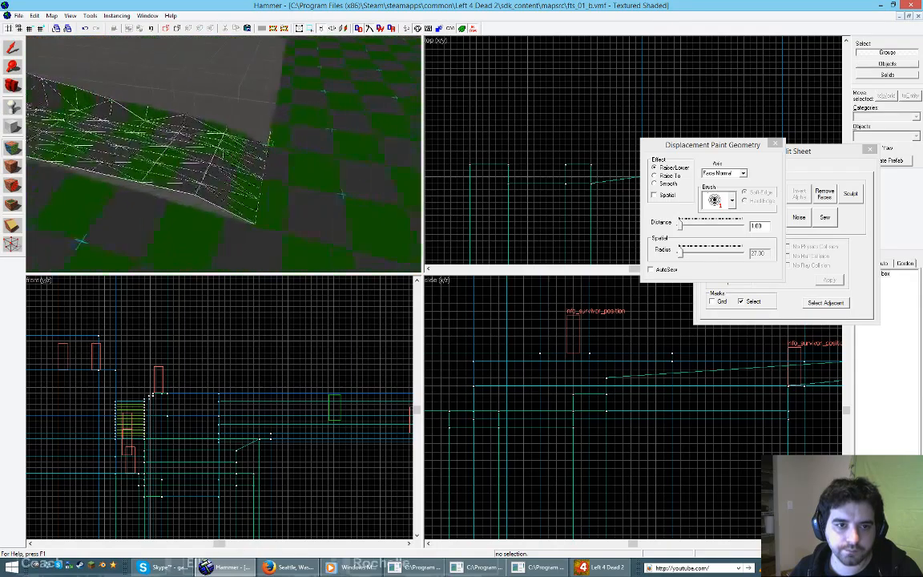
pyautogui.press('z')
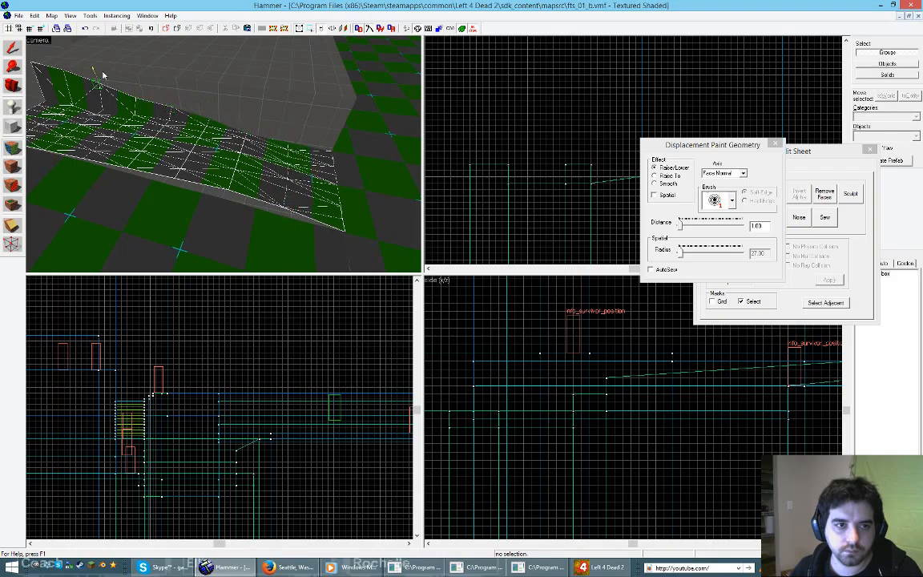
pyautogui.moveTo(86, 74); pyautogui.dragTo(191, 96)
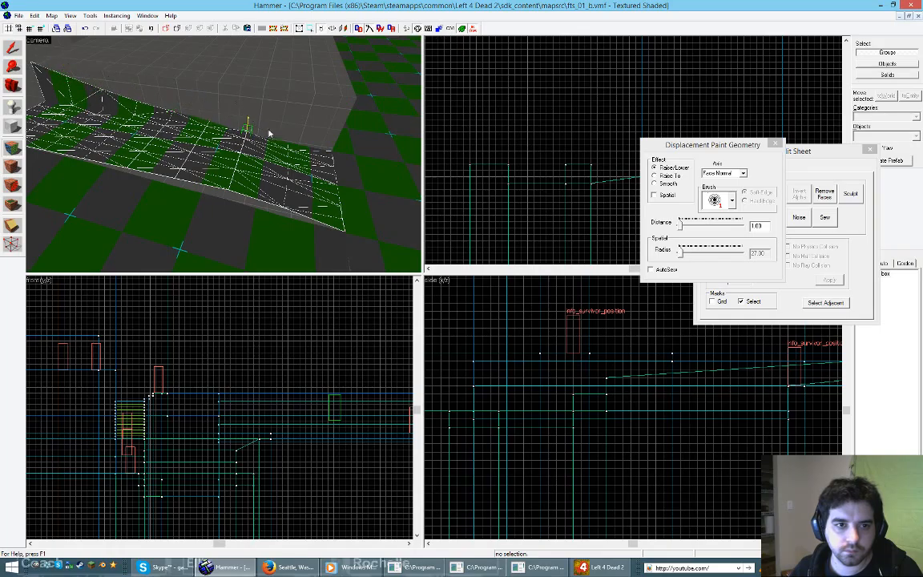
pyautogui.press('z')
pyautogui.press('w')
pyautogui.press('z')
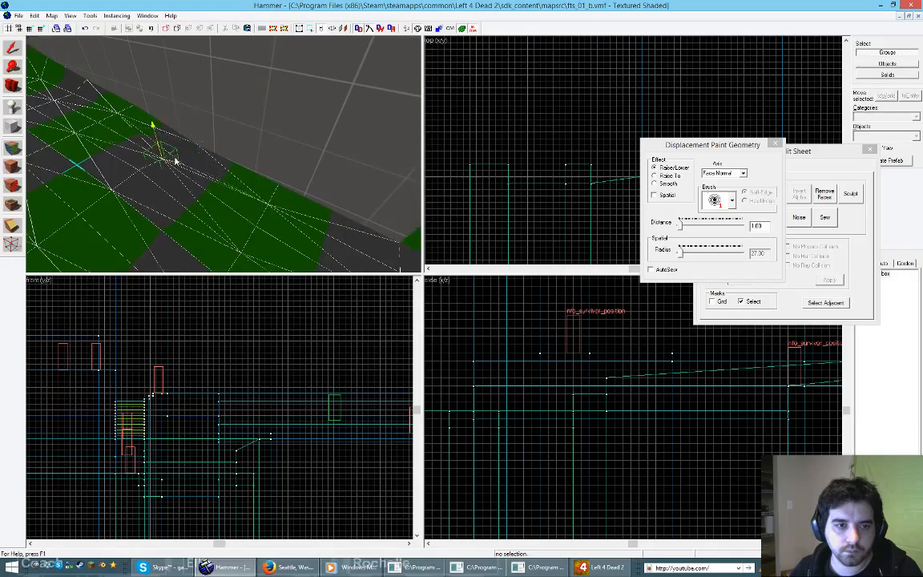
# Step: Raise the vertices of the end edge beside the orange wall into a curve climbing to the high back corner
pyautogui.press('z')
pyautogui.press('s')
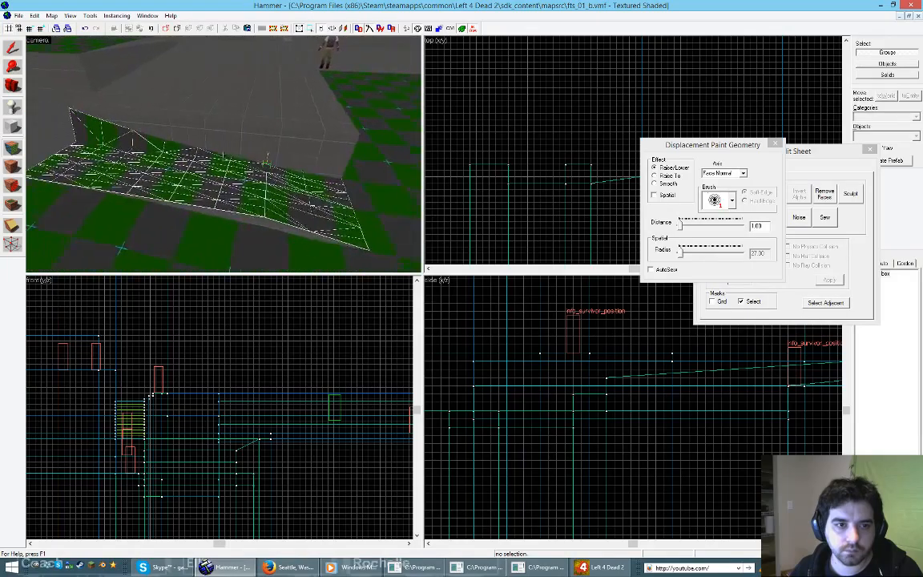
pyautogui.press('w')
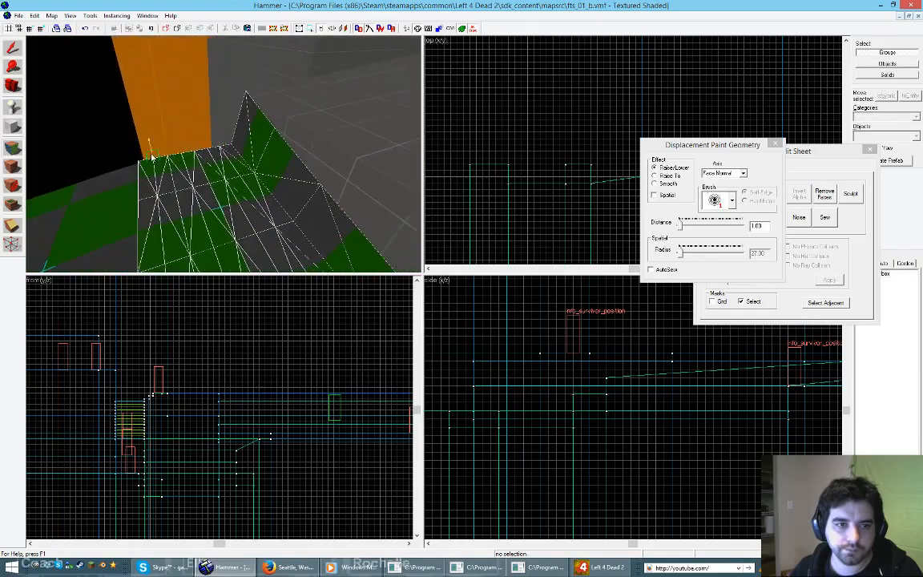
pyautogui.moveTo(152, 158)
pyautogui.mouseDown()
pyautogui.moveTo(231, 137)
pyautogui.moveTo(214, 131)
pyautogui.moveTo(170, 153)
pyautogui.moveTo(212, 127)
pyautogui.moveTo(151, 146)
pyautogui.moveTo(164, 144)
pyautogui.mouseUp()
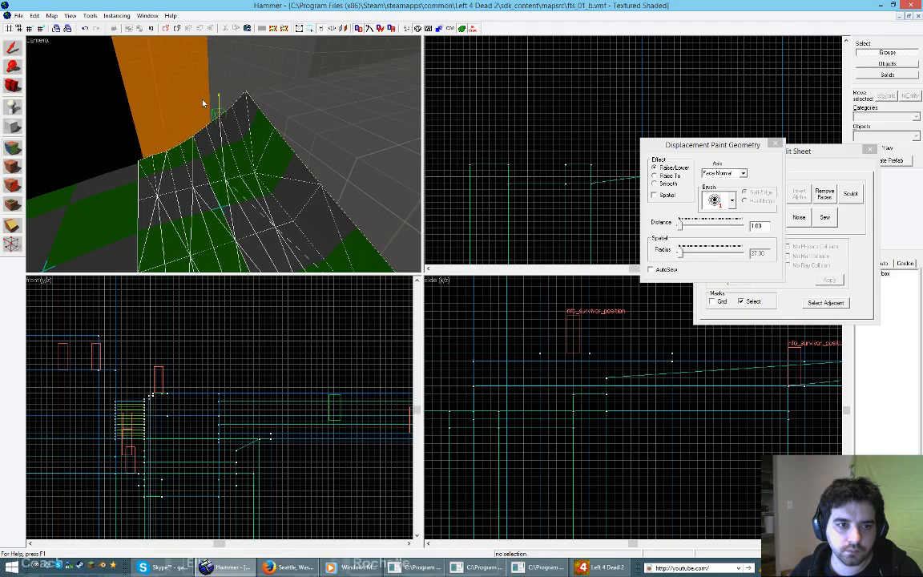
pyautogui.press('z')
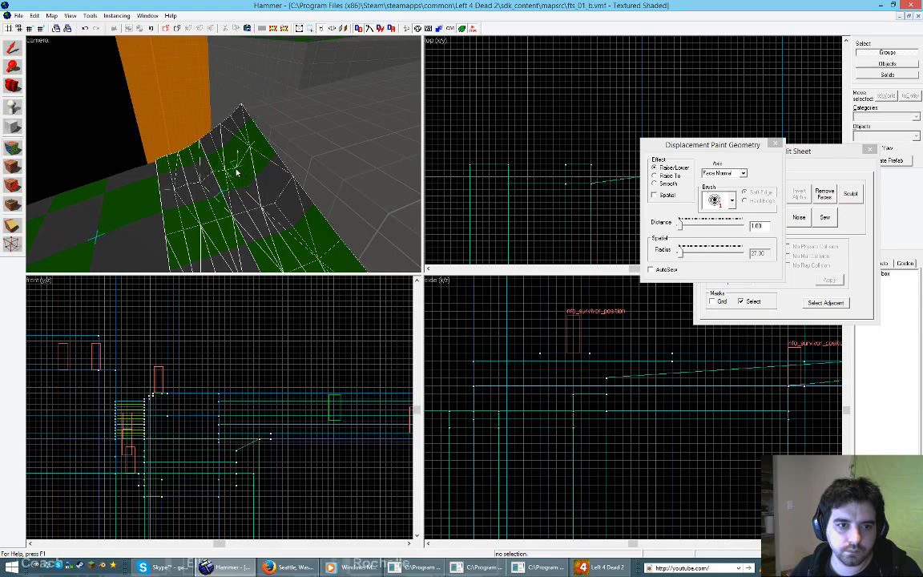
# Step: Adjust the interior vertices beside the orange-wall end so that they follow the curve rising to the high back corner
pyautogui.press('z')
pyautogui.press('w')
pyautogui.press('z')
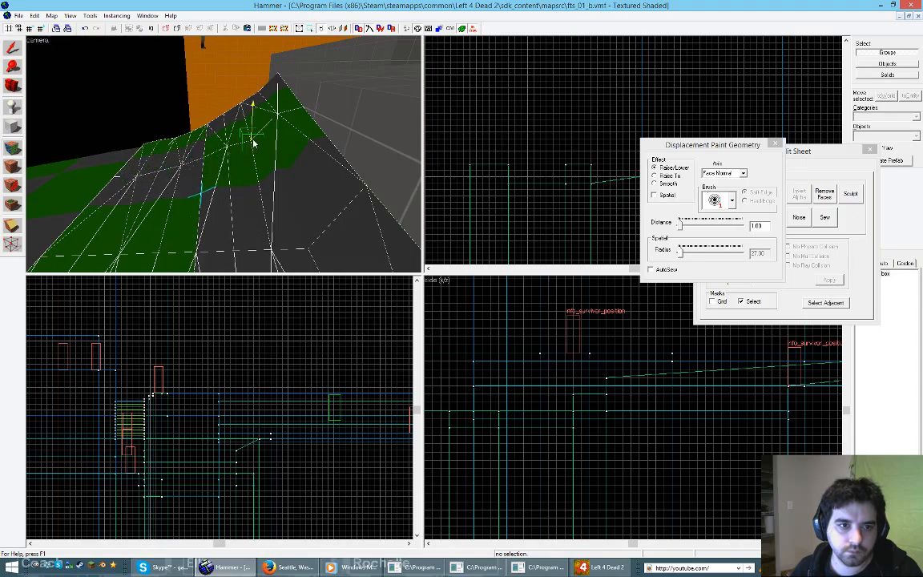
pyautogui.moveTo(247, 147)
pyautogui.mouseDown()
pyautogui.moveTo(282, 124)
pyautogui.moveTo(200, 156)
pyautogui.moveTo(225, 154)
pyautogui.mouseUp()
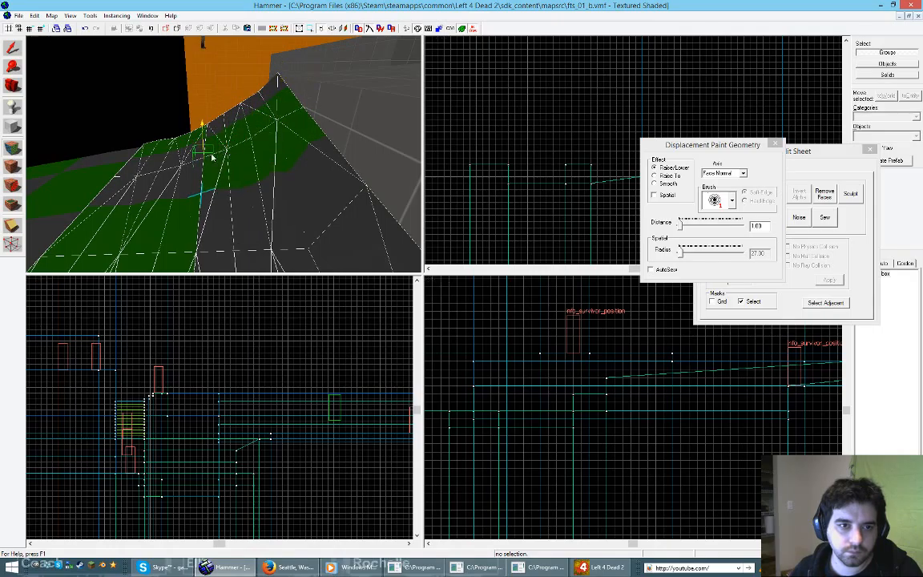
pyautogui.moveTo(227, 151); pyautogui.dragTo(279, 163)
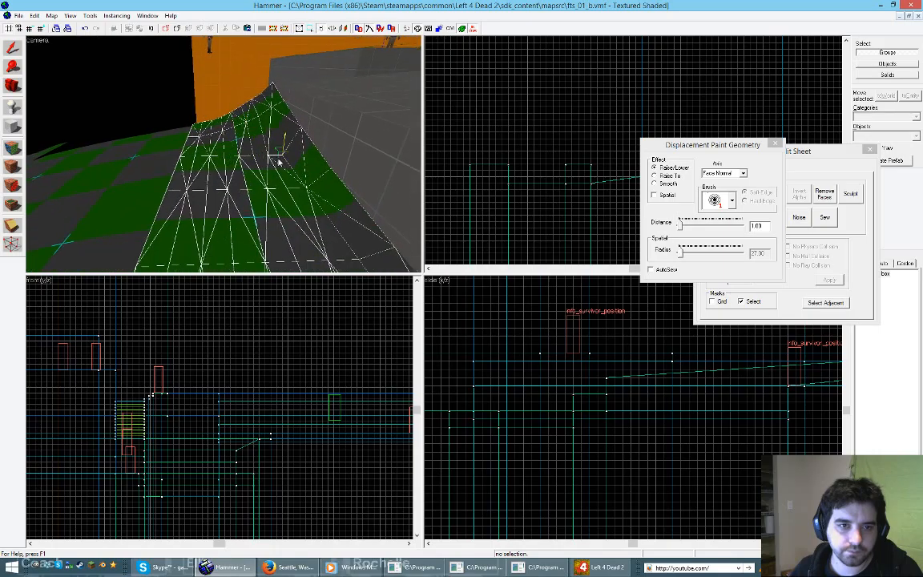
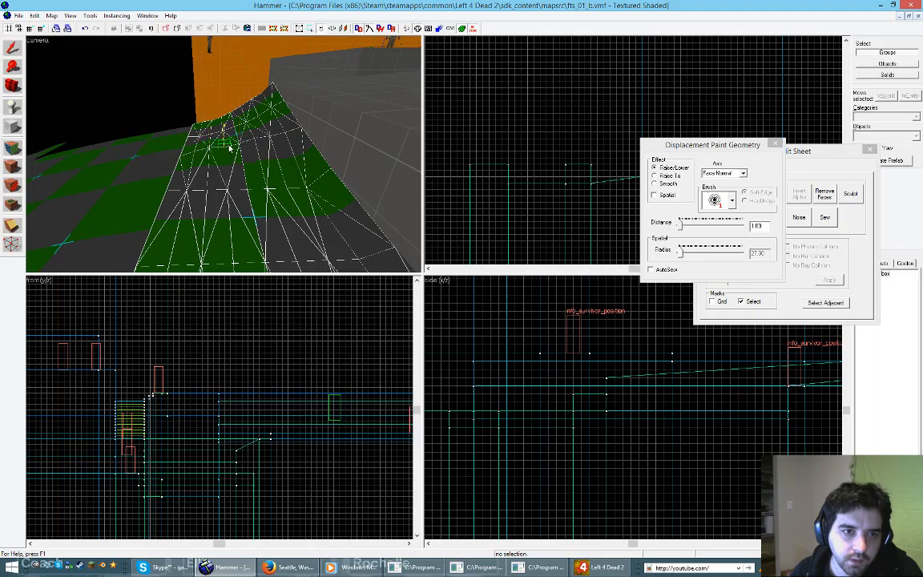
# Step: Even out the next rows of interior vertices leading from the curved orange-wall end toward the displacement's middle
pyautogui.press('z')
pyautogui.press('w')
pyautogui.press('s')
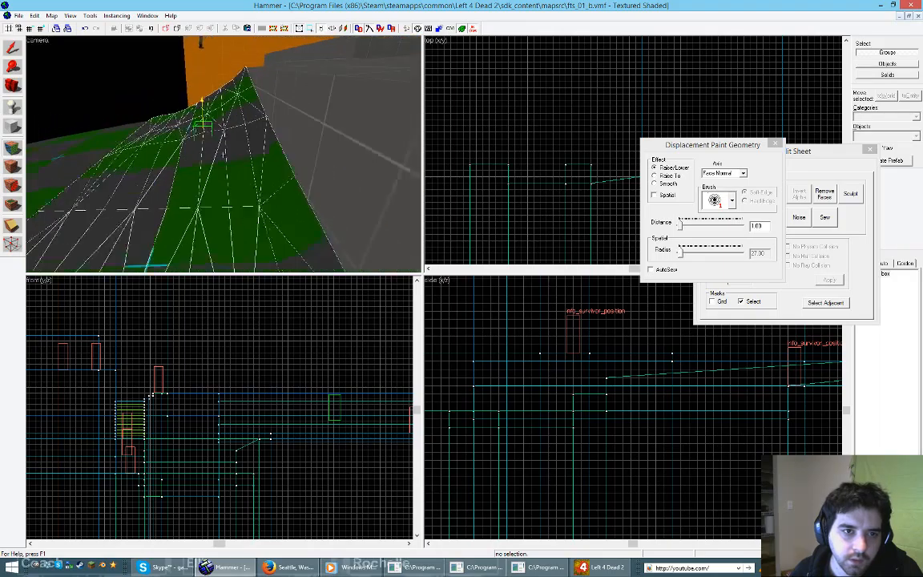
pyautogui.moveTo(322, 189)
pyautogui.mouseDown()
pyautogui.moveTo(311, 182)
pyautogui.moveTo(319, 174)
pyautogui.moveTo(309, 187)
pyautogui.moveTo(214, 195)
pyautogui.moveTo(317, 180)
pyautogui.mouseUp()
pyautogui.press('z')
pyautogui.press('z')
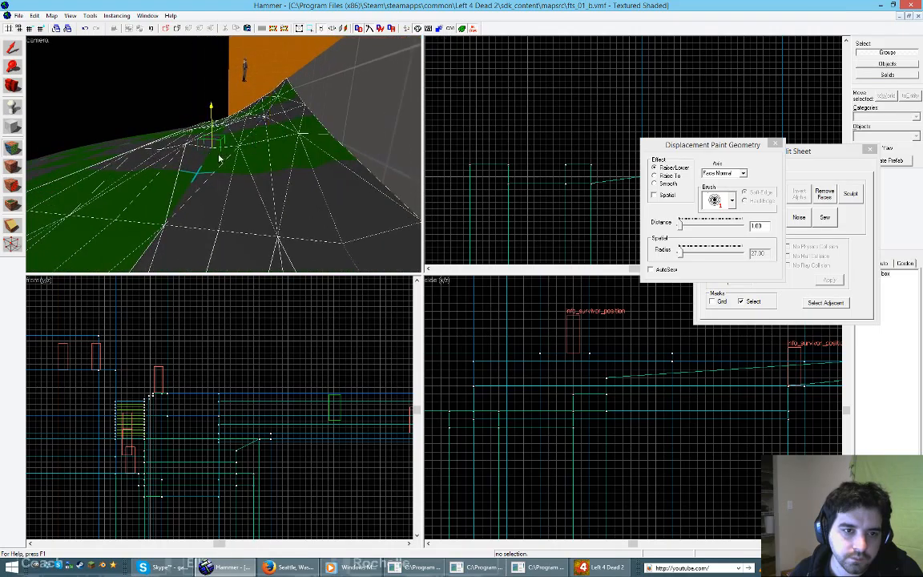
pyautogui.moveTo(222, 157)
pyautogui.mouseDown()
pyautogui.moveTo(311, 144)
pyautogui.moveTo(301, 140)
pyautogui.mouseUp()
# Step: Inspect the displacement from farther away for how its slope meets the ground, grey wall and orange wall
pyautogui.press('z')
pyautogui.press('s')
pyautogui.press('a')
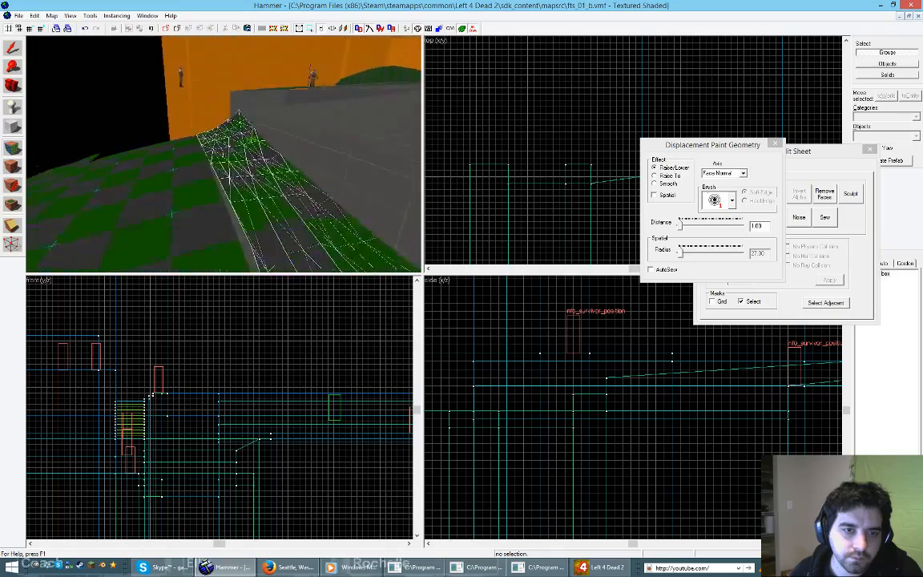
pyautogui.press('d')
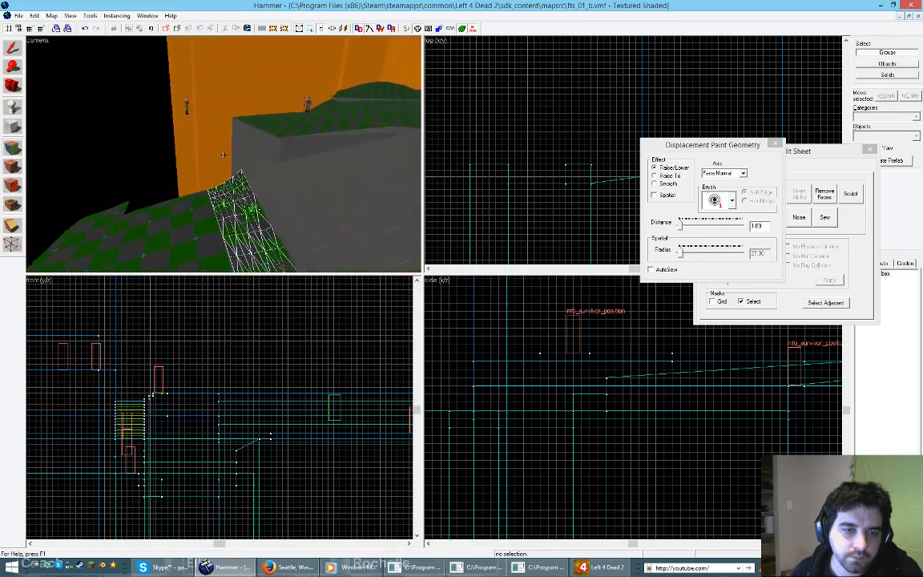
pyautogui.press('z')
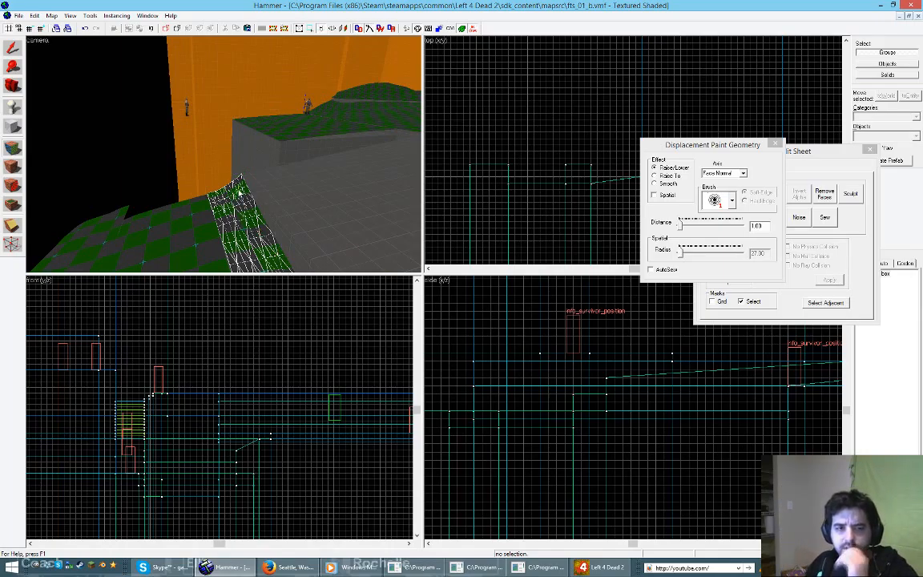
pyautogui.press('z')
pyautogui.press('w')
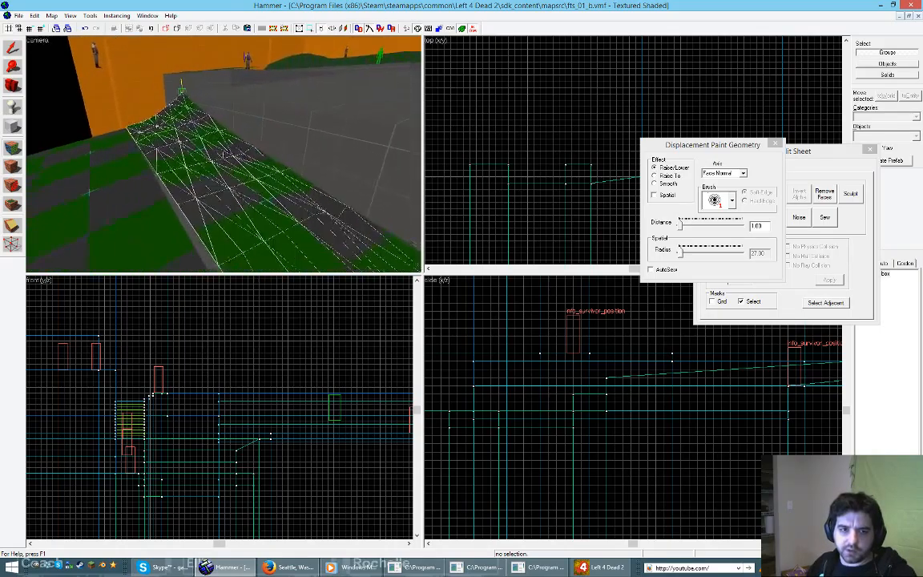
# Step: Refine the heights of the upper vertices along the grey wall into an even descent from the high corner
pyautogui.press('z')
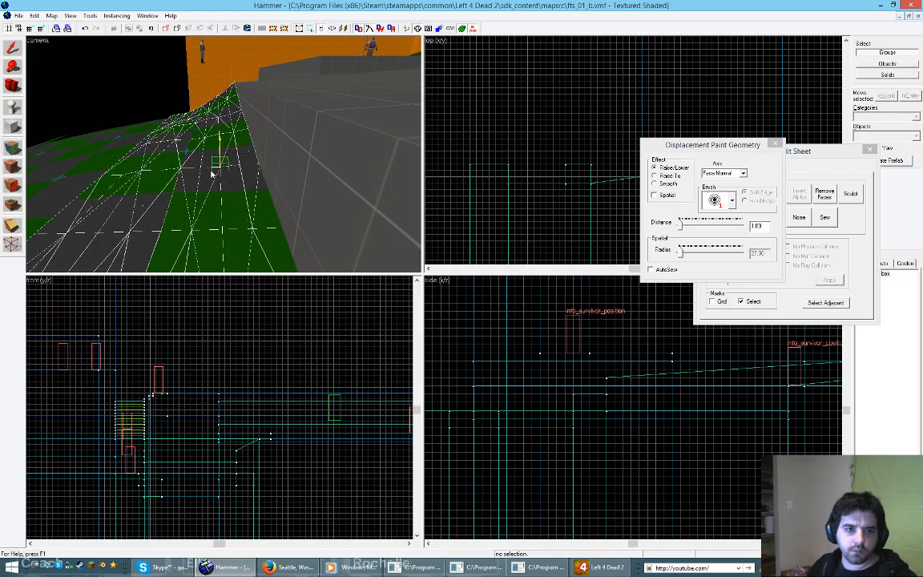
pyautogui.press('z')
pyautogui.press('a')
pyautogui.press('z')
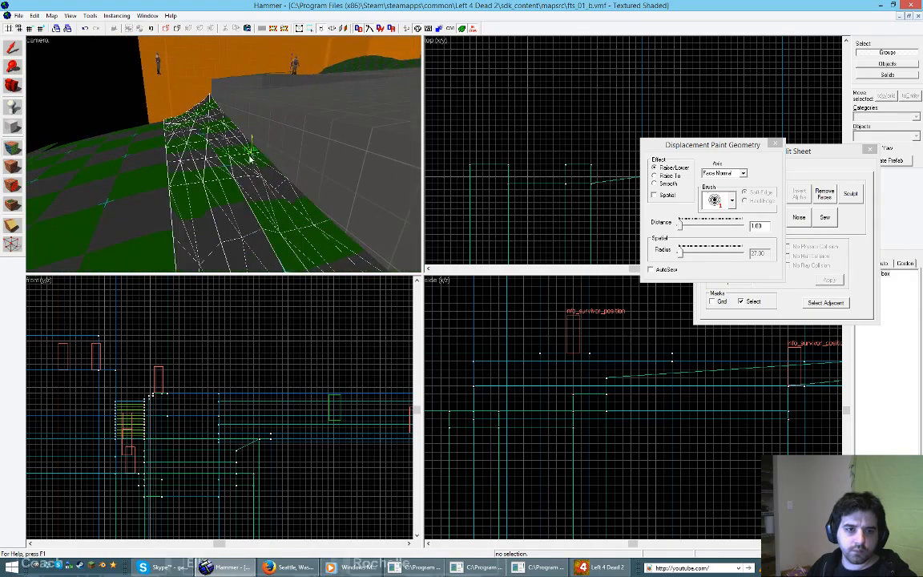
pyautogui.press('z')
pyautogui.press('d')
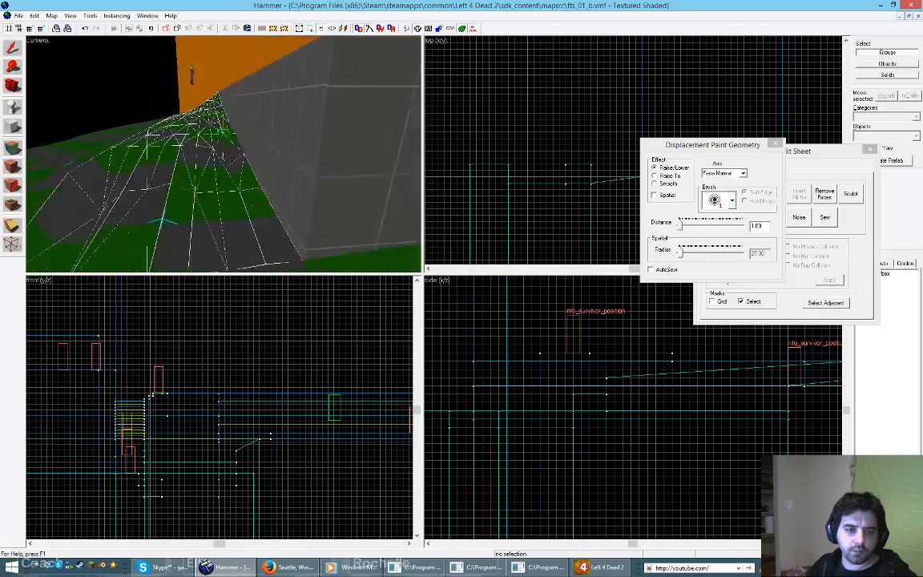
pyautogui.press('a')
pyautogui.press('d')
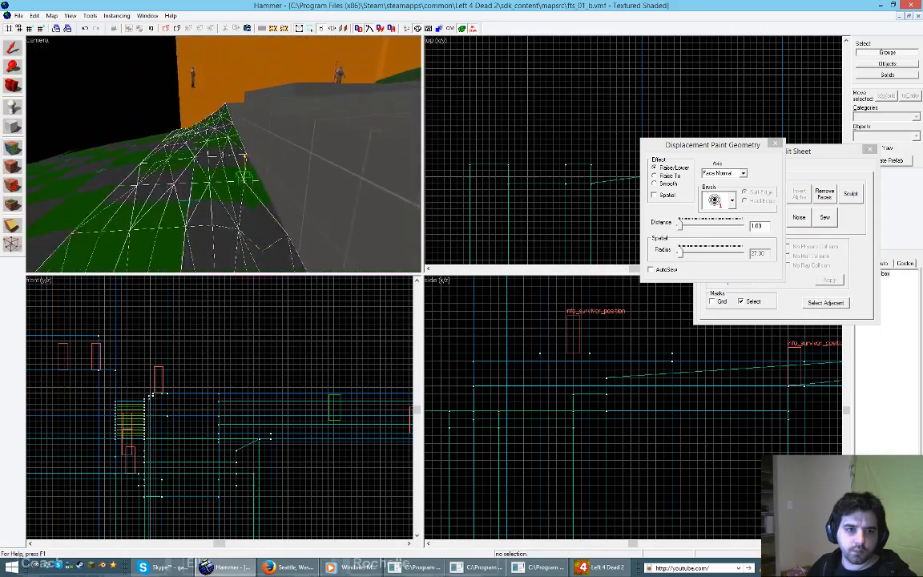
pyautogui.press('z')
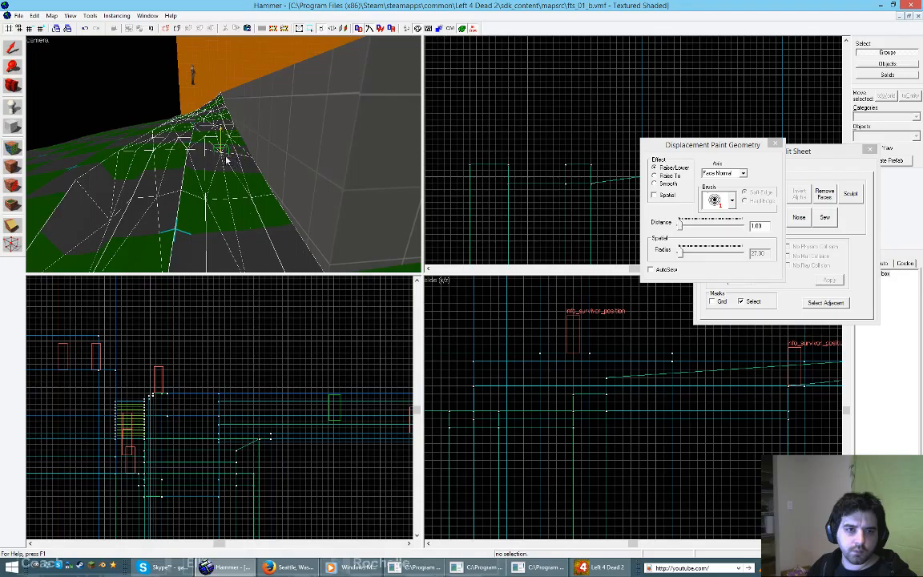
pyautogui.press('d')
pyautogui.press('a')
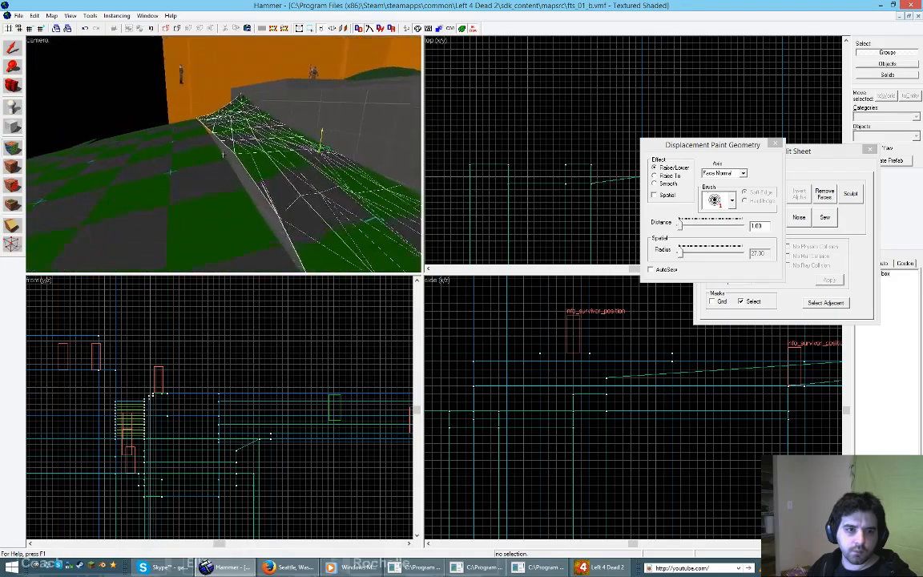
# Step: Even out the vertices along the long outer edge toward the free end, keeping the edge level with the ground
pyautogui.press('z')
pyautogui.press('a')
pyautogui.press('z')
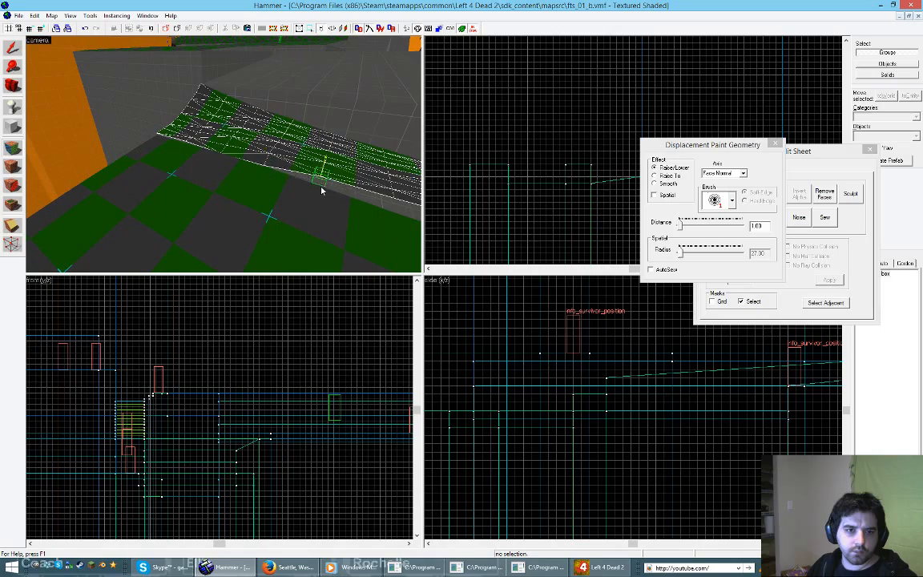
pyautogui.press('z')
pyautogui.press('d')
pyautogui.press('z')
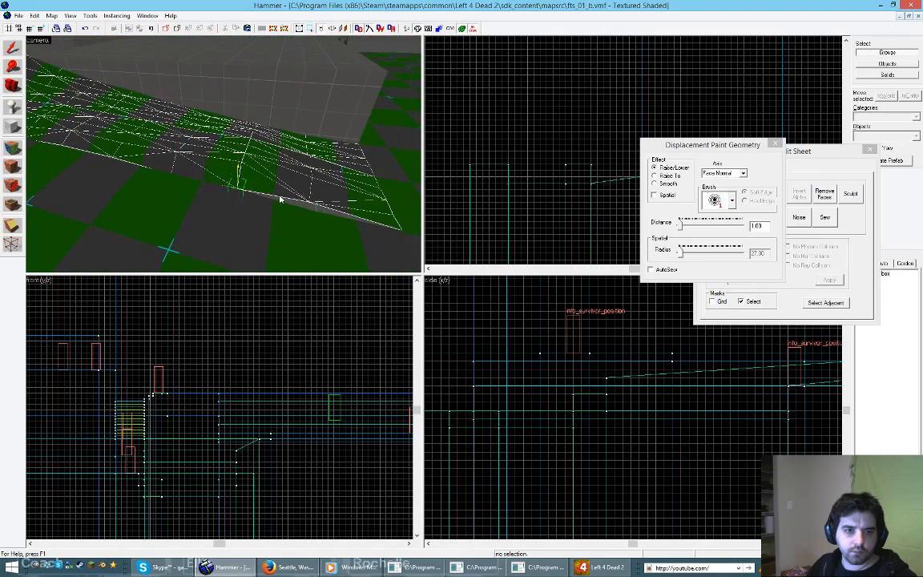
pyautogui.press('z')
pyautogui.press('d')
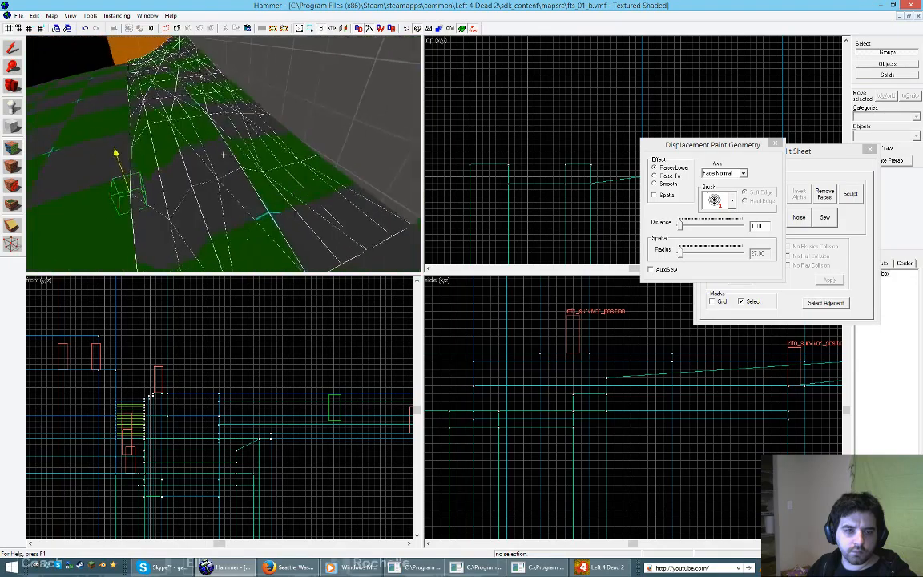
pyautogui.press('z')
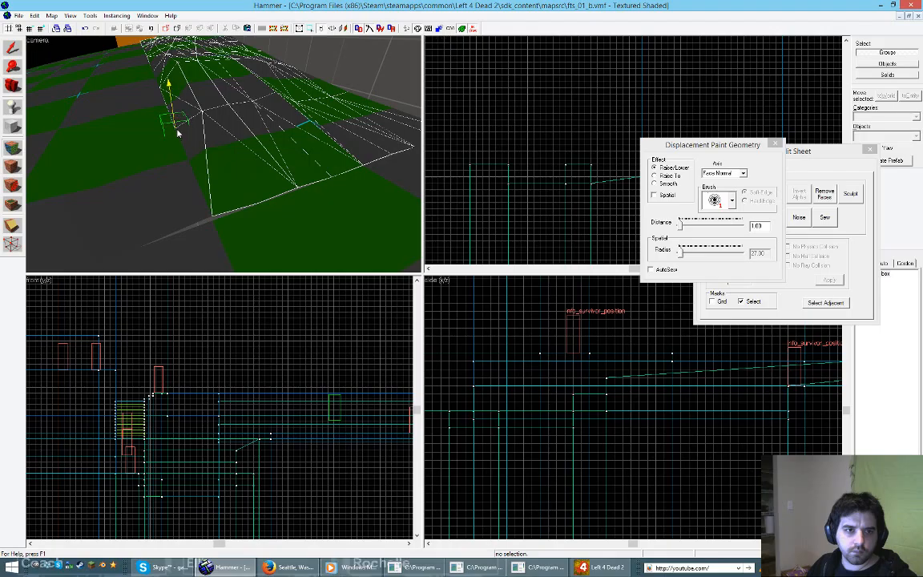
pyautogui.press('z')
# Step: Shape the interior vertices just behind the free end into a gentle, even rise from the ground
pyautogui.press('d')
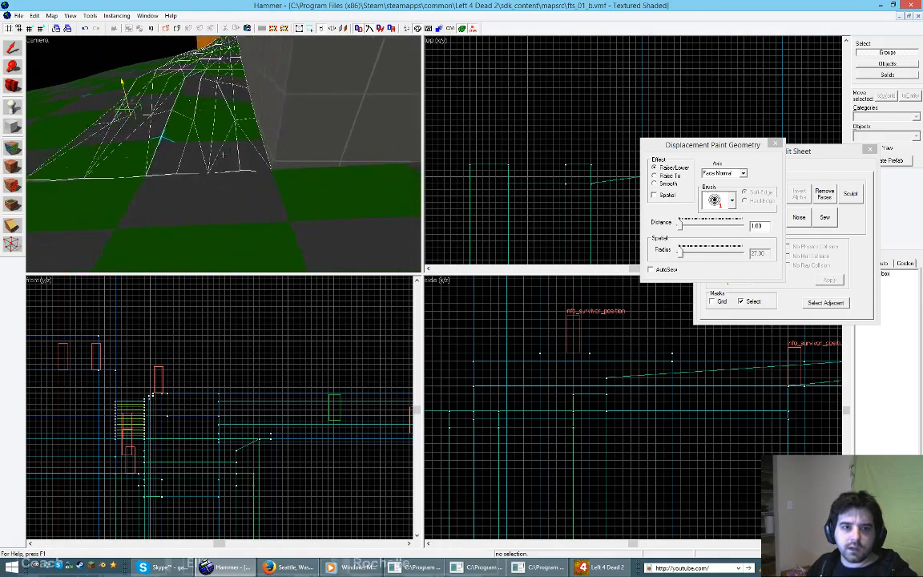
pyautogui.press('w')
pyautogui.press('z')
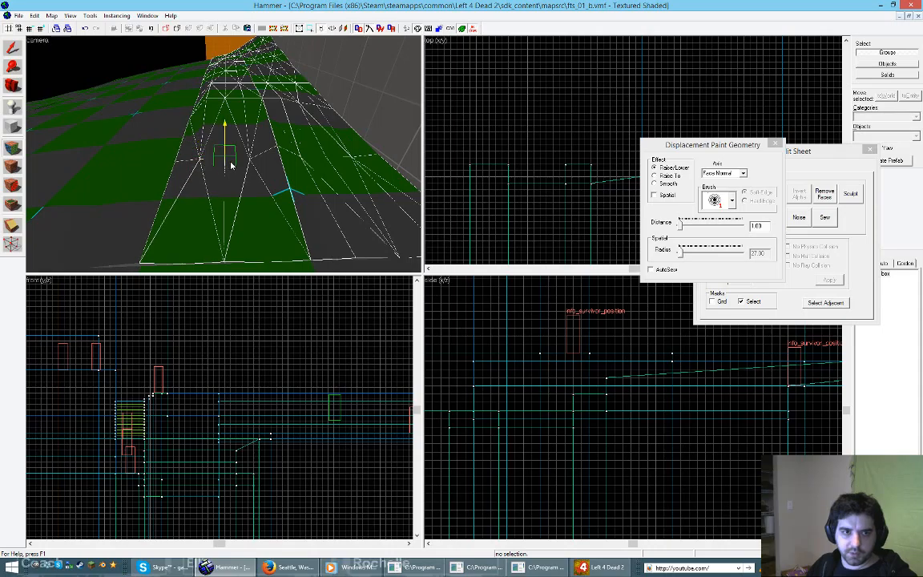
pyautogui.press('z')
pyautogui.press('d')
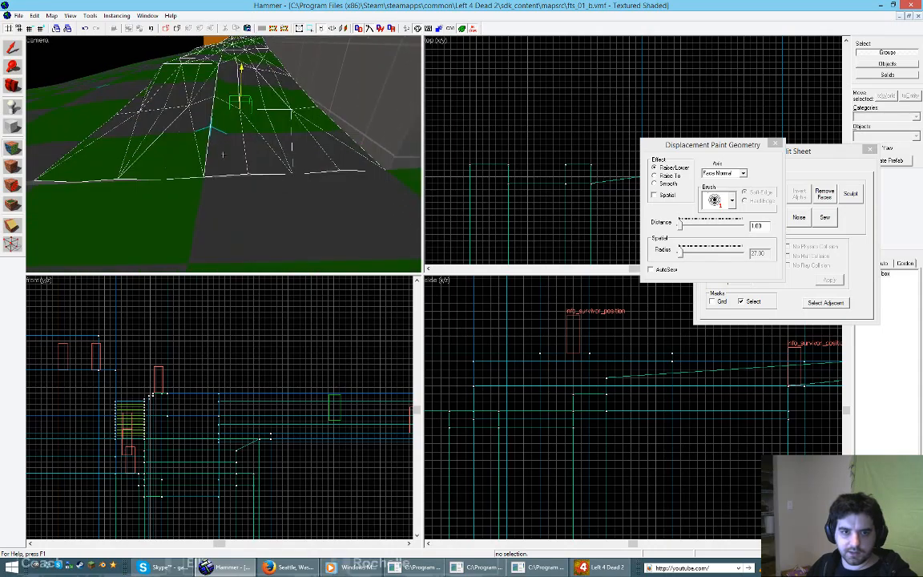
pyautogui.press('z')
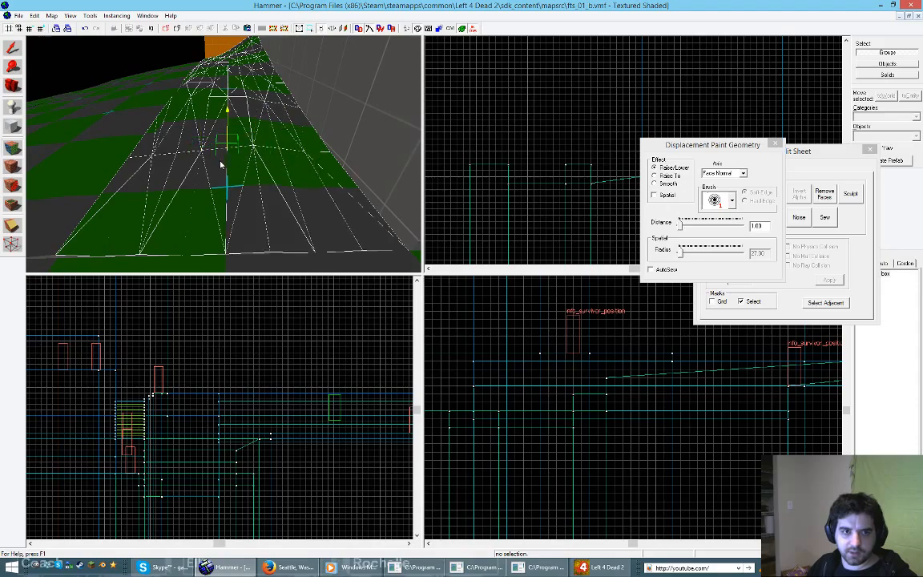
# Step: Smooth out bumps and dips in the interior vertices through the middle of the displacement
pyautogui.press('z')
pyautogui.press('a')
pyautogui.press('w')
pyautogui.press('z')
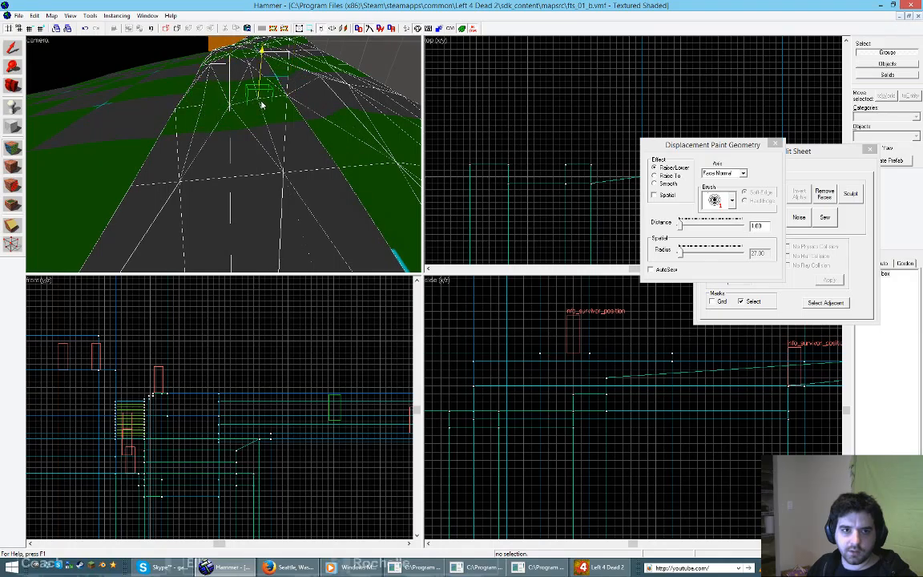
pyautogui.press('z')
pyautogui.press('d')
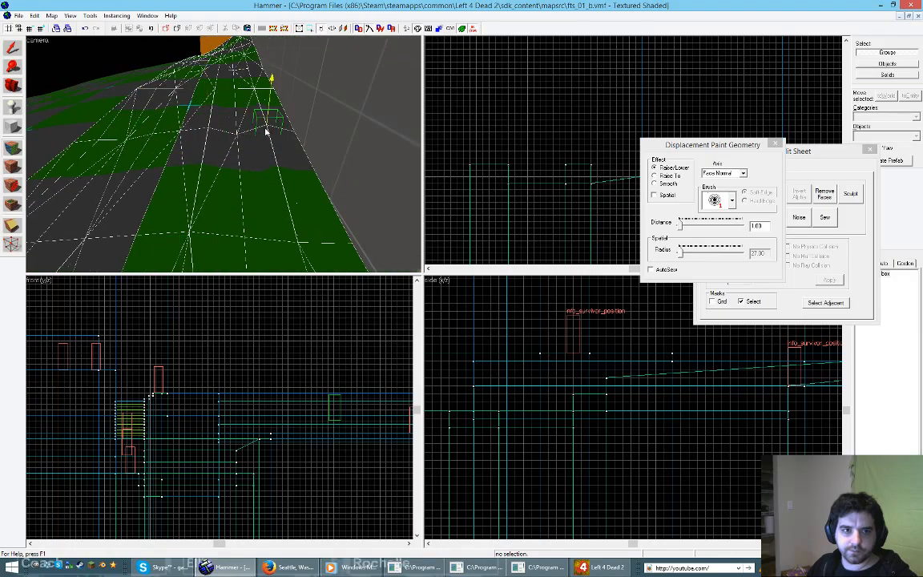
pyautogui.press('a')
pyautogui.press('z')
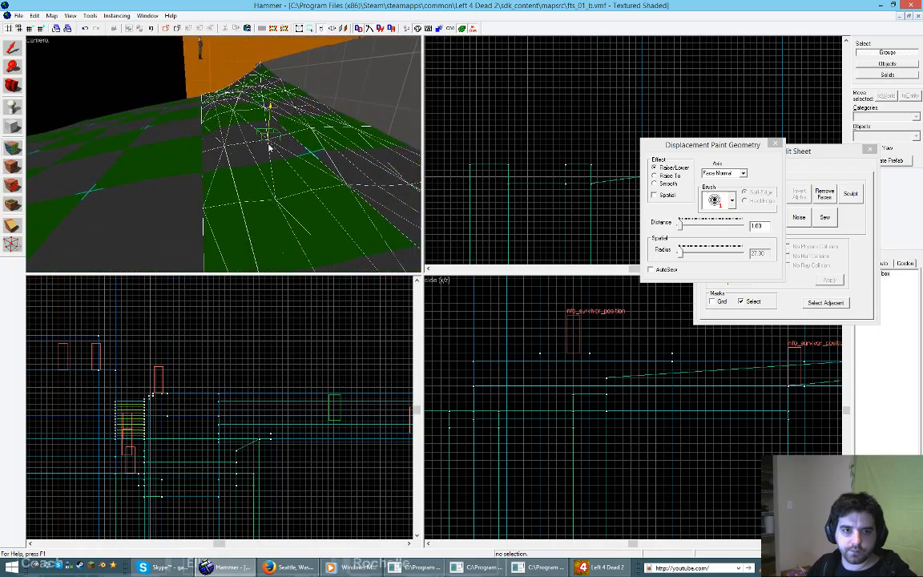
# Step: Blend the interior vertices between the displacement's middle and the orange-wall end into one continuous slope
pyautogui.press('s')
pyautogui.press('d')
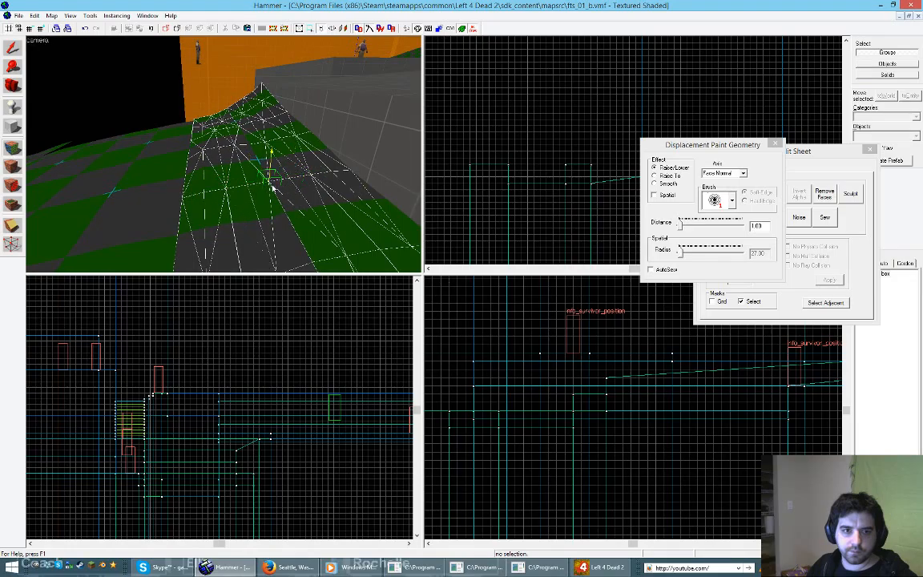
pyautogui.press('w')
pyautogui.press('a')
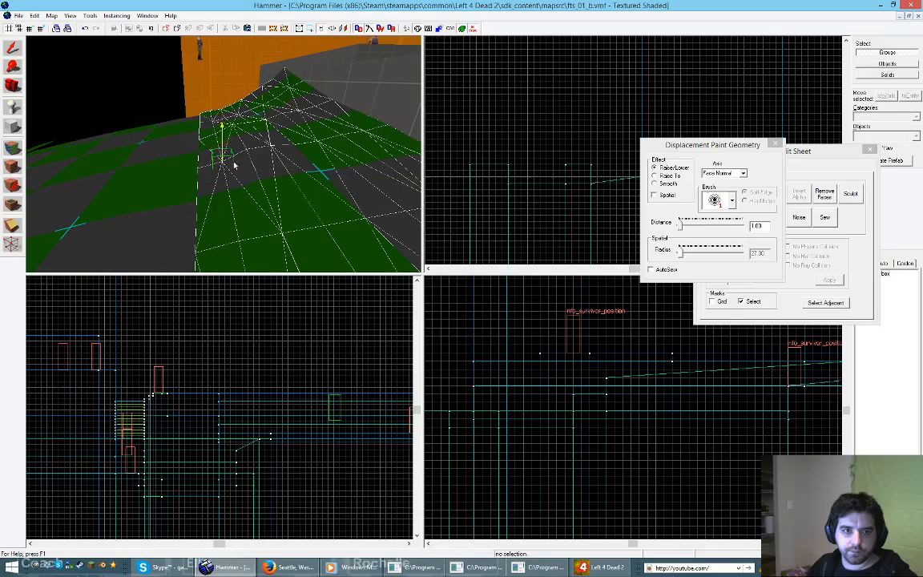
pyautogui.press('z')
pyautogui.press('w')
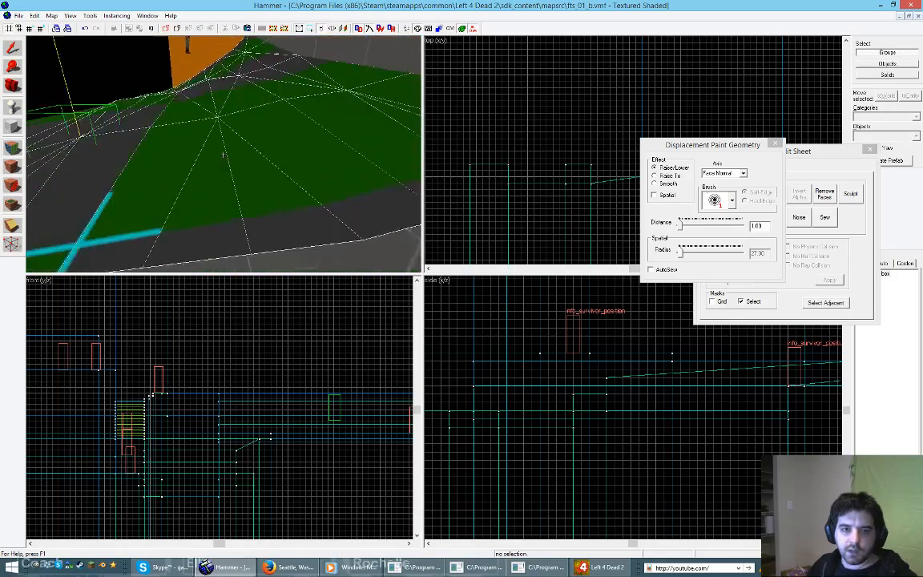
pyautogui.press('w')
pyautogui.press('z')
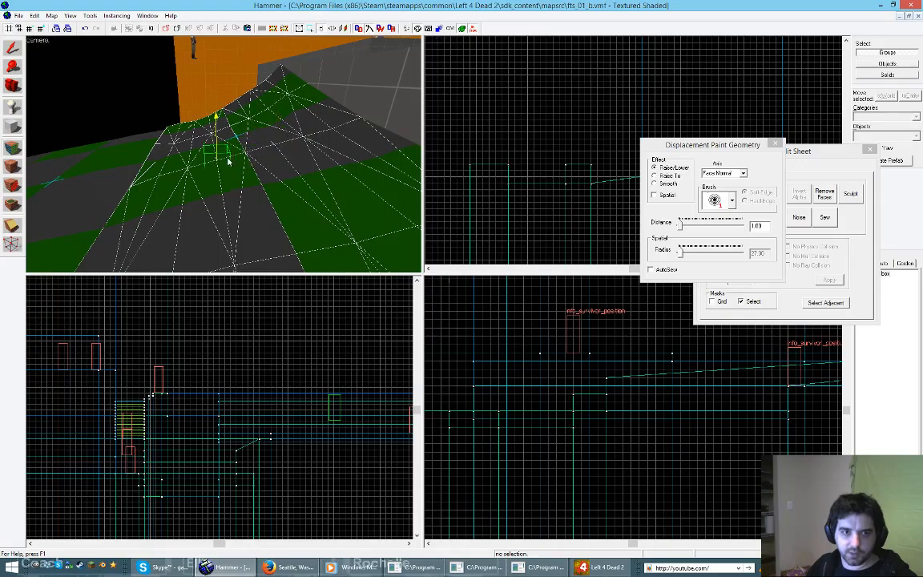
# Step: Leave displacement editing and examine the sculpted slope together with the surrounding terrain from several viewpoints
pyautogui.press('w')
pyautogui.press('s')
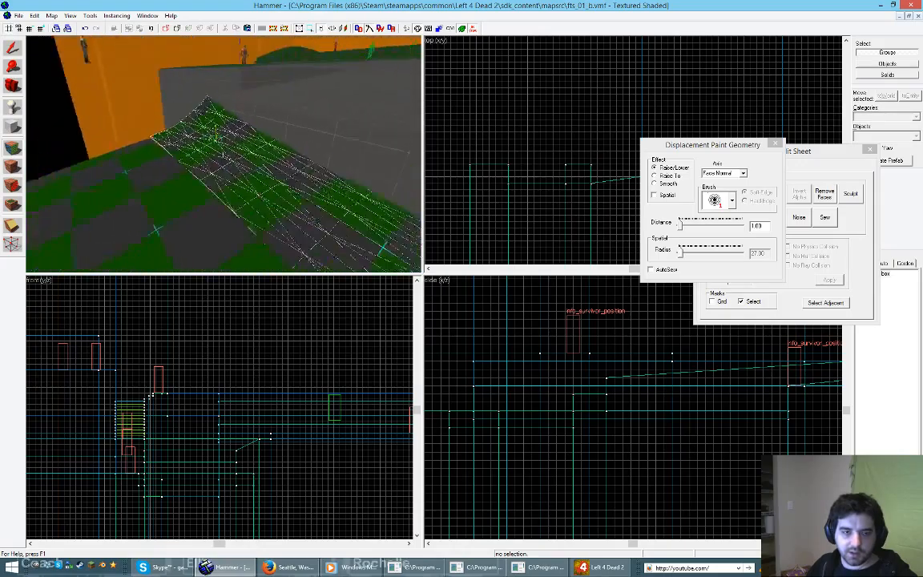
pyautogui.press('s')
pyautogui.press('z')
pyautogui.hotkey('shift', 's')
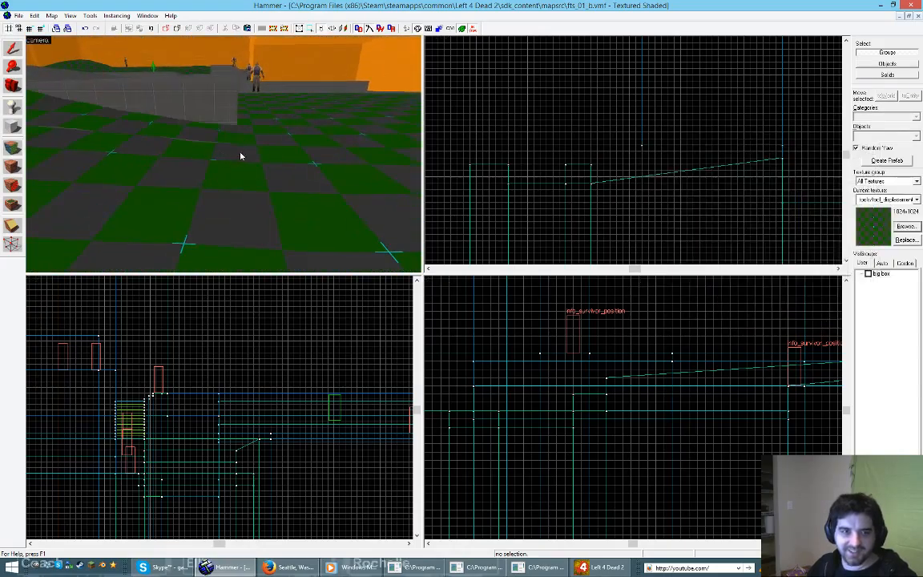
pyautogui.press('z')
pyautogui.press('w')
pyautogui.press('s')
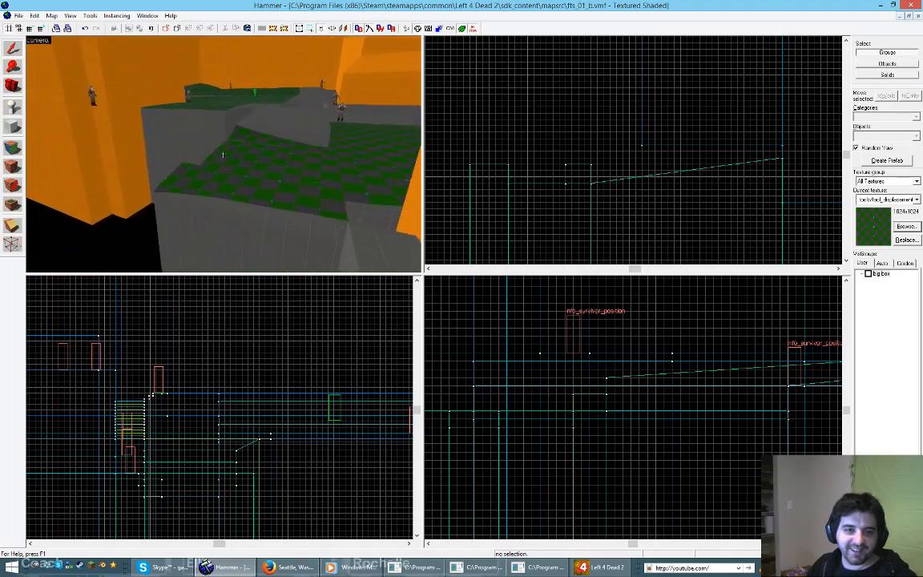
pyautogui.press('w')
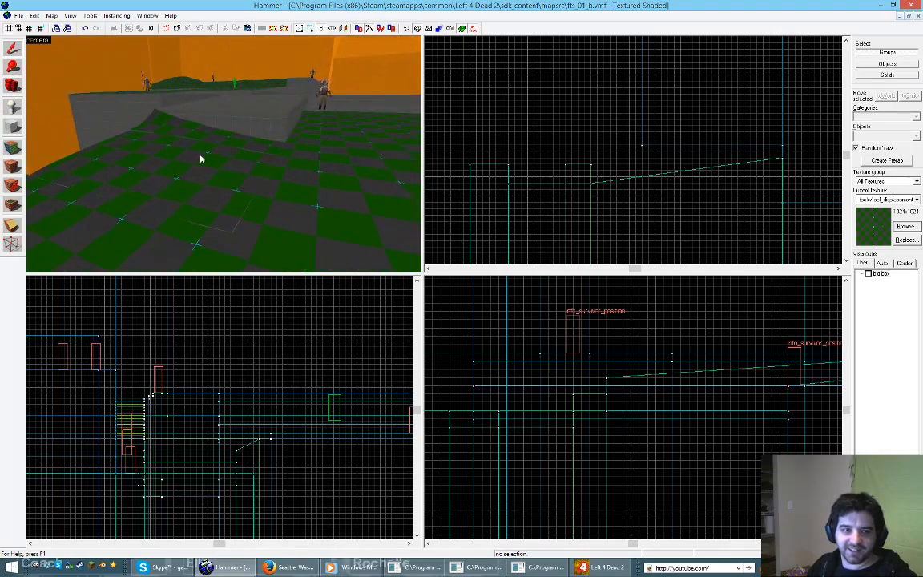
# Step: Set up the displacement strip beside the grey sloped block for Paint Geometry editing with Raise/Lower and spatial painting off
pyautogui.click(223, 154)
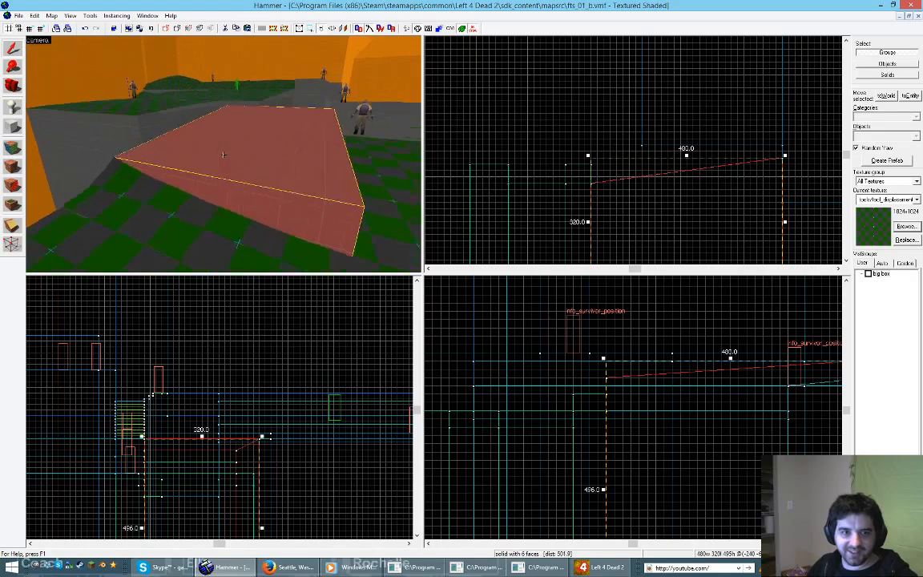
pyautogui.press('w')
pyautogui.press('s')
pyautogui.press('w')
pyautogui.press('z')
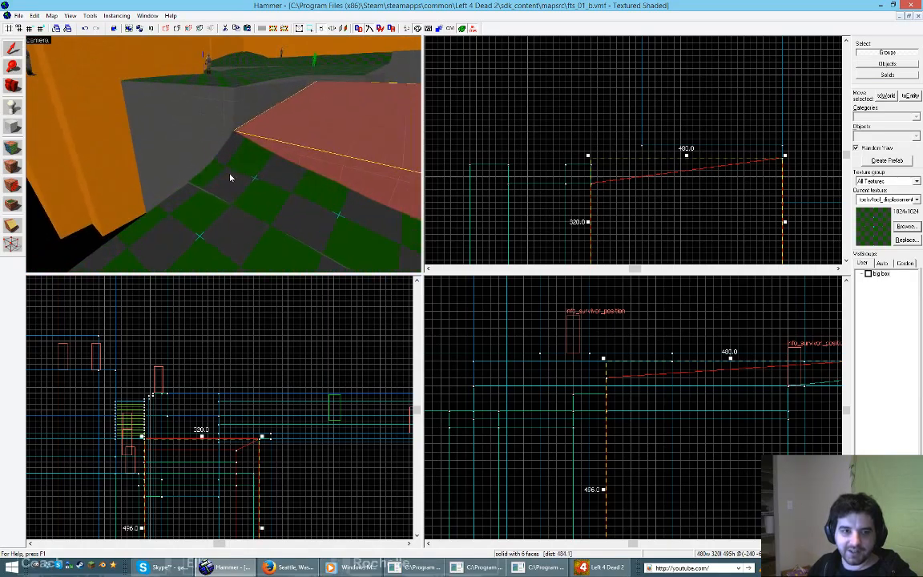
pyautogui.click(229, 178)
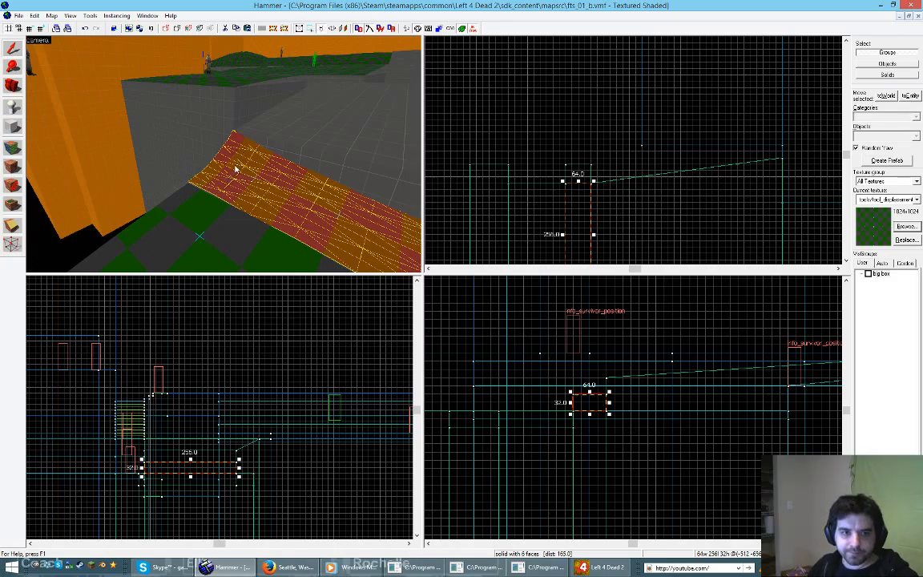
pyautogui.hotkey('shift', 'a')
pyautogui.click(742, 167)
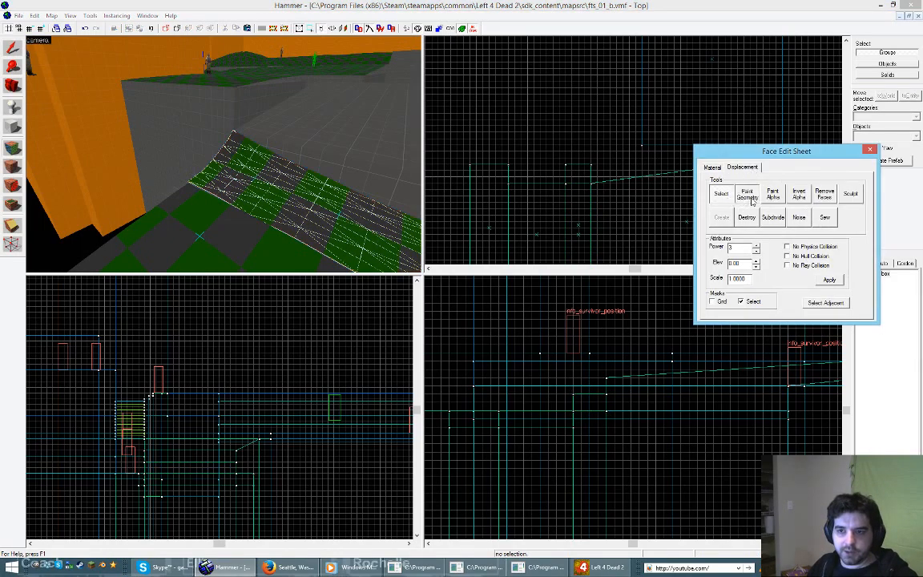
pyautogui.click(721, 193)
pyautogui.click(654, 196)
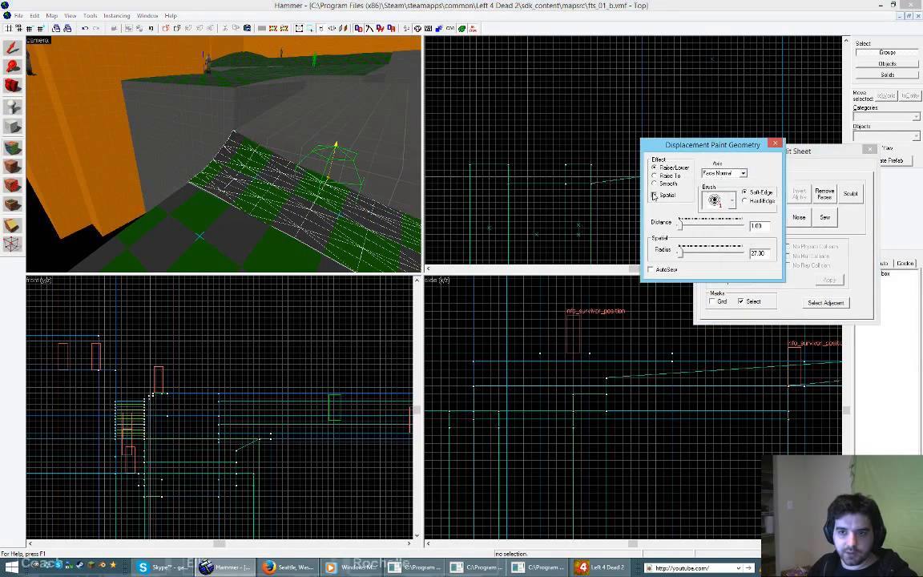
# Step: Lower the raised corner vertices at the strip's orange-wall end so the peak eases into the ground
pyautogui.press('z')
pyautogui.press('w')
pyautogui.press('w')
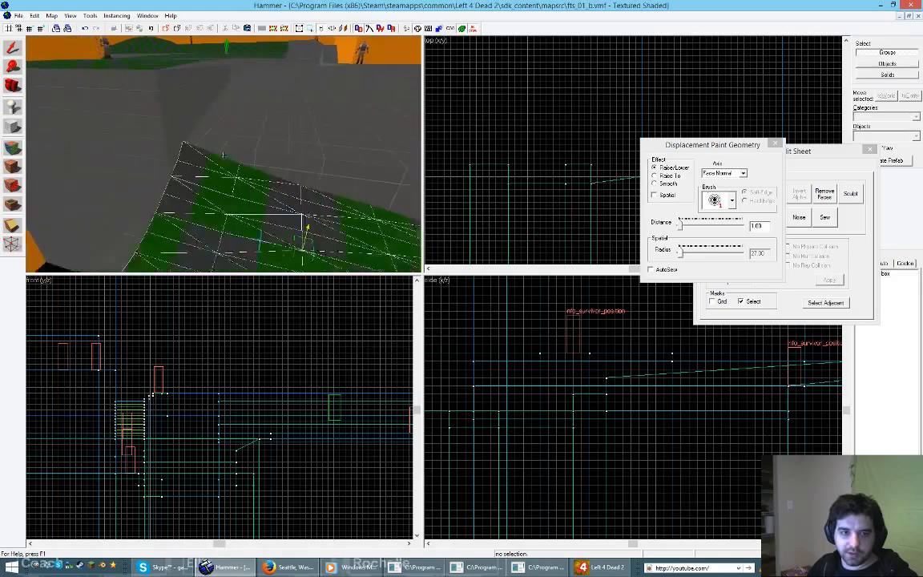
pyautogui.press('z')
pyautogui.press('z')
pyautogui.press('s')
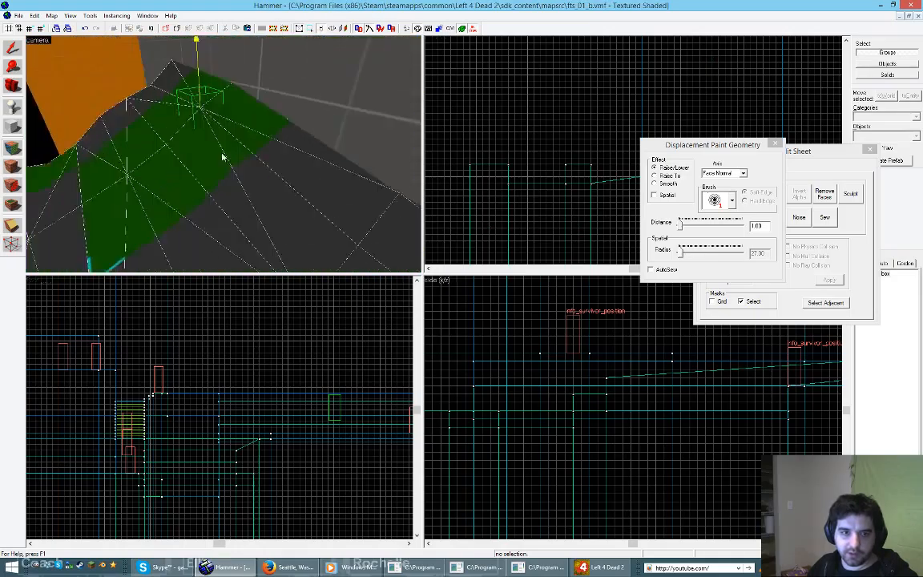
pyautogui.press('z')
pyautogui.moveTo(335, 152)
pyautogui.mouseDown(button='right')
pyautogui.moveTo(257, 191)
pyautogui.moveTo(349, 171)
pyautogui.mouseUp(button='right')
pyautogui.press('z')
pyautogui.press('z')
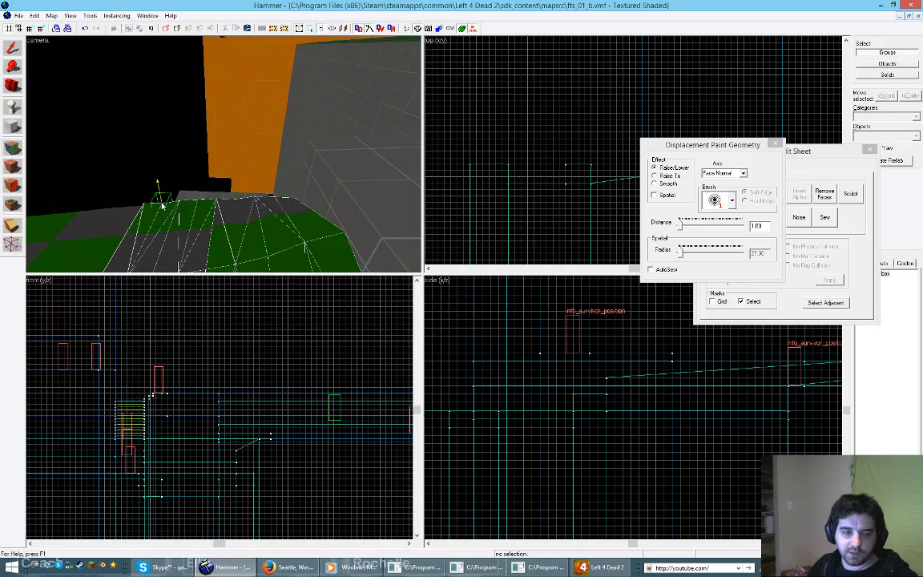
# Step: Lower and even out the strip's vertices behind the orange-wall end and along the edge meeting the grey block
pyautogui.press('z')
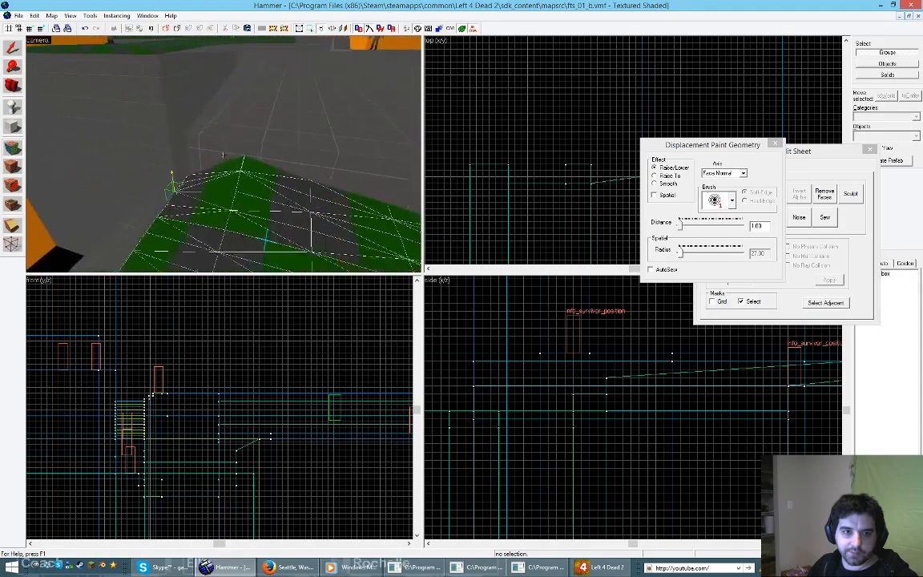
pyautogui.press('z')
pyautogui.press('z')
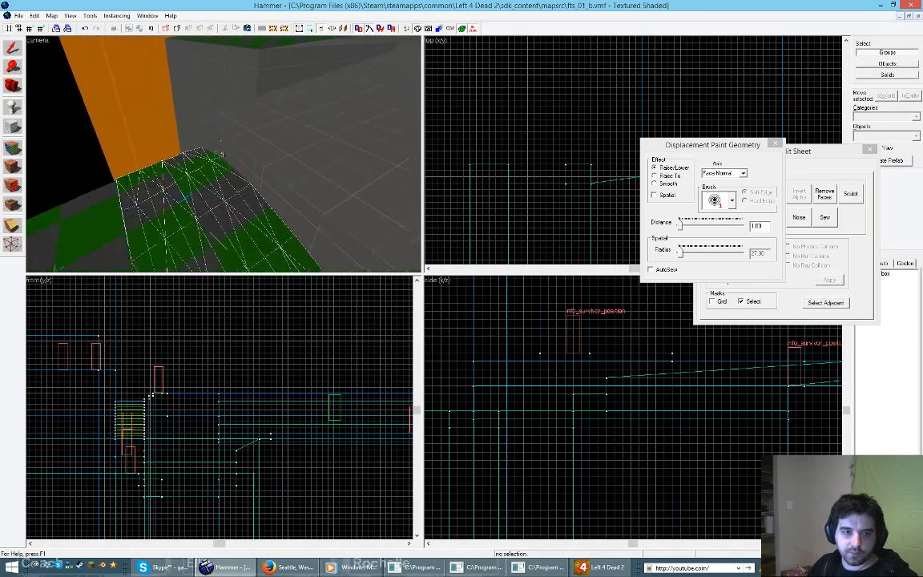
pyautogui.press('z')
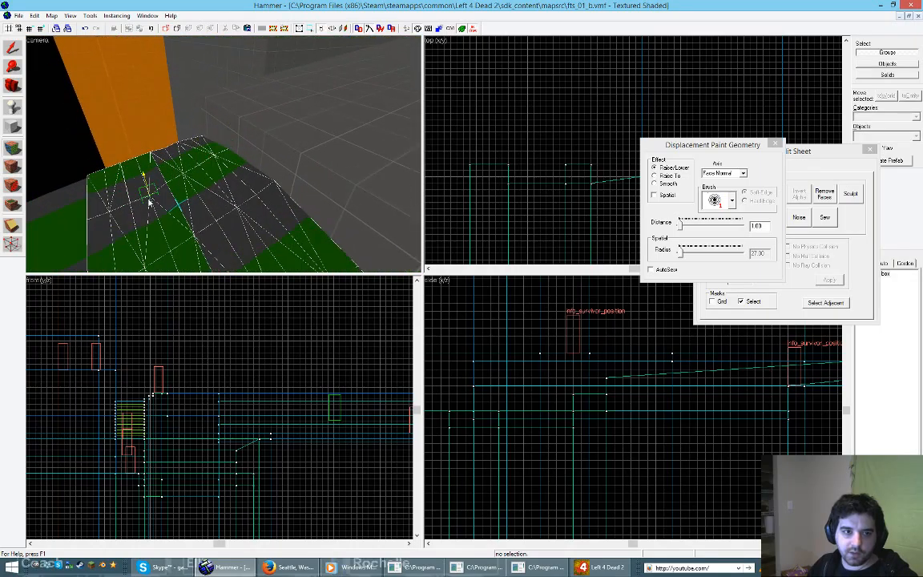
pyautogui.press('z')
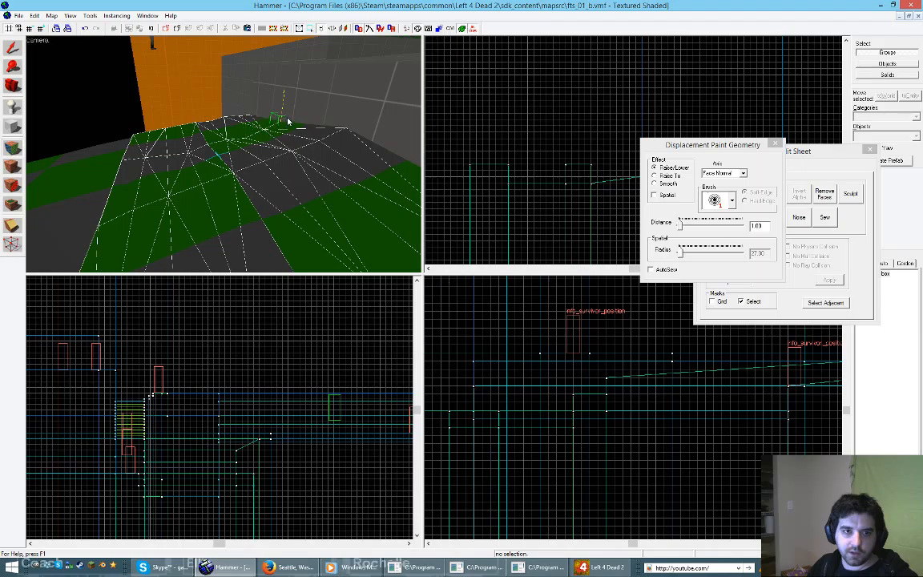
pyautogui.moveTo(355, 130)
pyautogui.mouseDown(button='right')
pyautogui.moveTo(165, 208)
pyautogui.moveTo(110, 218)
pyautogui.moveTo(236, 191)
pyautogui.mouseUp(button='right')
pyautogui.rightClick(171, 210)
pyautogui.click(205, 209)
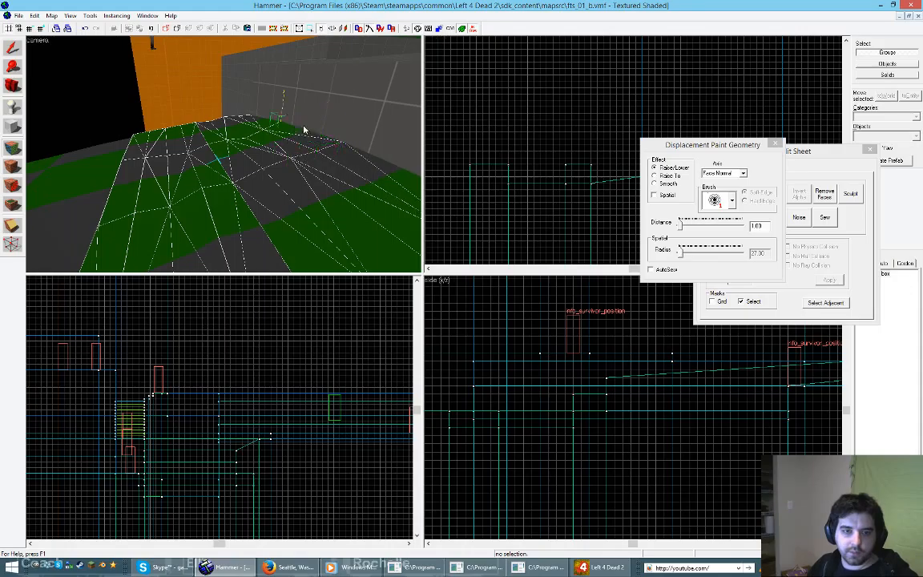
# Step: Examine the strip's free end and its join with the grey block and ground from several viewpoints
pyautogui.press('z')
pyautogui.press('a')
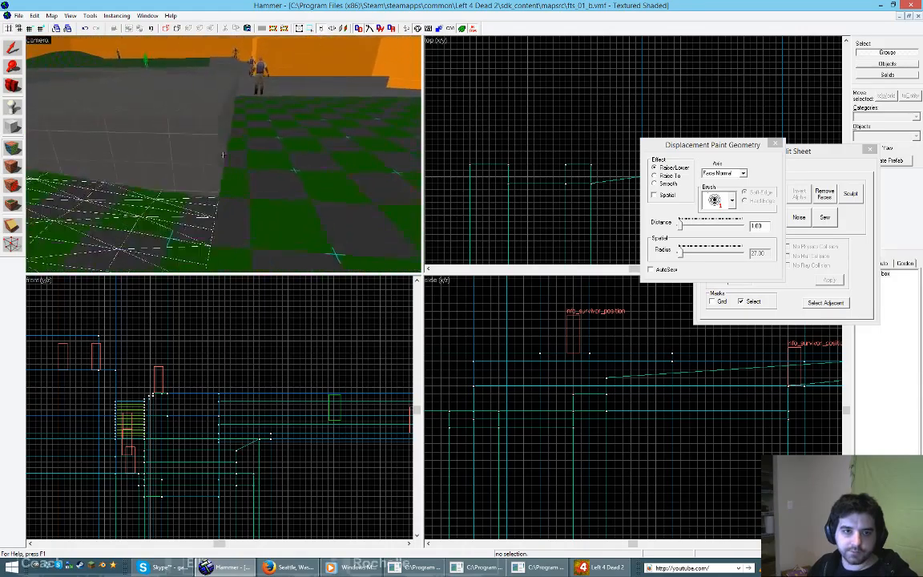
pyautogui.press('z')
pyautogui.press('z')
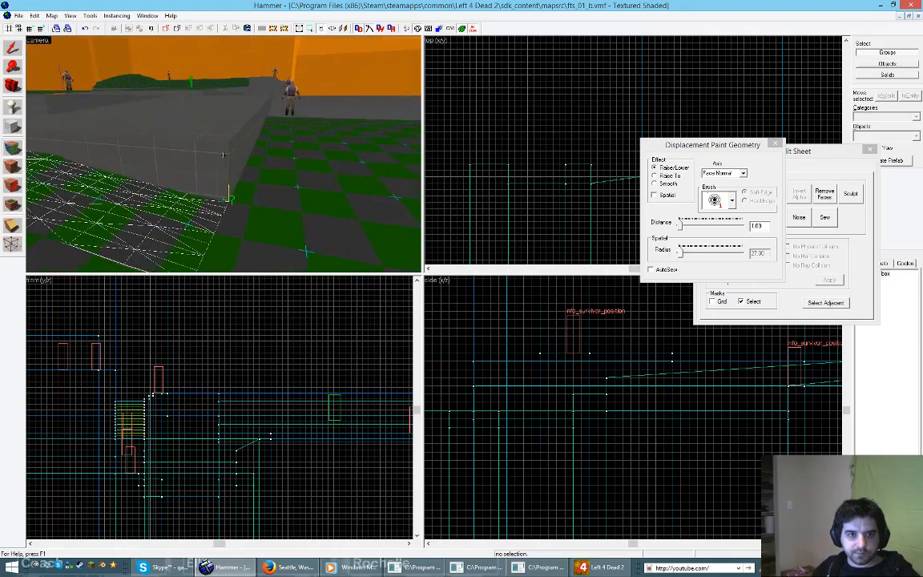
pyautogui.press('s')
pyautogui.press('z')
pyautogui.press('z')
pyautogui.press('w')
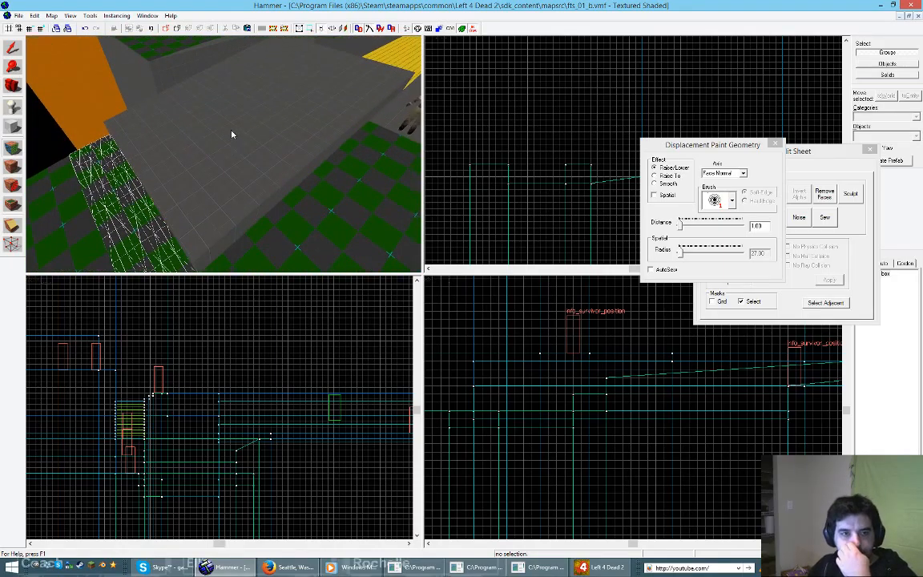
# Step: Touch up the vertices along the strip's edge against the grey block and leave displacement editing
pyautogui.press('z')
pyautogui.press('w')
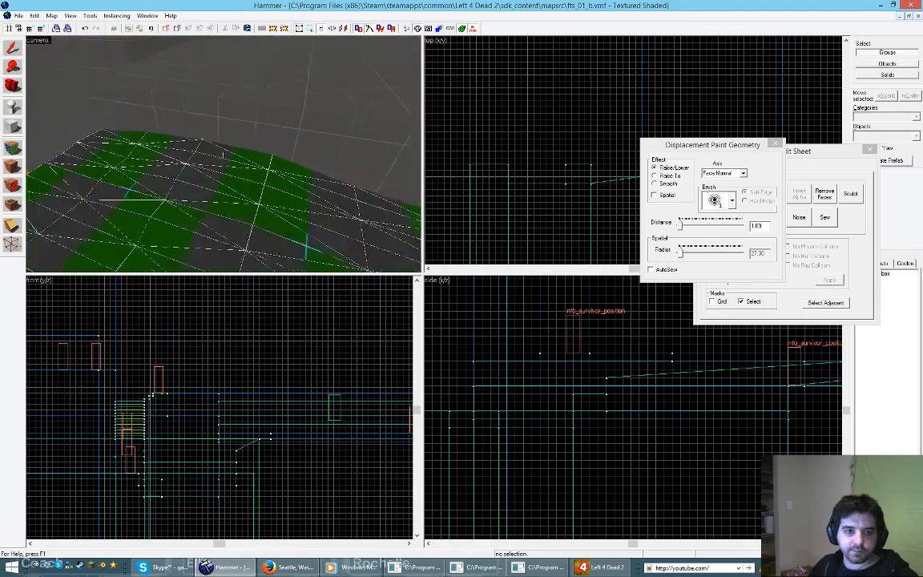
pyautogui.press('z')
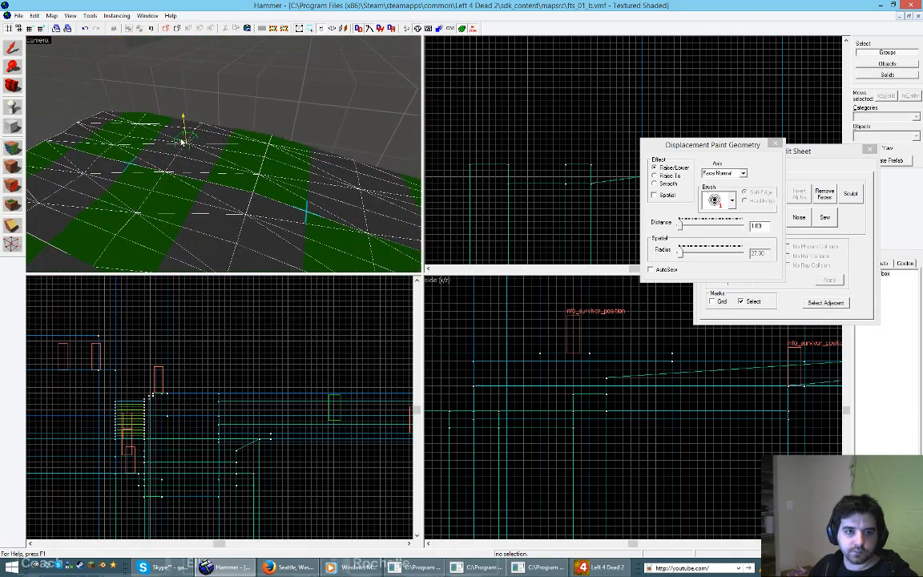
pyautogui.press('z')
pyautogui.press('s')
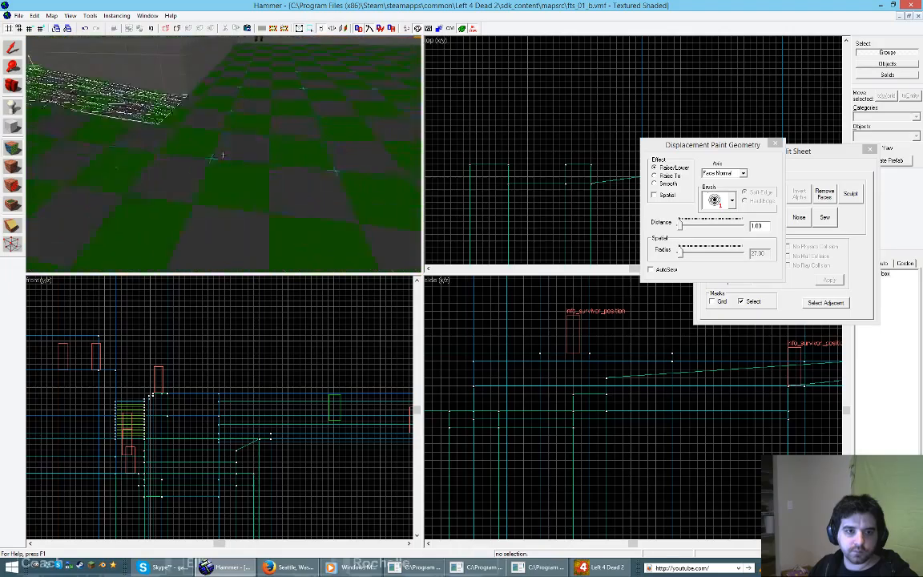
pyautogui.press('w')
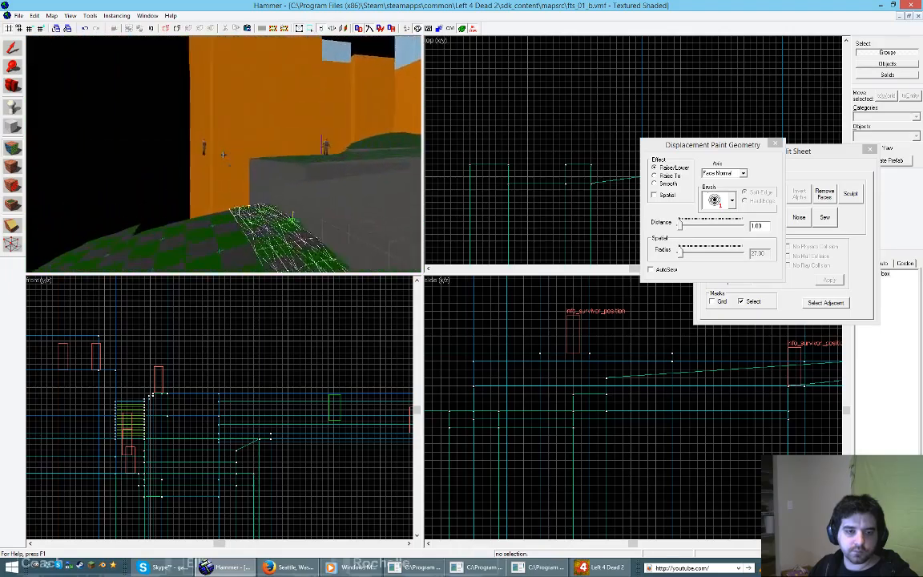
pyautogui.press('z')
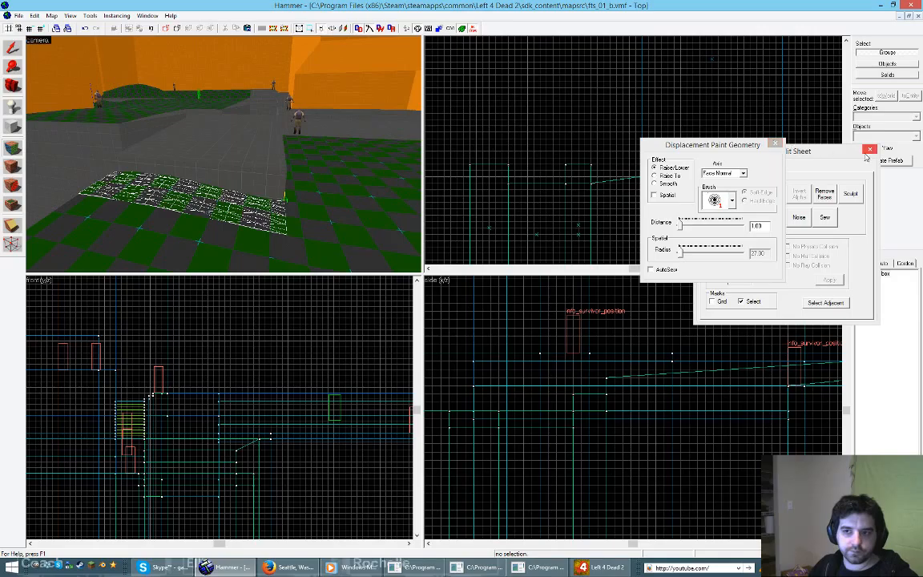
pyautogui.click(869, 150)
# Step: Split the grey sloped block crosswise at the middle of its length with the Clipping tool, keeping both halves
pyautogui.click(227, 164)
pyautogui.press('z')
pyautogui.press('w')
pyautogui.press('z')
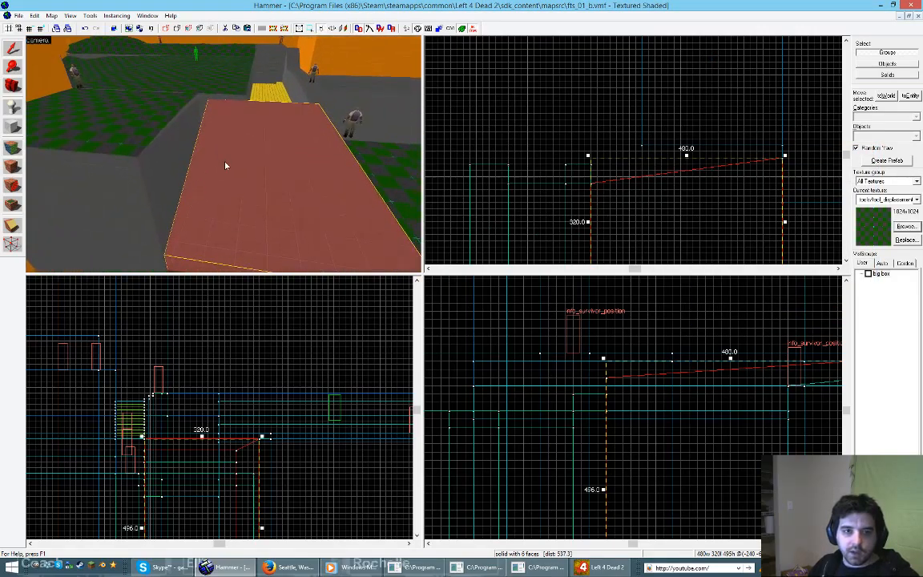
pyautogui.scroll(-2, 602, 106)
pyautogui.scroll(2, 695, 170)
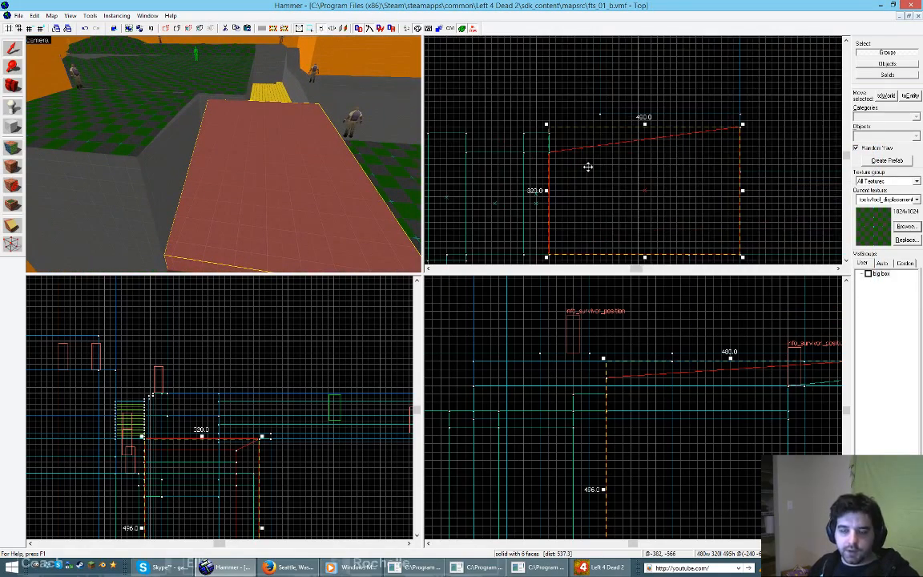
pyautogui.hotkey('shift', 'x')
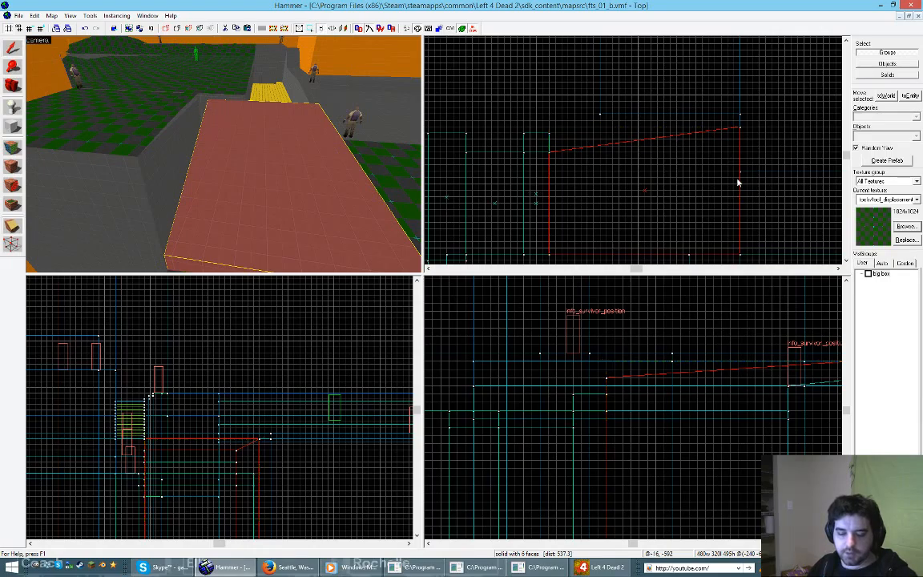
pyautogui.moveTo(646, 185); pyautogui.dragTo(645, 196)
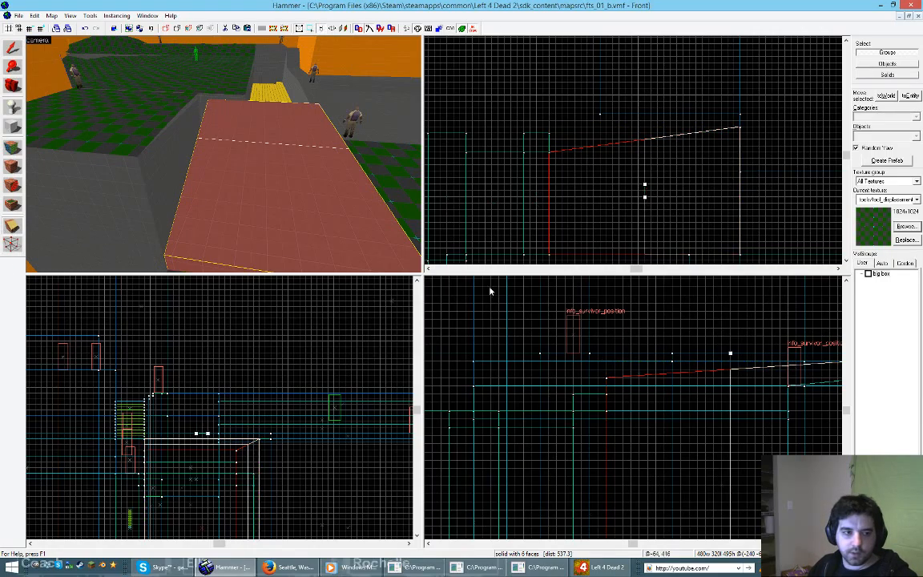
pyautogui.press('Return')
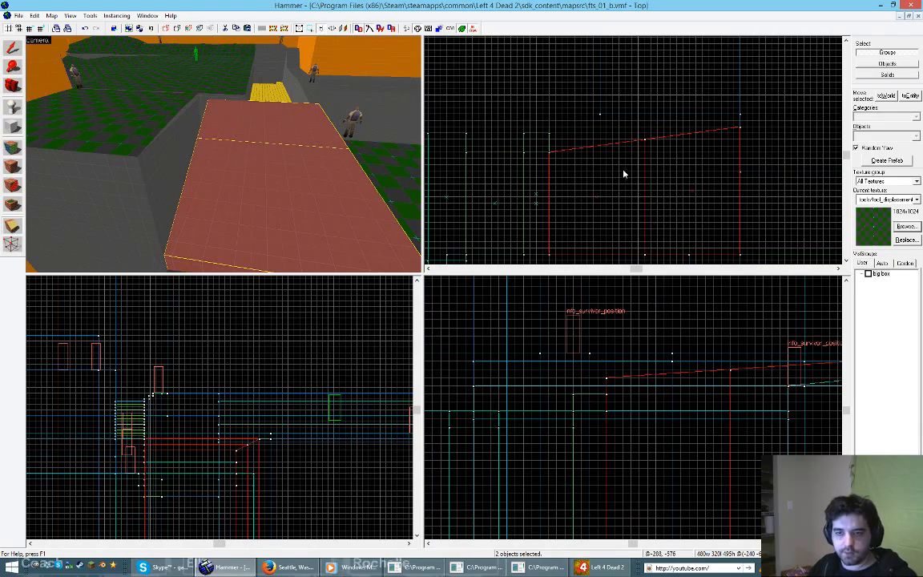
# Step: Move the vertices on both halves' shared seam toward the far end, leaving the far piece 128 units wide
pyautogui.hotkey('shift', 'v')
pyautogui.scroll(2, 645, 143)
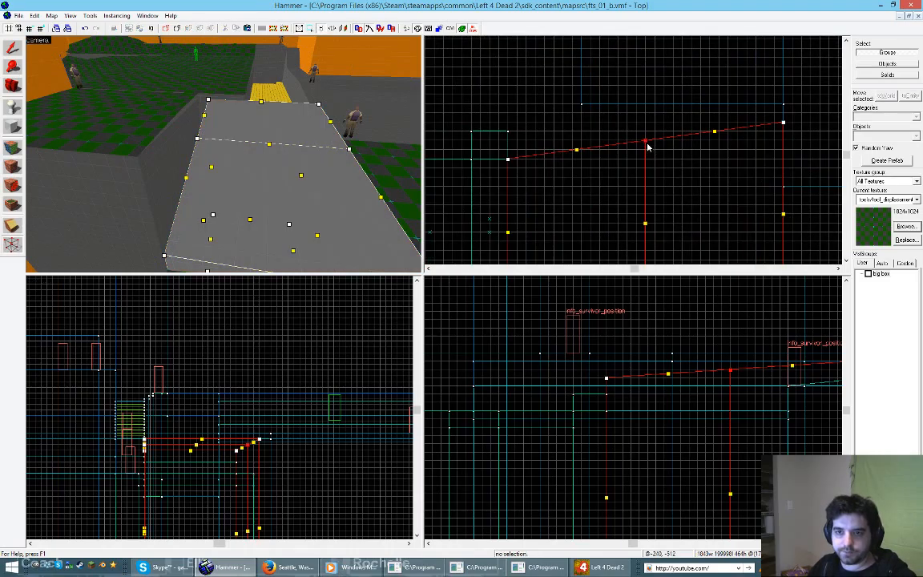
pyautogui.moveTo(645, 143); pyautogui.dragTo(709, 141)
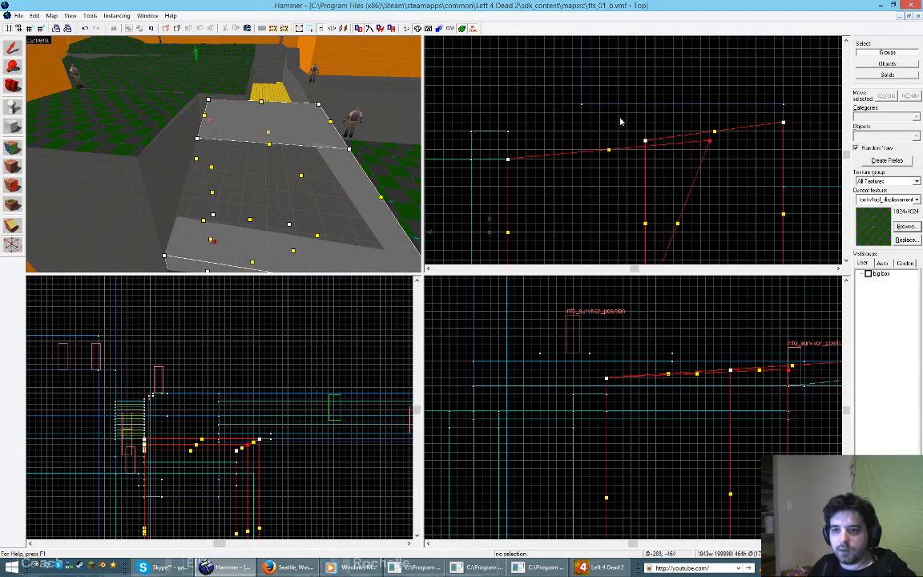
pyautogui.scroll(-2, 620, 122)
pyautogui.scroll(1, 656, 229)
pyautogui.moveTo(630, 253); pyautogui.dragTo(686, 251)
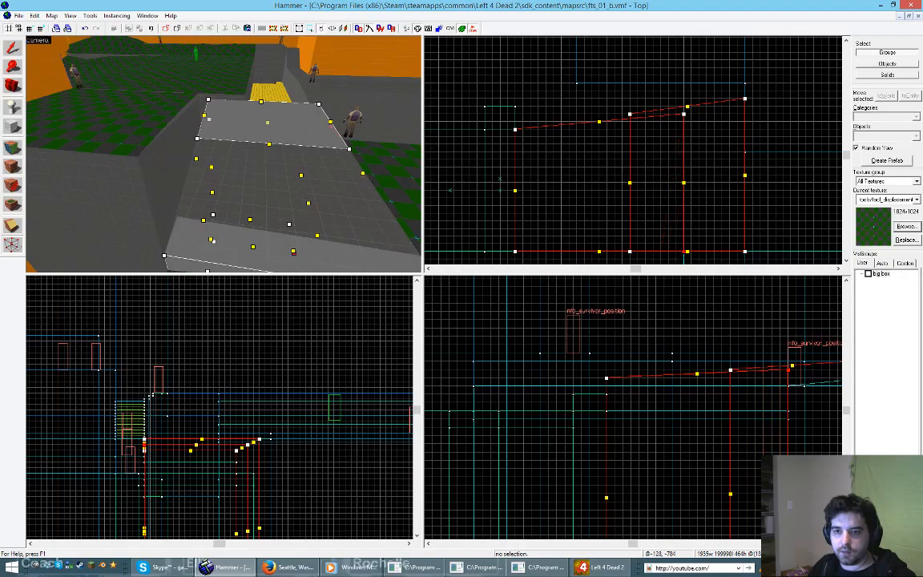
pyautogui.moveTo(630, 252); pyautogui.dragTo(683, 251)
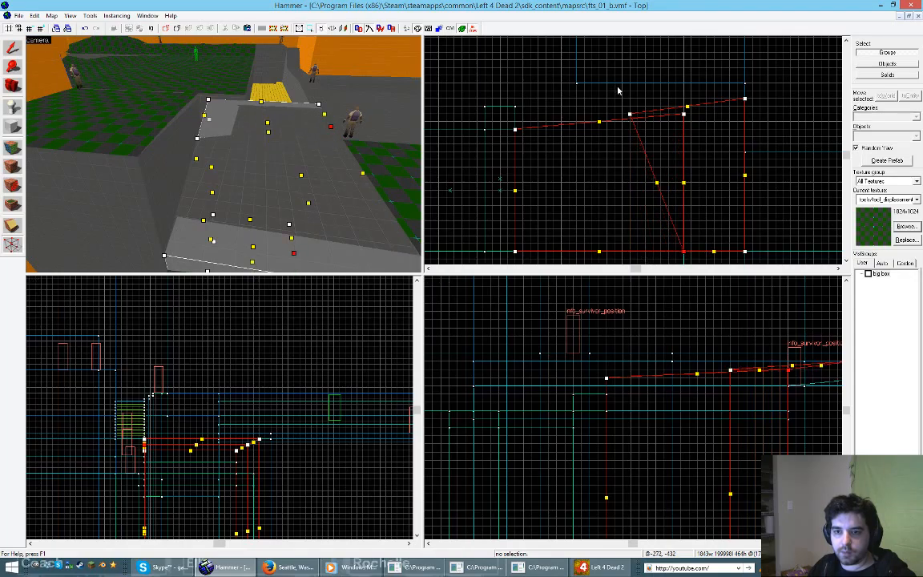
pyautogui.moveTo(629, 115); pyautogui.dragTo(684, 114)
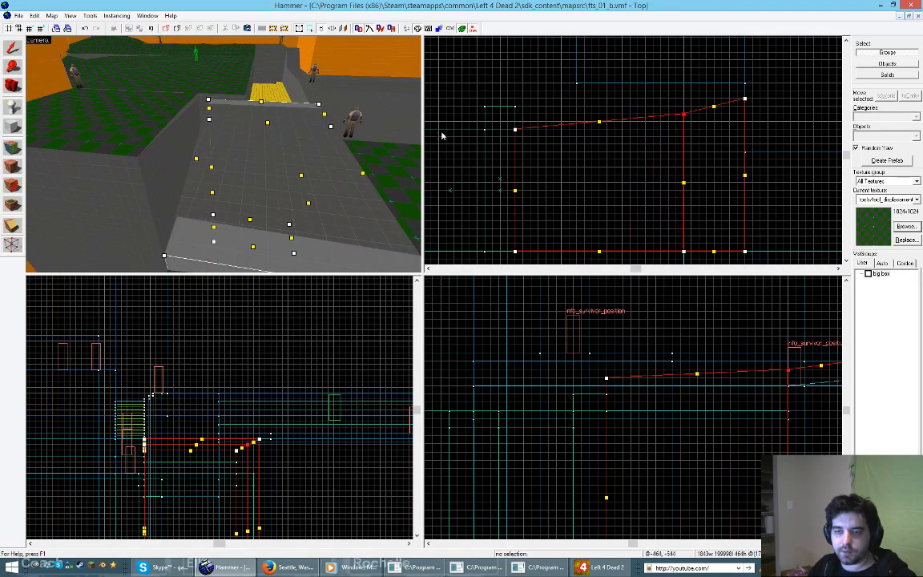
pyautogui.click(19, 49)
pyautogui.click(539, 93)
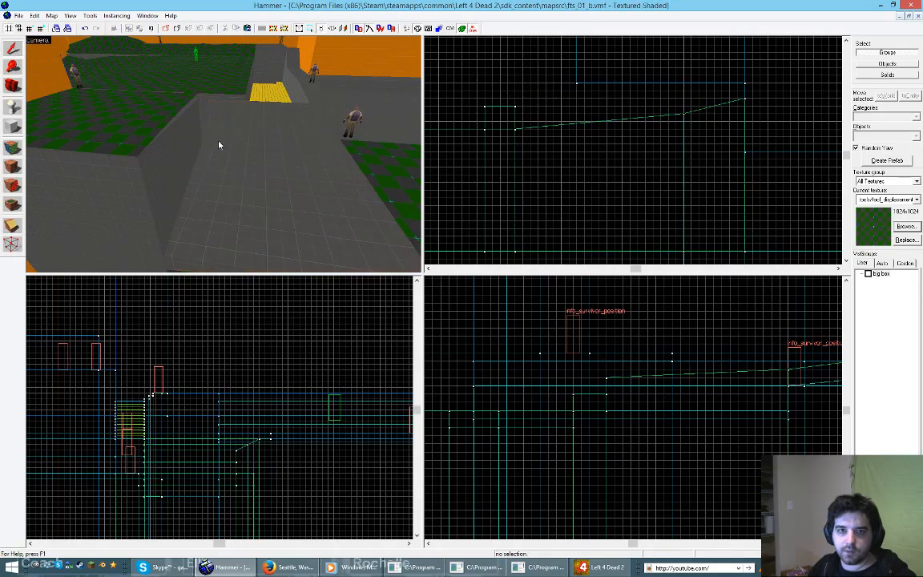
# Step: Split the near, longer piece of the grey sloped block crosswise at mid-length with the Clipping tool, keeping both halves
pyautogui.click(249, 184)
pyautogui.click(257, 116)
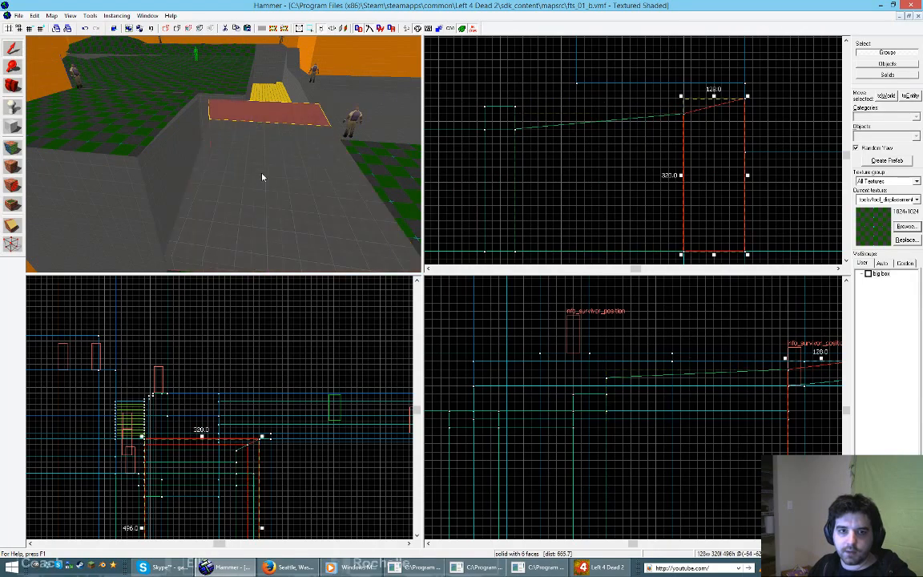
pyautogui.click(263, 177)
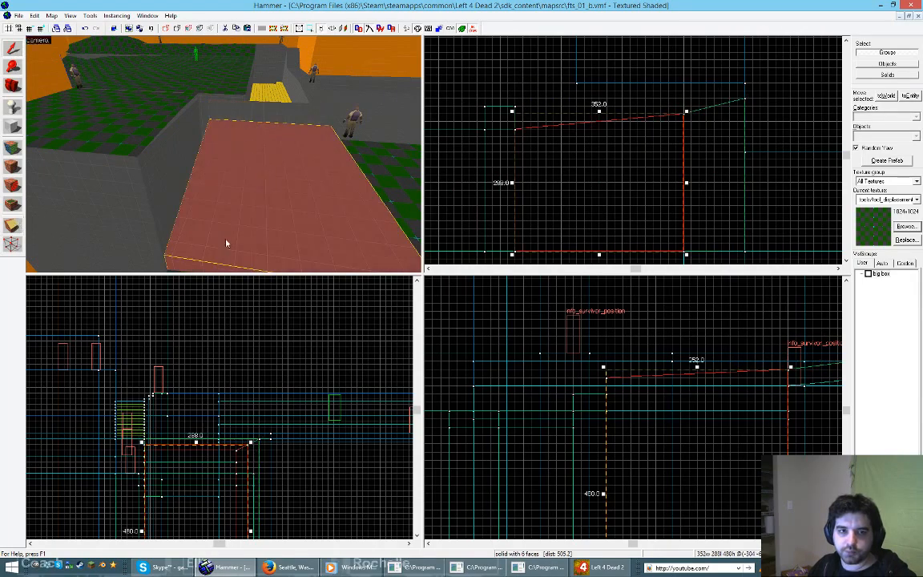
pyautogui.hotkey('shift', 'x')
pyautogui.moveTo(599, 138); pyautogui.dragTo(599, 152)
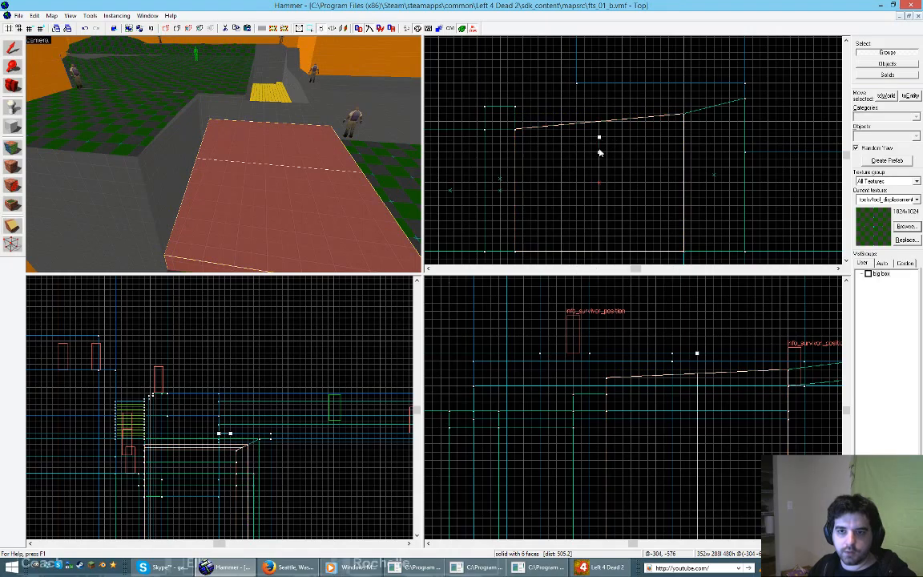
pyautogui.press('Return')
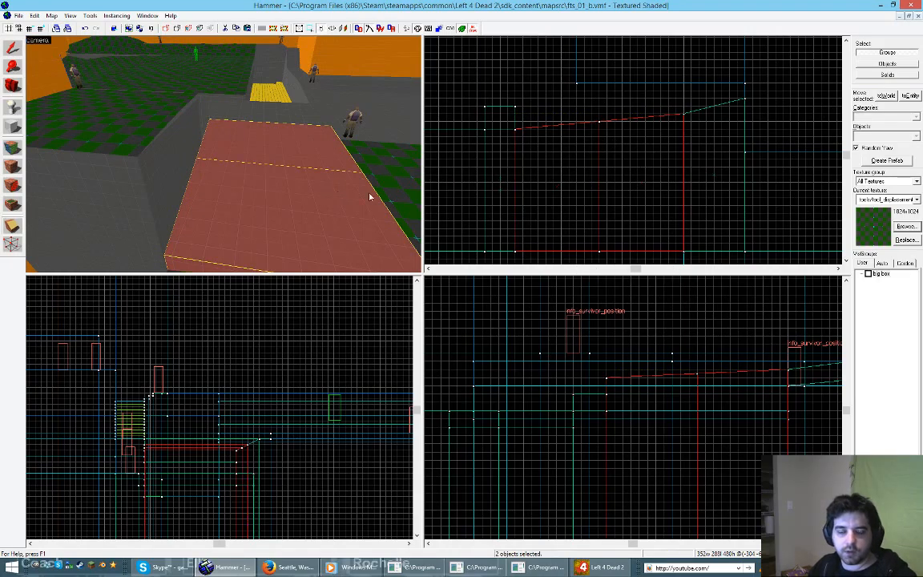
pyautogui.hotkey('shift', 'v')
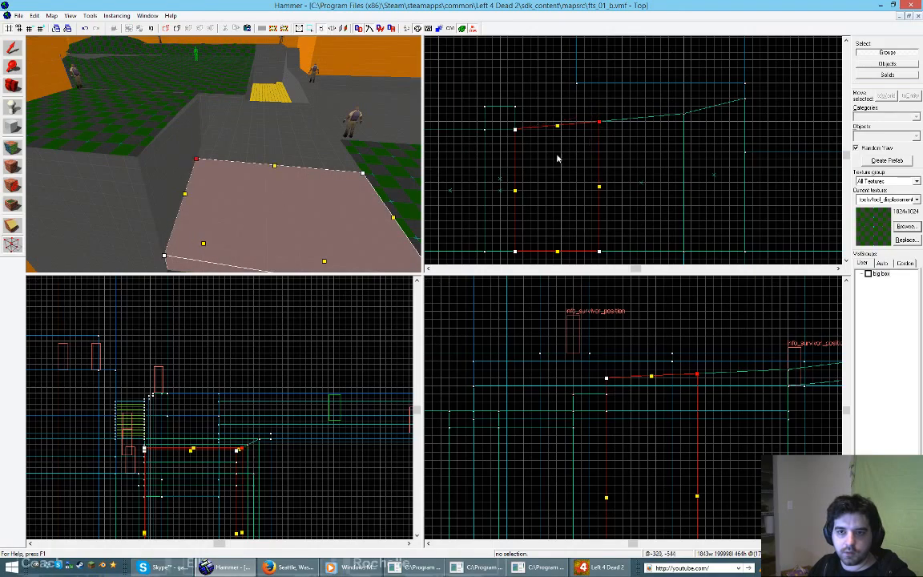
pyautogui.click(245, 149)
pyautogui.click(196, 157)
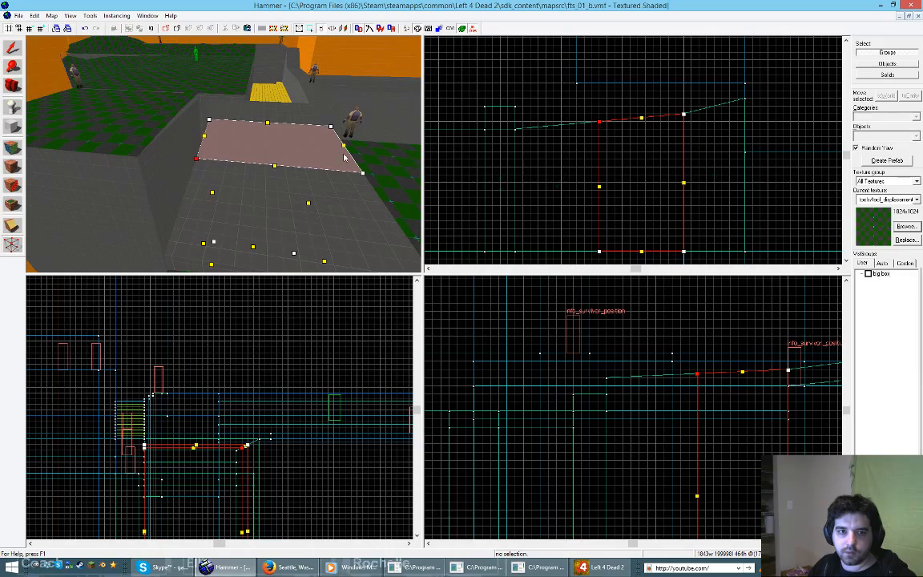
pyautogui.press('z')
pyautogui.press('z')
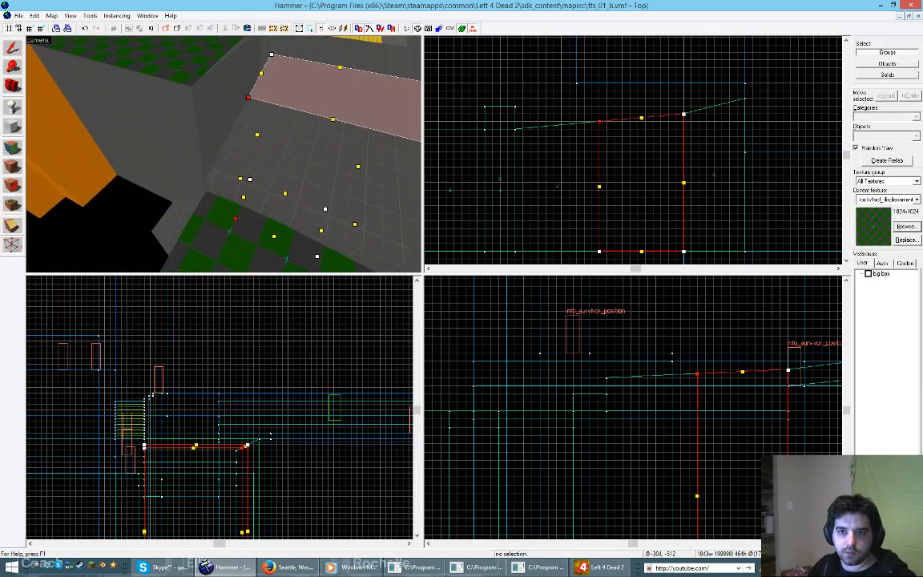
pyautogui.hotkey('shift', 's')
pyautogui.press('Escape')
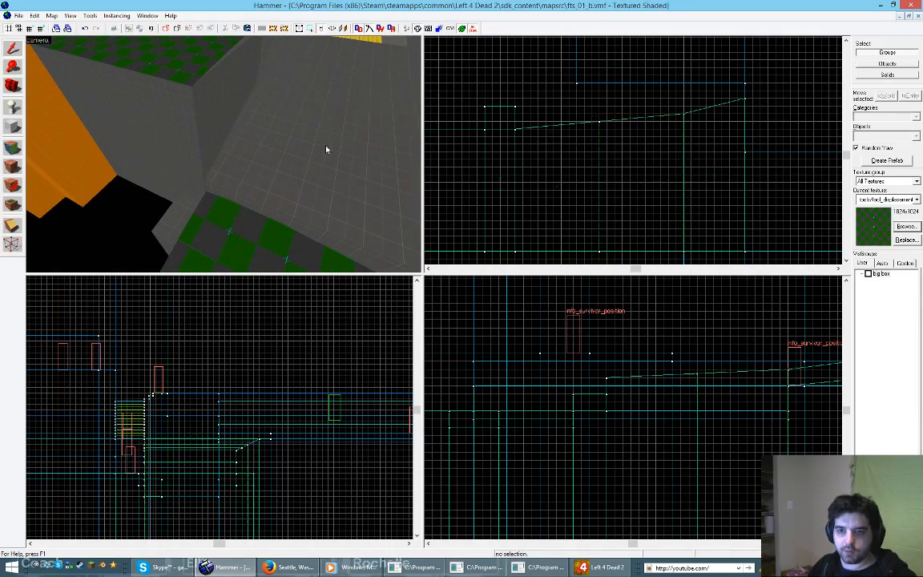
# Step: Move the vertices on the new halves' shared seam toward the far end, making the near piece 208 units wide
pyautogui.click(298, 101)
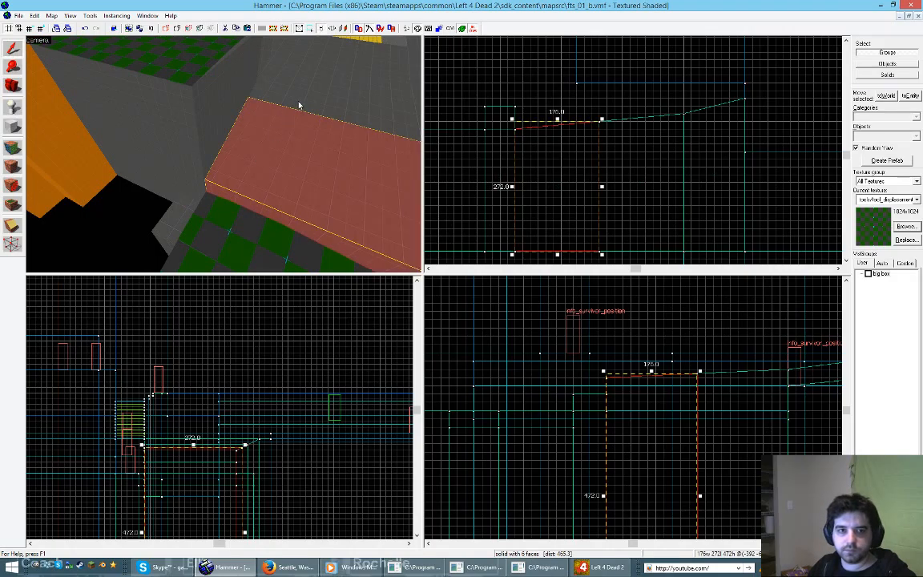
pyautogui.keyDown('ctrl'); pyautogui.click(301, 103); pyautogui.keyUp('ctrl')
pyautogui.hotkey('shift', 'v')
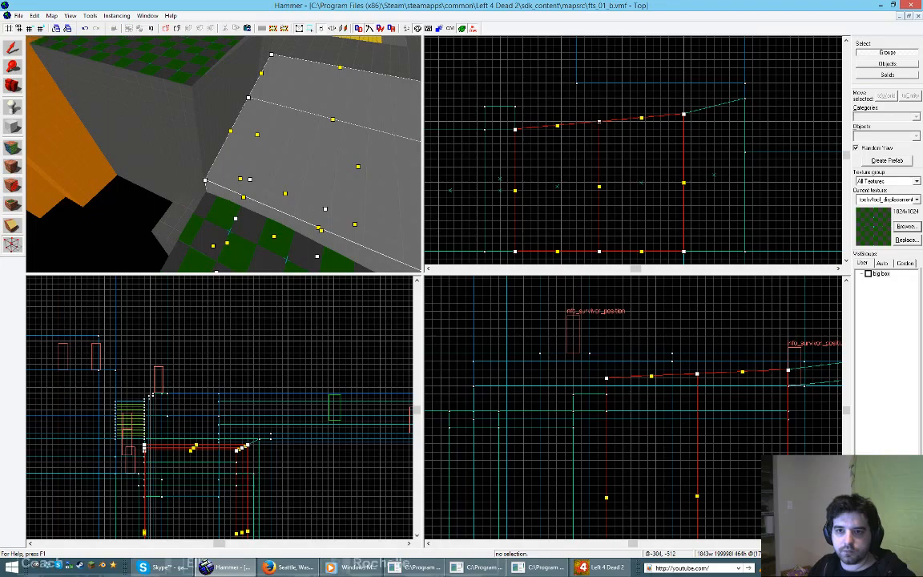
pyautogui.moveTo(599, 123); pyautogui.dragTo(615, 123)
pyautogui.moveTo(593, 246); pyautogui.dragTo(611, 251)
pyautogui.press('Escape')
pyautogui.press('Escape')
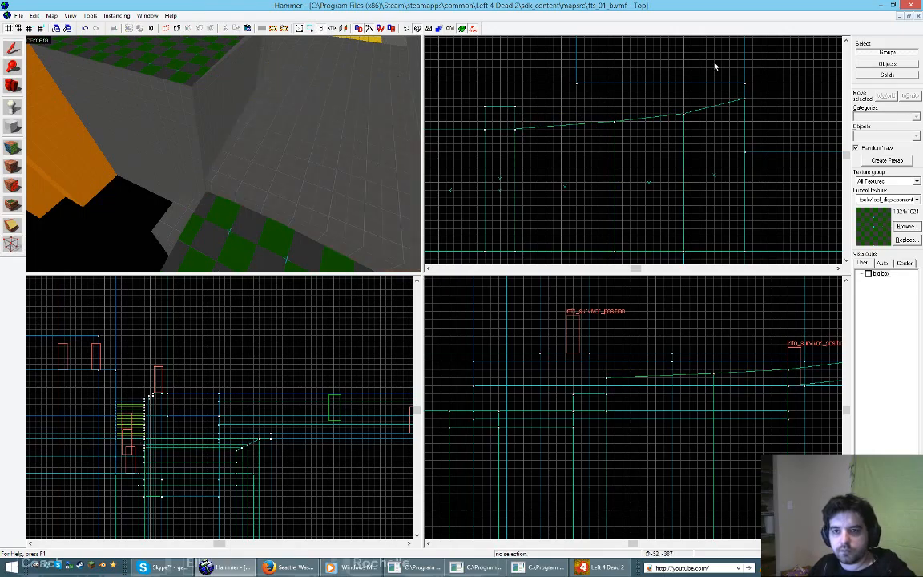
# Step: Level the near piece's top by lowering its far-edge vertices to the height of its near edge
pyautogui.press('z')
pyautogui.click(223, 155)
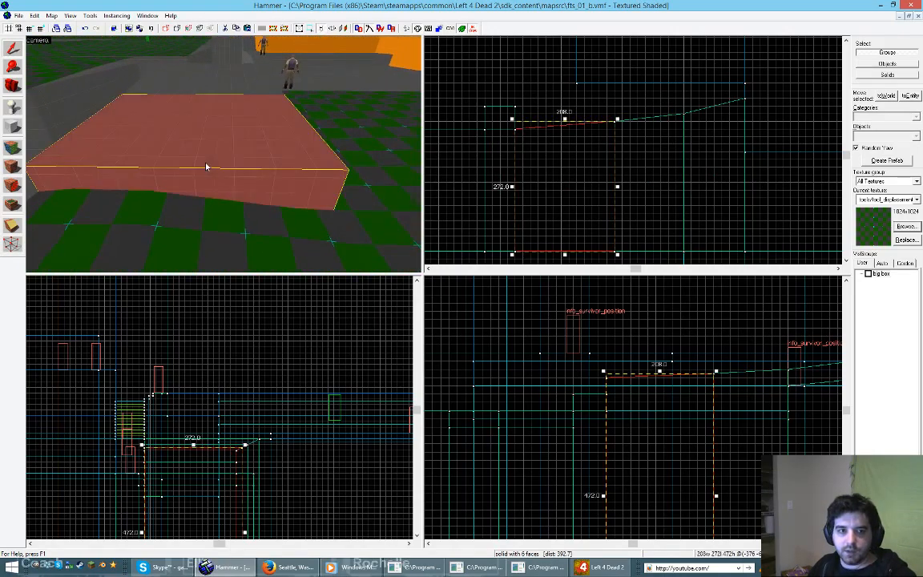
pyautogui.press('z')
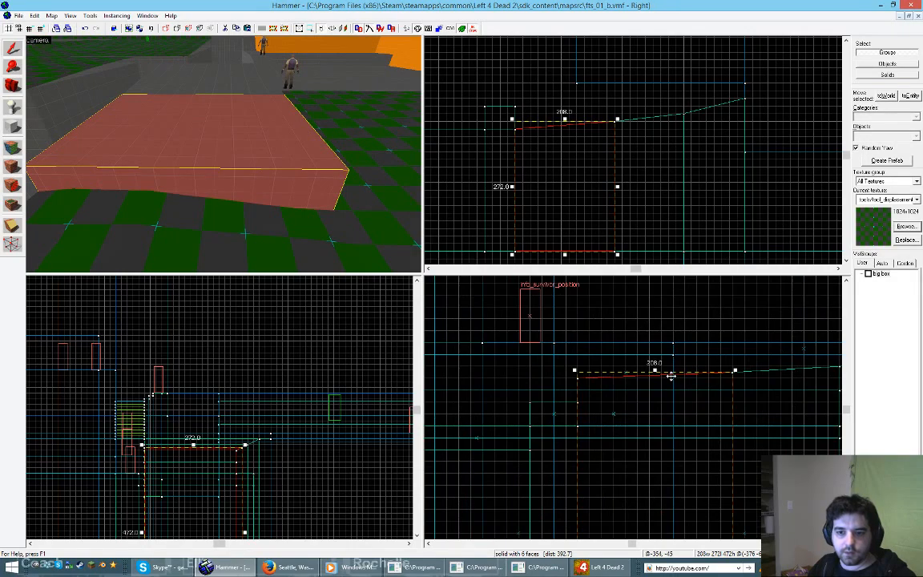
pyautogui.scroll(6, 697, 368)
pyautogui.scroll(-2, 689, 372)
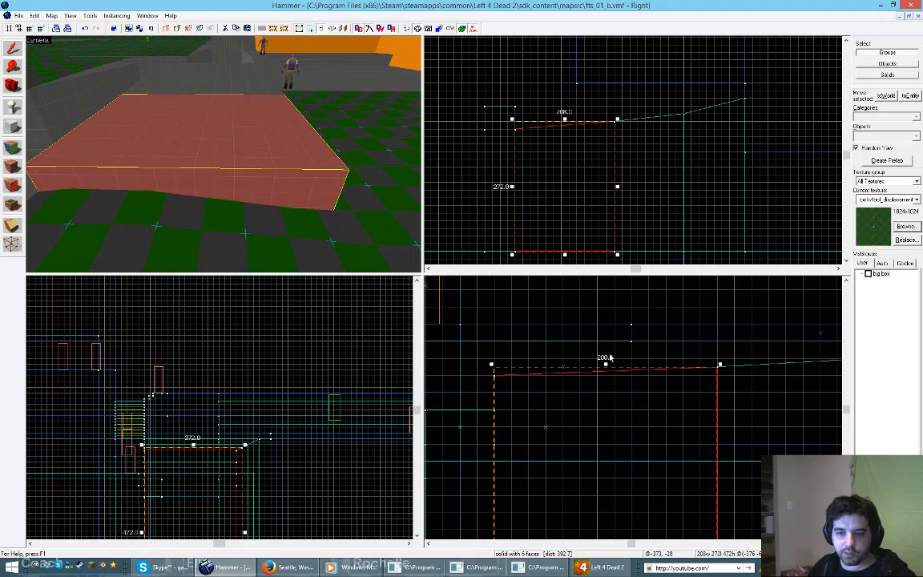
pyautogui.hotkey('shift', 'v')
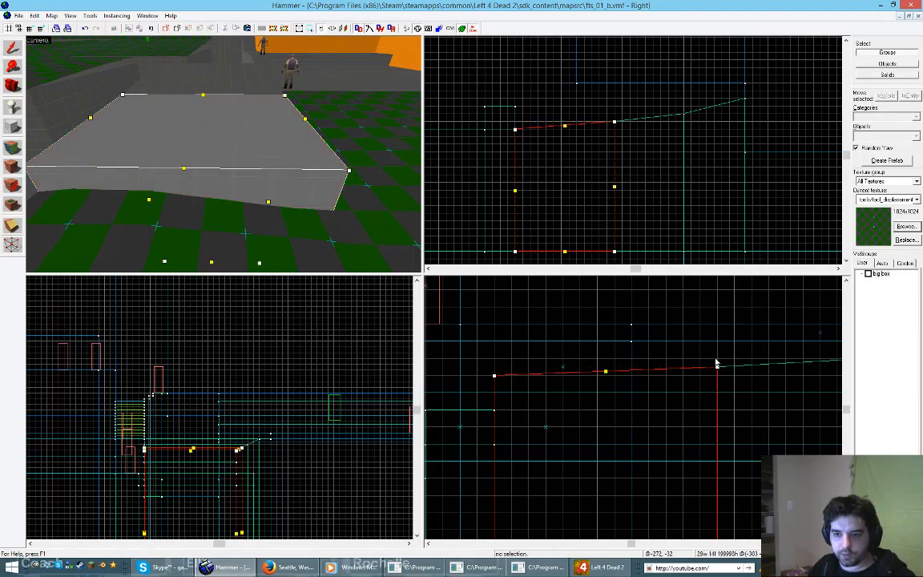
pyautogui.moveTo(708, 349)
pyautogui.mouseDown()
pyautogui.moveTo(727, 383)
pyautogui.moveTo(718, 377)
pyautogui.mouseUp()
pyautogui.press('Return')
pyautogui.click(237, 120)
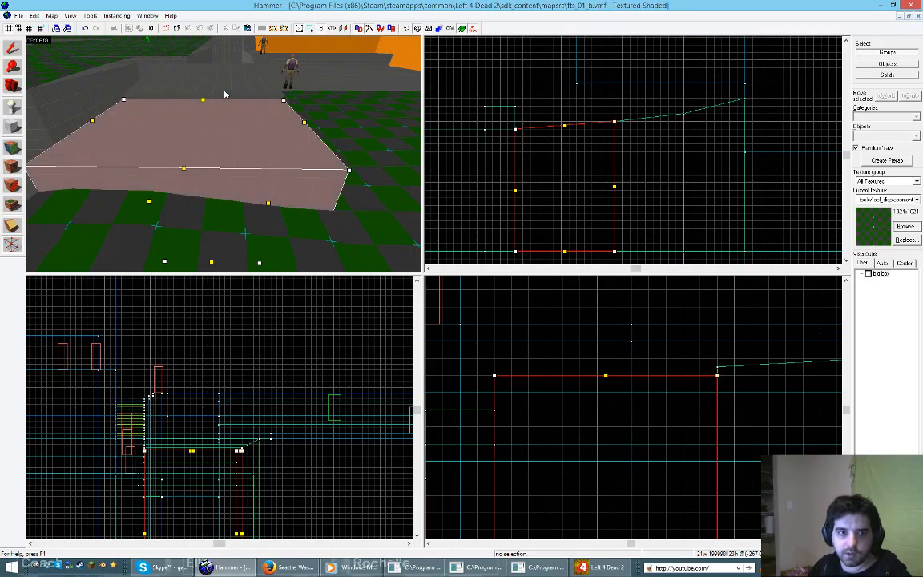
# Step: Level the middle piece's top by lowering its far-edge vertices to the height of its near edge
pyautogui.click(225, 92)
pyautogui.scroll(-3, 636, 370)
pyautogui.scroll(3, 740, 381)
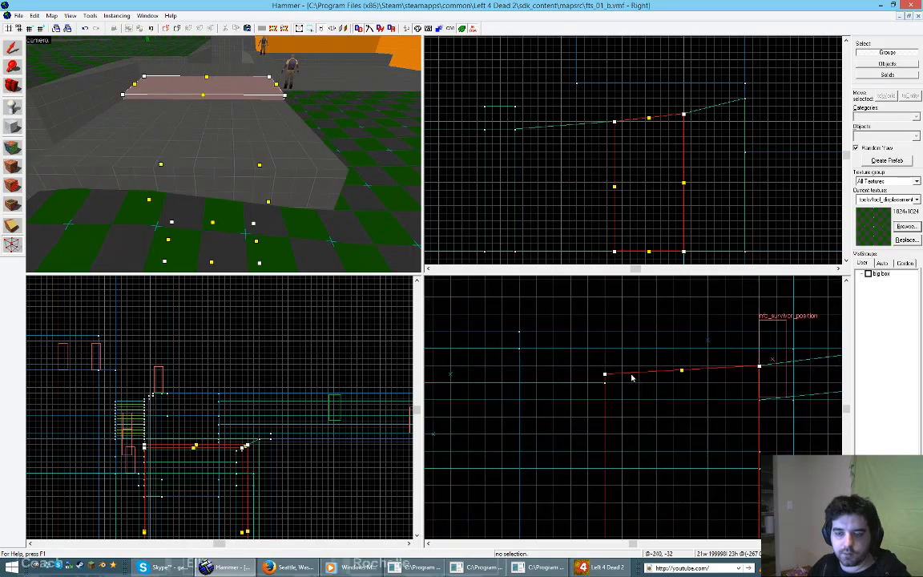
pyautogui.scroll(1, 765, 375)
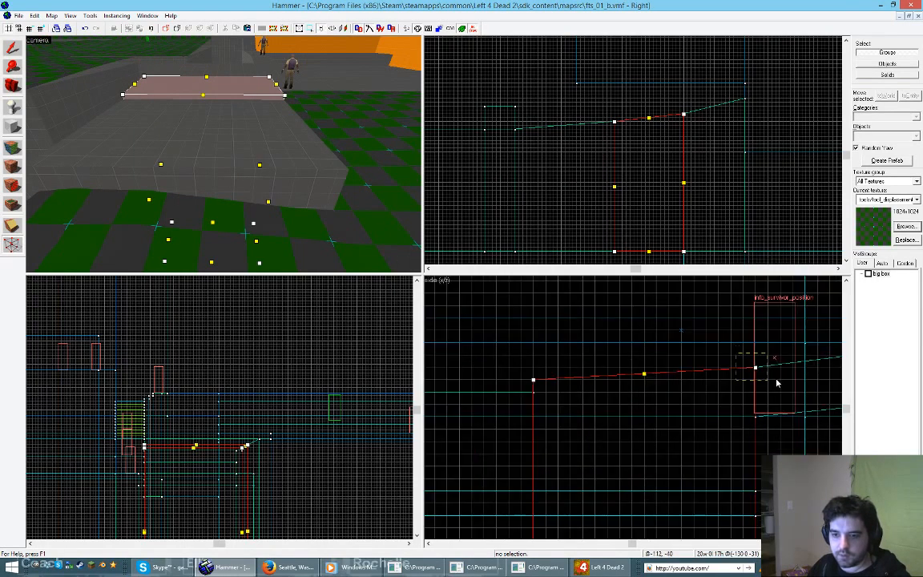
pyautogui.click(757, 381)
pyautogui.scroll(-2, 565, 391)
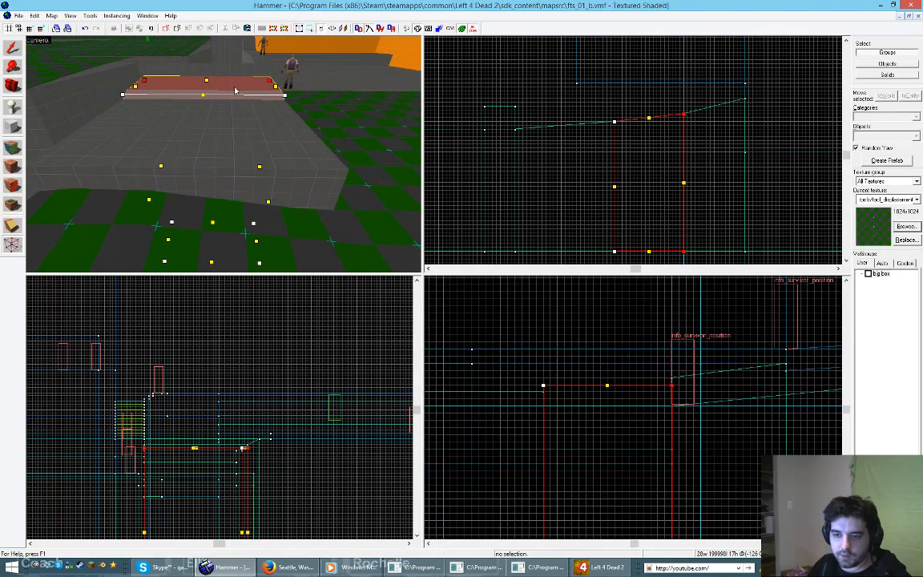
# Step: Level the far piece's top by lowering its far-edge vertices to its near edge's height, and leave vertex editing
pyautogui.click(221, 72)
pyautogui.scroll(-1, 727, 391)
pyautogui.scroll(4, 760, 381)
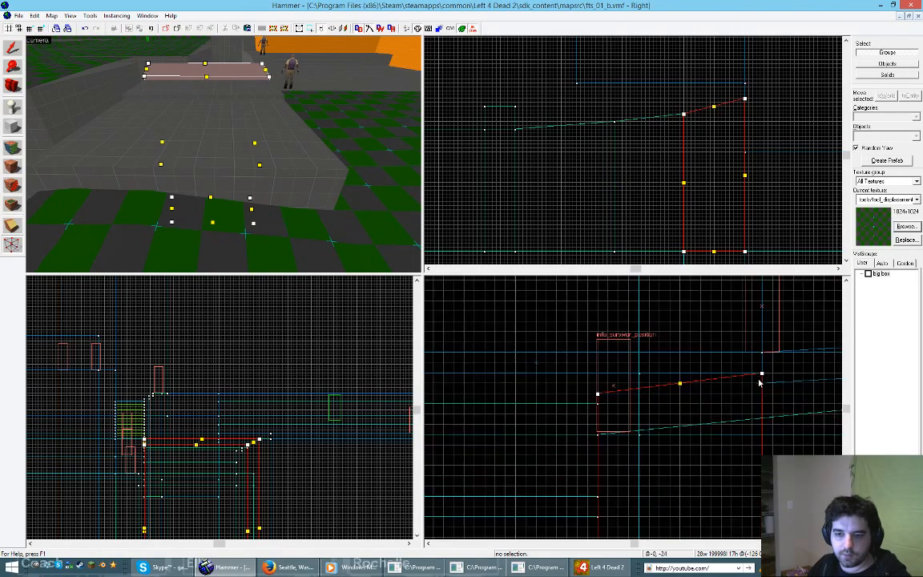
pyautogui.moveTo(757, 370); pyautogui.dragTo(785, 390)
pyautogui.press('Return')
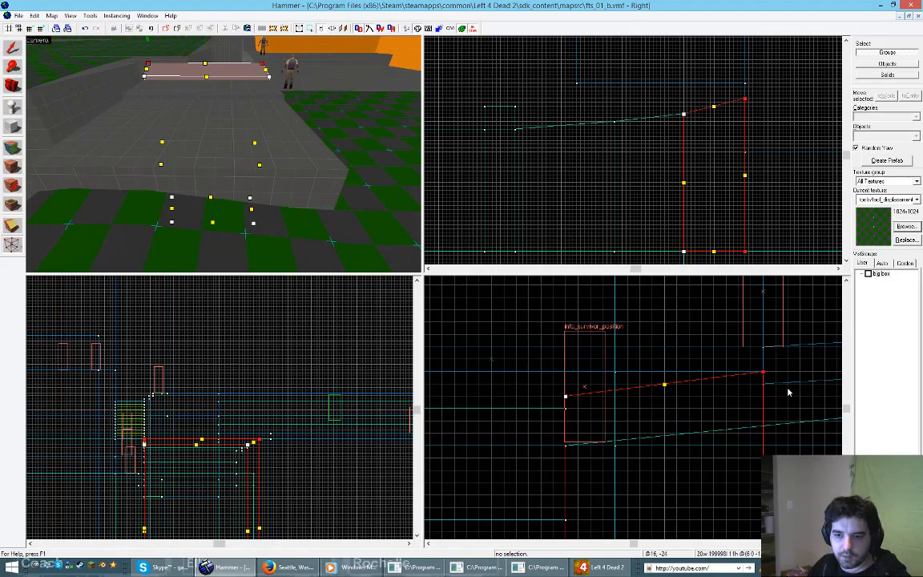
pyautogui.press('Down')
pyautogui.press('Down')
pyautogui.hotkey('shift', 's')
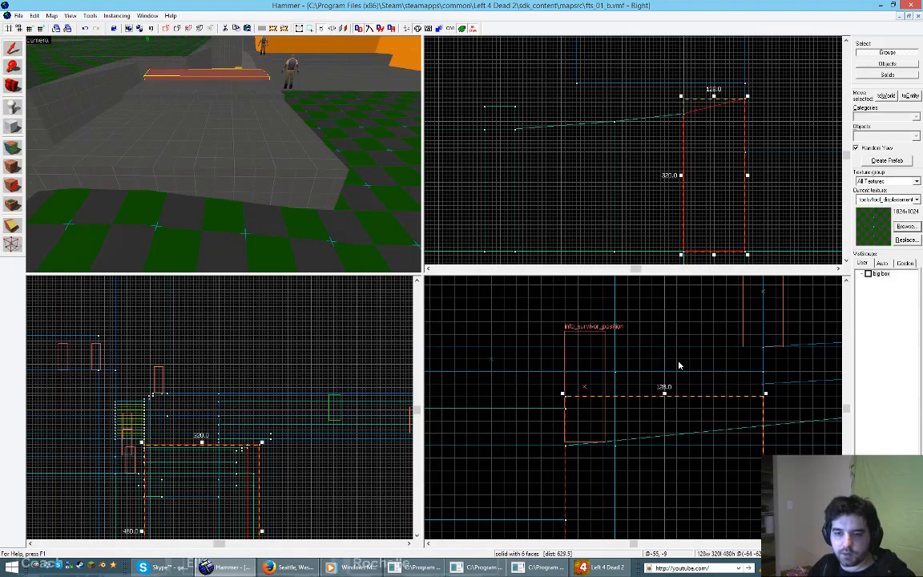
pyautogui.press('Escape')
# Step: Select the three levelled pieces of the grey block and examine their steps and joins with the neighbouring terrain
pyautogui.click(247, 134)
pyautogui.keyDown('ctrl'); pyautogui.click(206, 90); pyautogui.keyUp('ctrl')
pyautogui.keyDown('ctrl'); pyautogui.click(196, 76); pyautogui.keyUp('ctrl')
pyautogui.press('z')
pyautogui.press('w')
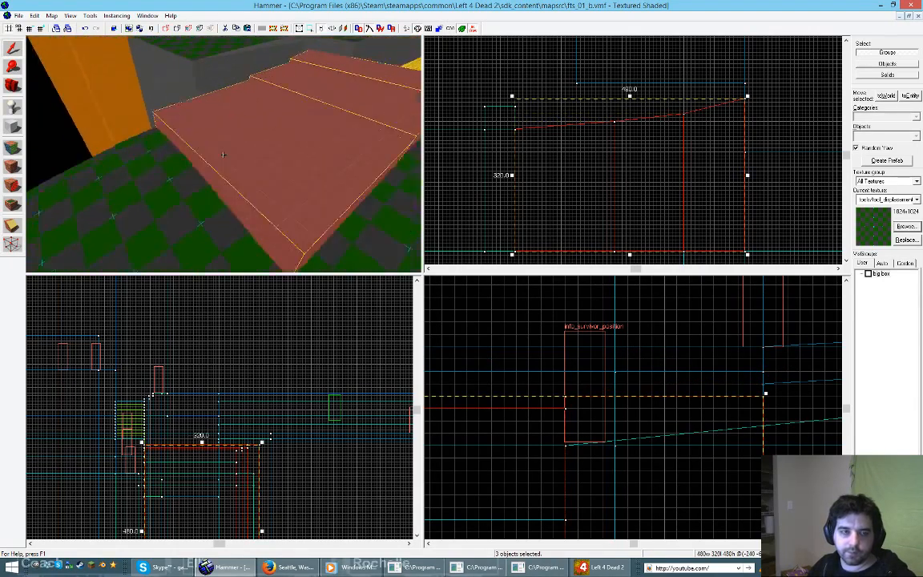
pyautogui.press('w')
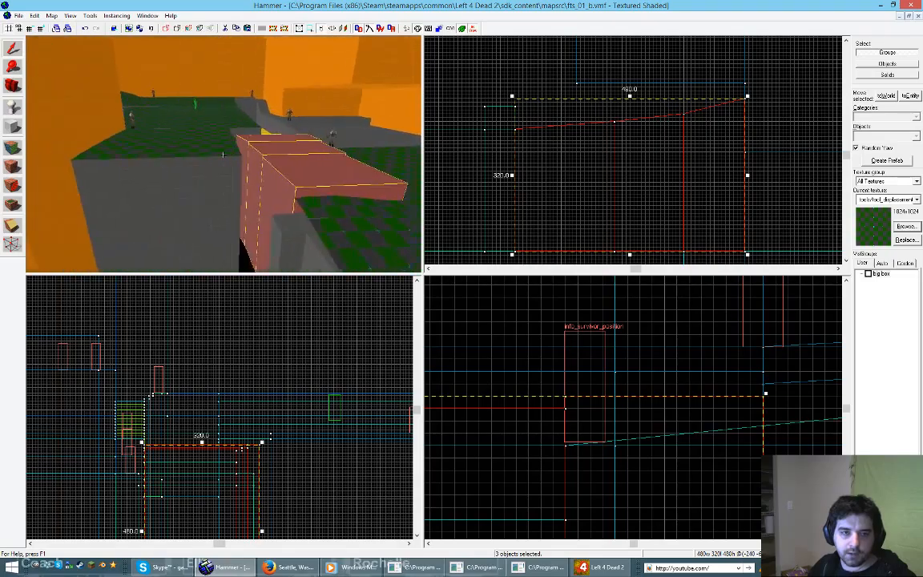
pyautogui.press('w')
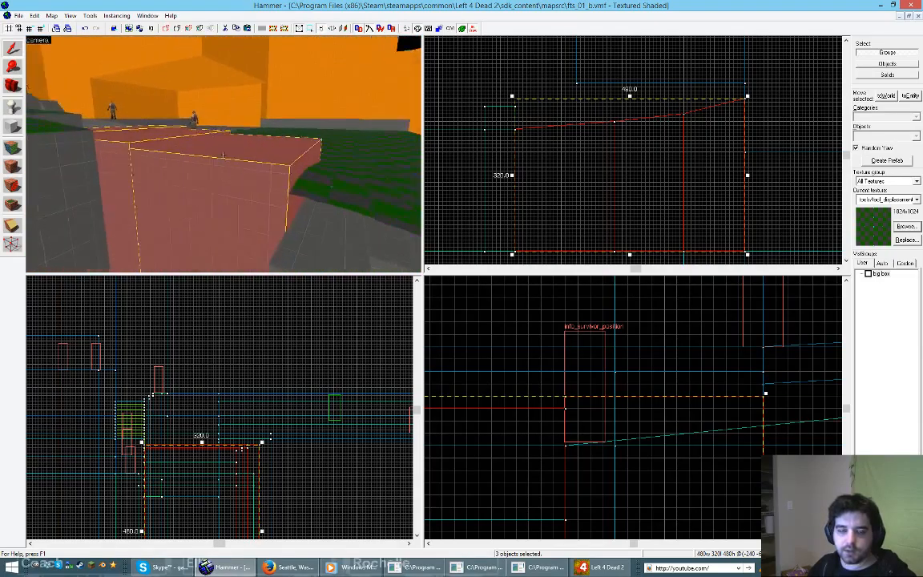
pyautogui.press('w')
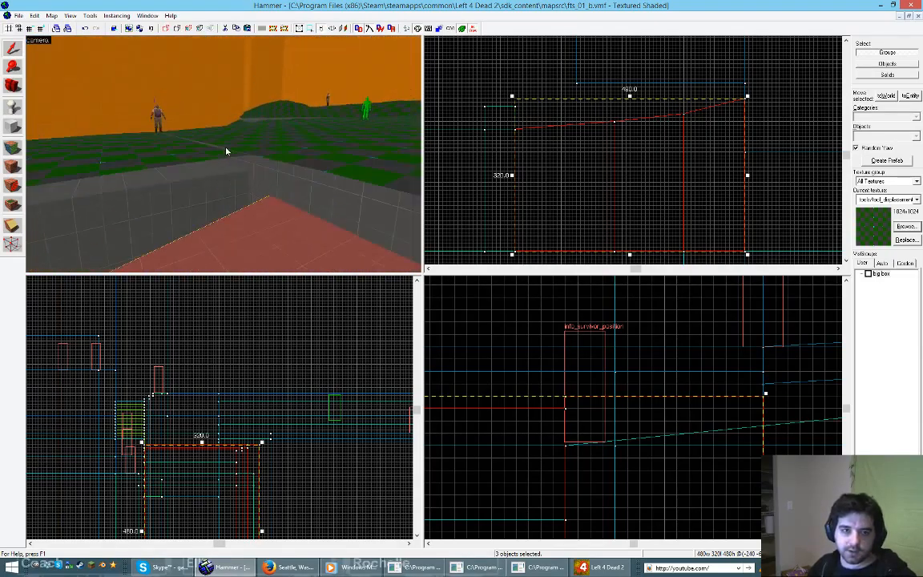
pyautogui.press('w')
pyautogui.press('z')
pyautogui.press('z')
pyautogui.press('w')
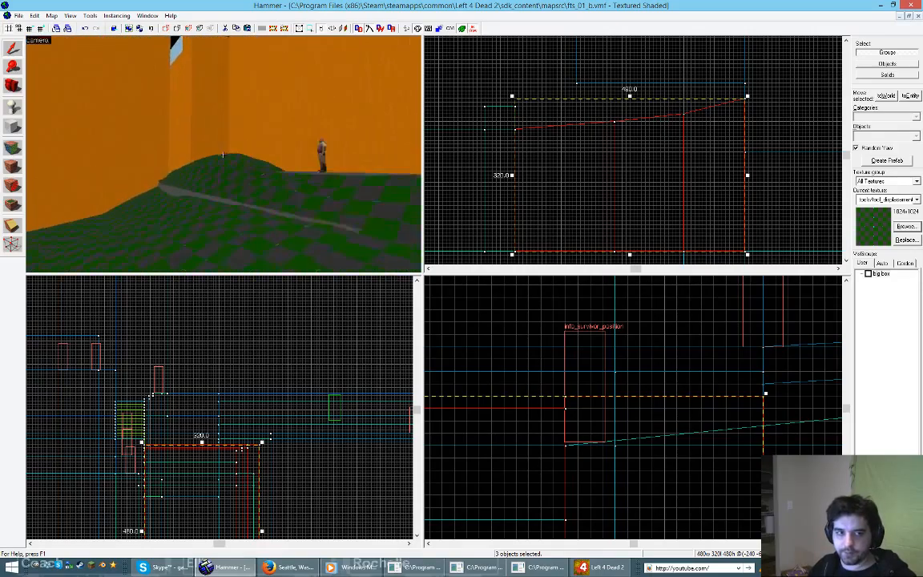
# Step: Select the long block under the raised checkered terrain and survey its exposed strip and the surrounding ground from several viewpoints
pyautogui.press('z')
pyautogui.click(220, 233)
pyautogui.press('z')
pyautogui.press('w')
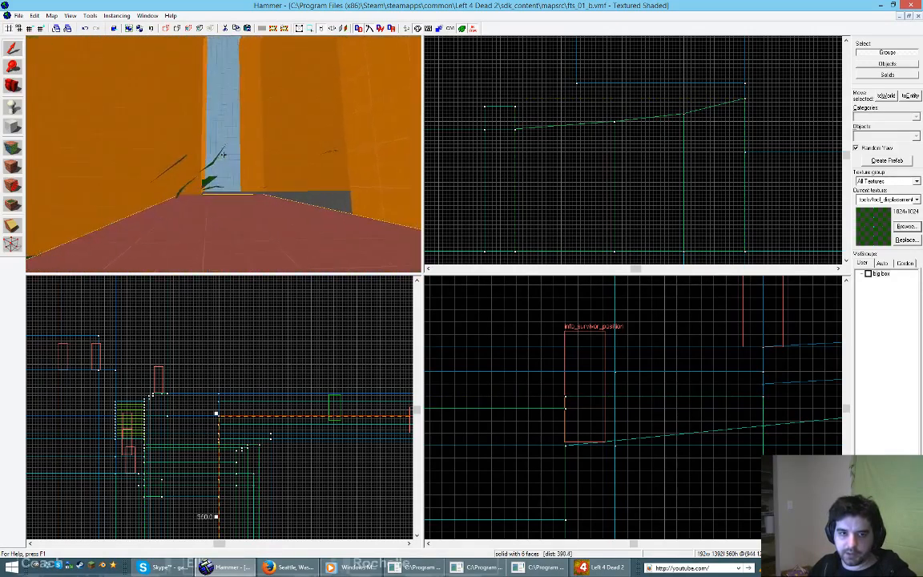
pyautogui.press('s')
pyautogui.press('s')
pyautogui.press('z')
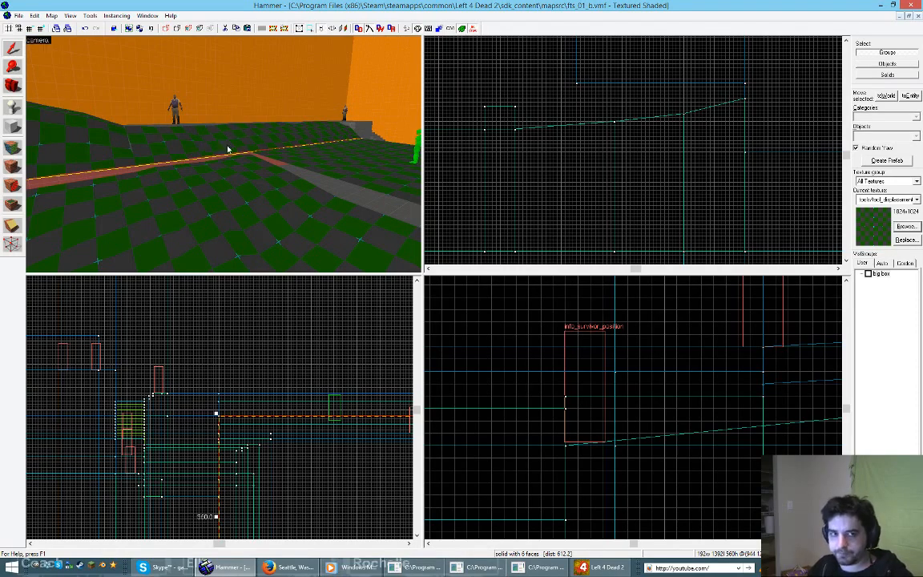
pyautogui.press('z')
pyautogui.press('s')
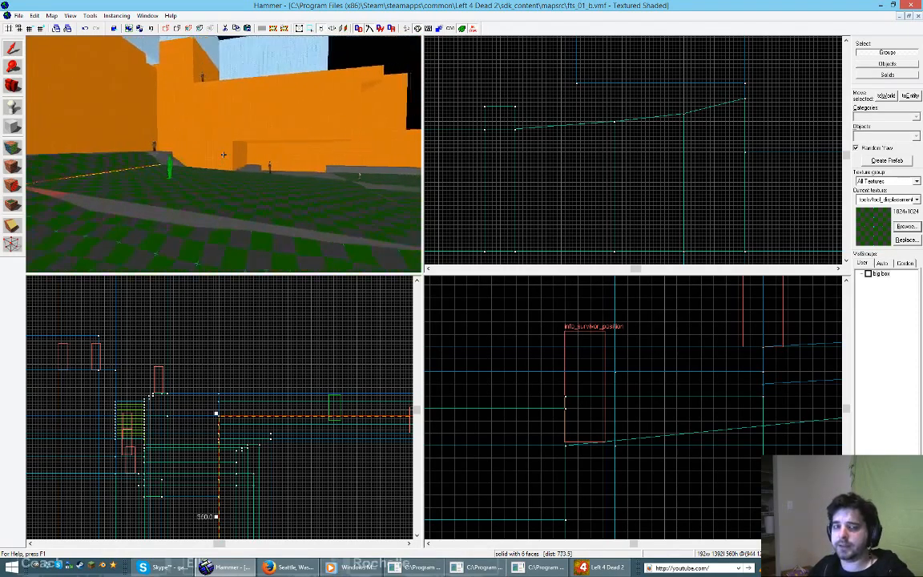
pyautogui.press('d')
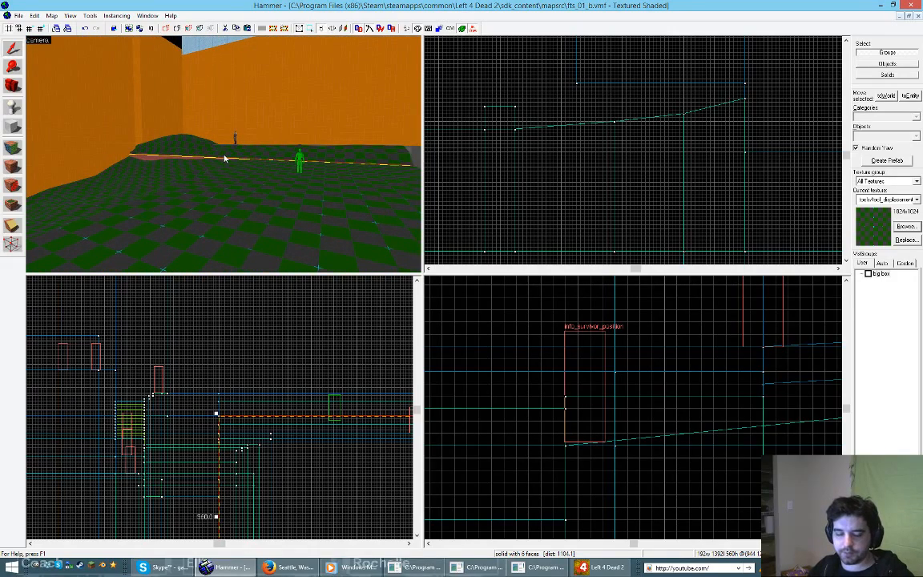
pyautogui.press('z')
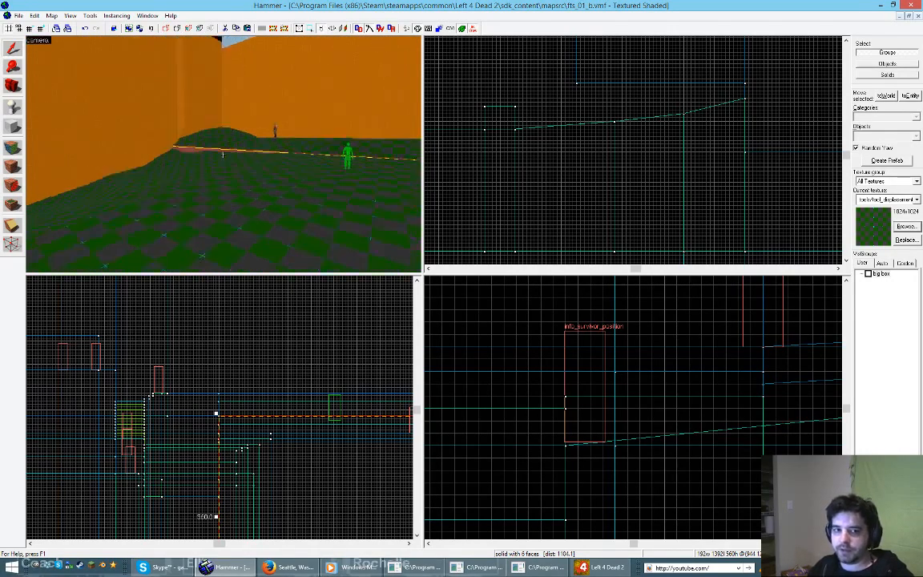
pyautogui.press('s')
pyautogui.press('w')
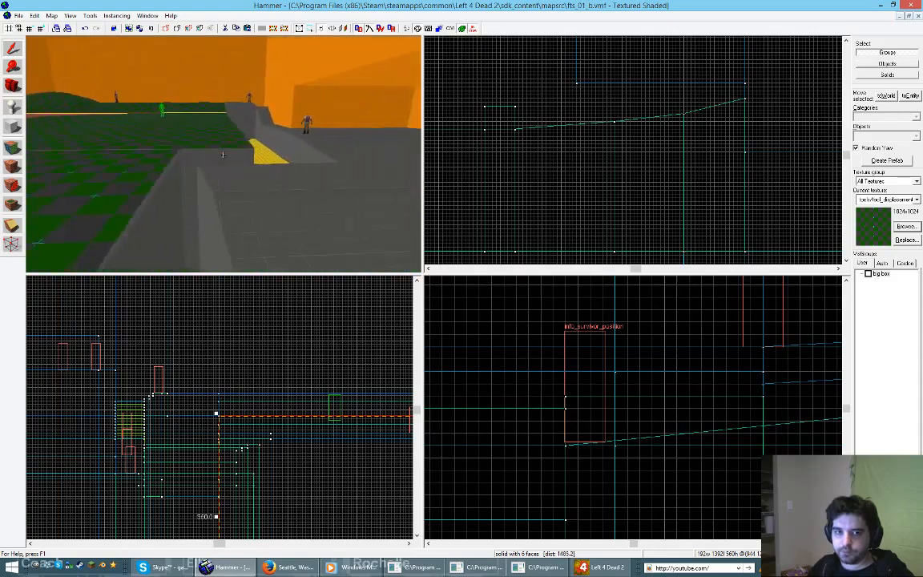
pyautogui.press('z')
pyautogui.press('z')
pyautogui.press('w')
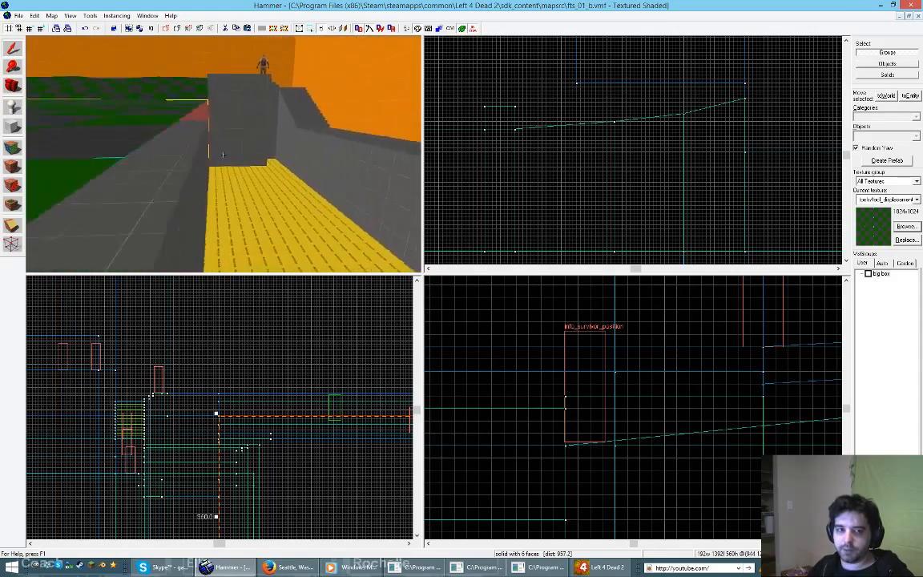
# Step: Pick the tools/toolsnodraw texture as the current texture with the face editing tool, and leave face editing
pyautogui.hotkey('shift', 'a')
pyautogui.click(223, 154)
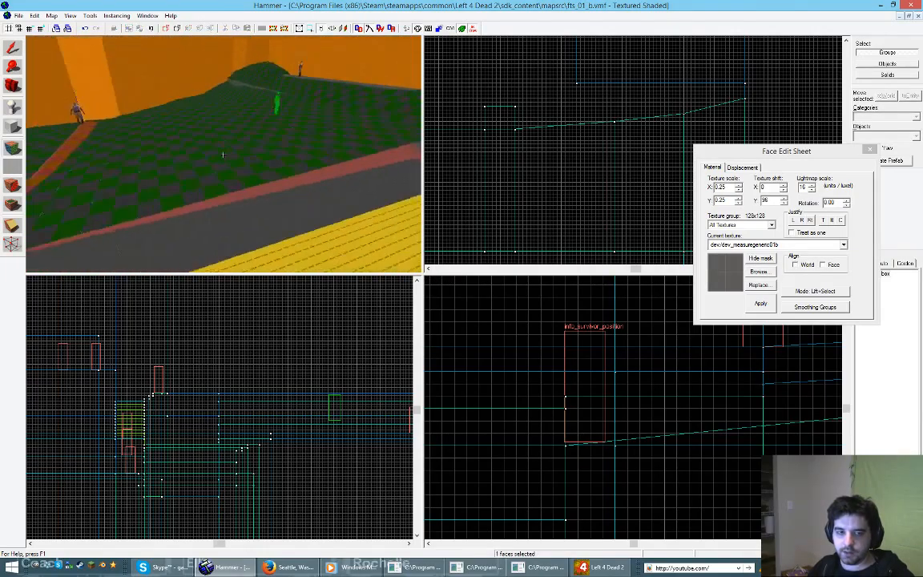
pyautogui.click(224, 154)
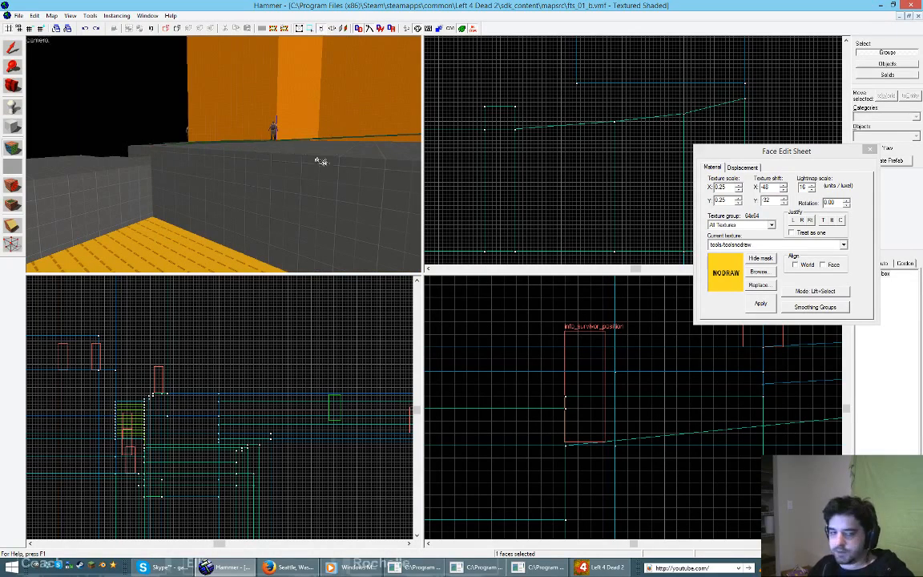
pyautogui.click(869, 152)
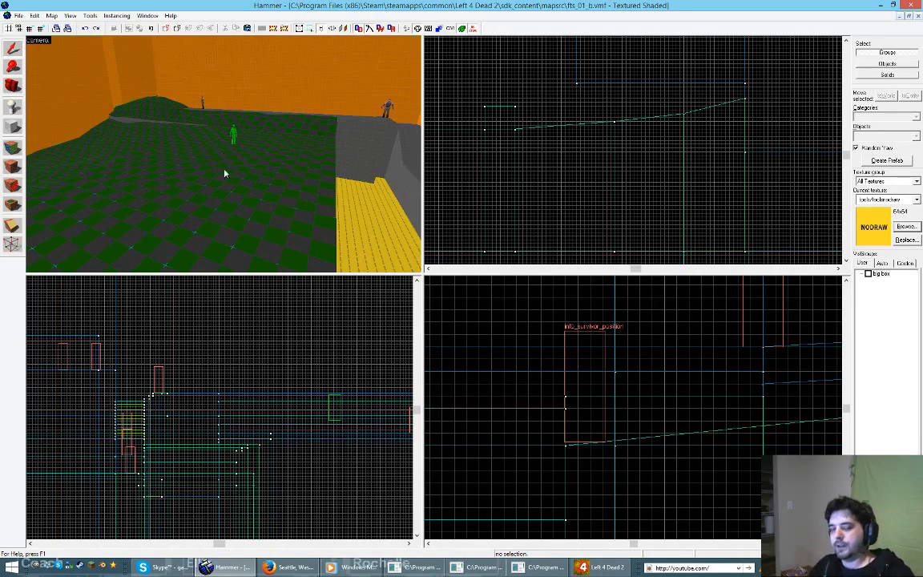
# Step: Select the large block beneath the raised checkered terrain and examine its sides and underside from several viewpoints
pyautogui.press('z')
pyautogui.press('w')
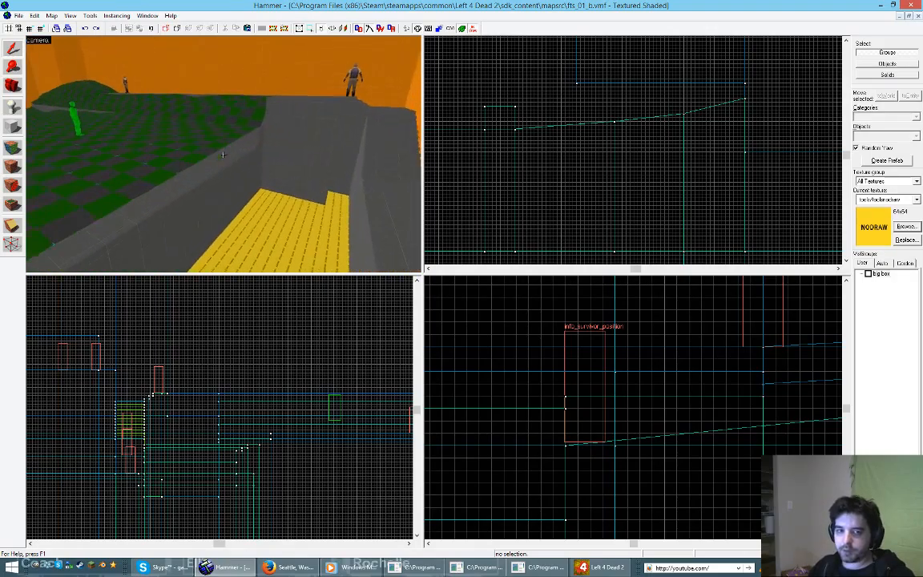
pyautogui.click(223, 155)
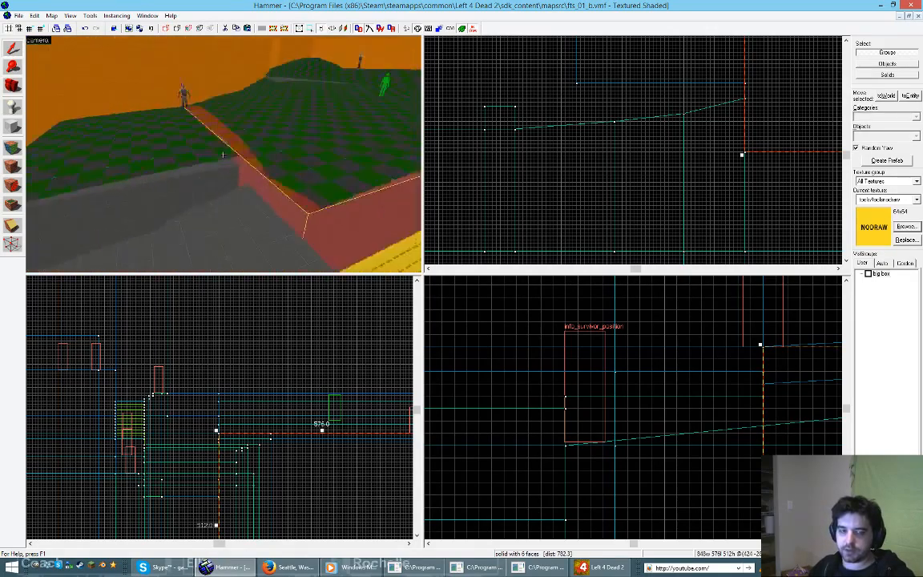
pyautogui.press('z')
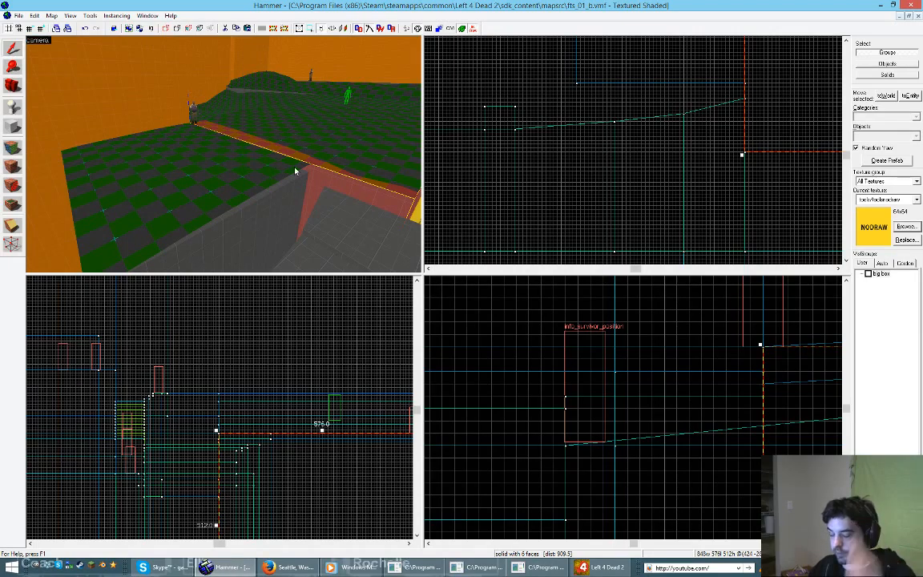
pyautogui.press('s')
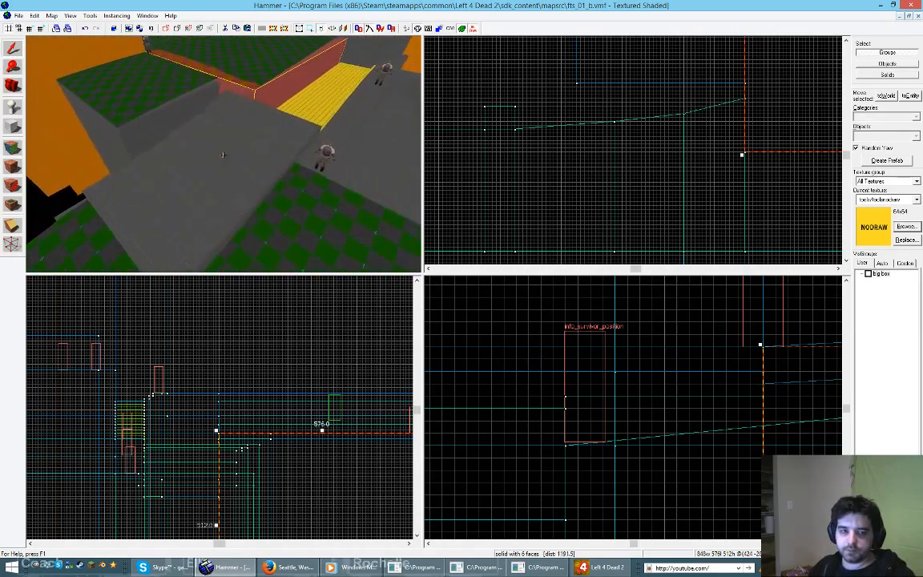
pyautogui.press('z')
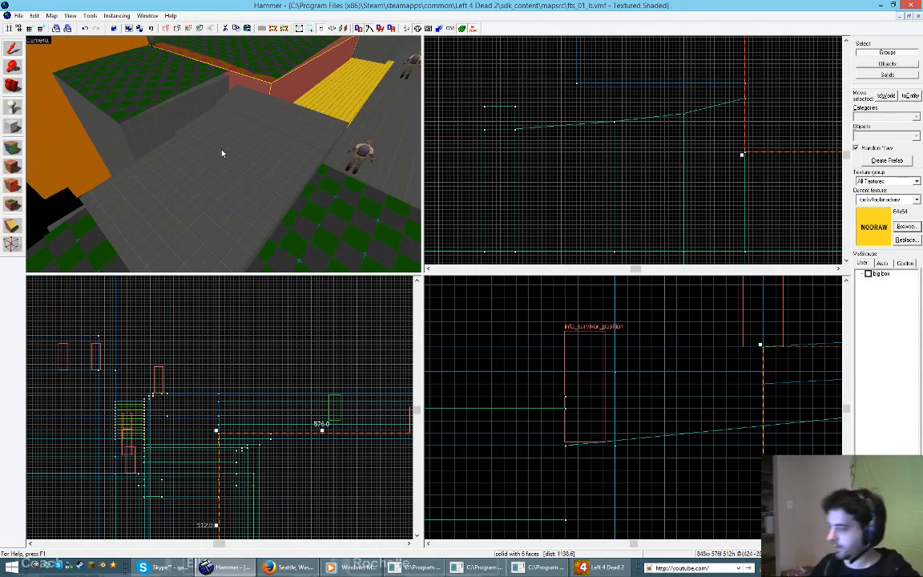
pyautogui.press('z')
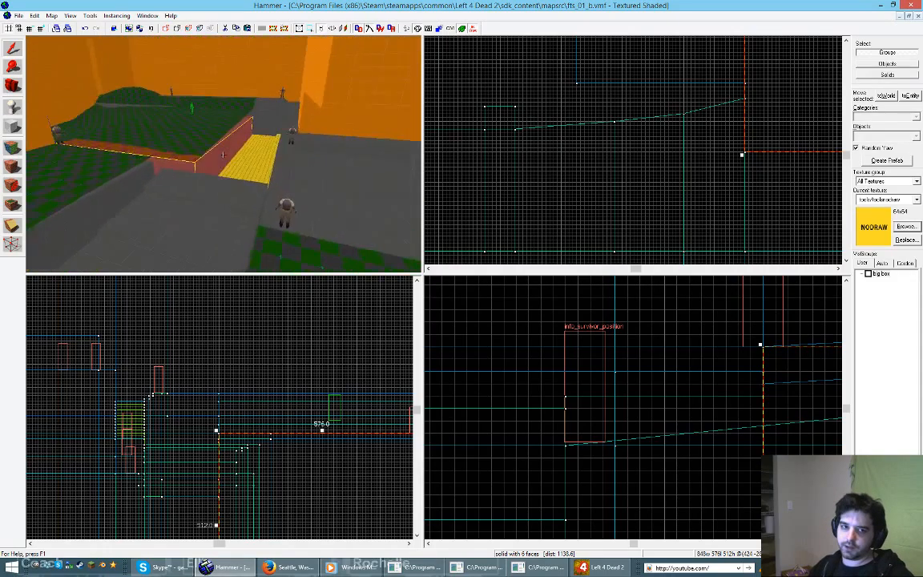
pyautogui.press('w')
pyautogui.press('w')
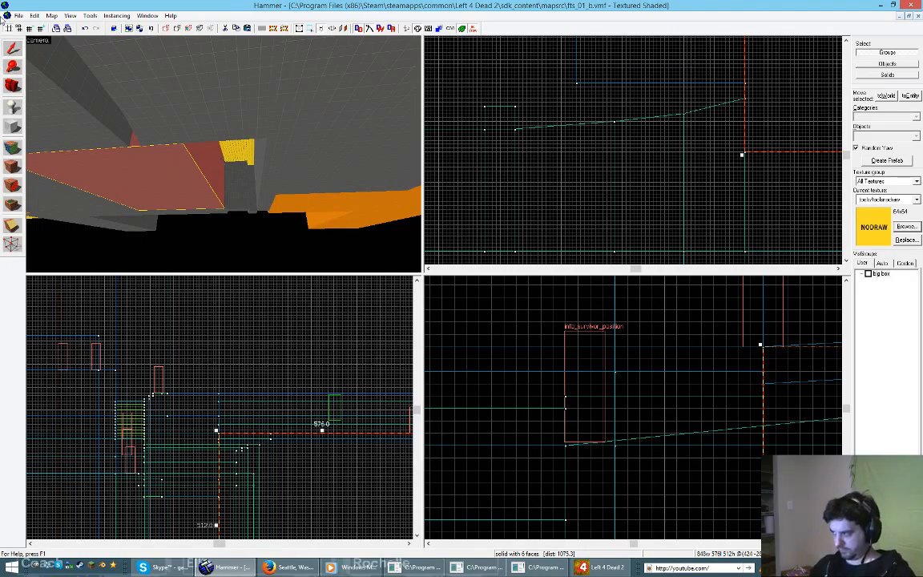
pyautogui.press('z')
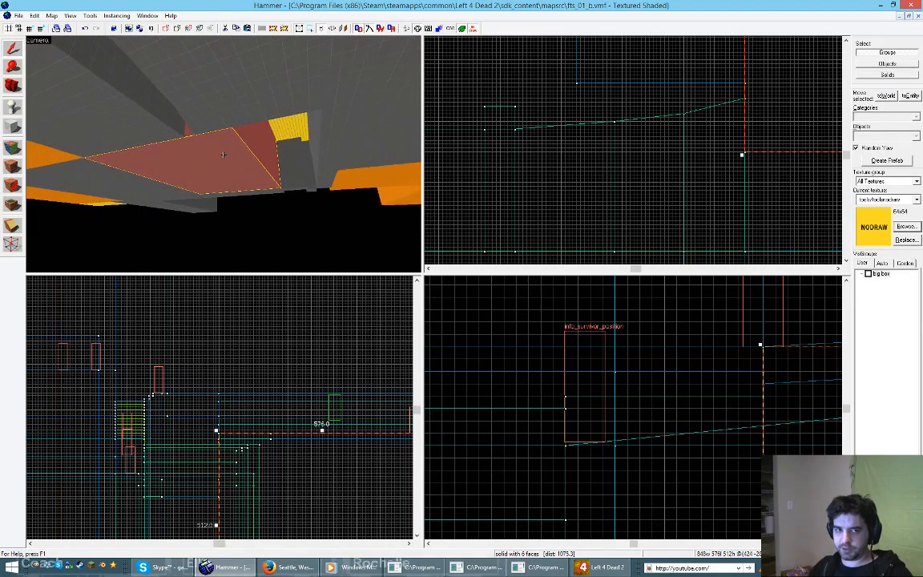
# Step: Apply the nodraw texture to the underside of the raised terrain's block in the face editor, and return to the selection tool
pyautogui.press('z')
pyautogui.hotkey('shift', 'a')
pyautogui.click(300, 142)
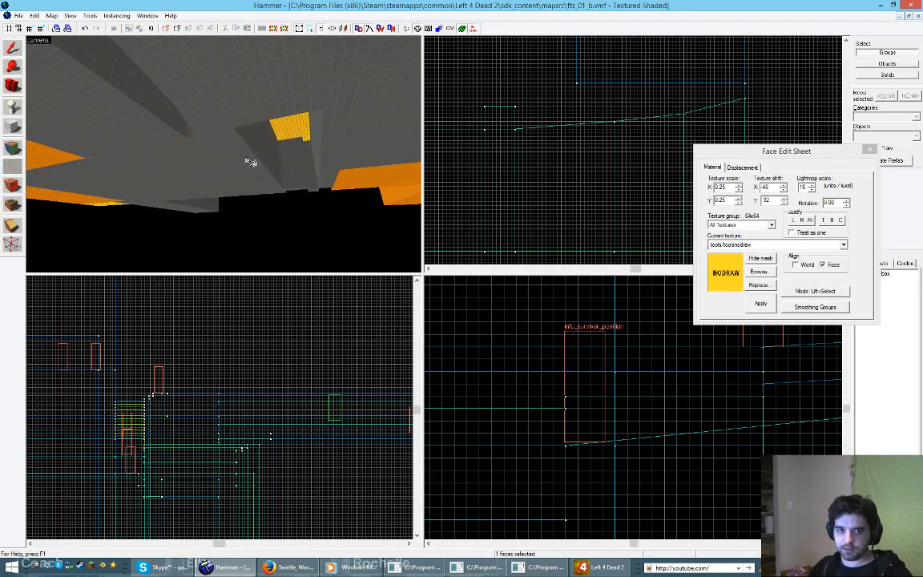
pyautogui.rightClick(248, 160)
pyautogui.hotkey('ctrl', 'z')
pyautogui.rightClick(246, 168)
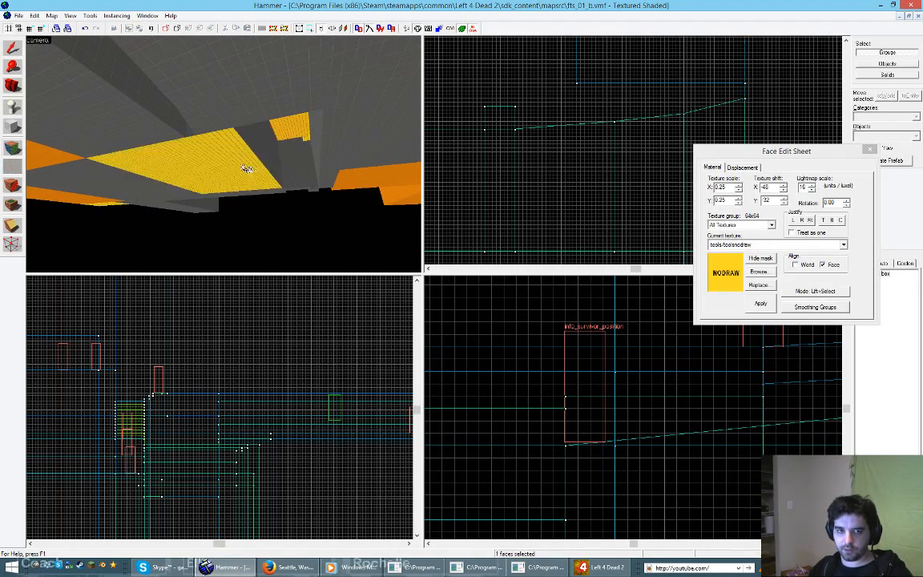
pyautogui.hotkey('ctrl', 'z')
pyautogui.press('z')
pyautogui.press('z')
pyautogui.press('z')
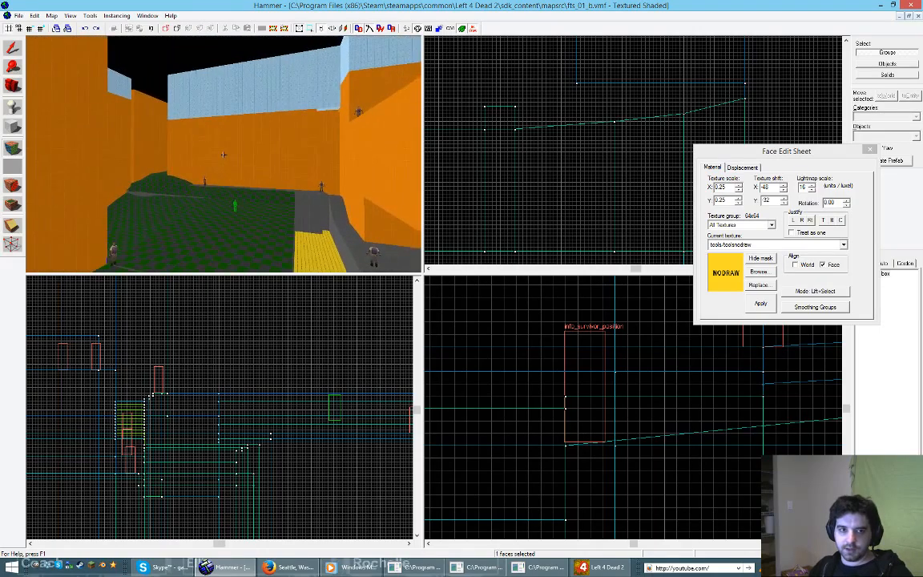
pyautogui.press('z')
pyautogui.hotkey('shift', 's')
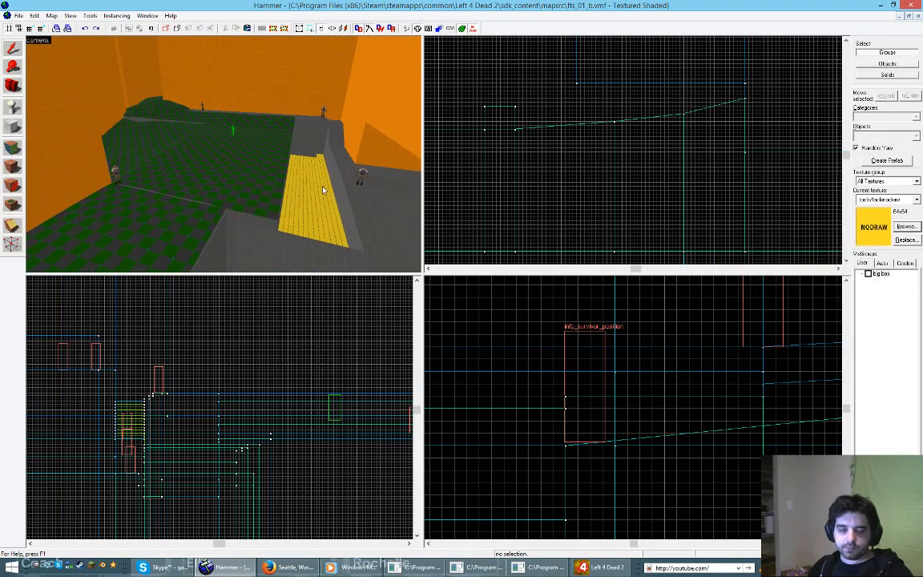
# Step: Survey the yellow nodraw strip, the grey stepped pieces and the surrounding checkered ground in an enlarged 3D view
pyautogui.press('z')
pyautogui.press('d')
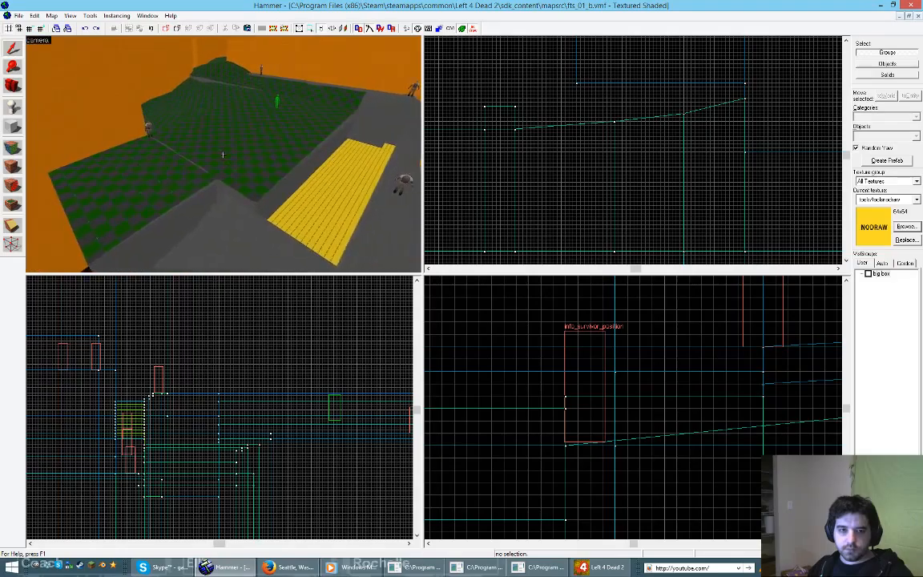
pyautogui.press('w')
pyautogui.hotkey('shift', 'z')
pyautogui.press('z')
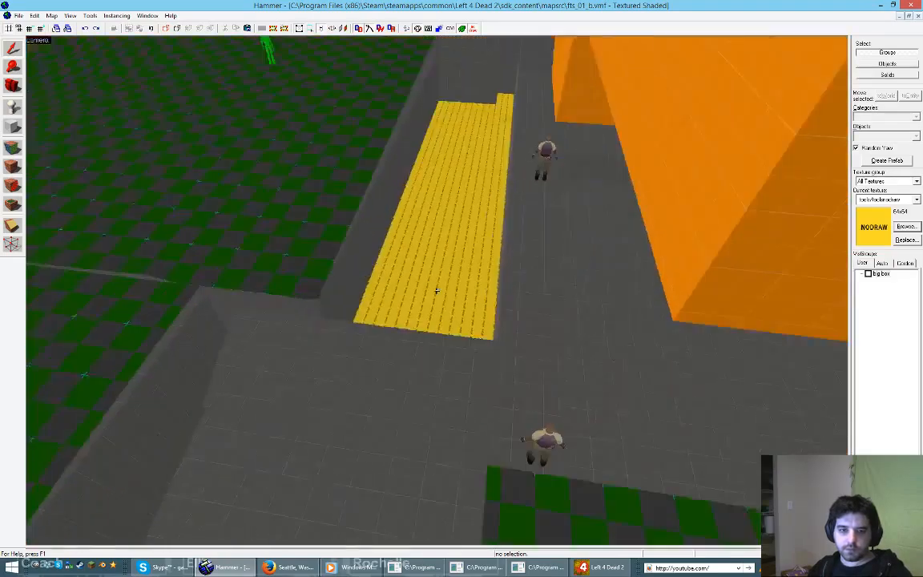
pyautogui.press('d')
pyautogui.press('z')
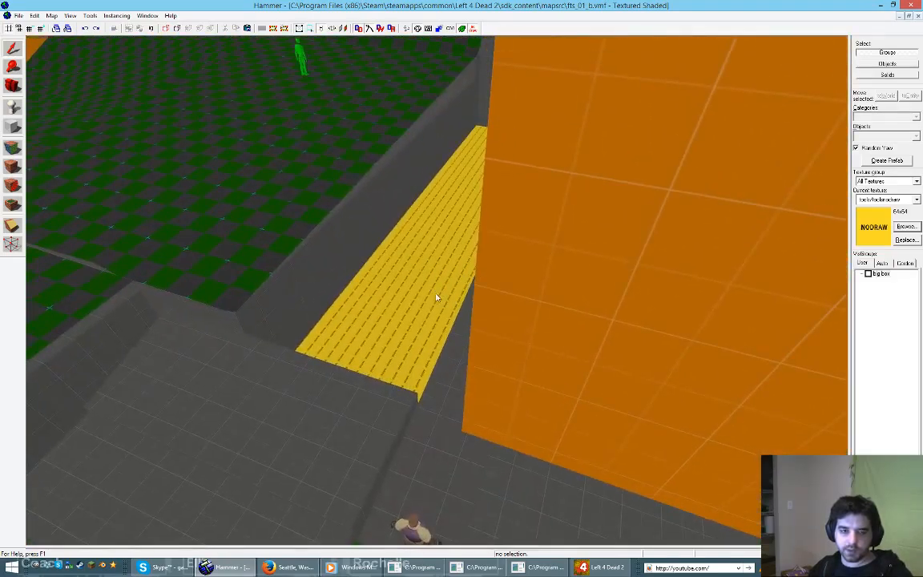
pyautogui.press('z')
pyautogui.press('a')
pyautogui.press('s')
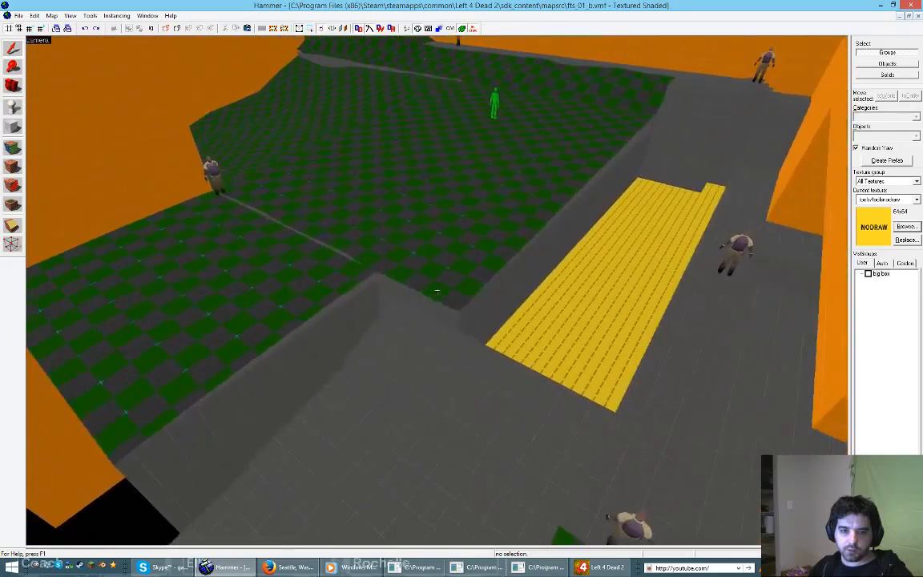
pyautogui.press('a')
pyautogui.press('a')
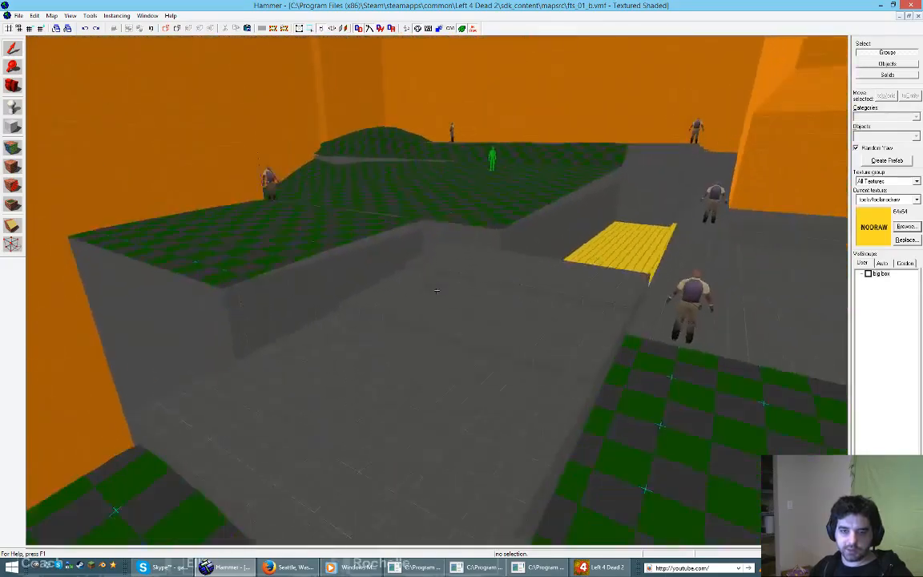
pyautogui.press('s')
pyautogui.press('w')
pyautogui.press('d')
pyautogui.press('s')
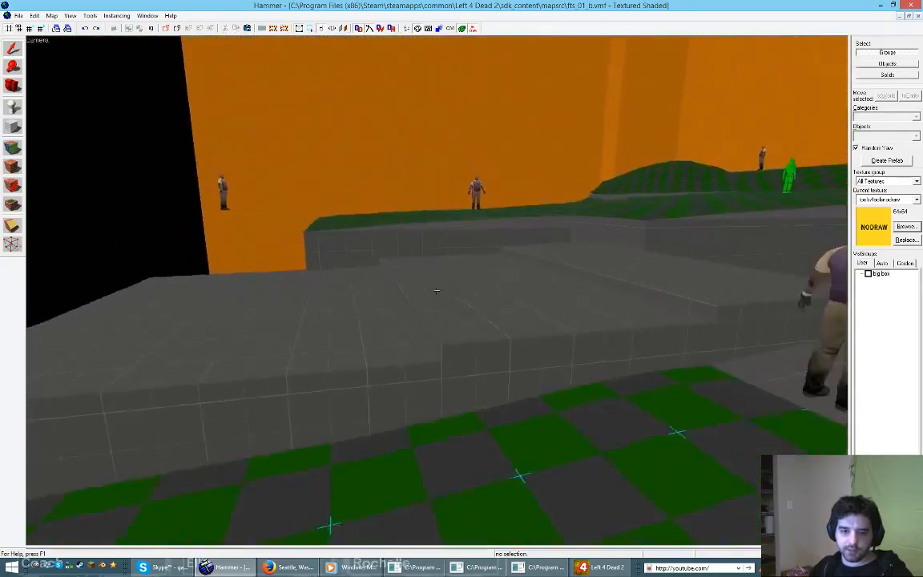
# Step: Select all three levelled pieces of the grey stepped block together in the 3D view, and restore the four-view layout
pyautogui.press('w')
pyautogui.press('z')
pyautogui.click(606, 317)
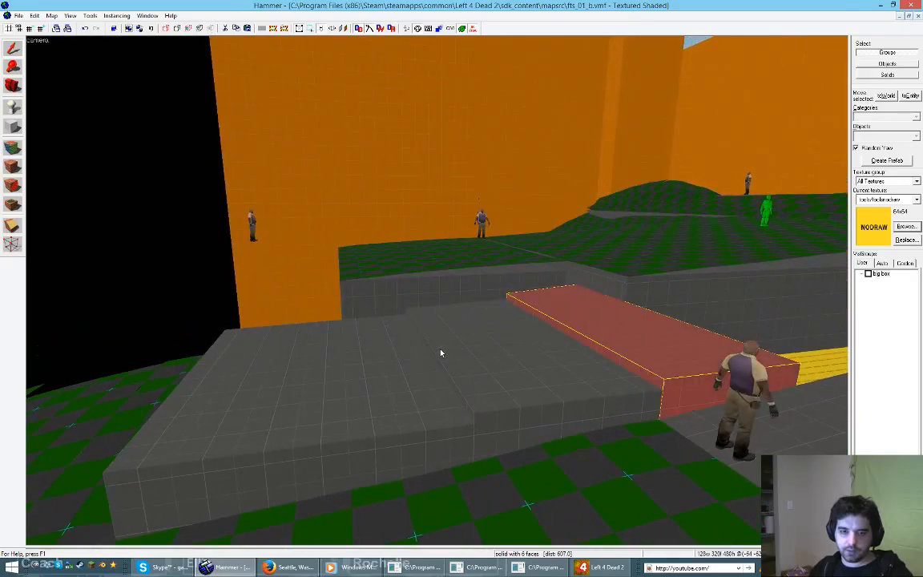
pyautogui.press('z')
pyautogui.press('a')
pyautogui.press('w')
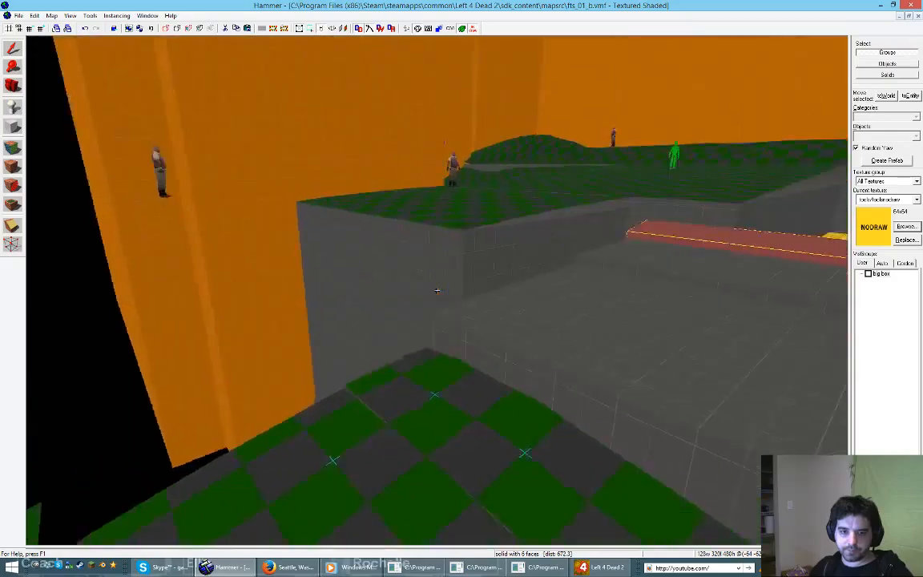
pyautogui.press('s')
pyautogui.press('z')
pyautogui.click(522, 284)
pyautogui.keyDown('ctrl'); pyautogui.click(725, 178); pyautogui.keyUp('ctrl')
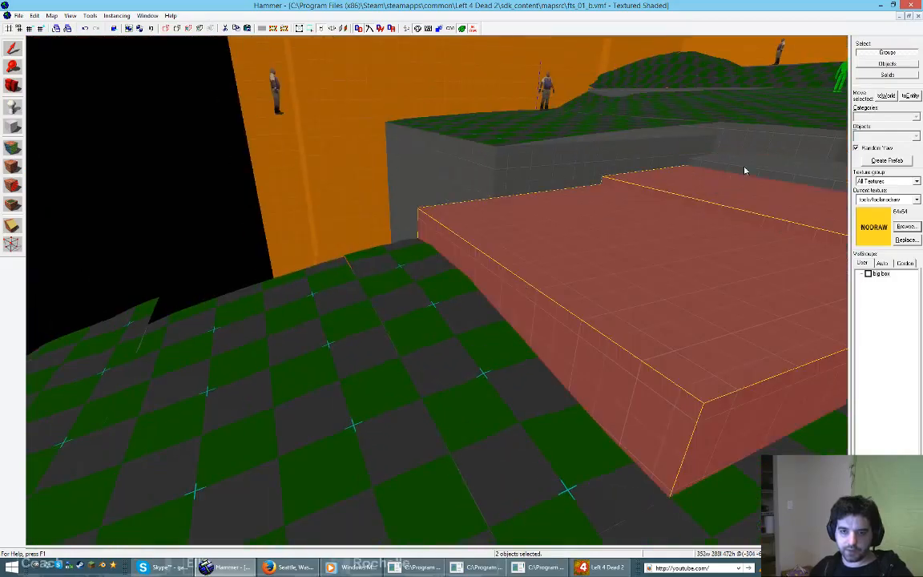
pyautogui.keyDown('ctrl'); pyautogui.click(715, 184); pyautogui.keyUp('ctrl')
pyautogui.hotkey('shift', 'z')
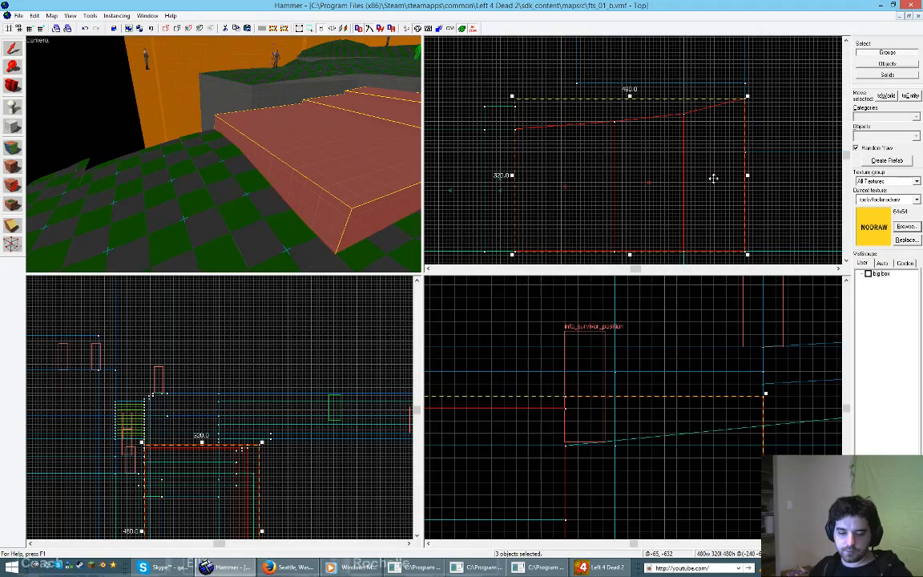
# Step: Lower all top vertices of the three grey pieces together by four grid increments with the vertex tool
pyautogui.hotkey('shift', 'v')
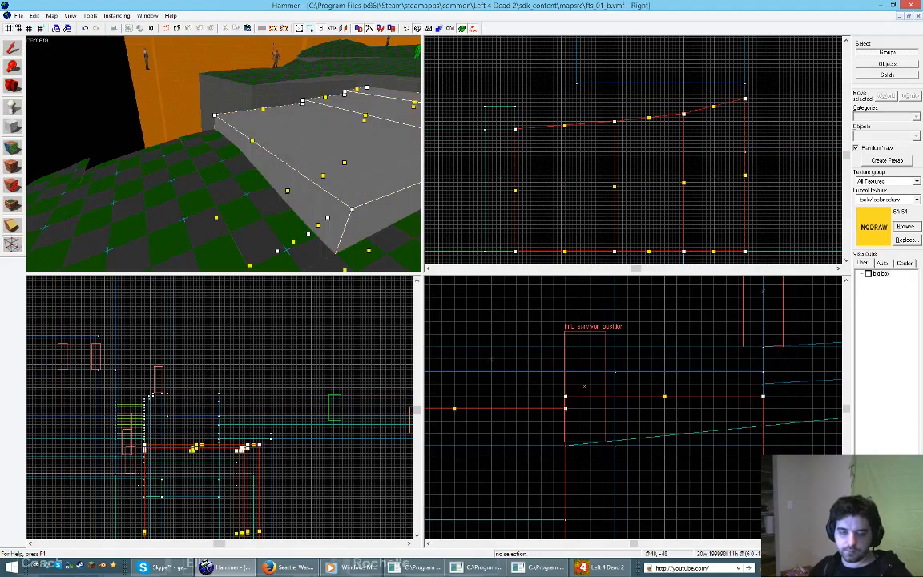
pyautogui.scroll(-3, 651, 383)
pyautogui.scroll(-3, 547, 392)
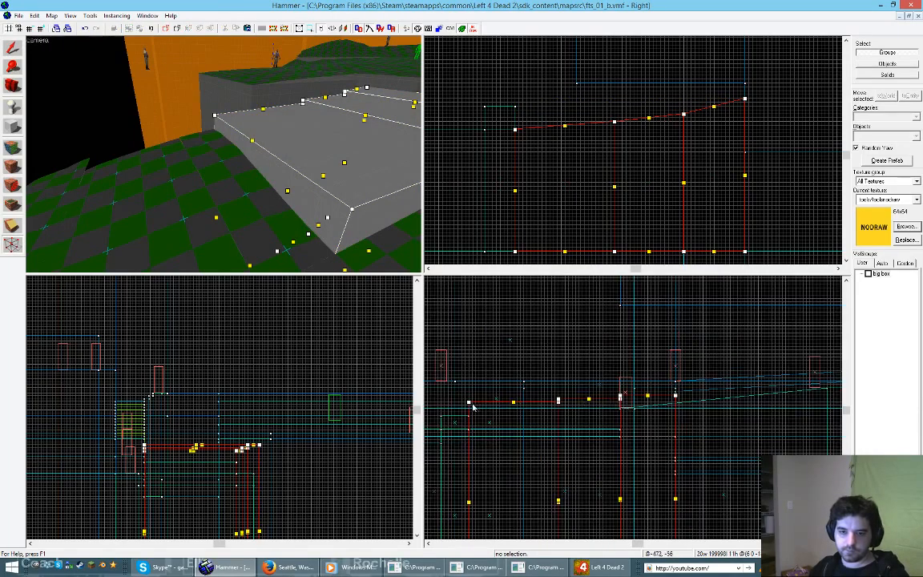
pyautogui.moveTo(454, 364); pyautogui.dragTo(785, 430)
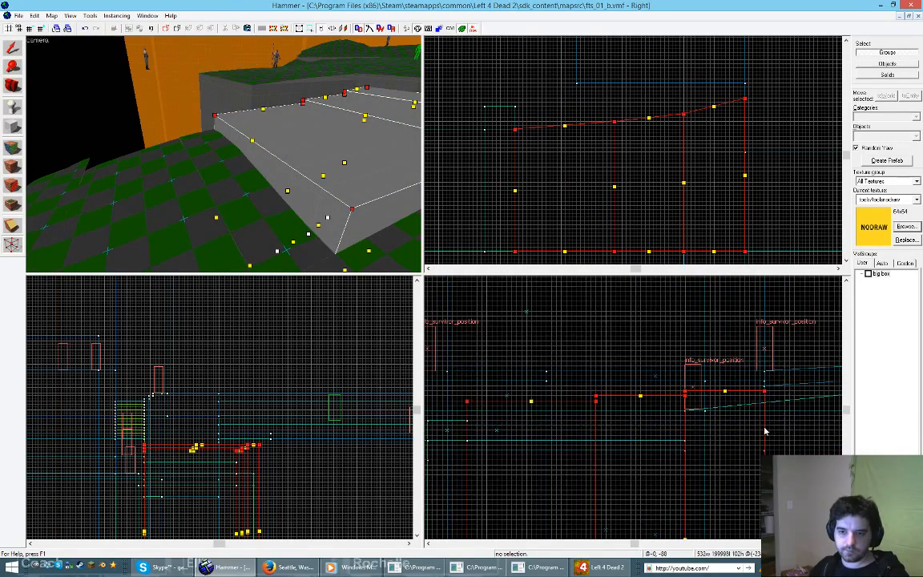
pyautogui.press('Down')
pyautogui.press('Down')
pyautogui.press('Down')
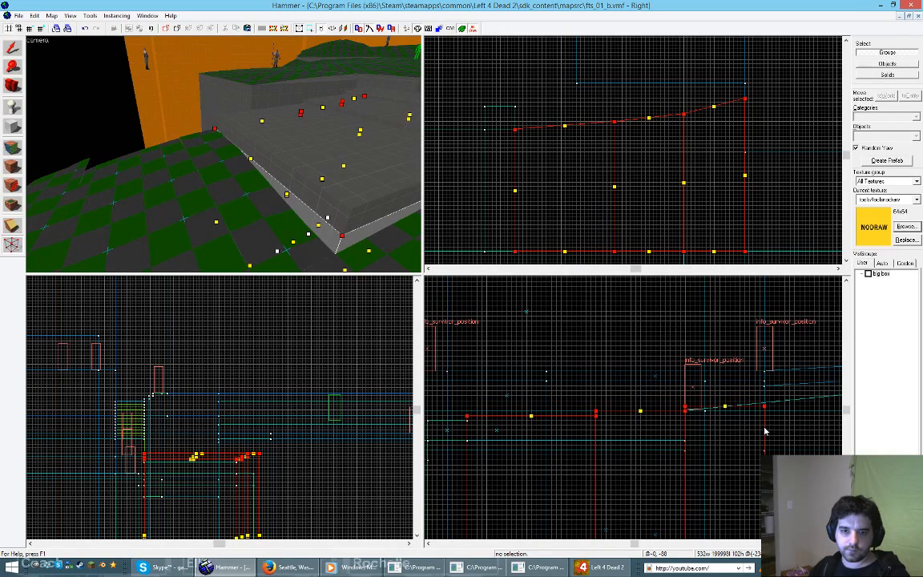
pyautogui.press('Down')
# Step: Try raising the top vertices of the two higher grey pieces by eight grid increments, and bring them back down
pyautogui.click(602, 380)
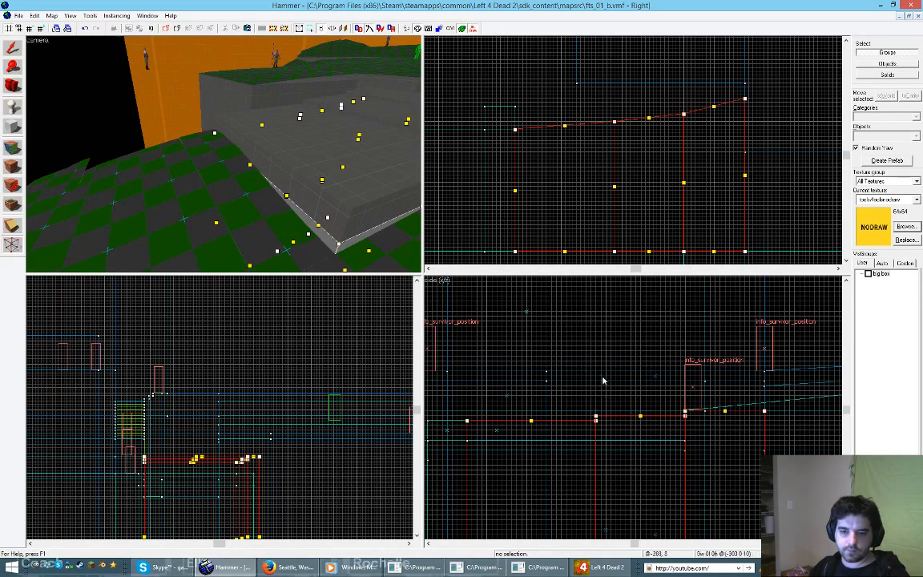
pyautogui.moveTo(575, 366); pyautogui.dragTo(781, 420)
pyautogui.press('Return')
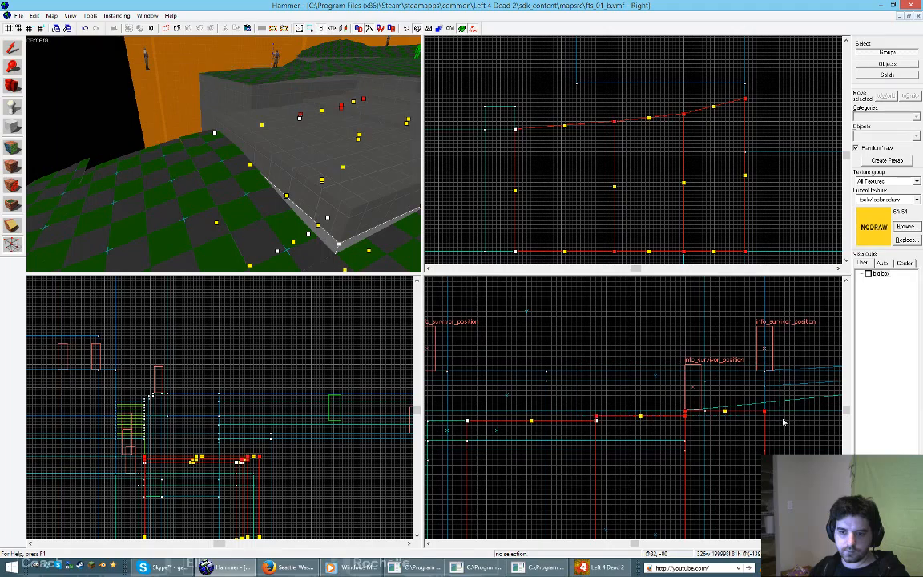
pyautogui.press('Up')
pyautogui.press('Up')
pyautogui.press('Up')
pyautogui.press('Up')
pyautogui.press('Up')
pyautogui.press('Up')
pyautogui.press('Up')
pyautogui.press('Up')
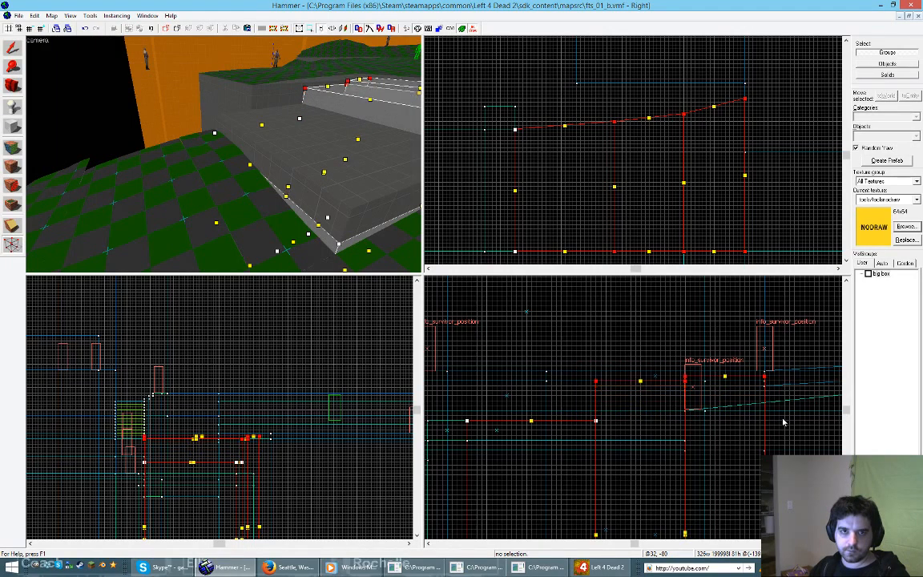
pyautogui.press('Down')
pyautogui.press('Down')
pyautogui.press('Down')
pyautogui.press('Down')
pyautogui.press('Down')
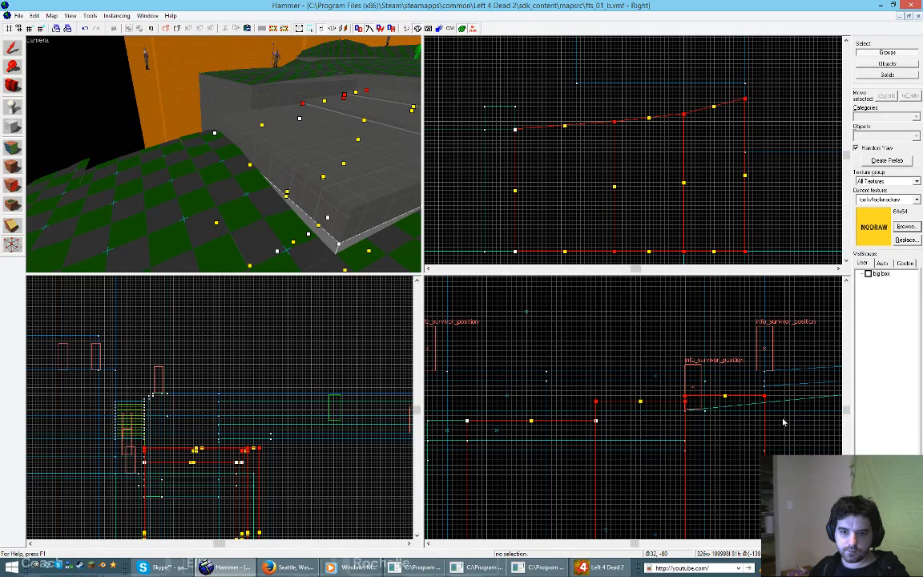
pyautogui.press('Down')
pyautogui.press('Down')
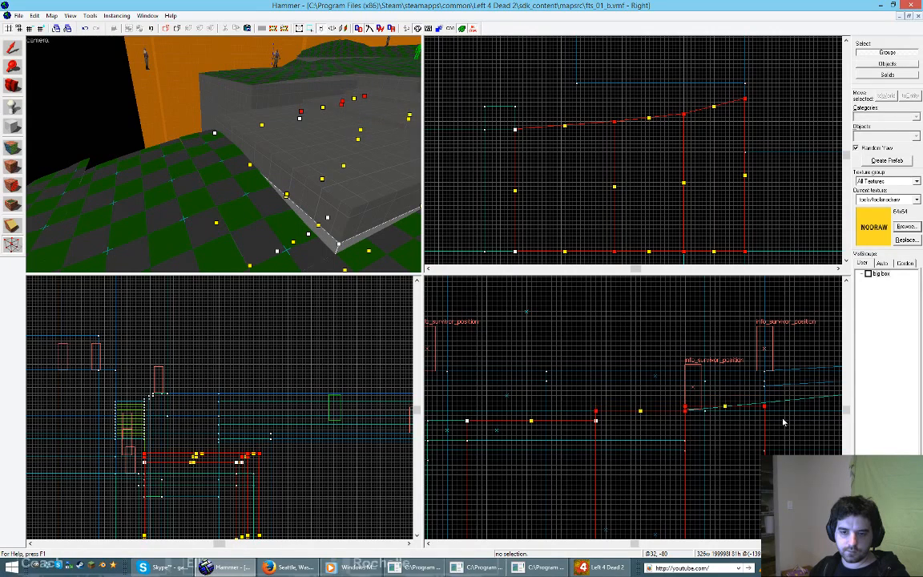
pyautogui.press('Down')
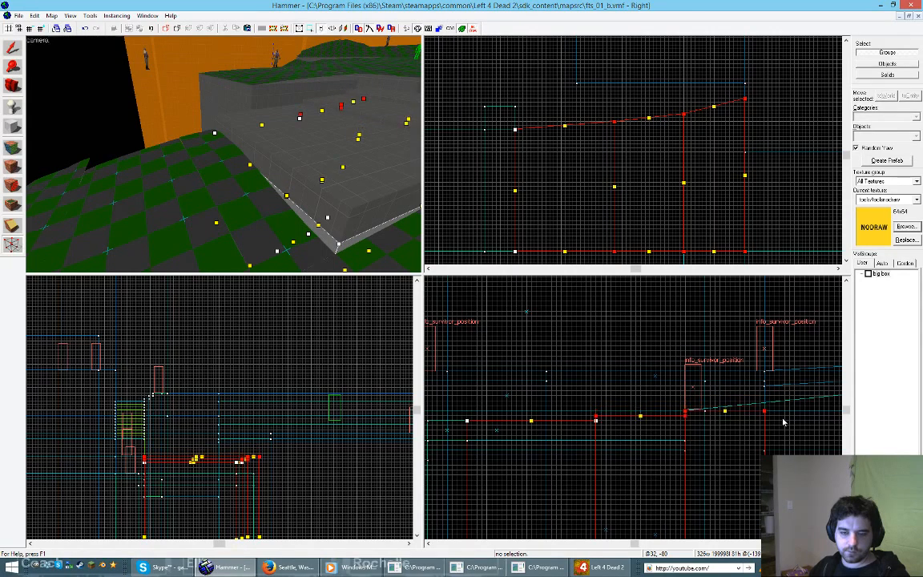
# Step: Try raising the top vertices of the two higher grey pieces by four grid increments
pyautogui.press('Up')
pyautogui.press('Up')
pyautogui.press('Up')
pyautogui.press('Up')
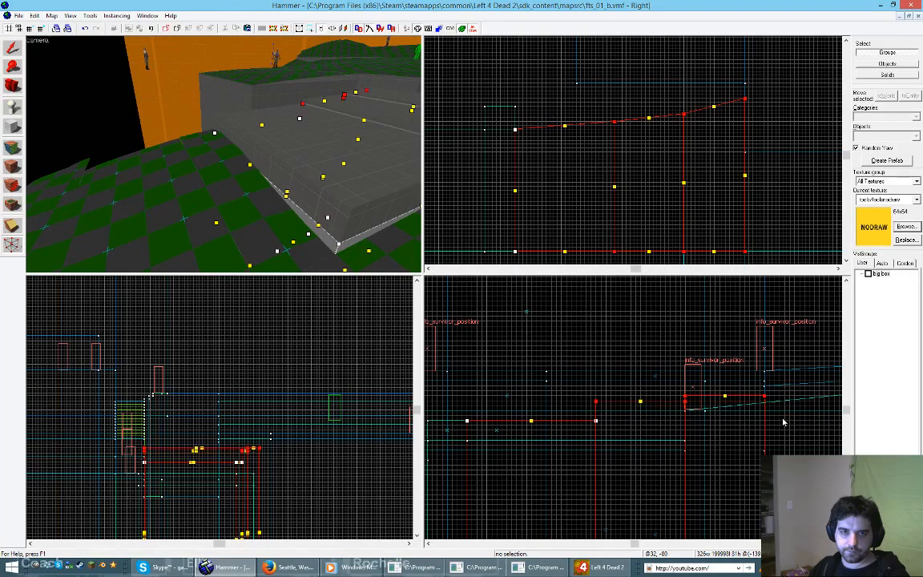
# Step: Try different heights for the highest grey piece's top vertices alone, ending one grid increment higher
pyautogui.moveTo(650, 347); pyautogui.dragTo(786, 395)
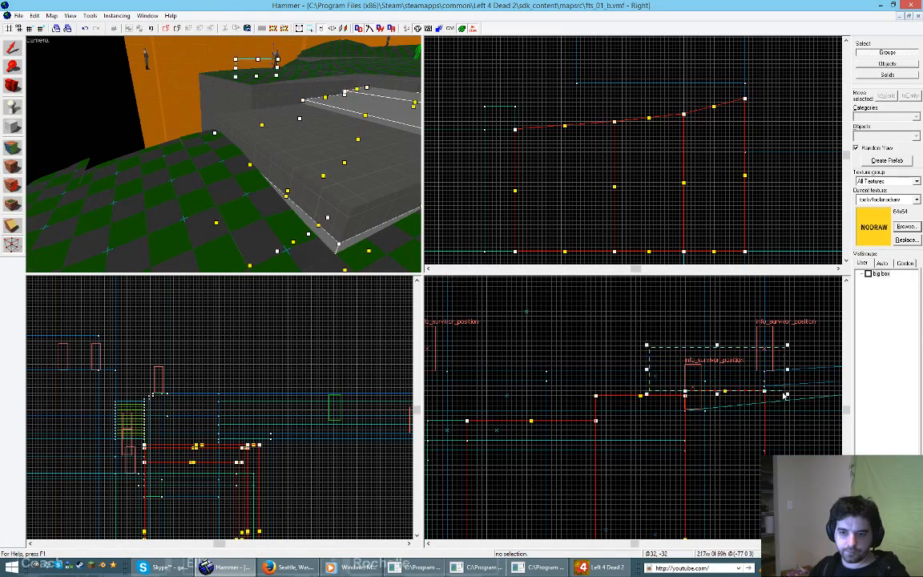
pyautogui.press('Return')
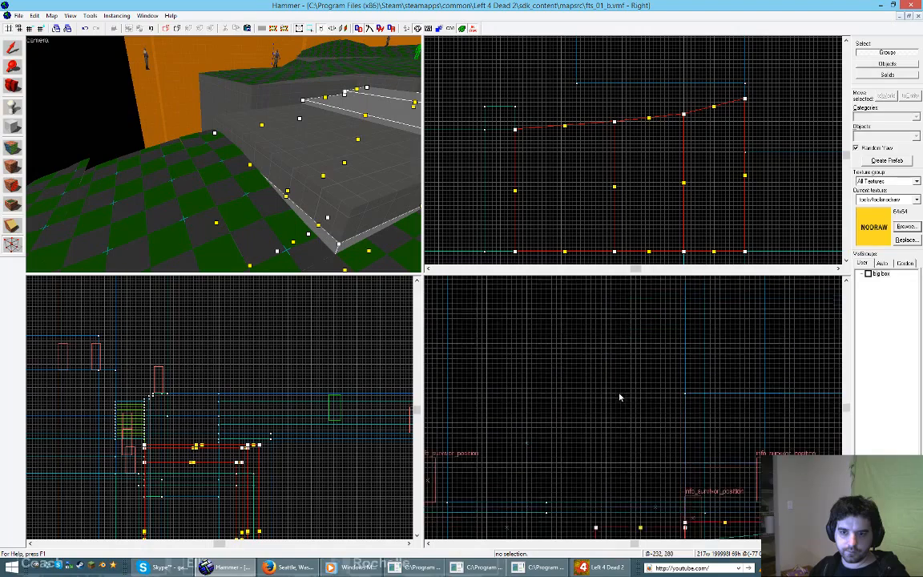
pyautogui.moveTo(681, 341); pyautogui.dragTo(775, 393)
pyautogui.press('Return')
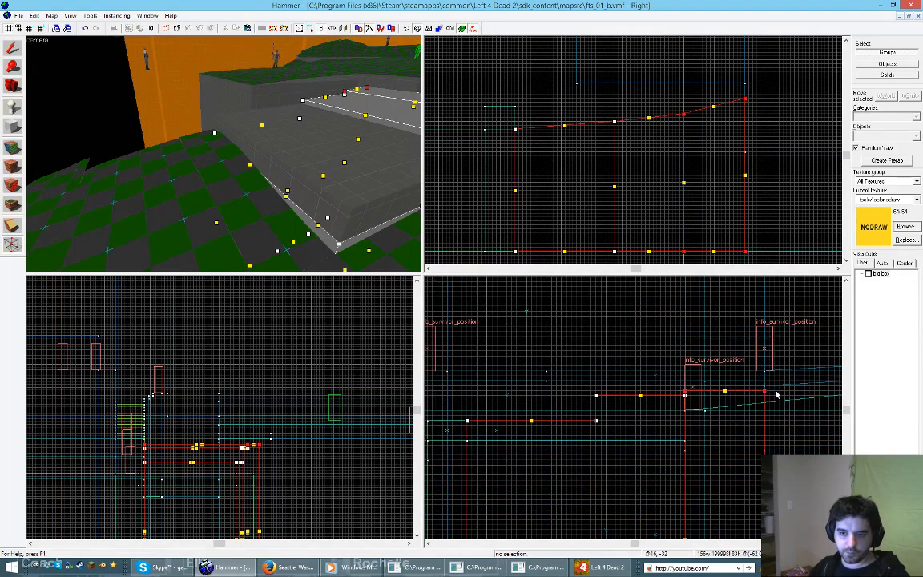
pyautogui.press('Up')
pyautogui.press('Up')
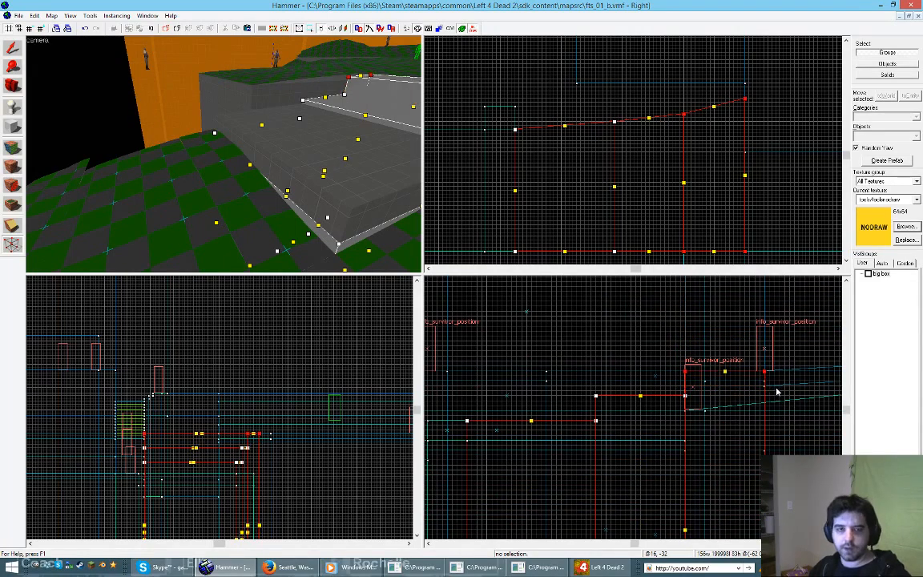
pyautogui.press('Down')
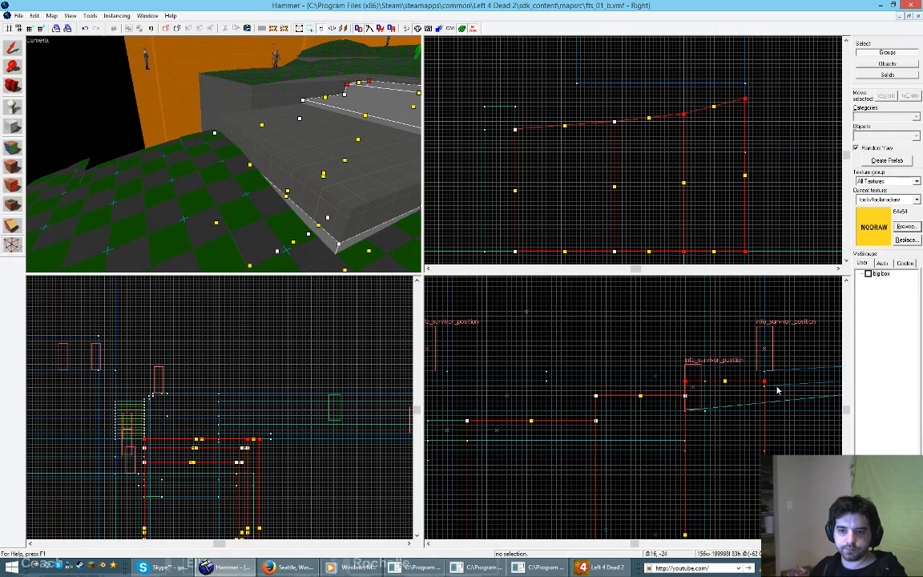
pyautogui.press('Down')
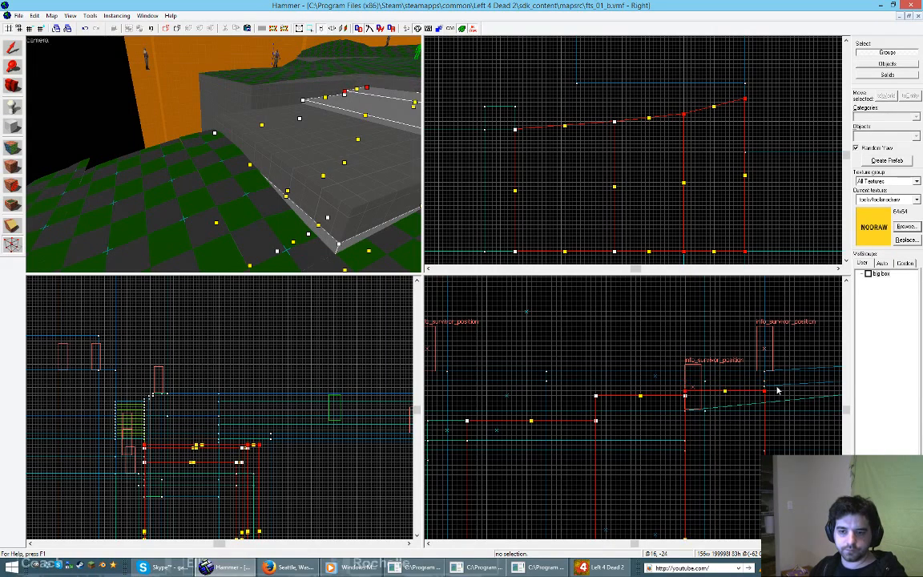
pyautogui.press('Up')
# Step: Lower the middle grey piece's top vertices by two grid increments, leave vertex editing and clear the selection
pyautogui.moveTo(580, 402); pyautogui.dragTo(701, 397)
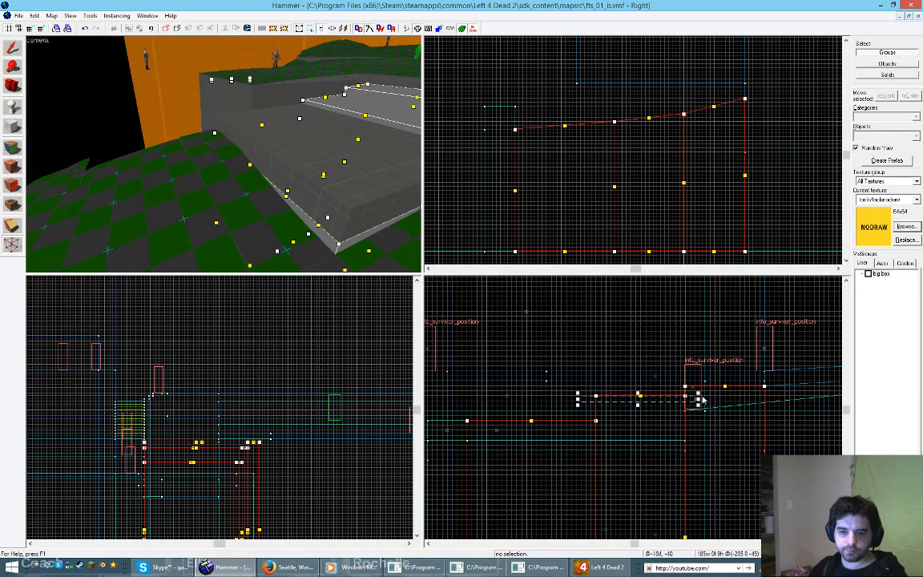
pyautogui.press('Return')
pyautogui.press('Down')
pyautogui.press('Down')
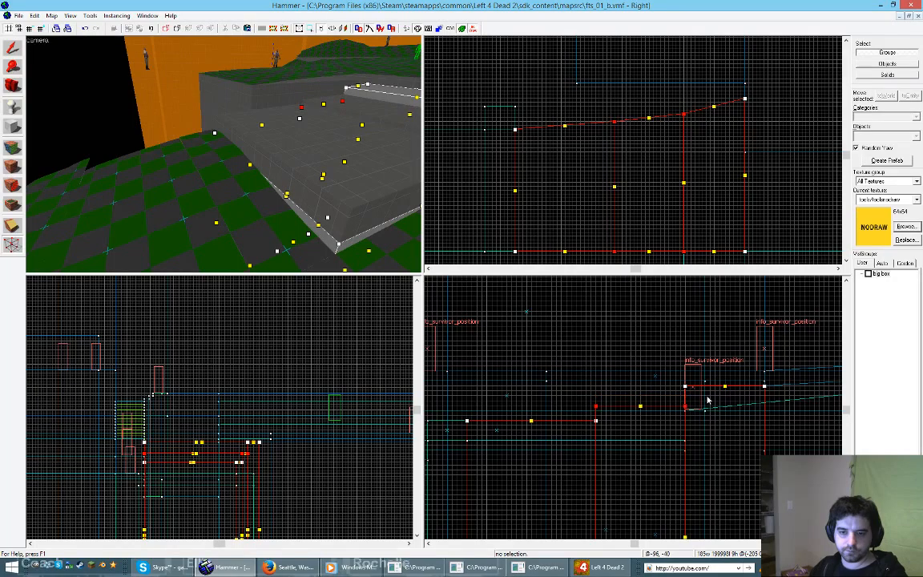
pyautogui.hotkey('shift', 's')
pyautogui.press('Escape')
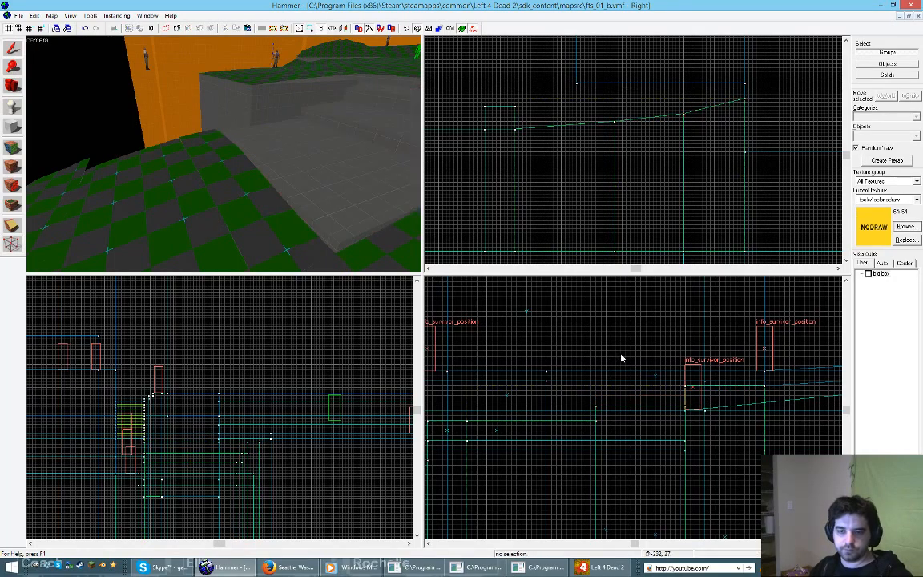
# Step: Select all three stepped grey pieces together in the 3D view, looking along them from the lowest piece
pyautogui.press('w')
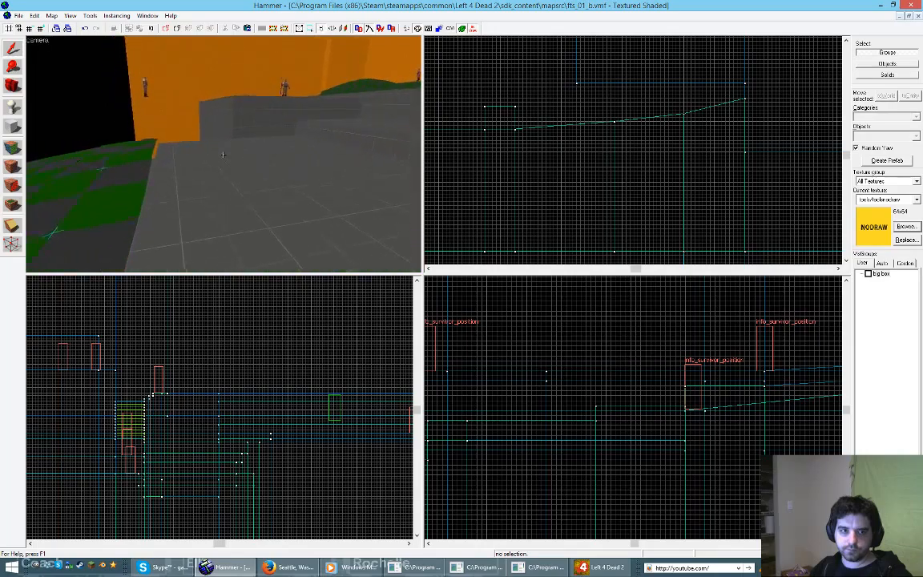
pyautogui.press('w')
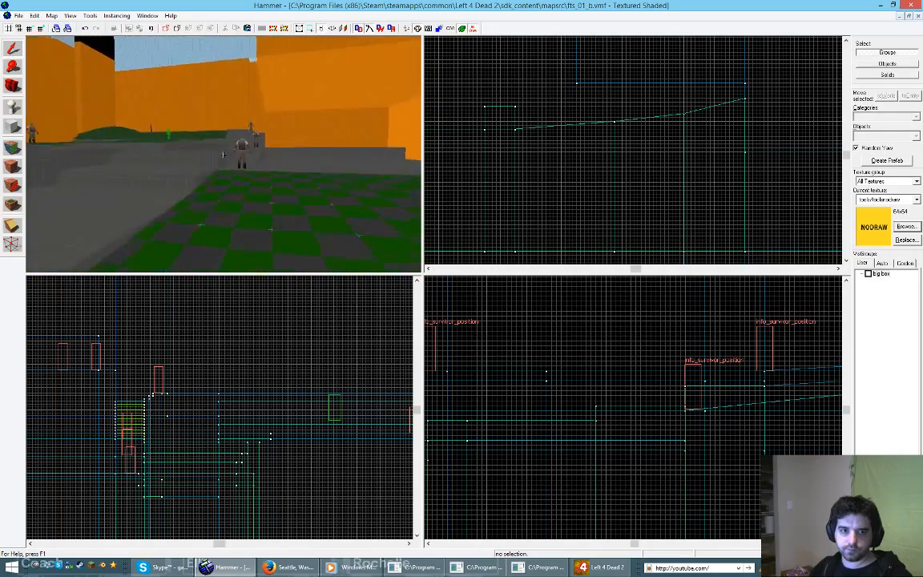
pyautogui.press('w')
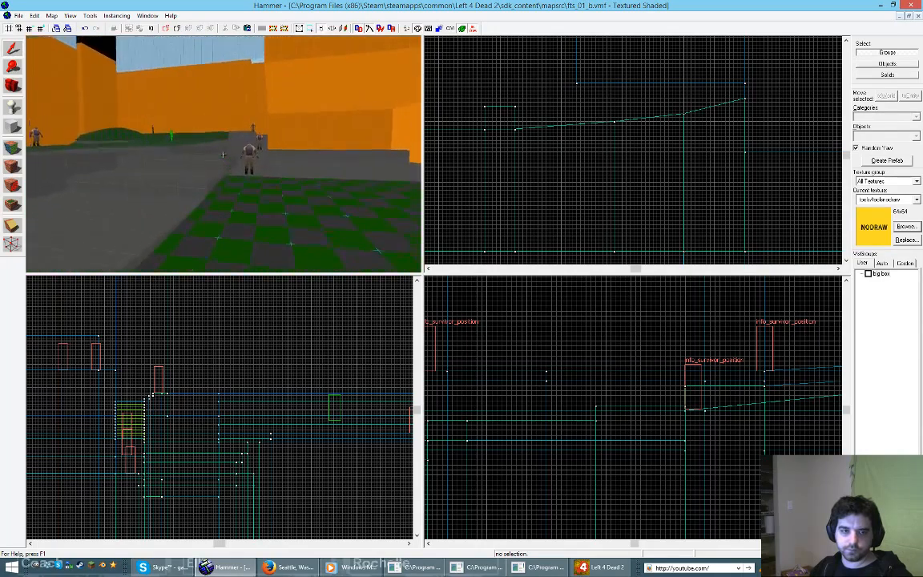
pyautogui.press('s')
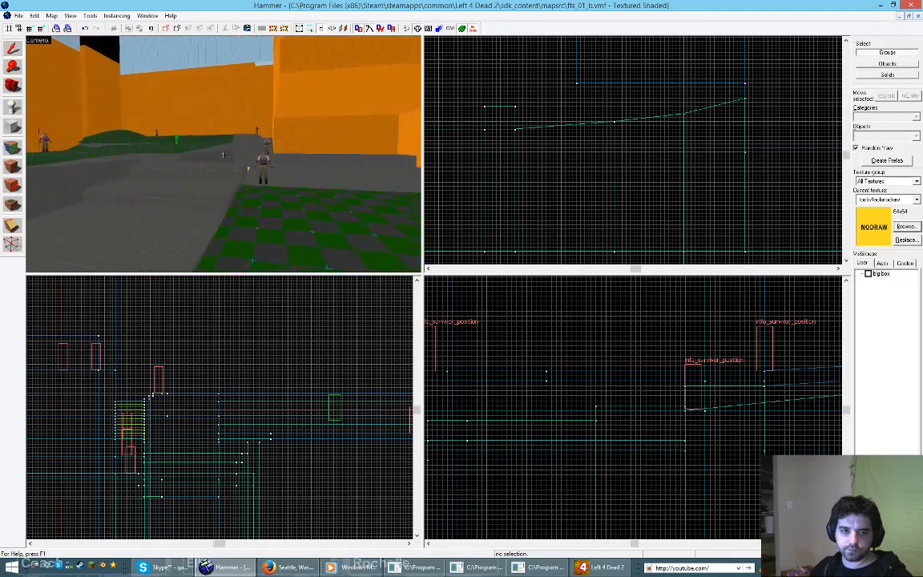
pyautogui.press('a')
pyautogui.press('z')
pyautogui.click(238, 198)
pyautogui.keyDown('ctrl'); pyautogui.click(240, 185); pyautogui.keyUp('ctrl')
pyautogui.keyDown('ctrl'); pyautogui.click(241, 169); pyautogui.keyUp('ctrl')
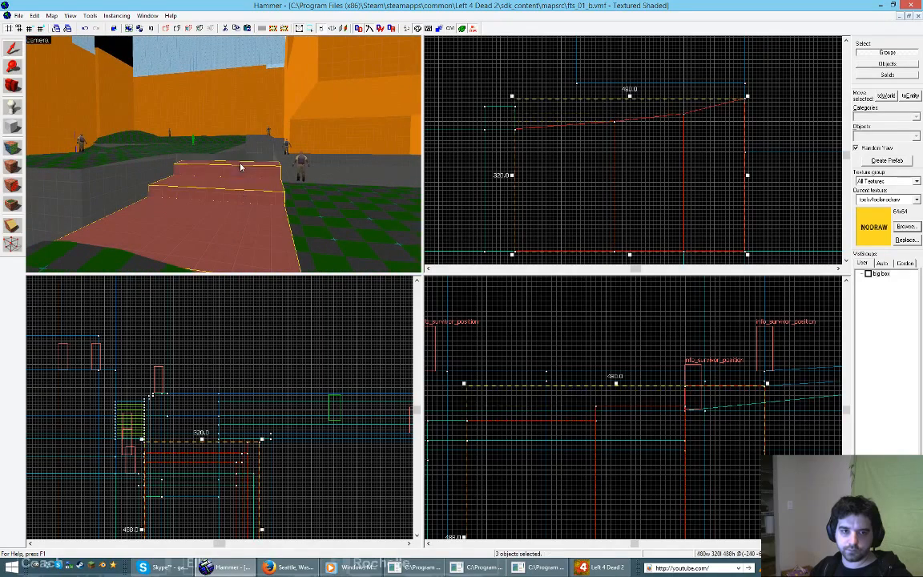
# Step: Lower the top vertices of the two higher grey pieces by three grid increments, making the middle piece flush with the lowest
pyautogui.hotkey('shift', 'v')
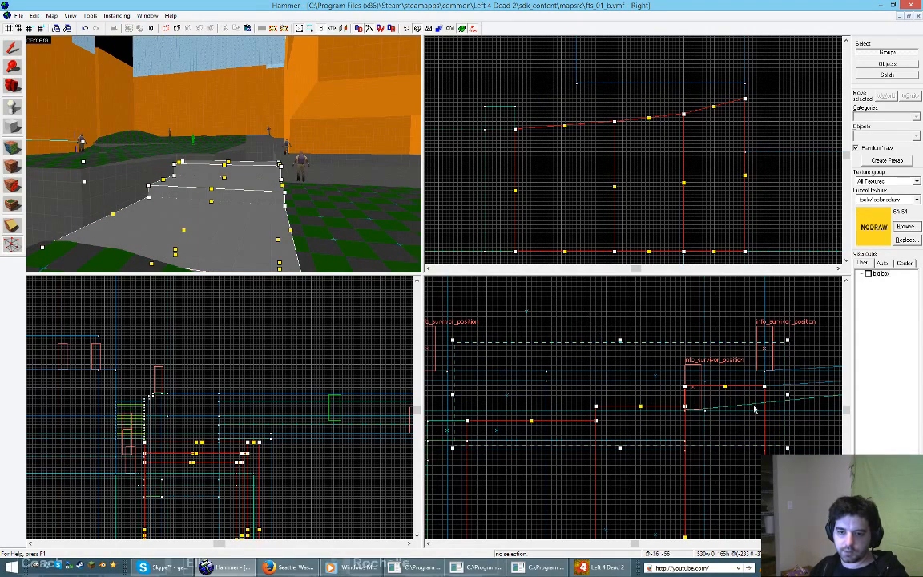
pyautogui.press('Return')
pyautogui.moveTo(566, 304); pyautogui.dragTo(797, 412)
pyautogui.press('Return')
pyautogui.press('Left')
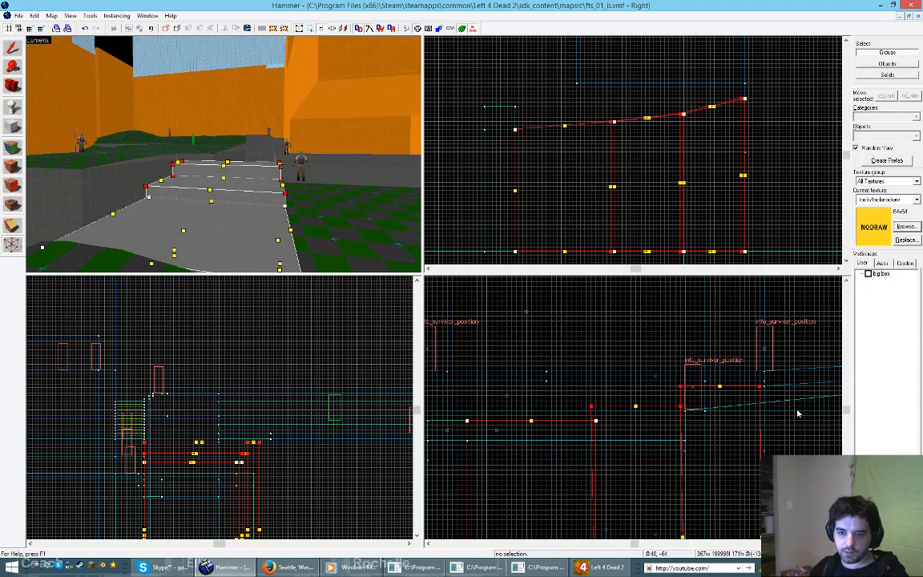
pyautogui.press('Right')
pyautogui.press('Down')
pyautogui.press('Down')
pyautogui.press('Down')
# Step: Lower the highest grey piece's top vertices until flush with the other two, then leave vertex editing and clear the selection
pyautogui.moveTo(662, 365); pyautogui.dragTo(761, 404)
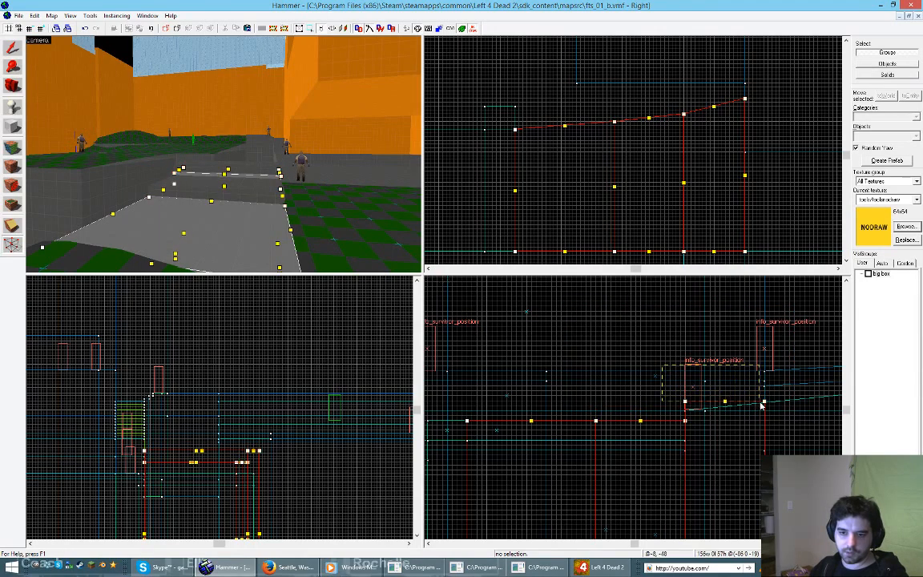
pyautogui.press('Down')
pyautogui.press('Down')
pyautogui.press('Down')
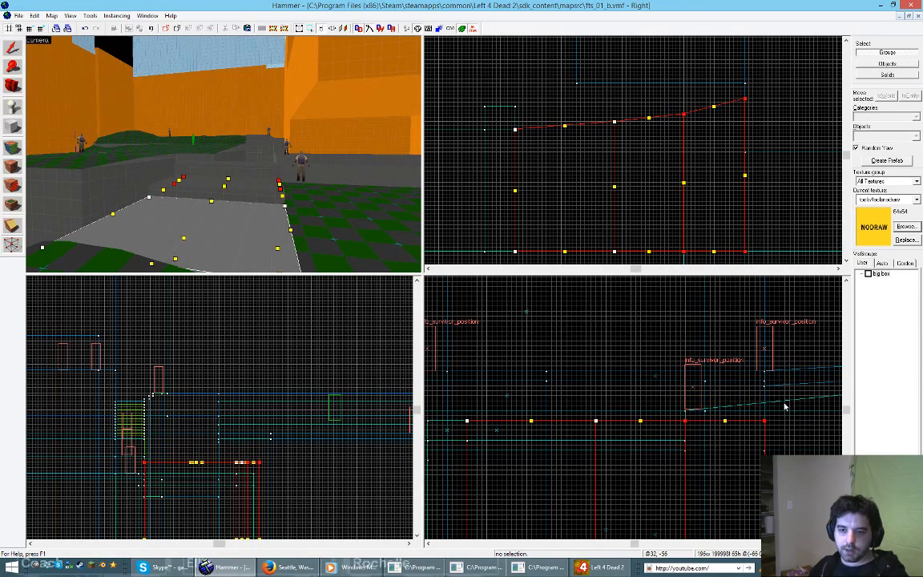
pyautogui.hotkey('shift', 's')
pyautogui.click(553, 342)
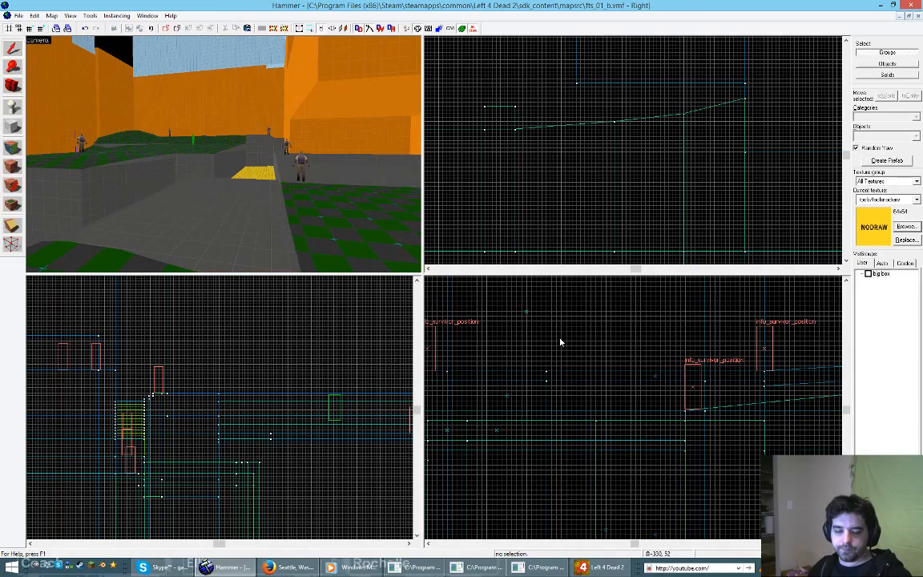
# Step: Select the three levelled grey pieces together and reduce their height to 16 units by raising their undersides
pyautogui.press('z')
pyautogui.press('w')
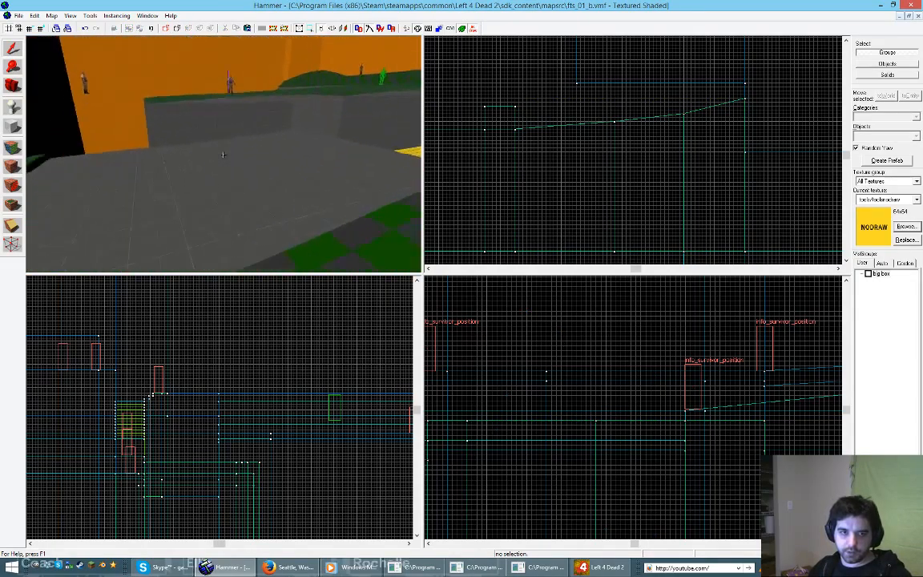
pyautogui.press('z')
pyautogui.click(220, 172)
pyautogui.press('z')
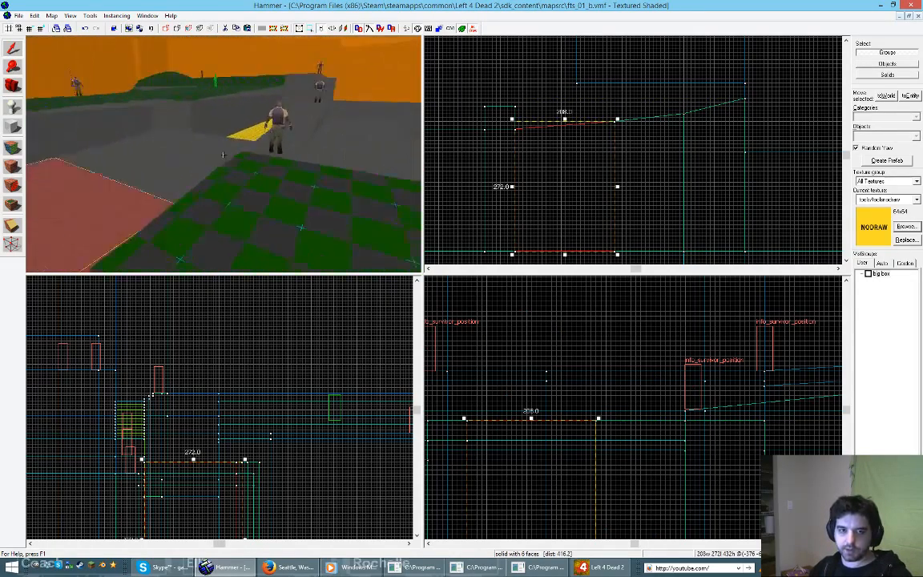
pyautogui.press('w')
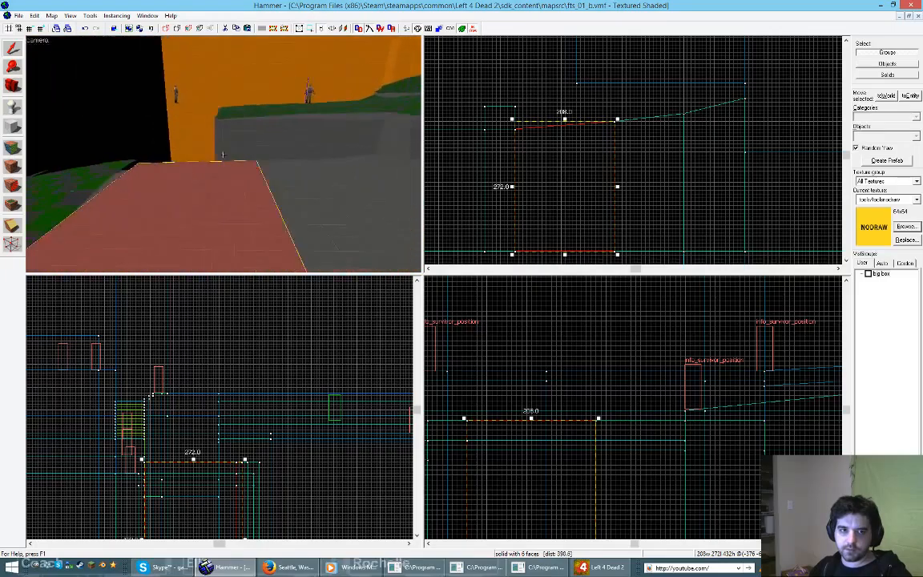
pyautogui.press('s')
pyautogui.press('z')
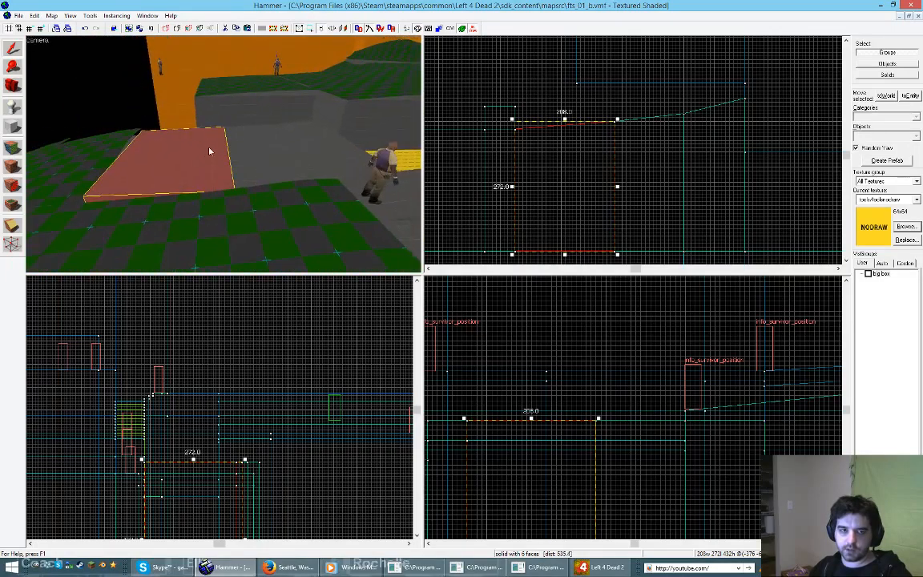
pyautogui.keyDown('ctrl'); pyautogui.click(260, 152); pyautogui.keyUp('ctrl')
pyautogui.keyDown('ctrl'); pyautogui.click(330, 145); pyautogui.keyUp('ctrl')
pyautogui.moveTo(548, 504)
pyautogui.mouseDown()
pyautogui.moveTo(574, 284)
pyautogui.moveTo(551, 255)
pyautogui.moveTo(533, 478)
pyautogui.mouseUp()
pyautogui.moveTo(590, 315)
pyautogui.mouseDown()
pyautogui.moveTo(600, 441)
pyautogui.moveTo(591, 497)
pyautogui.mouseUp()
# Step: Select only the top faces of the three thin grey pieces and create displacements from them
pyautogui.keyDown('ctrl'); pyautogui.click(322, 150); pyautogui.keyUp('ctrl')
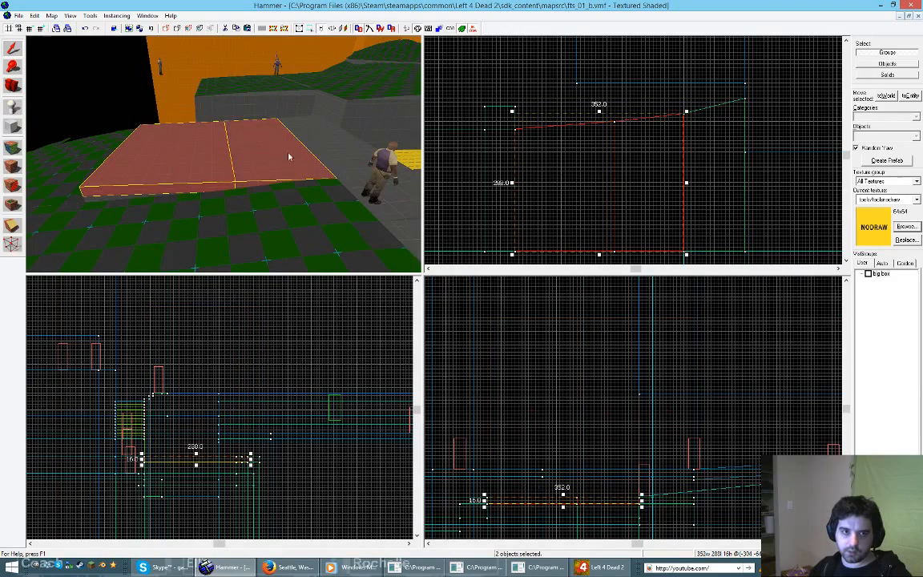
pyautogui.hotkey('shift', 'a')
pyautogui.click(290, 152)
pyautogui.click(323, 141)
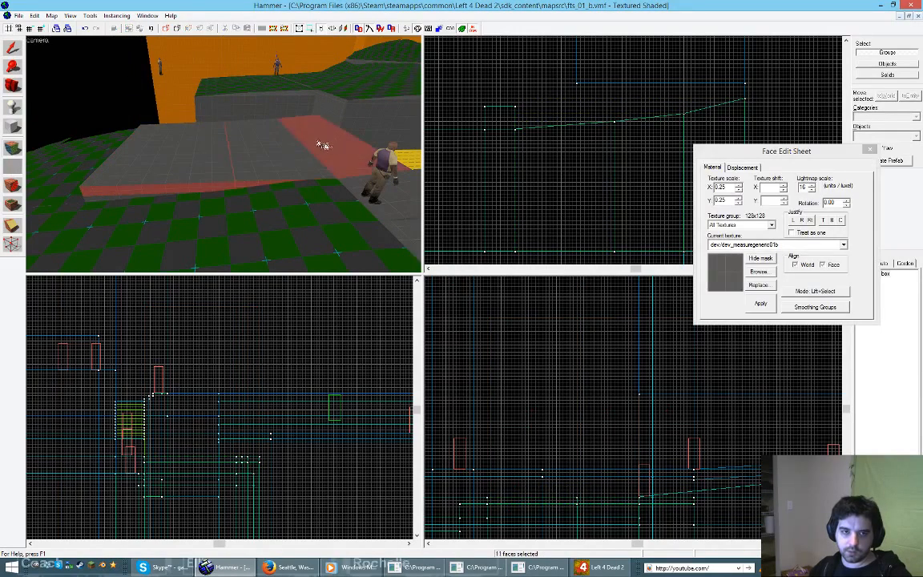
pyautogui.click(185, 165)
pyautogui.keyDown('ctrl'); pyautogui.click(286, 163); pyautogui.keyUp('ctrl')
pyautogui.keyDown('ctrl'); pyautogui.click(316, 138); pyautogui.keyUp('ctrl')
pyautogui.click(742, 167)
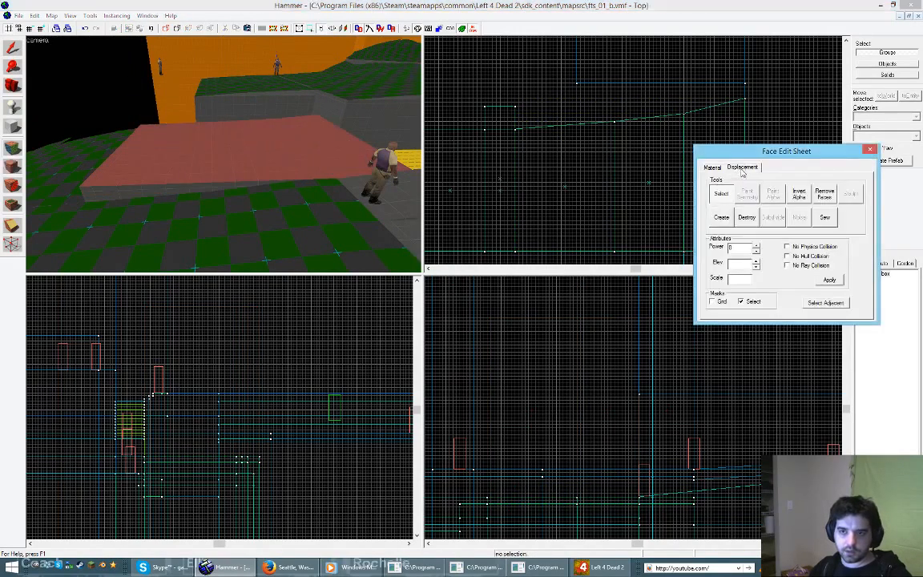
pyautogui.click(720, 224)
pyautogui.click(771, 247)
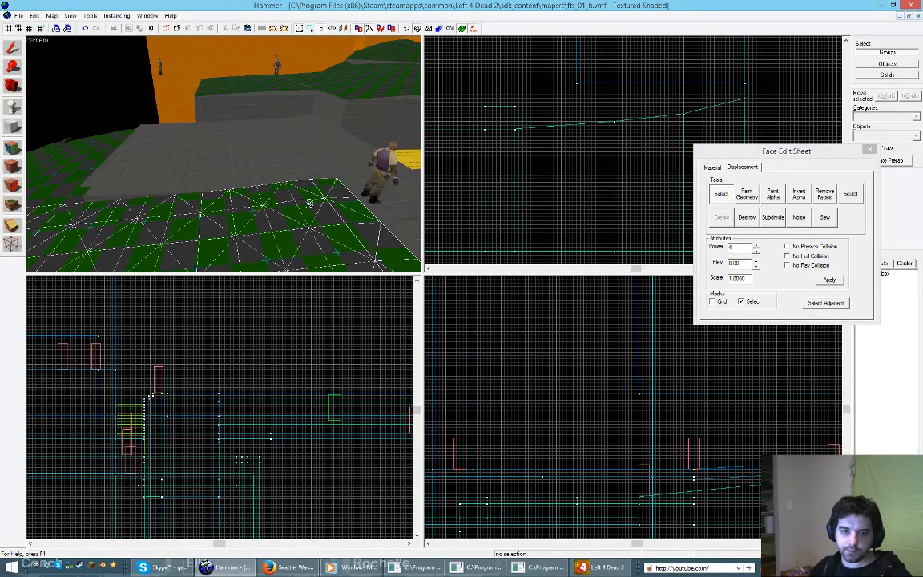
# Step: Sample tools/tool_displacement from the neighbouring ground, texture the three new displacements with it and close the face editor
pyautogui.click(177, 233)
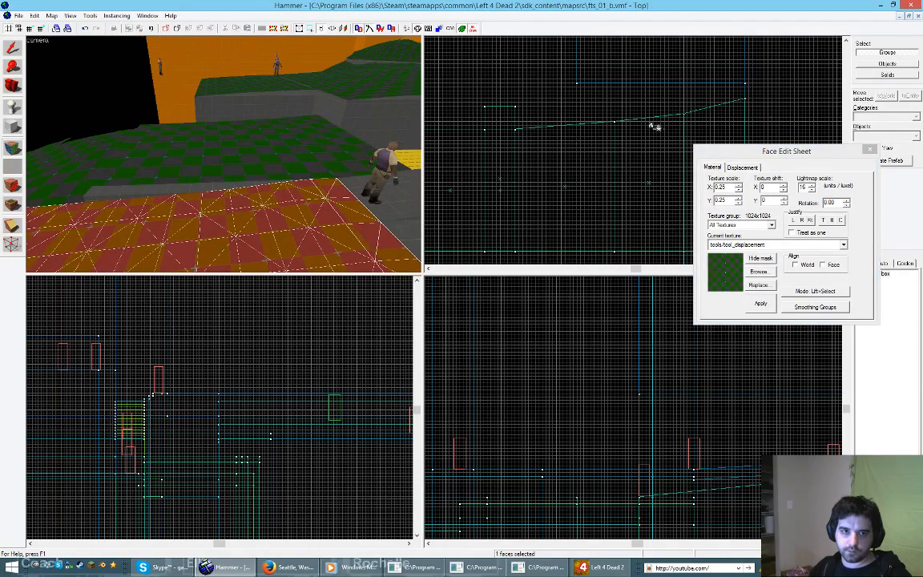
pyautogui.press('a')
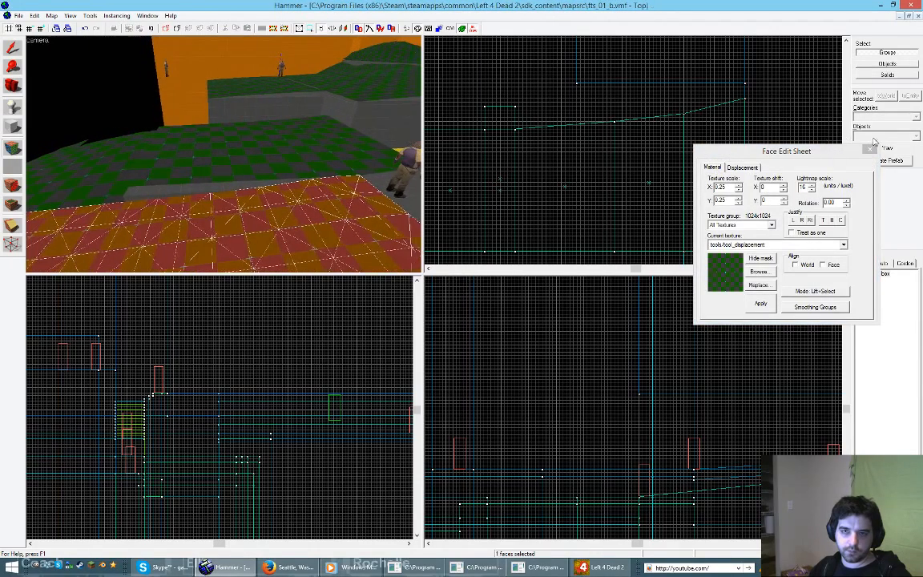
pyautogui.click(866, 151)
pyautogui.click(358, 173)
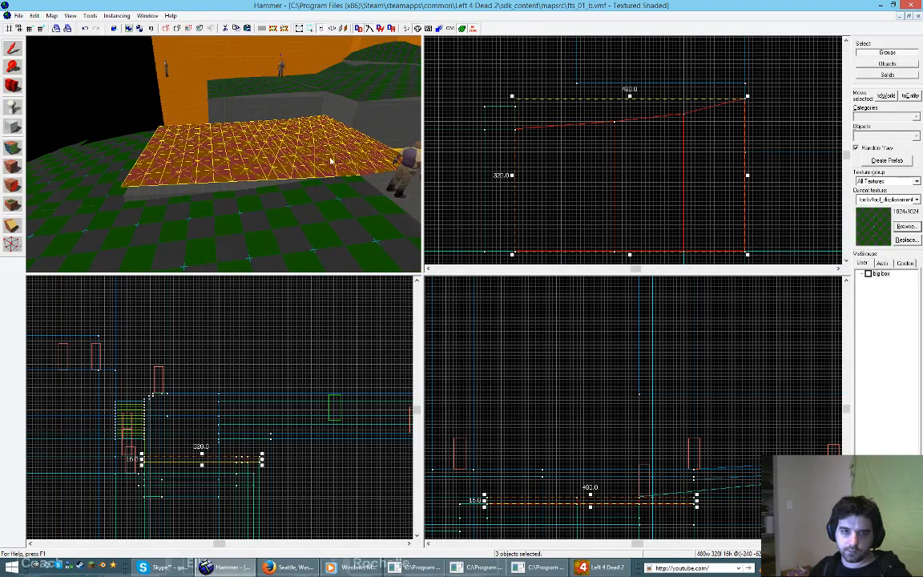
pyautogui.hotkey('shift', 'a')
pyautogui.click(745, 161)
pyautogui.click(746, 191)
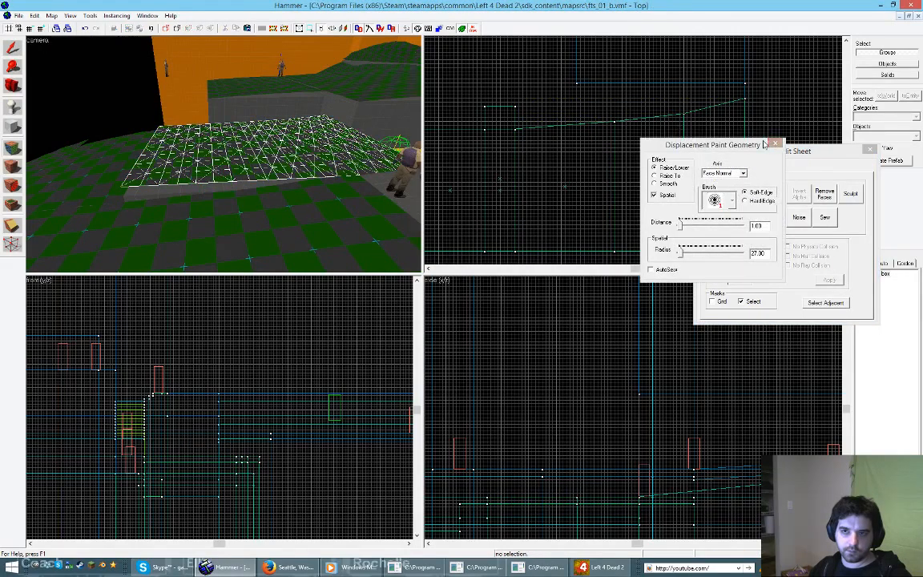
pyautogui.click(774, 144)
pyautogui.click(870, 149)
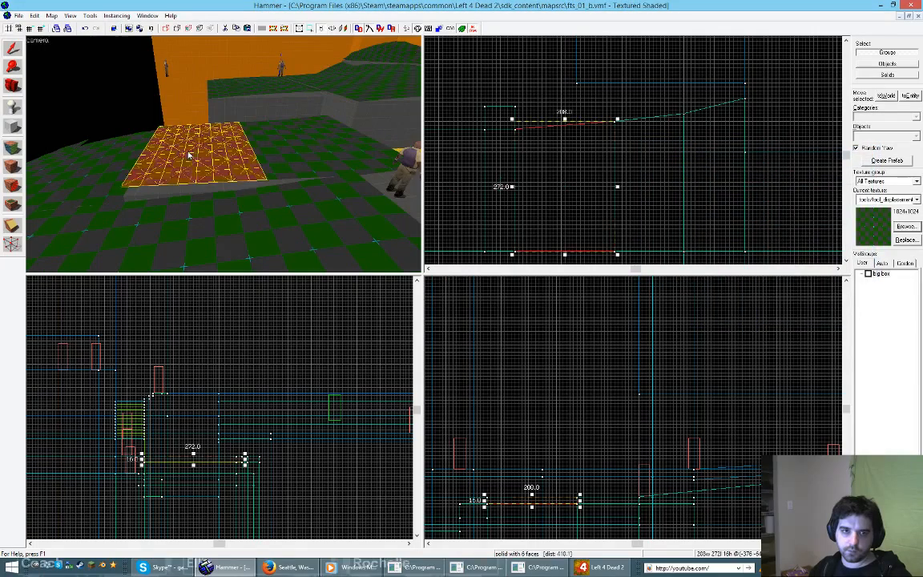
# Step: Select the three displacement pieces together and move them slightly straight down, then reselect only the first piece
pyautogui.keyDown('ctrl'); pyautogui.click(279, 149); pyautogui.keyUp('ctrl')
pyautogui.keyDown('ctrl'); pyautogui.click(357, 144); pyautogui.keyUp('ctrl')
pyautogui.press('Down')
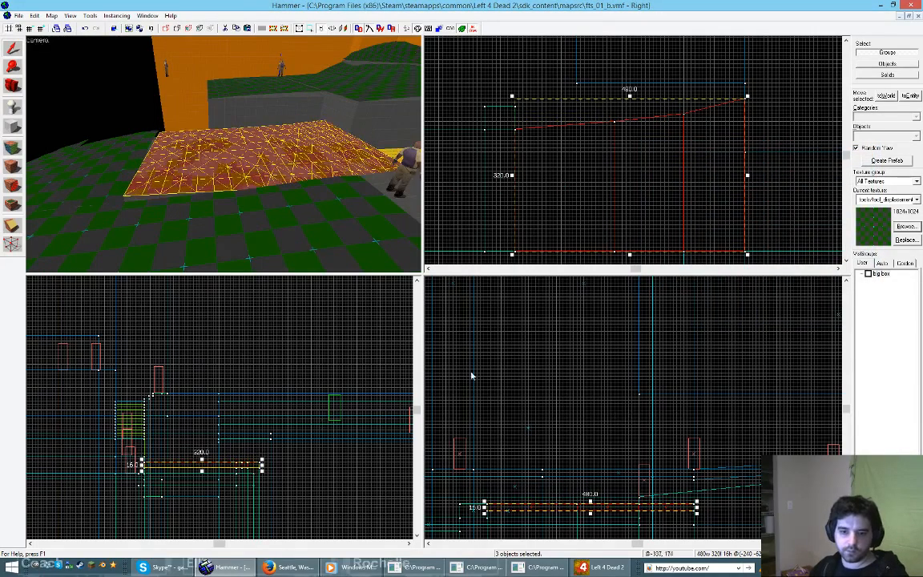
pyautogui.click(189, 141)
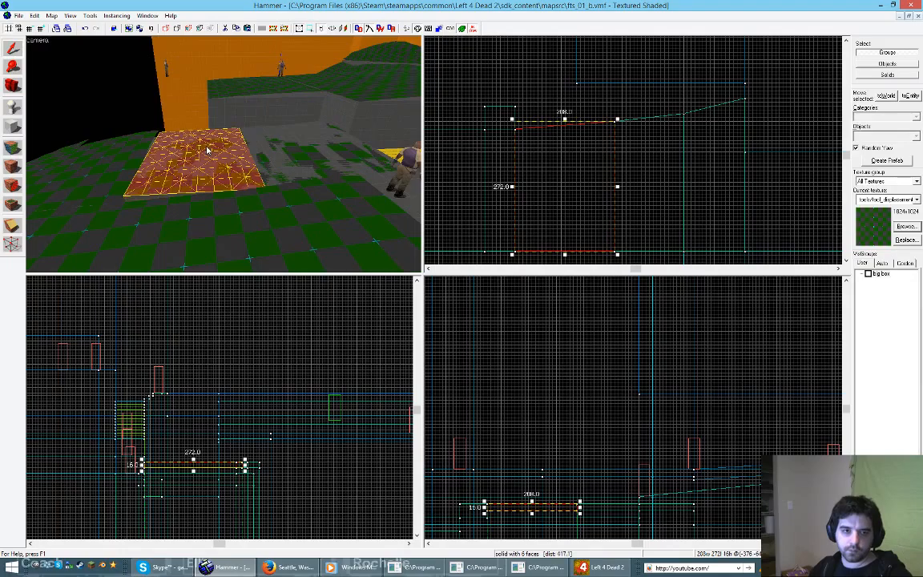
pyautogui.keyDown('ctrl'); pyautogui.click(318, 158); pyautogui.keyUp('ctrl')
pyautogui.keyDown('ctrl'); pyautogui.click(338, 164); pyautogui.keyUp('ctrl')
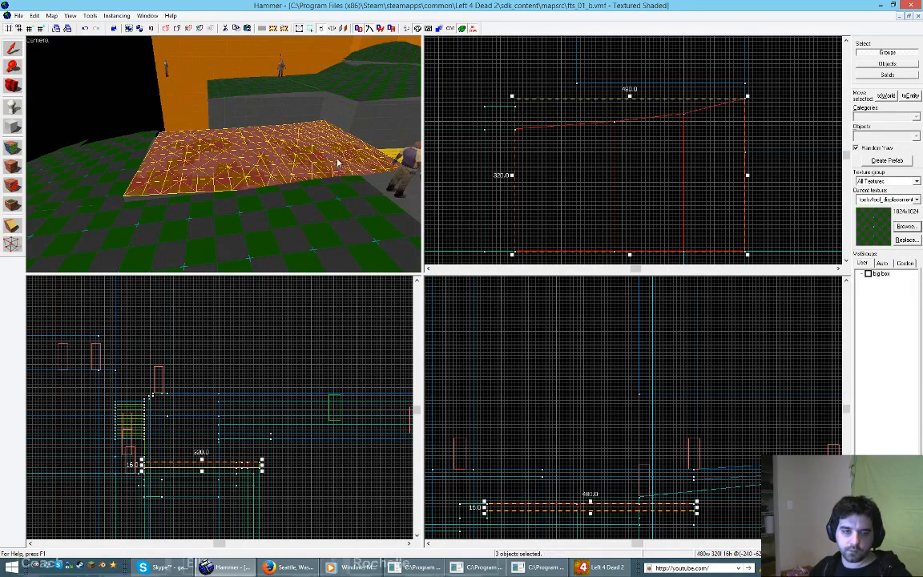
pyautogui.hotkey('shift', 'a')
pyautogui.click(735, 161)
pyautogui.click(745, 194)
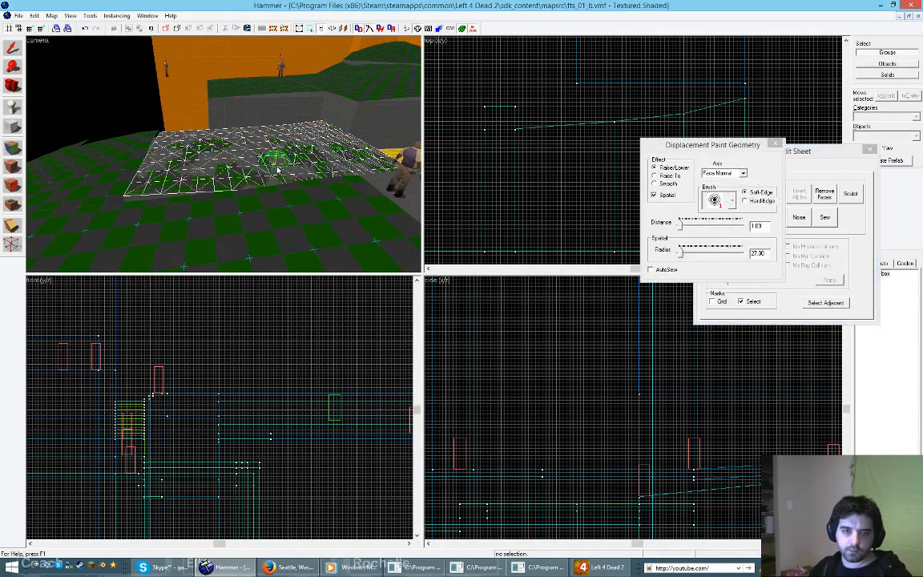
pyautogui.press('z')
pyautogui.press('d')
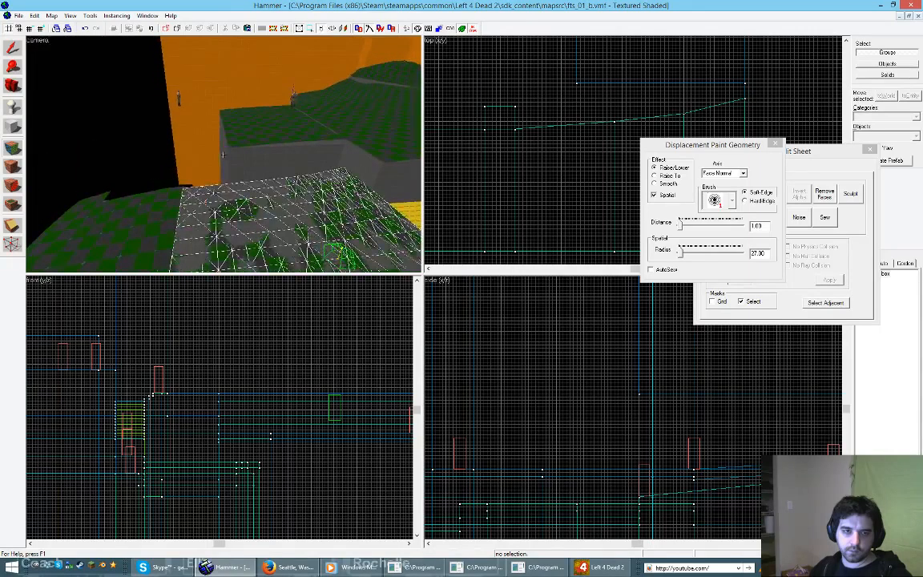
pyautogui.press('a')
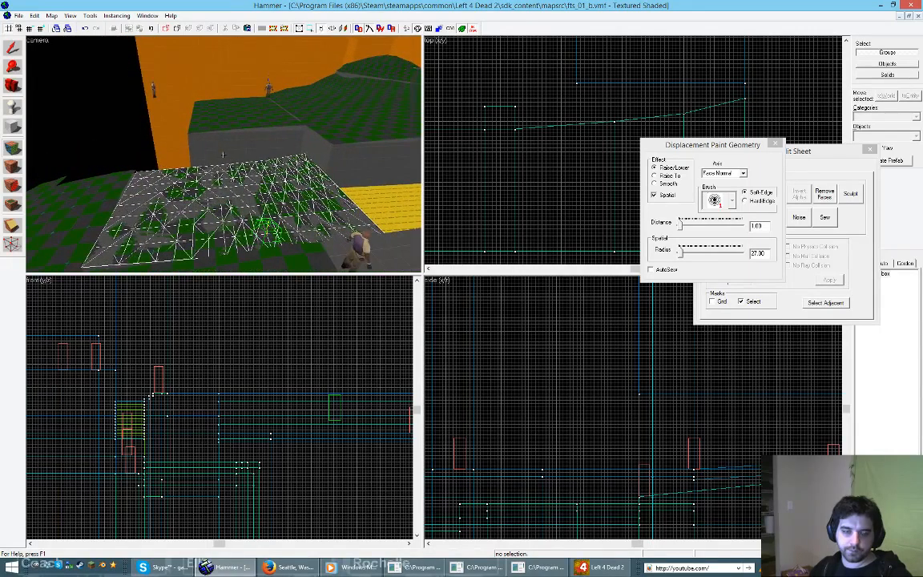
pyautogui.press('z')
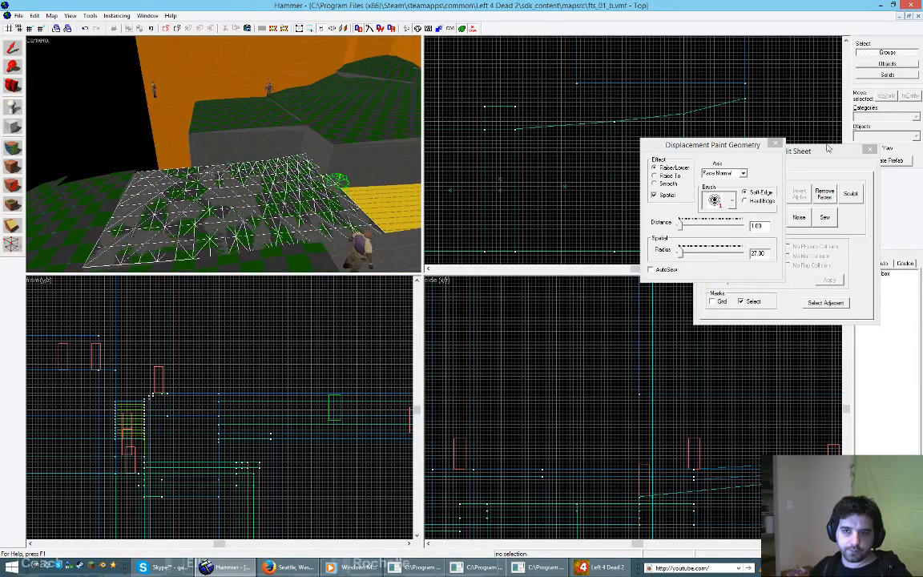
pyautogui.click(869, 149)
# Step: Select only the 128 by 320 displacement piece beside the yellow steps and move it straight up to about the height of the upper grey ledge
pyautogui.click(321, 191)
pyautogui.doubleClick(322, 194)
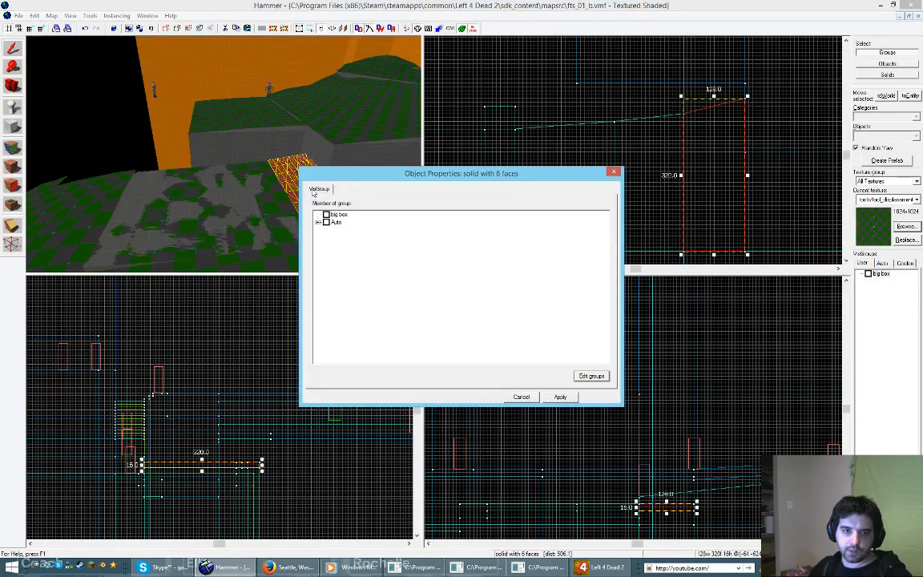
pyautogui.click(615, 175)
pyautogui.click(358, 184)
pyautogui.click(294, 189)
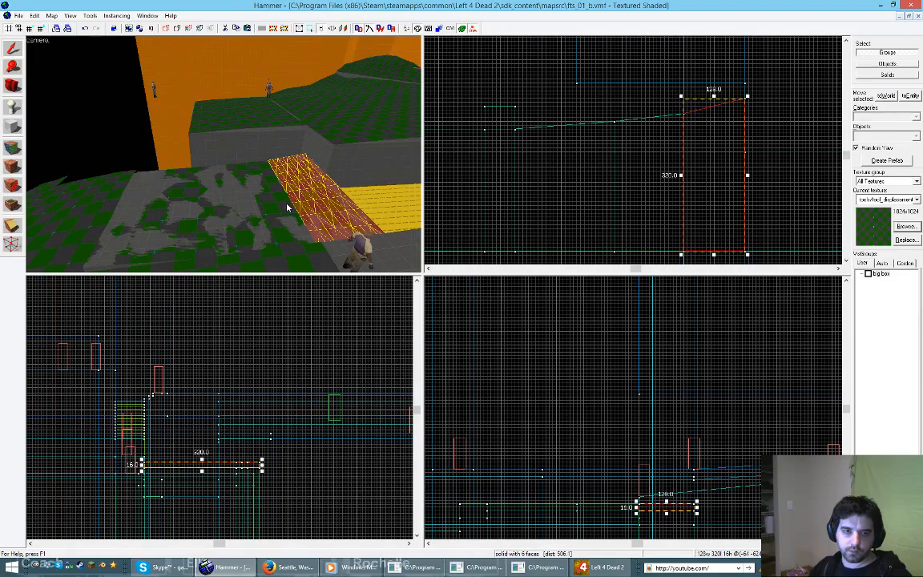
pyautogui.press('Up')
pyautogui.press('Up')
pyautogui.press('Up')
pyautogui.press('Up')
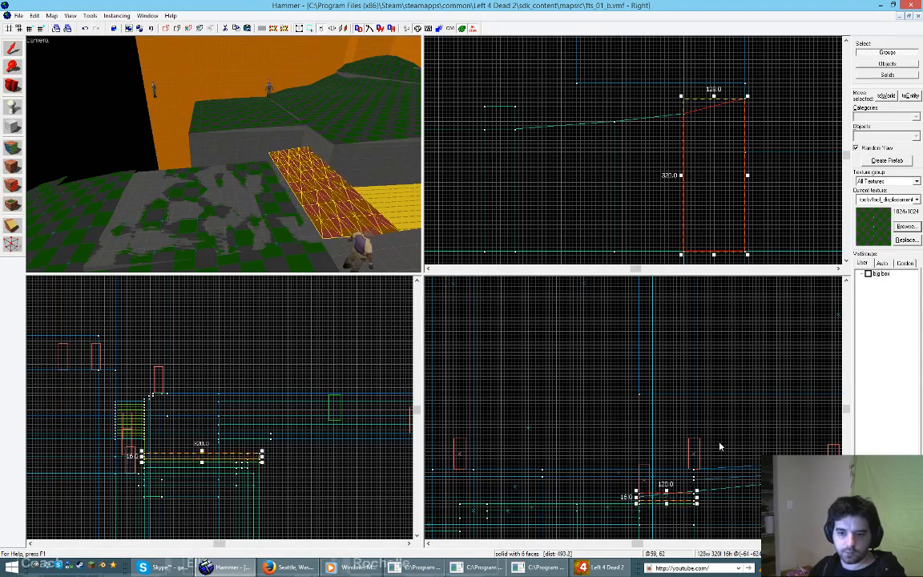
pyautogui.press('Up')
pyautogui.press('Up')
pyautogui.press('Up')
pyautogui.press('Up')
pyautogui.press('Up')
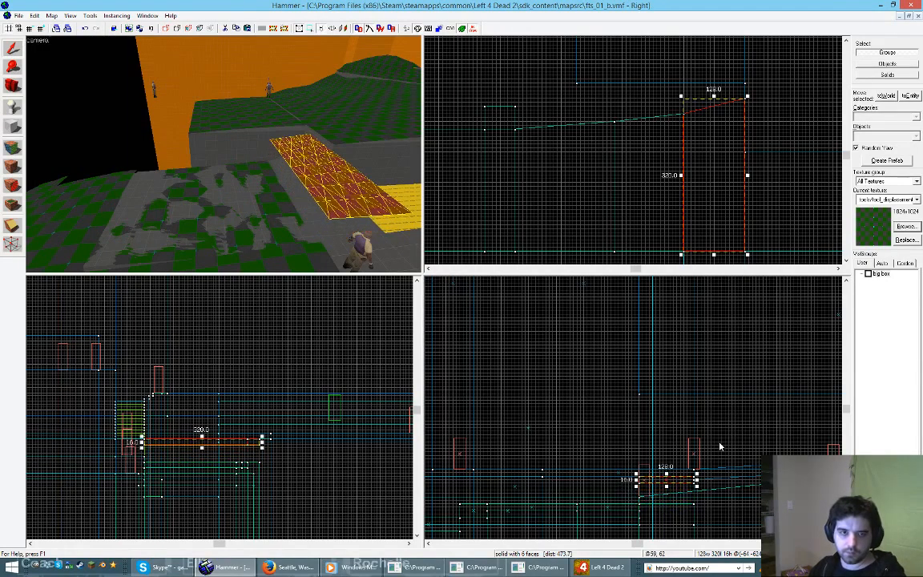
pyautogui.press('z')
pyautogui.press('w')
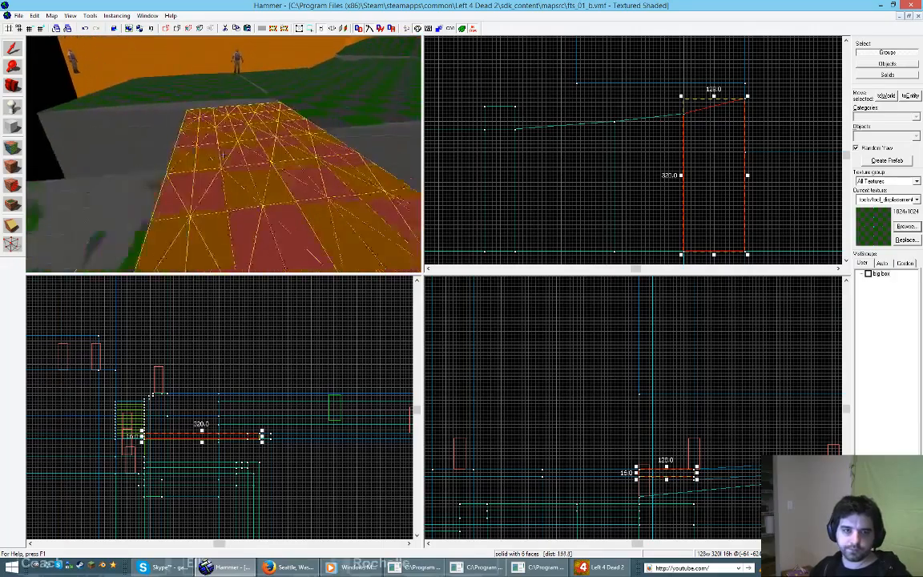
# Step: Raise the 144 × 288 displacement brush so its surface sits above the grey support block
pyautogui.press('s')
pyautogui.press('a')
pyautogui.click(250, 209)
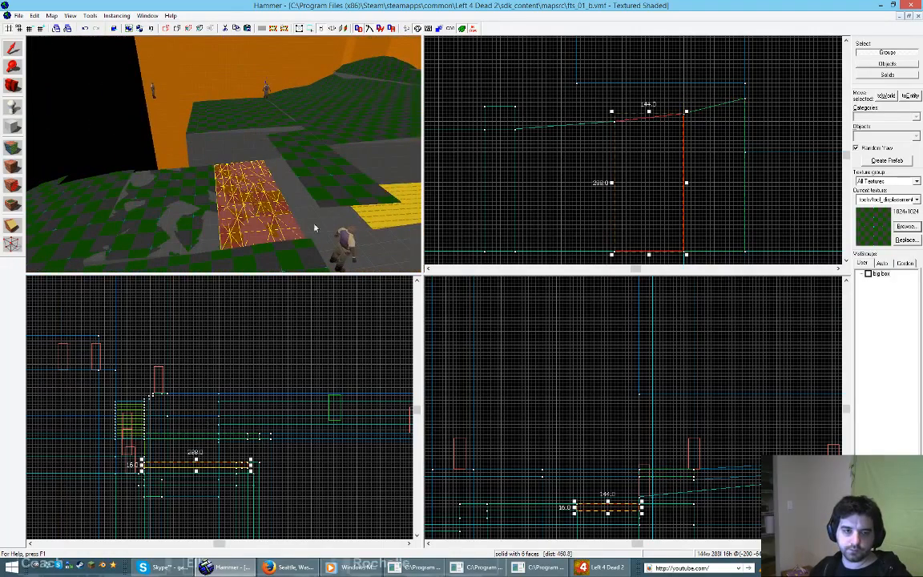
pyautogui.press('Up')
pyautogui.press('Up')
pyautogui.press('Up')
pyautogui.press('Up')
pyautogui.press('Up')
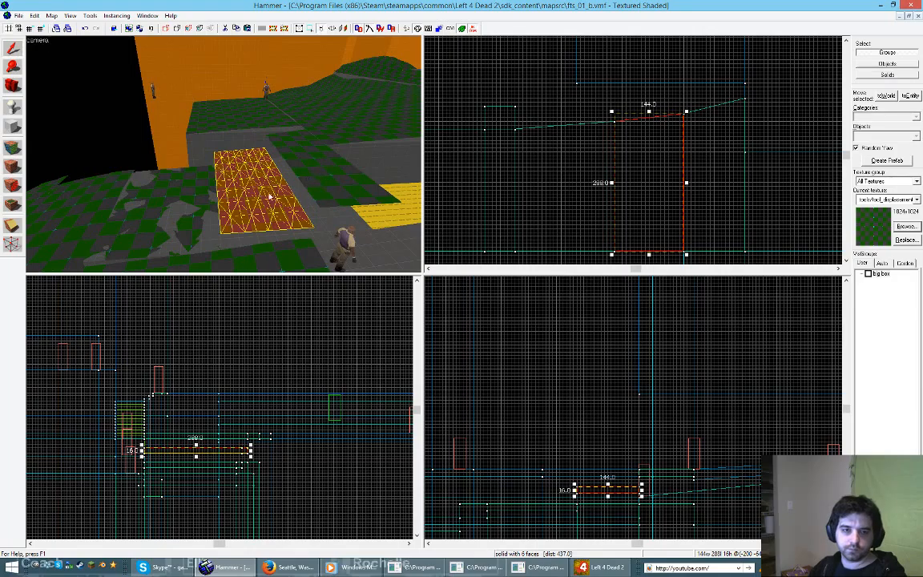
# Step: Lower the neighbouring 128 × 320 displacement brush towards the 144-wide one
pyautogui.click(336, 170)
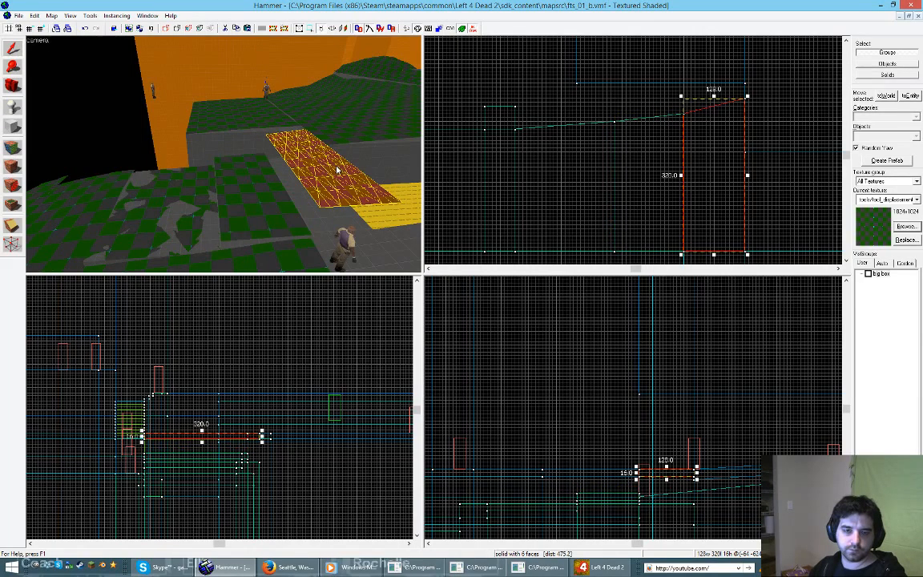
pyautogui.press('Down')
pyautogui.press('Down')
pyautogui.press('Down')
pyautogui.press('Down')
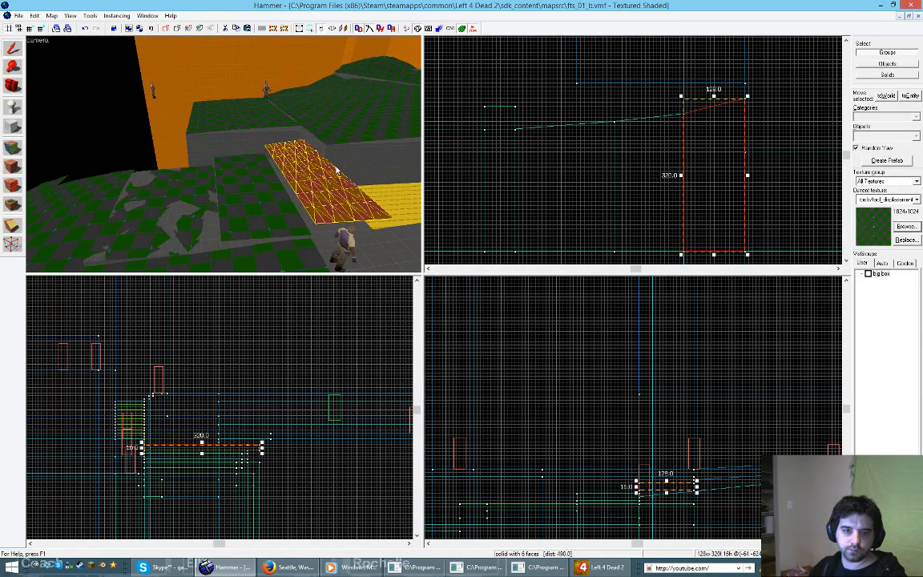
# Step: Raise the two upper vertices on the upslope edge of the 128 × 320 displacement brush to form a ramp to the terrain above
pyautogui.press('z')
pyautogui.press('w')
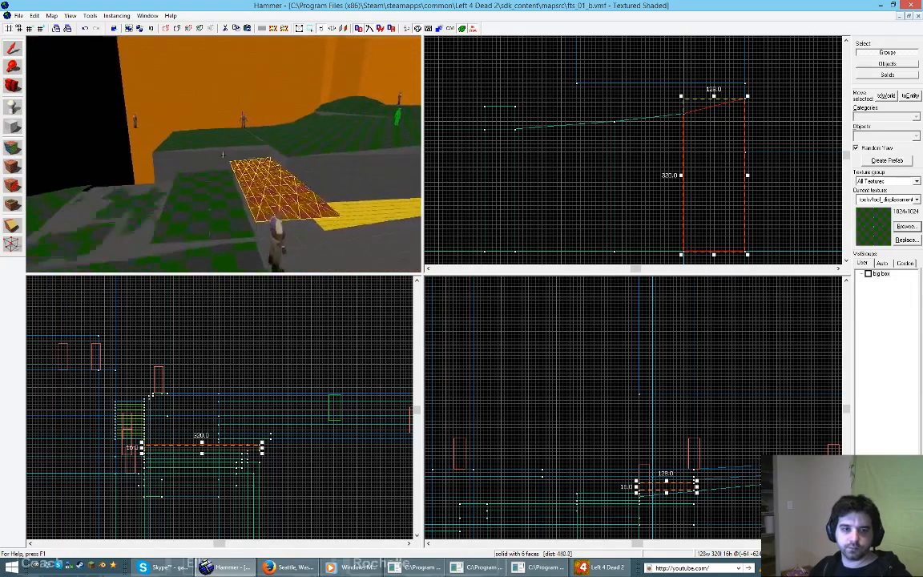
pyautogui.press('z')
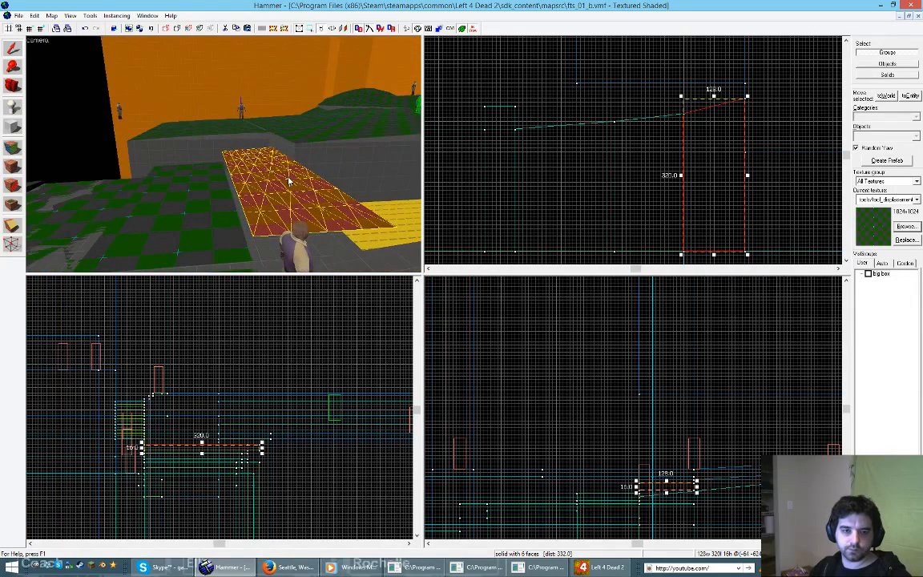
pyautogui.hotkey('shift', 'v')
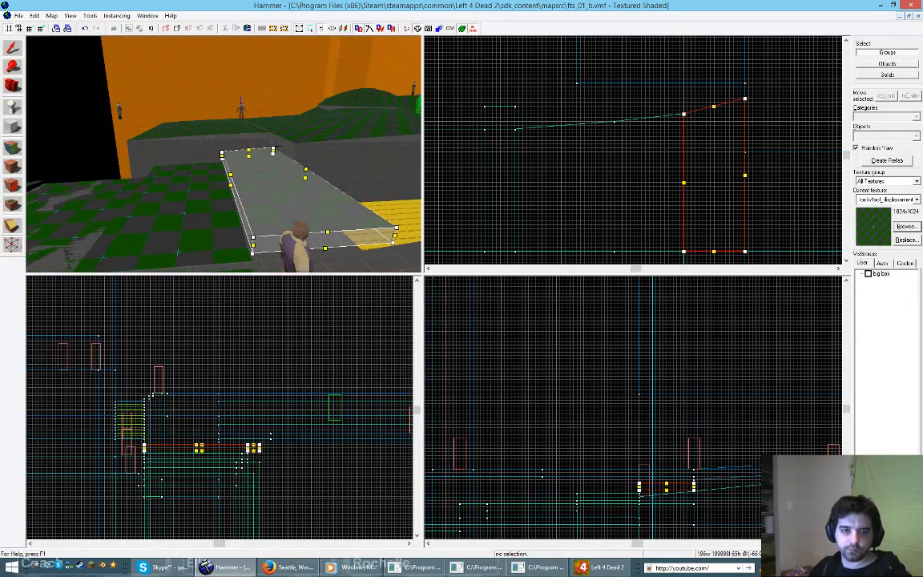
pyautogui.keyDown('ctrl'); pyautogui.click(397, 228); pyautogui.keyUp('ctrl')
pyautogui.press('Up')
pyautogui.press('Up')
pyautogui.press('Up')
pyautogui.press('Up')
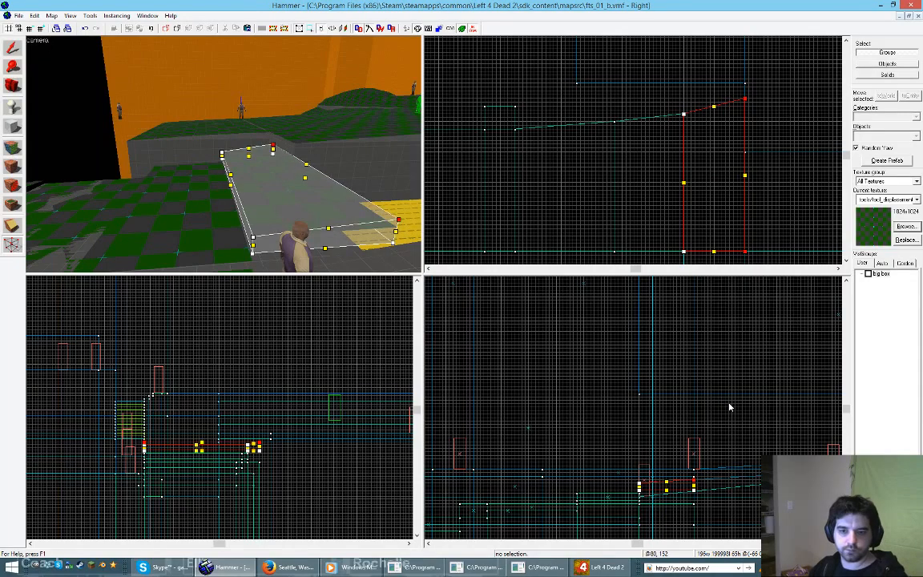
# Step: Raise the two upper vertices of the 144-wide displacement brush along its shared edge to meet the ramp
pyautogui.click(199, 208)
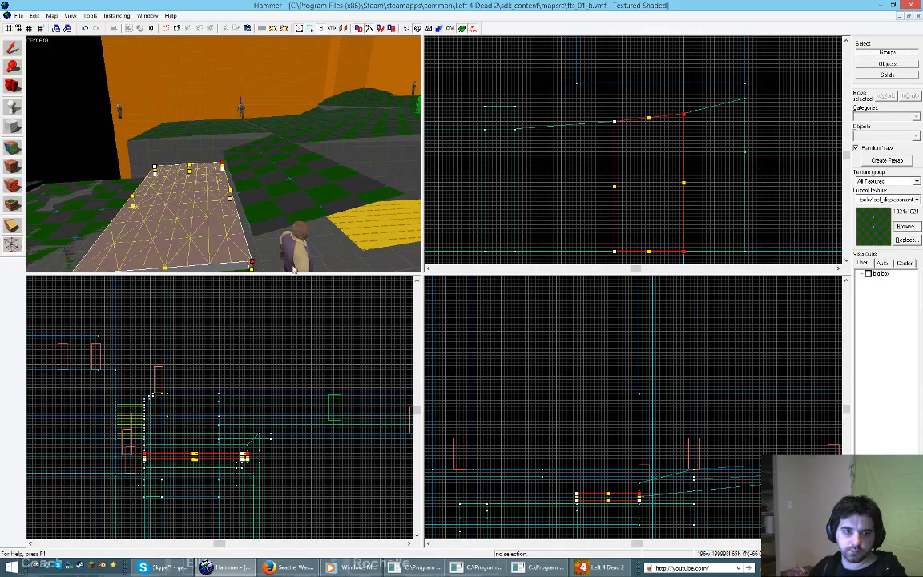
pyautogui.press('Up')
pyautogui.press('Up')
pyautogui.press('Up')
pyautogui.press('Up')
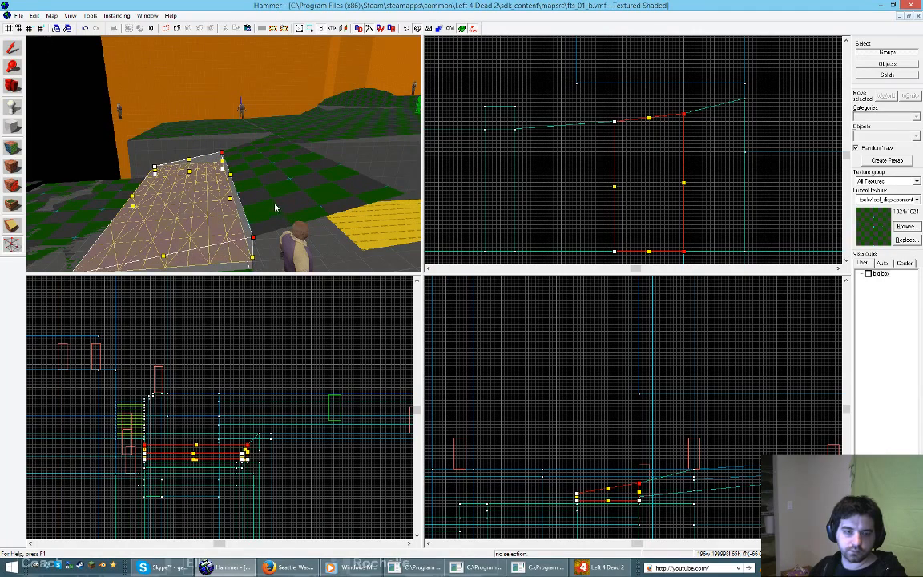
# Step: Try to raise the upslope top edge of the 208 × 272 support block to meet the neighbouring slope
pyautogui.press('s')
pyautogui.press('a')
pyautogui.press('w')
pyautogui.click(206, 213)
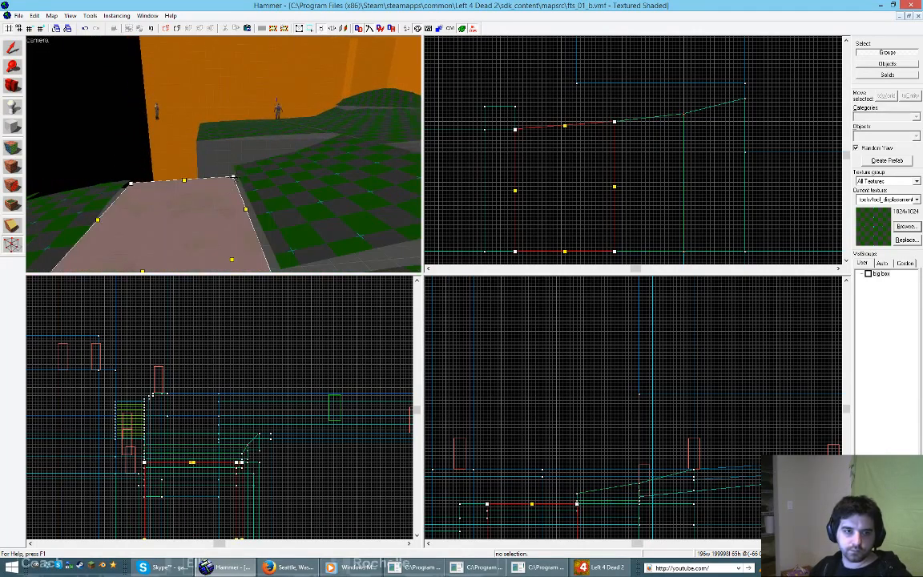
pyautogui.click(234, 177)
pyautogui.press('s')
pyautogui.keyDown('ctrl'); pyautogui.click(272, 270); pyautogui.keyUp('ctrl')
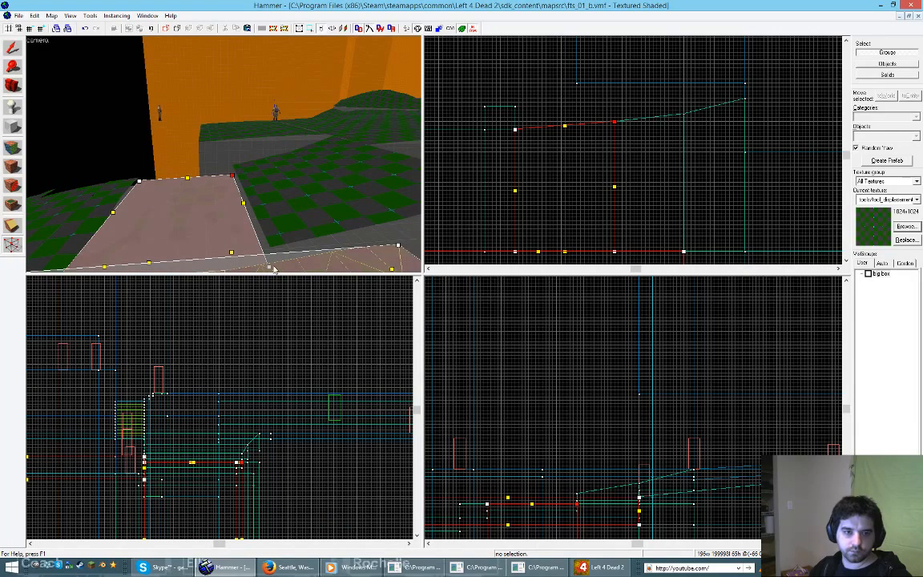
pyautogui.hotkey('ctrl', 'z')
pyautogui.click(531, 315)
pyautogui.click(223, 188)
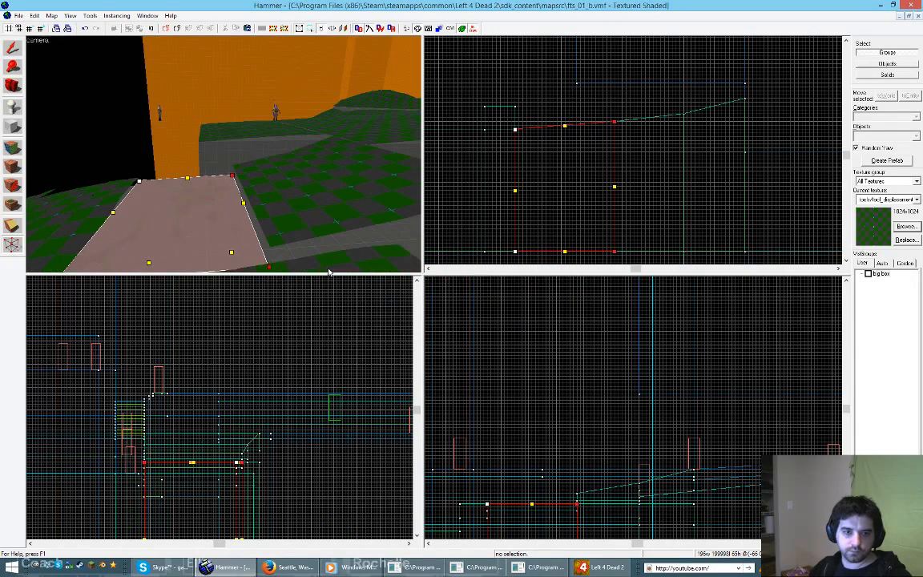
pyautogui.moveTo(301, 218); pyautogui.dragTo(300, 189)
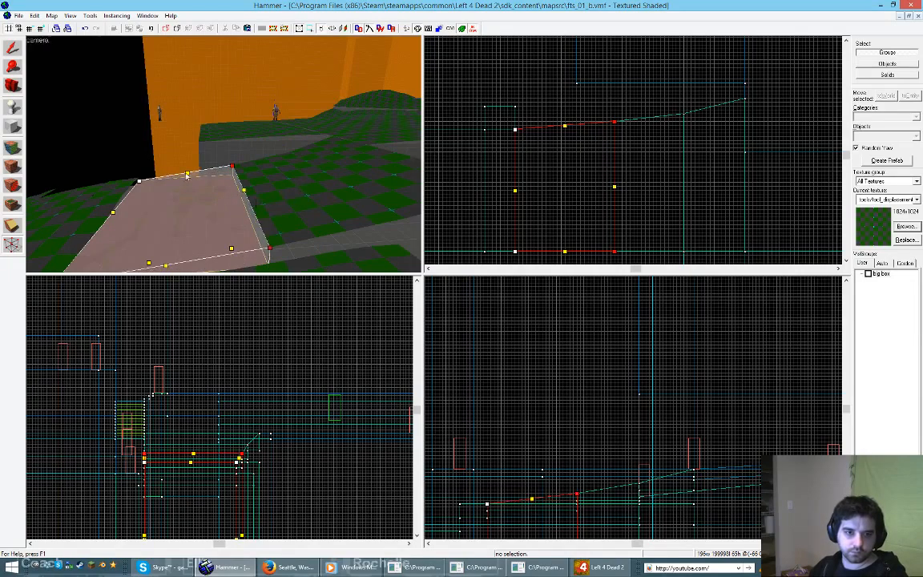
pyautogui.click(13, 49)
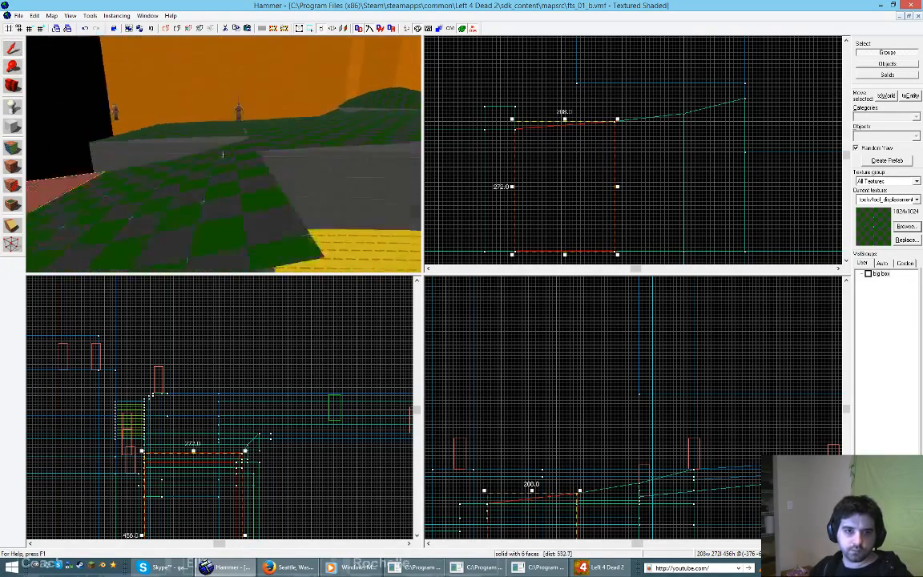
pyautogui.press('a')
pyautogui.press('w')
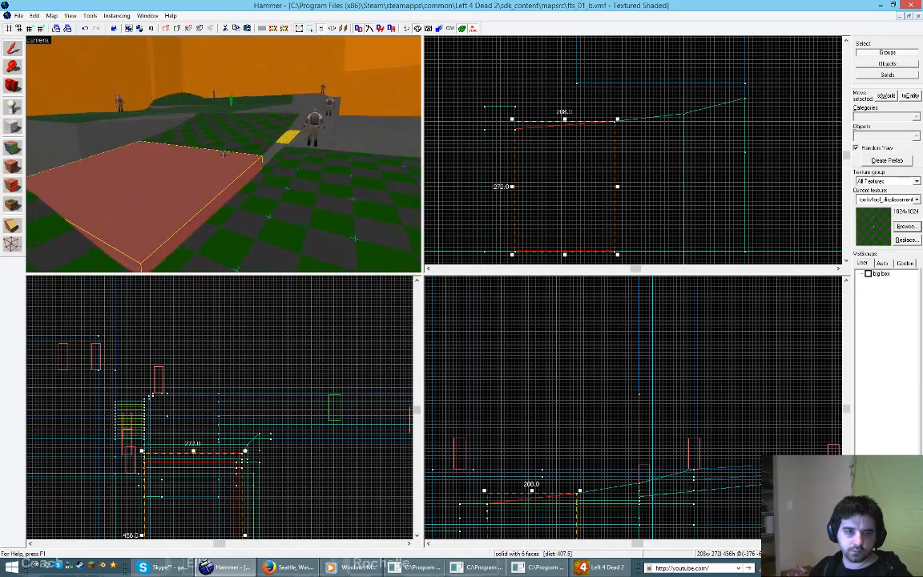
pyautogui.press('Escape')
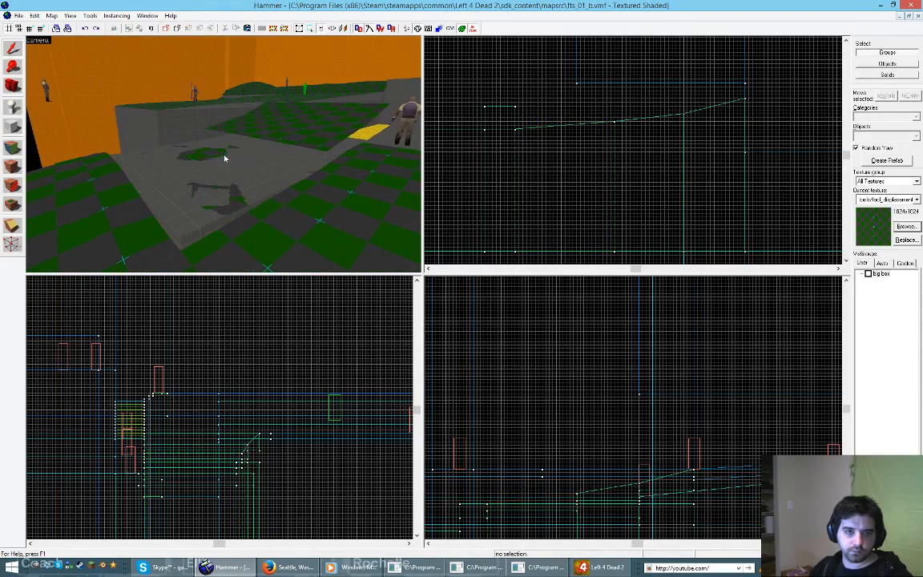
# Step: Raise the upslope edge vertices of the 208 × 272 displacement brush, making it 40 units high overall
pyautogui.click(205, 157)
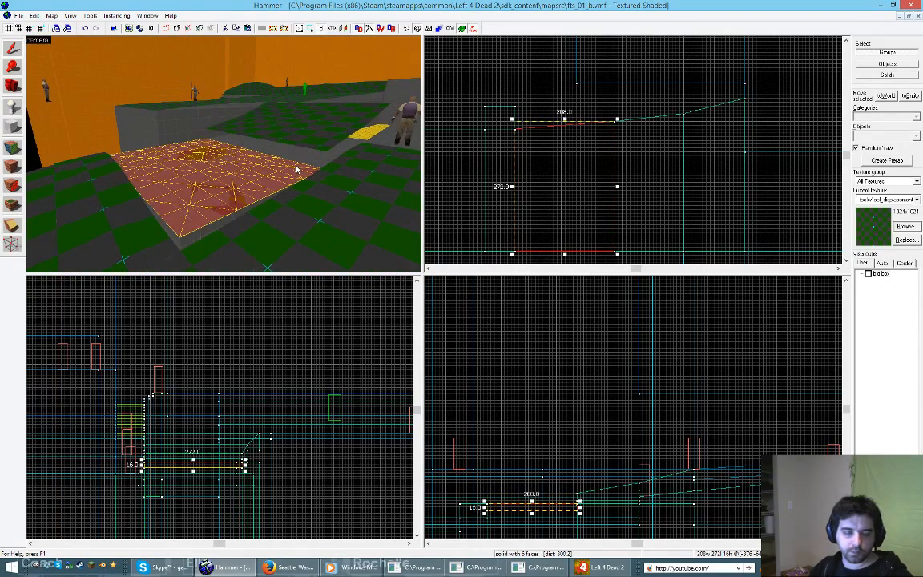
pyautogui.hotkey('shift', 'v')
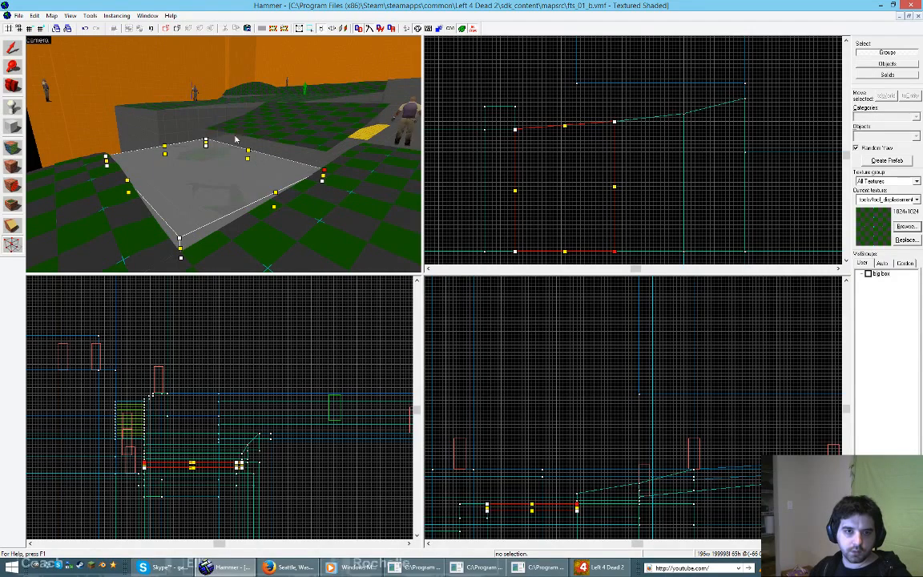
pyautogui.press('Up')
pyautogui.press('Up')
pyautogui.press('Up')
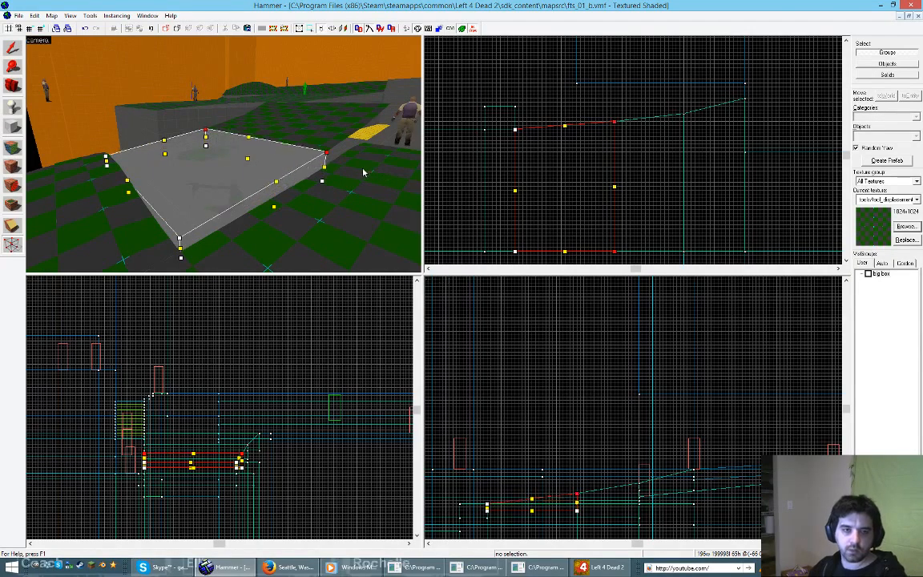
pyautogui.hotkey('shift', 'v')
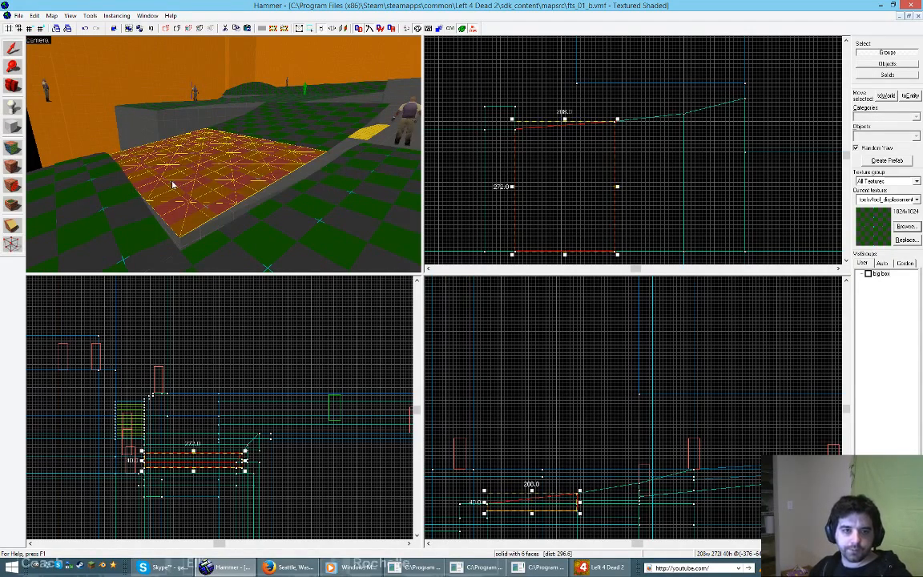
# Step: Using Paint Geometry with Spatial off, lower the near corner vertex of the 208 × 272 displacement
pyautogui.hotkey('shift', 'a')
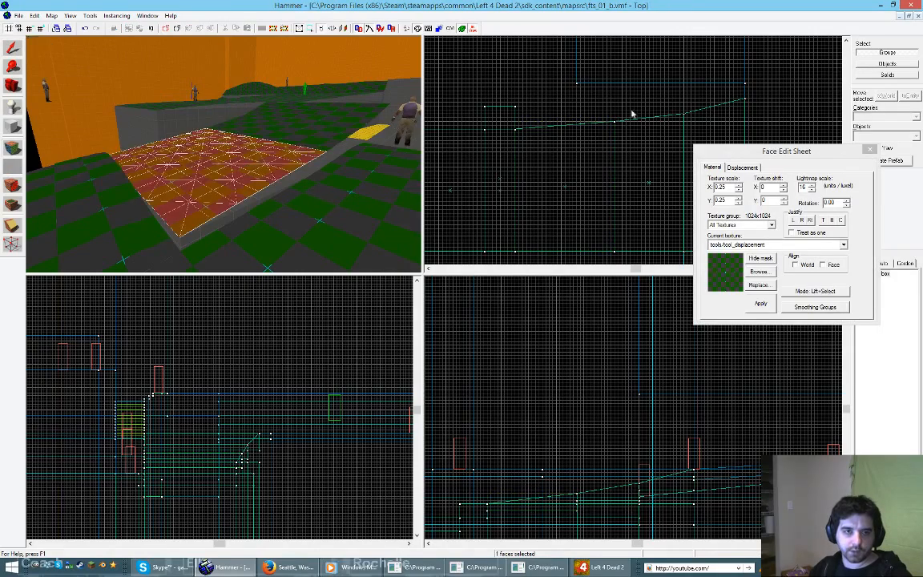
pyautogui.click(742, 167)
pyautogui.click(747, 194)
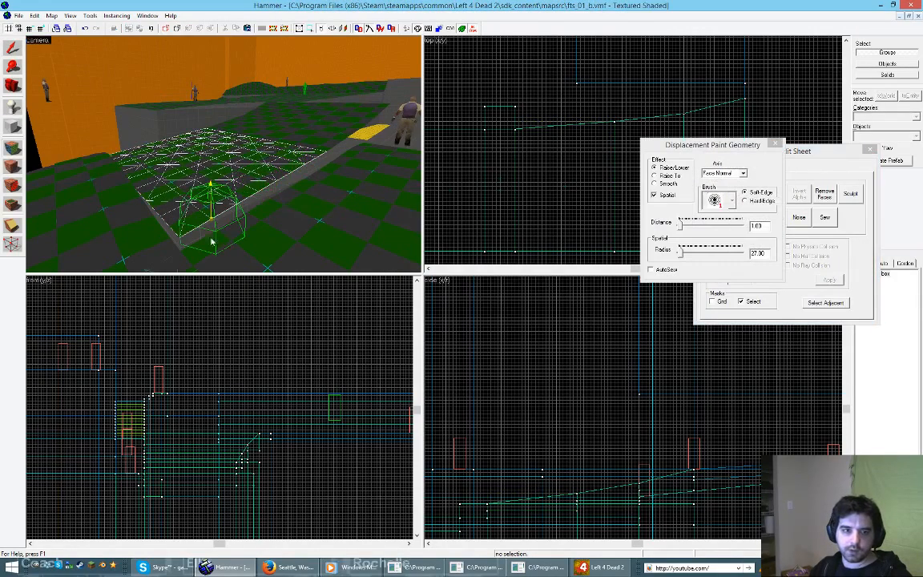
pyautogui.click(659, 197)
pyautogui.rightClick(179, 236)
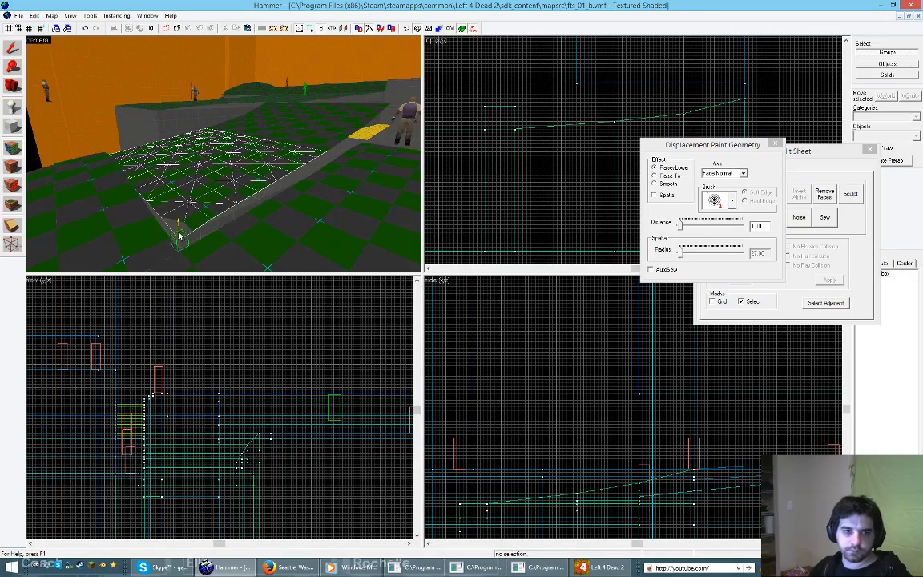
pyautogui.hotkey('shift', 's')
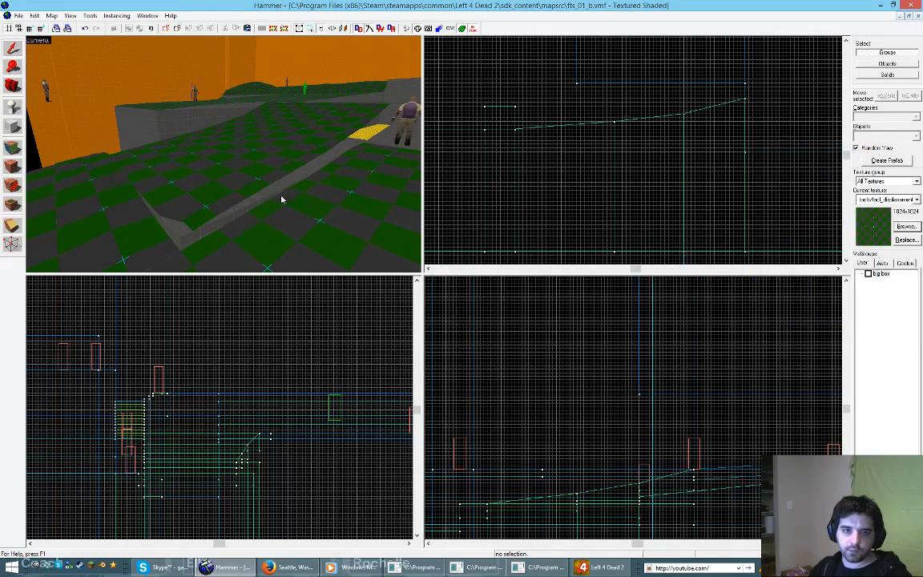
# Step: Select the three support blocks under the displacements and lower their tops to a height of 416 units
pyautogui.click(282, 198)
pyautogui.keyDown('ctrl'); pyautogui.click(357, 149); pyautogui.keyUp('ctrl')
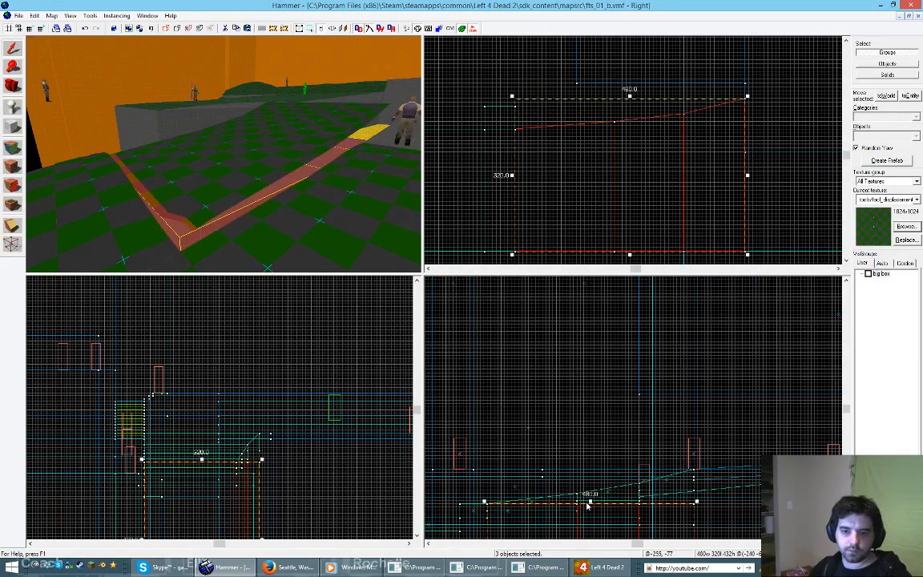
pyautogui.moveTo(590, 498); pyautogui.dragTo(589, 507)
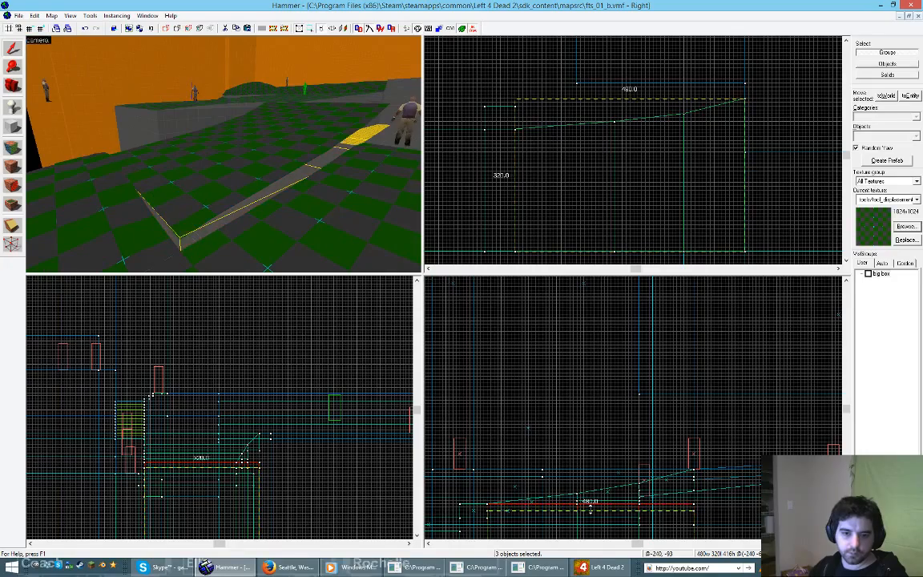
# Step: Open Paint Geometry for the 208 × 272 displacement face and turn the Spatial option off
pyautogui.hotkey('shift', 'a')
pyautogui.click(185, 181)
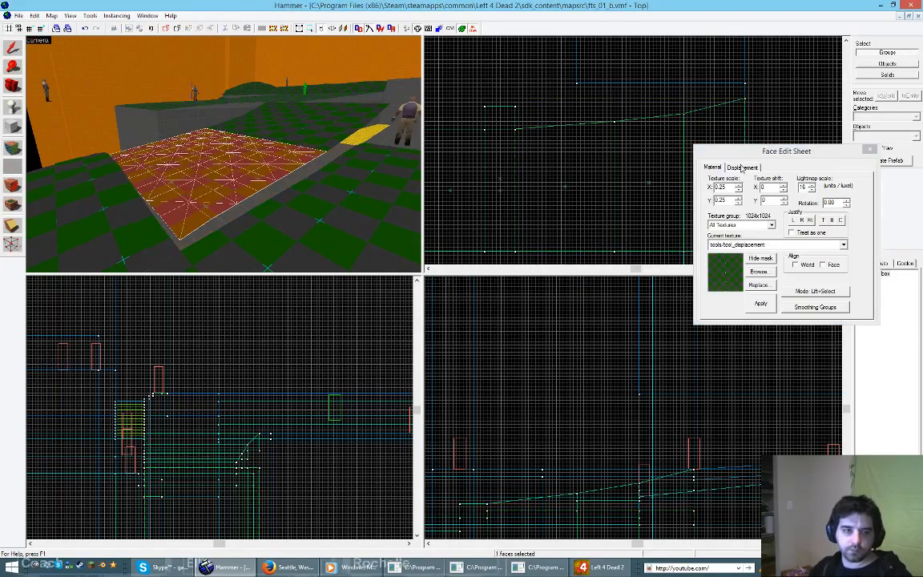
pyautogui.click(742, 166)
pyautogui.click(745, 195)
pyautogui.press('z')
pyautogui.press('w')
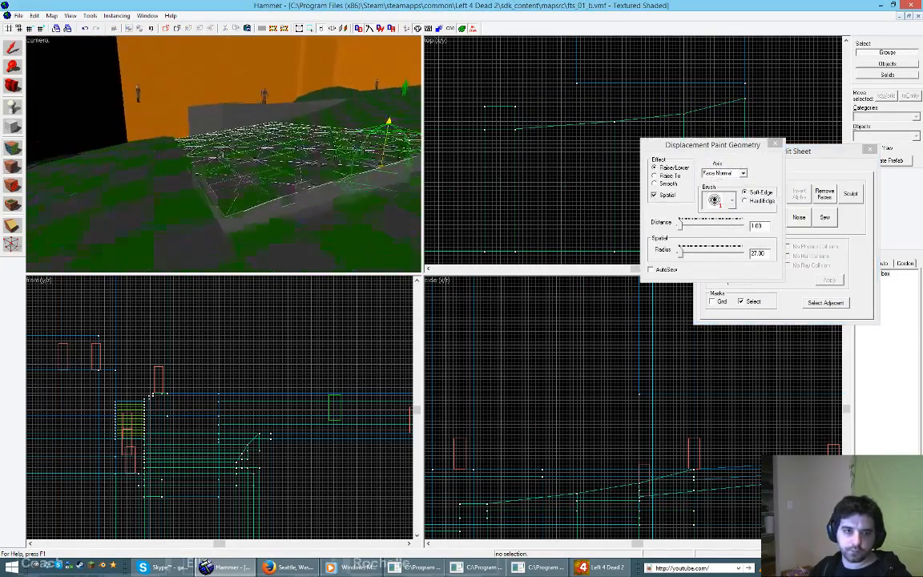
pyautogui.press('z')
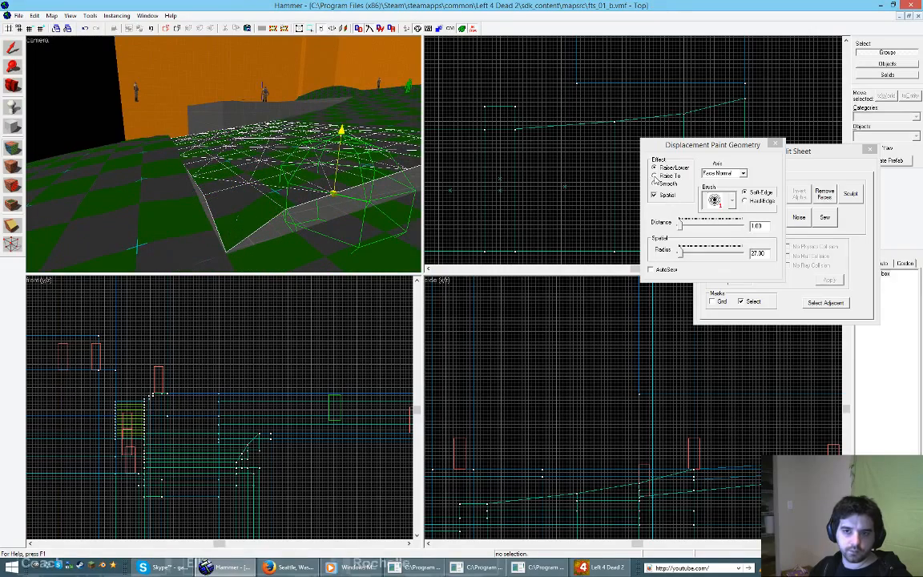
pyautogui.click(656, 196)
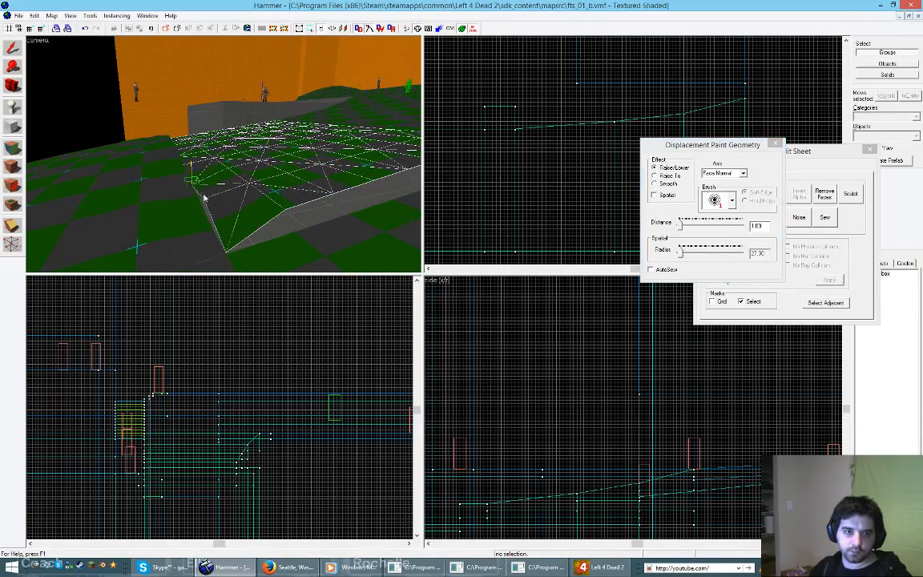
# Step: Raise the side-edge vertices of the 208 × 272 displacement to close the gap with the adjoining displacement
pyautogui.press('z')
pyautogui.press('w')
pyautogui.press('w')
pyautogui.press('z')
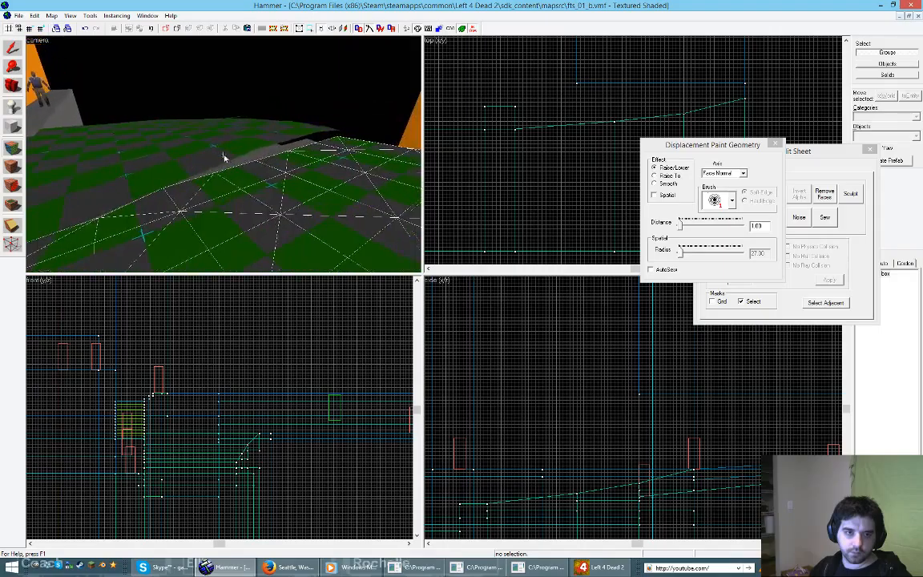
pyautogui.click(250, 163)
pyautogui.click(255, 166)
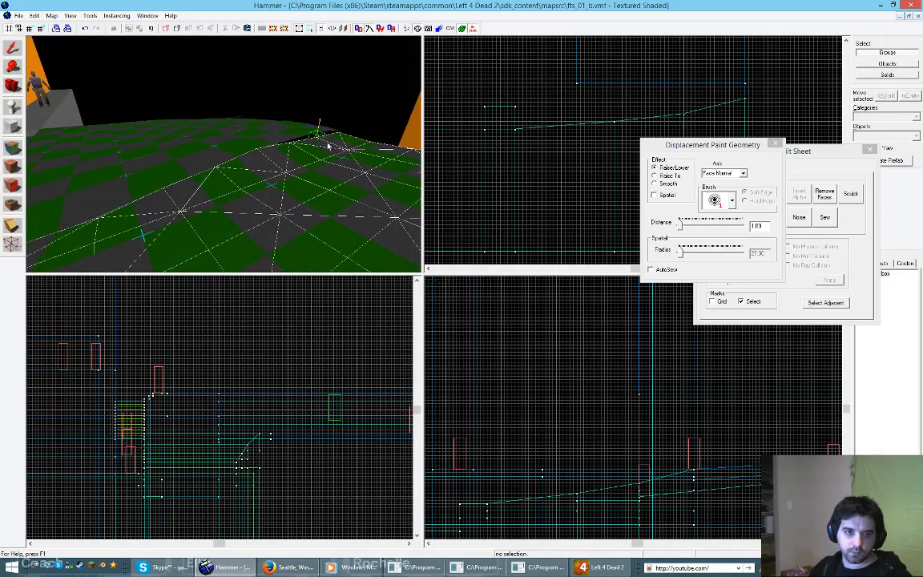
pyautogui.click(327, 144)
pyautogui.press('z')
pyautogui.press('s')
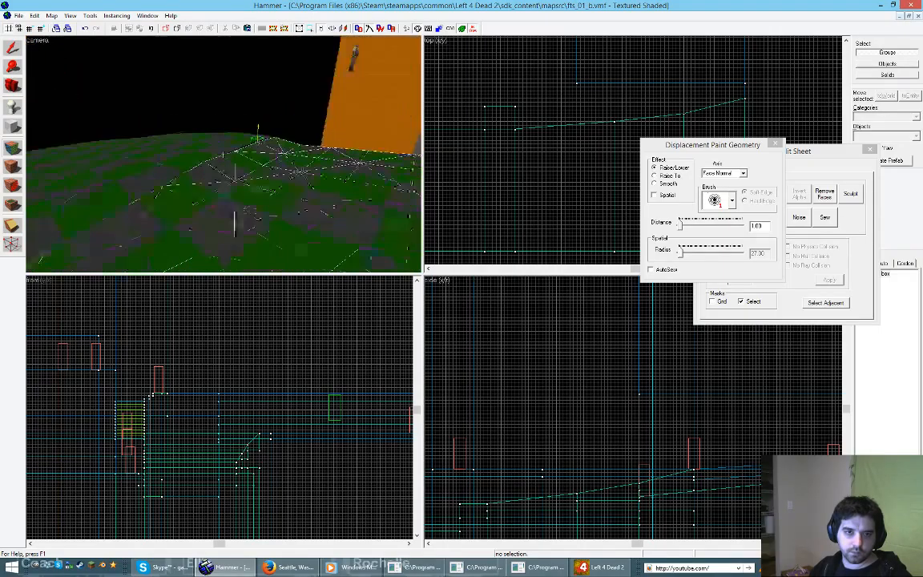
# Step: Touch up the displacement vertices along the base of the concrete block with Paint Geometry
pyautogui.press('z')
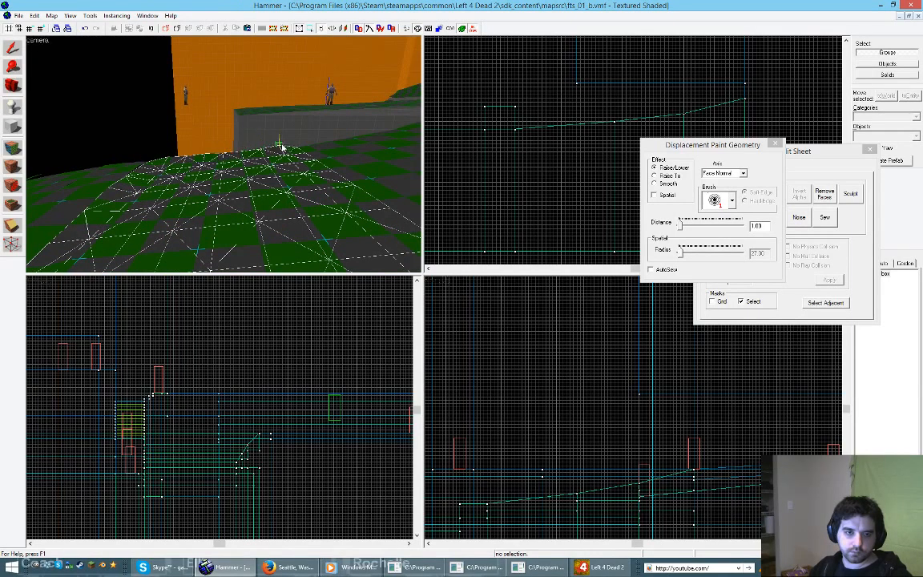
pyautogui.press('z')
pyautogui.press('z')
pyautogui.keyDown('ctrl'); pyautogui.click(256, 158); pyautogui.keyUp('ctrl')
pyautogui.keyDown('ctrl'); pyautogui.click(309, 108); pyautogui.keyUp('ctrl')
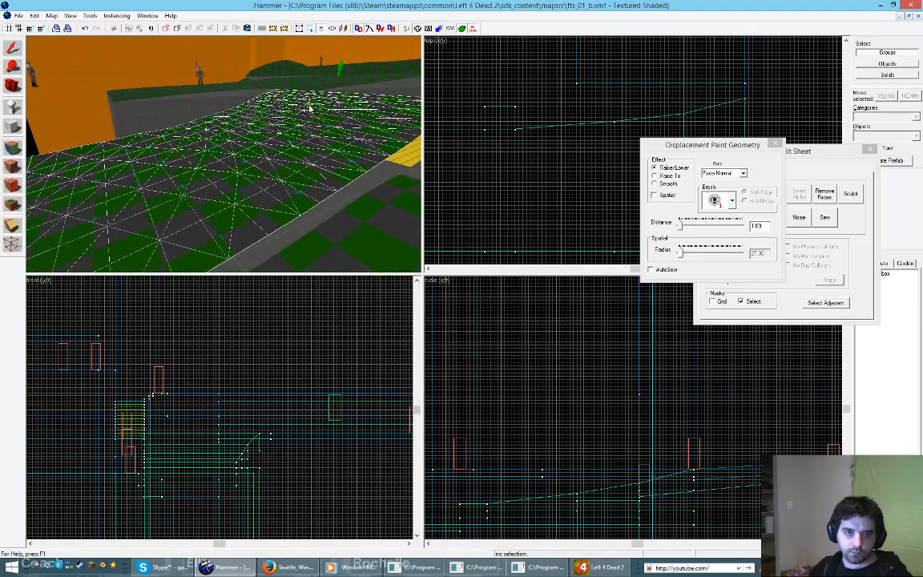
pyautogui.press('z')
pyautogui.press('z')
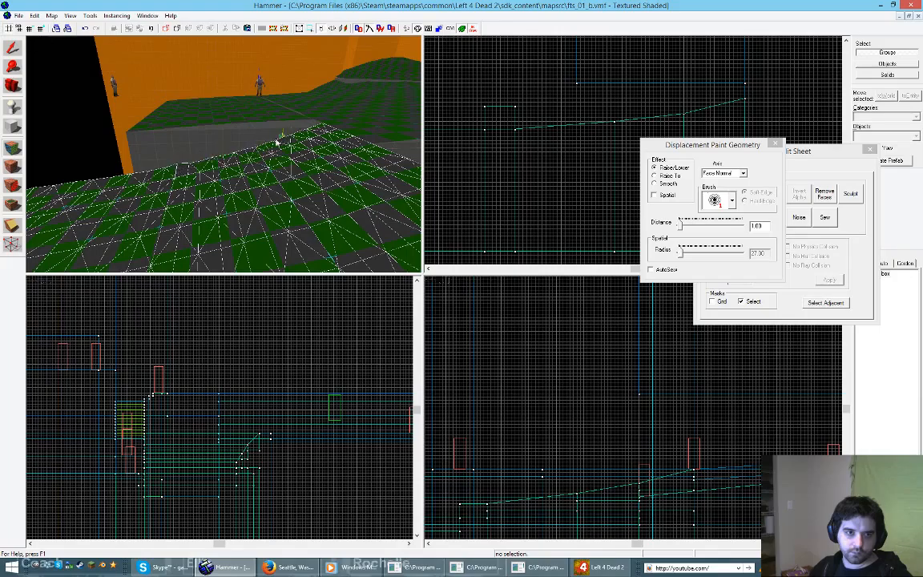
pyautogui.press('s')
pyautogui.press('a')
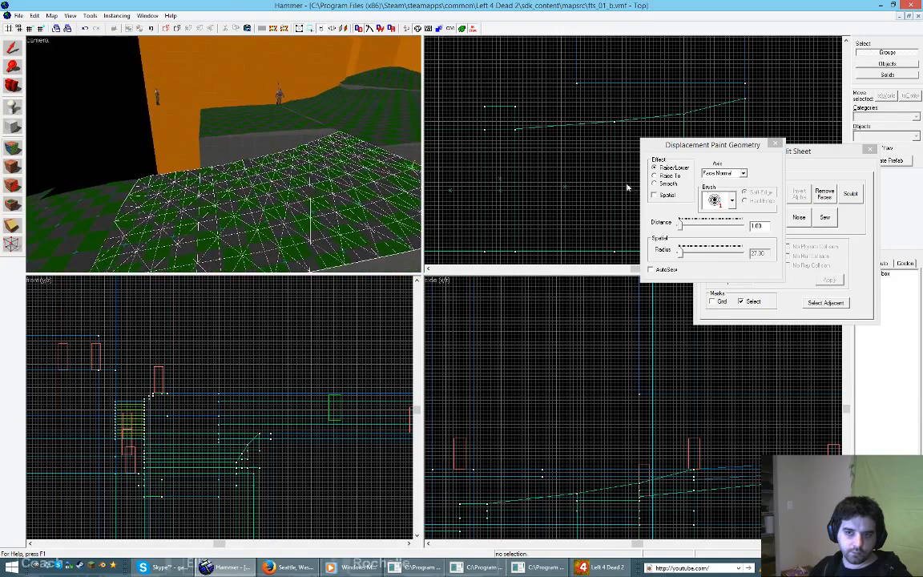
# Step: Close Paint Geometry and apply displacement Noise to the selected faces
pyautogui.click(774, 146)
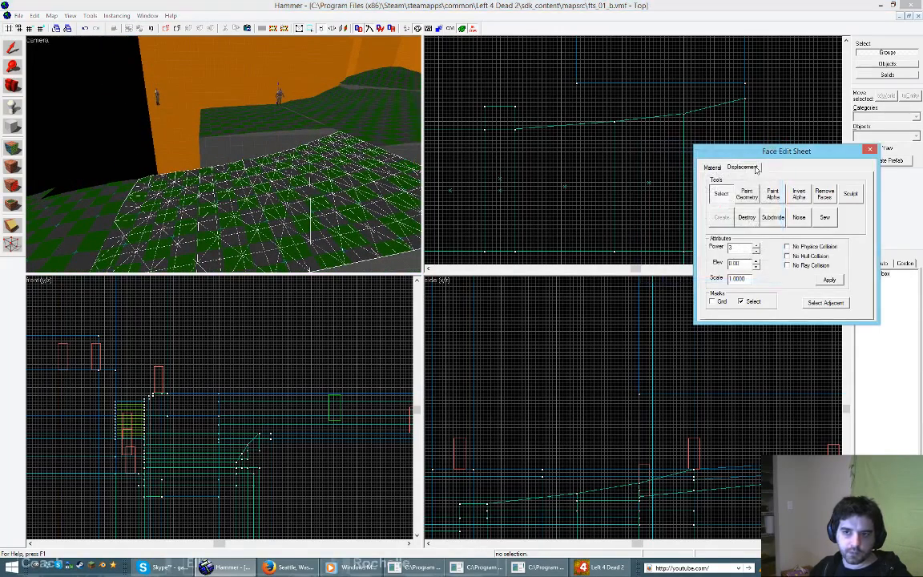
pyautogui.click(798, 217)
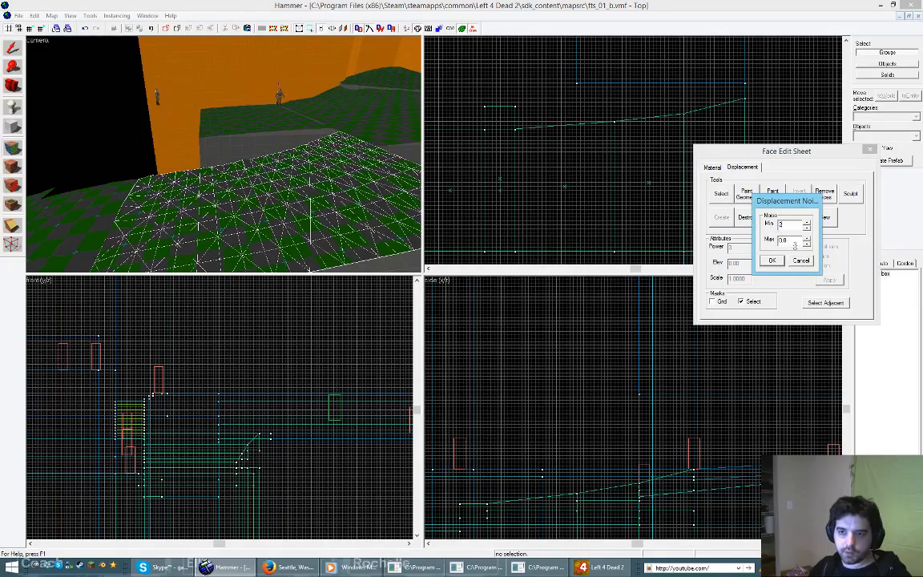
pyautogui.click(772, 261)
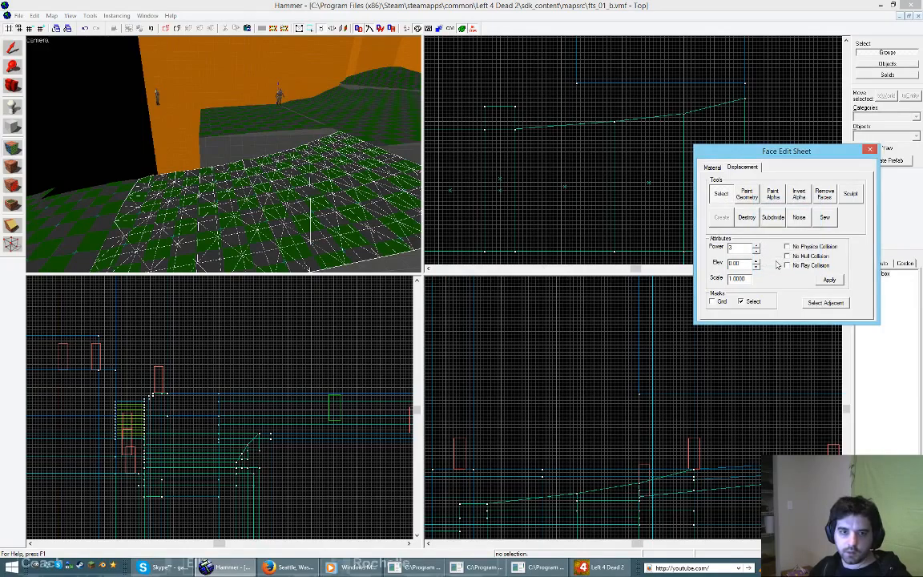
pyautogui.press('w')
pyautogui.press('s')
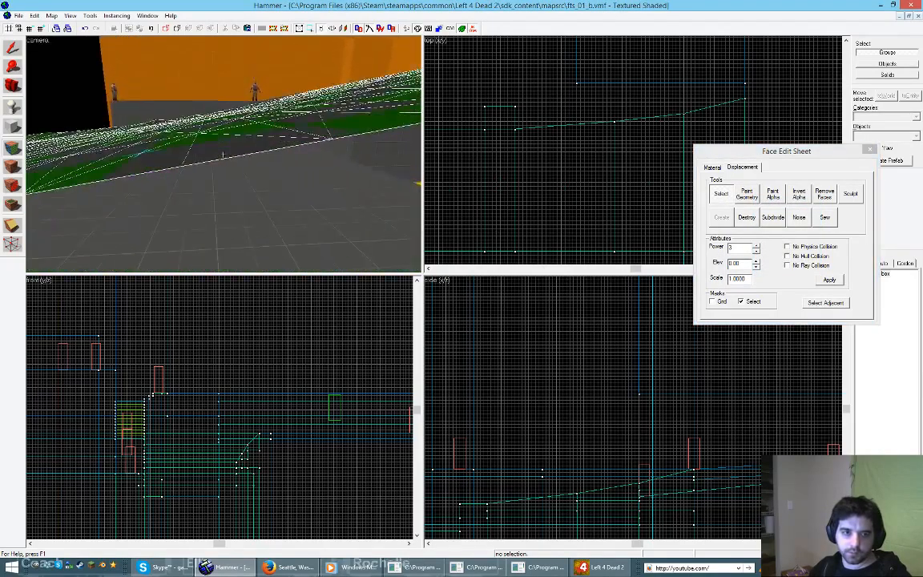
pyautogui.press('w')
pyautogui.press('w')
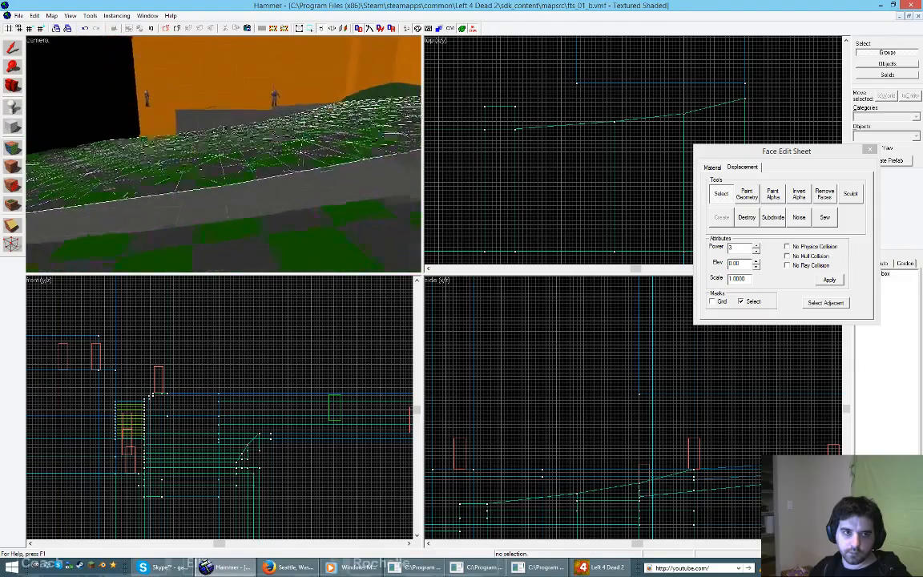
pyautogui.press('s')
# Step: Reopen Paint Geometry with Spatial off and adjust the displacement vertices beside the concrete block
pyautogui.click(745, 193)
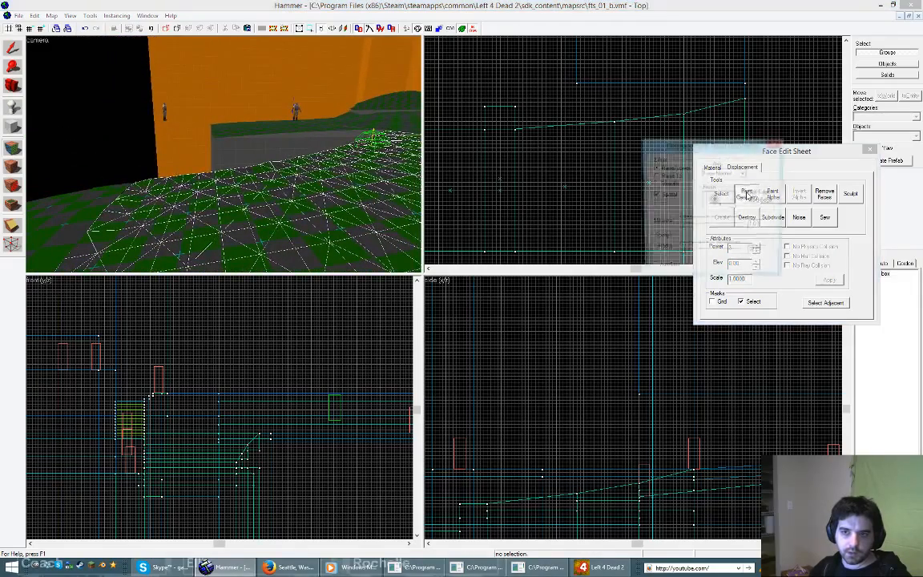
pyautogui.click(654, 196)
pyautogui.press('z')
pyautogui.press('w')
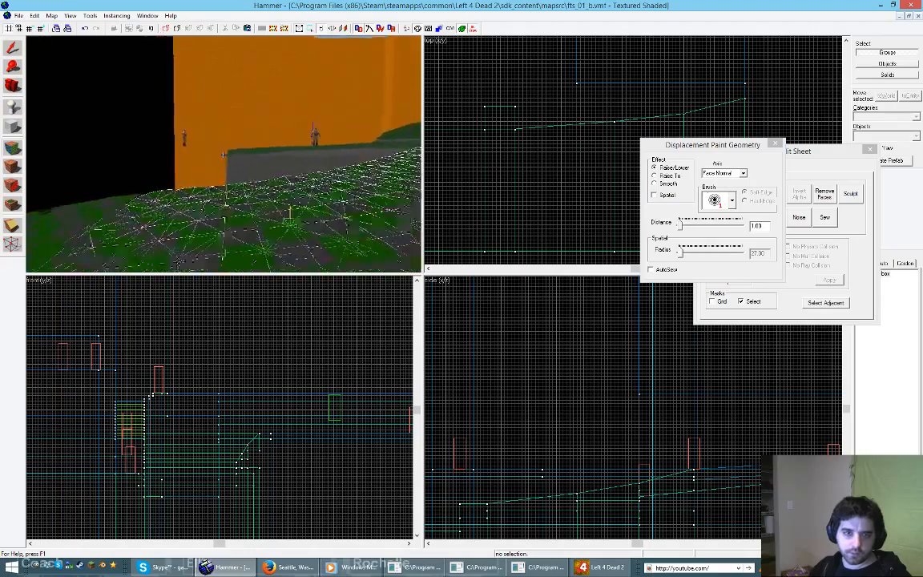
pyautogui.press('z')
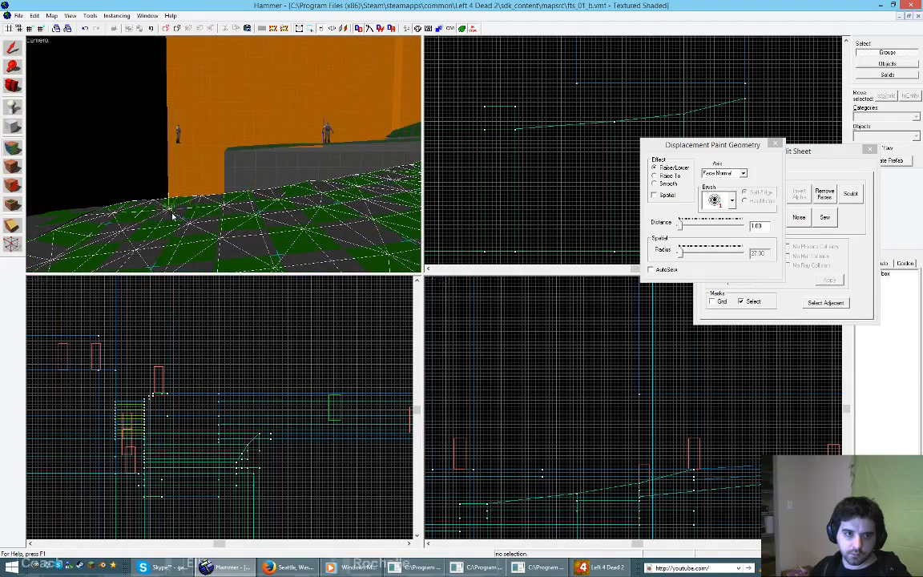
pyautogui.press('z')
pyautogui.press('d')
pyautogui.press('d')
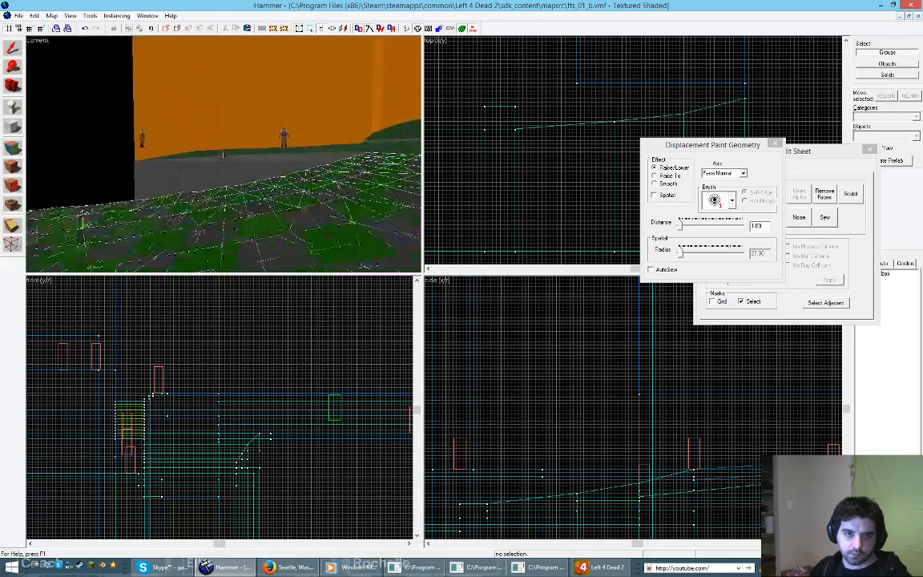
pyautogui.press('z')
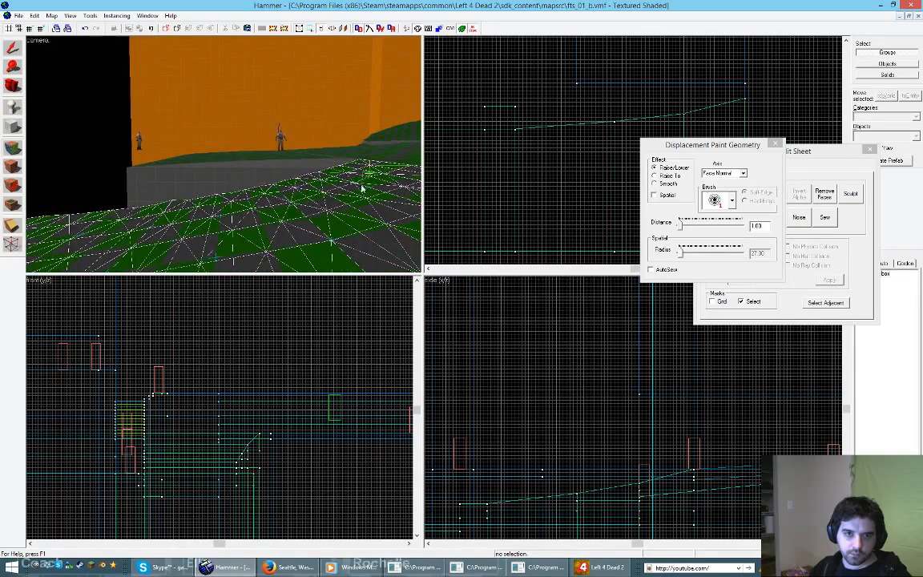
pyautogui.press('z')
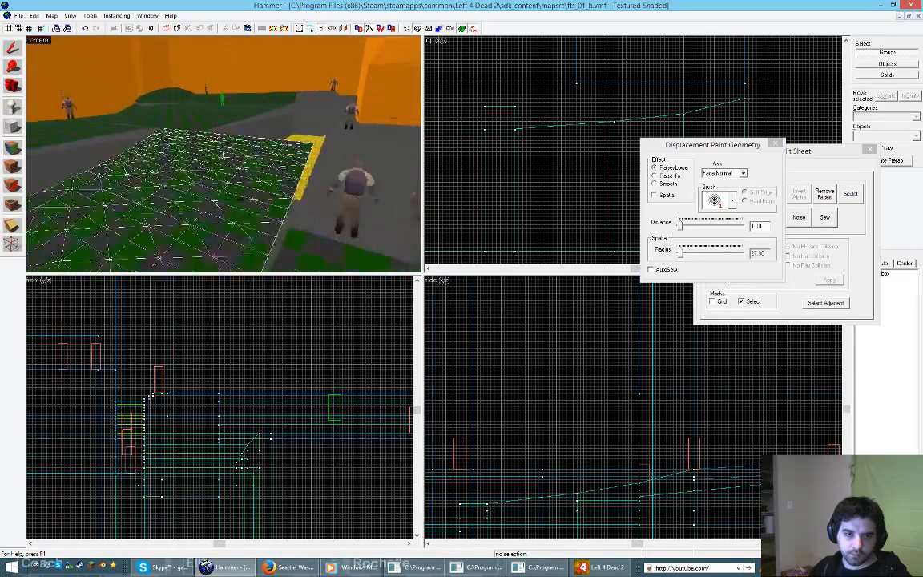
pyautogui.press('z')
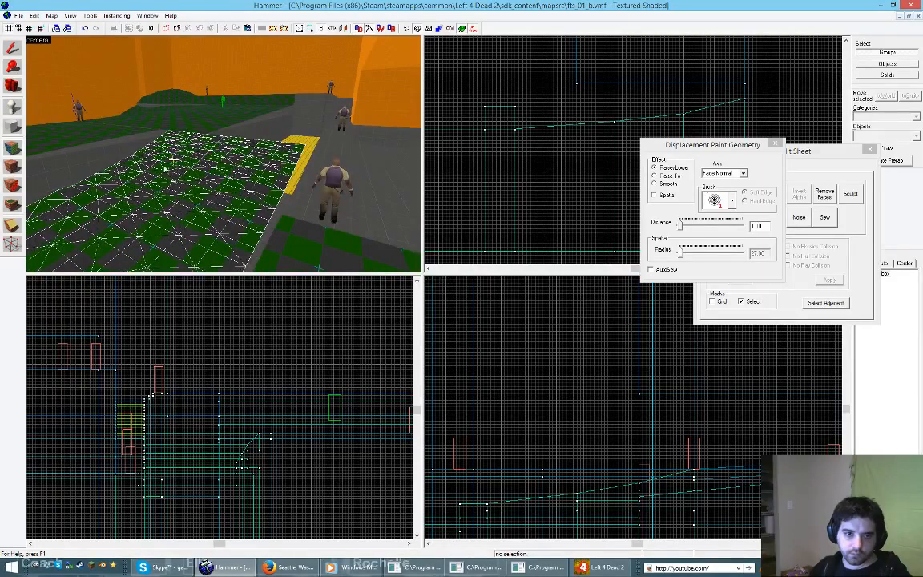
# Step: Lower the vertices next to the displacement's near corner toward the adjoining checkered ground
pyautogui.press('z')
pyautogui.press('w')
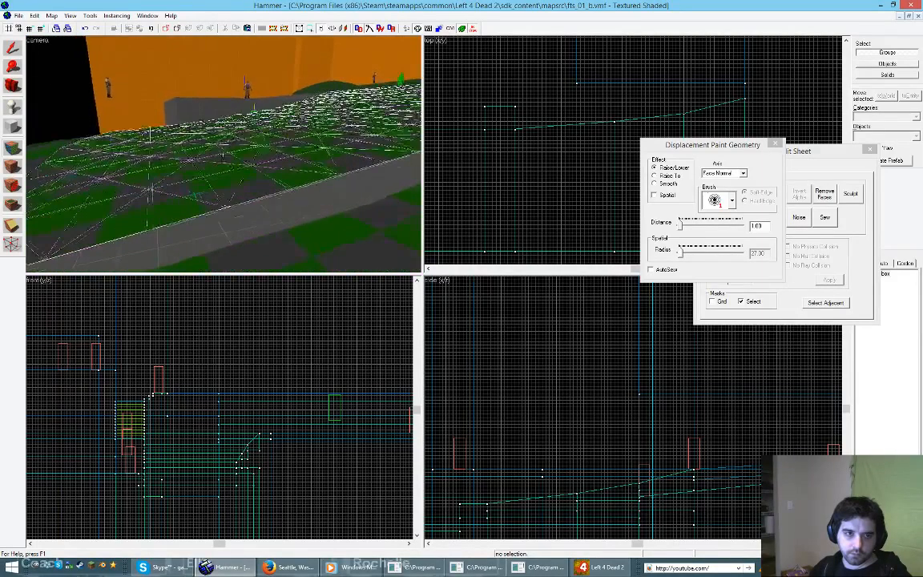
pyautogui.press('z')
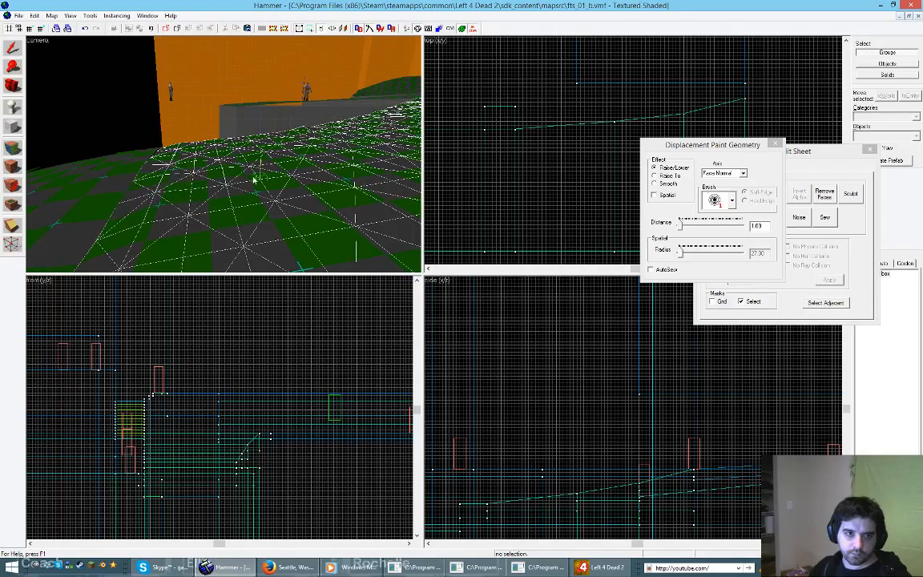
pyautogui.press('z')
pyautogui.press('s')
pyautogui.press('z')
pyautogui.press('z')
pyautogui.press('z')
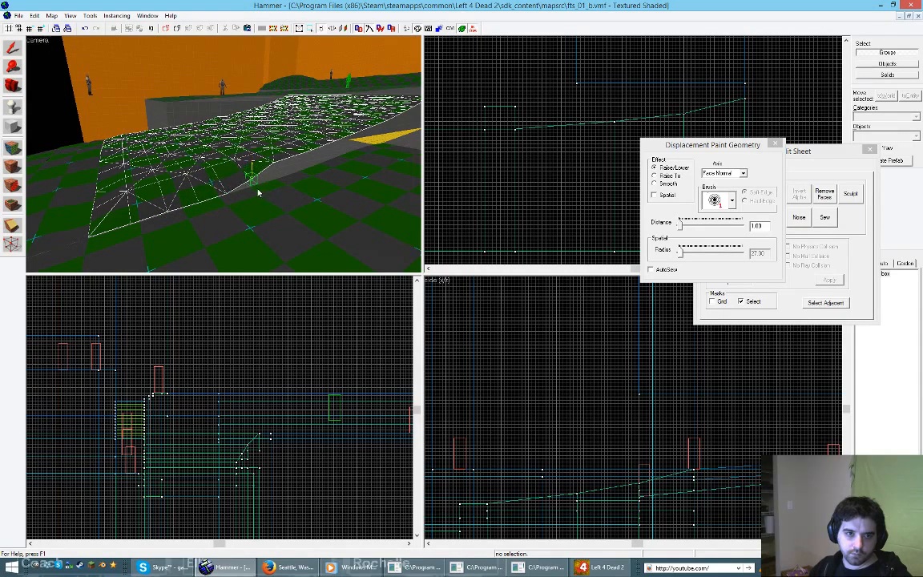
# Step: Lower the successive vertices along the displacement's side edge to the checkered ground, working from the near corner toward the yellow stairs
pyautogui.moveTo(284, 176)
pyautogui.mouseDown(button='right')
pyautogui.moveTo(275, 186)
pyautogui.moveTo(301, 176)
pyautogui.mouseUp(button='right')
pyautogui.press('z')
pyautogui.press('w')
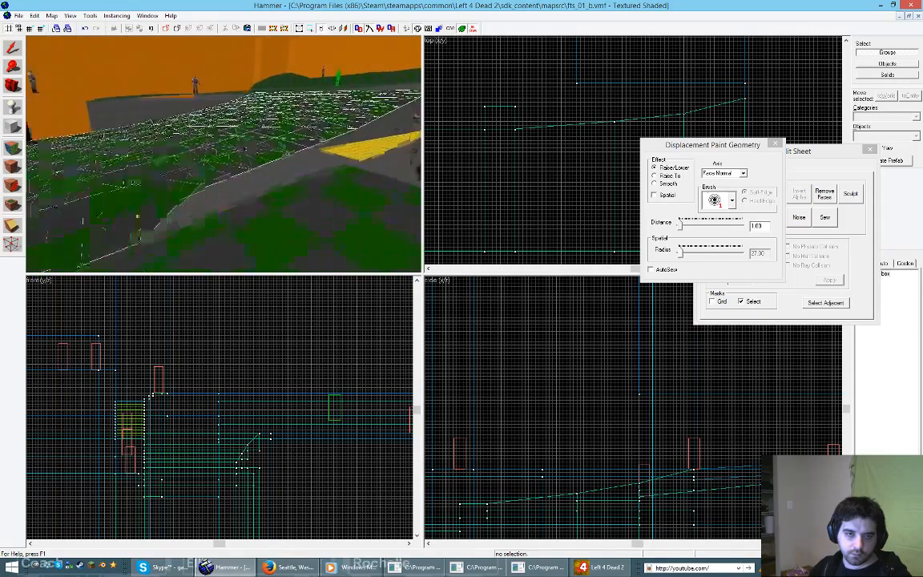
pyautogui.press('z')
pyautogui.moveTo(180, 181); pyautogui.dragTo(172, 201, button='right')
pyautogui.rightClick(113, 214)
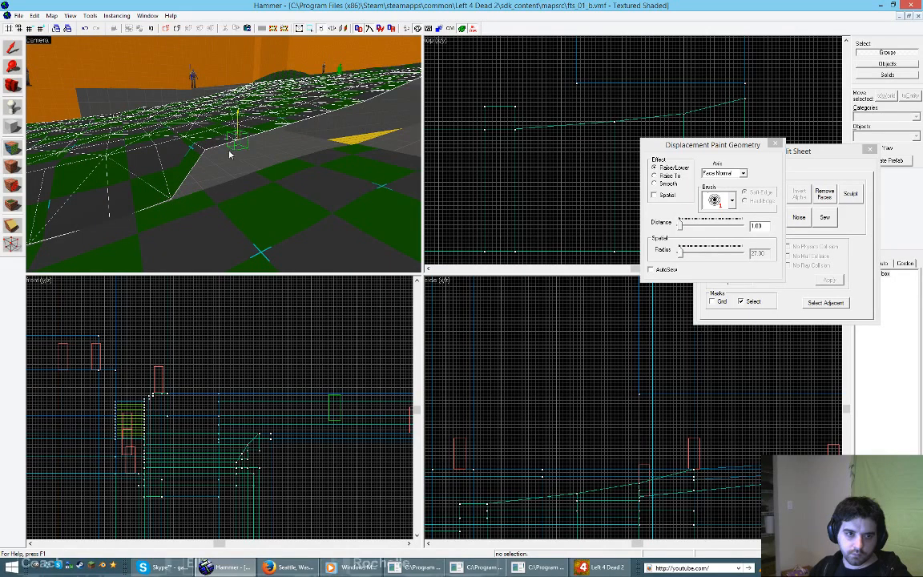
pyautogui.moveTo(230, 154)
pyautogui.mouseDown(button='right')
pyautogui.moveTo(205, 190)
pyautogui.moveTo(241, 148)
pyautogui.moveTo(250, 177)
pyautogui.moveTo(260, 140)
pyautogui.moveTo(277, 167)
pyautogui.mouseUp(button='right')
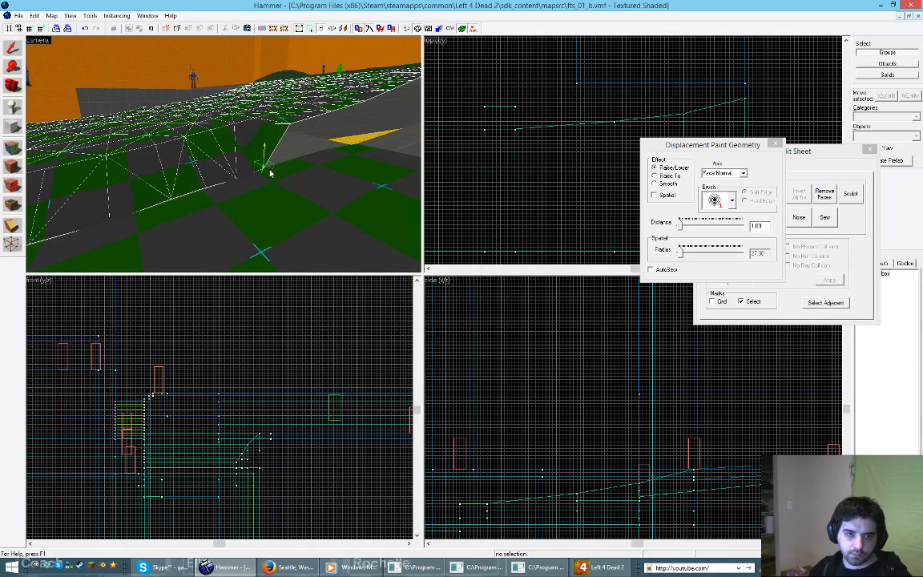
pyautogui.moveTo(298, 130)
pyautogui.mouseDown(button='right')
pyautogui.moveTo(299, 161)
pyautogui.moveTo(315, 159)
pyautogui.mouseUp(button='right')
pyautogui.moveTo(333, 118)
pyautogui.mouseDown(button='right')
pyautogui.moveTo(336, 151)
pyautogui.moveTo(331, 143)
pyautogui.mouseUp(button='right')
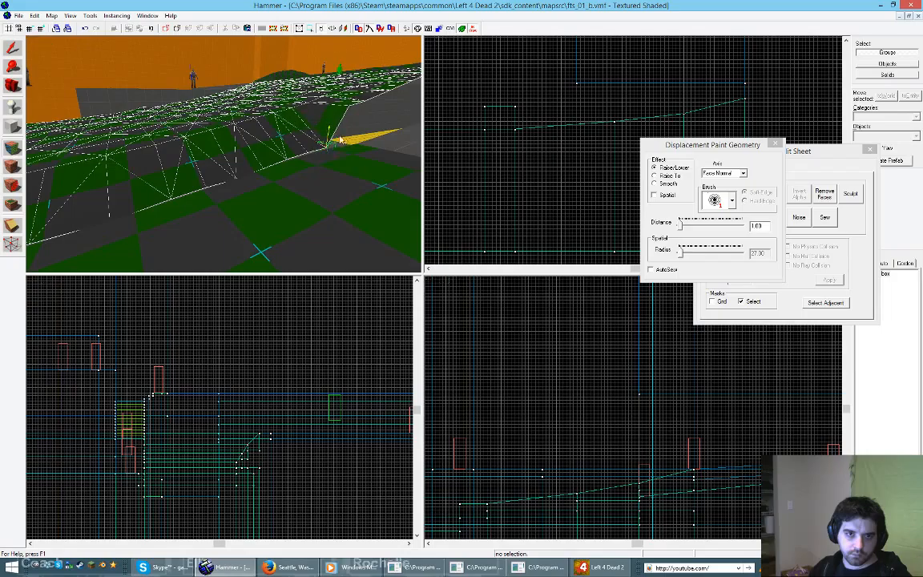
# Step: Adjust the lowered side-edge vertex beside the yellow stairs to even out the displacement's edge
pyautogui.press('z')
pyautogui.press('s')
pyautogui.press('w')
pyautogui.press('z')
pyautogui.press('z')
pyautogui.press('s')
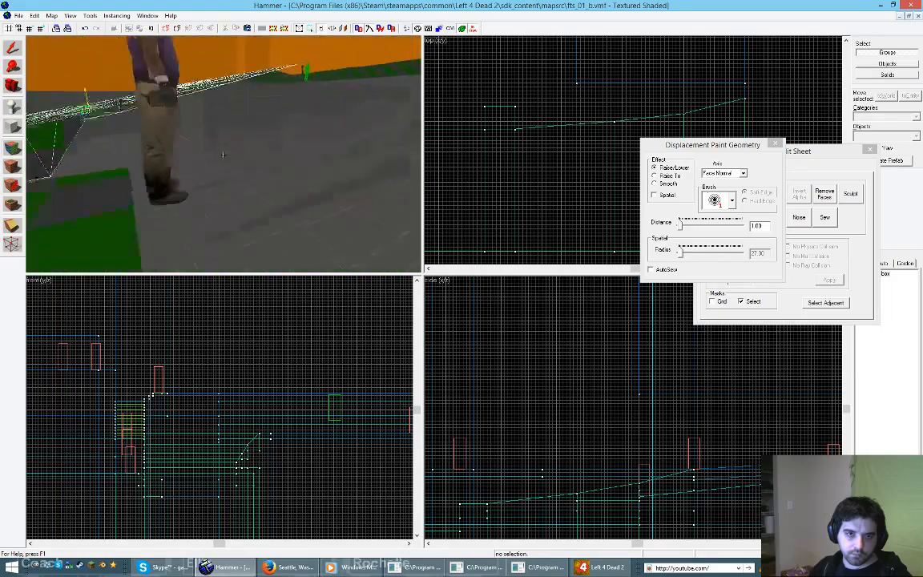
pyautogui.press('z')
pyautogui.press('z')
pyautogui.press('s')
pyautogui.press('w')
pyautogui.press('a')
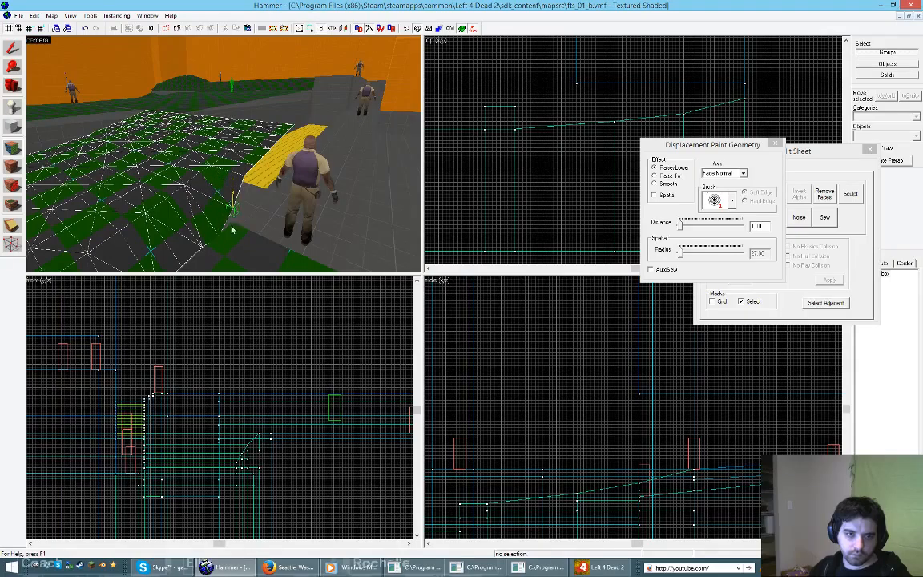
pyautogui.moveTo(235, 211); pyautogui.dragTo(218, 233)
pyautogui.press('z')
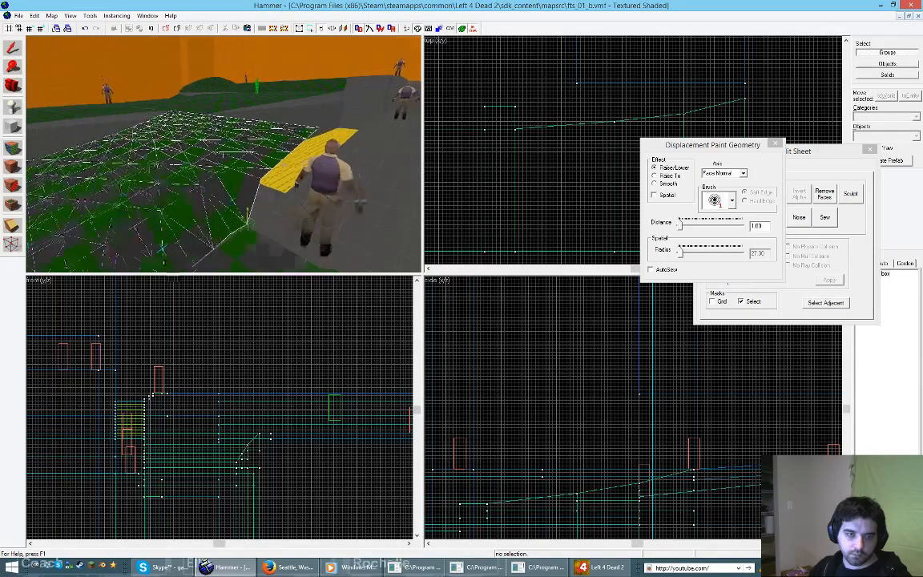
# Step: Inspect the displacement's reshaped side edge near the yellow stairs from several angles
pyautogui.press('w')
pyautogui.press('d')
pyautogui.press('z')
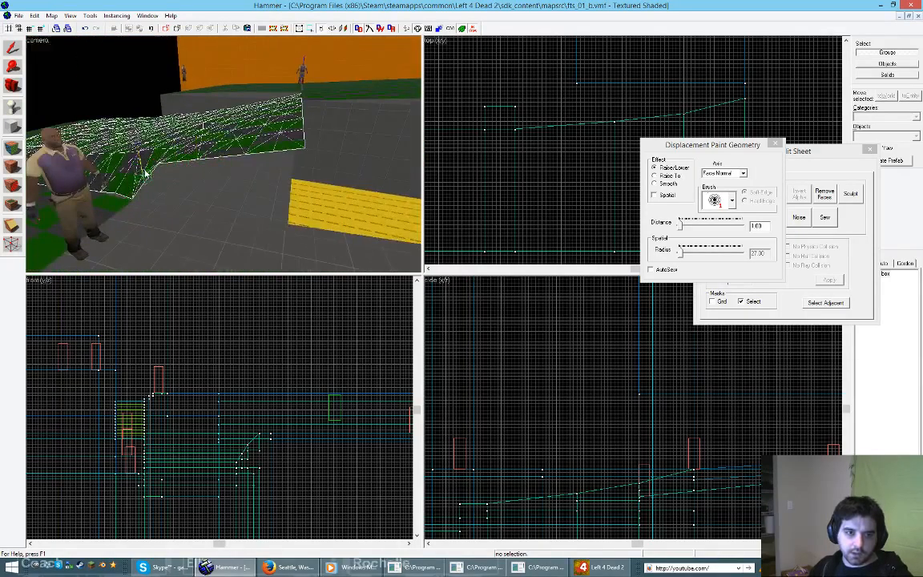
pyautogui.press('z')
pyautogui.press('w')
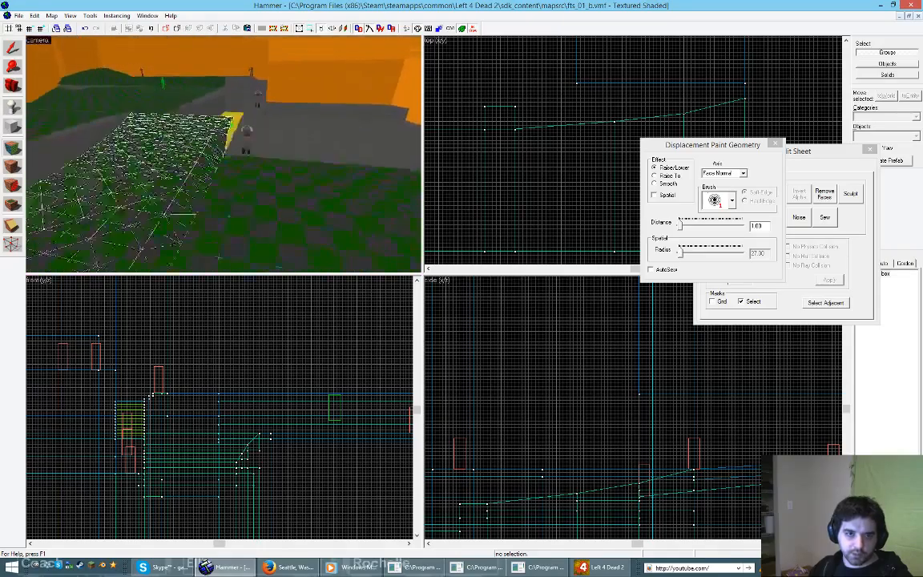
pyautogui.press('s')
pyautogui.press('w')
pyautogui.press('z')
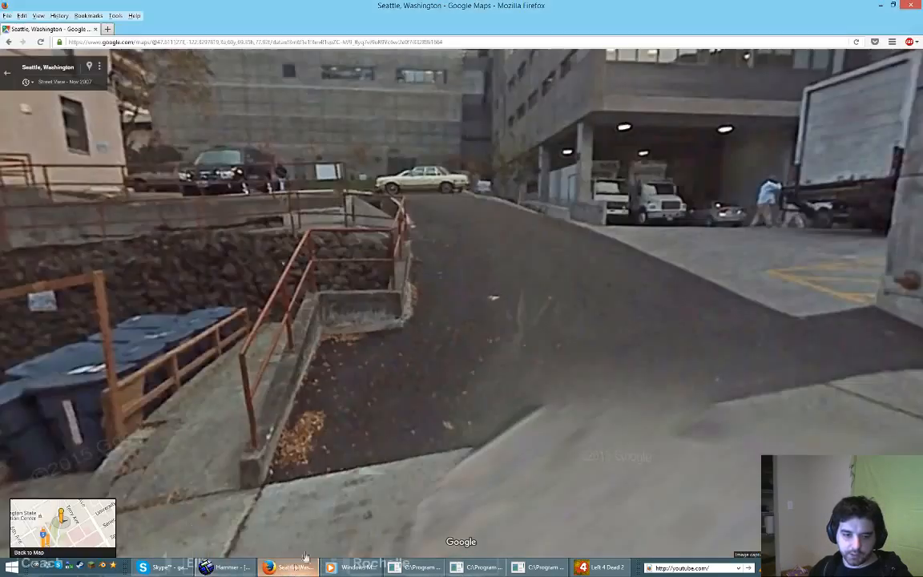
# Step: Switch to the Seattle Street View page in Firefox and move up the driveway to examine the real slope and its curb
pyautogui.click(288, 567)
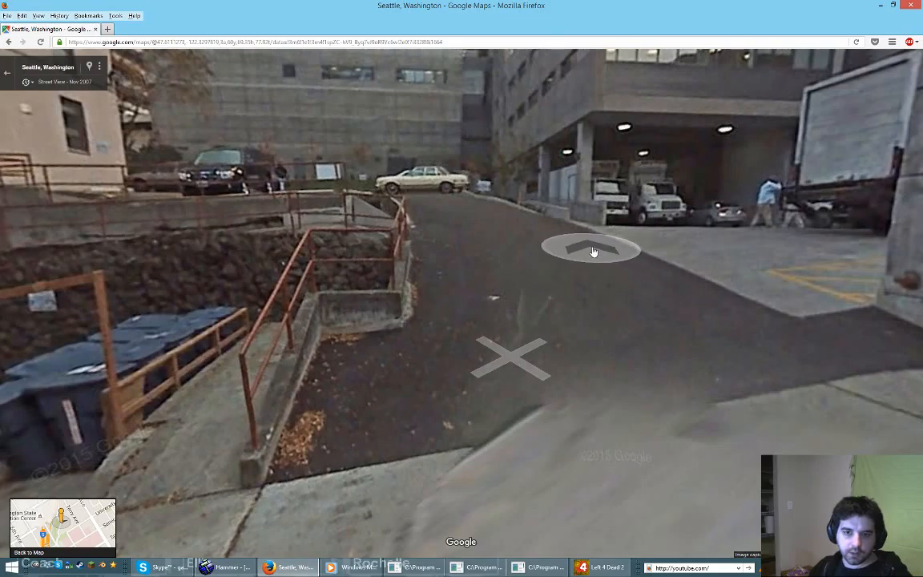
pyautogui.click(580, 290)
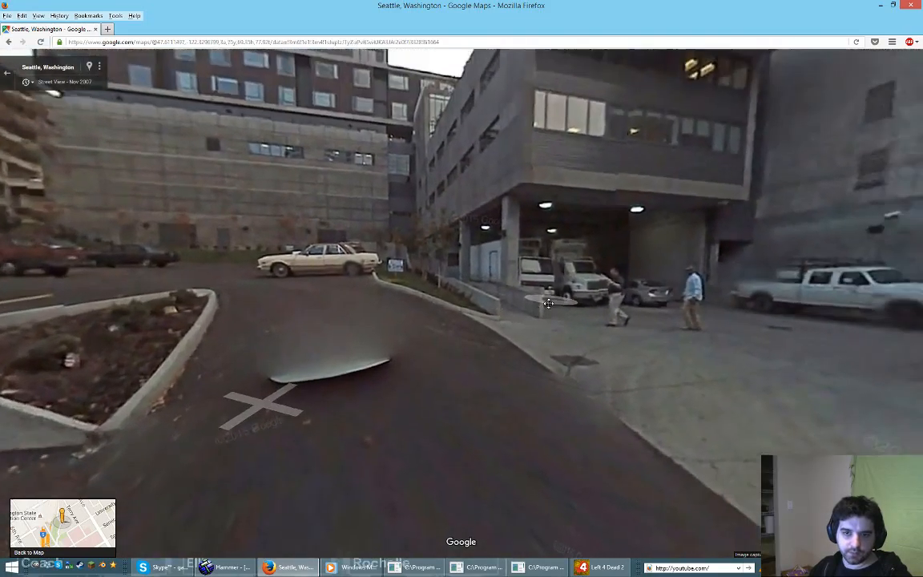
pyautogui.moveTo(548, 304); pyautogui.dragTo(608, 258)
pyautogui.click(607, 258)
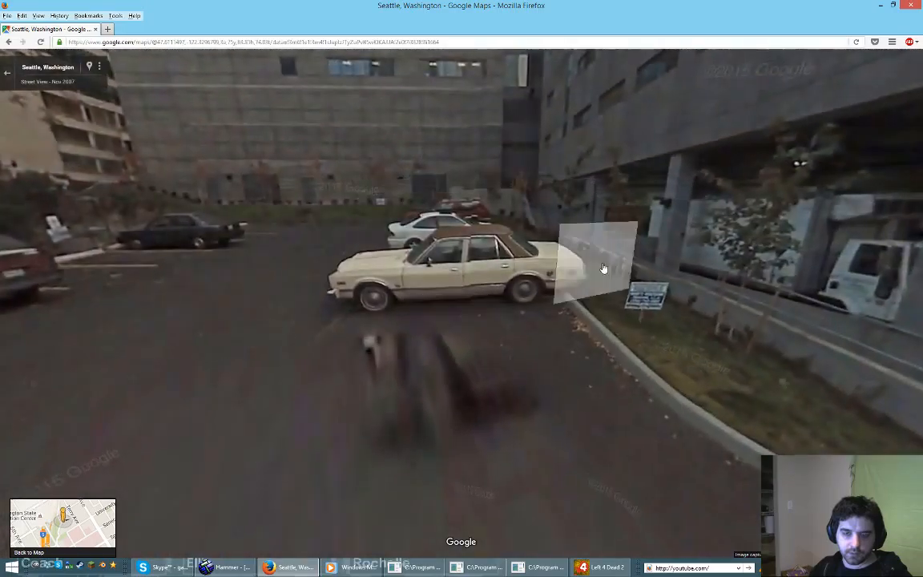
# Step: Examine the real driveway's slope, planter curb and loading-area edge in Street View from two neighbouring positions
pyautogui.click(671, 353)
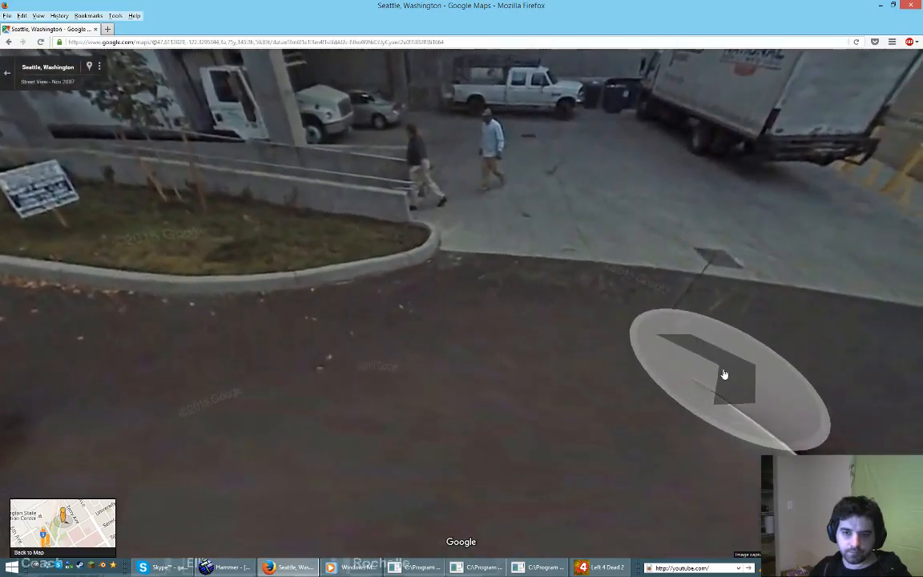
pyautogui.click(725, 373)
pyautogui.moveTo(265, 278); pyautogui.dragTo(673, 420)
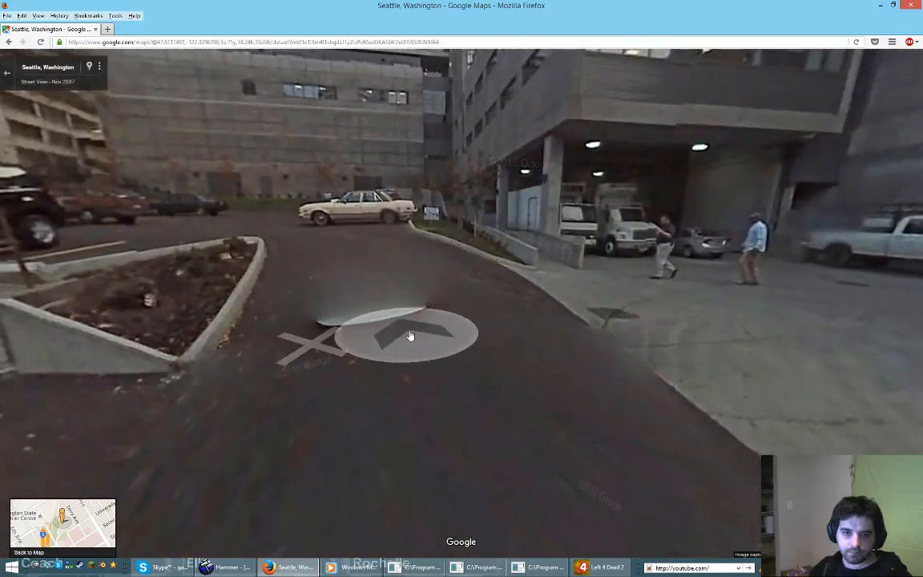
pyautogui.click(423, 338)
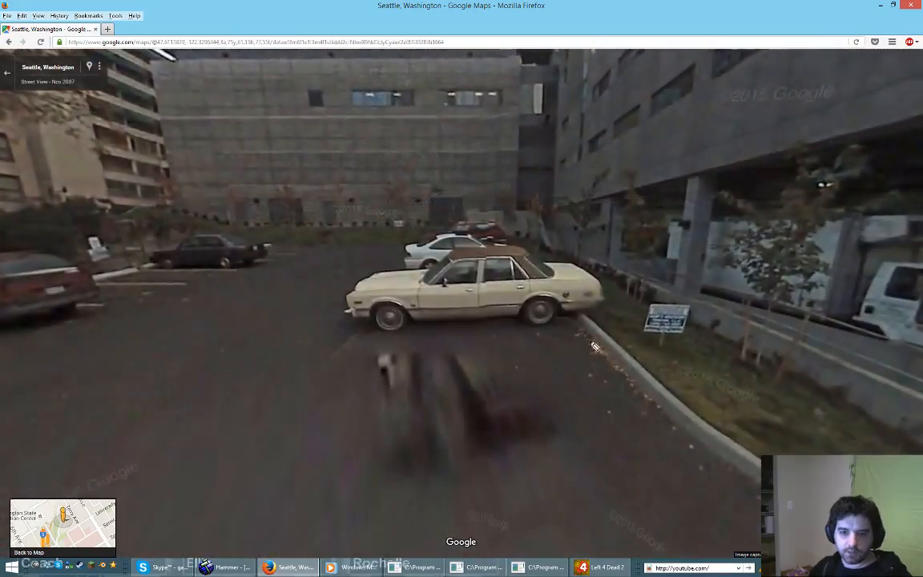
pyautogui.click(700, 381)
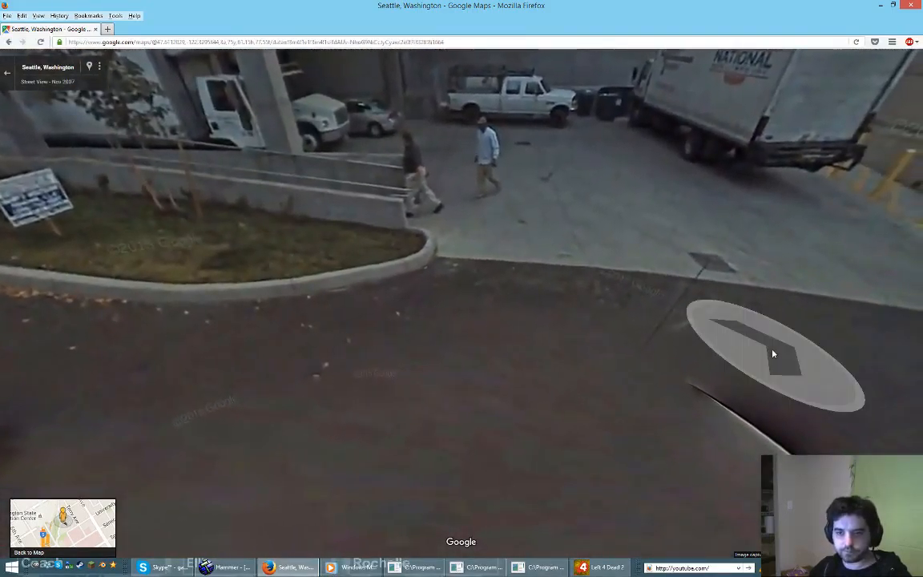
pyautogui.click(774, 355)
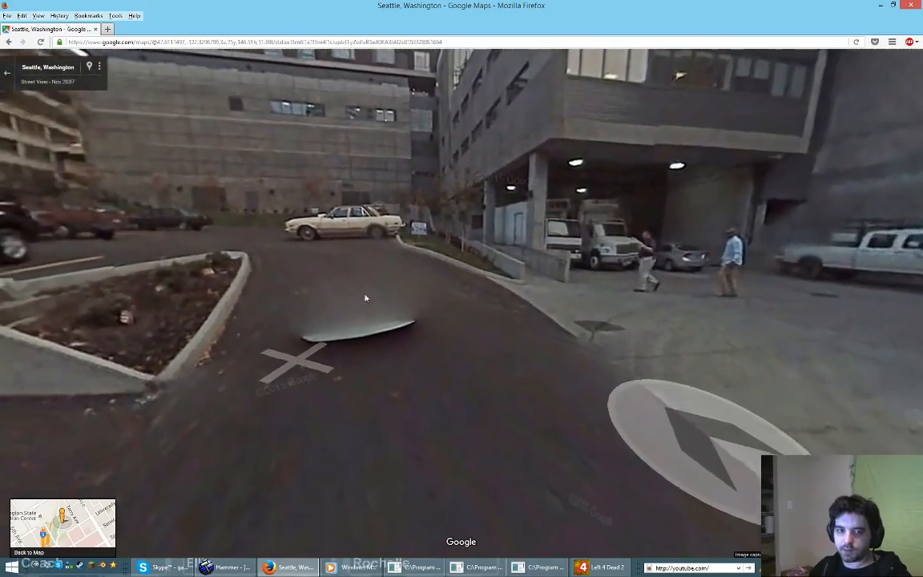
pyautogui.click(438, 307)
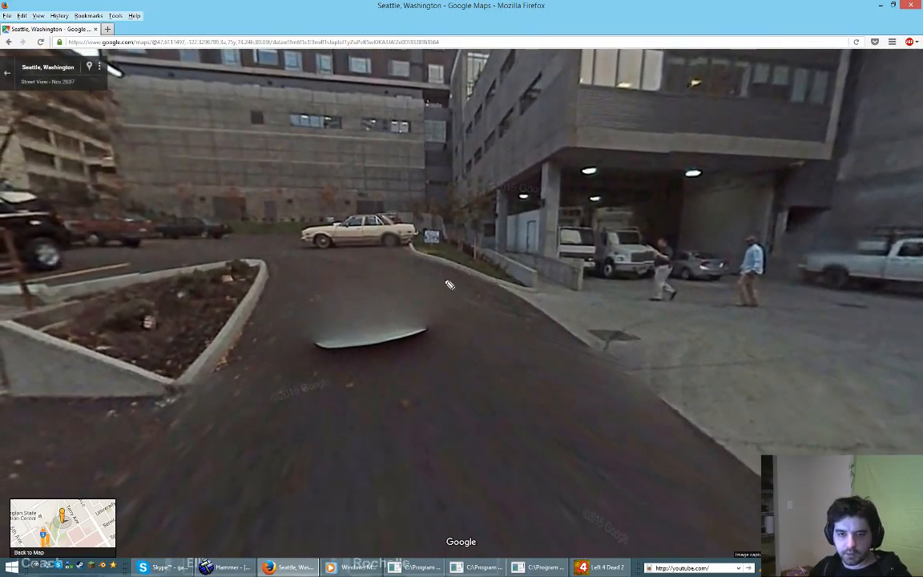
pyautogui.moveTo(281, 267); pyautogui.dragTo(349, 266)
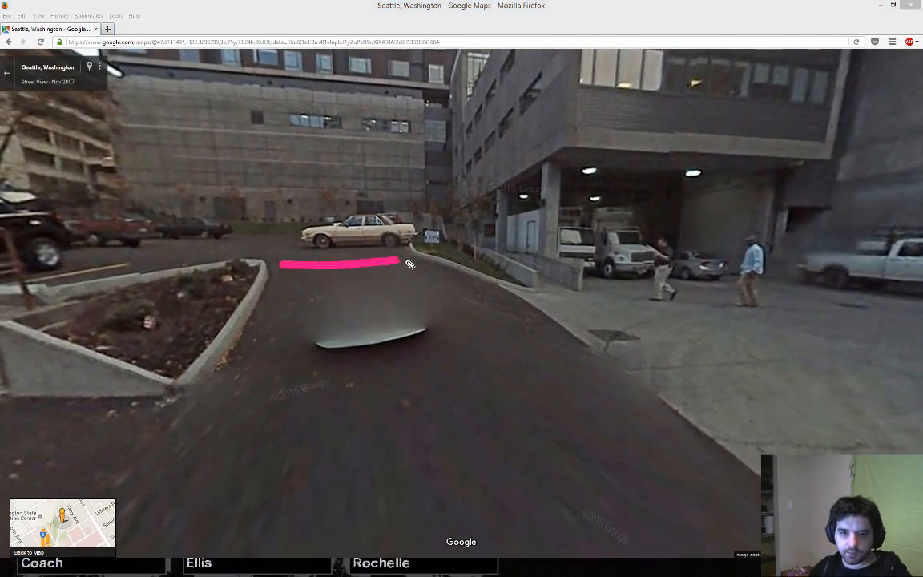
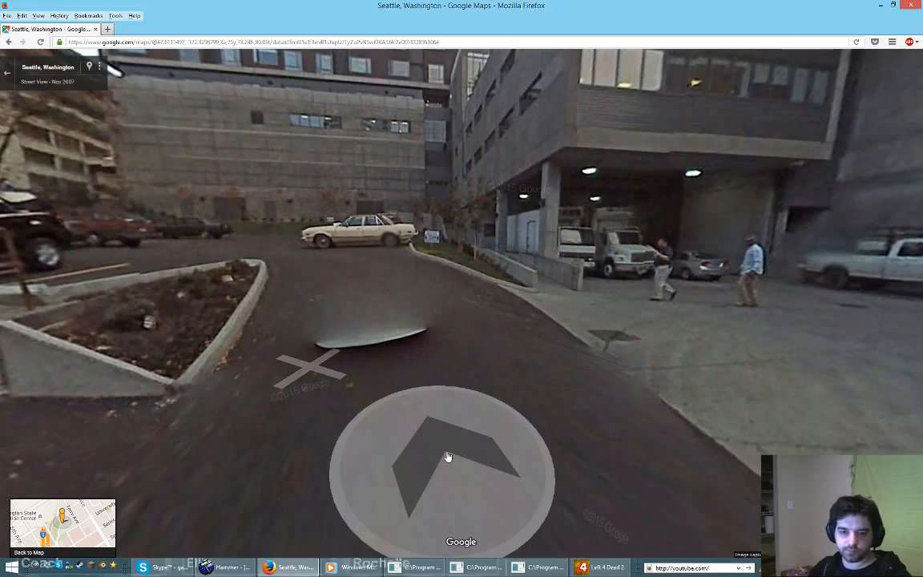
pyautogui.click(443, 454)
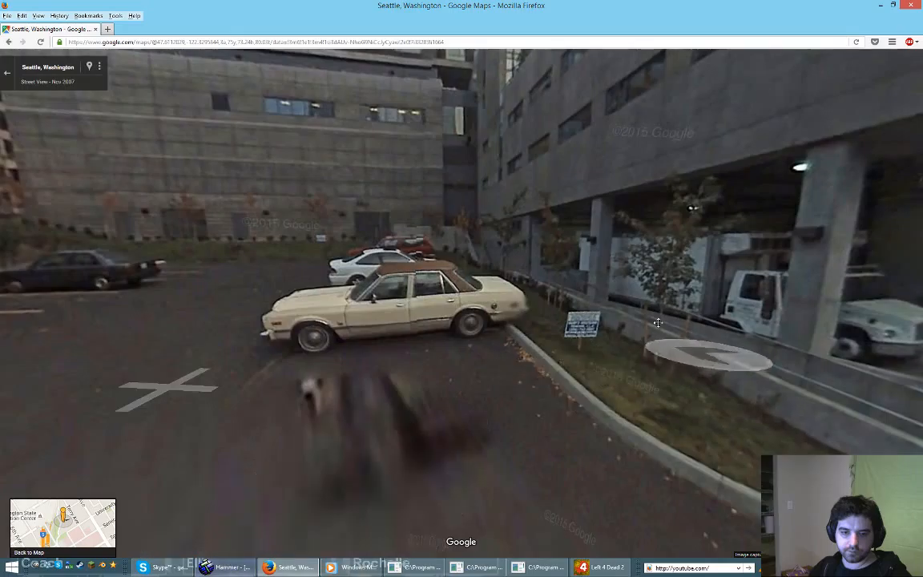
pyautogui.moveTo(655, 322); pyautogui.dragTo(737, 202)
pyautogui.moveTo(355, 284); pyautogui.dragTo(429, 258)
# Step: Switch to Hammer and compare the displacement near the yellow stairs with the Street View curb
pyautogui.click(227, 568)
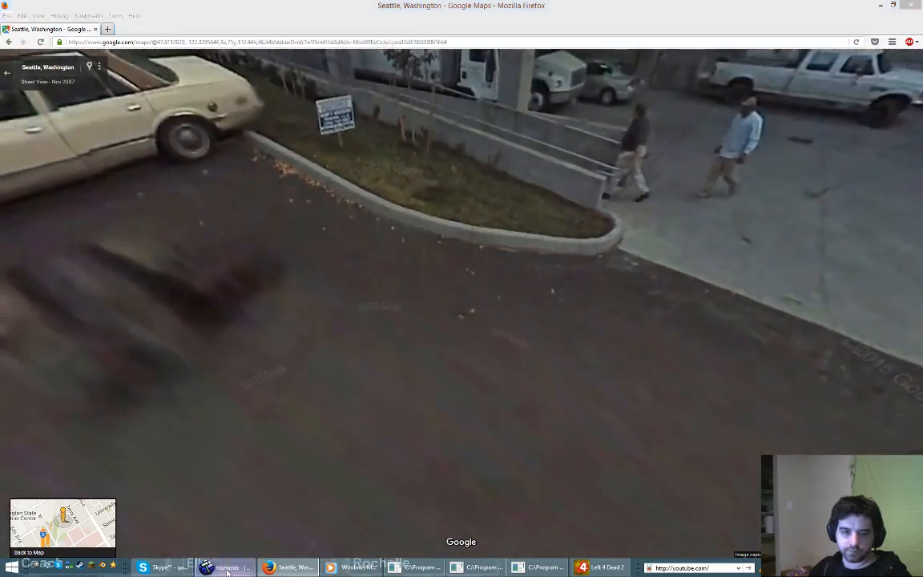
pyautogui.press('z')
pyautogui.press('w')
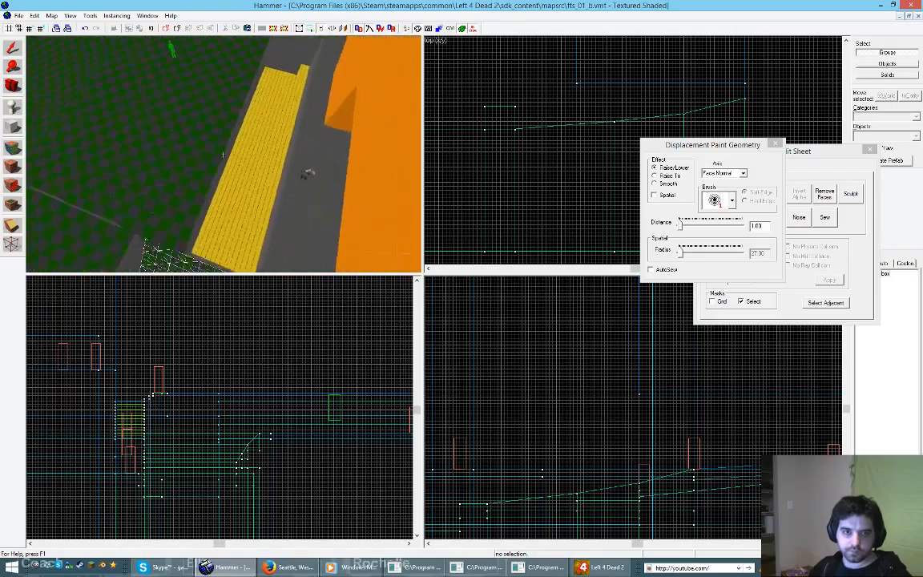
pyautogui.press('s')
pyautogui.press('w')
pyautogui.press('s')
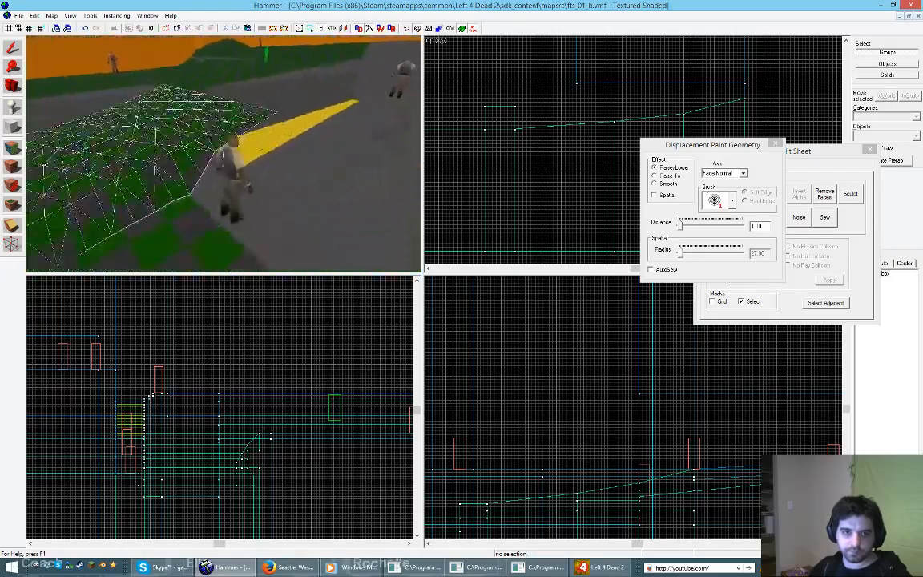
pyautogui.press('z')
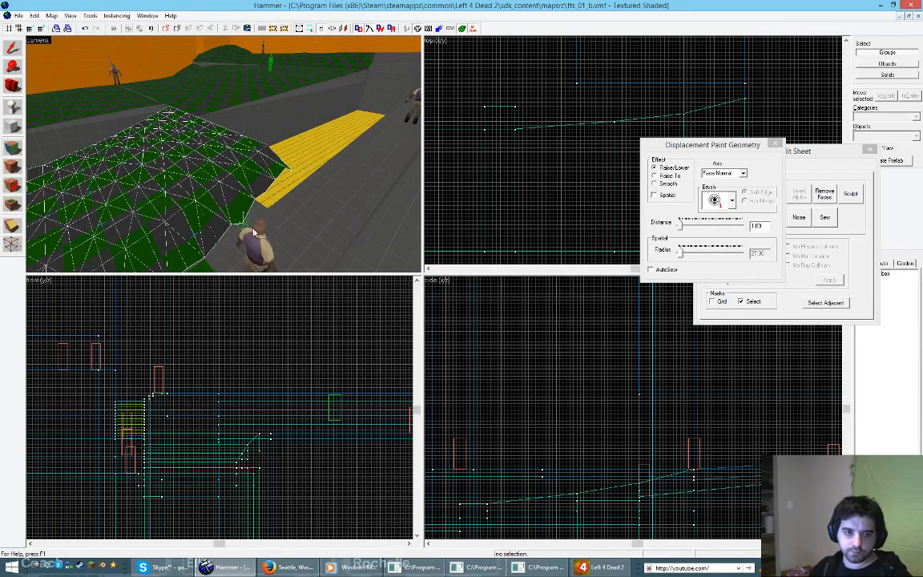
pyautogui.hotkey('alt', 'Tab')
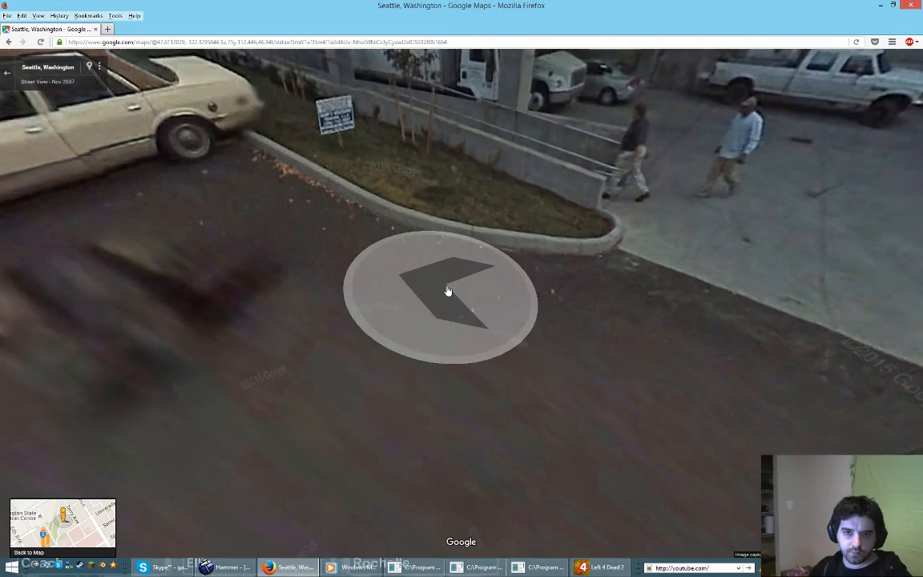
pyautogui.click(226, 568)
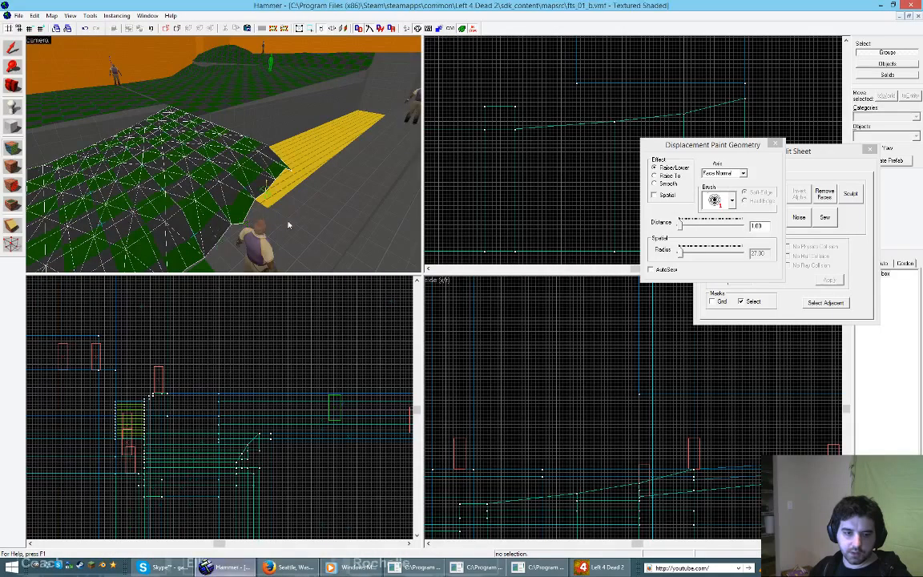
# Step: Lower the raised vertices along the displacement's side edge beside the yellow stairs toward the grey ground
pyautogui.press('z')
pyautogui.press('w')
pyautogui.press('z')
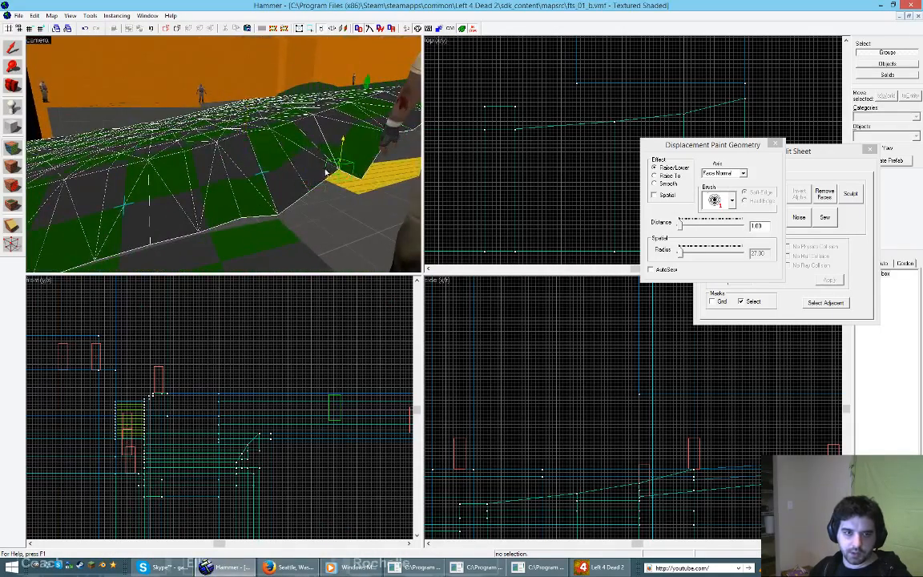
pyautogui.moveTo(325, 172); pyautogui.dragTo(339, 178, button='right')
pyautogui.press('z')
pyautogui.press('d')
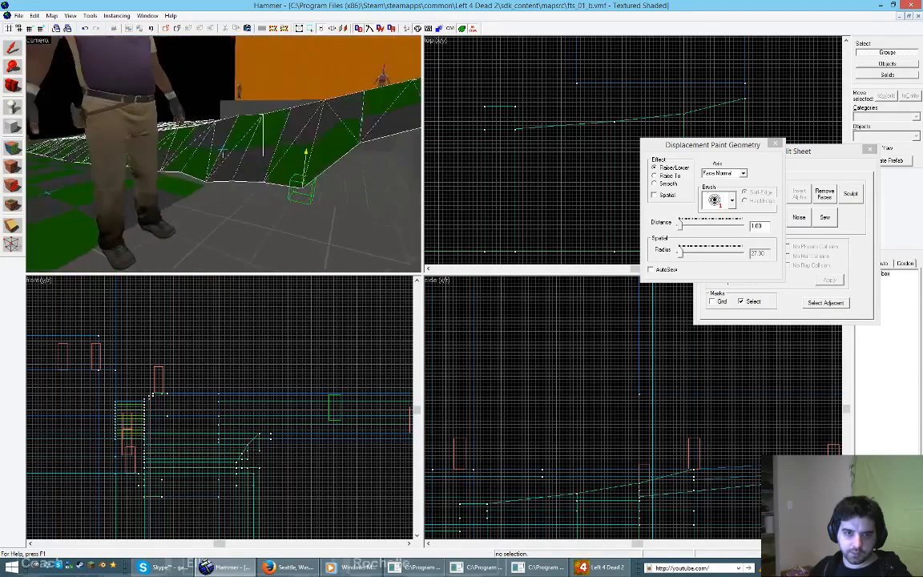
pyautogui.press('z')
pyautogui.press('z')
pyautogui.press('d')
pyautogui.press('z')
pyautogui.moveTo(225, 156)
pyautogui.mouseDown(button='right')
pyautogui.moveTo(338, 127)
pyautogui.moveTo(268, 157)
pyautogui.mouseUp(button='right')
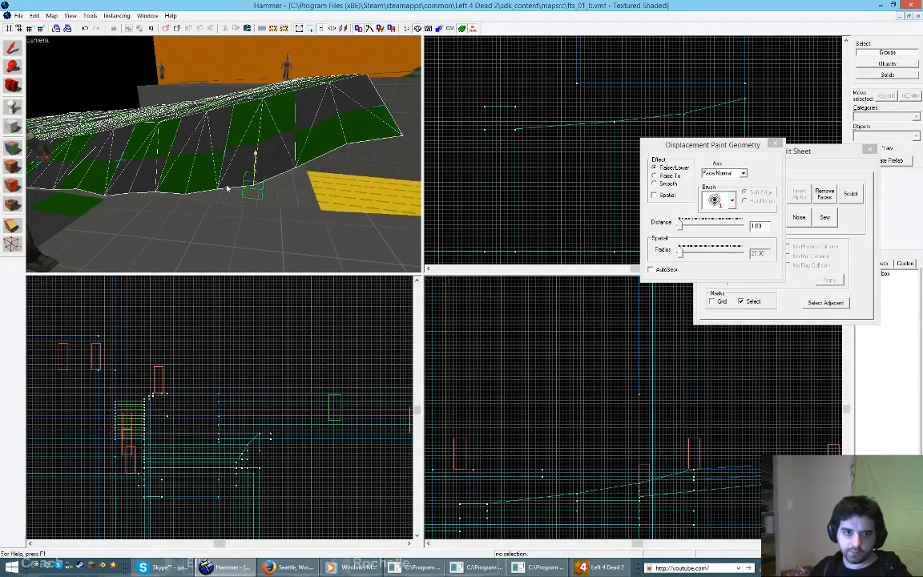
# Step: Level the rest of the side edge with the ground, bringing the end corner down to the yellow stairs
pyautogui.moveTo(228, 189)
pyautogui.mouseDown(button='right')
pyautogui.moveTo(113, 200)
pyautogui.moveTo(128, 194)
pyautogui.mouseUp(button='right')
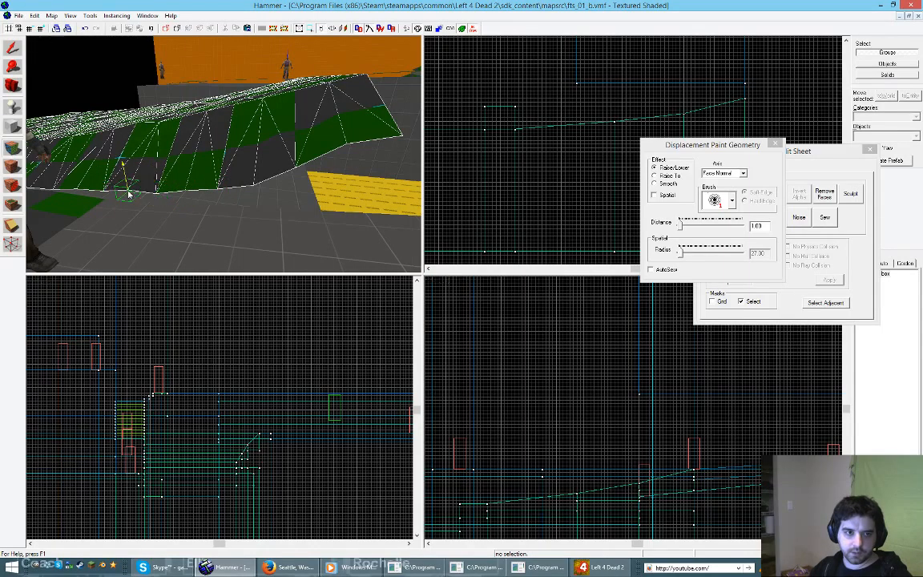
pyautogui.moveTo(268, 170)
pyautogui.mouseDown(button='right')
pyautogui.moveTo(356, 127)
pyautogui.moveTo(379, 146)
pyautogui.moveTo(268, 181)
pyautogui.mouseUp(button='right')
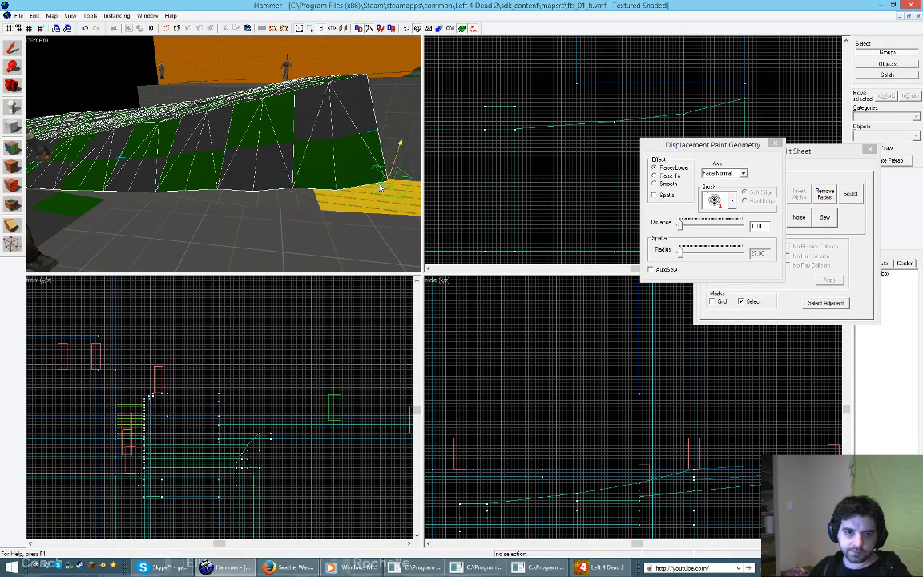
pyautogui.moveTo(294, 187)
pyautogui.mouseDown()
pyautogui.moveTo(386, 182)
pyautogui.moveTo(293, 187)
pyautogui.mouseUp()
# Step: Lower the vertices along the displacement's end edge where it meets the grey wall above the yellow stairs
pyautogui.press('z')
pyautogui.press('w')
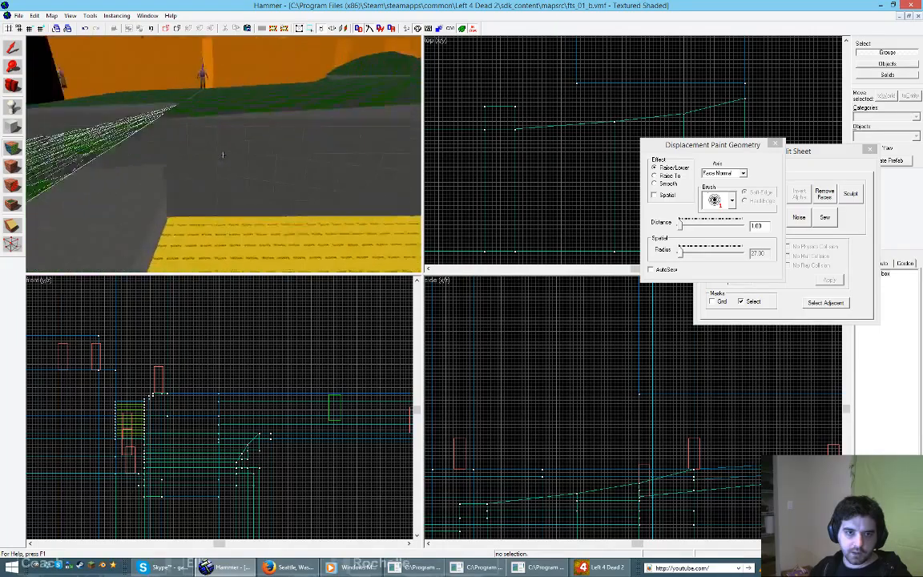
pyautogui.press('w')
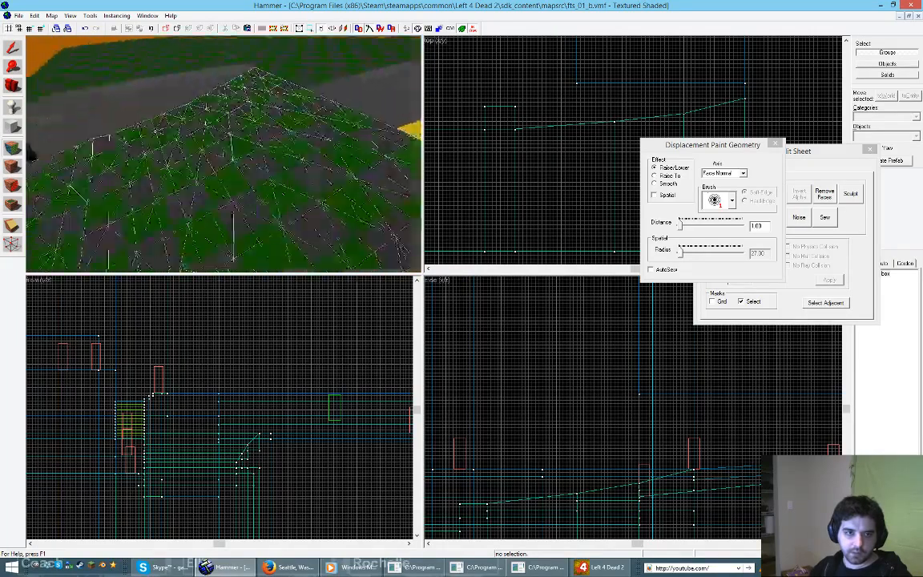
pyautogui.press('z')
pyautogui.moveTo(146, 182); pyautogui.dragTo(291, 136, button='right')
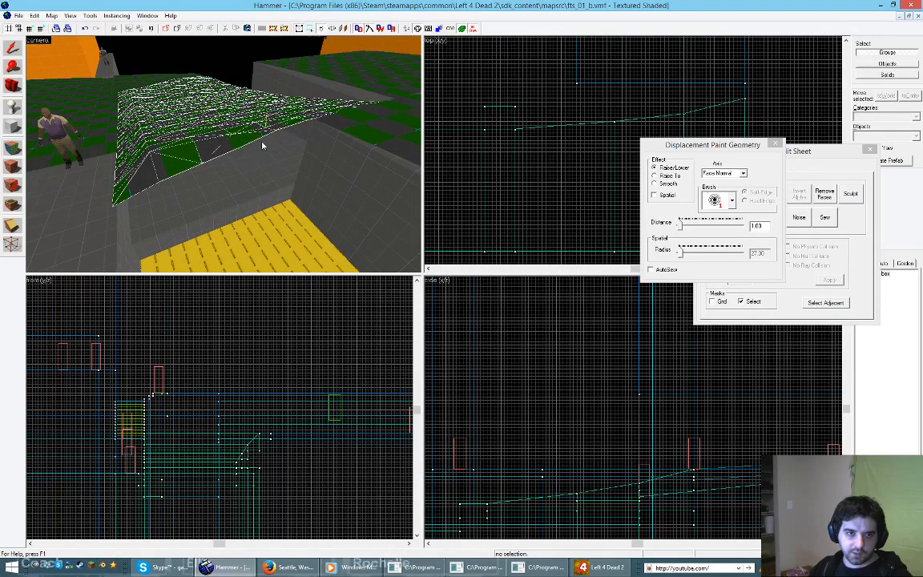
pyautogui.moveTo(178, 182); pyautogui.dragTo(214, 164, button='right')
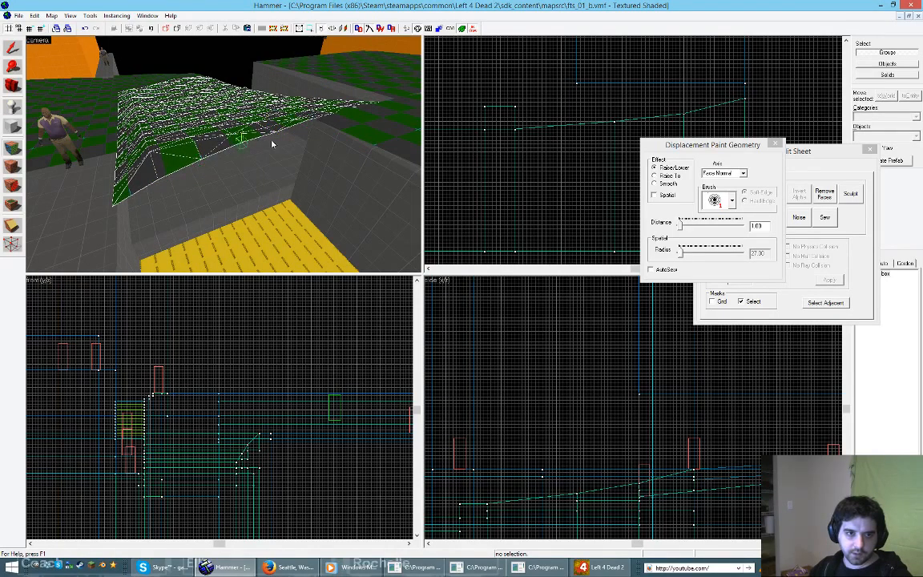
pyautogui.moveTo(158, 159); pyautogui.dragTo(236, 130, button='right')
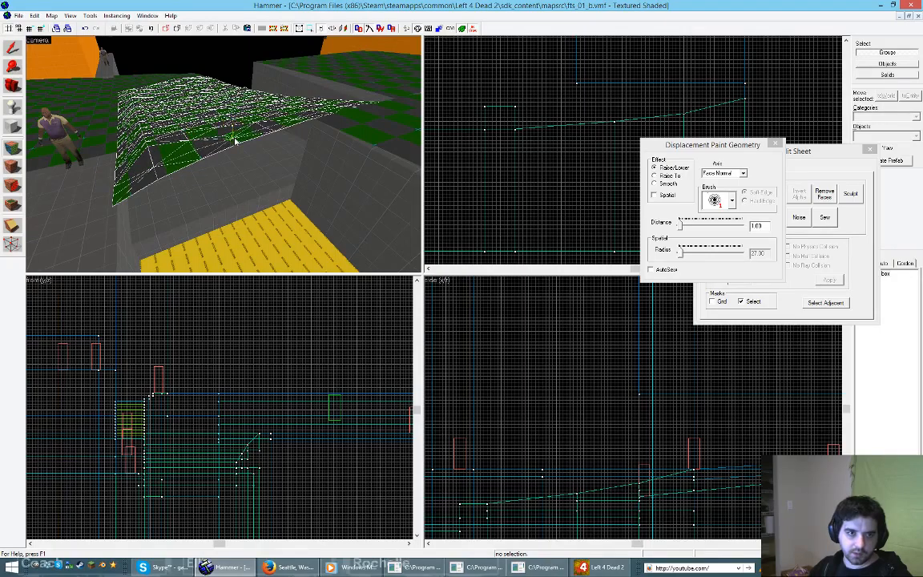
pyautogui.press('z')
pyautogui.press('w')
pyautogui.press('z')
pyautogui.moveTo(206, 165); pyautogui.dragTo(212, 170, button='right')
pyautogui.press('z')
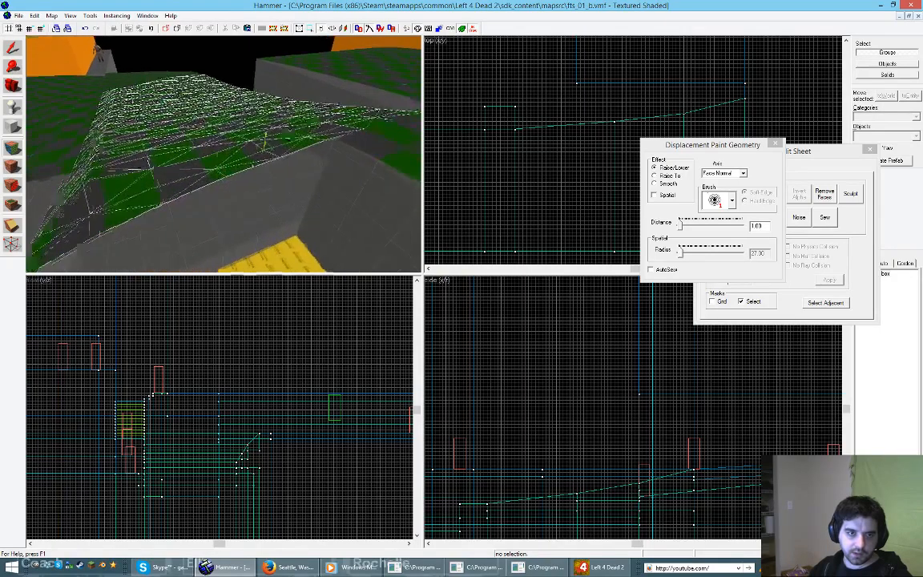
# Step: Inspect the displacement's rounded side slope from the yellow stairs to the far checkered ground
pyautogui.press('w')
pyautogui.press('z')
pyautogui.press('z')
pyautogui.press('w')
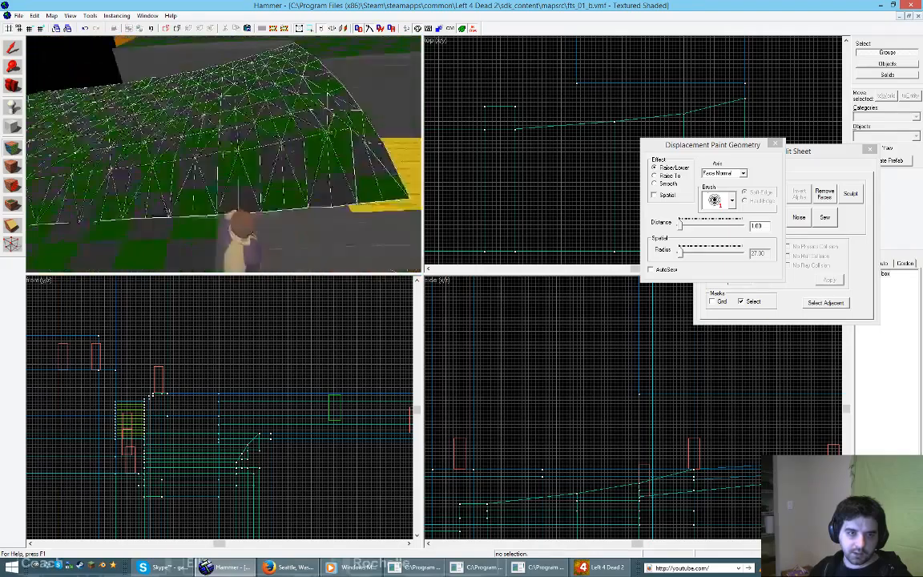
pyautogui.press('z')
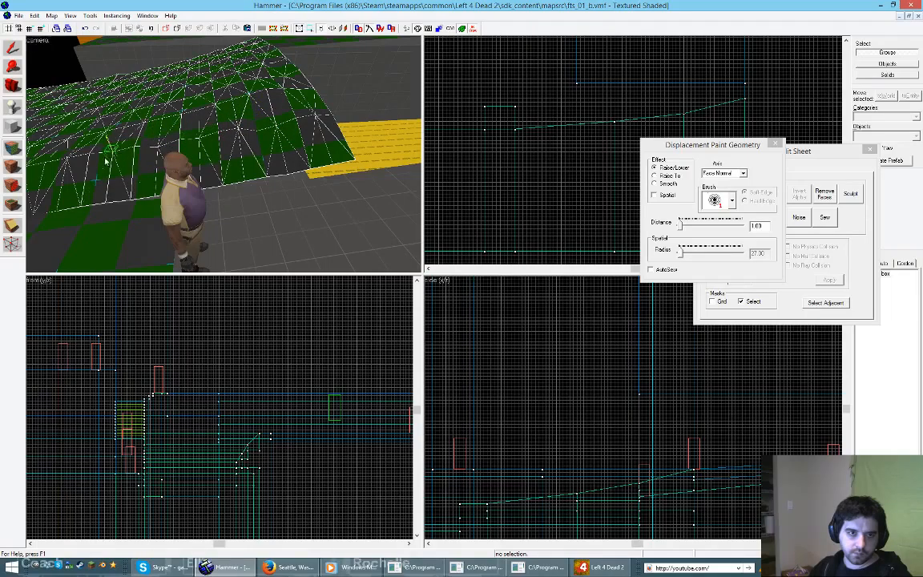
pyautogui.press('z')
pyautogui.press('w')
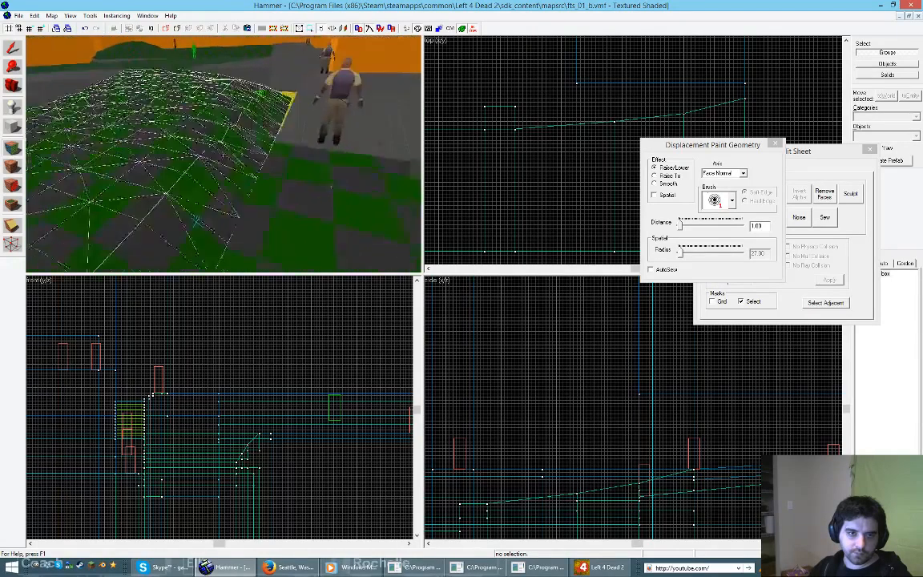
pyautogui.press('z')
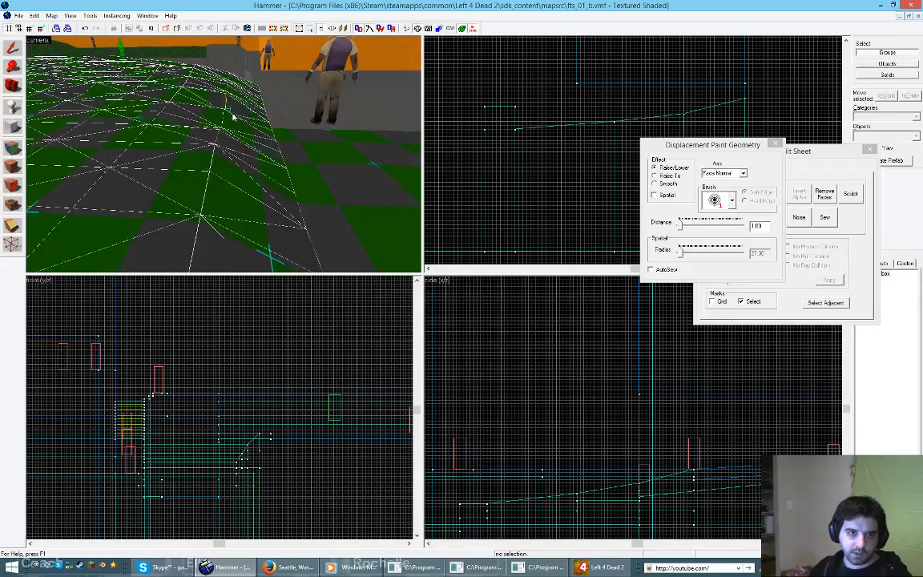
pyautogui.press('z')
pyautogui.press('w')
pyautogui.press('z')
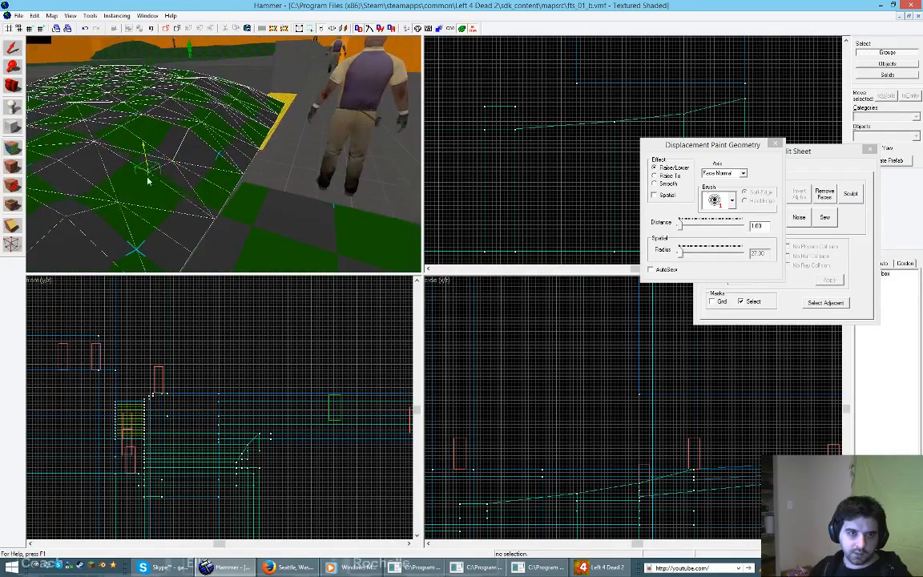
# Step: Lower the inner vertices on the side slope toward the checkered ground at the end away from the yellow stairs
pyautogui.press('z')
pyautogui.press('d')
pyautogui.press('z')
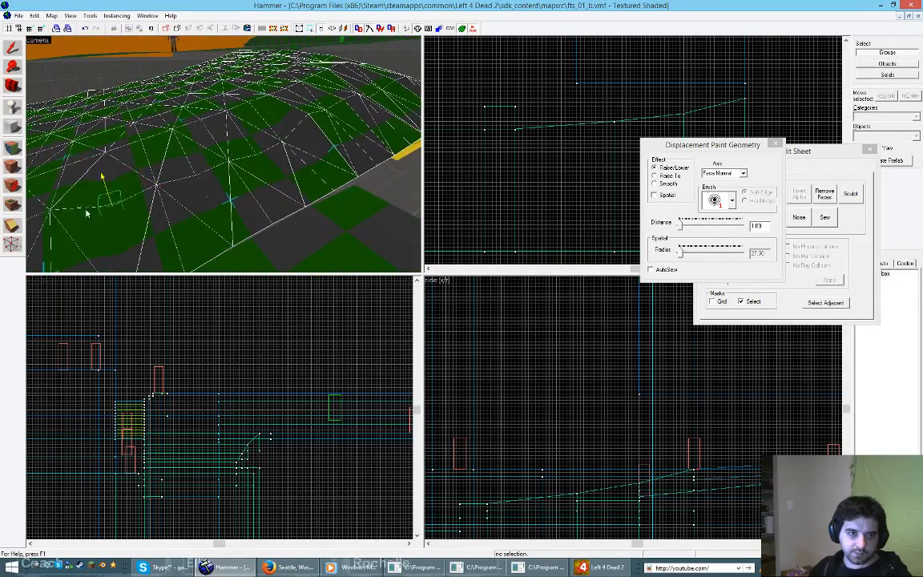
pyautogui.moveTo(86, 213); pyautogui.dragTo(102, 207, button='right')
pyautogui.press('z')
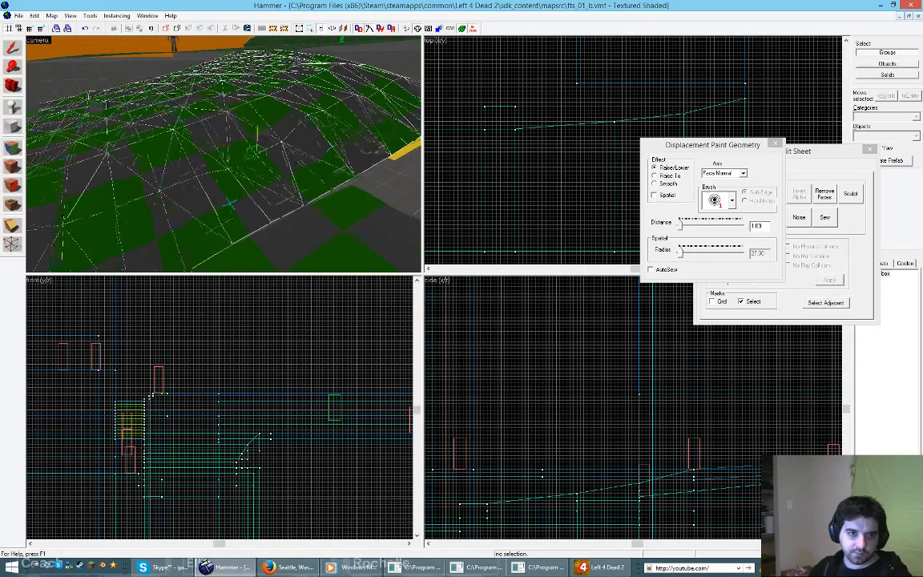
pyautogui.press('d')
pyautogui.press('a')
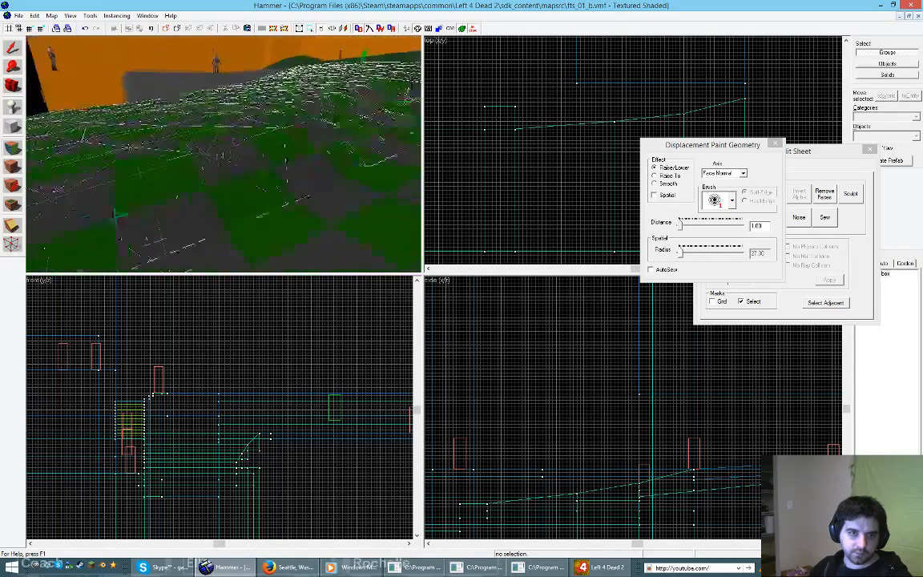
pyautogui.press('z')
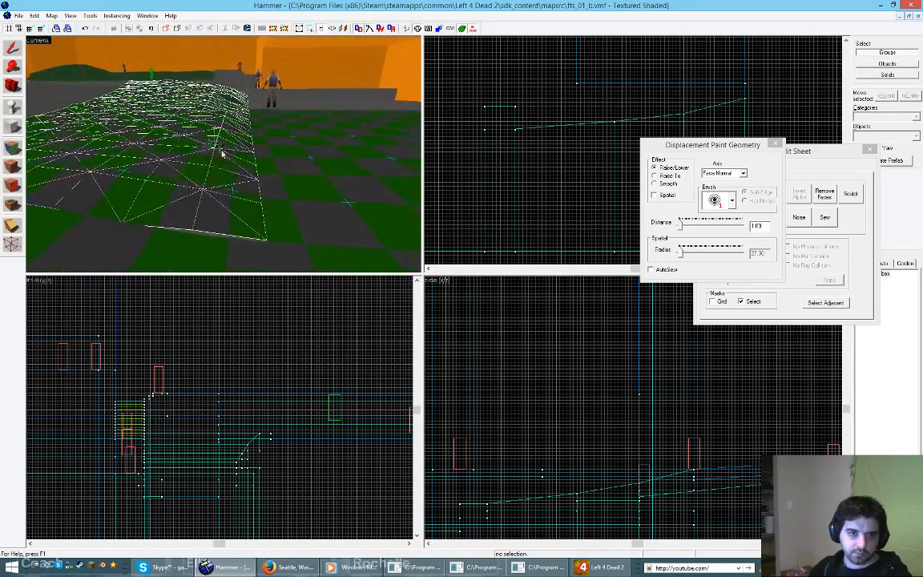
# Step: Adjust the vertex heights along the displacement's side slope, working from the far checkered end toward the yellow stairs
pyautogui.press('z')
pyautogui.press('d')
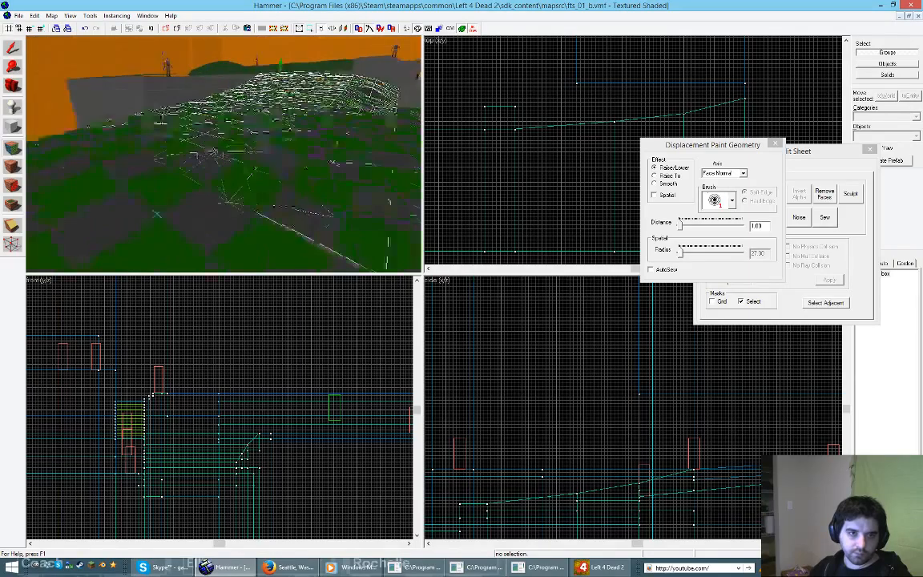
pyautogui.press('z')
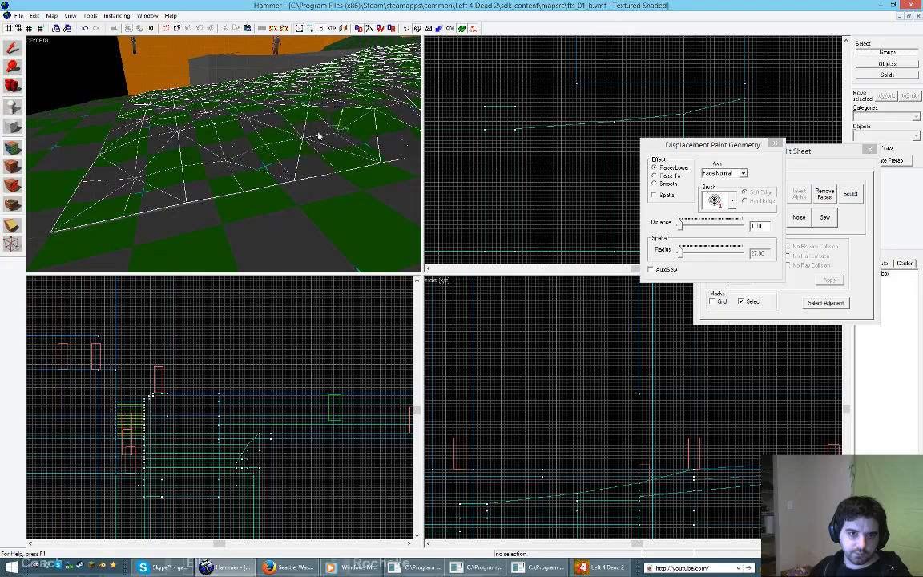
pyautogui.press('z')
pyautogui.press('d')
pyautogui.press('z')
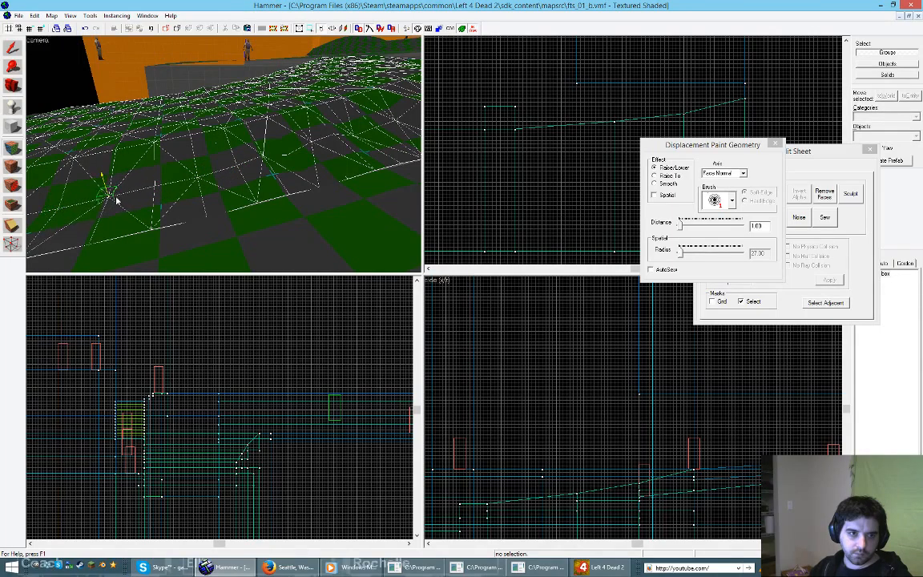
pyautogui.press('z')
pyautogui.press('d')
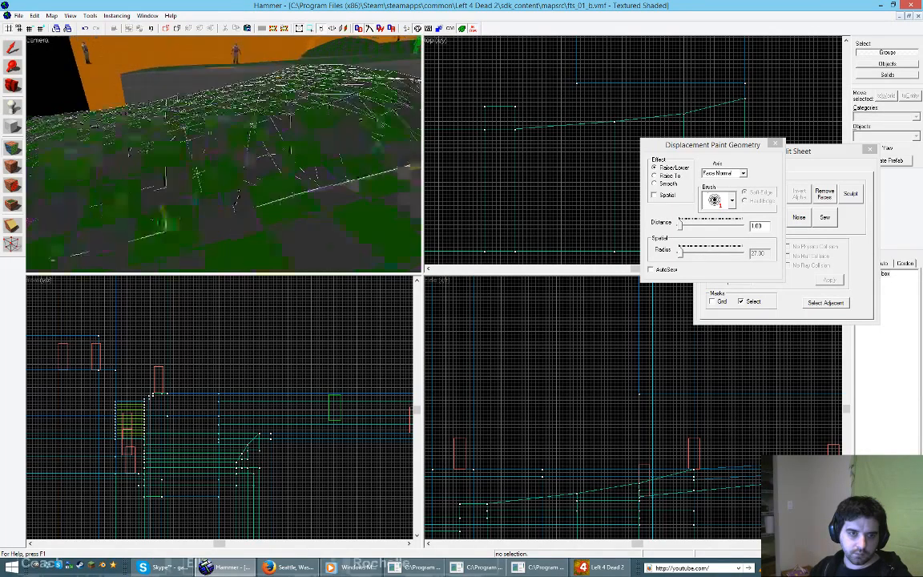
pyautogui.press('z')
pyautogui.moveTo(175, 182)
pyautogui.mouseDown(button='right')
pyautogui.moveTo(145, 190)
pyautogui.moveTo(303, 144)
pyautogui.moveTo(249, 166)
pyautogui.moveTo(322, 135)
pyautogui.mouseUp(button='right')
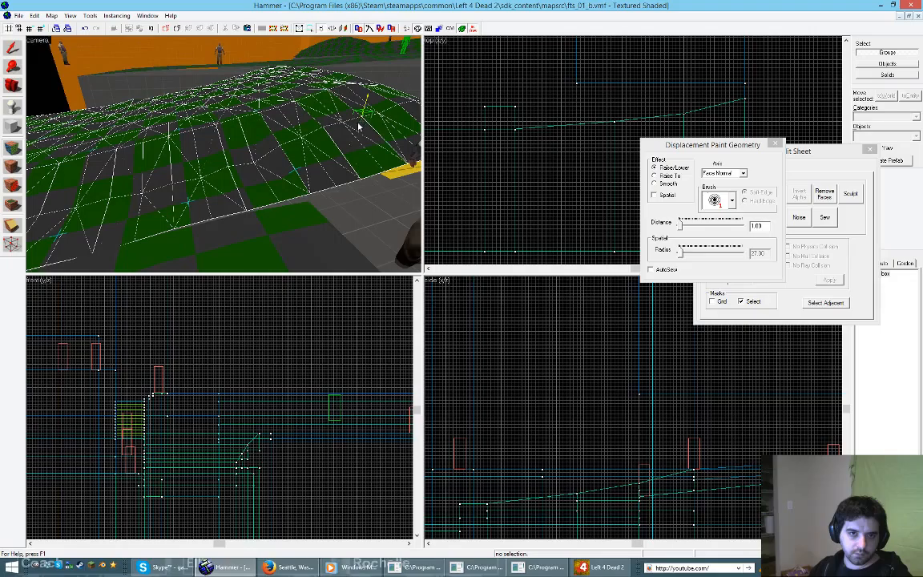
# Step: Even out the vertex heights on the part of the side slope nearest the yellow stairs
pyautogui.press('z')
pyautogui.press('d')
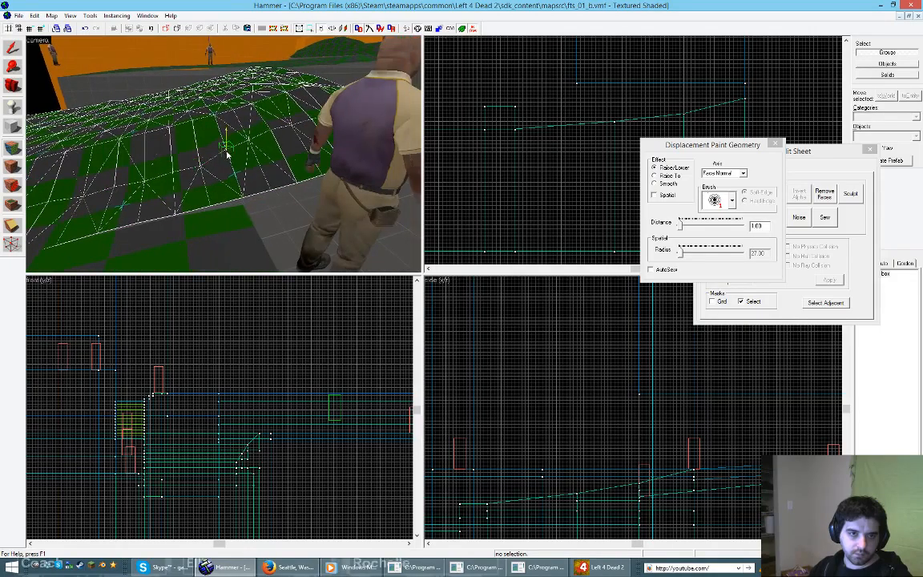
pyautogui.press('z')
pyautogui.press('d')
pyautogui.press('s')
pyautogui.press('z')
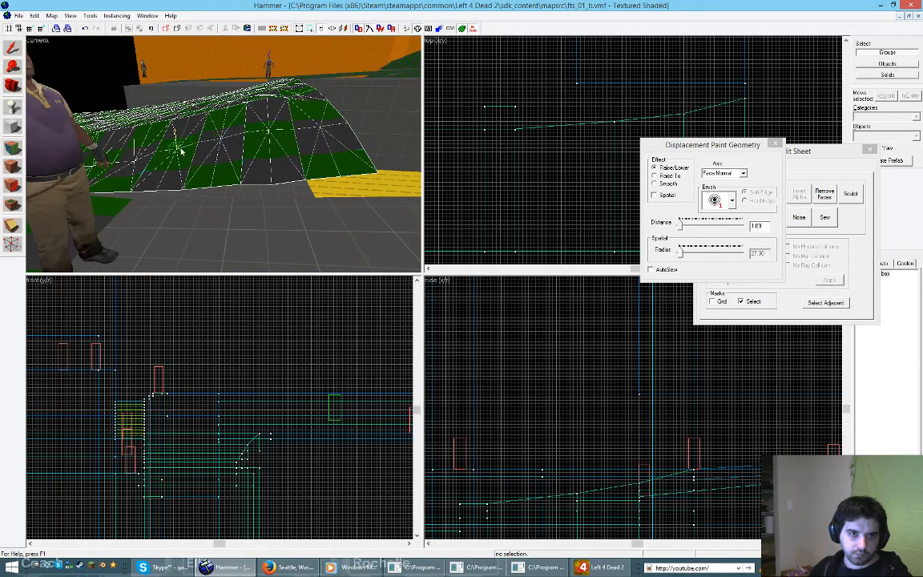
pyautogui.press('z')
pyautogui.press('w')
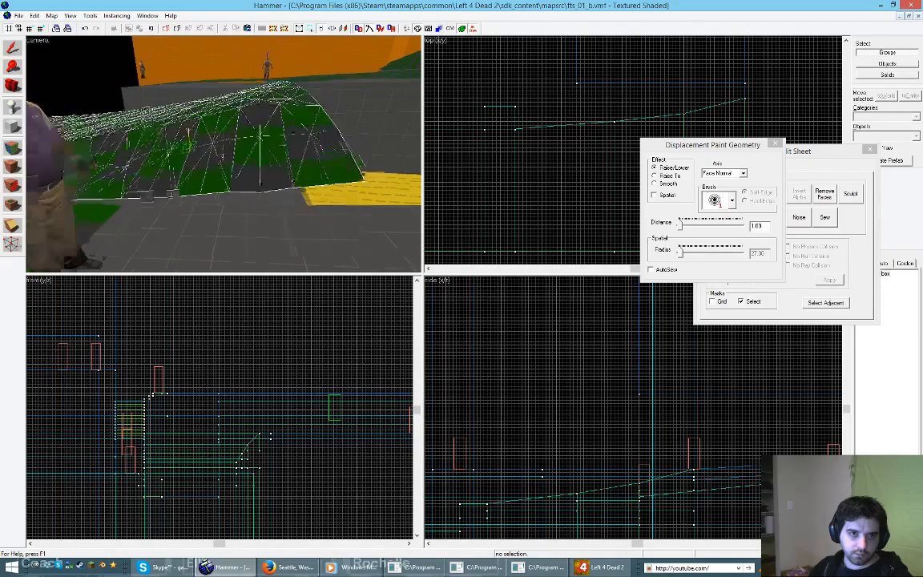
# Step: Adjust the vertices on the middle of the side slope, working back toward the far end in small height changes
pyautogui.press('z')
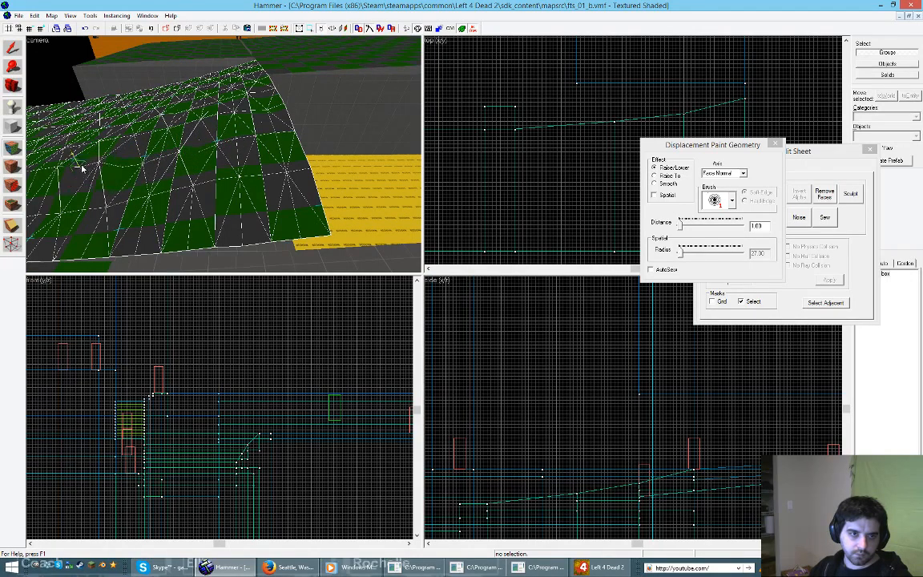
pyautogui.press('z')
pyautogui.press('a')
pyautogui.press('z')
pyautogui.press('z')
pyautogui.press('z')
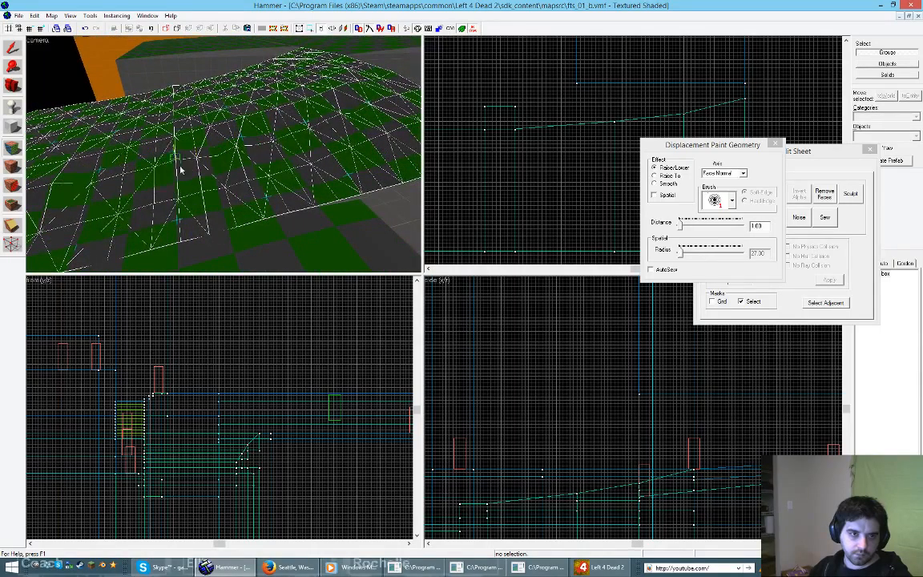
pyautogui.press('a')
pyautogui.press('z')
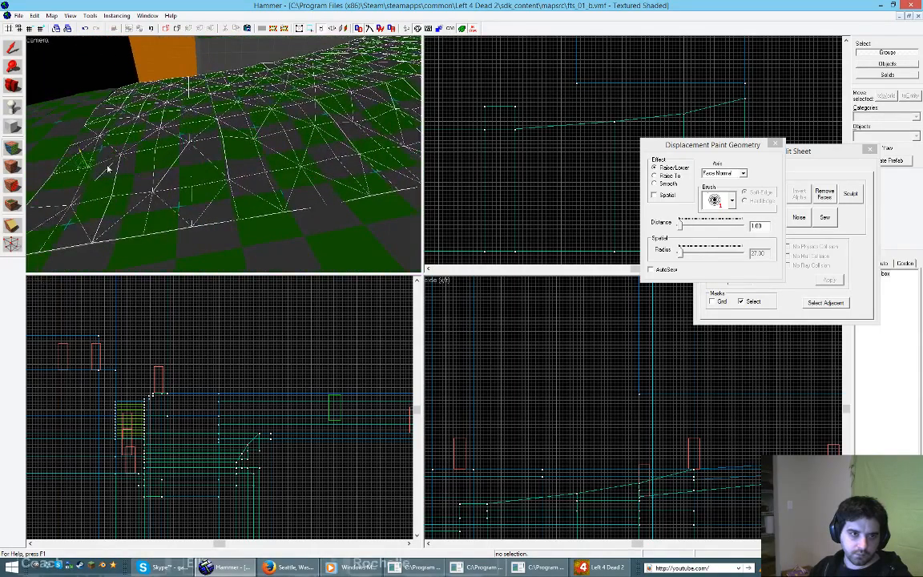
# Step: Refine the side slope's vertices at the far end so the surface falls evenly to the checkered ground
pyautogui.press('z')
pyautogui.press('a')
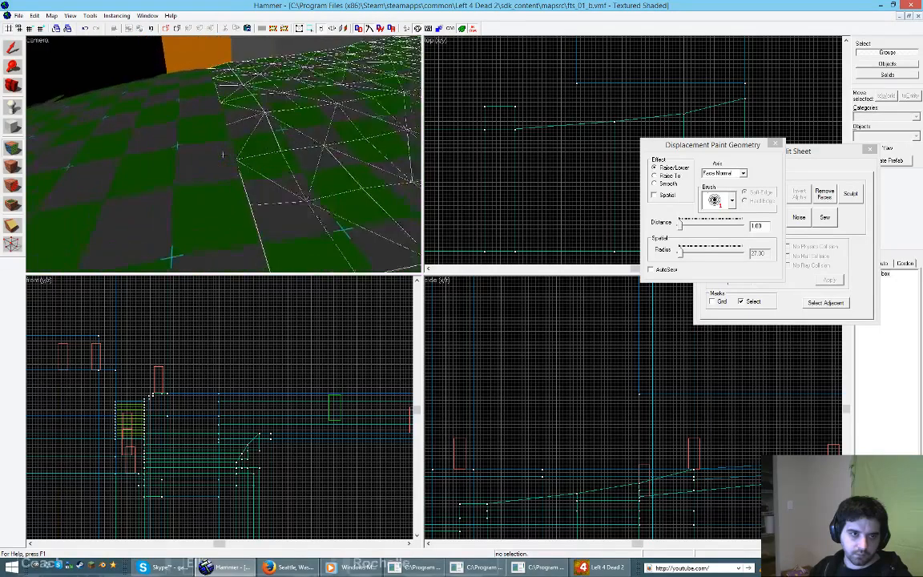
pyautogui.press('d')
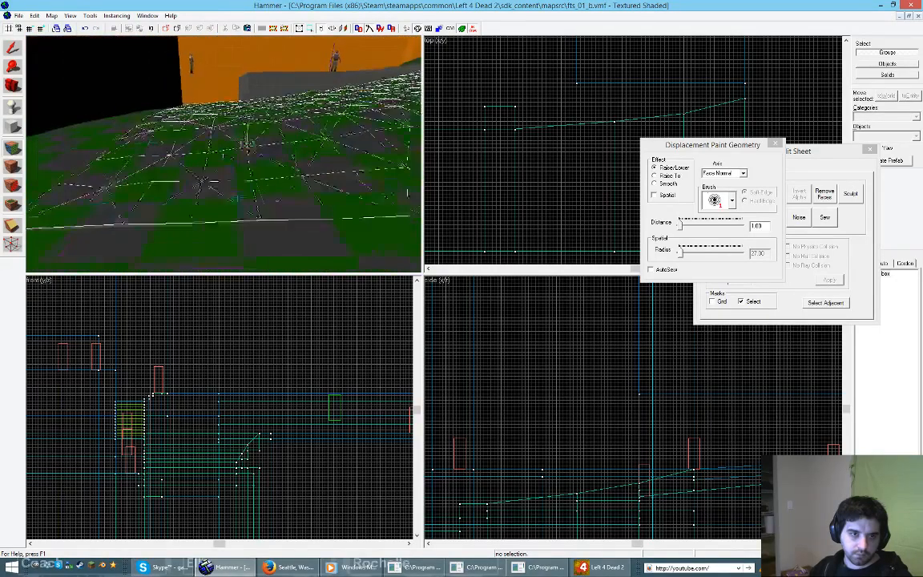
pyautogui.press('z')
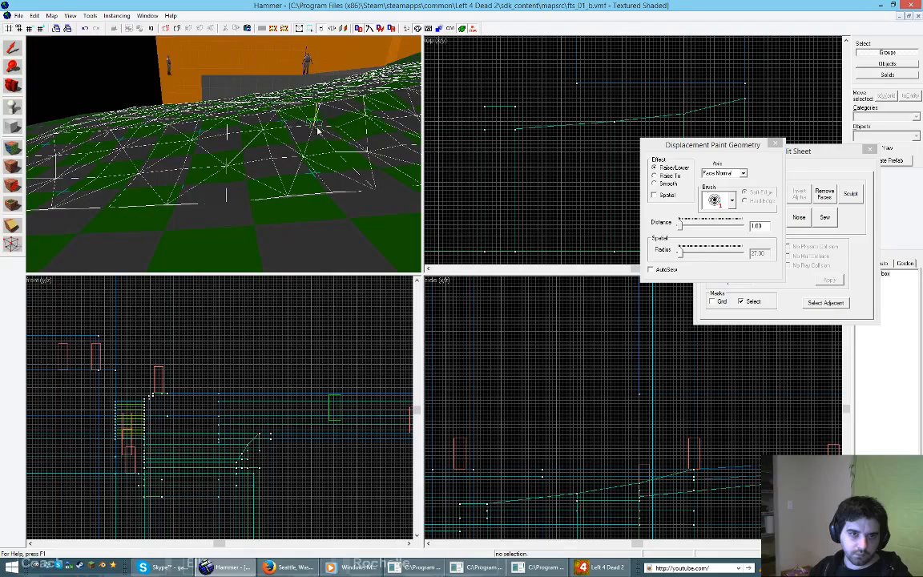
pyautogui.press('z')
pyautogui.press('w')
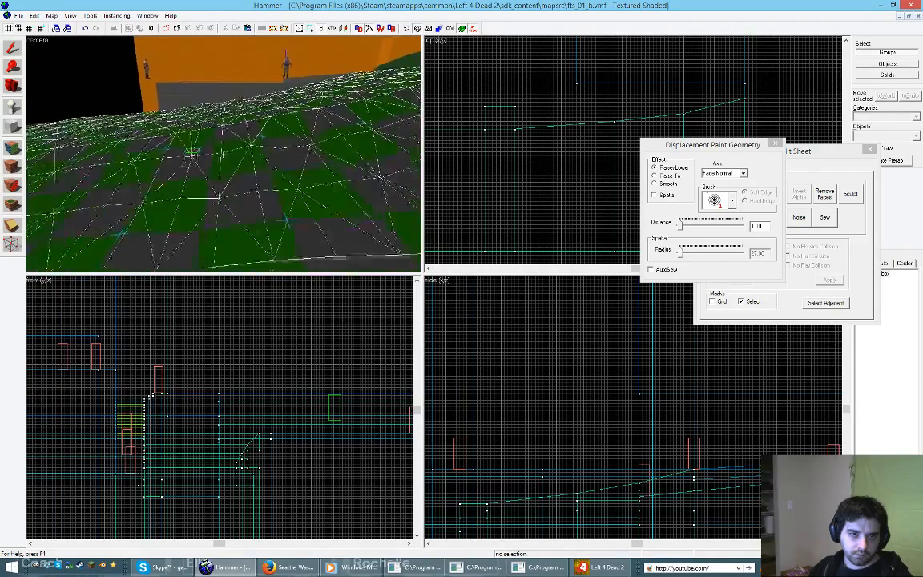
pyautogui.press('z')
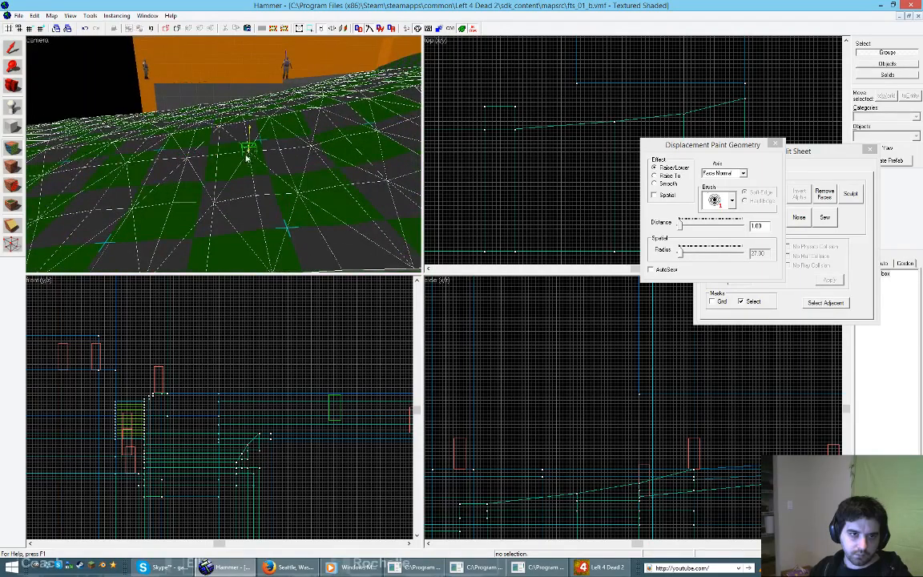
# Step: Lower the vertices on the upper part of the side slope beside the yellow stairs
pyautogui.press('z')
pyautogui.press('s')
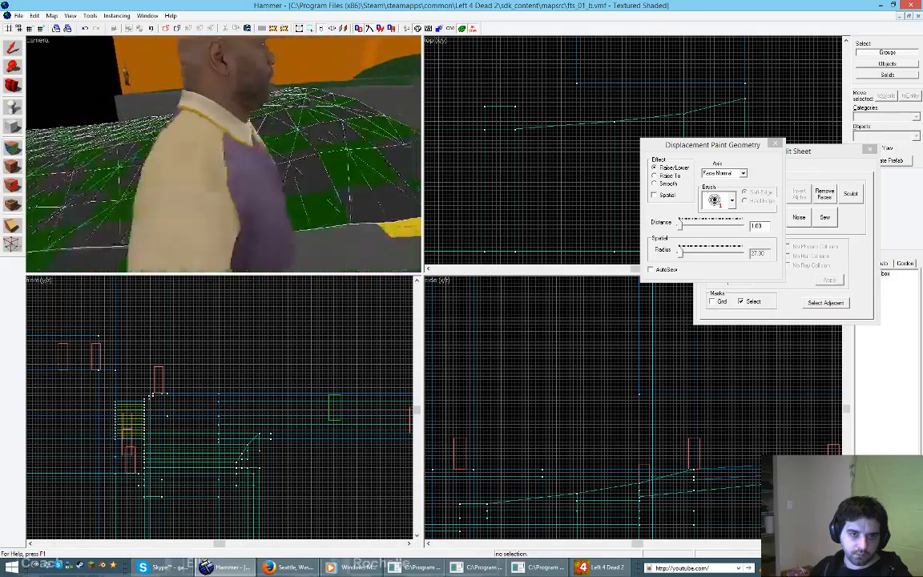
pyautogui.press('w')
pyautogui.press('s')
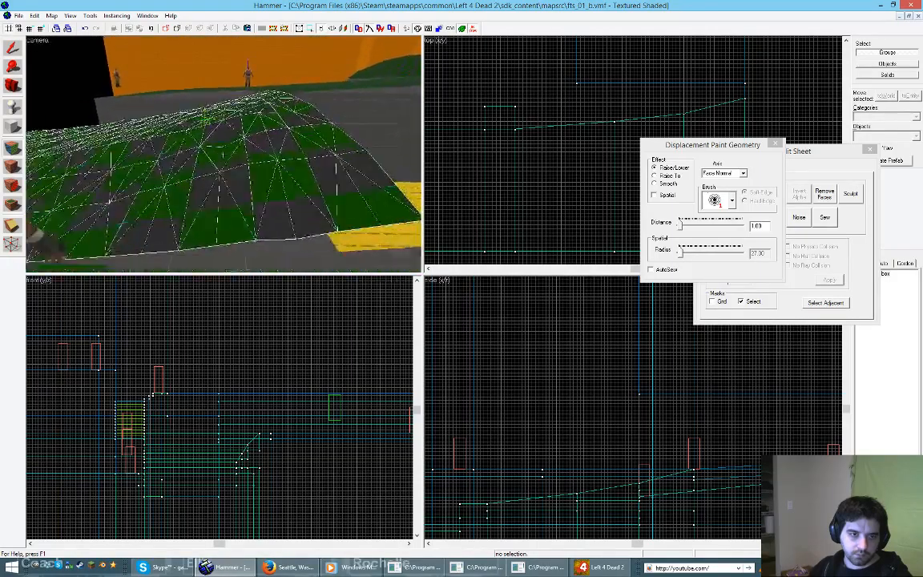
pyautogui.press('z')
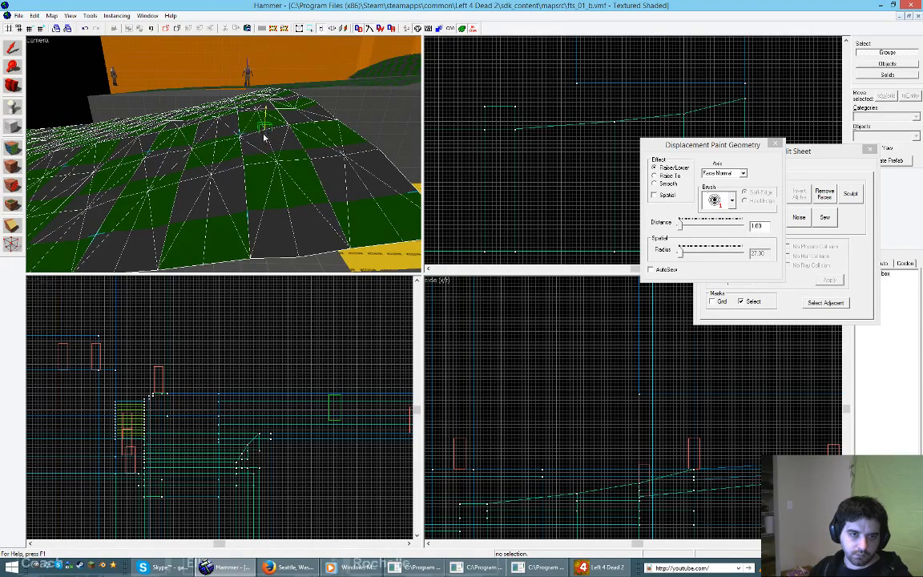
pyautogui.moveTo(276, 142); pyautogui.dragTo(299, 139, button='right')
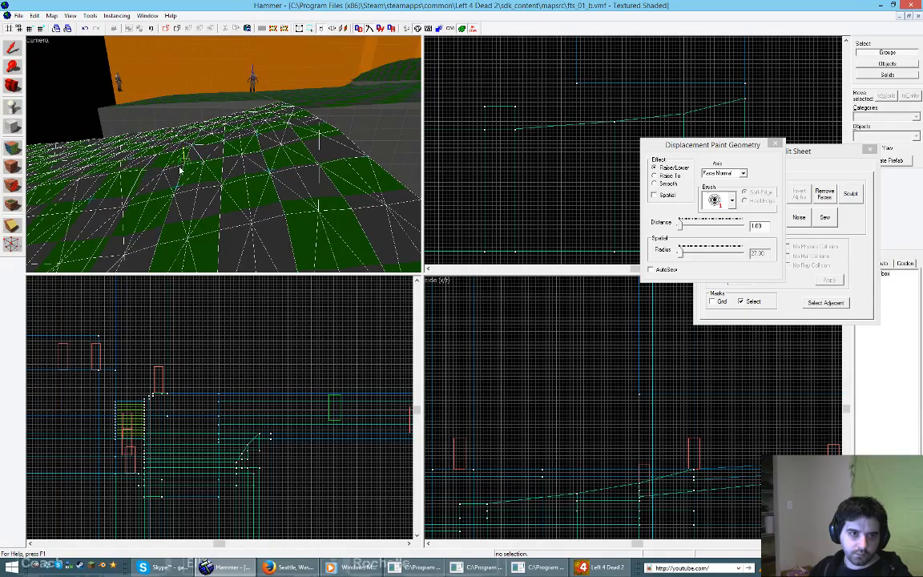
# Step: Make the remaining small height adjustments to the vertices across the middle of the displacement
pyautogui.press('a')
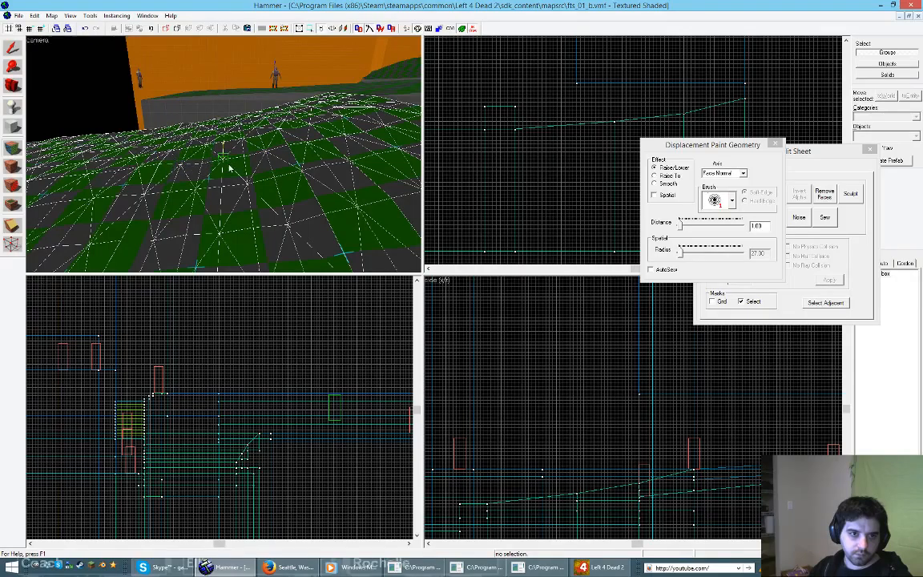
pyautogui.press('z')
pyautogui.press('a')
pyautogui.press('d')
pyautogui.press('z')
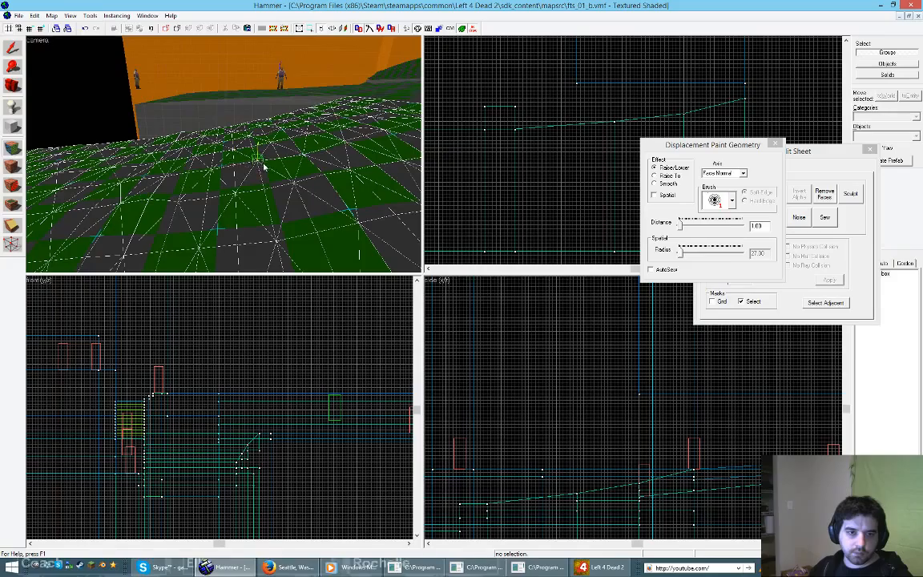
# Step: Inspect the displacement's overall shape and its junction with the yellow stairs from the far end and from above
pyautogui.press('z')
pyautogui.press('s')
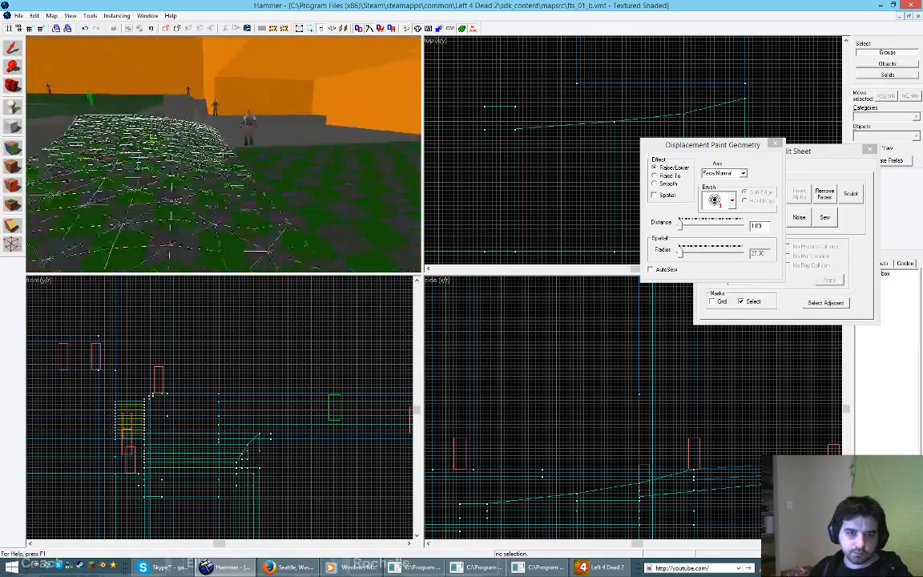
pyautogui.press('s')
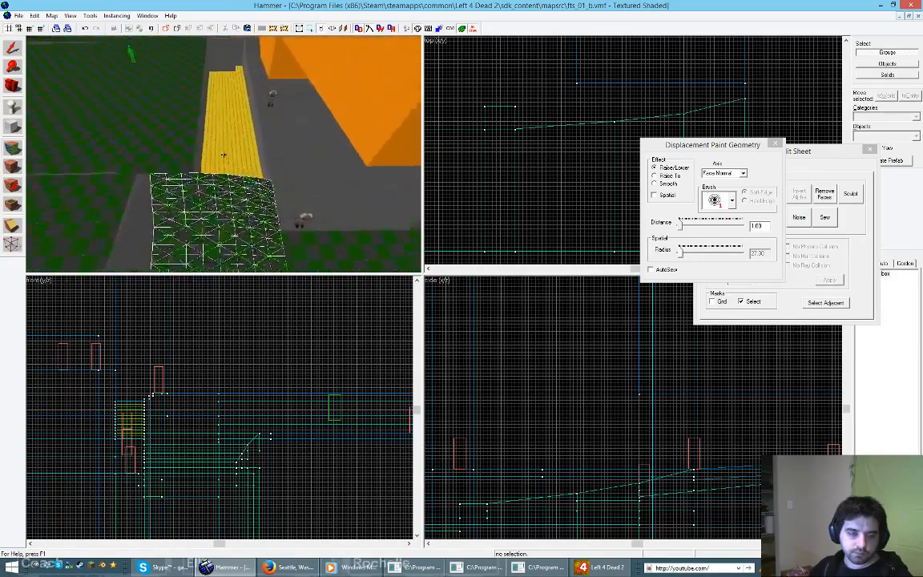
pyautogui.press('w')
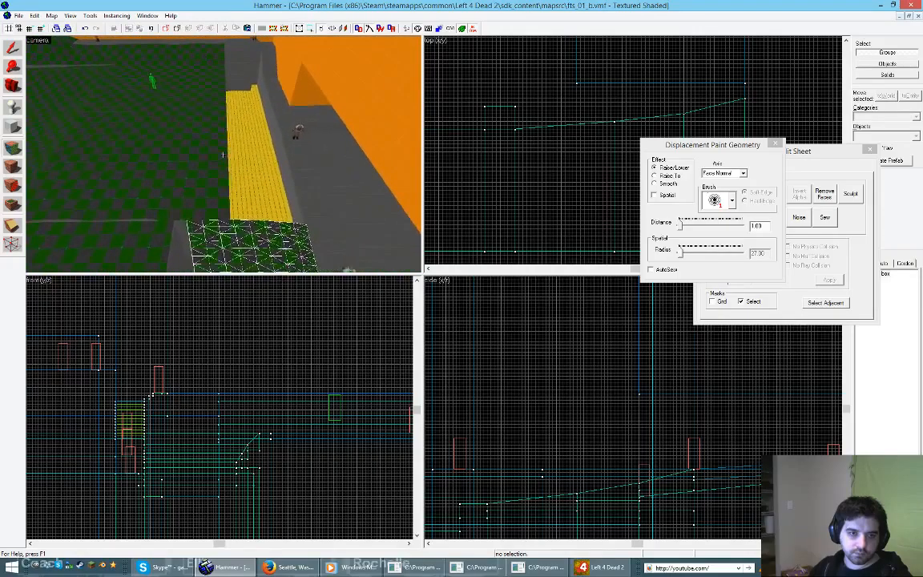
pyautogui.press('a')
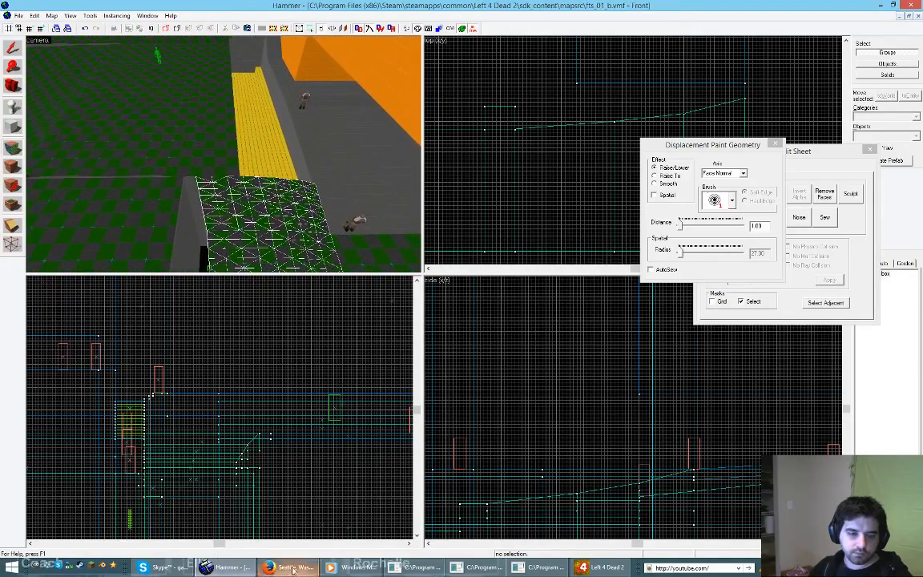
# Step: Switch to Street View in Firefox and examine the driveway's slope, curbs and planter beside the loading area
pyautogui.hotkey('alt', 'Tab')
pyautogui.click(523, 308)
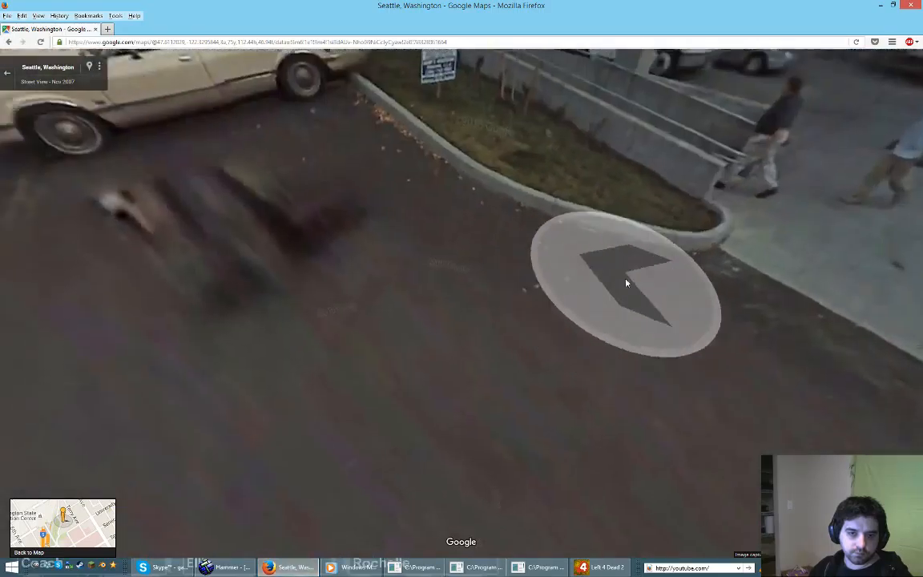
pyautogui.moveTo(425, 228); pyautogui.dragTo(185, 207)
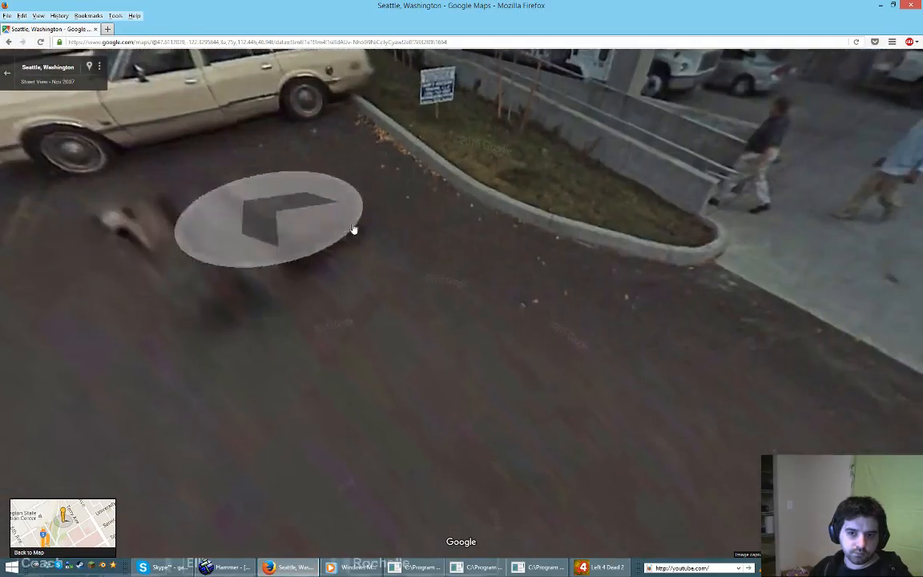
pyautogui.moveTo(565, 260); pyautogui.dragTo(396, 220)
pyautogui.click(397, 219)
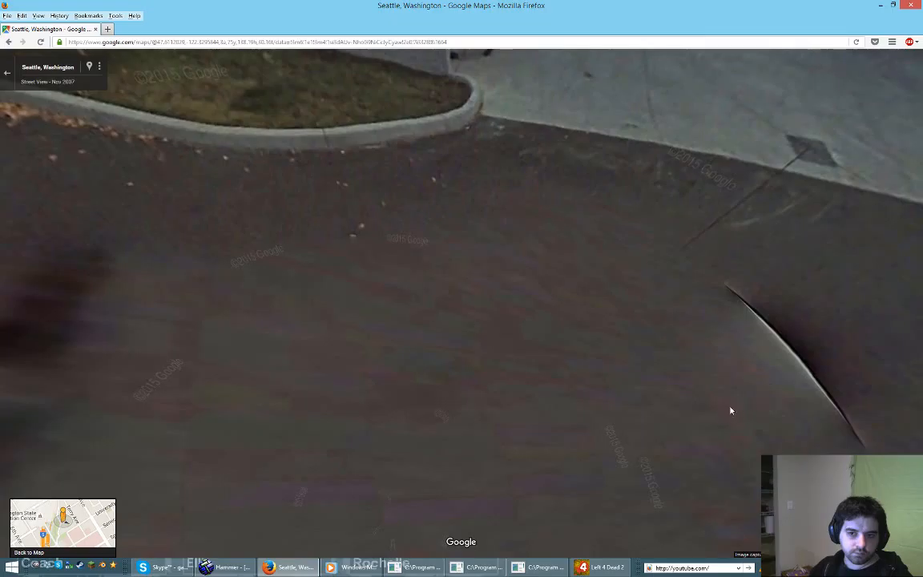
pyautogui.moveTo(730, 410); pyautogui.dragTo(334, 362)
pyautogui.click(488, 242)
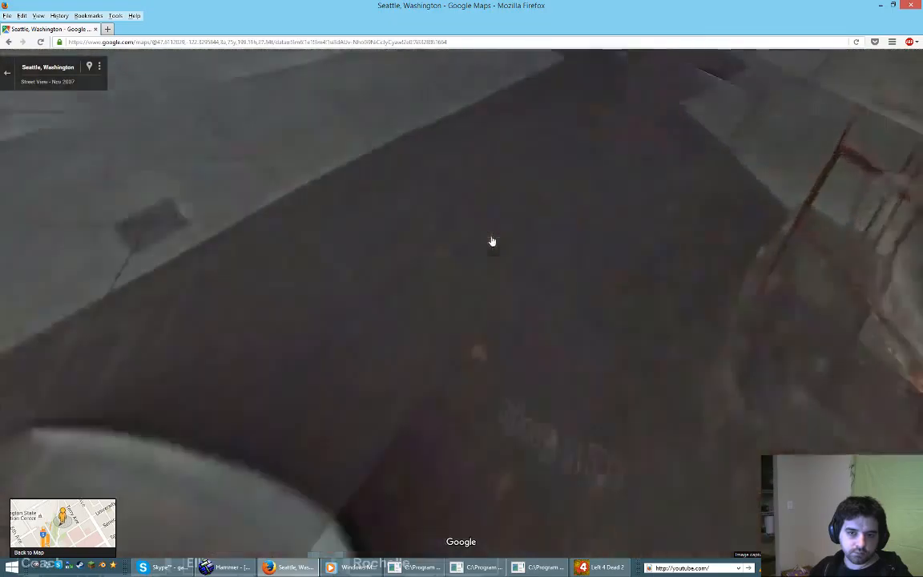
pyautogui.moveTo(196, 163); pyautogui.dragTo(713, 429)
pyautogui.moveTo(291, 301); pyautogui.dragTo(492, 245)
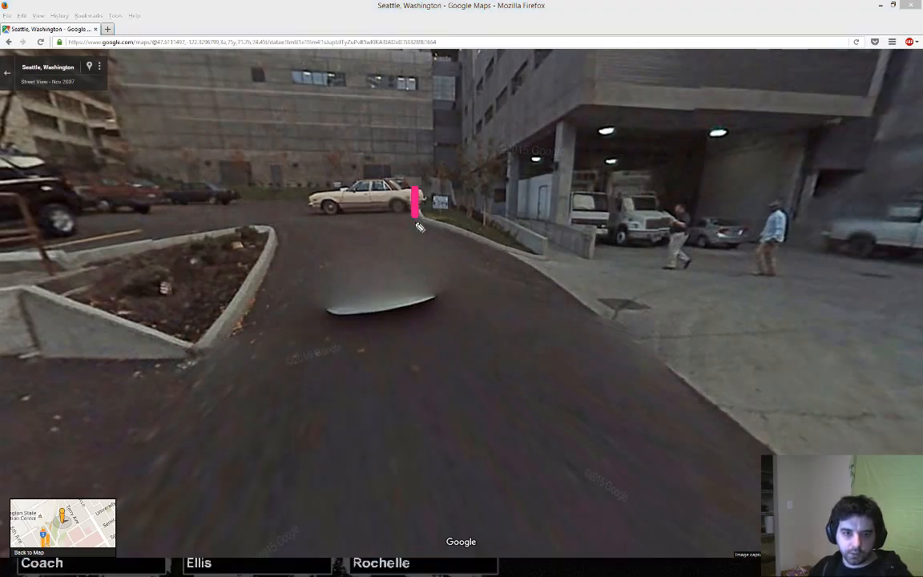
# Step: Mark a pink L-shaped line on the Street View driveway between the parked car and the planter's corner, and compare neighbouring viewpoints
pyautogui.moveTo(417, 252); pyautogui.dragTo(265, 234)
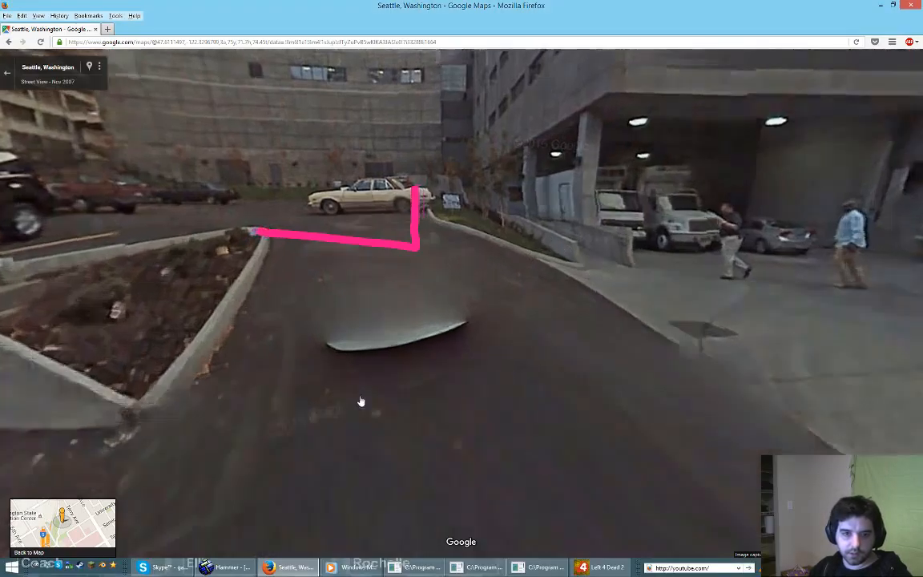
pyautogui.click(364, 397)
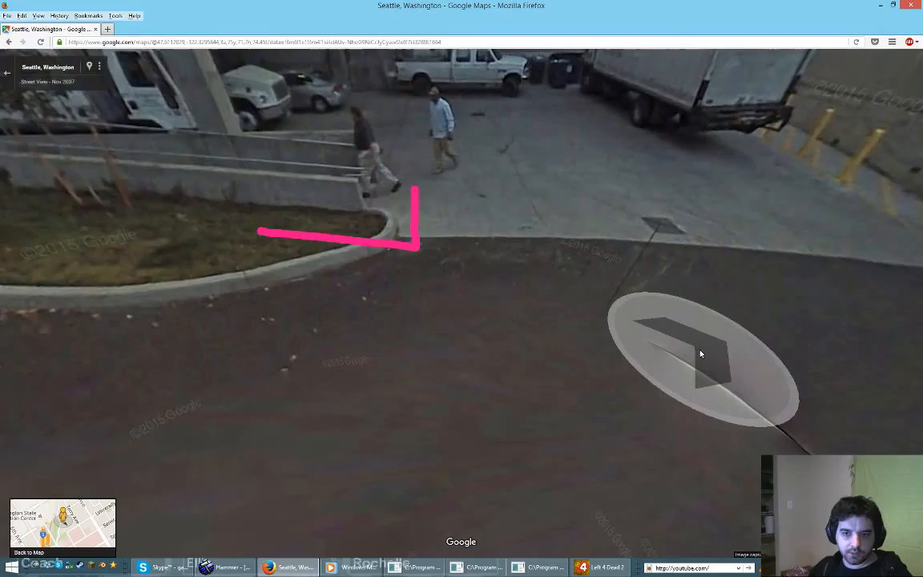
pyautogui.click(700, 352)
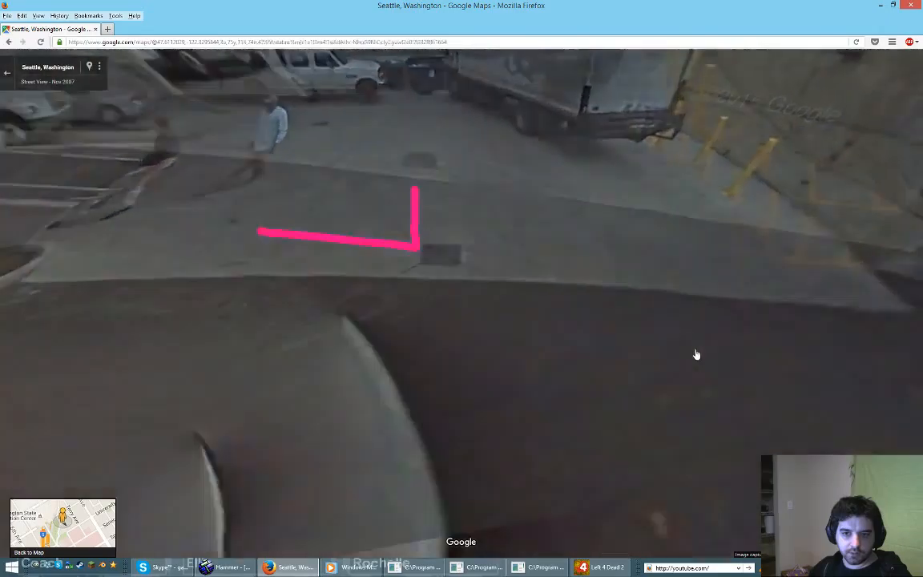
pyautogui.moveTo(696, 353); pyautogui.dragTo(745, 404)
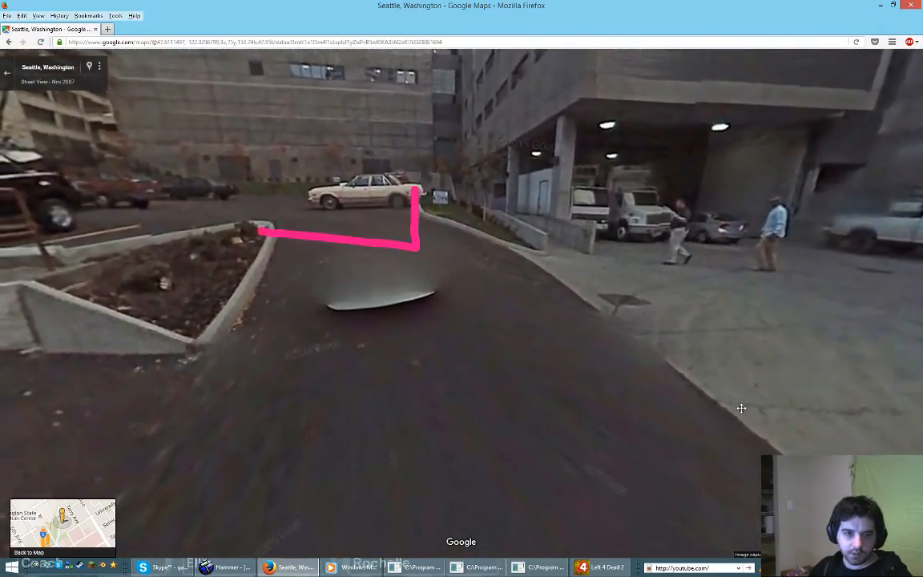
# Step: Switch to Hammer, clear the pink markup and view the yellow stairs and the top of the displacement from above
pyautogui.click(224, 568)
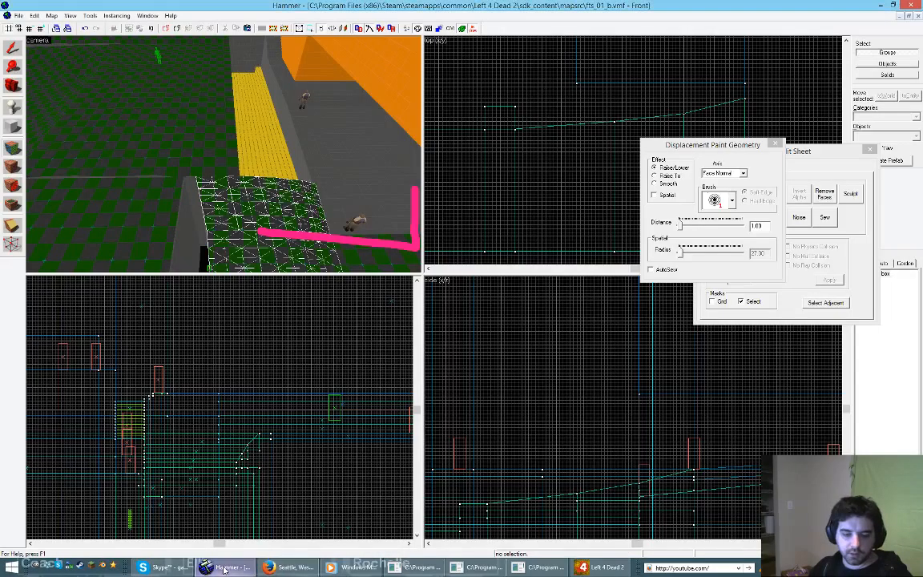
pyautogui.hotkey('ctrl', '7')
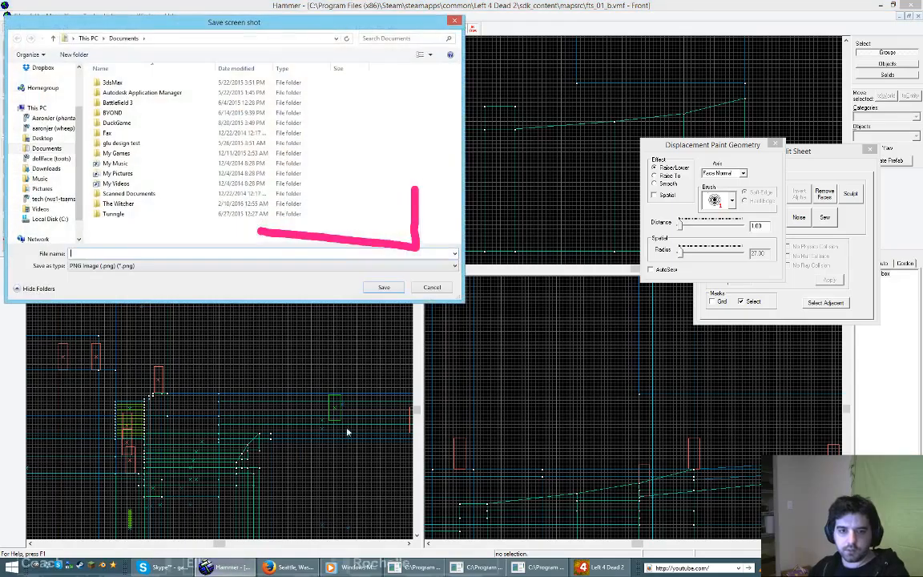
pyautogui.click(430, 287)
pyautogui.hotkey('ctrl', '6')
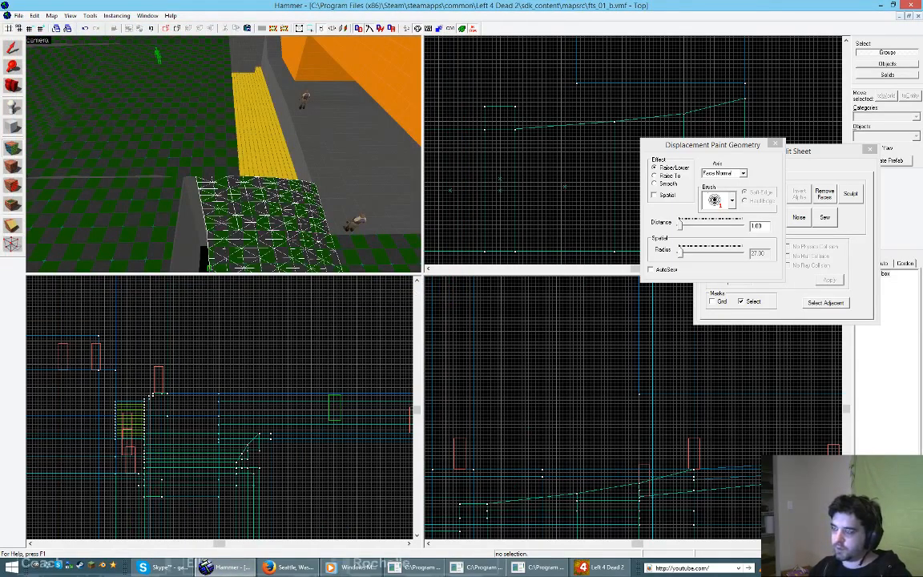
pyautogui.press('z')
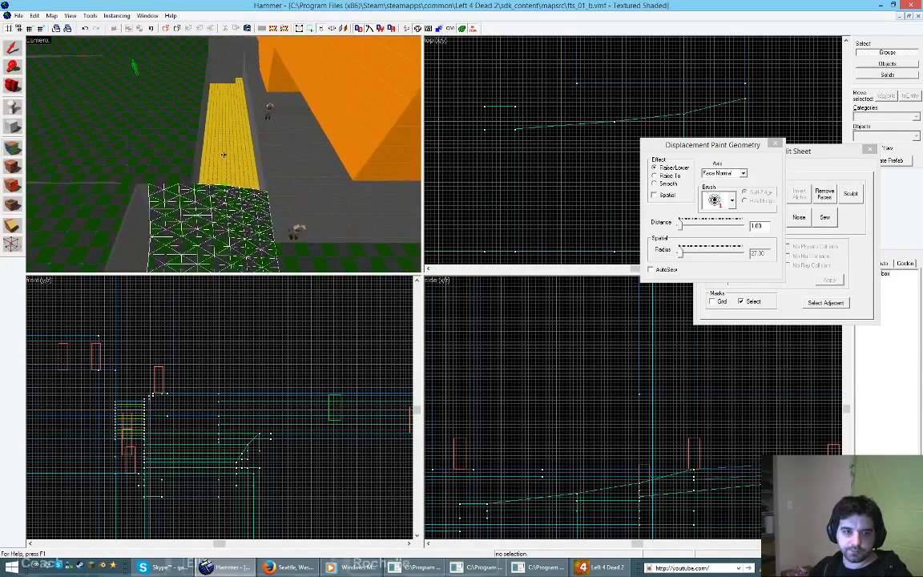
pyautogui.press('s')
pyautogui.press('z')
# Step: Compare the Street View driveway with the map, marking a pink curve from the yellow stairs around the displacement's corner in Hammer
pyautogui.click(300, 569)
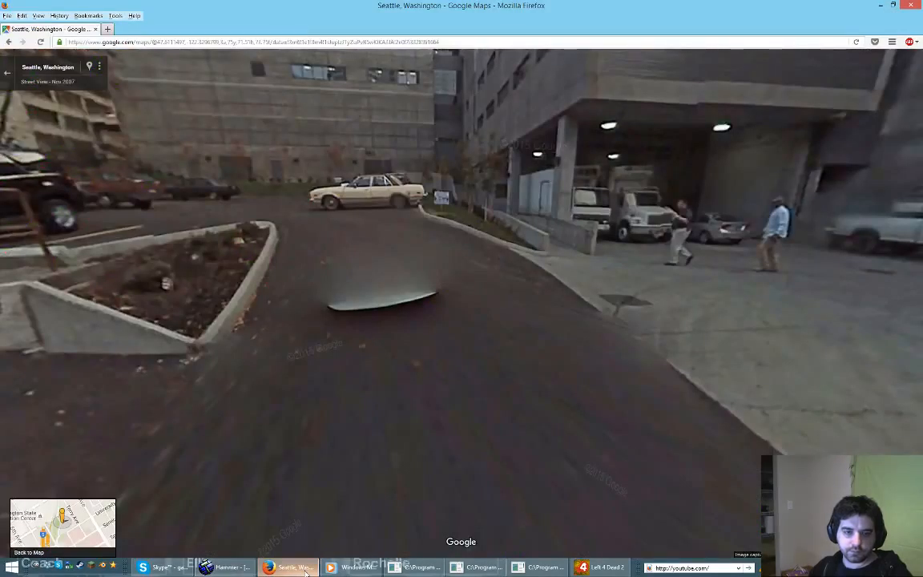
pyautogui.click(227, 567)
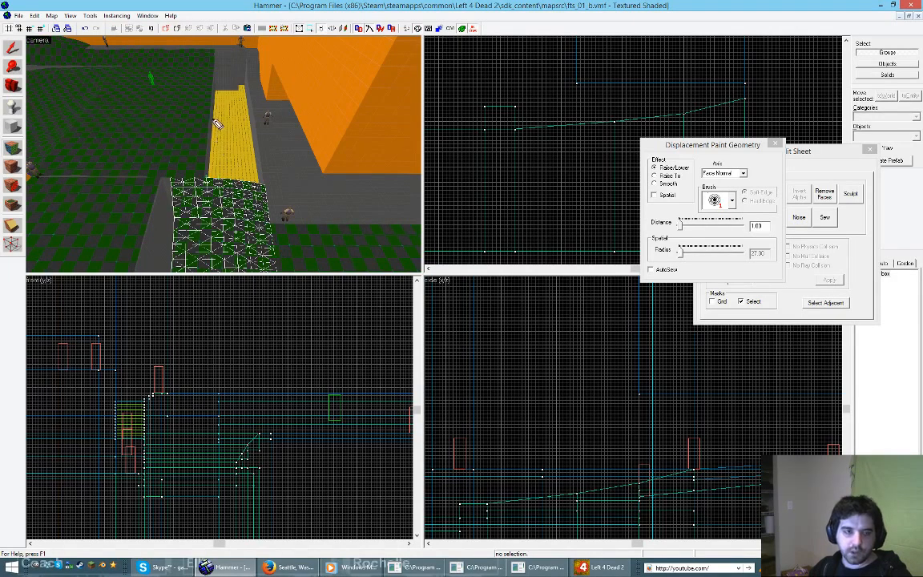
pyautogui.moveTo(214, 118); pyautogui.dragTo(222, 150)
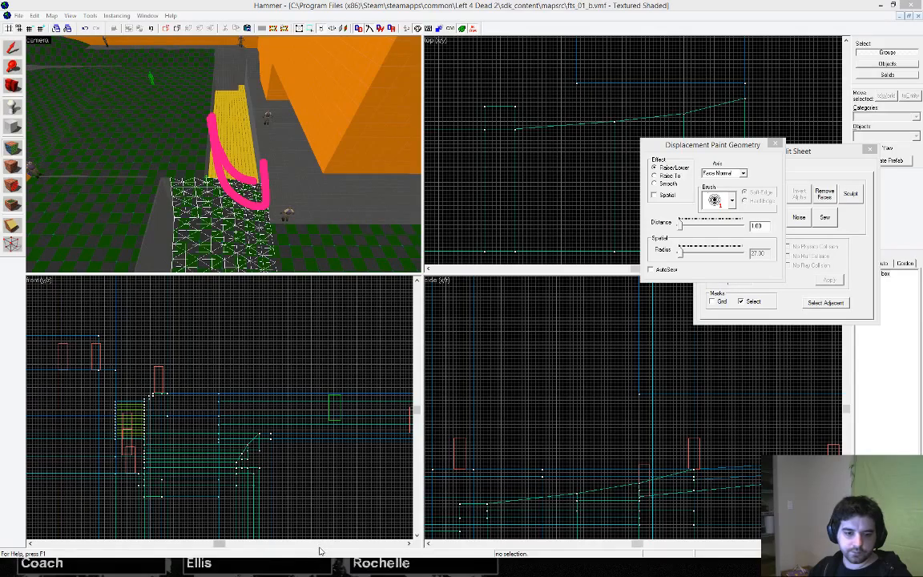
pyautogui.click(289, 567)
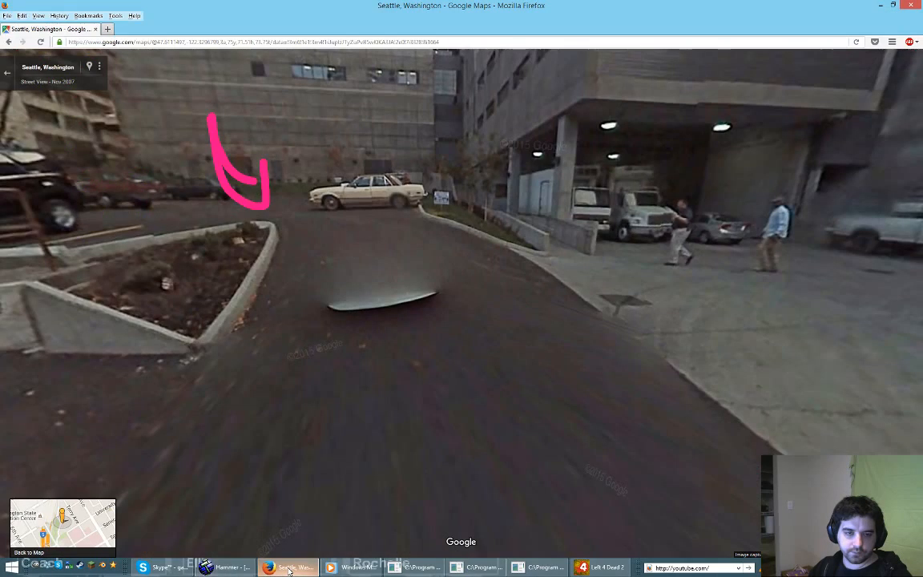
pyautogui.click(234, 567)
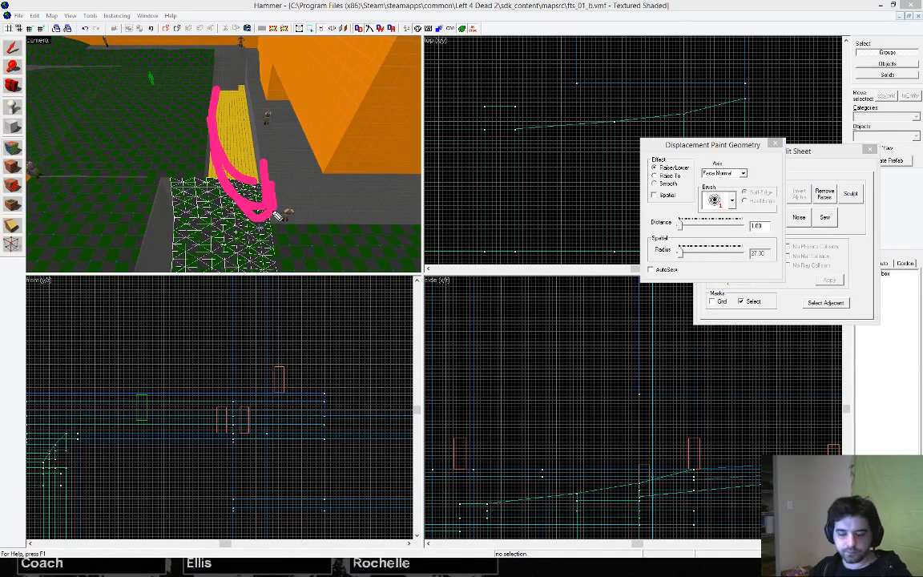
pyautogui.press('Escape')
# Step: Enlarge the camera view, inspect the slope's junction with the yellow stairs up close and from afar, and close face editing
pyautogui.press('z')
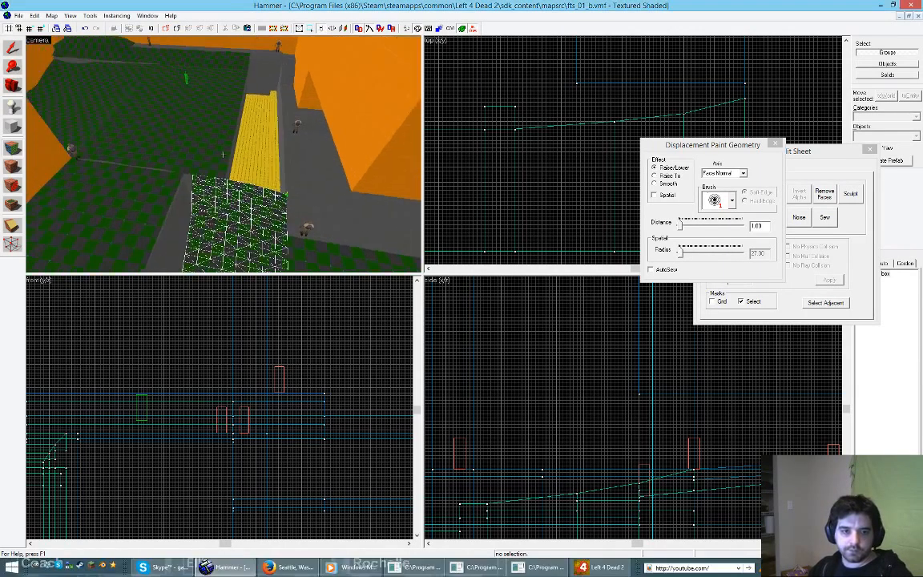
pyautogui.press('z')
pyautogui.hotkey('shift', 'z')
pyautogui.press('z')
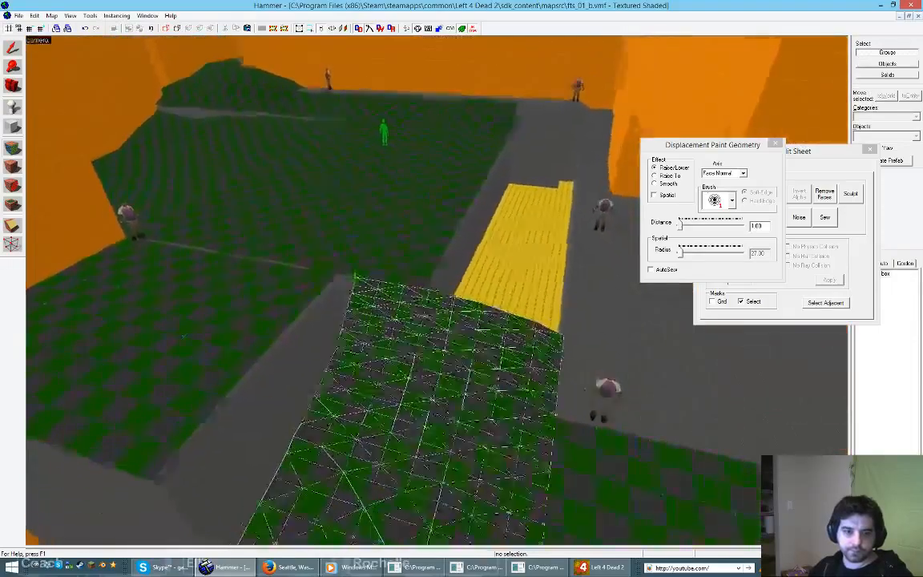
pyautogui.press('w')
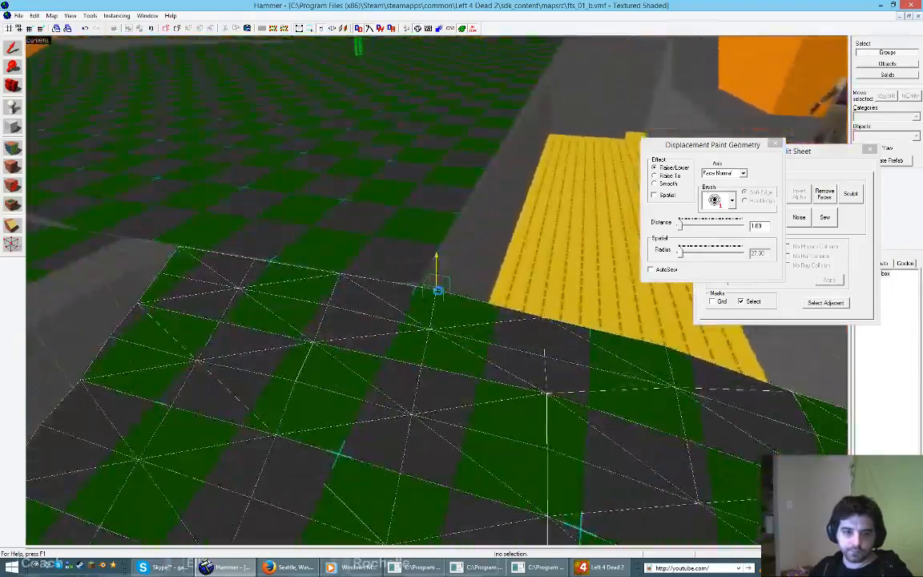
pyautogui.press('s')
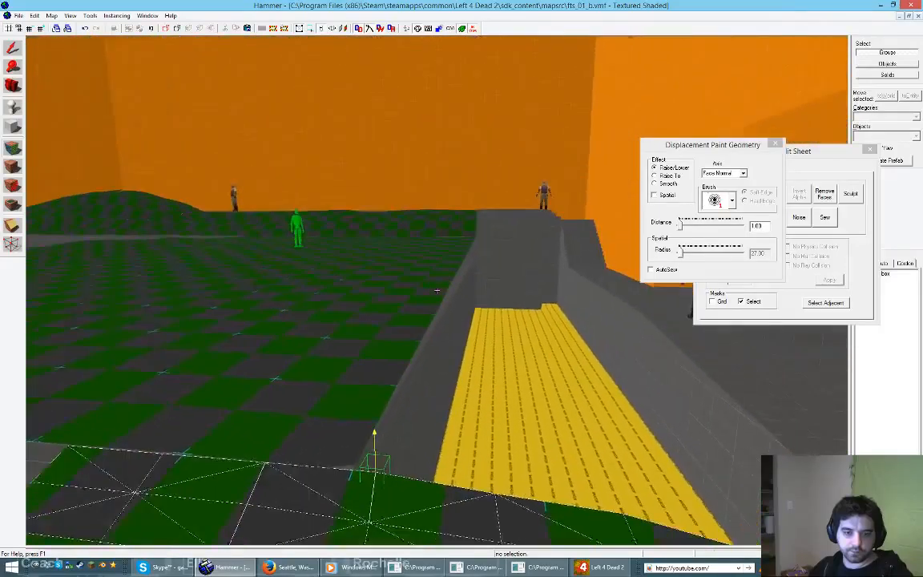
pyautogui.press('d')
pyautogui.press('a')
pyautogui.press('s')
pyautogui.press('s')
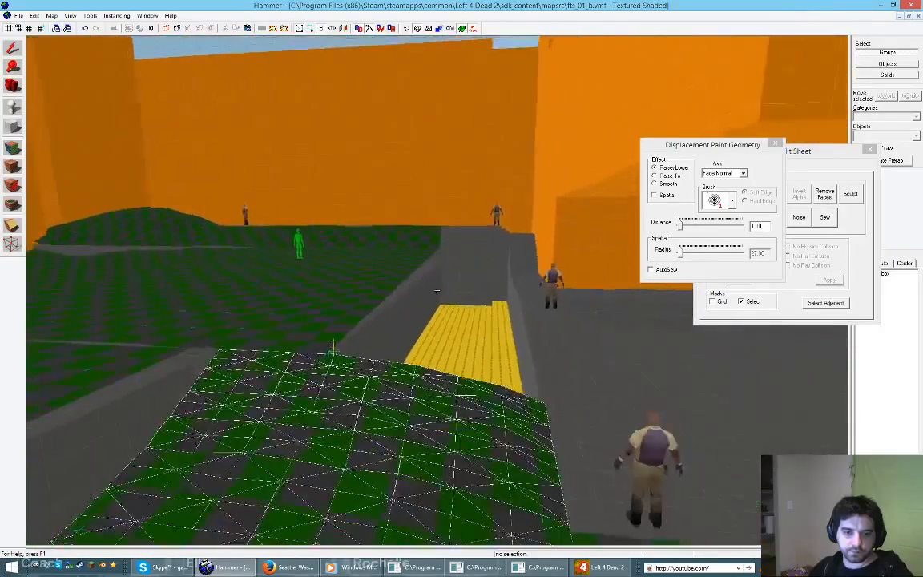
pyautogui.press('d')
pyautogui.press('a')
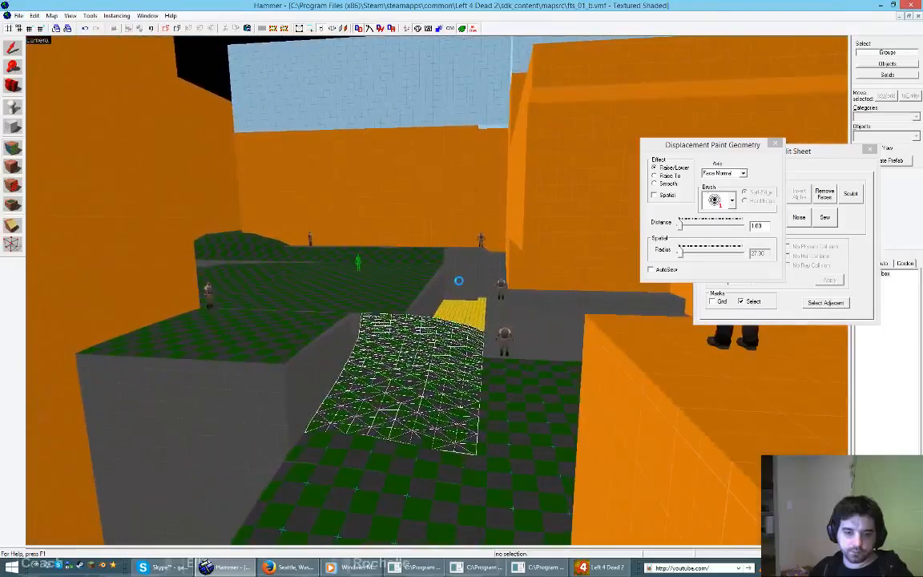
pyautogui.click(869, 150)
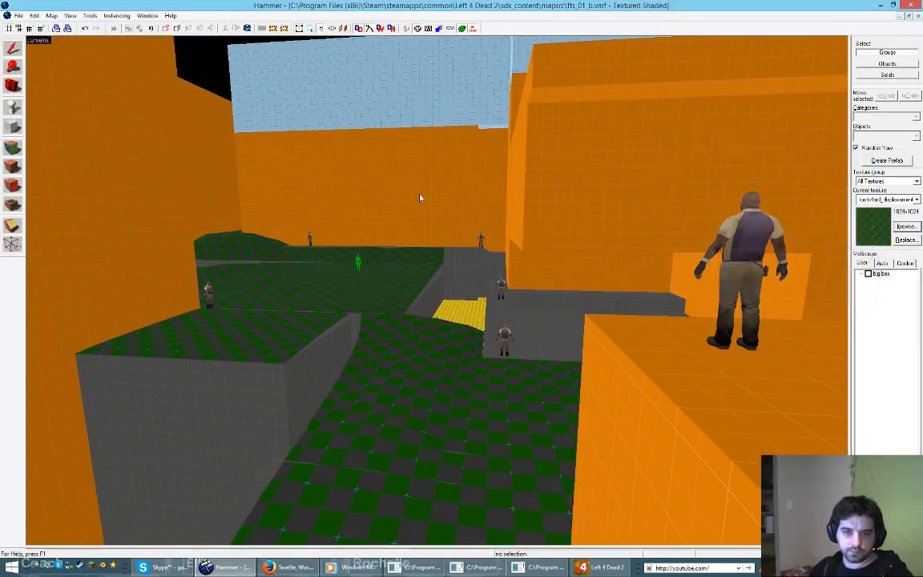
# Step: Examine the slope without its wireframe from near ground level, along the lower ground and beside the yellow stairs
pyautogui.press('z')
pyautogui.press('a')
pyautogui.press('s')
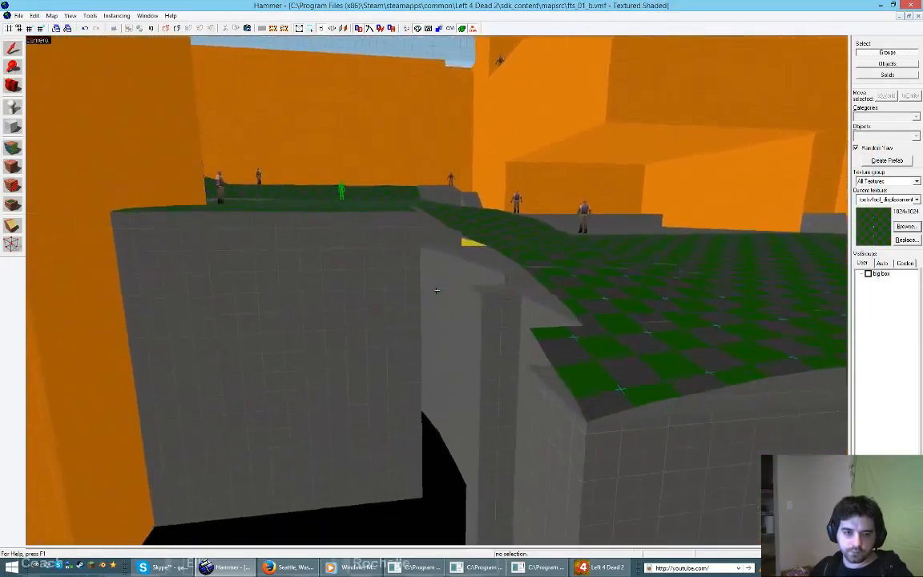
pyautogui.press('w')
pyautogui.press('d')
pyautogui.press('z')
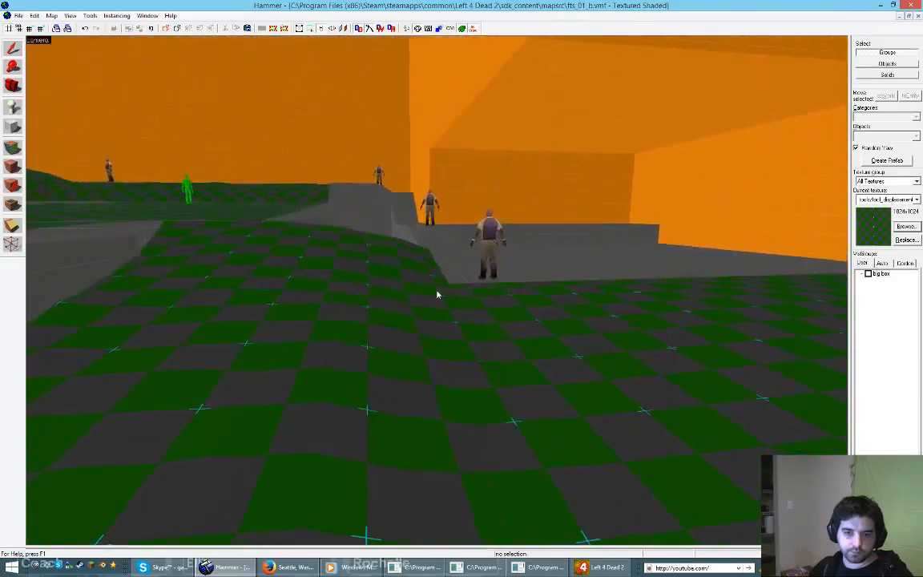
pyautogui.press('z')
pyautogui.press('w')
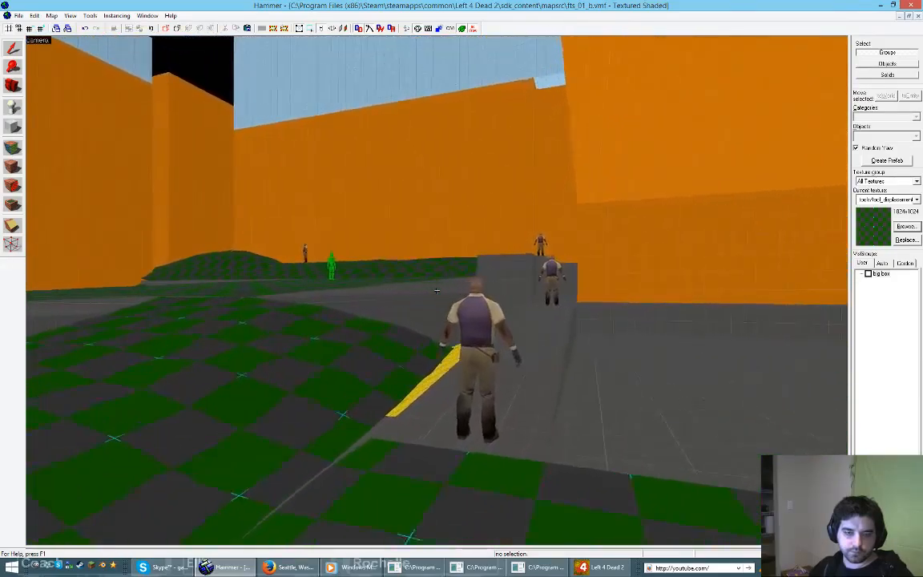
pyautogui.press('a')
pyautogui.press('s')
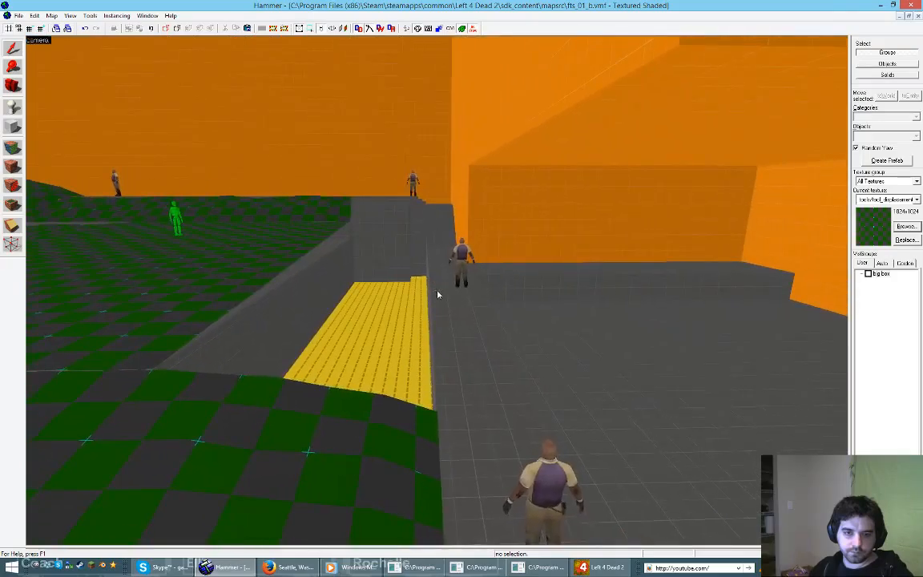
# Step: Examine the whole displacement area from above, and the slope's edge along the gray wall up close
pyautogui.press('z')
pyautogui.press('s')
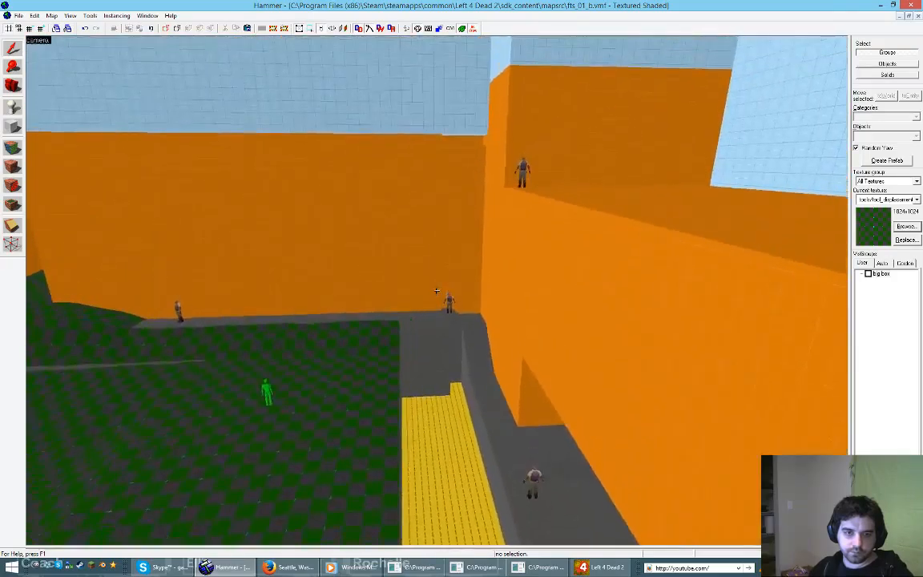
pyautogui.press('s')
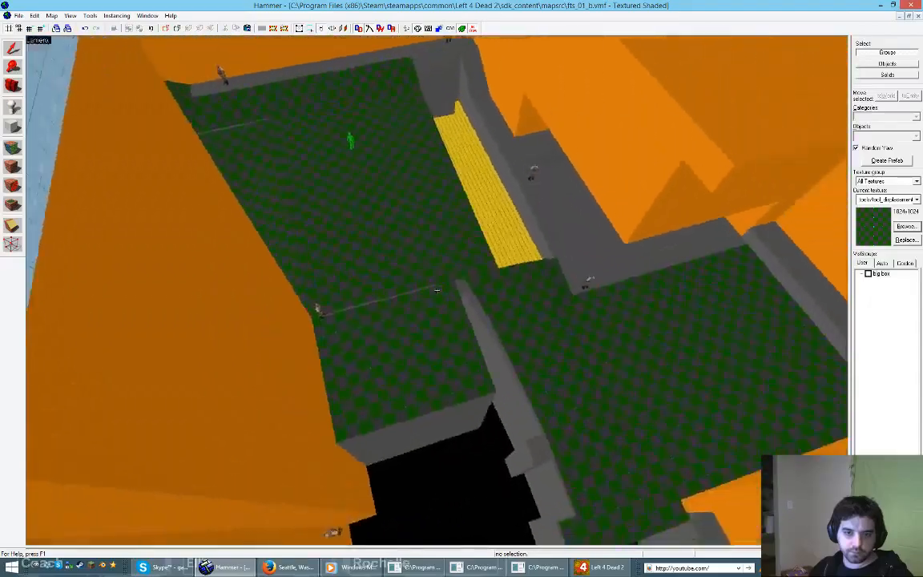
pyautogui.press('d')
pyautogui.press('w')
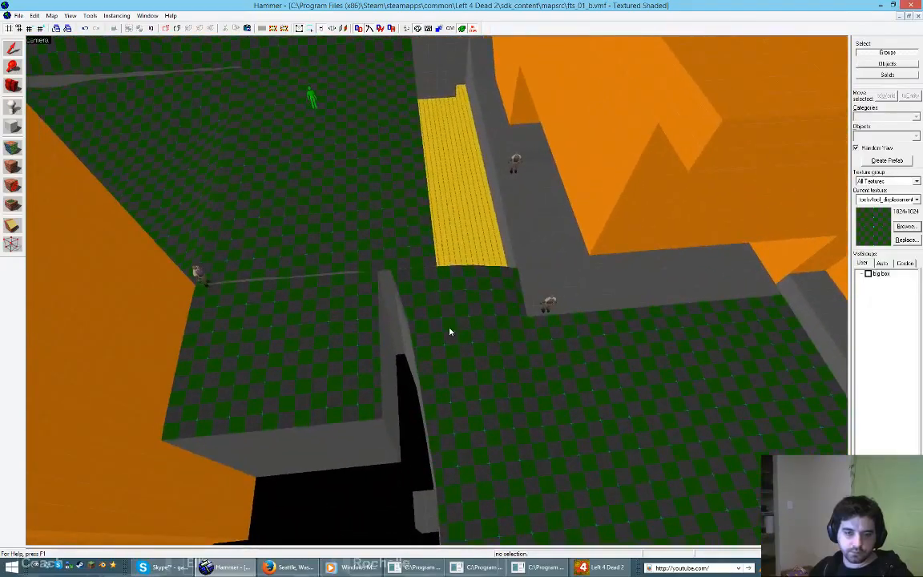
pyautogui.press('z')
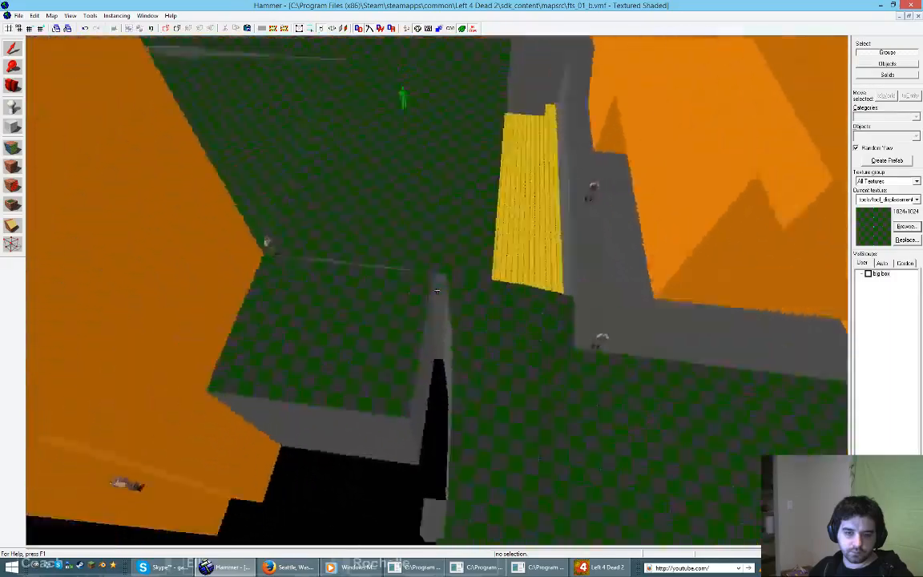
pyautogui.press('w')
pyautogui.press('w')
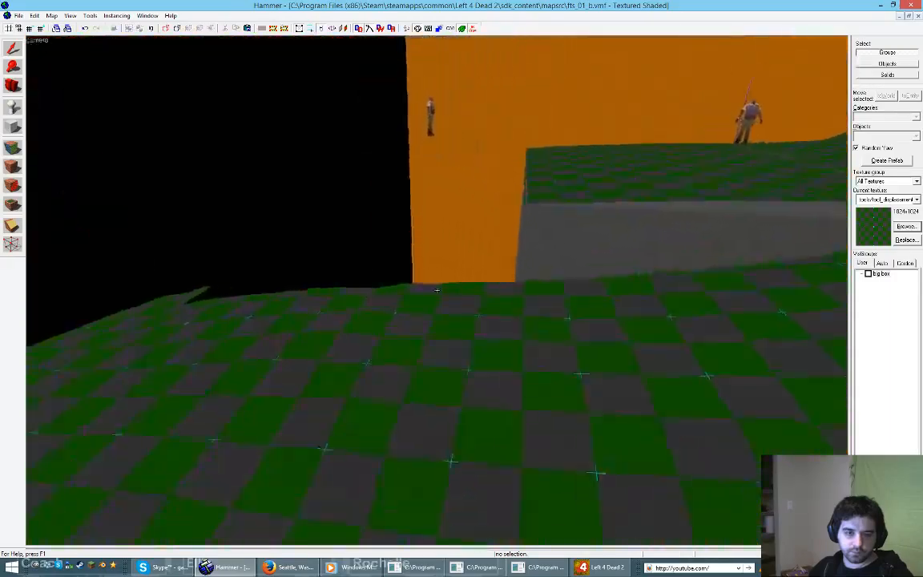
pyautogui.press('z')
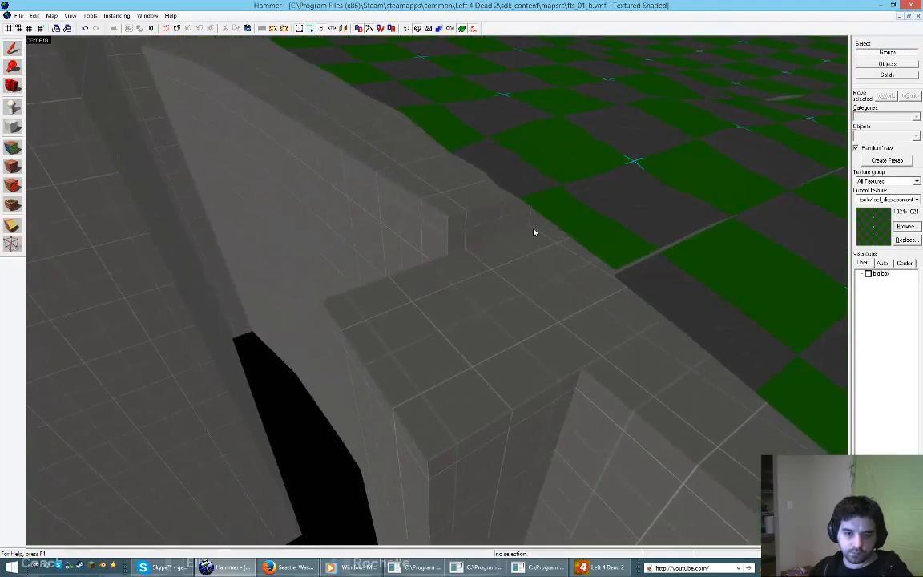
# Step: Select the narrow displacement strip beside the gray wall and open it for Raise/Lower geometry painting with Spatial turned off
pyautogui.click(554, 208)
pyautogui.press('z')
pyautogui.press('d')
pyautogui.press('s')
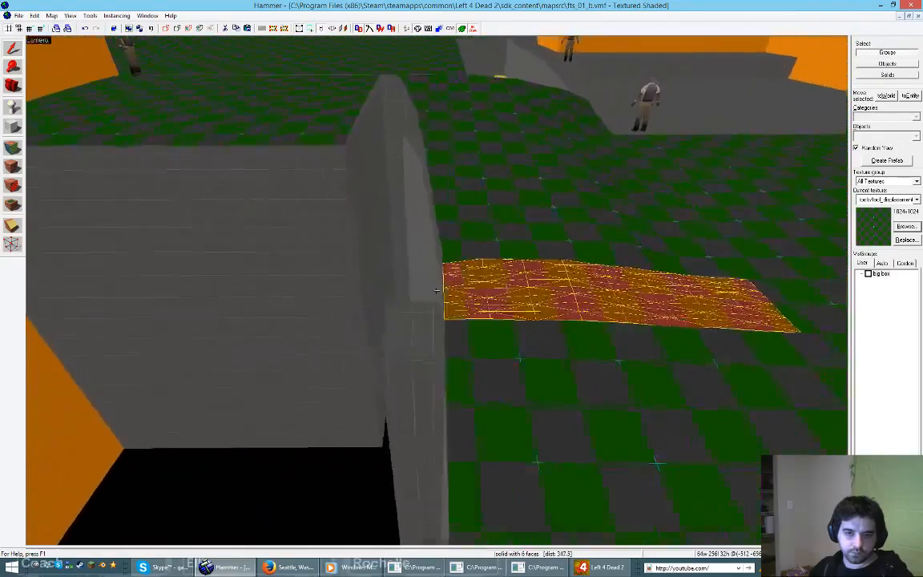
pyautogui.press('d')
pyautogui.press('w')
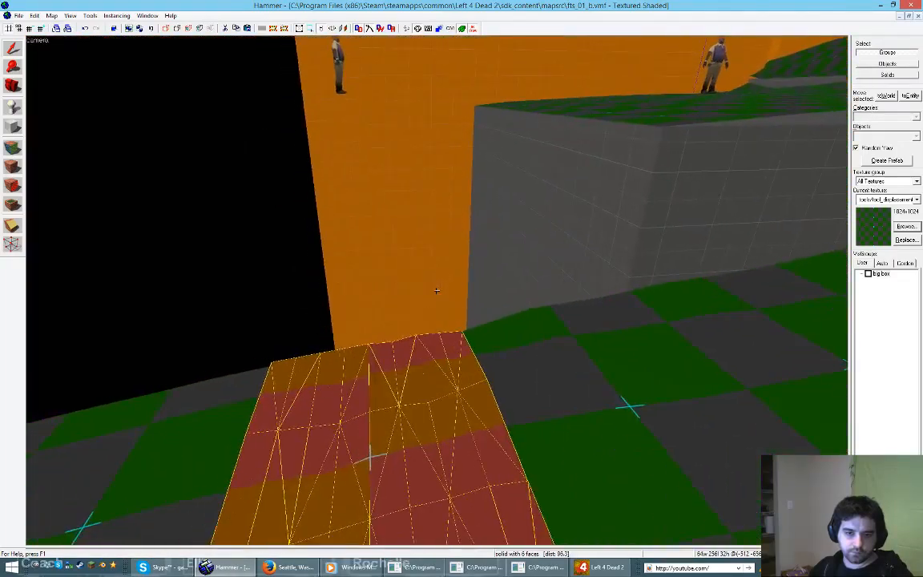
pyautogui.hotkey('shift', 'a')
pyautogui.click(742, 167)
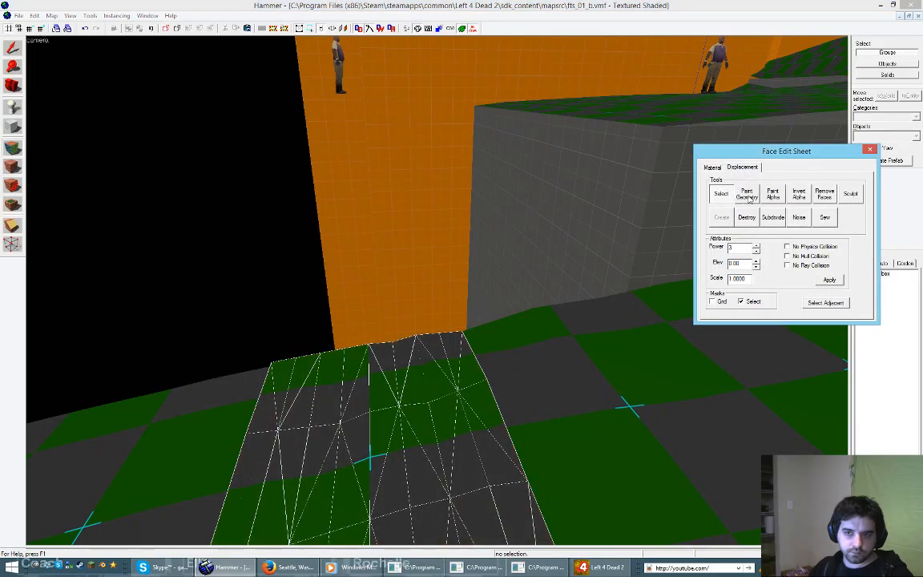
pyautogui.click(748, 193)
pyautogui.click(654, 195)
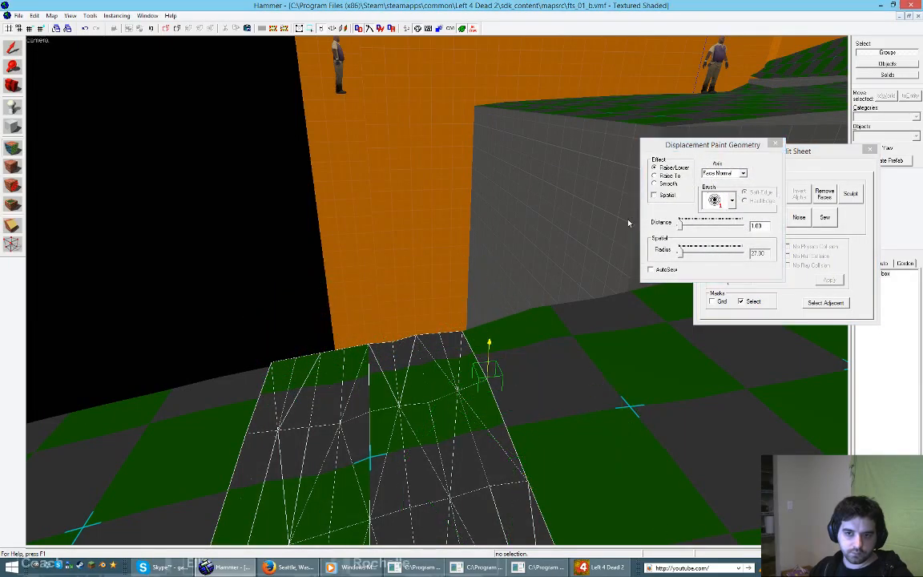
# Step: Add the displacements on both sides of the strip to the editing selection and lower the vertices along its wall-side edge
pyautogui.keyDown('ctrl'); pyautogui.click(541, 330); pyautogui.keyUp('ctrl')
pyautogui.moveTo(327, 347)
pyautogui.mouseDown(button='right')
pyautogui.moveTo(309, 350)
pyautogui.moveTo(465, 343)
pyautogui.mouseUp(button='right')
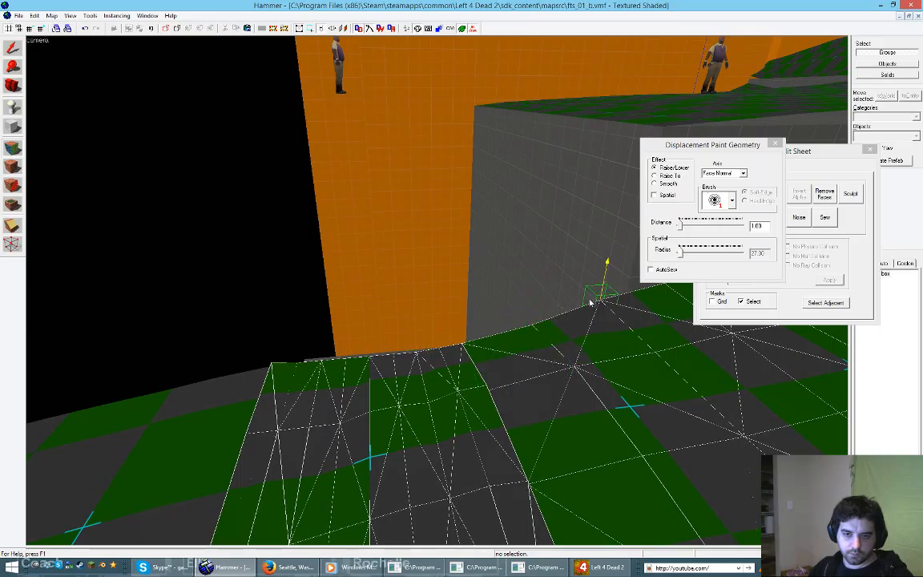
pyautogui.keyDown('ctrl'); pyautogui.click(195, 400); pyautogui.keyUp('ctrl')
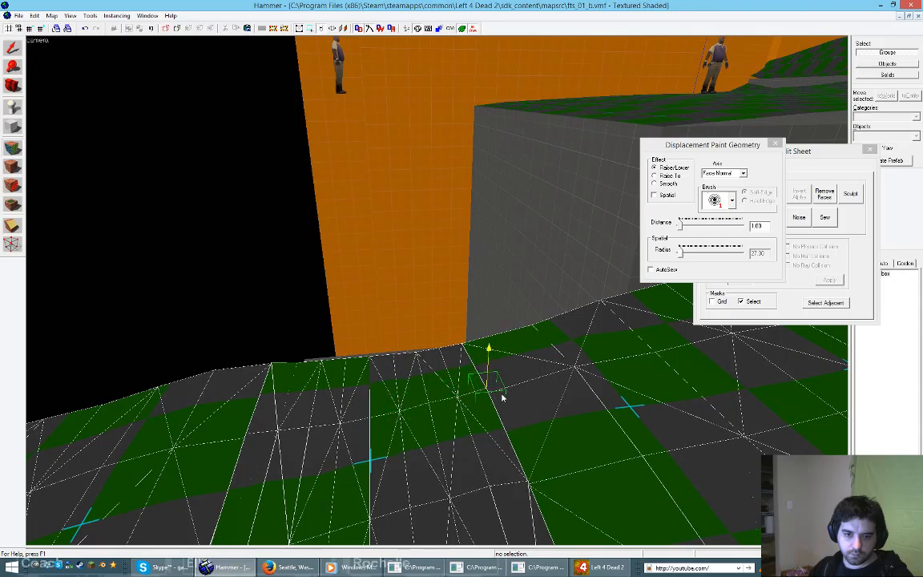
pyautogui.click(870, 150)
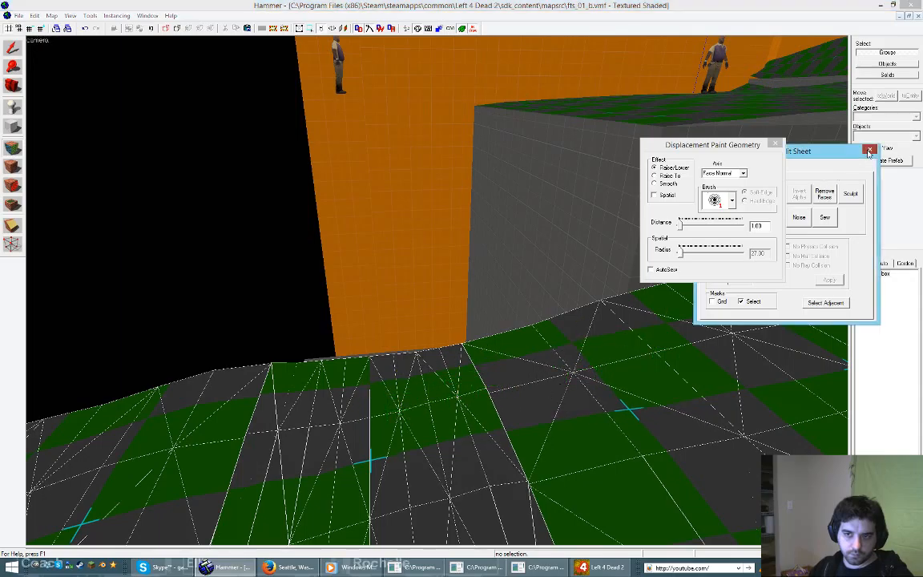
pyautogui.press('z')
pyautogui.press('s')
pyautogui.moveTo(437, 291); pyautogui.dragTo(453, 274, button='right')
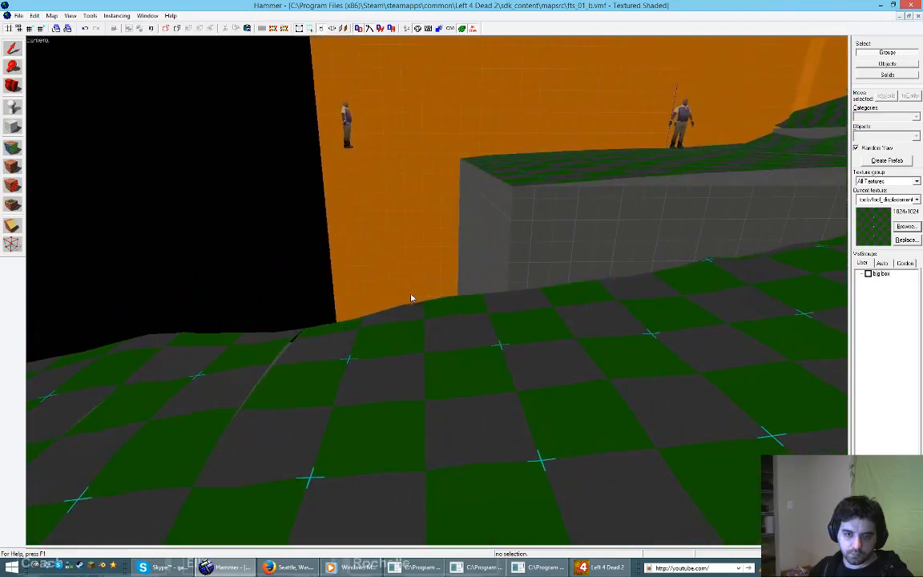
pyautogui.press('s')
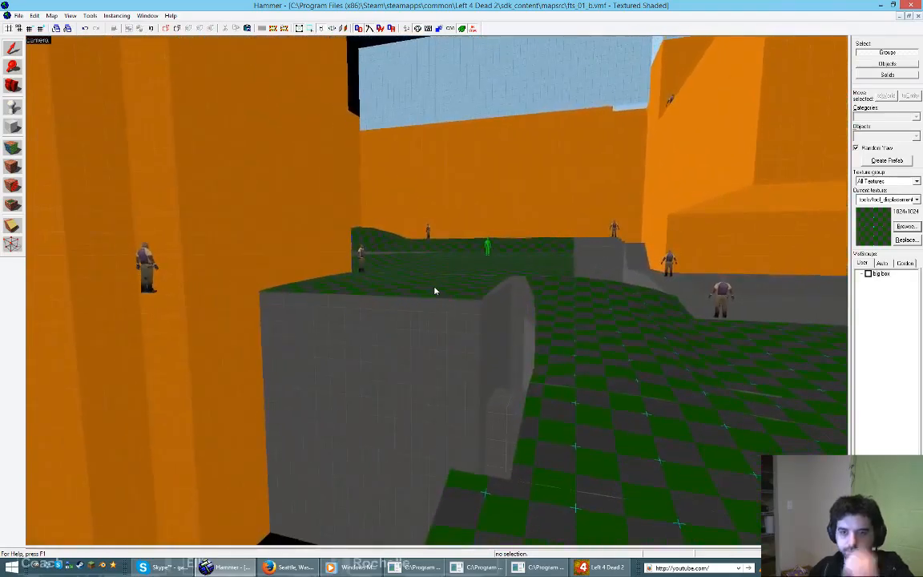
# Step: Examine the displacement slope from its lower end and the corner where the gray ledge meets the orange walls
pyautogui.press('z')
pyautogui.press('s')
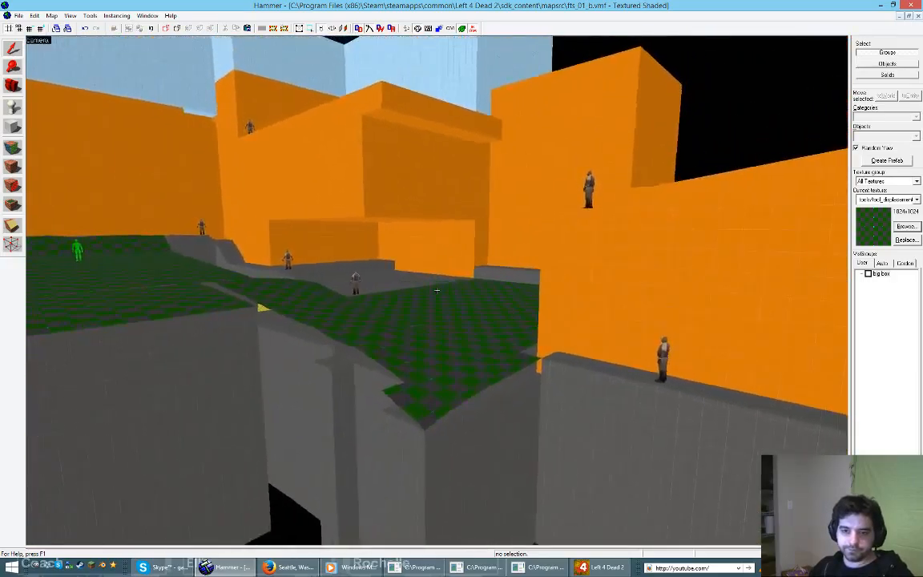
pyautogui.press('w')
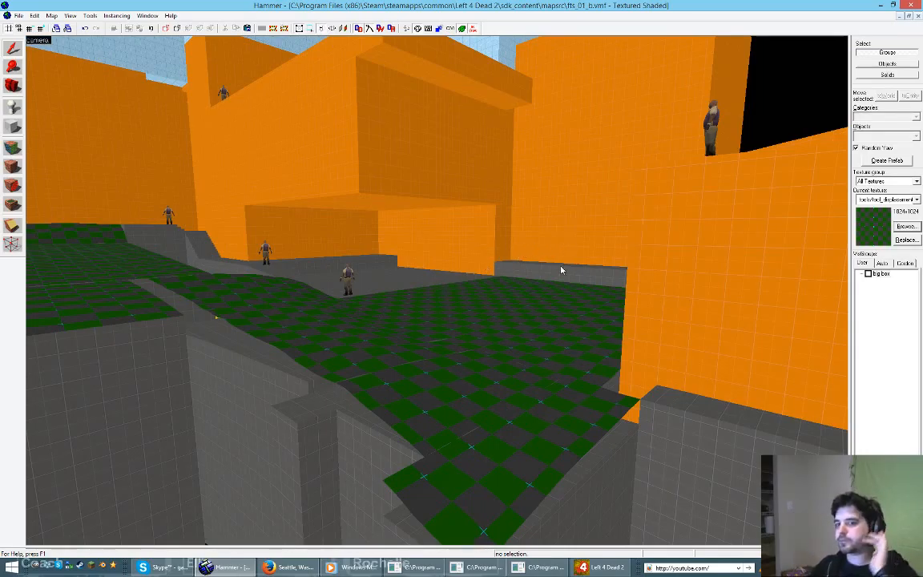
pyautogui.press('z')
pyautogui.press('w')
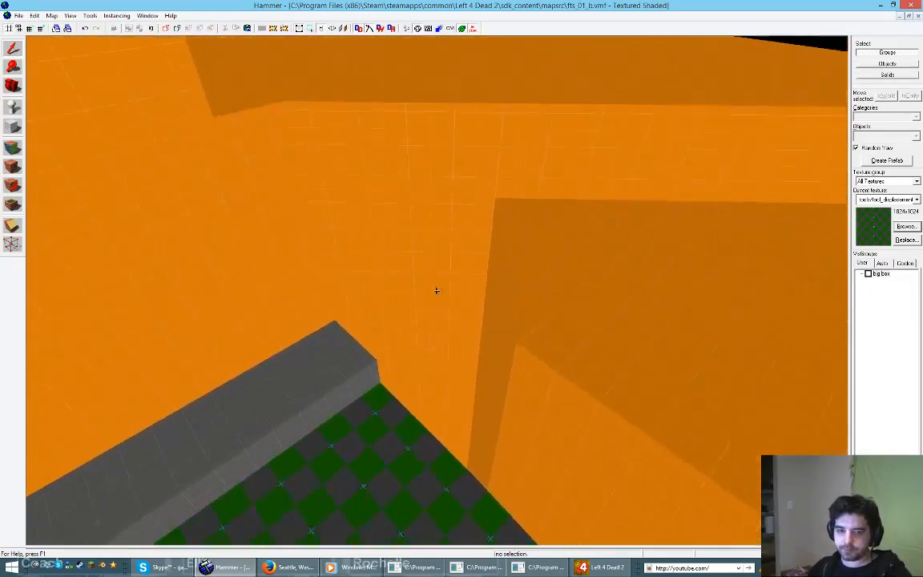
pyautogui.press('z')
pyautogui.press('z')
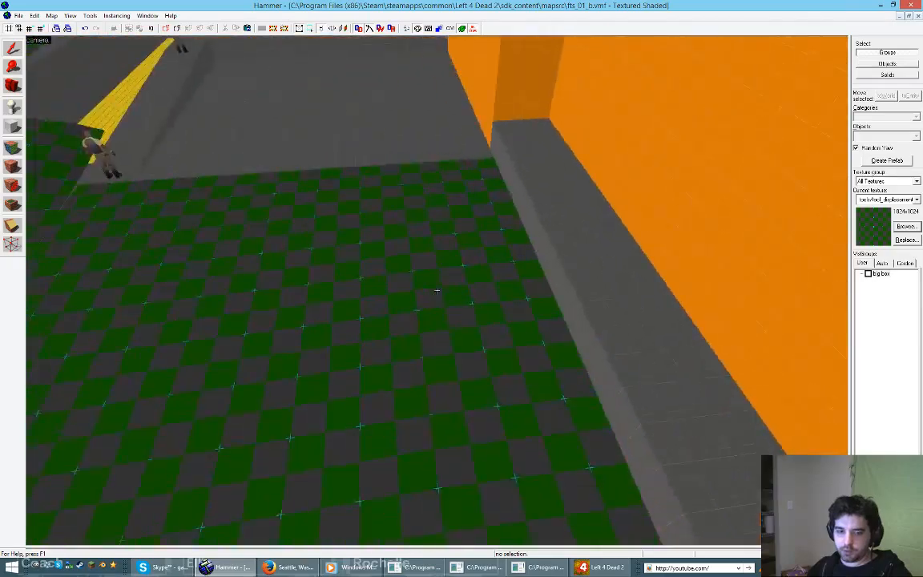
pyautogui.press('w')
pyautogui.press('z')
# Step: Extend the 640-unit-long gray ledge brush at the end of the displacements downward until it is 496 units tall
pyautogui.click(385, 390)
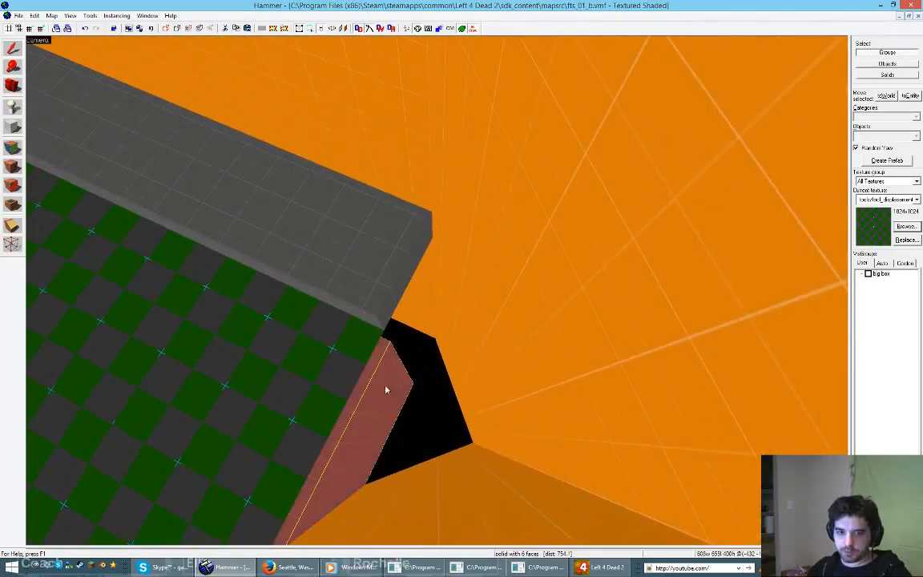
pyautogui.hotkey('shift', 'z')
pyautogui.scroll(2, 609, 203)
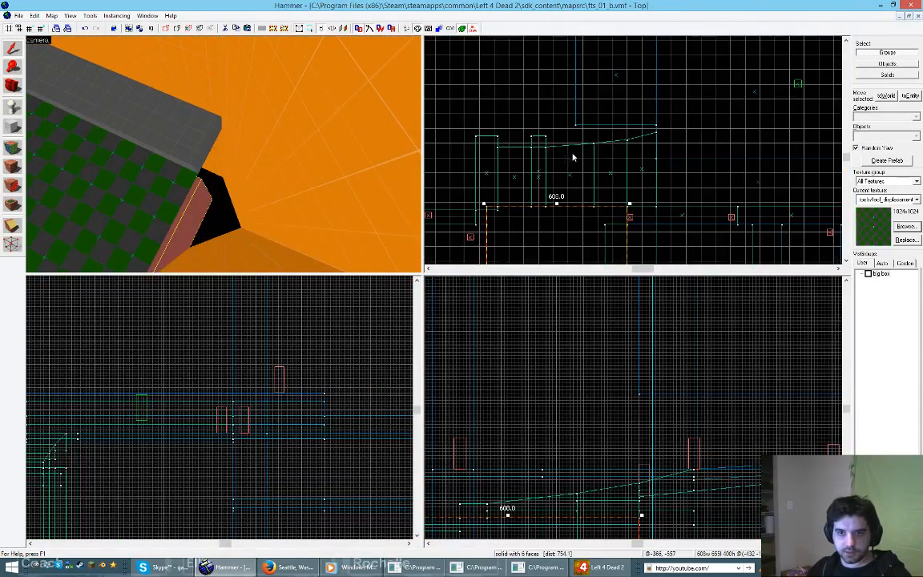
pyautogui.press('z')
pyautogui.press('w')
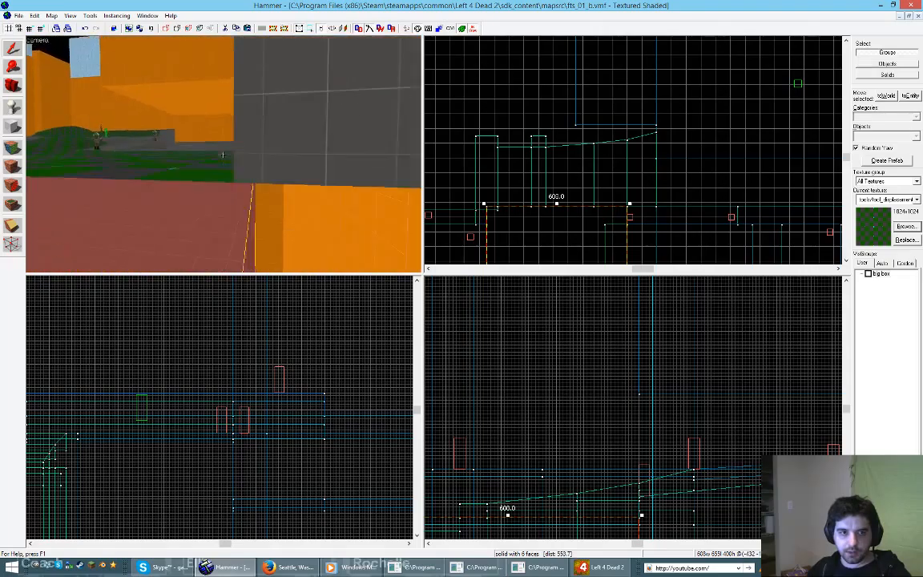
pyautogui.press('z')
pyautogui.click(241, 116)
pyautogui.scroll(-4, 572, 472)
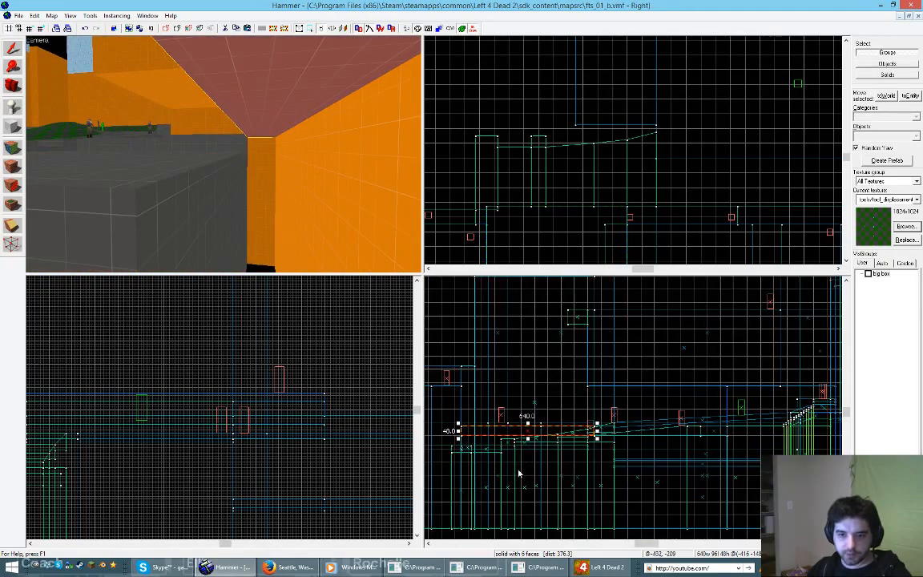
pyautogui.scroll(-2, 524, 432)
pyautogui.scroll(2, 526, 425)
pyautogui.moveTo(520, 423); pyautogui.dragTo(552, 526)
pyautogui.press(']')
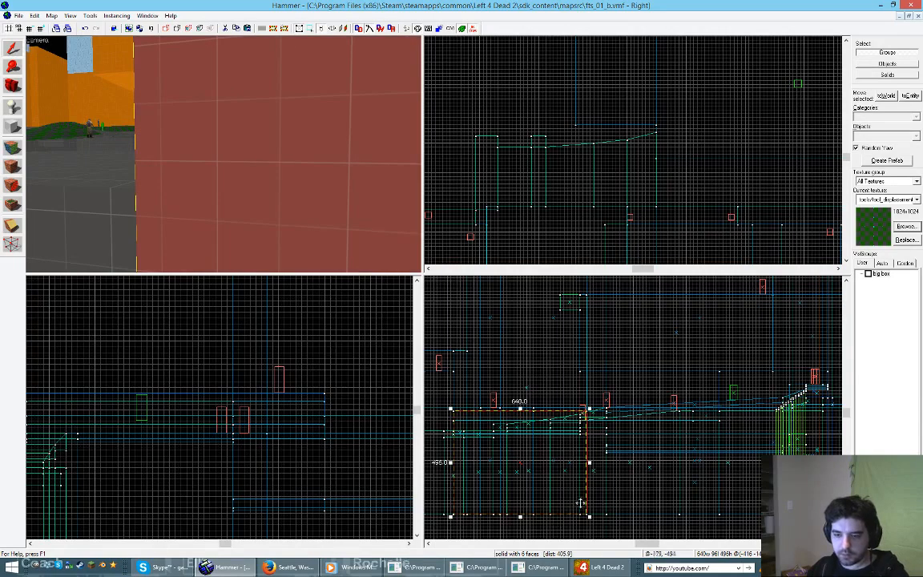
pyautogui.click(612, 502)
# Step: Copy the gray ledge brush into the black gap at the corner and resize the copy to 144 by 288 units
pyautogui.press('z')
pyautogui.press('w')
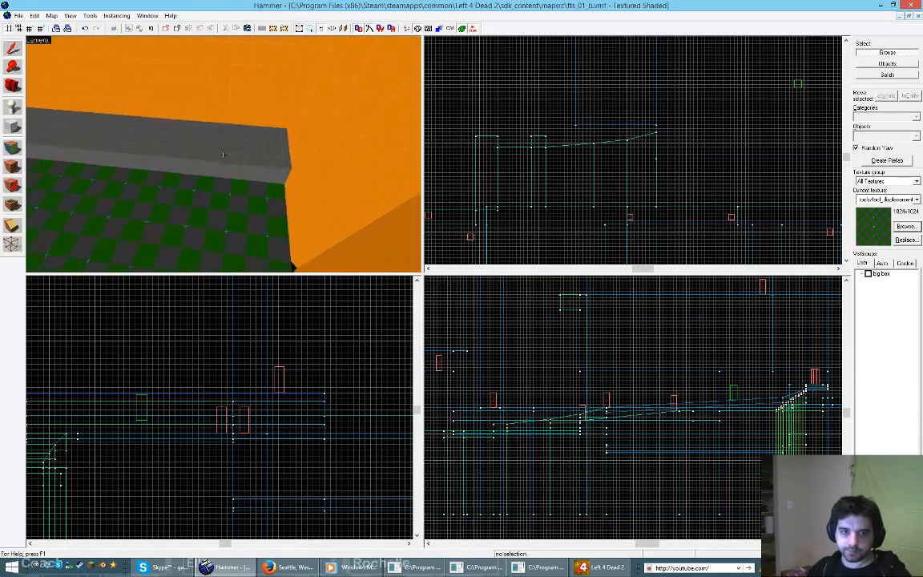
pyautogui.press('z')
pyautogui.click(189, 208)
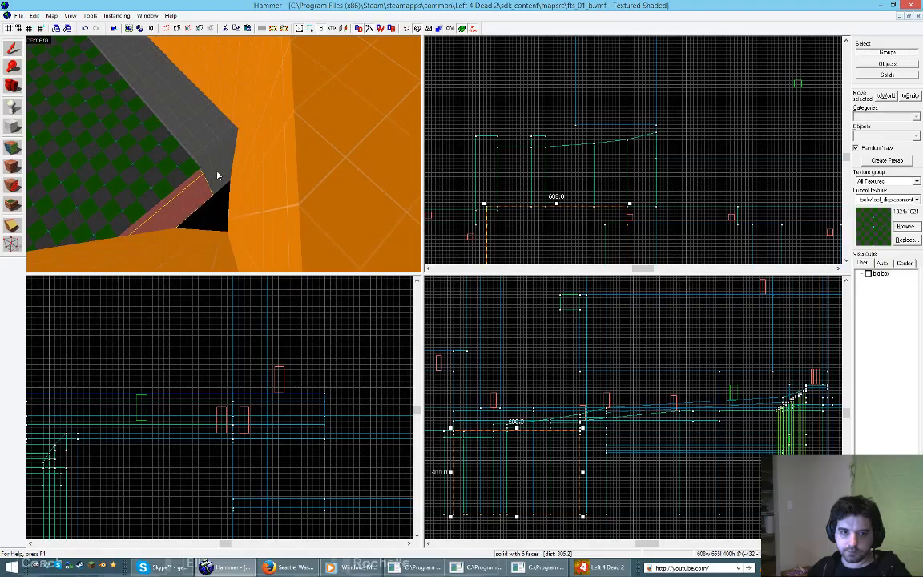
pyautogui.click(217, 174)
pyautogui.scroll(-4, 618, 138)
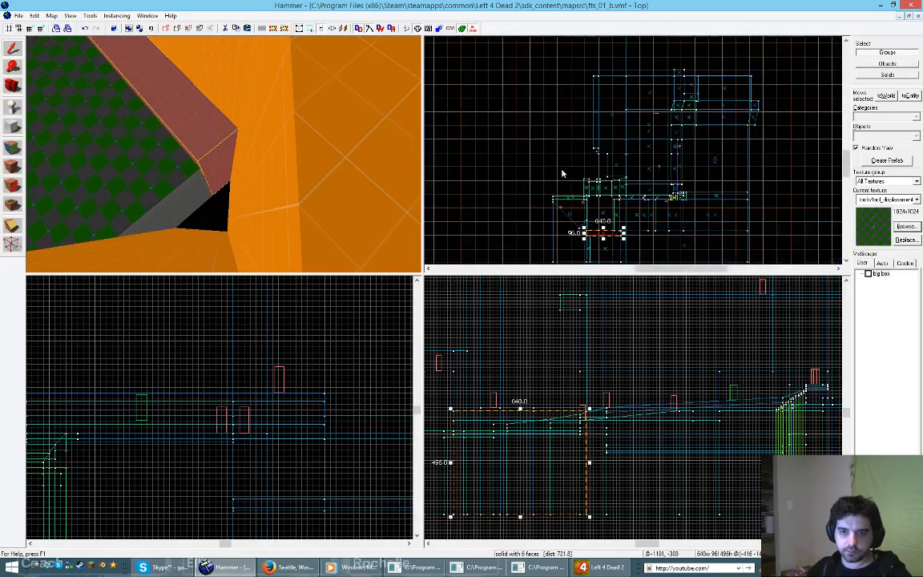
pyautogui.scroll(5, 593, 240)
pyautogui.moveTo(603, 233); pyautogui.dragTo(577, 158)
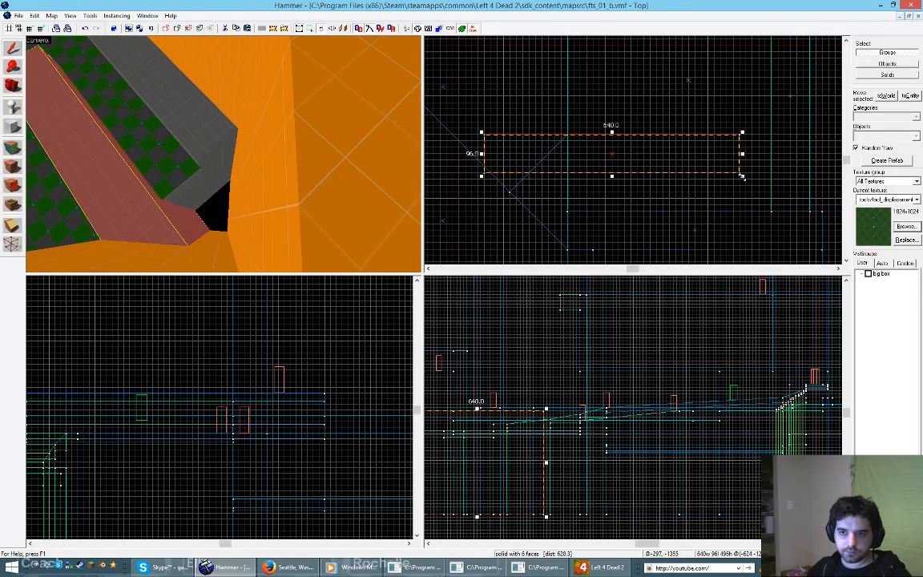
pyautogui.moveTo(742, 176); pyautogui.dragTo(569, 252)
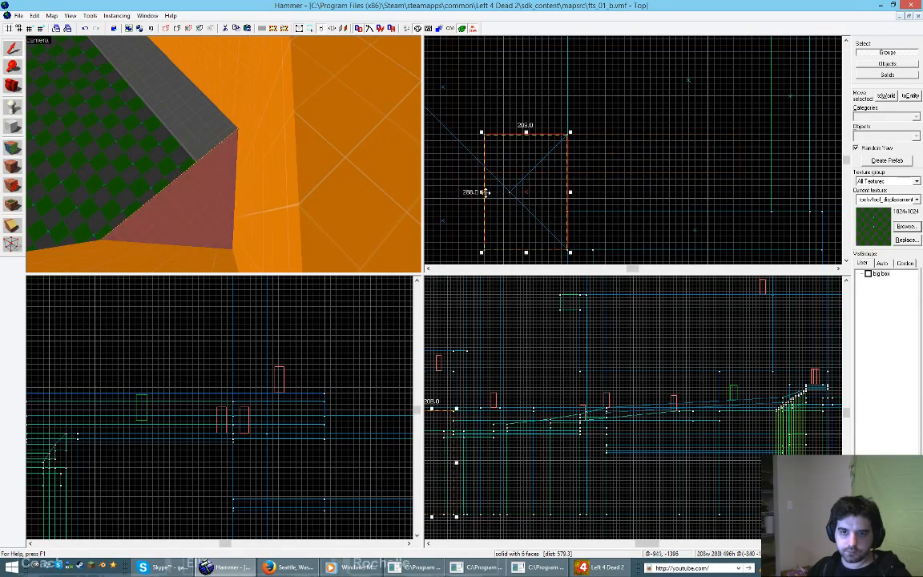
pyautogui.moveTo(484, 192); pyautogui.dragTo(506, 192)
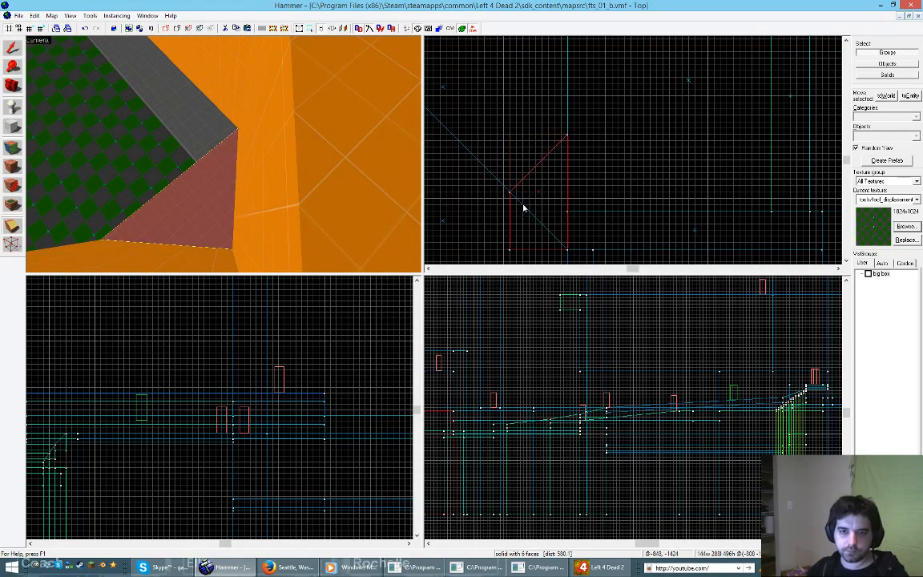
# Step: Reshape the gap-filling brush into a triangular wedge against the angled orange wall and lower its top to make it 448 units tall
pyautogui.hotkey('shift', 's')
pyautogui.press('z')
pyautogui.press('z')
pyautogui.scroll(2, 512, 405)
pyautogui.moveTo(526, 410)
pyautogui.mouseDown()
pyautogui.moveTo(531, 438)
pyautogui.moveTo(533, 420)
pyautogui.moveTo(532, 429)
pyautogui.mouseUp()
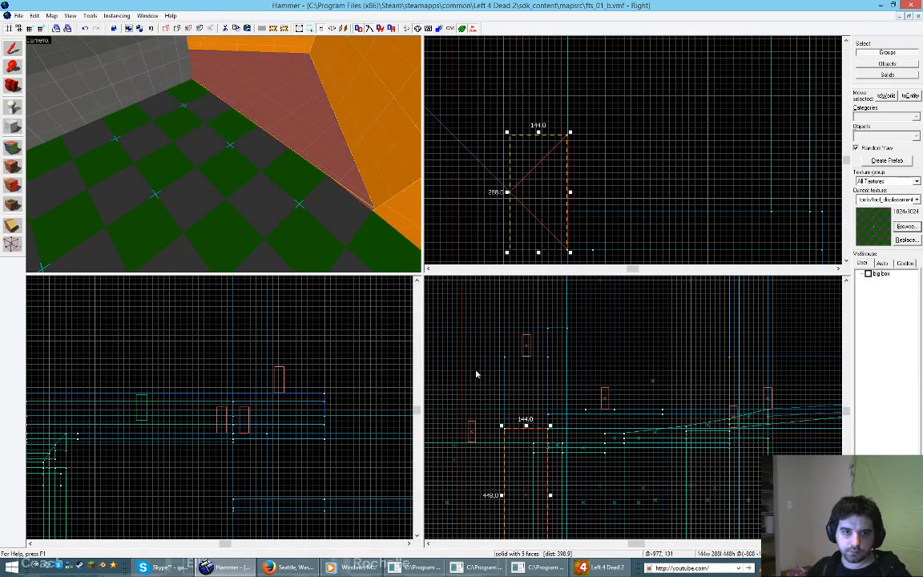
pyautogui.press('z')
pyautogui.press('w')
pyautogui.press('a')
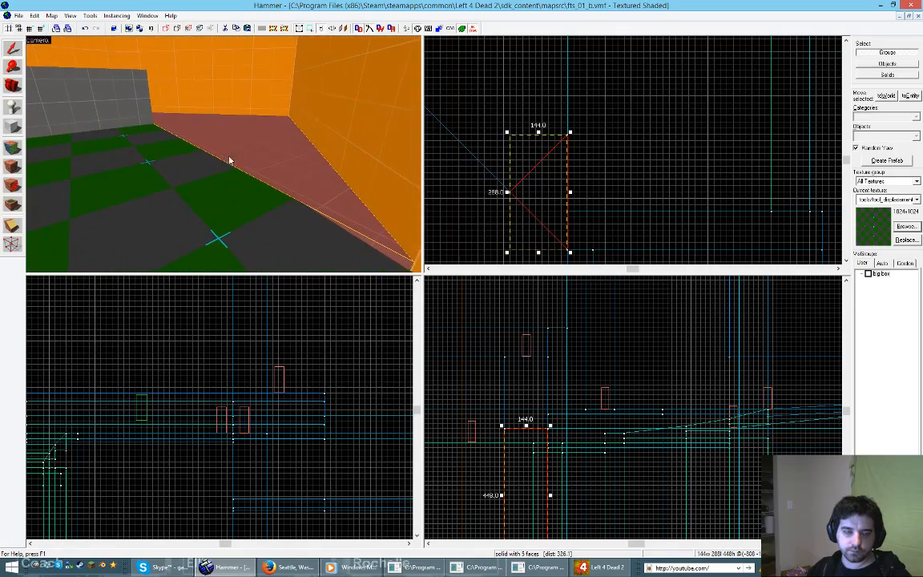
pyautogui.press('Delete')
# Step: Examine the corner by the displacements and the open skyline above the orange buildings
pyautogui.press('s')
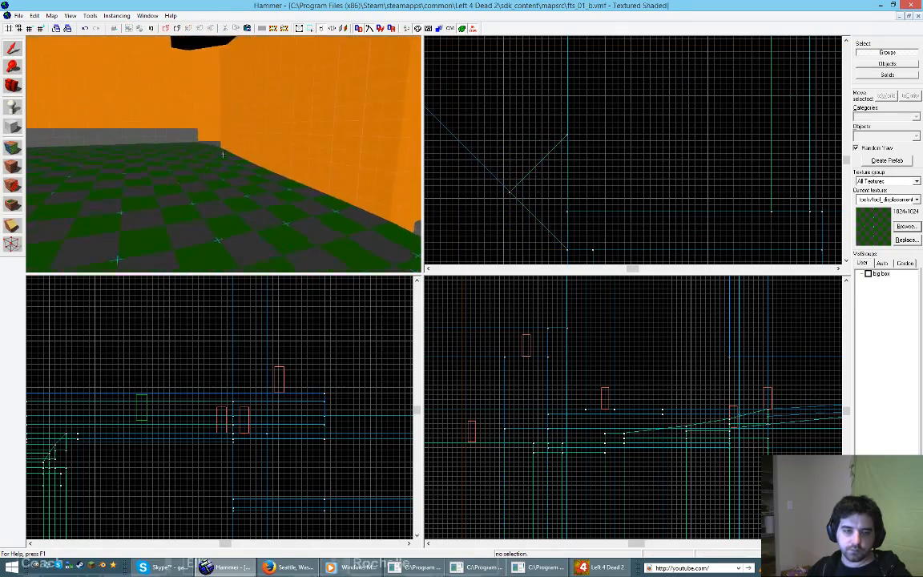
pyautogui.press('w')
pyautogui.press('s')
pyautogui.press('s')
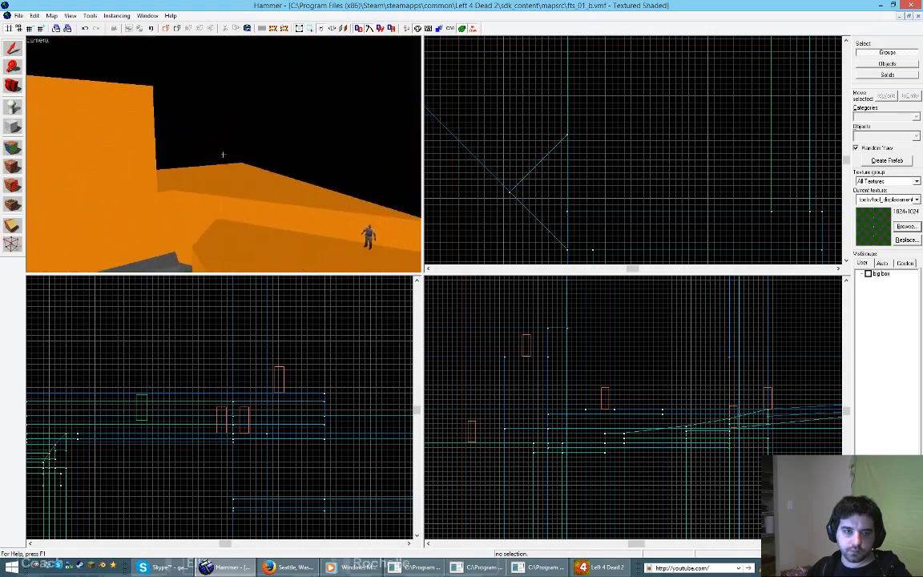
pyautogui.press('w')
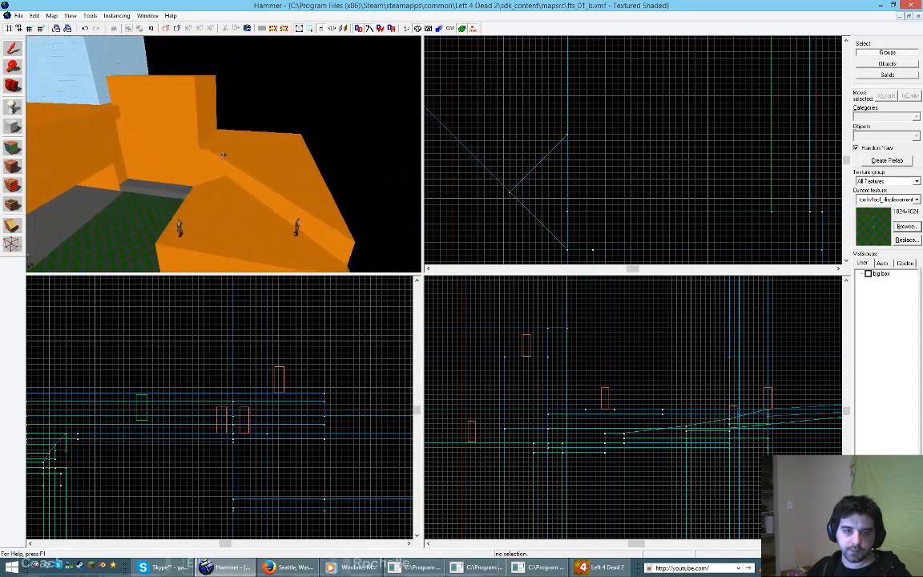
pyautogui.press('z')
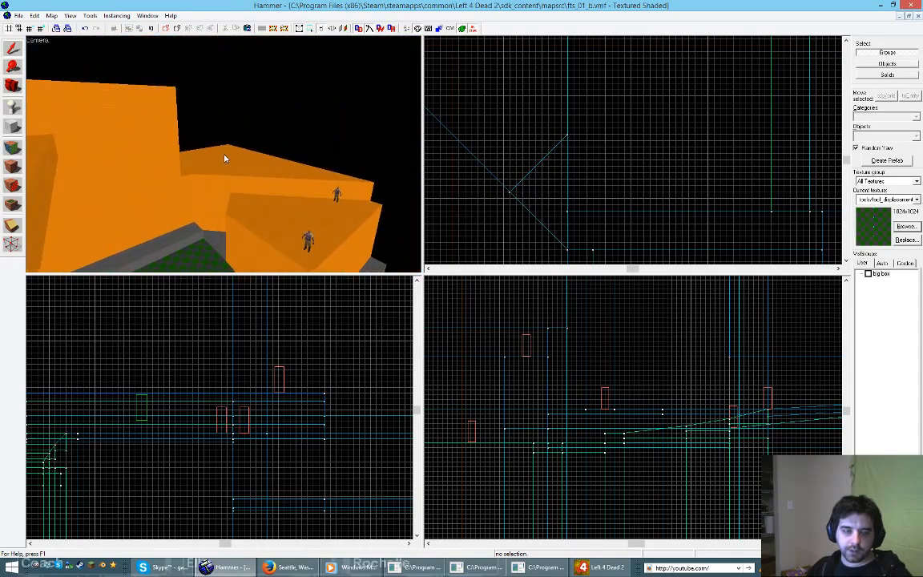
pyautogui.press('z')
pyautogui.press('w')
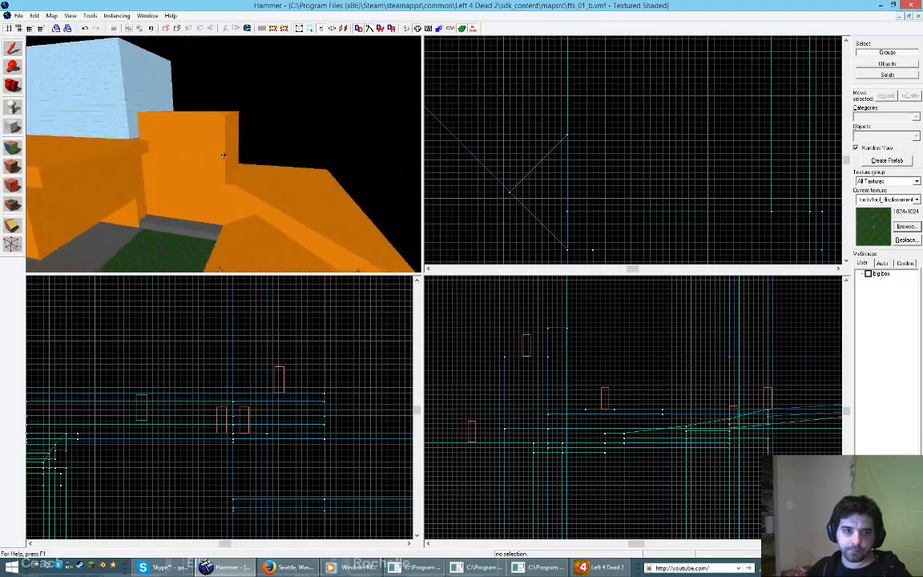
# Step: Copy the tall orange block beside the sky brushes directly above itself and reduce the copy's height to 400 units
pyautogui.press('z')
pyautogui.click(223, 225)
pyautogui.scroll(-10, 317, 486)
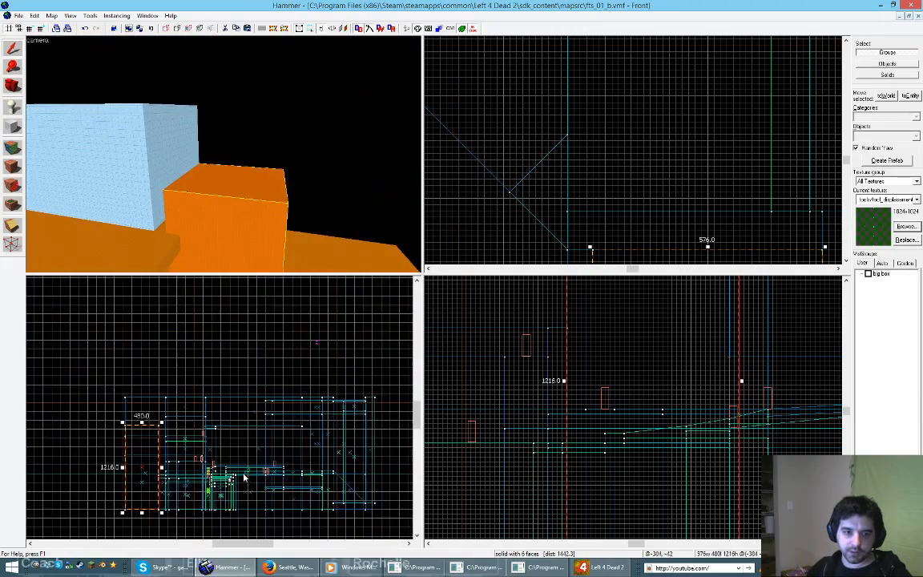
pyautogui.scroll(7, 160, 448)
pyautogui.moveTo(207, 479); pyautogui.dragTo(201, 433)
pyautogui.scroll(-4, 270, 454)
pyautogui.scroll(2, 234, 345)
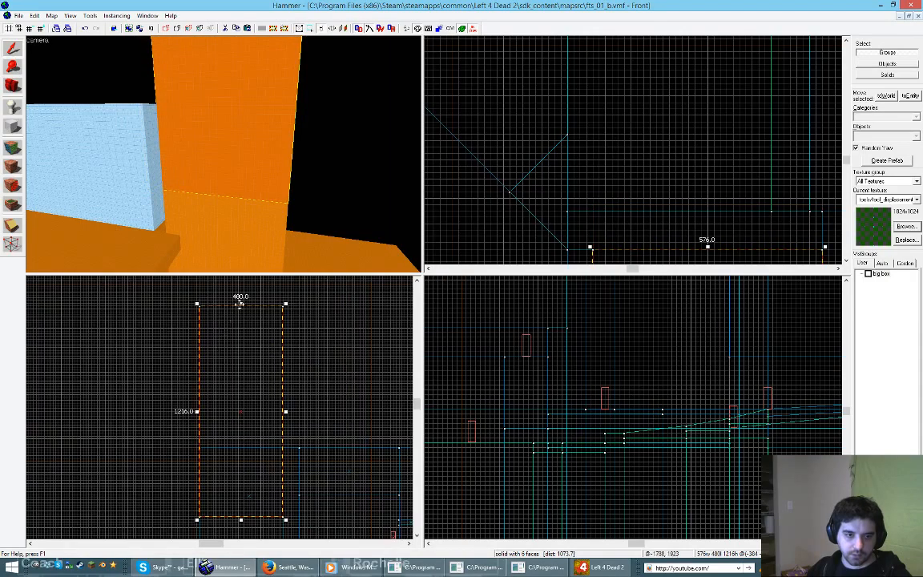
pyautogui.moveTo(240, 305); pyautogui.dragTo(289, 446)
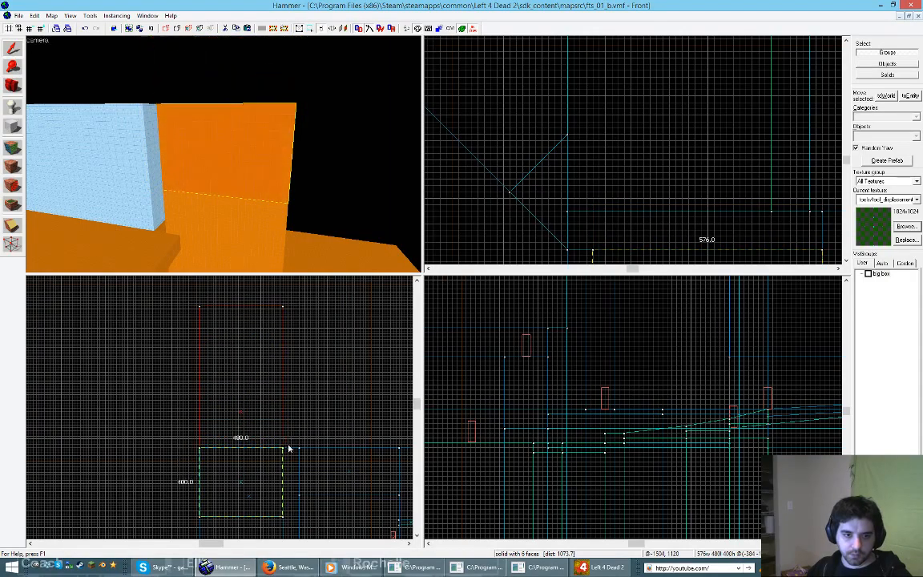
pyautogui.press('Escape')
# Step: Apply the tools/toolsskybox texture from the neighbouring sky brush to the new block above the orange building
pyautogui.hotkey('shift', 'a')
pyautogui.click(128, 135)
pyautogui.rightClick(212, 160)
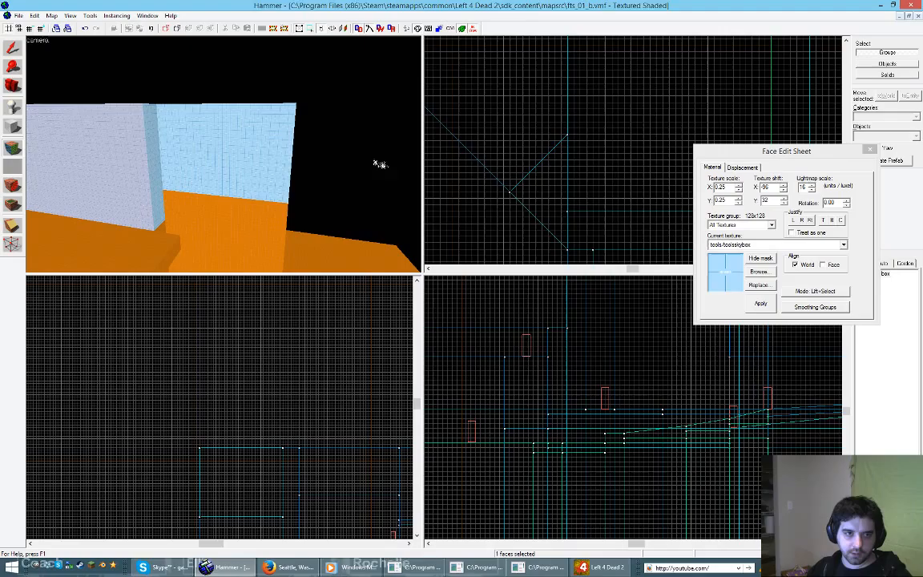
pyautogui.click(868, 150)
# Step: Copy the narrow orange block and the large angled building beside it directly above themselves, making the copies 832 units tall
pyautogui.press('z')
pyautogui.press('z')
pyautogui.hotkey('shift', 'z')
pyautogui.press('z')
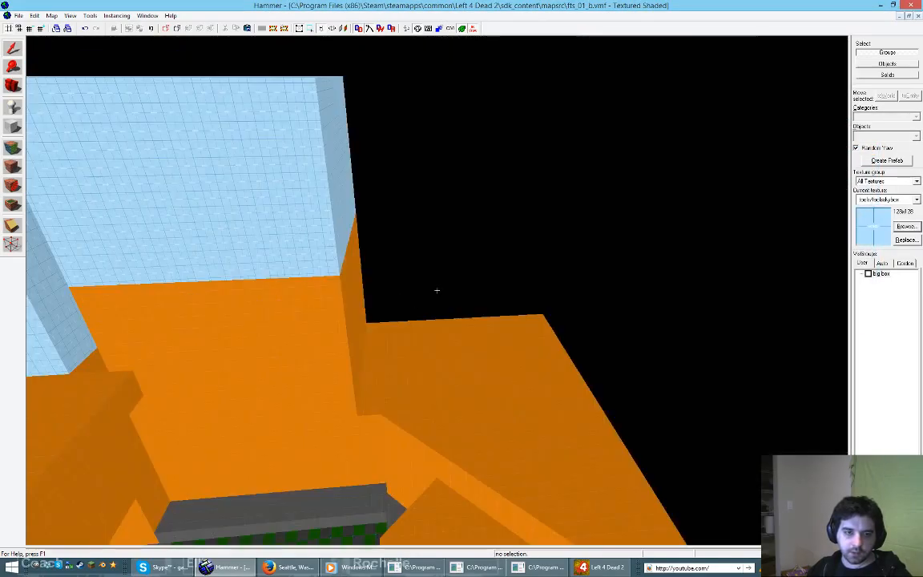
pyautogui.press('a')
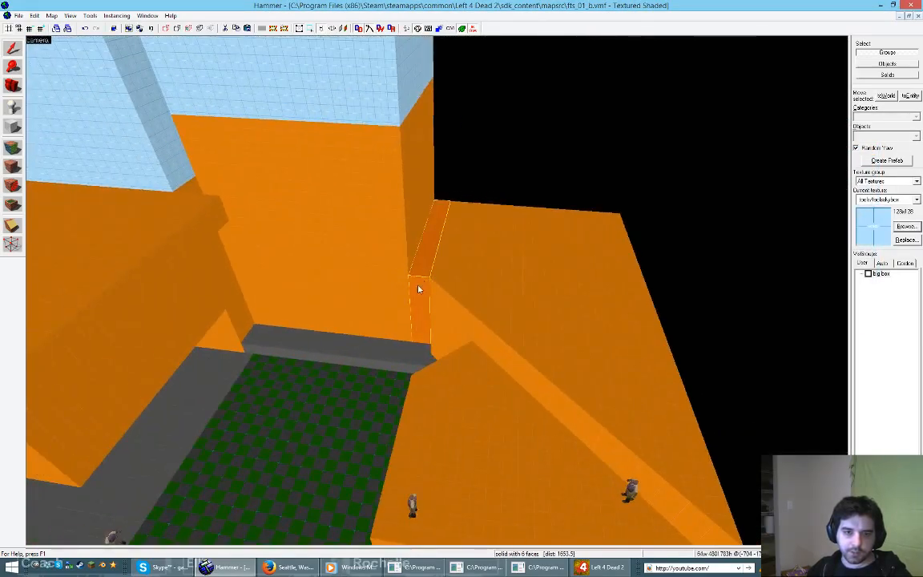
pyautogui.keyDown('ctrl'); pyautogui.click(496, 288); pyautogui.keyUp('ctrl')
pyautogui.hotkey('shift', 'z')
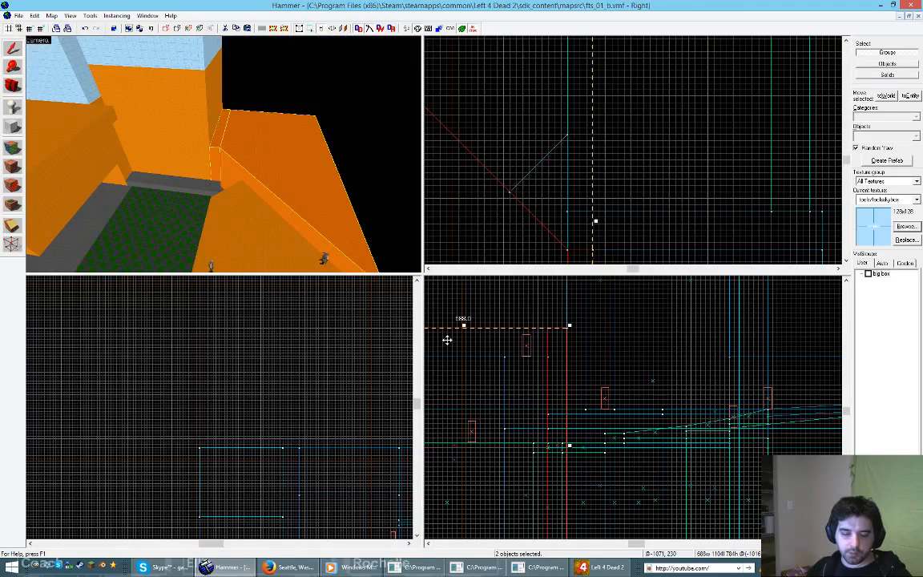
pyautogui.scroll(-4, 259, 435)
pyautogui.scroll(3, 200, 488)
pyautogui.moveTo(210, 532); pyautogui.dragTo(192, 370)
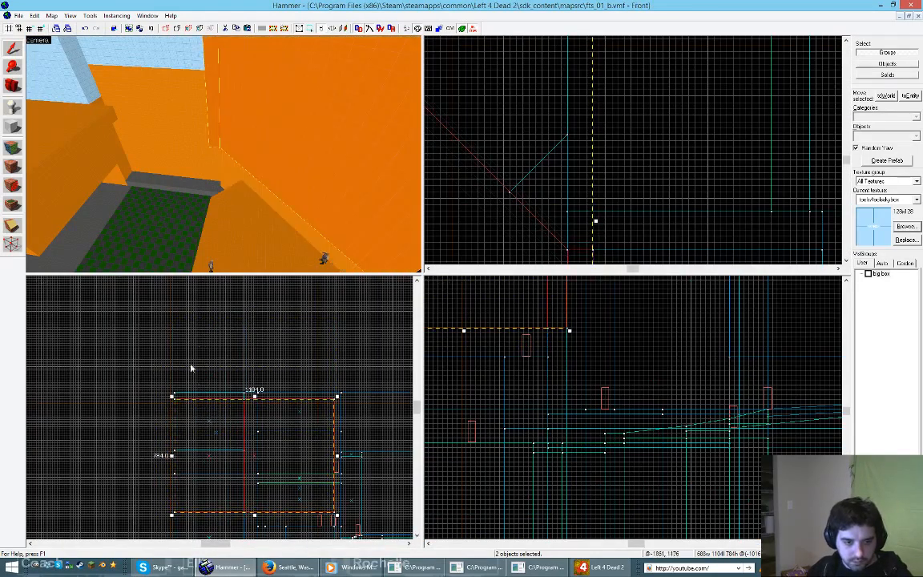
pyautogui.moveTo(255, 394); pyautogui.dragTo(258, 391)
# Step: Texture the two new upper blocks with tools/toolsskybox, sampled from the adjacent sky brush
pyautogui.press('z')
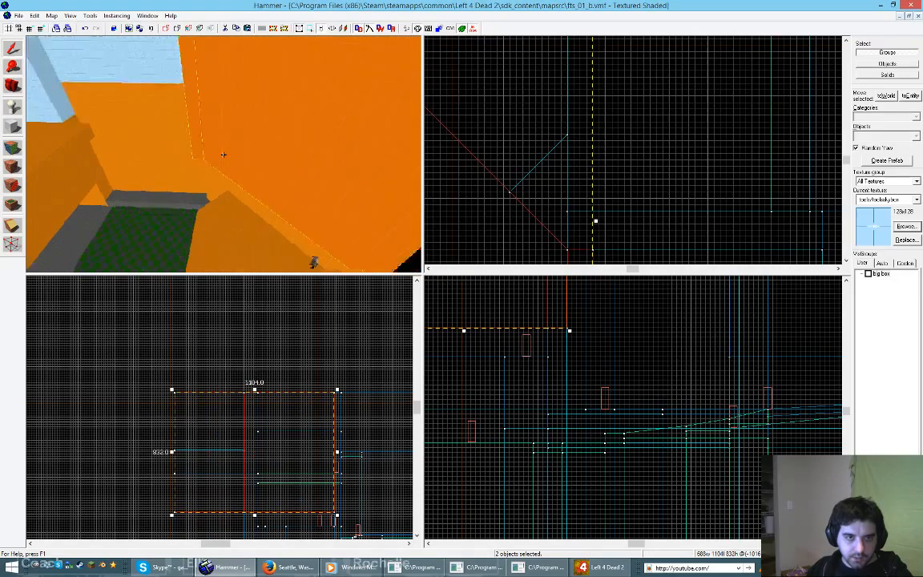
pyautogui.press('z')
pyautogui.hotkey('shift', 'a')
pyautogui.click(191, 149)
pyautogui.keyDown('ctrl'); pyautogui.click(265, 150); pyautogui.keyUp('ctrl')
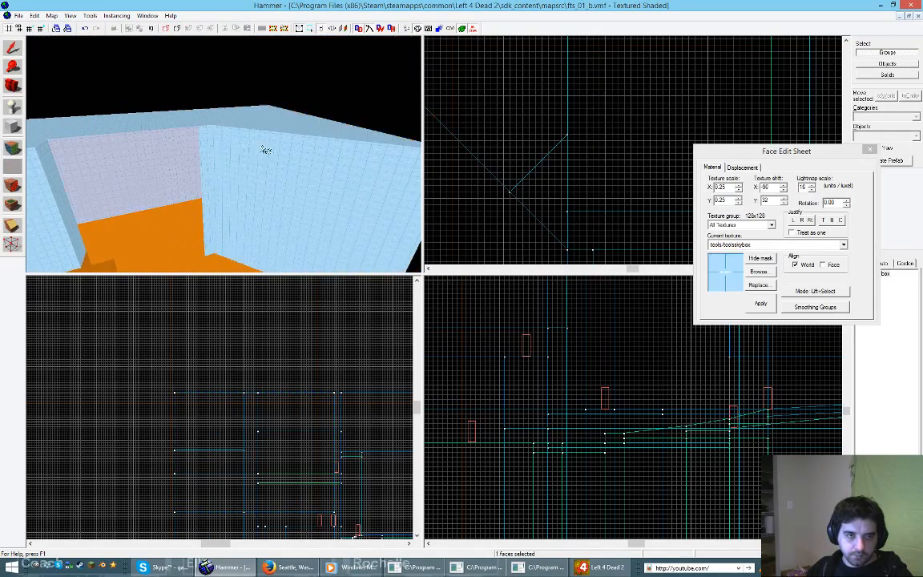
pyautogui.click(870, 150)
# Step: Check the sky brushes above the orange buildings from the lower ground and from above the slope
pyautogui.press('z')
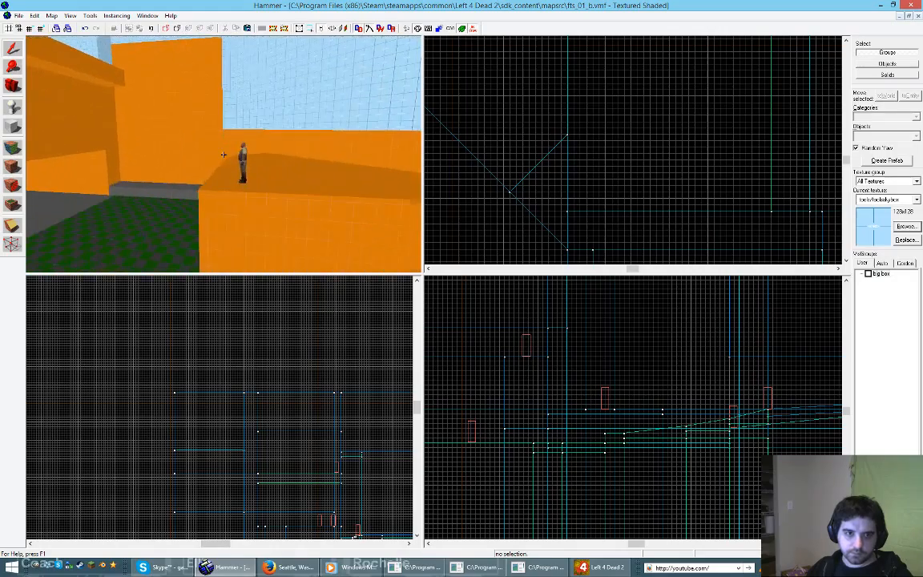
pyautogui.press('s')
pyautogui.press('w')
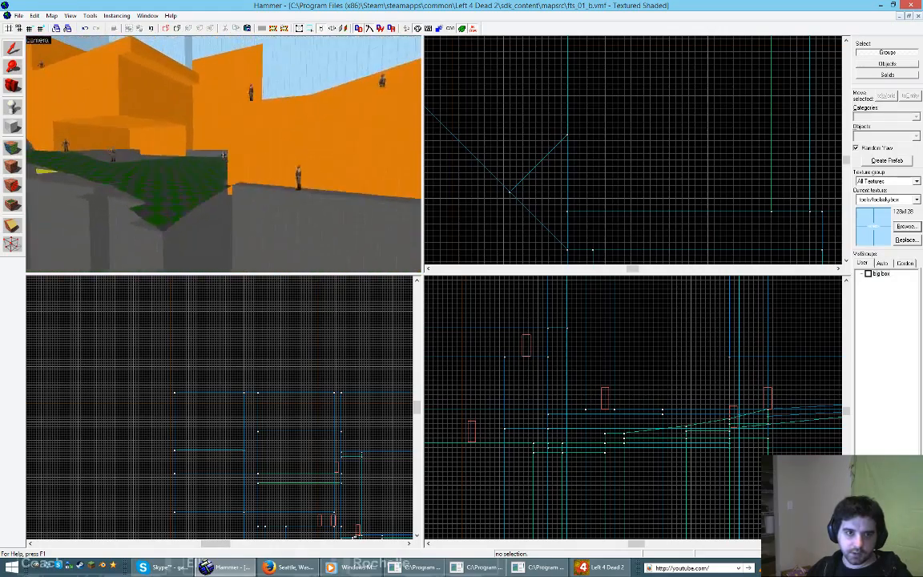
pyautogui.press('w')
pyautogui.press('z')
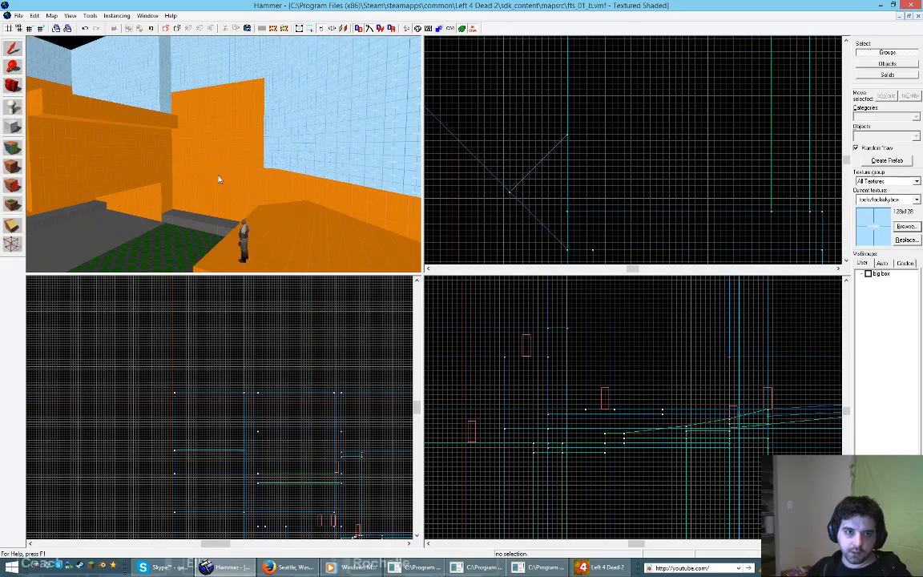
# Step: Delete the large angled sky block above the orange roof beside the building
pyautogui.press('z')
pyautogui.press('a')
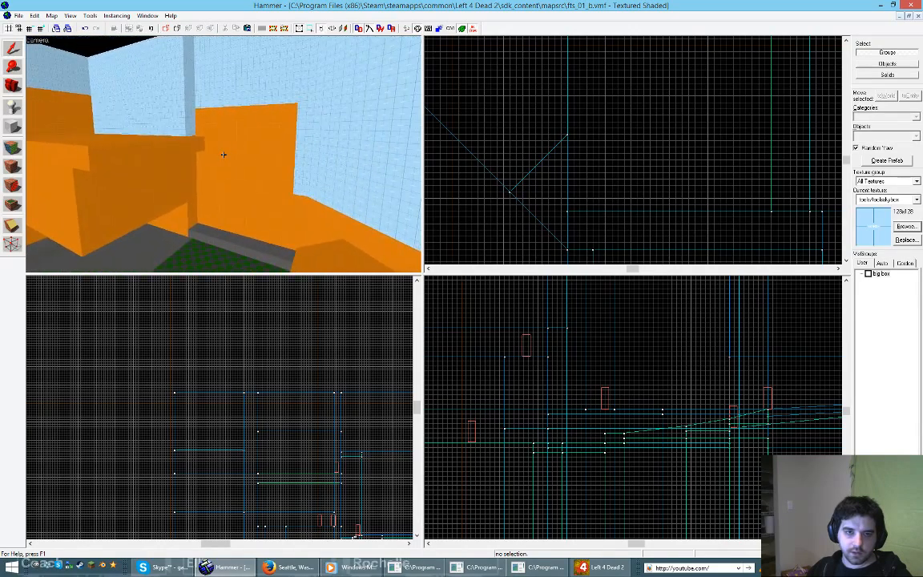
pyautogui.press('z')
pyautogui.click(192, 163)
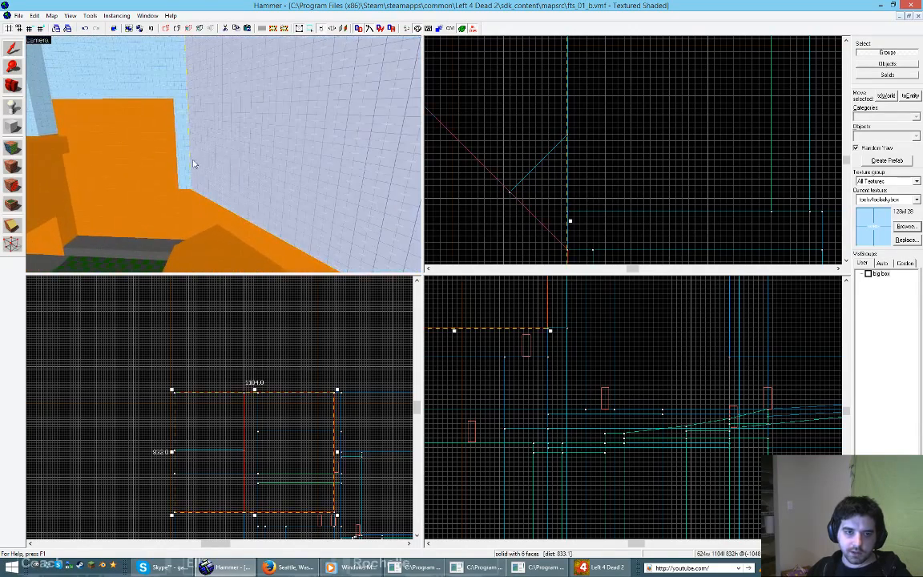
pyautogui.press('Delete')
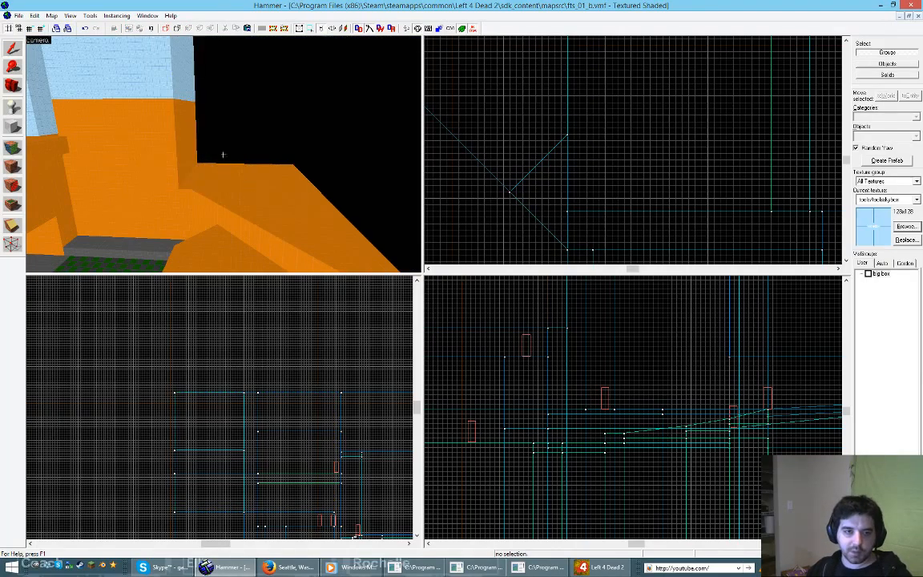
pyautogui.press('w')
pyautogui.press('s')
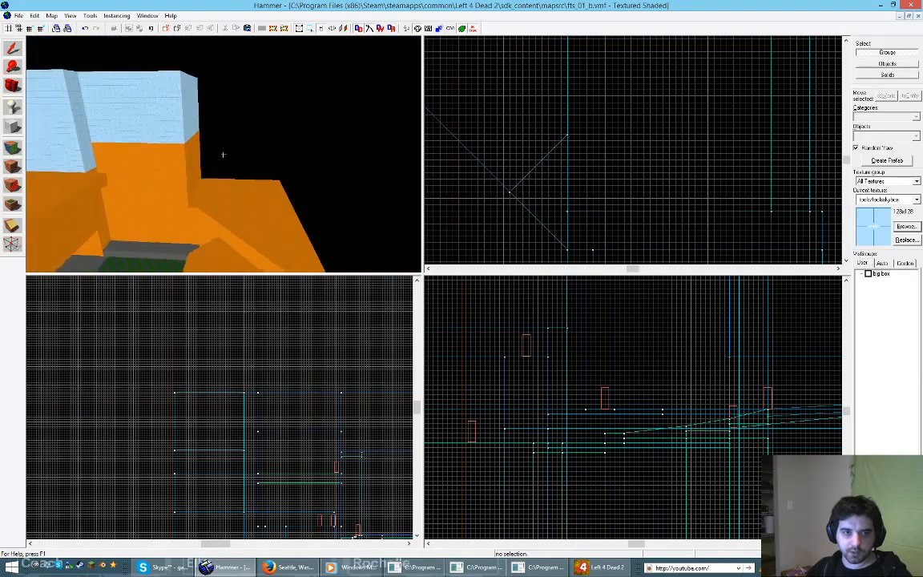
# Step: Copy the sky block above the orange building to the roof's outer edge and resize it into a wall 688 units wide and 64 thick
pyautogui.press('z')
pyautogui.click(205, 69)
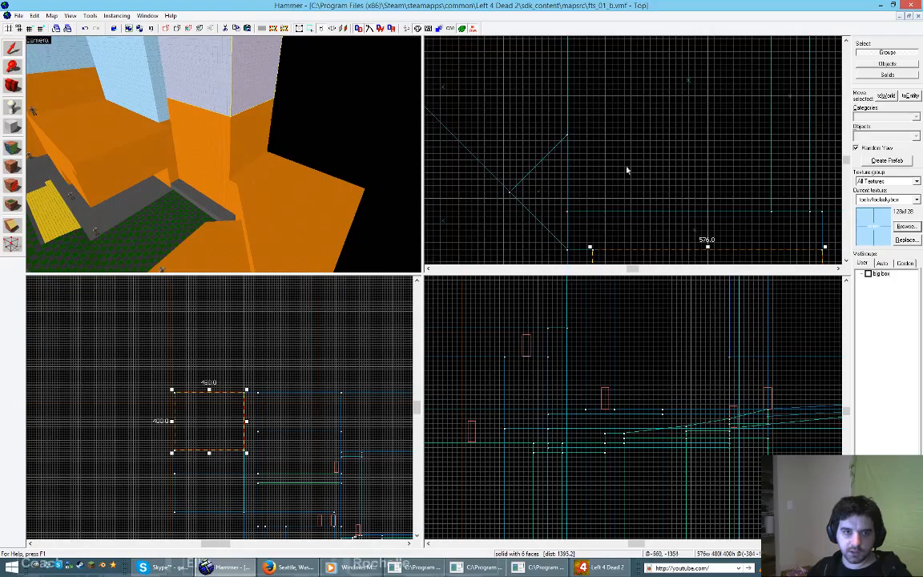
pyautogui.scroll(-5, 627, 169)
pyautogui.scroll(3, 600, 183)
pyautogui.scroll(-4, 564, 138)
pyautogui.scroll(3, 610, 232)
pyautogui.moveTo(639, 156); pyautogui.dragTo(482, 148)
pyautogui.scroll(-3, 628, 151)
pyautogui.scroll(2, 528, 239)
pyautogui.scroll(1, 527, 240)
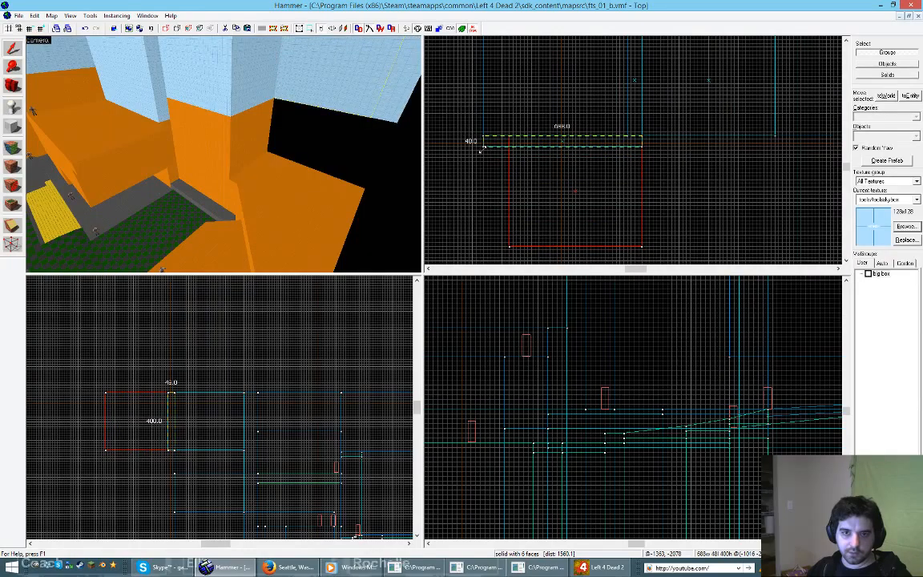
pyautogui.scroll(-3, 531, 118)
pyautogui.scroll(3, 532, 118)
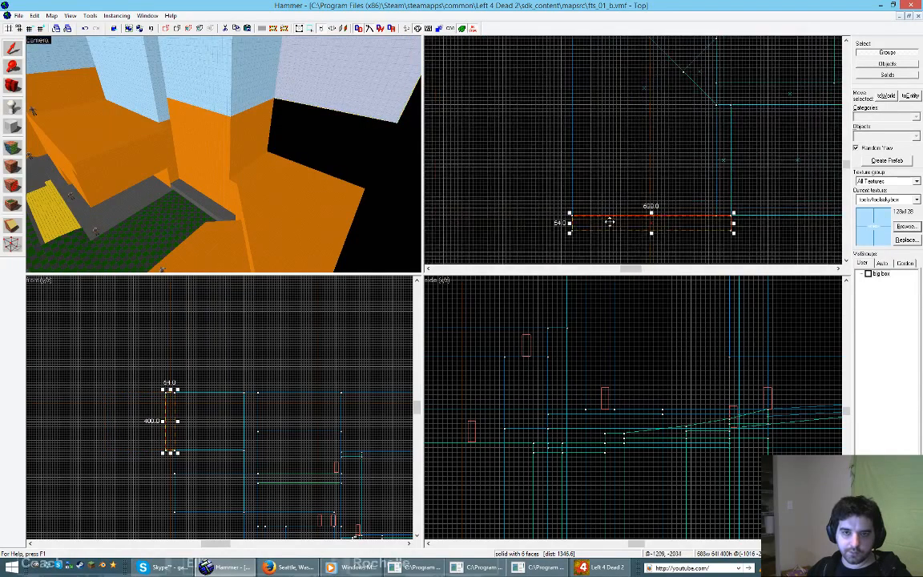
# Step: Copy the thin sky wall and reshape it into a perpendicular side wall 64 units thick and 1152 units long
pyautogui.moveTo(609, 220); pyautogui.dragTo(595, 208)
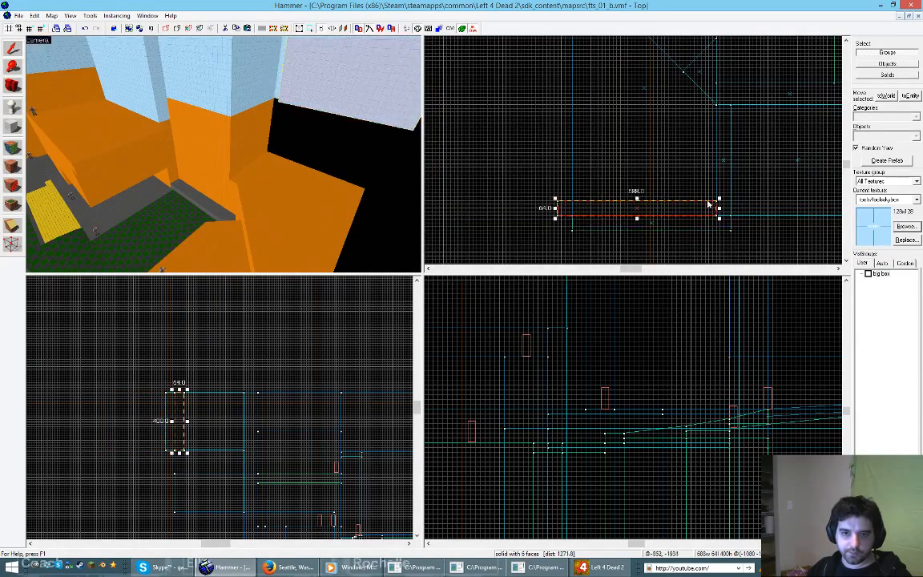
pyautogui.moveTo(719, 199); pyautogui.dragTo(574, 63)
pyautogui.scroll(-3, 558, 217)
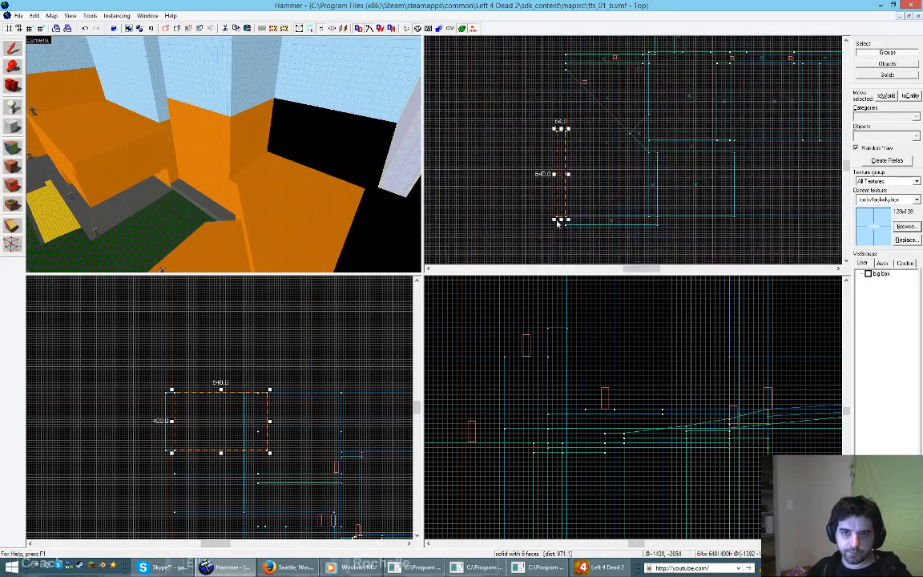
pyautogui.scroll(2, 562, 127)
pyautogui.moveTo(568, 138); pyautogui.dragTo(578, 40)
# Step: Select both thin sky walls together and extend them downward to a height of 832 units
pyautogui.press('z')
pyautogui.press('z')
pyautogui.keyDown('ctrl'); pyautogui.click(250, 84); pyautogui.keyUp('ctrl')
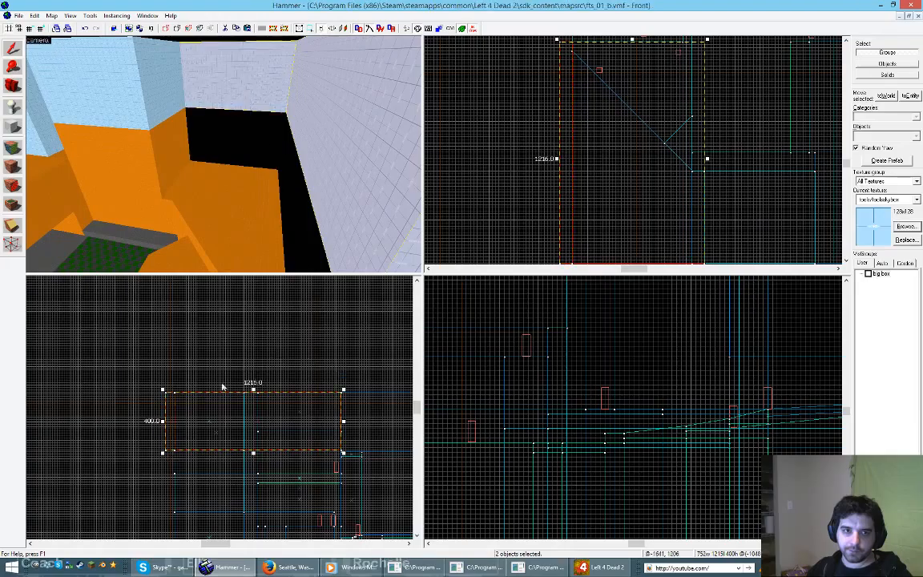
pyautogui.scroll(-3, 222, 386)
pyautogui.scroll(4, 207, 455)
pyautogui.moveTo(252, 376); pyautogui.dragTo(252, 453)
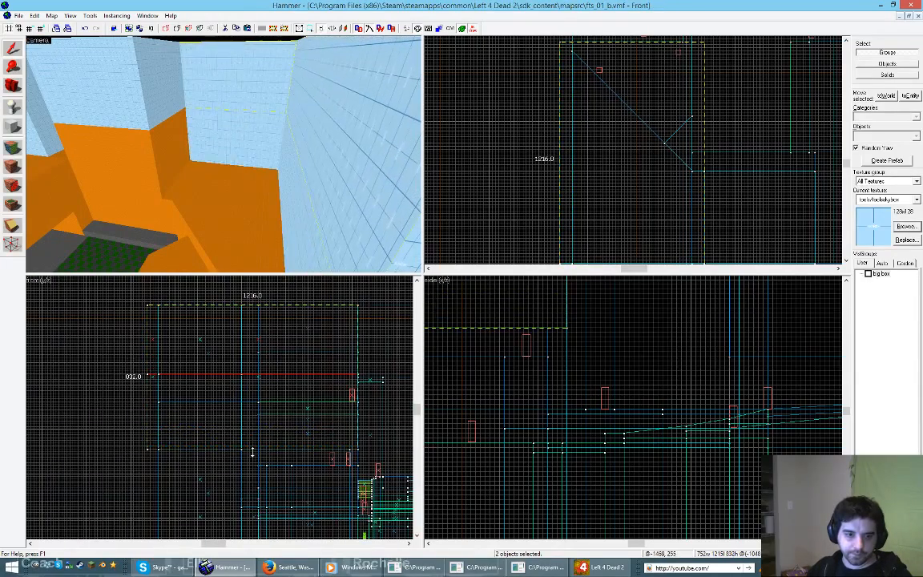
pyautogui.press('z')
# Step: Inspect the two new sky walls where they meet the orange roof edges, from below and from outside
pyautogui.press('w')
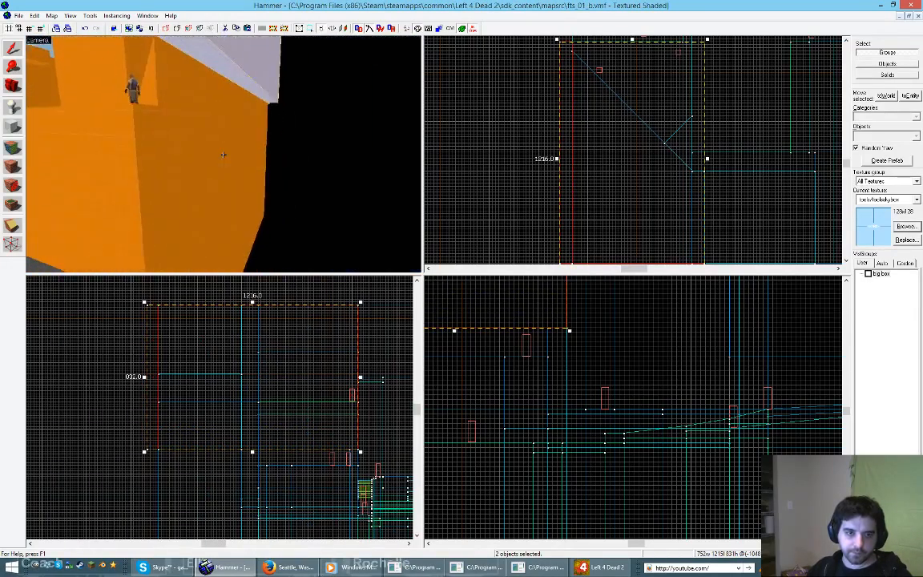
pyautogui.press('s')
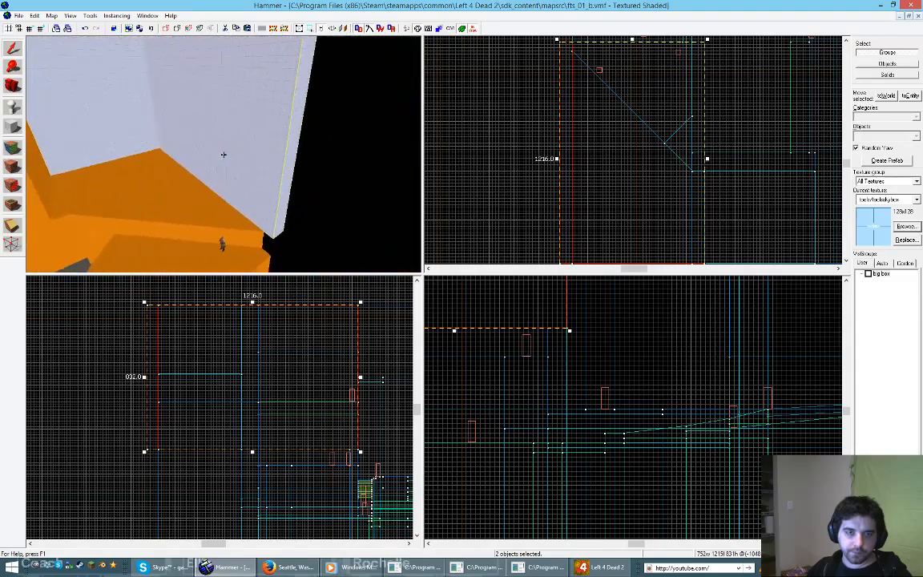
pyautogui.press('w')
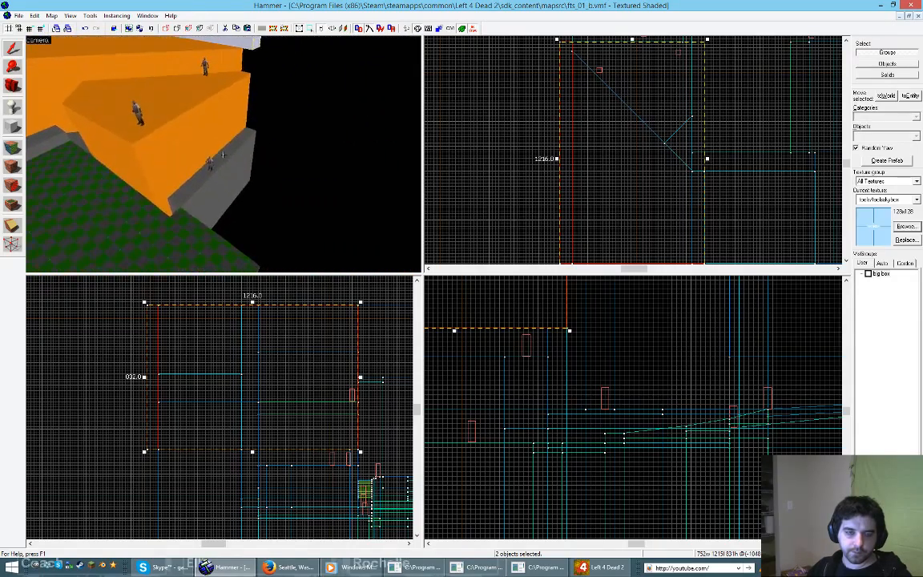
pyautogui.press('d')
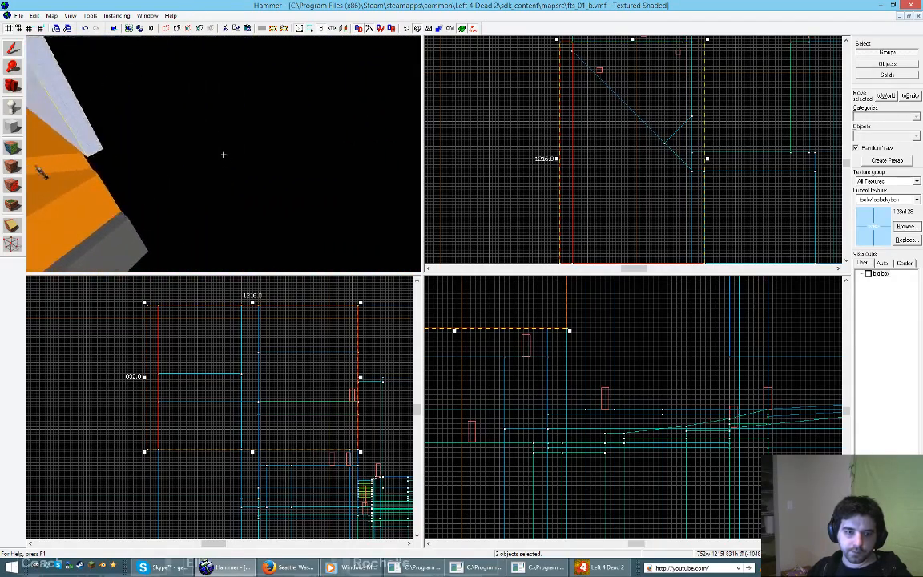
pyautogui.press('s')
pyautogui.press('w')
pyautogui.press('z')
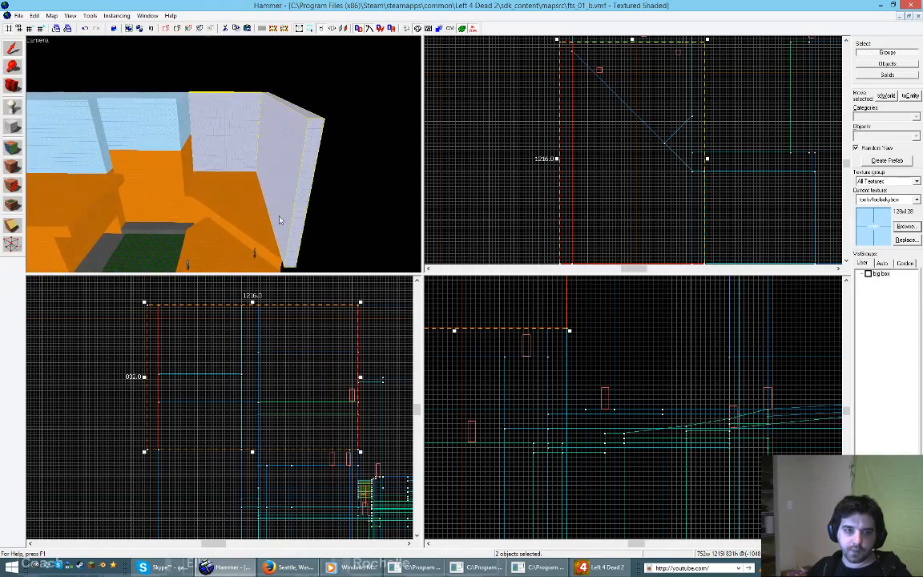
pyautogui.click(484, 218)
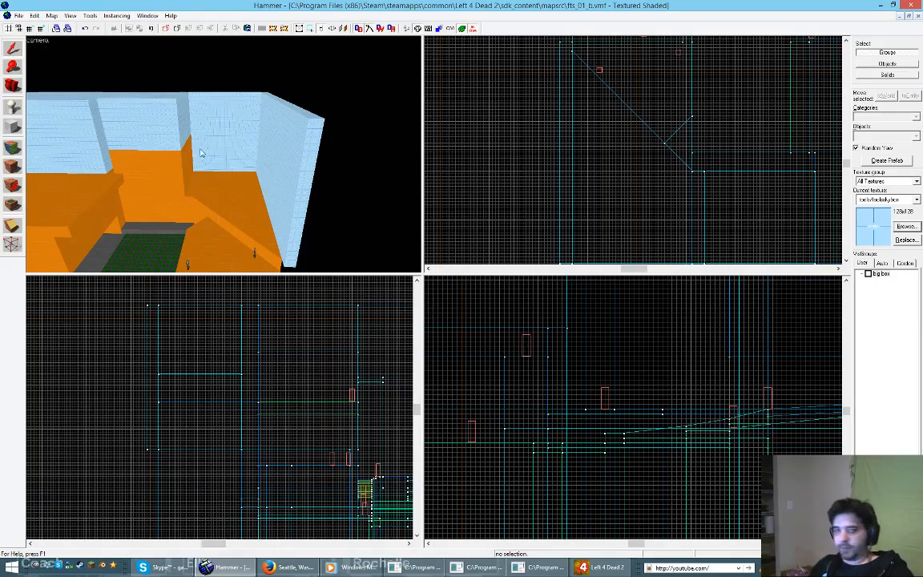
# Step: Maximize the 3D view and examine the tall side sky wall's fit against the orange buildings
pyautogui.press('z')
pyautogui.press('z')
pyautogui.hotkey('shift', 'z')
pyautogui.press('z')
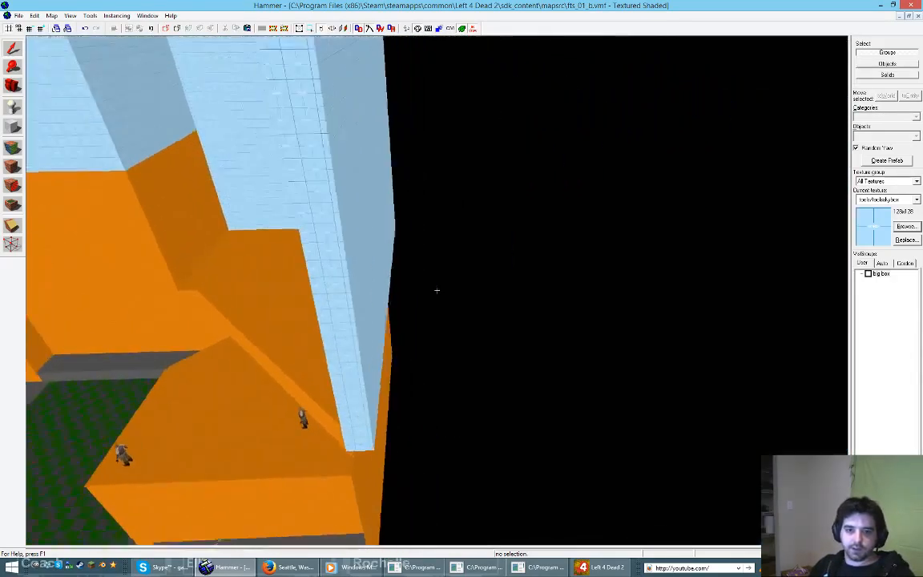
pyautogui.press('z')
pyautogui.click(340, 325)
pyautogui.press('z')
pyautogui.press('z')
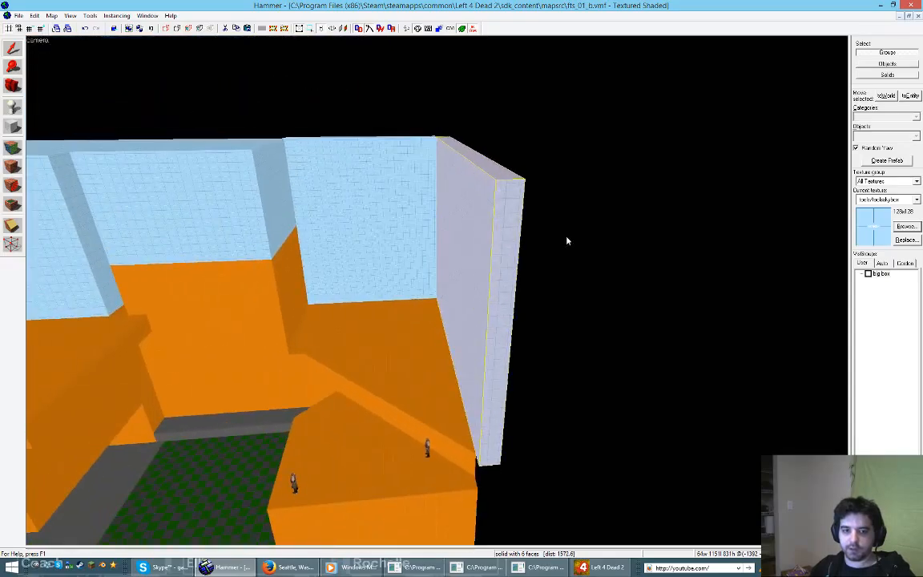
pyautogui.click(567, 239)
pyautogui.press('z')
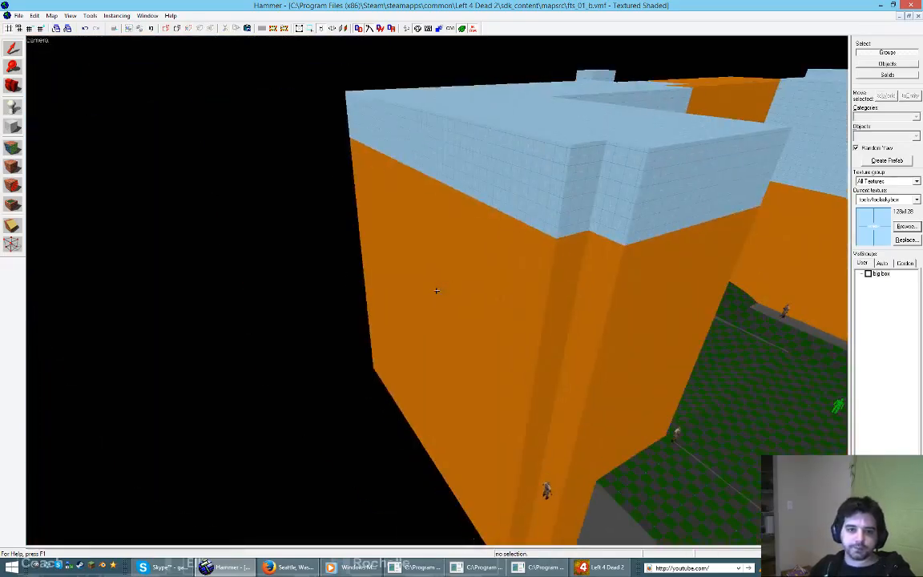
# Step: Survey the checkered ground displacements, the yellow ramp and the open edges between the orange buildings
pyautogui.press('z')
pyautogui.press('z')
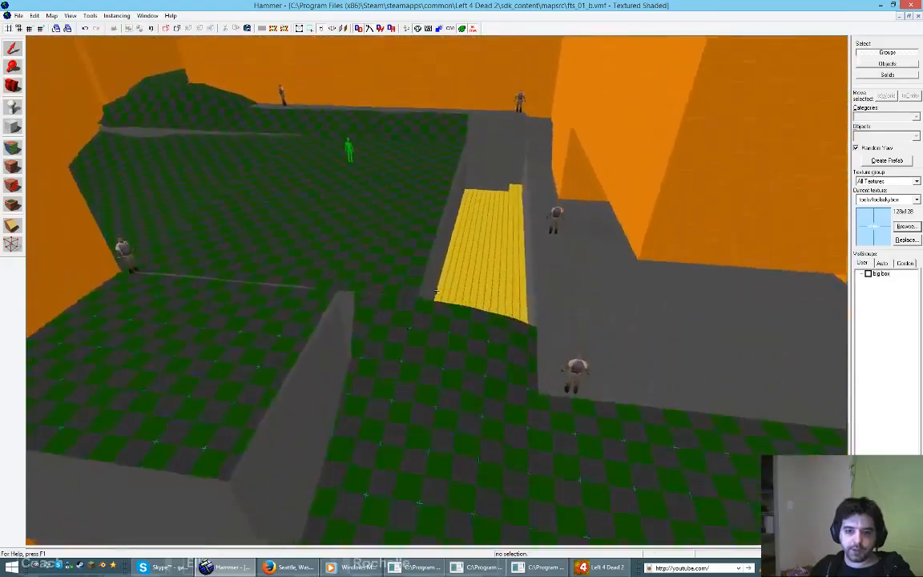
pyautogui.press('z')
pyautogui.press('z')
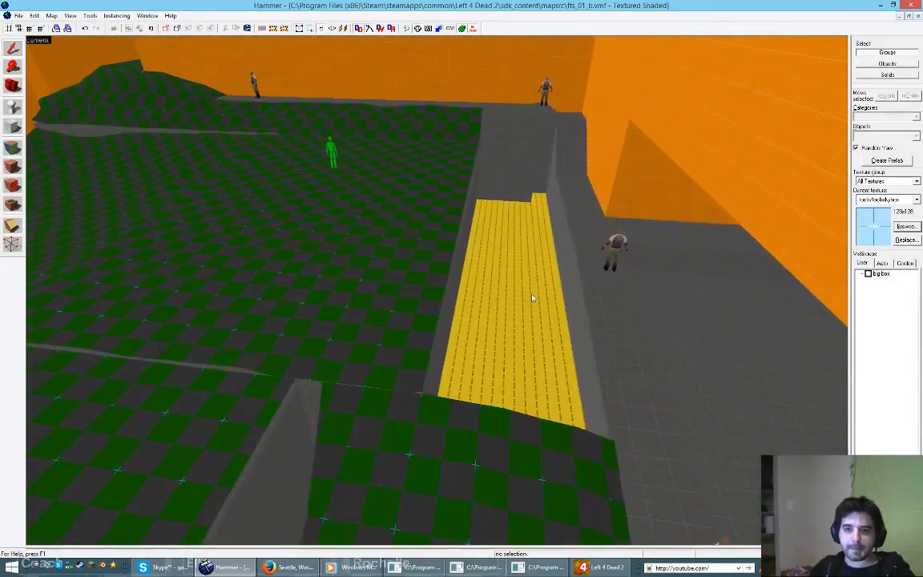
pyautogui.press('d')
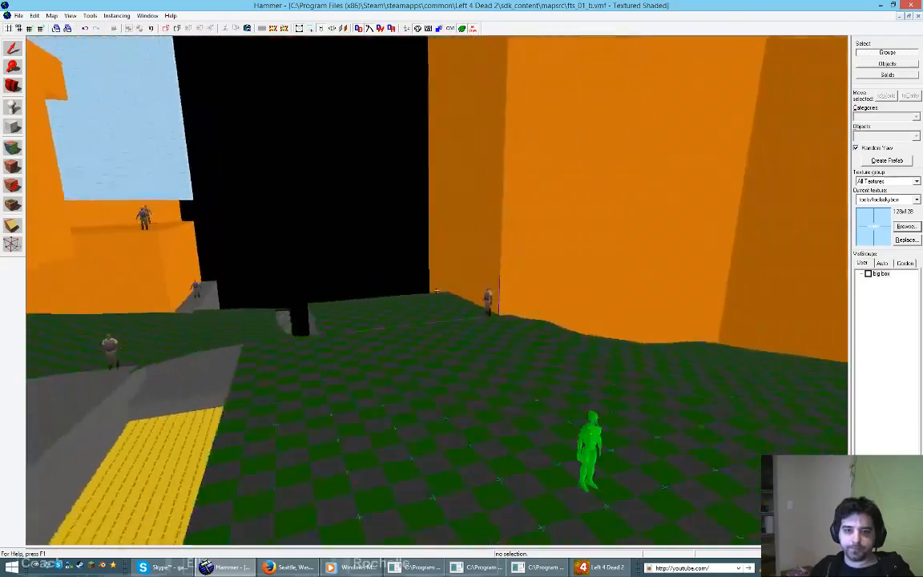
pyautogui.press('d')
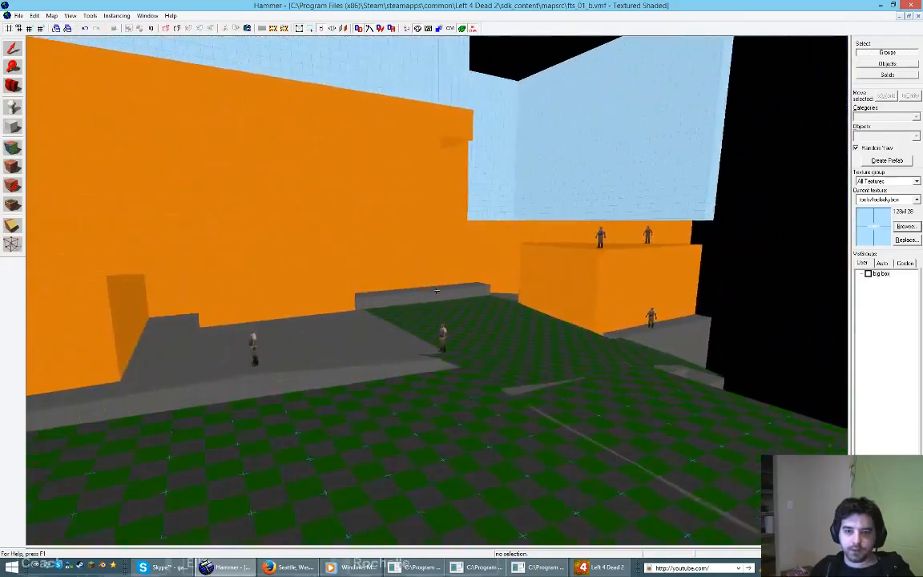
pyautogui.press('a')
pyautogui.press('d')
pyautogui.press('d')
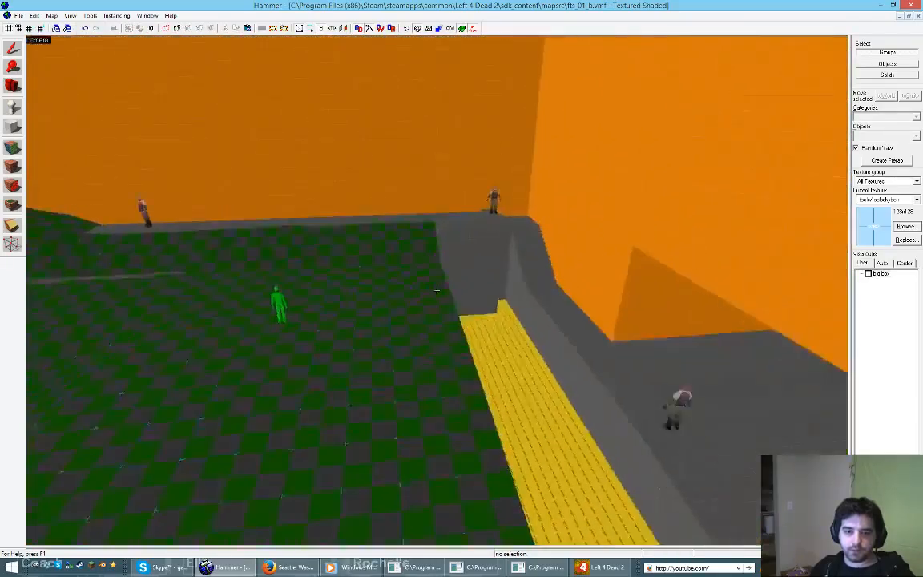
pyautogui.press('s')
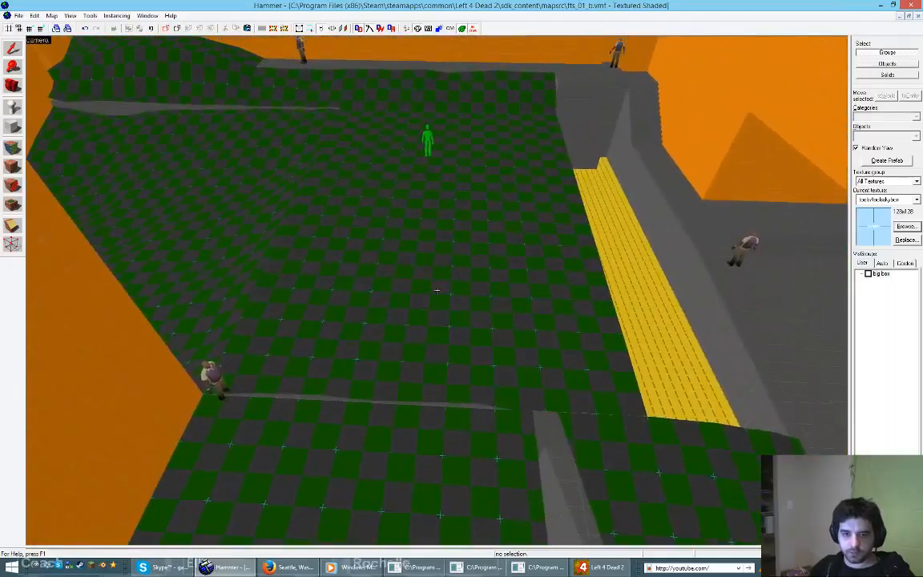
# Step: Compare the driveway layout with the MVI_0112 reference video and the Seattle Street View in Firefox, returning to Hammer
pyautogui.click(324, 571)
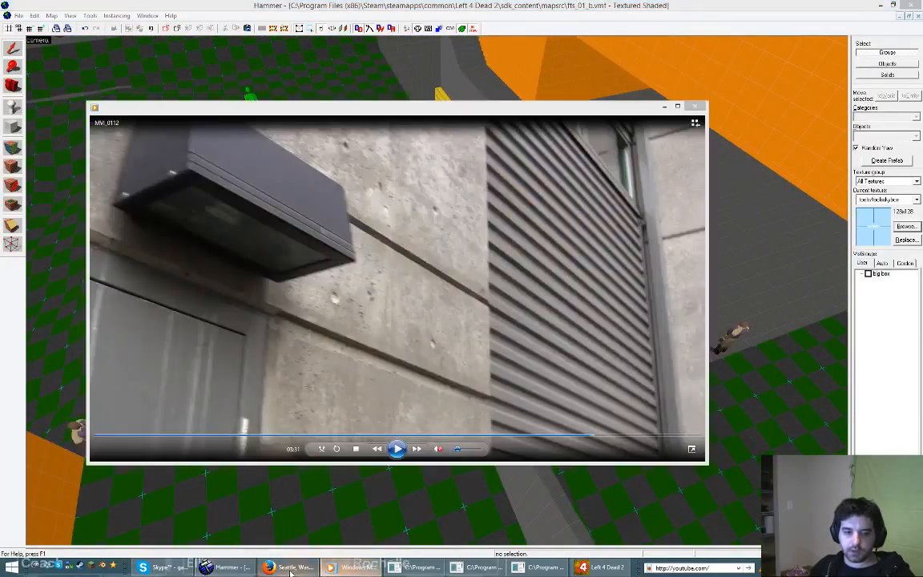
pyautogui.click(291, 570)
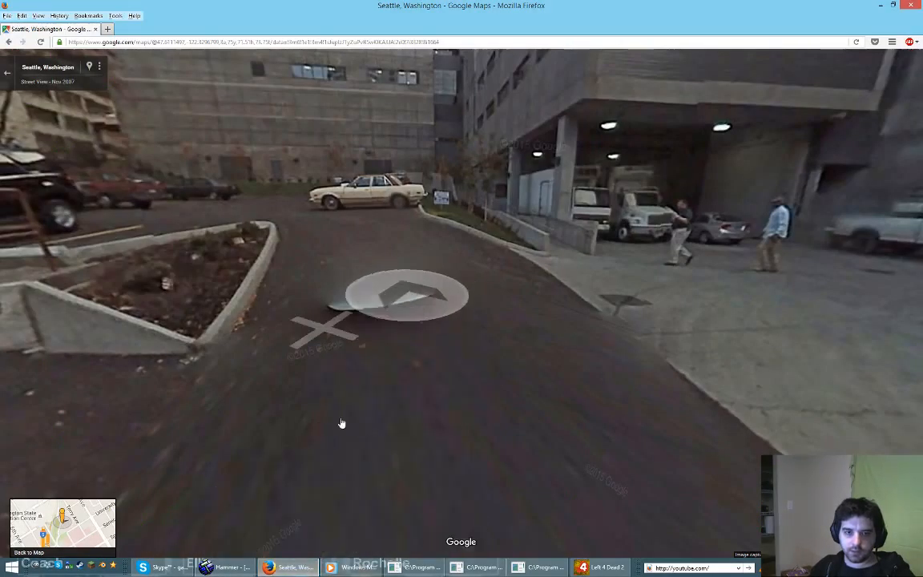
pyautogui.click(230, 570)
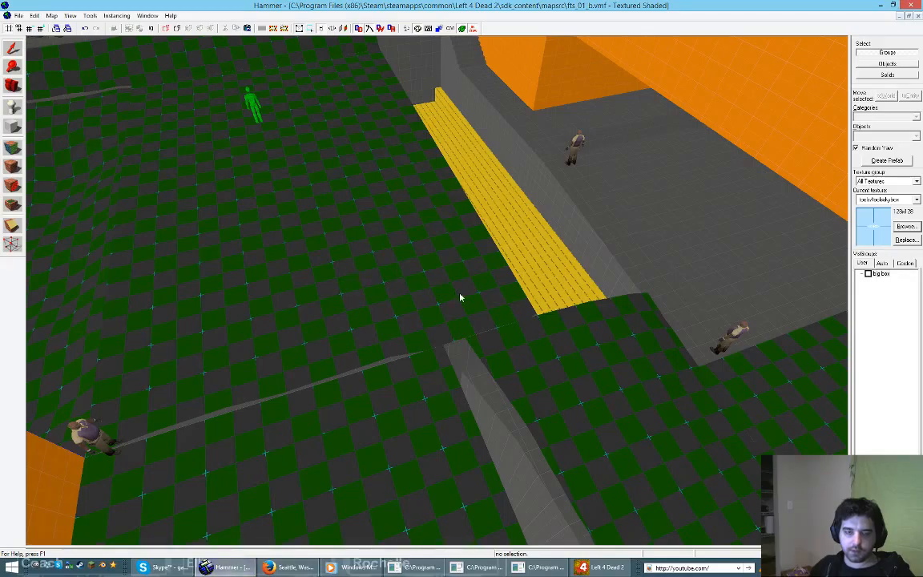
pyautogui.press('z')
pyautogui.press('s')
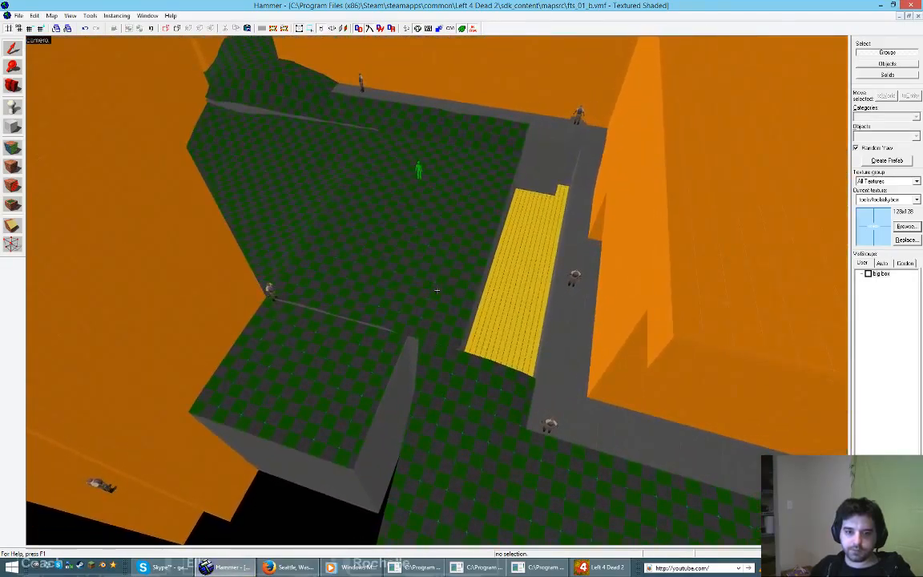
pyautogui.press('z')
pyautogui.click(297, 567)
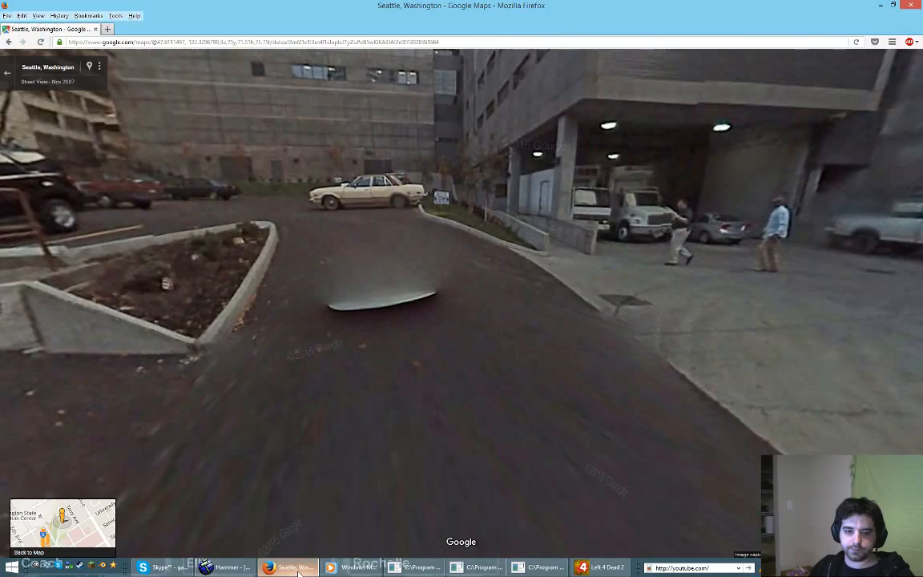
pyautogui.click(230, 566)
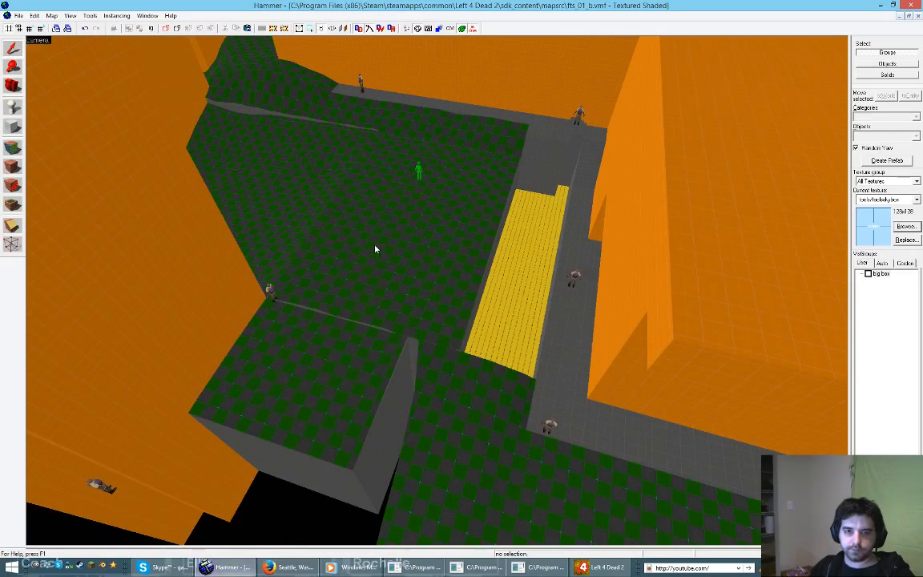
# Step: Examine the skybox brushes' uneven top heights from above and between the orange buildings, then restore the four-view layout
pyautogui.press('z')
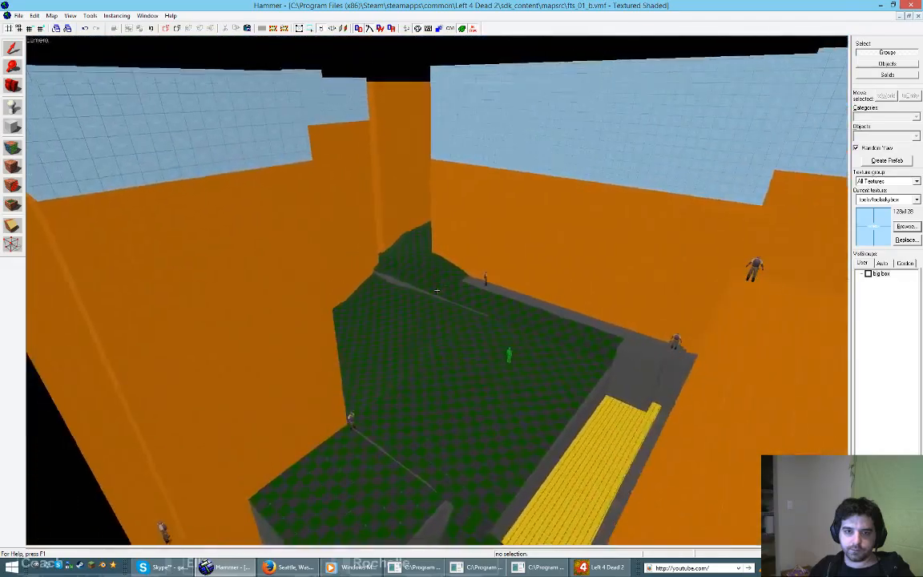
pyautogui.press('s')
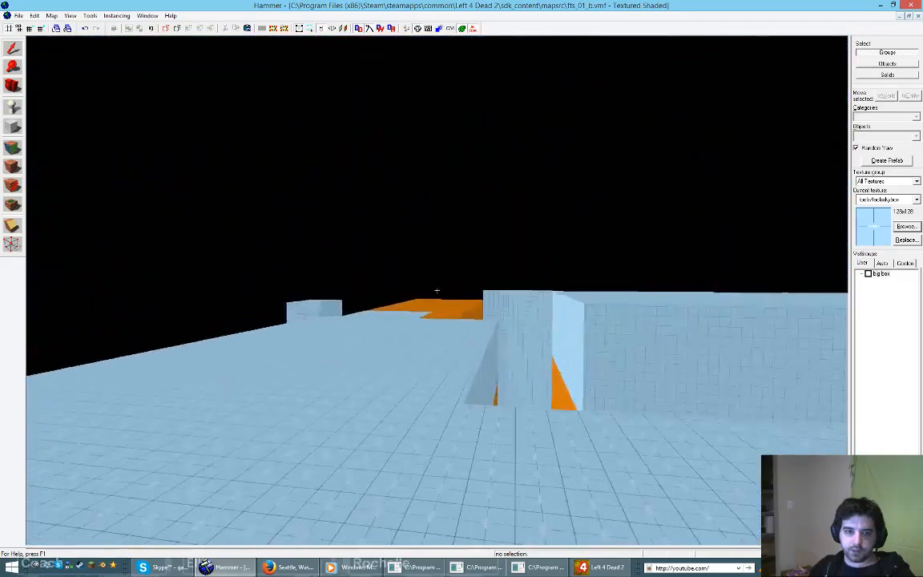
pyautogui.press('w')
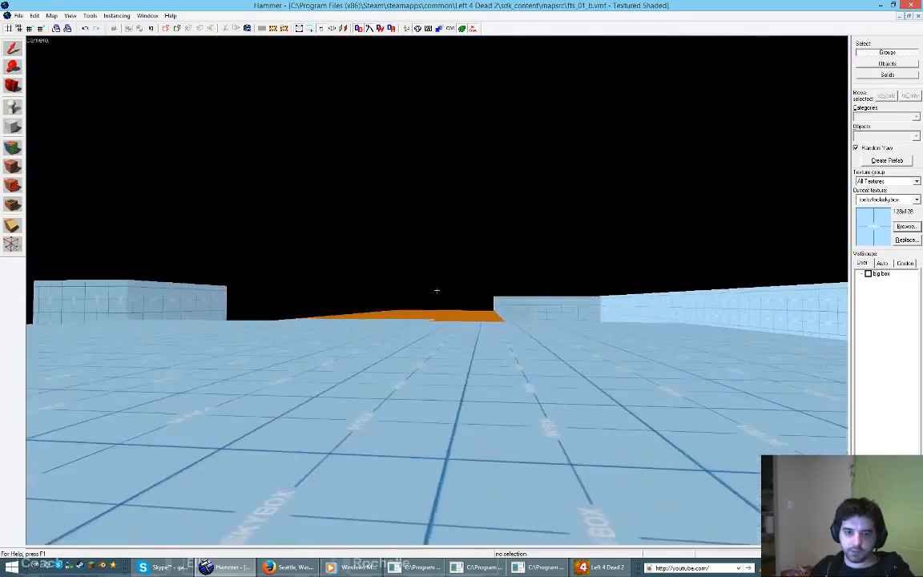
pyautogui.press('w')
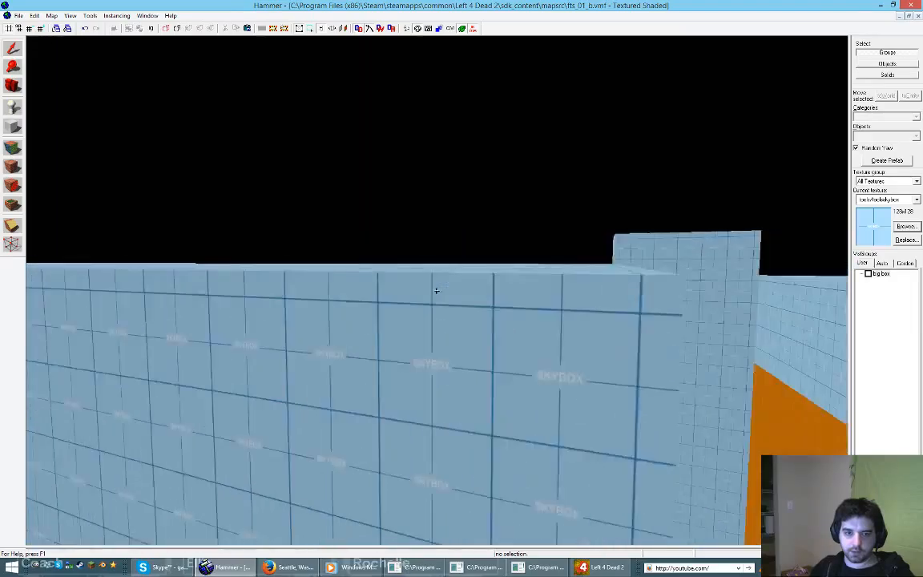
pyautogui.press('w')
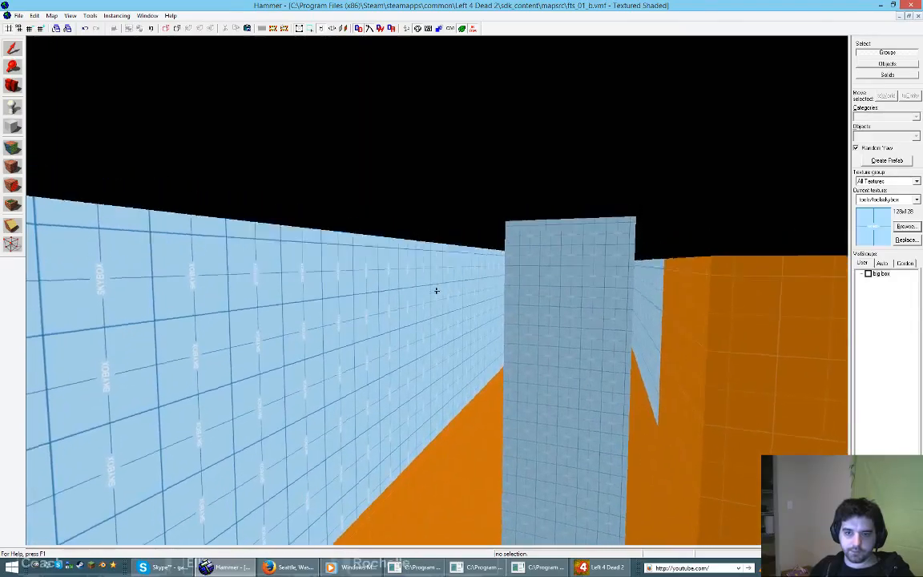
pyautogui.press('w')
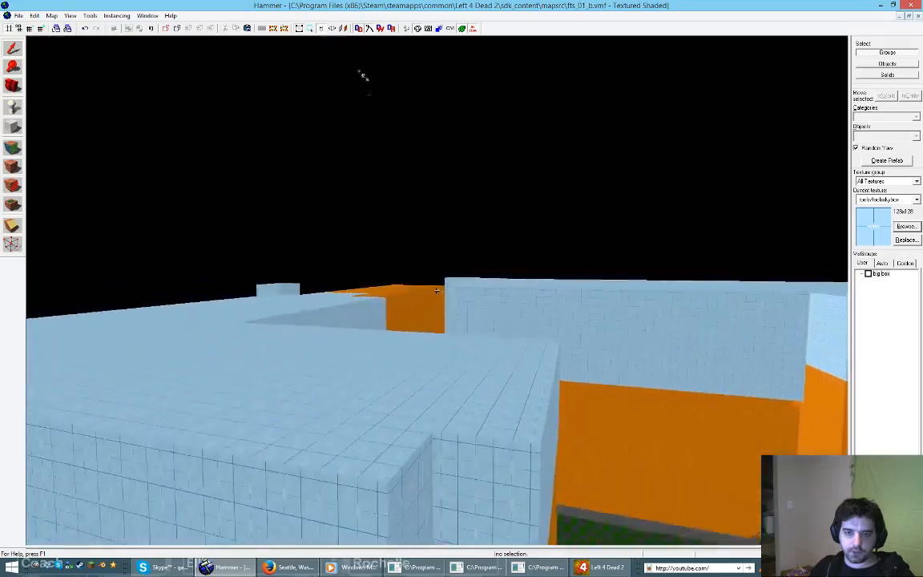
pyautogui.press('w')
pyautogui.press('z')
pyautogui.press('w')
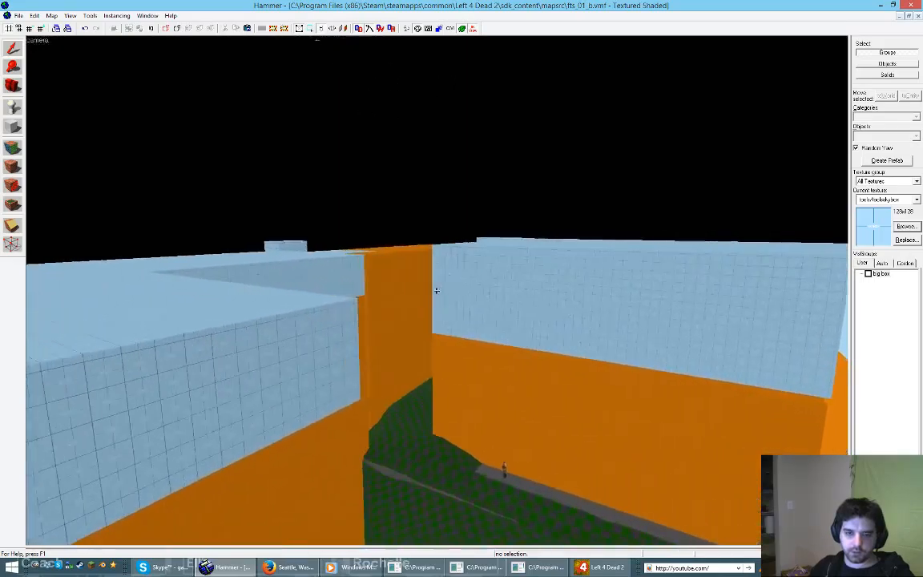
pyautogui.hotkey('shift', 'z')
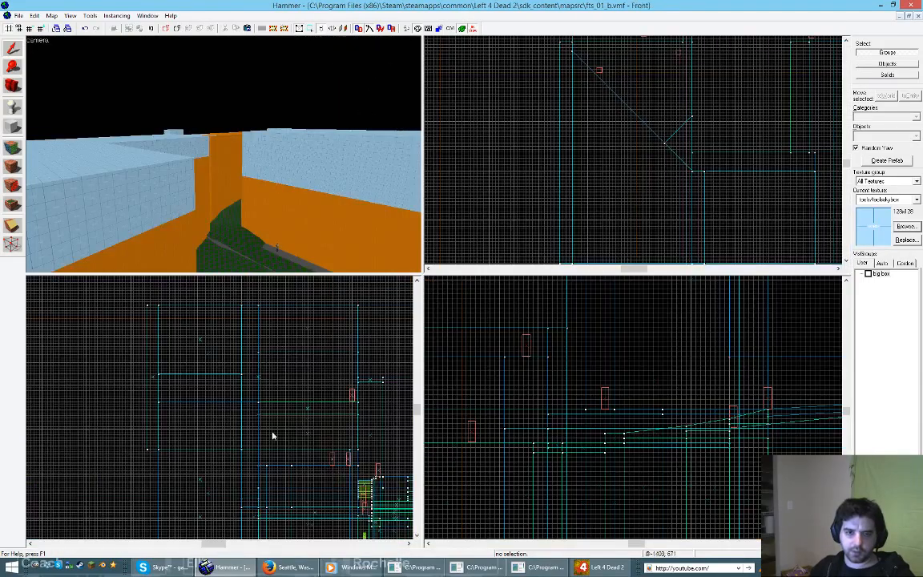
# Step: Raise the top of the 1440-unit-long skybox brush over the orange building, making it 240 units tall
pyautogui.scroll(-3, 288, 444)
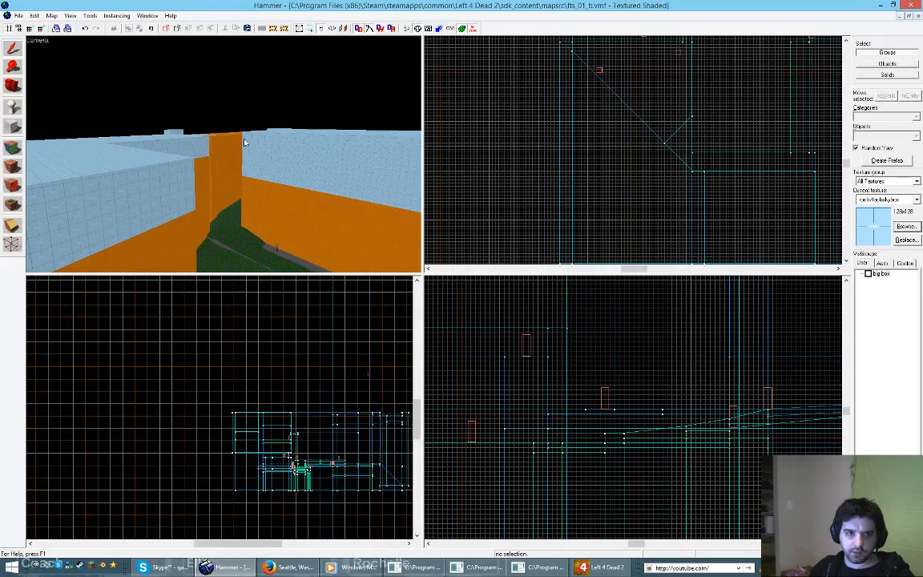
pyautogui.click(256, 149)
pyautogui.click(148, 163)
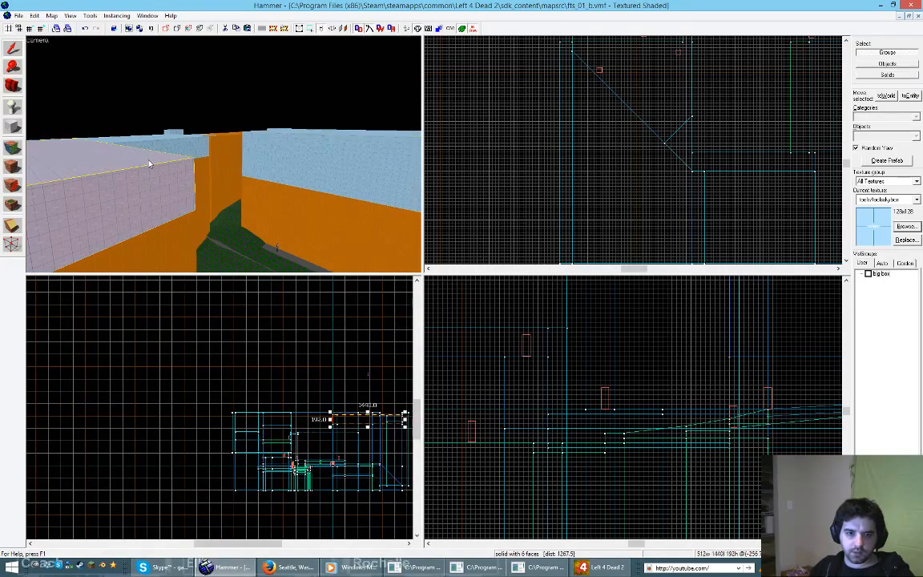
pyautogui.scroll(-2, 387, 426)
pyautogui.scroll(3, 388, 426)
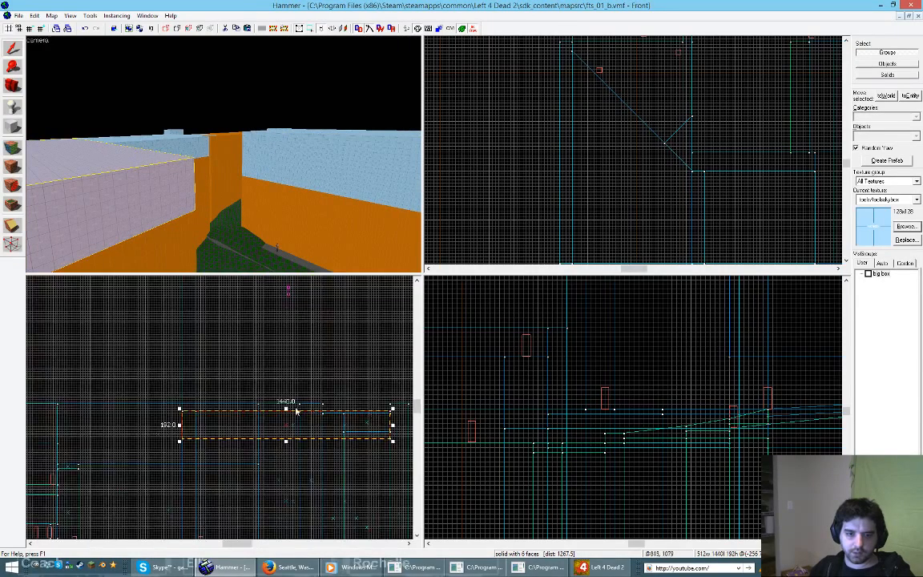
# Step: Extend the narrow 1344-unit-long skybox brush upward to a height of 240 units
pyautogui.press('z')
pyautogui.press('w')
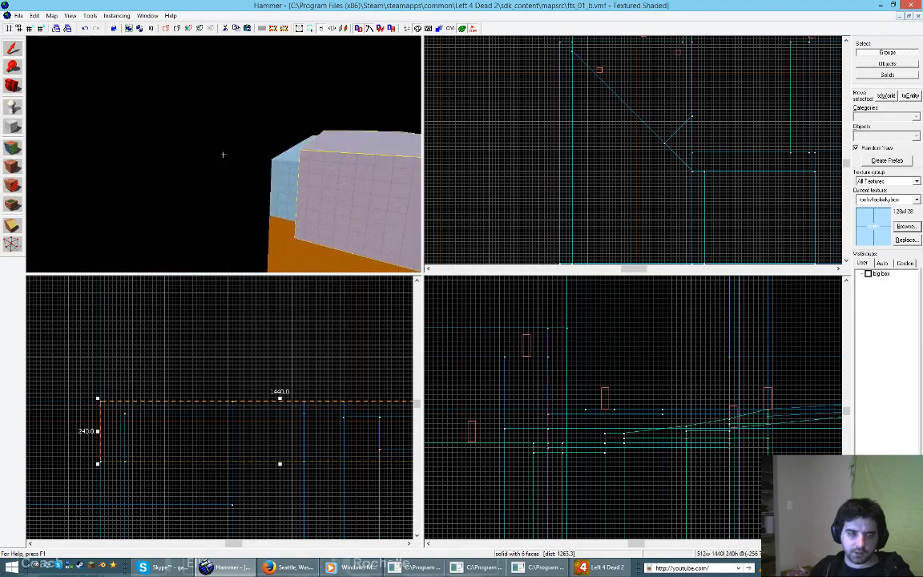
pyautogui.press('z')
pyautogui.click(372, 188)
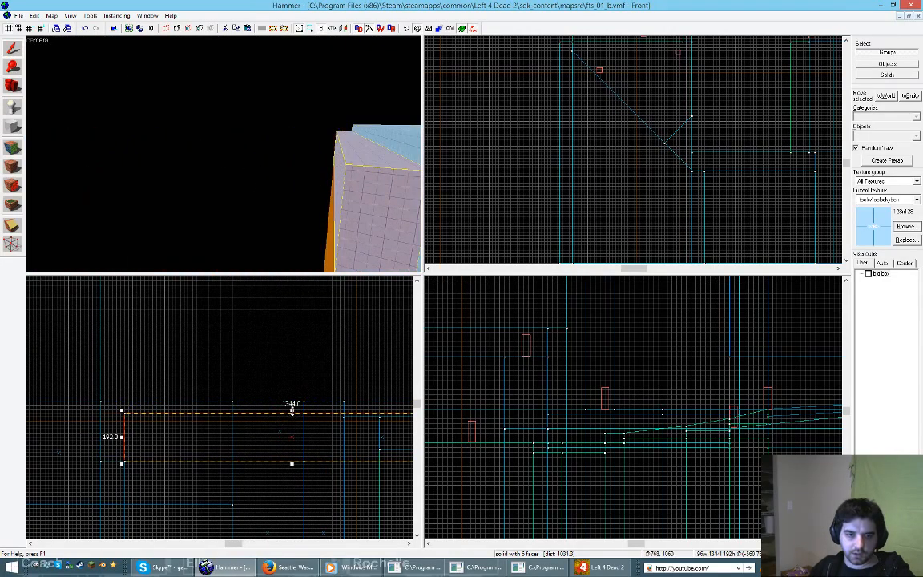
pyautogui.moveTo(292, 410); pyautogui.dragTo(293, 397)
# Step: Extend the 624-unit-long skybox brush upward to a height of 240 units, level with its neighbours
pyautogui.press('z')
pyautogui.press('d')
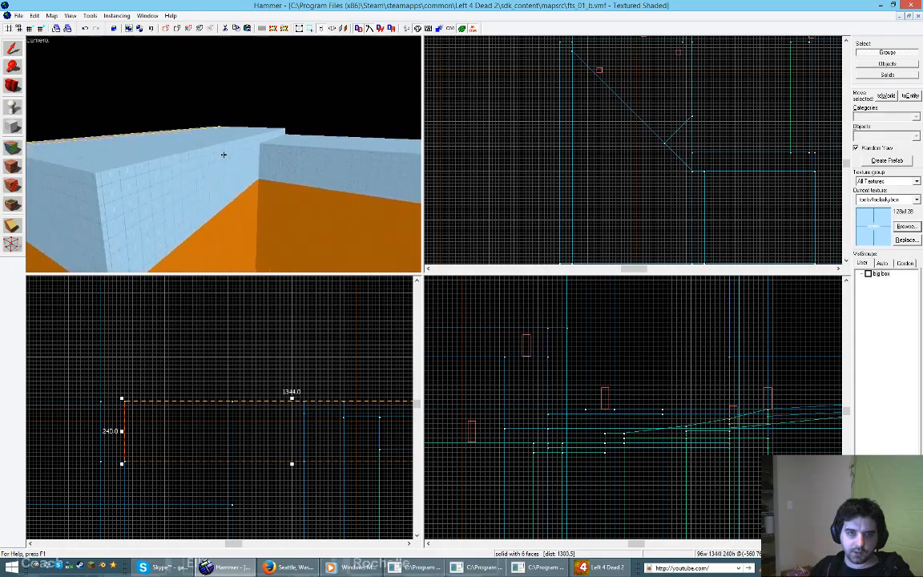
pyautogui.press('z')
pyautogui.click(251, 165)
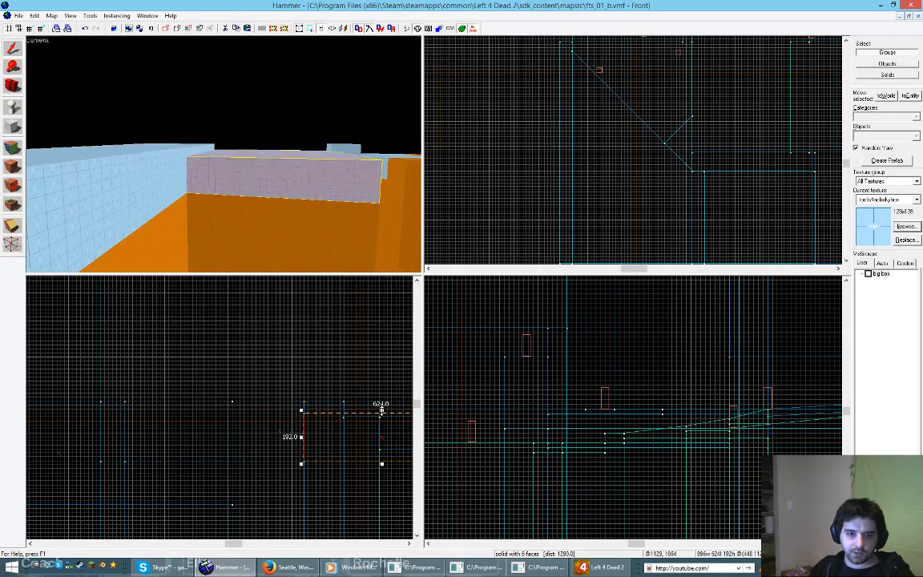
pyautogui.moveTo(382, 410); pyautogui.dragTo(381, 398)
# Step: Raise the top of the small 320-unit-long skybox brush beside the orange roof, making it 192 units tall
pyautogui.press('z')
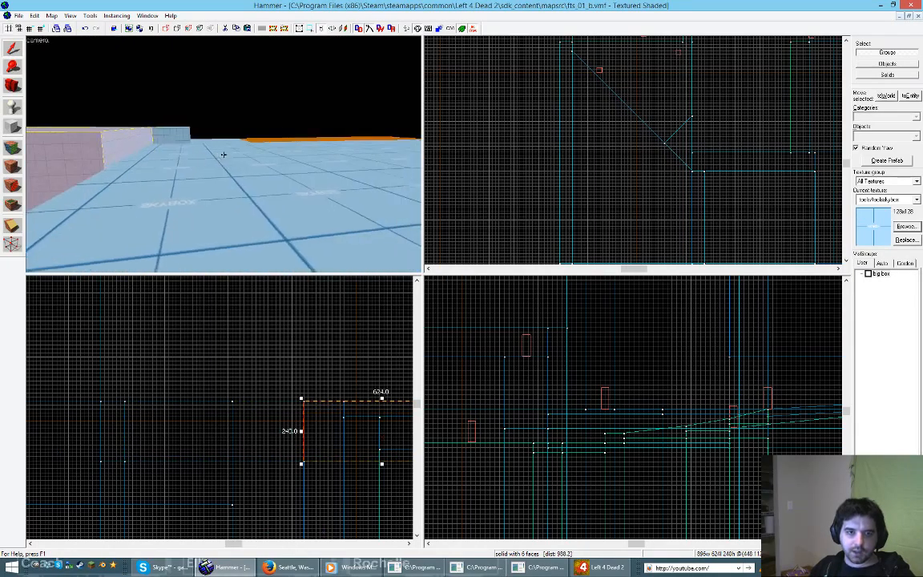
pyautogui.press('w')
pyautogui.press('z')
pyautogui.click(224, 155)
pyautogui.scroll(-3, 297, 435)
pyautogui.scroll(3, 372, 426)
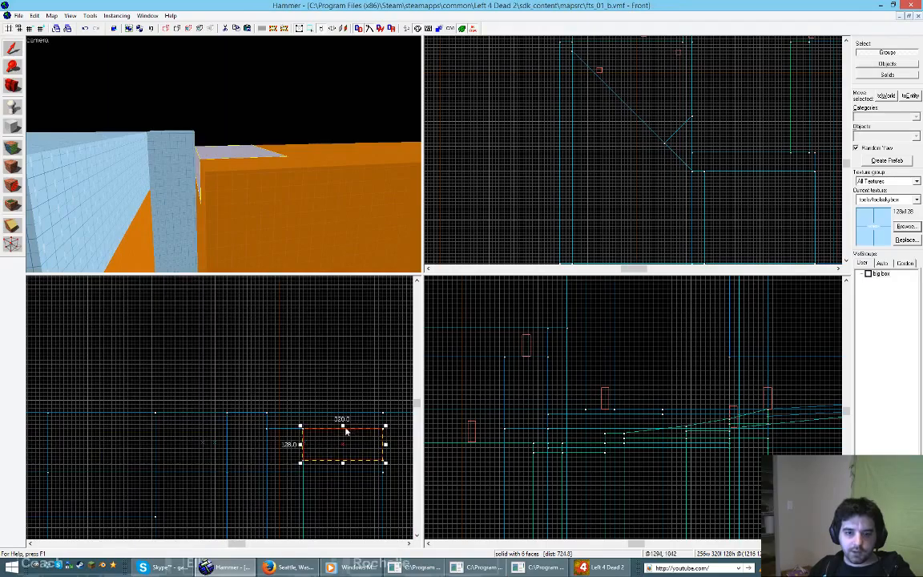
pyautogui.moveTo(342, 425); pyautogui.dragTo(342, 410)
# Step: Select the two adjoining orange building blocks and extend their tops up to the skybox brushes' upper edge
pyautogui.press('z')
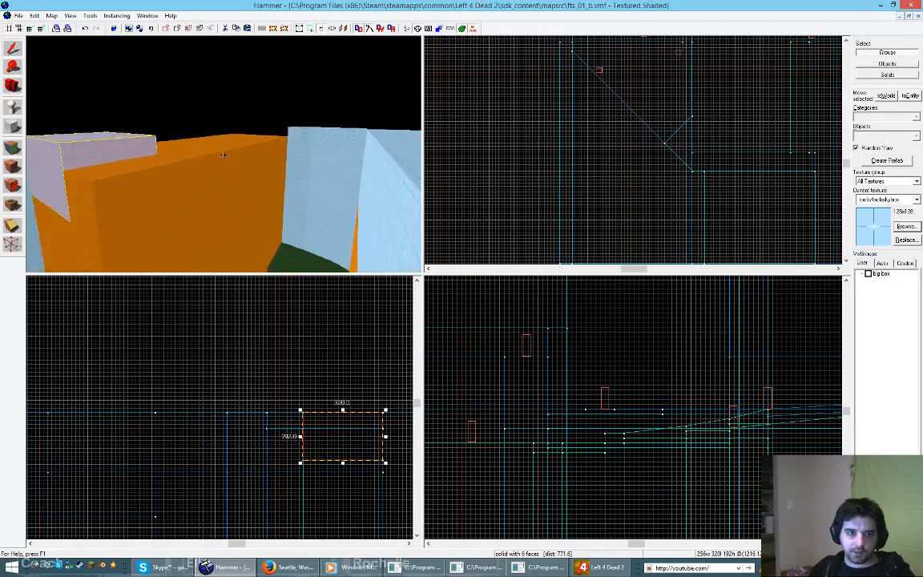
pyautogui.press('z')
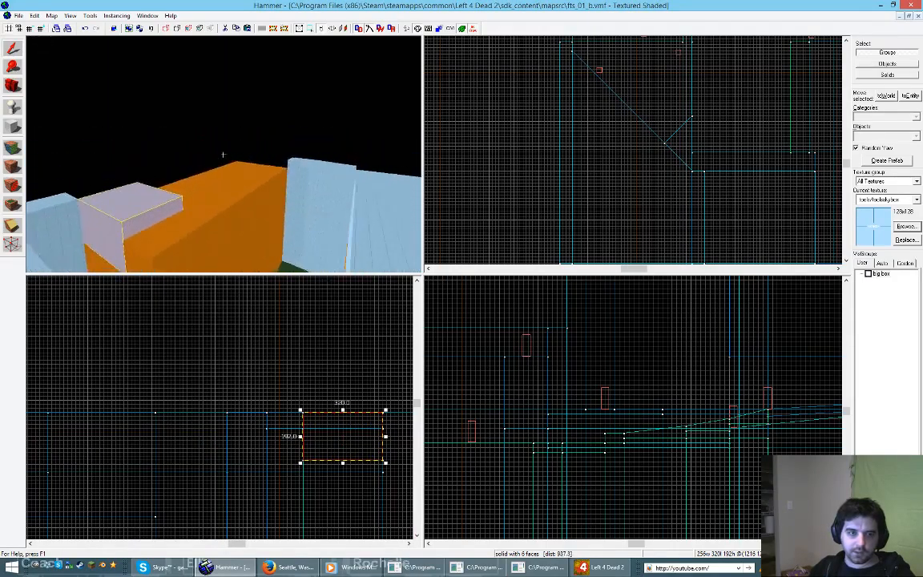
pyautogui.click(198, 232)
pyautogui.keyDown('ctrl'); pyautogui.click(199, 210); pyautogui.keyUp('ctrl')
pyautogui.scroll(-3, 217, 389)
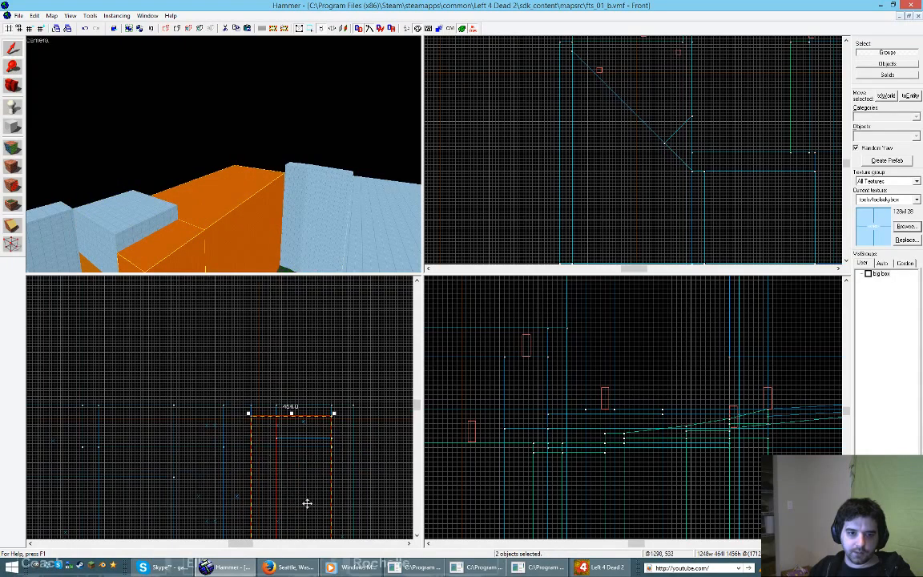
pyautogui.moveTo(307, 491); pyautogui.dragTo(306, 490)
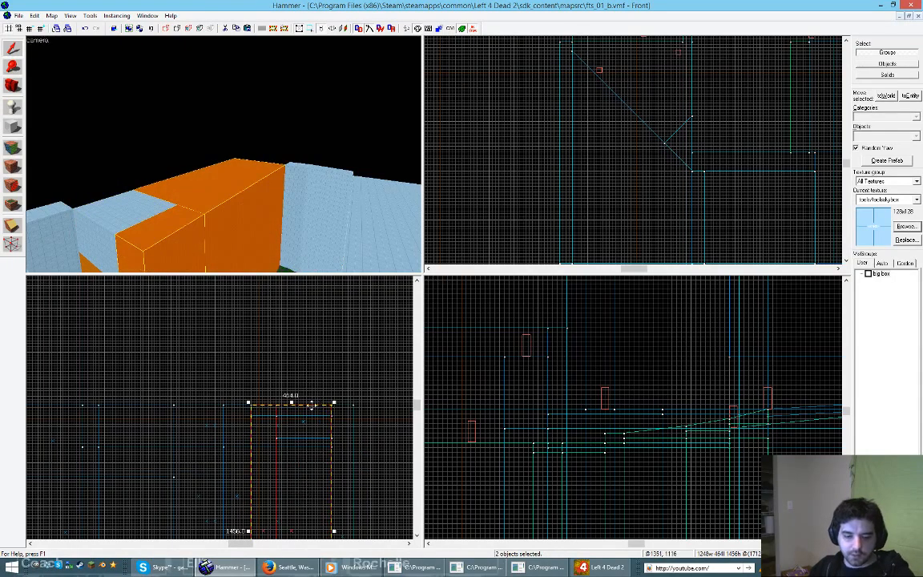
# Step: Clip both orange blocks horizontally at their former roof line, keeping the upper and lower pieces
pyautogui.hotkey('shift', 'x')
pyautogui.moveTo(270, 416)
pyautogui.mouseDown()
pyautogui.moveTo(278, 416)
pyautogui.moveTo(265, 416)
pyautogui.mouseUp()
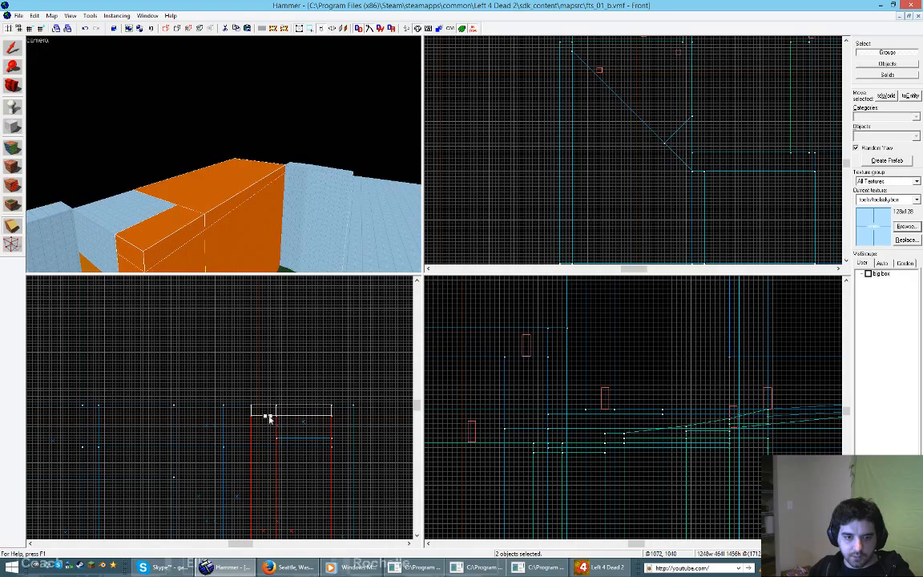
pyautogui.press('Return')
# Step: Apply the tools/toolsskybox texture to the clipped upper pieces of the orange blocks, sampling it from the neighbouring sky brush
pyautogui.hotkey('shift', 'a')
pyautogui.click(139, 215)
pyautogui.keyDown('shift'); pyautogui.rightClick(172, 231); pyautogui.keyUp('shift')
pyautogui.keyDown('shift'); pyautogui.rightClick(242, 196); pyautogui.keyUp('shift')
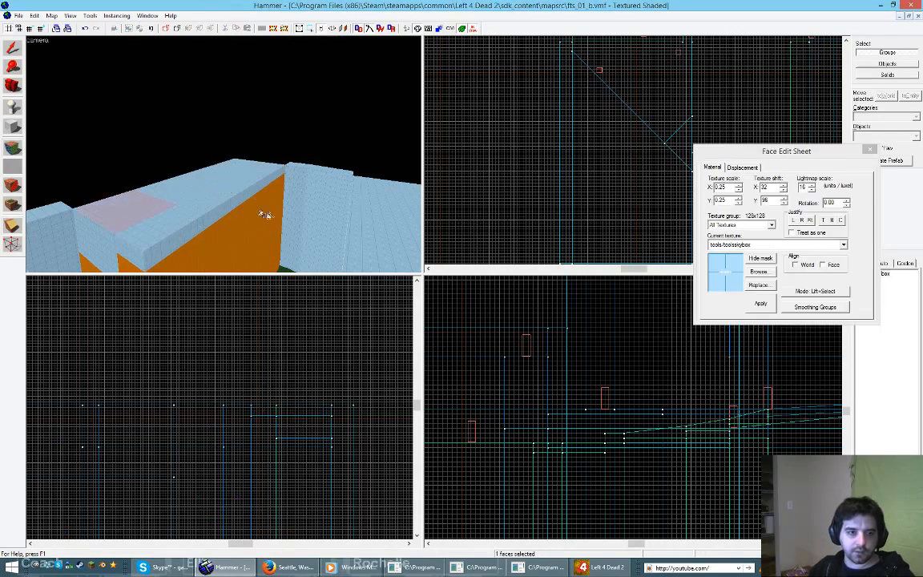
pyautogui.click(870, 150)
# Step: Inspect the levelled skybox brushes around the whole courtyard from above and from inside for remaining gaps
pyautogui.press('z')
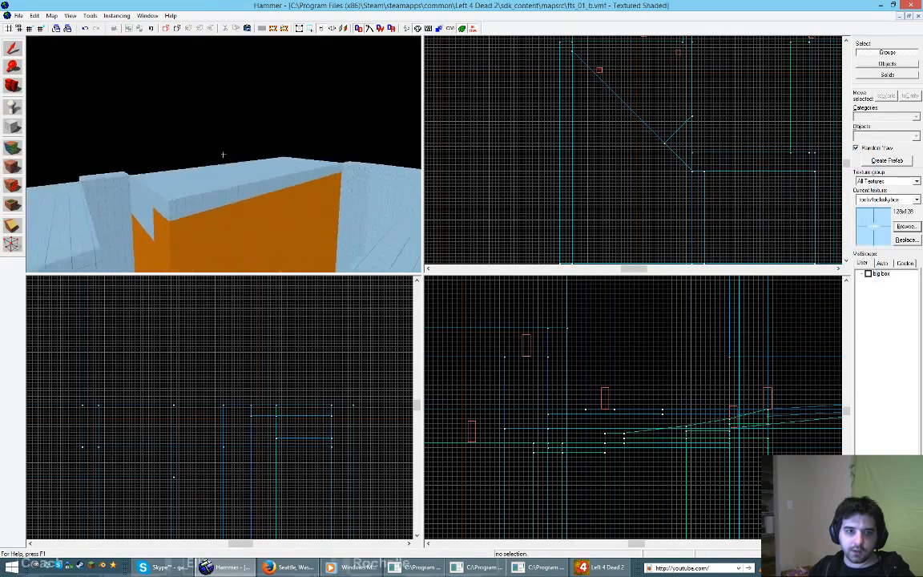
pyautogui.press('w')
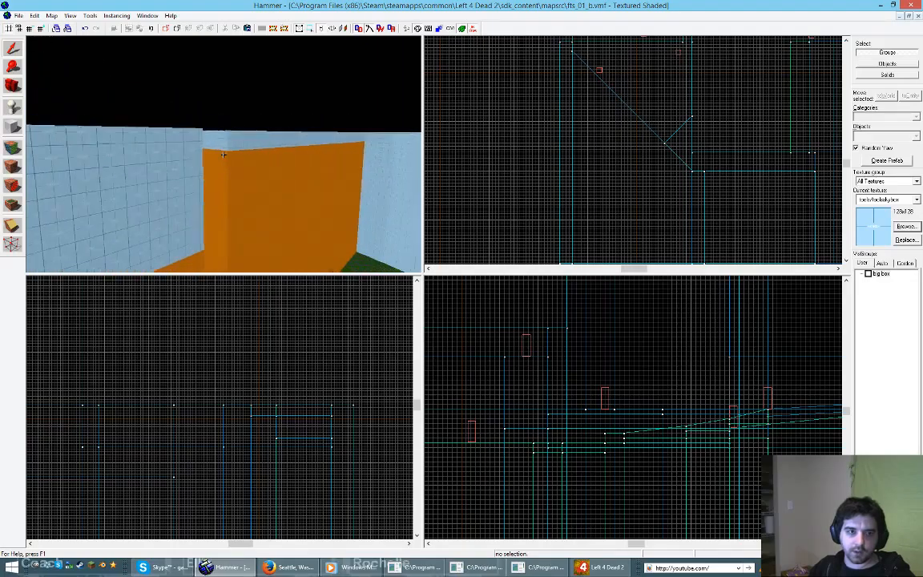
pyautogui.press('s')
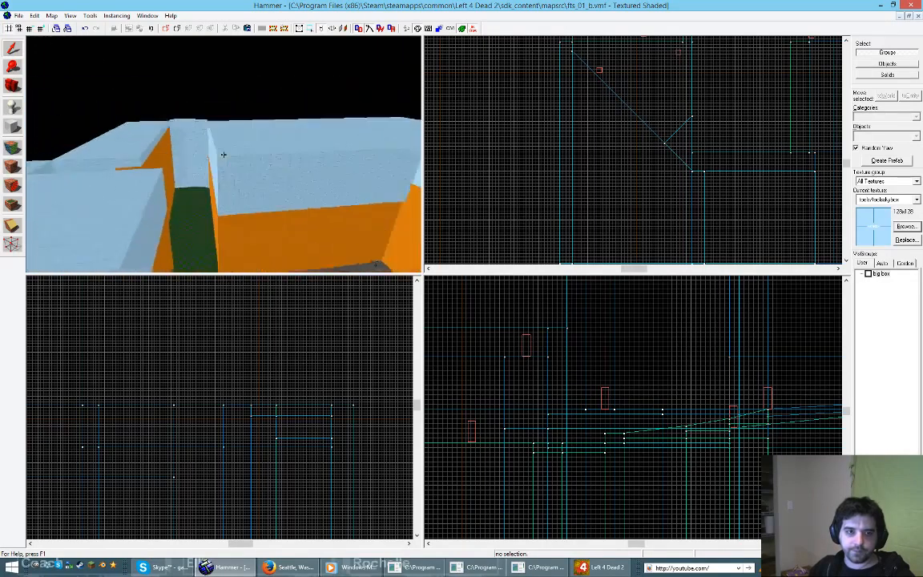
pyautogui.press('s')
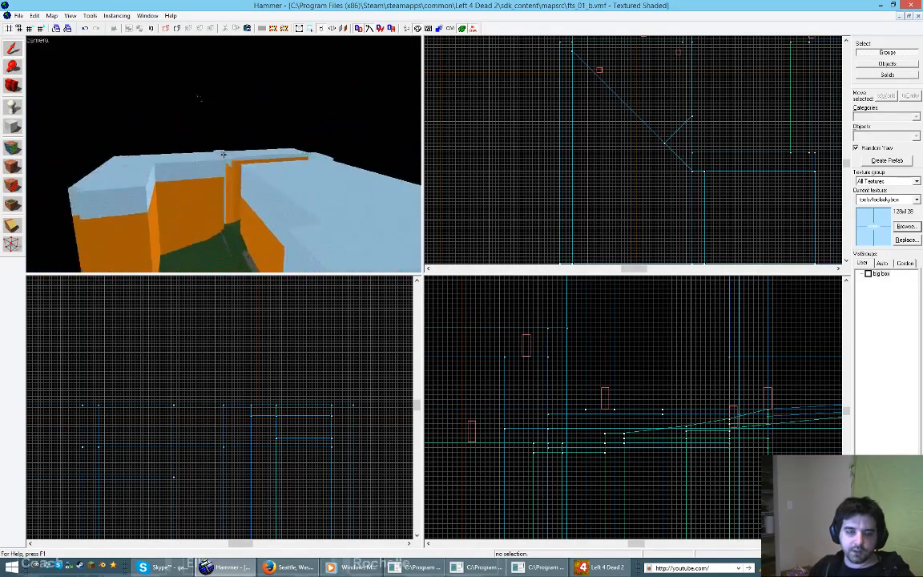
pyautogui.press('w')
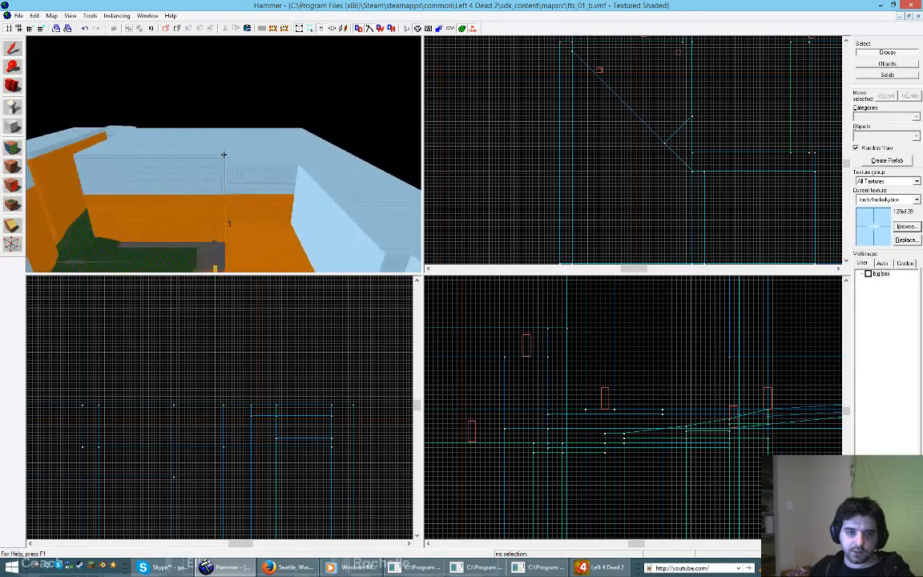
pyautogui.press('w')
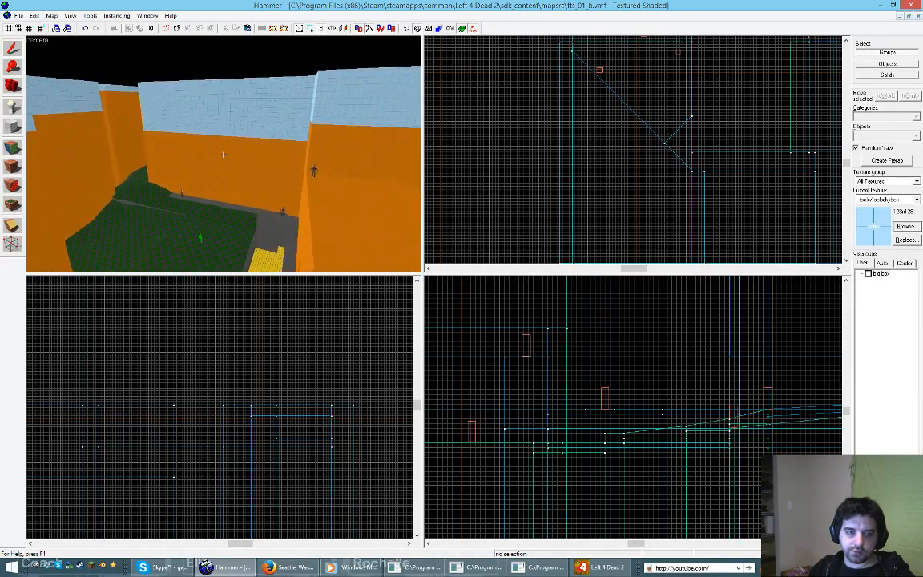
pyautogui.press('s')
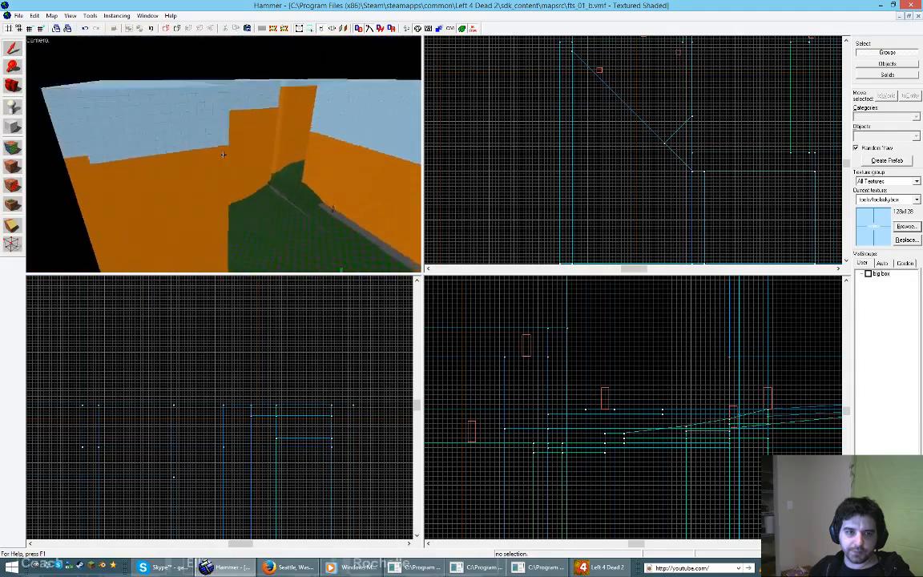
# Step: Survey the driveway, yellow ramp and building ledges from lower viewpoints, comparing their heights against the player figures
pyautogui.press('z')
pyautogui.press('z')
pyautogui.press('w')
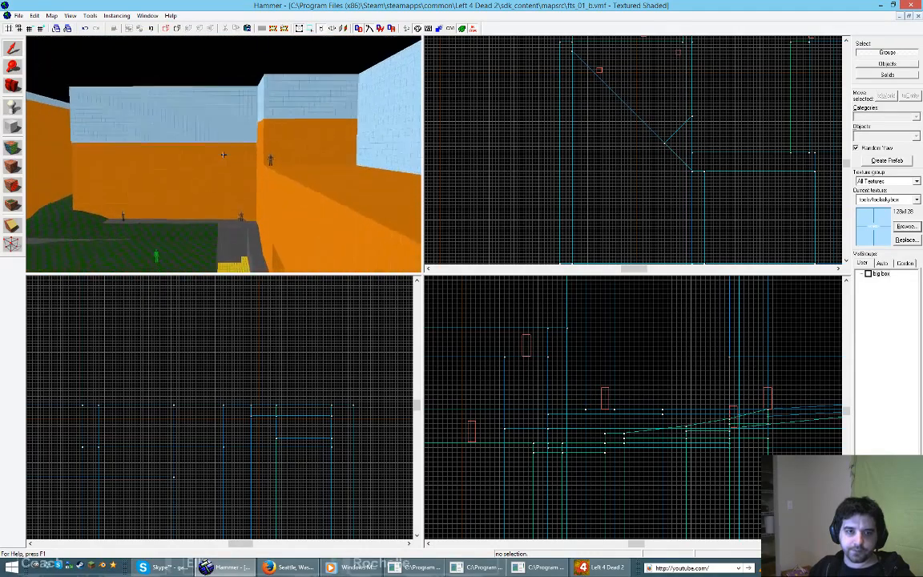
pyautogui.press('z')
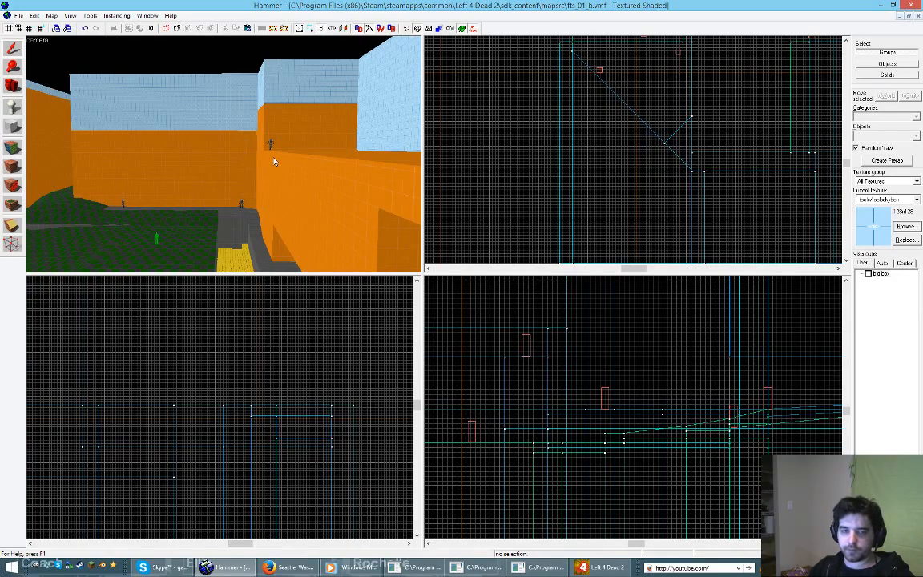
pyautogui.press('z')
pyautogui.press('w')
pyautogui.press('z')
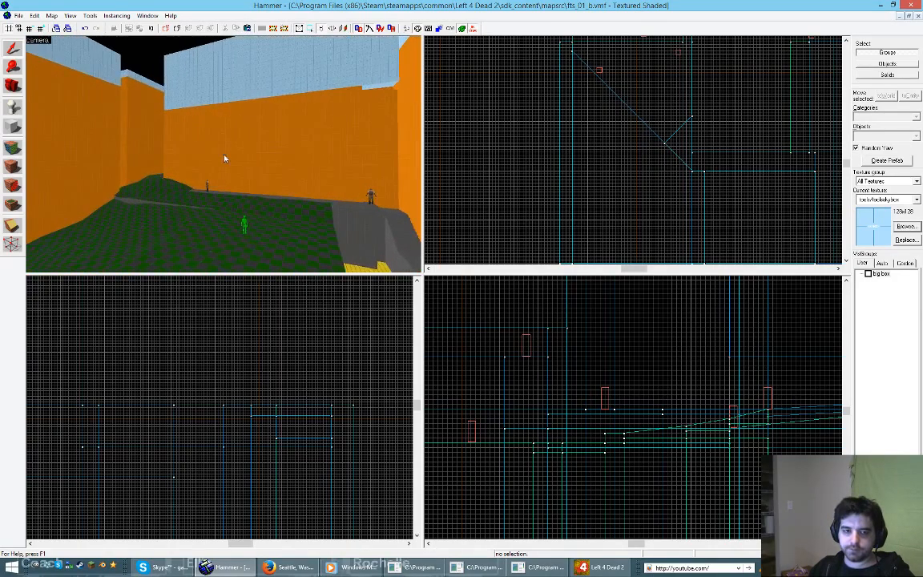
pyautogui.press('z')
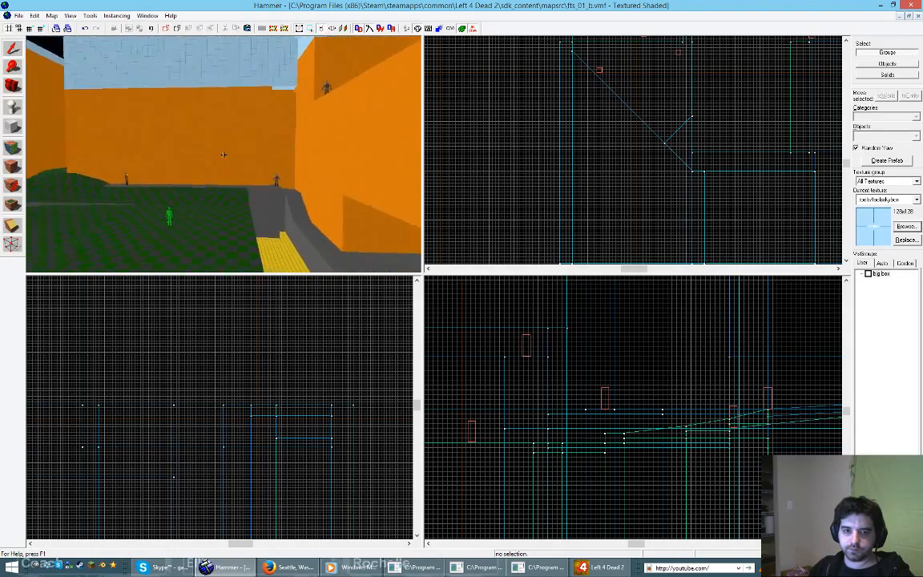
pyautogui.press('z')
pyautogui.press('z')
pyautogui.press('w')
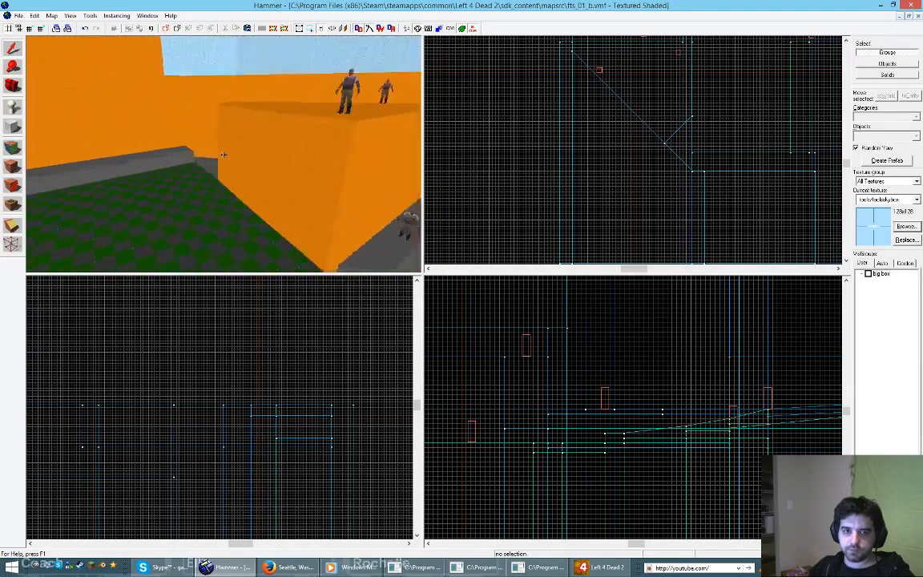
# Step: Examine the triangular corner brush beside the grey ledge and compare it with the loading-area wall corner in the Seattle Street View reference
pyautogui.press('w')
pyautogui.press('z')
pyautogui.click(249, 230)
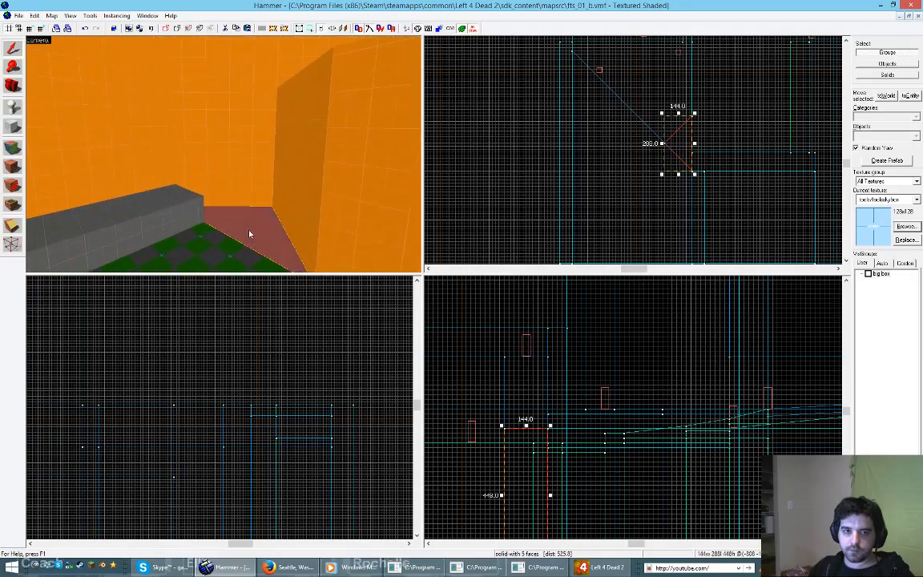
pyautogui.scroll(-4, 223, 434)
pyautogui.hotkey('alt', 'Tab')
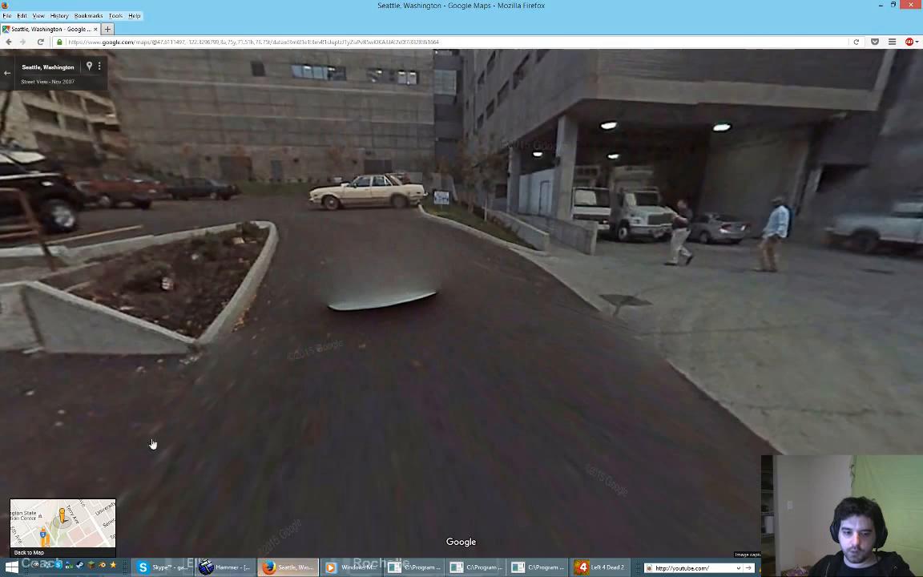
pyautogui.click(319, 329)
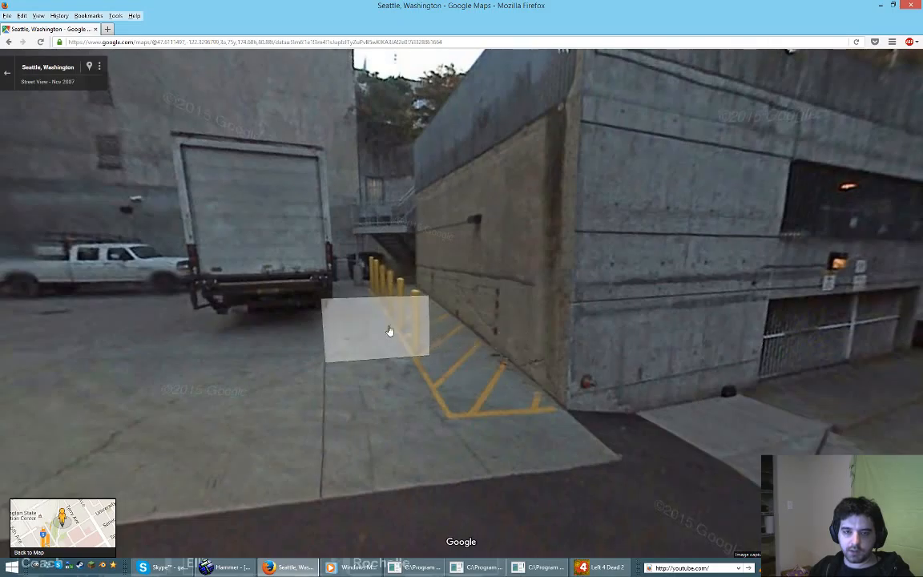
pyautogui.hotkey('alt', 'Tab')
pyautogui.press('z')
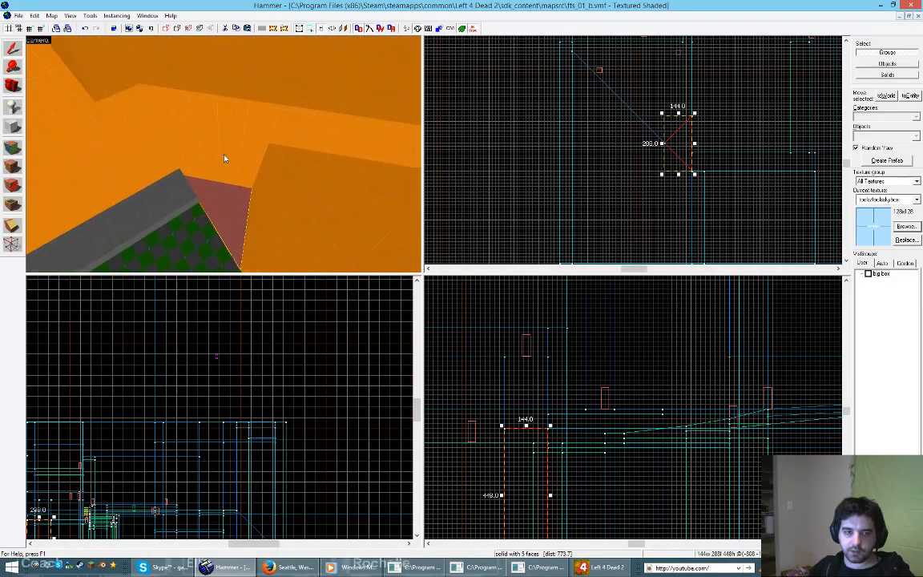
pyautogui.hotkey('shift', 'z')
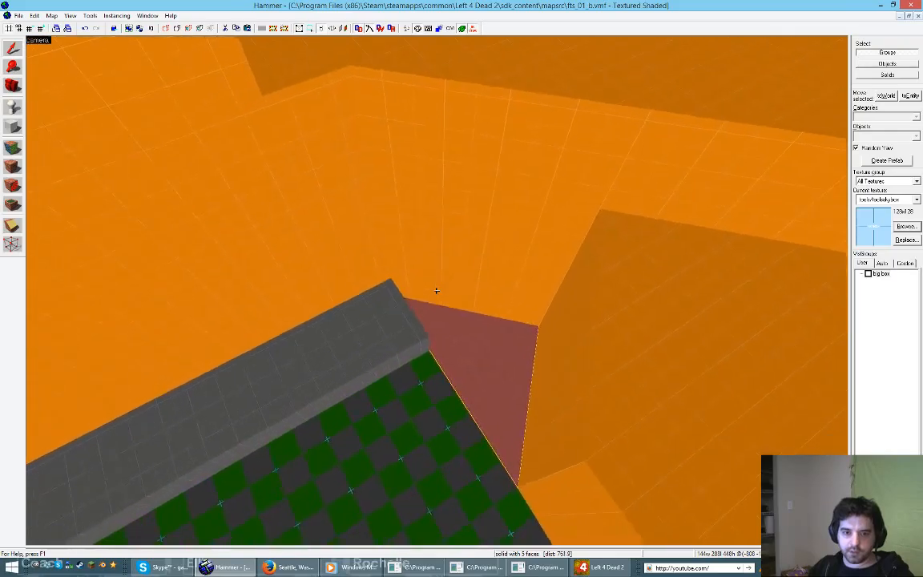
pyautogui.press('z')
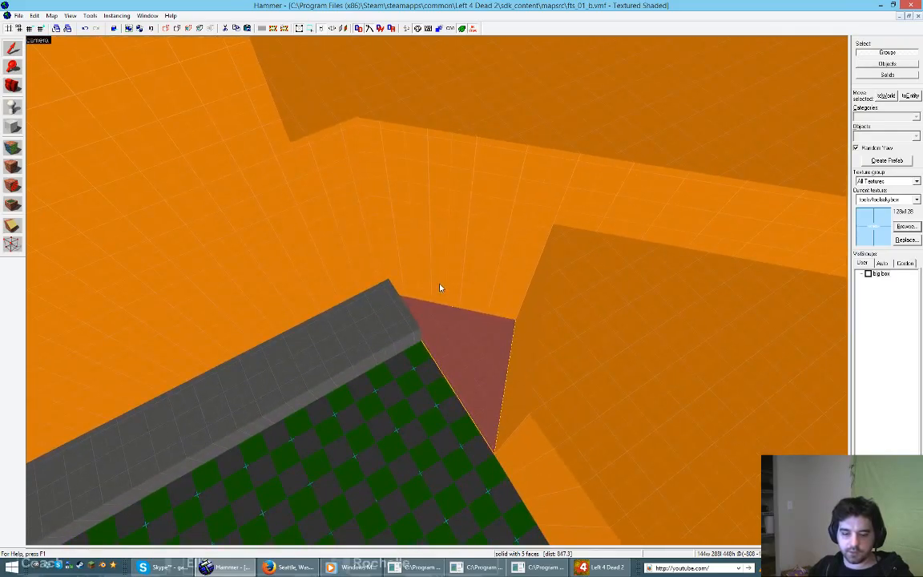
# Step: Mark a rough corner outline over the camera view and compare it with the striped walkway in the Street View reference
pyautogui.moveTo(383, 271); pyautogui.dragTo(369, 280)
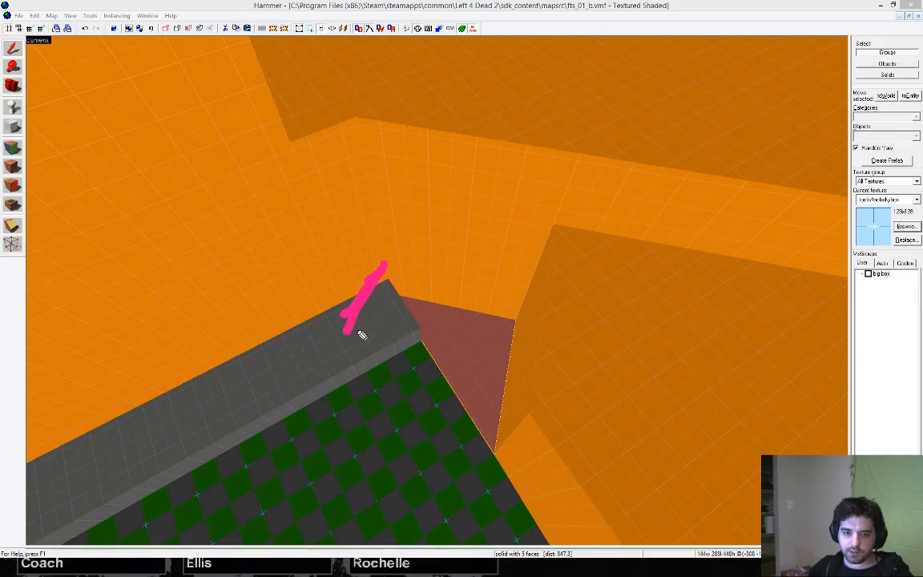
pyautogui.moveTo(352, 334); pyautogui.dragTo(339, 361)
pyautogui.moveTo(404, 379); pyautogui.dragTo(475, 405)
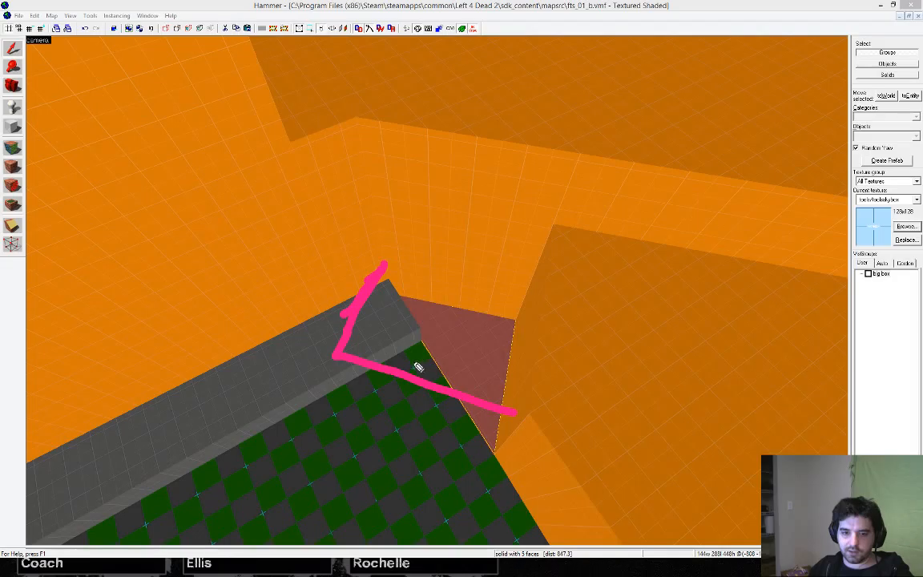
pyautogui.doubleClick(467, 359)
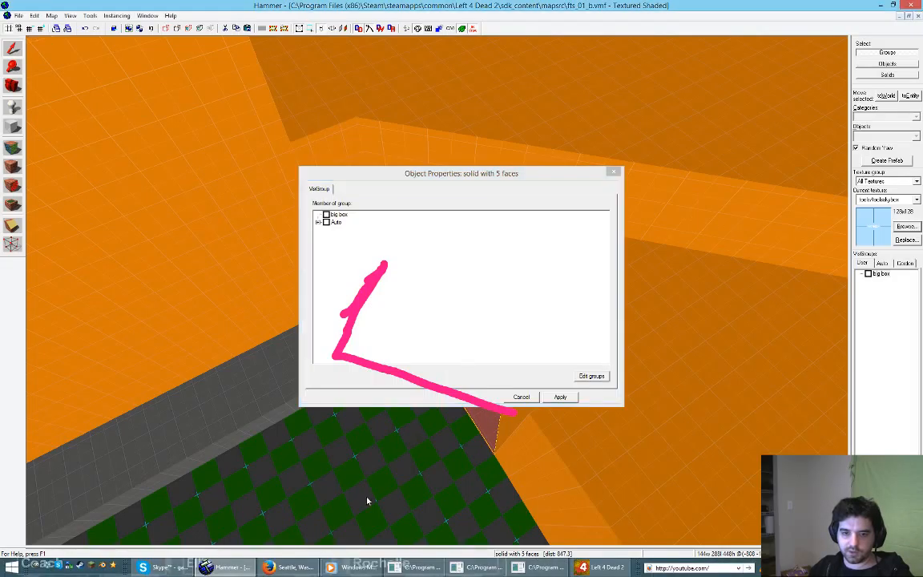
pyautogui.click(521, 397)
pyautogui.click(362, 440)
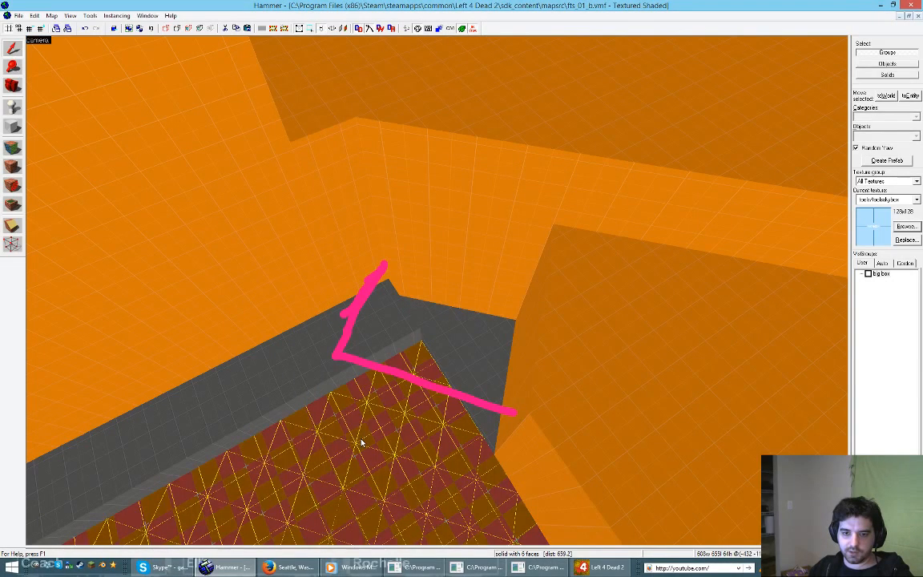
pyautogui.click(295, 571)
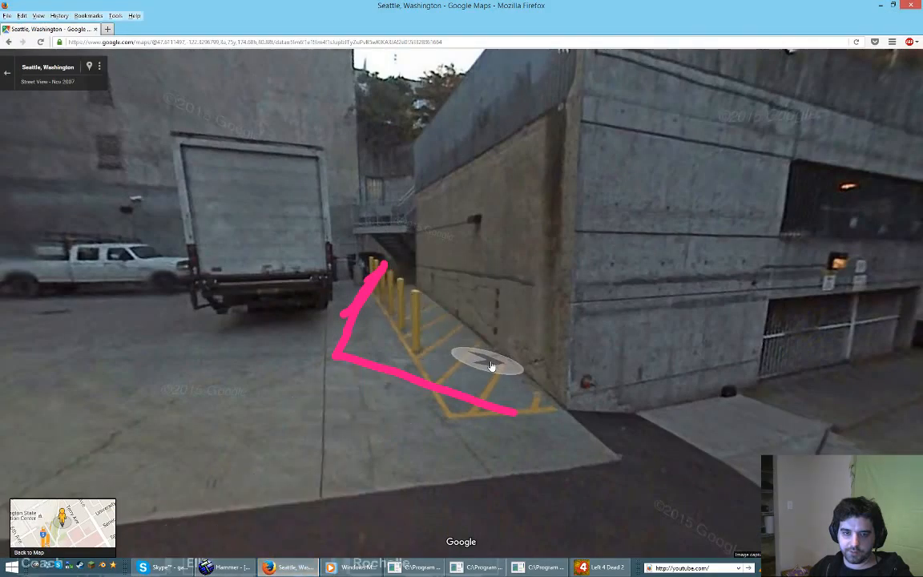
pyautogui.click(244, 569)
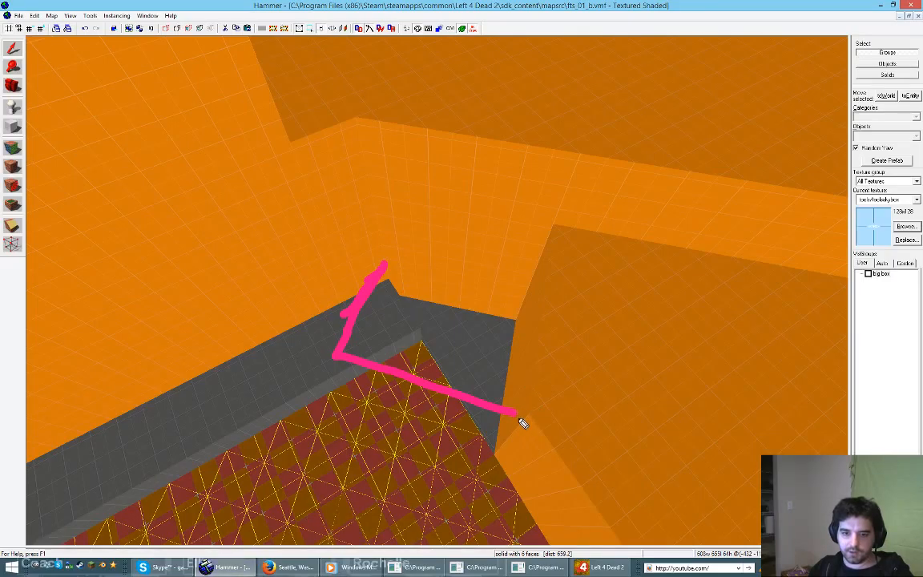
# Step: Mark the wider walkway outline and direction arrows over the corner, and check the layout against the Street View reference
pyautogui.moveTo(535, 290)
pyautogui.mouseDown()
pyautogui.moveTo(509, 449)
pyautogui.moveTo(341, 427)
pyautogui.moveTo(357, 302)
pyautogui.moveTo(329, 393)
pyautogui.moveTo(402, 449)
pyautogui.moveTo(481, 471)
pyautogui.mouseUp()
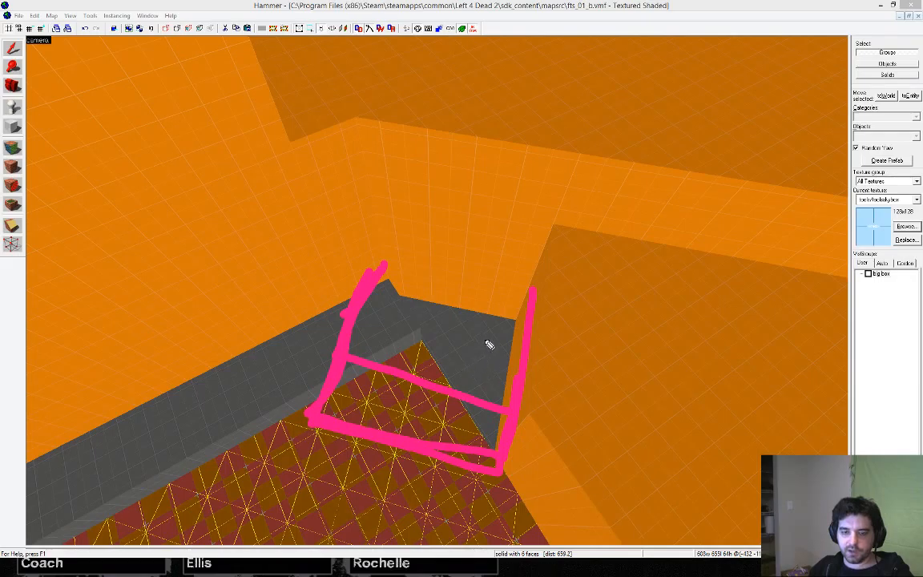
pyautogui.moveTo(484, 340); pyautogui.dragTo(482, 377)
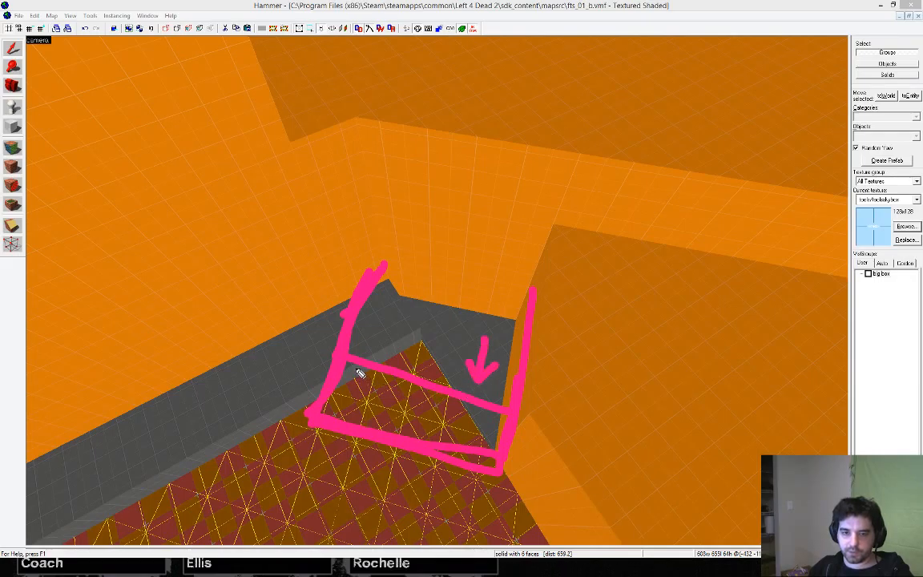
pyautogui.moveTo(372, 415)
pyautogui.mouseDown()
pyautogui.moveTo(389, 329)
pyautogui.moveTo(411, 325)
pyautogui.mouseUp()
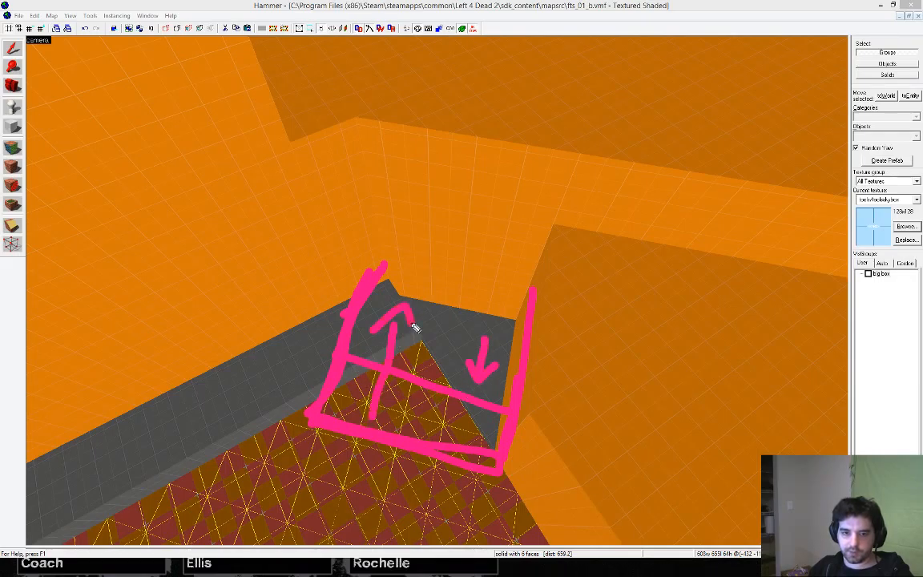
pyautogui.moveTo(487, 247); pyautogui.dragTo(556, 268)
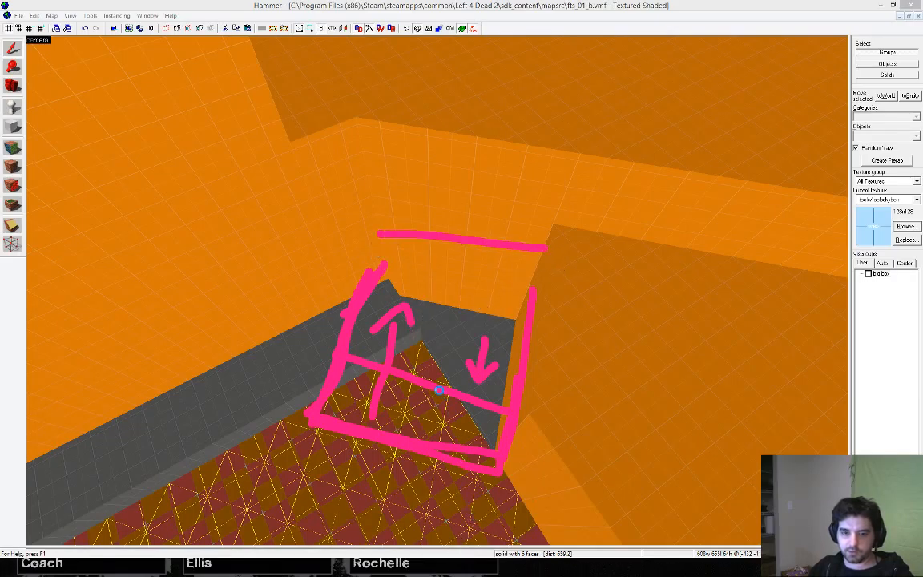
pyautogui.click(289, 567)
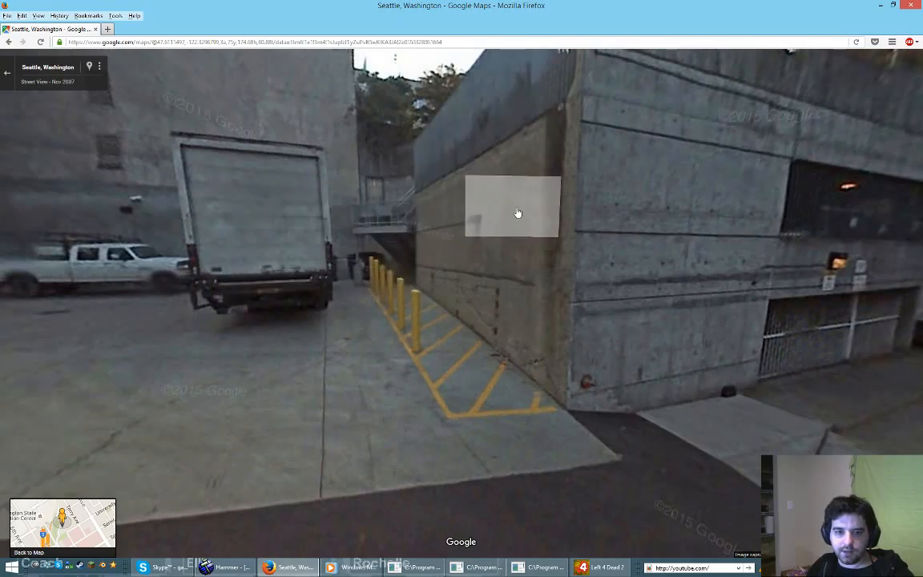
pyautogui.hotkey('alt', 'Tab')
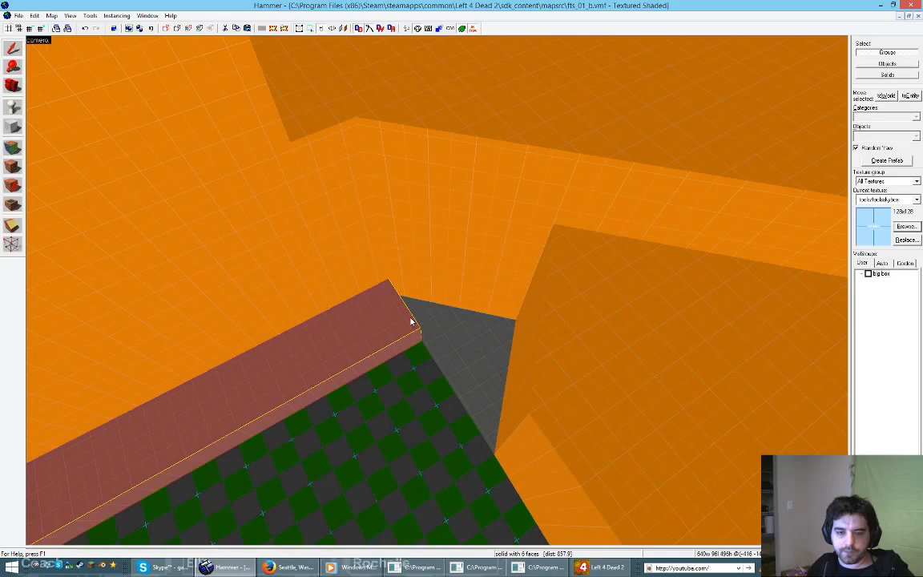
# Step: Angle the grey ledge's end at the corner by moving its back-edge vertices about 48 units inward in the top view
pyautogui.hotkey('shift', 'z')
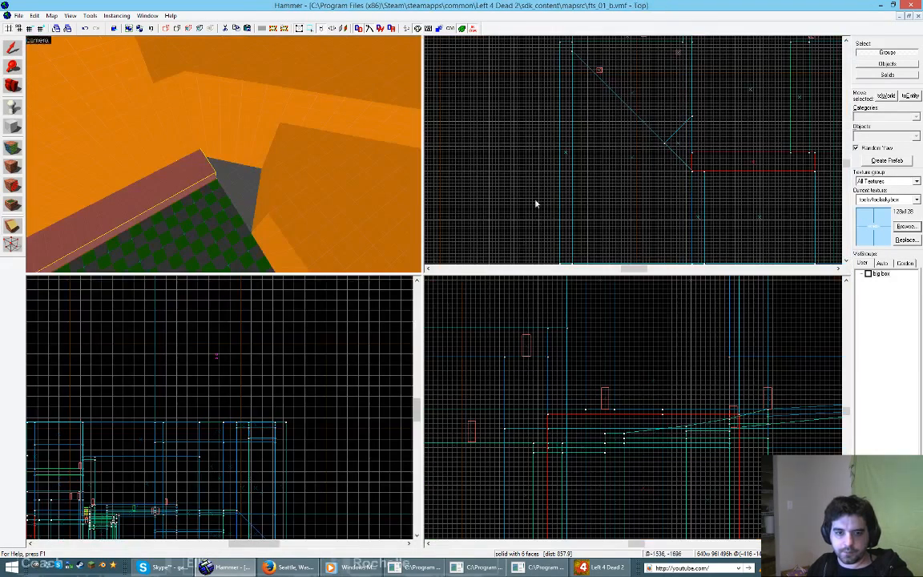
pyautogui.press('z')
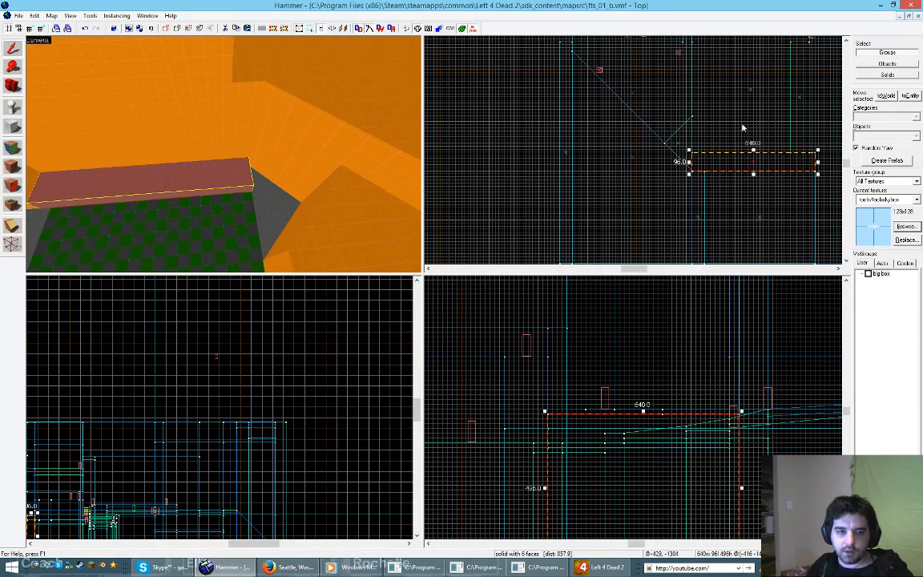
pyautogui.press('z')
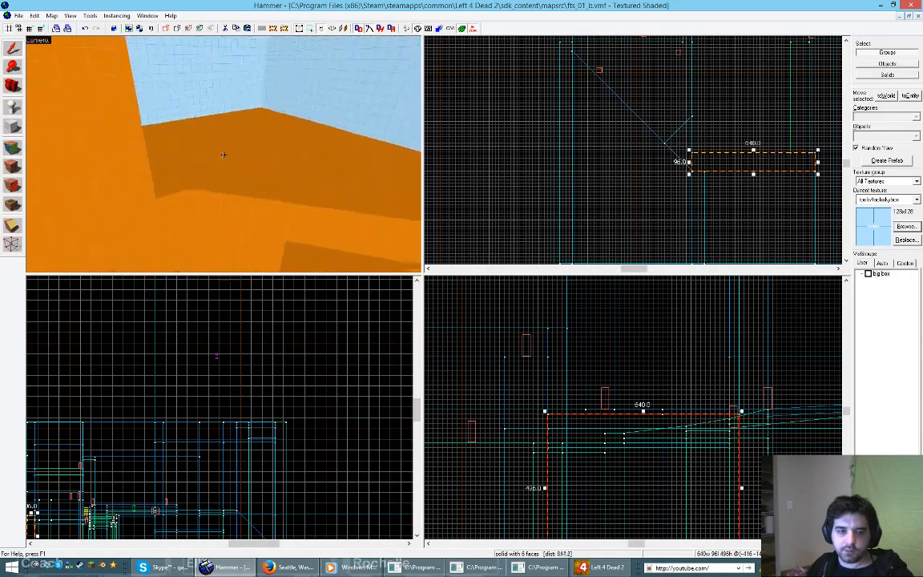
pyautogui.press('w')
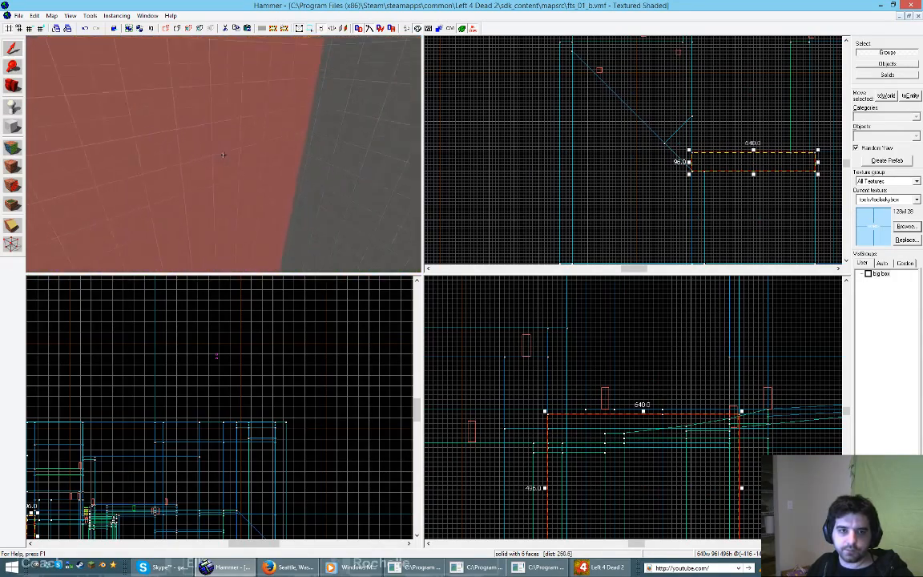
pyautogui.moveTo(224, 152); pyautogui.dragTo(225, 191)
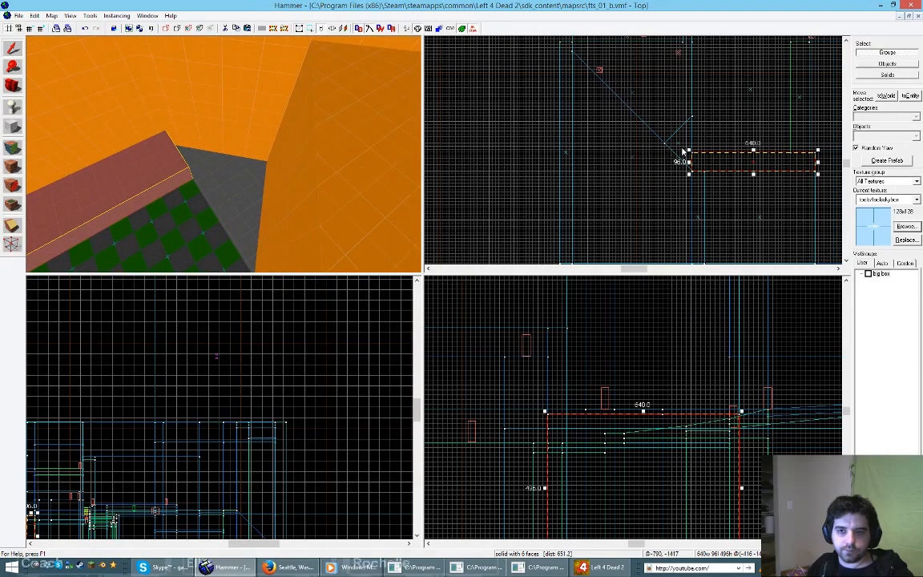
pyautogui.scroll(5, 685, 155)
pyautogui.hotkey('shift', 'v')
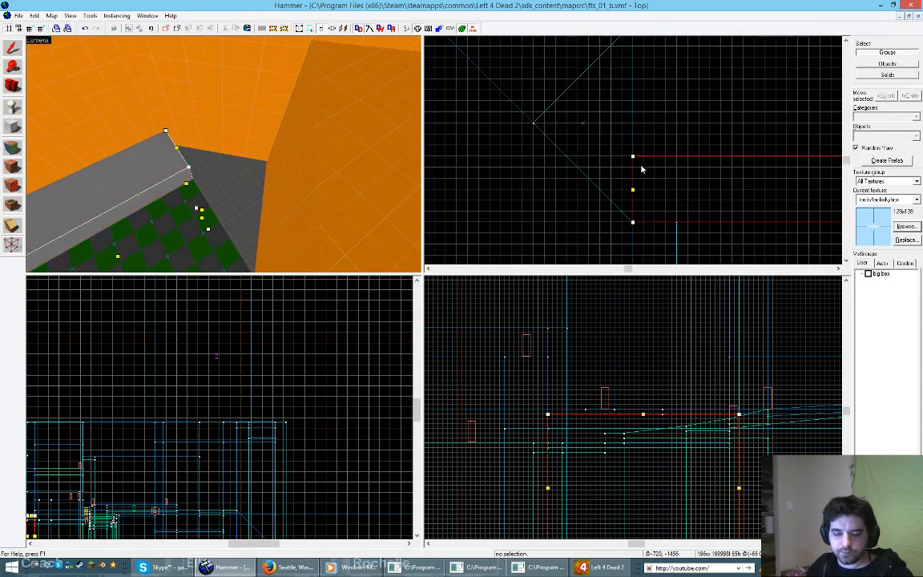
pyautogui.moveTo(633, 190); pyautogui.dragTo(653, 199)
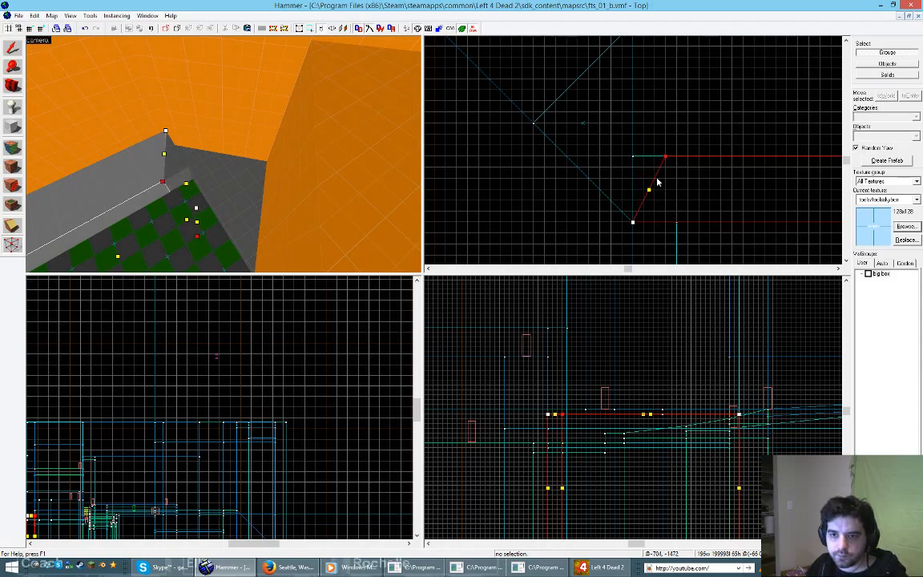
pyautogui.hotkey('shift', 's')
# Step: Delete the triangular brush that fills the corner beside the ledge
pyautogui.press('z')
pyautogui.press('w')
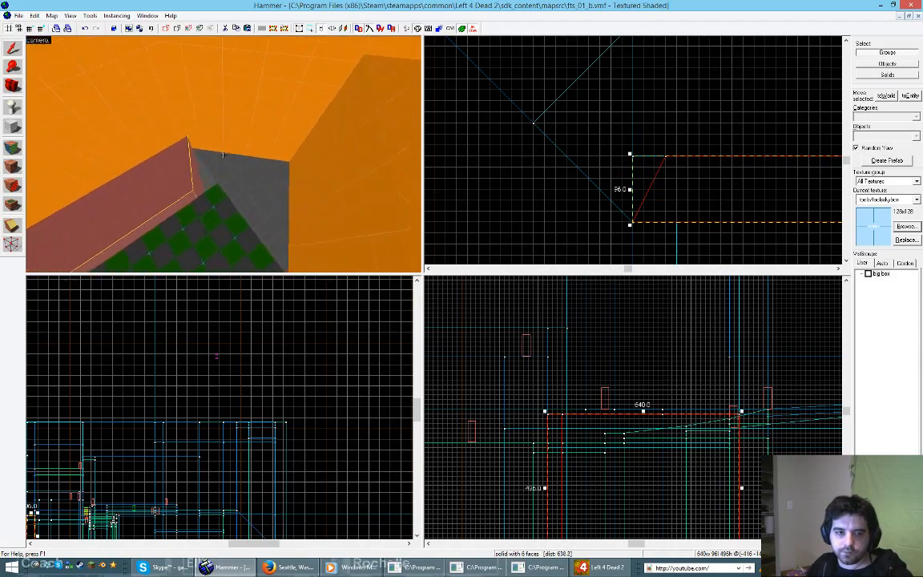
pyautogui.press('z')
pyautogui.click(276, 191)
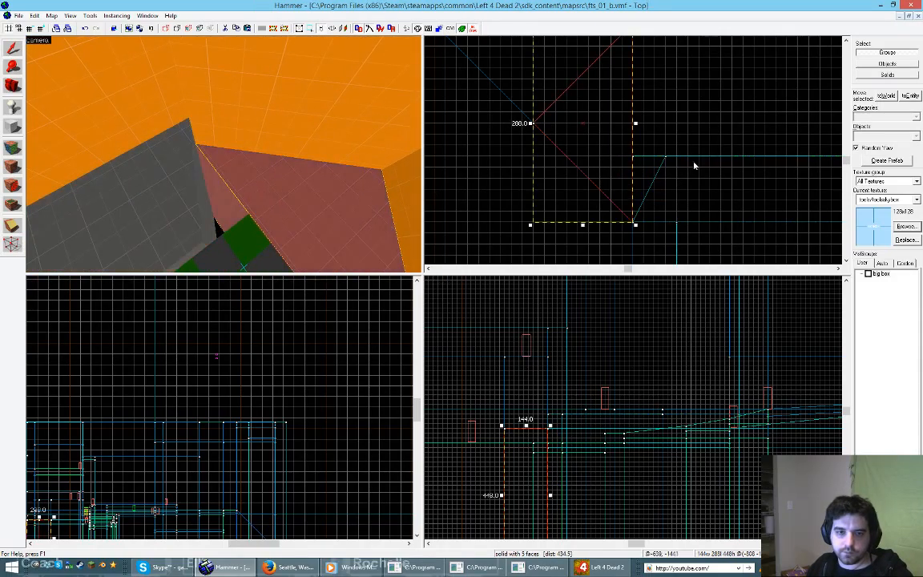
pyautogui.scroll(-1, 609, 184)
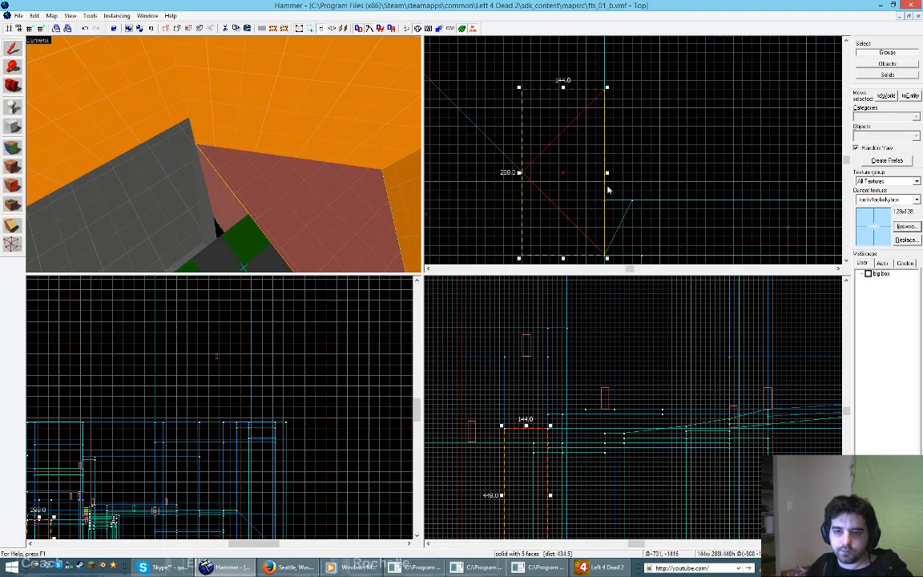
pyautogui.press('Delete')
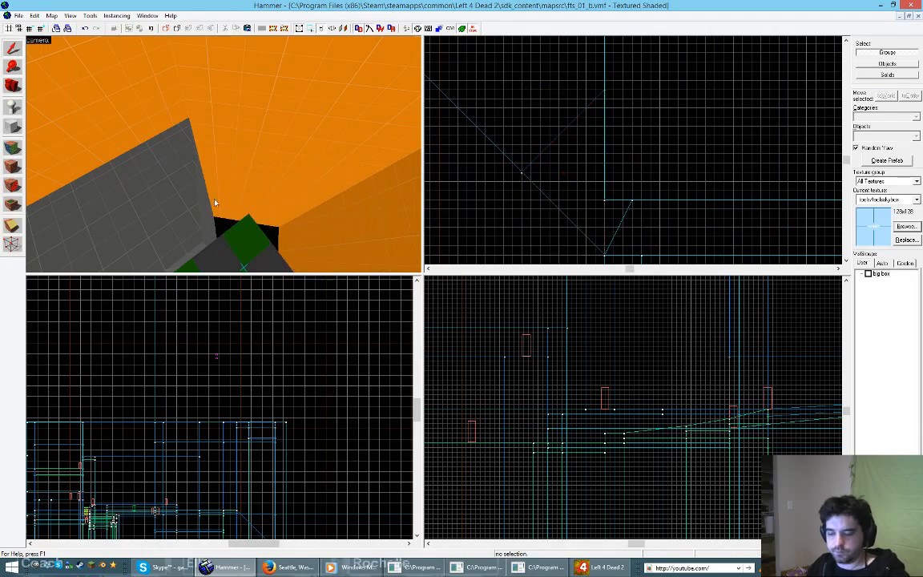
# Step: Duplicate the grey ledge past its angled end and shift the copy's adjoining back vertices to meet the original's angled edge
pyautogui.click(181, 197)
pyautogui.scroll(-3, 594, 144)
pyautogui.moveTo(687, 194)
pyautogui.mouseDown()
pyautogui.moveTo(547, 204)
pyautogui.moveTo(492, 191)
pyautogui.moveTo(512, 194)
pyautogui.mouseUp()
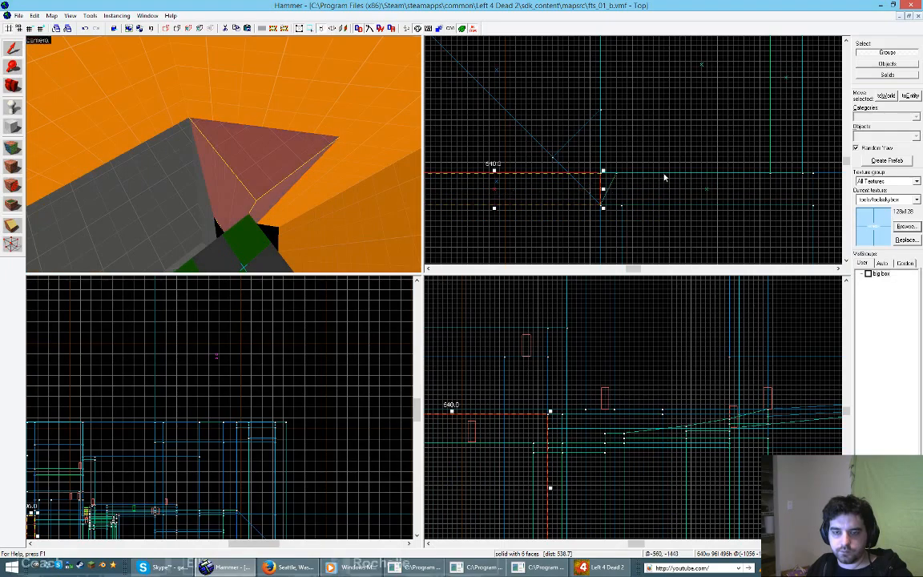
pyautogui.hotkey('shift', 'v')
pyautogui.moveTo(593, 164); pyautogui.dragTo(622, 185)
pyautogui.press('Right')
pyautogui.press('Right')
pyautogui.press('Right')
pyautogui.scroll(-2, 689, 182)
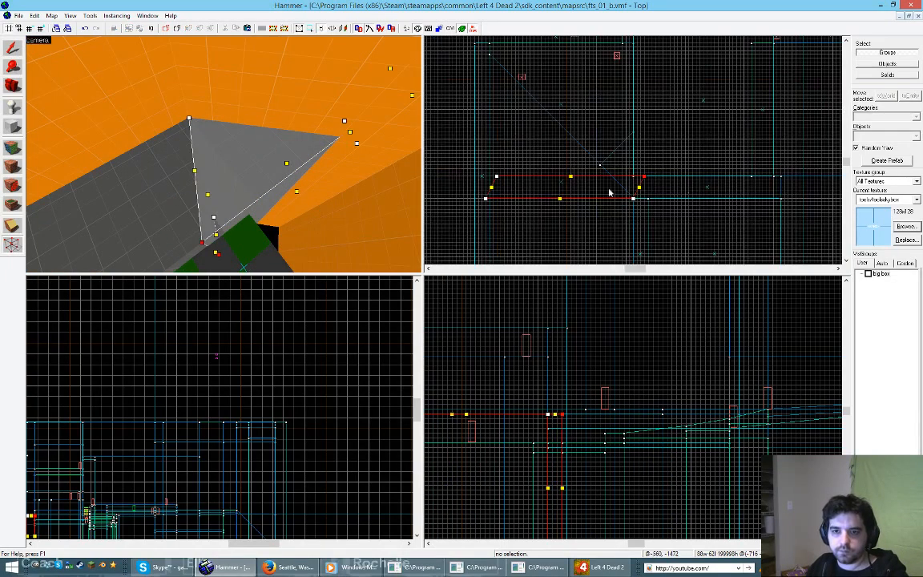
# Step: Move the copied ledge's far-end vertices to the end of the diagonal wall, turning the copy into a short diagonal piece
pyautogui.moveTo(481, 170)
pyautogui.mouseDown()
pyautogui.moveTo(520, 203)
pyautogui.moveTo(600, 167)
pyautogui.moveTo(611, 143)
pyautogui.mouseUp()
pyautogui.press('Right')
pyautogui.press('Right')
pyautogui.scroll(2, 602, 159)
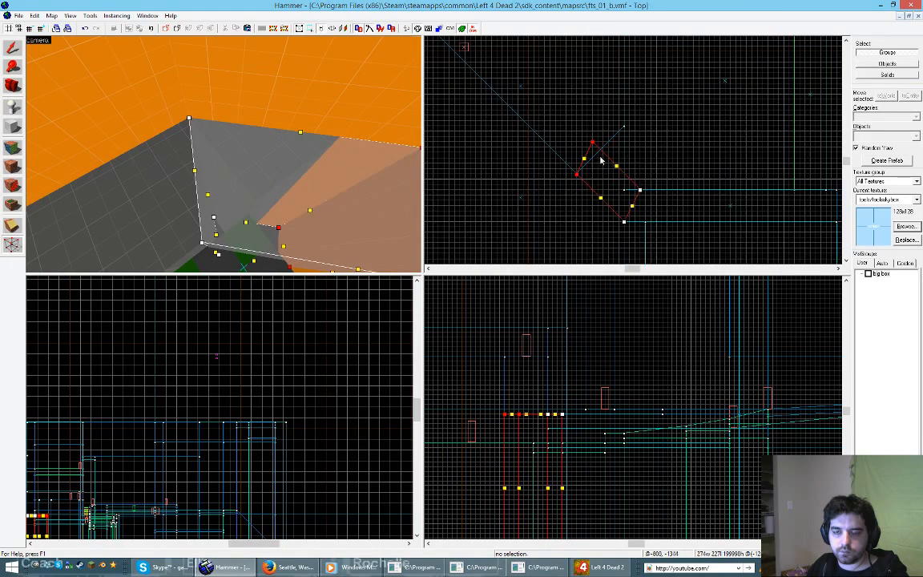
# Step: Nudge the diagonal piece's outer far vertices onto the neighbouring wall's diagonal edge, squaring off that end on a finer grid
pyautogui.scroll(3, 615, 160)
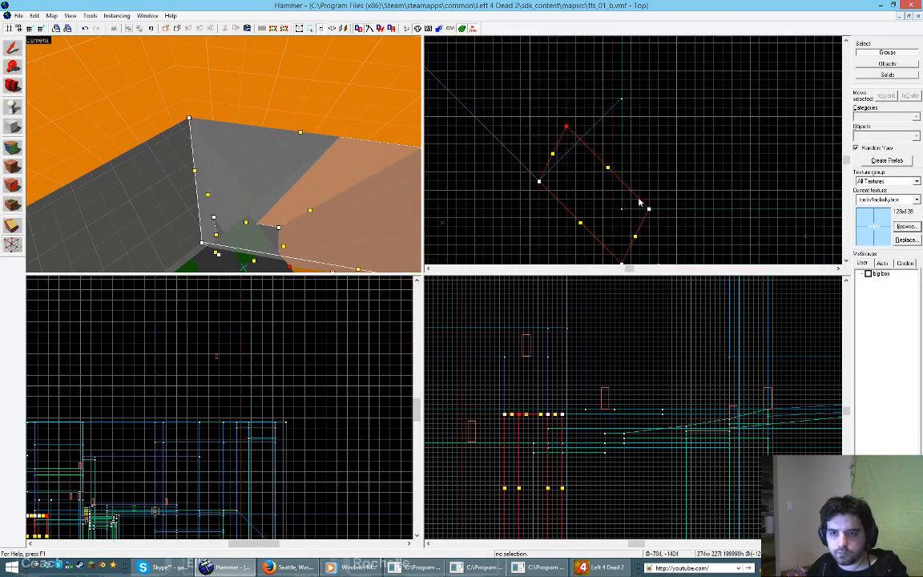
pyautogui.press('Right')
pyautogui.press('Down')
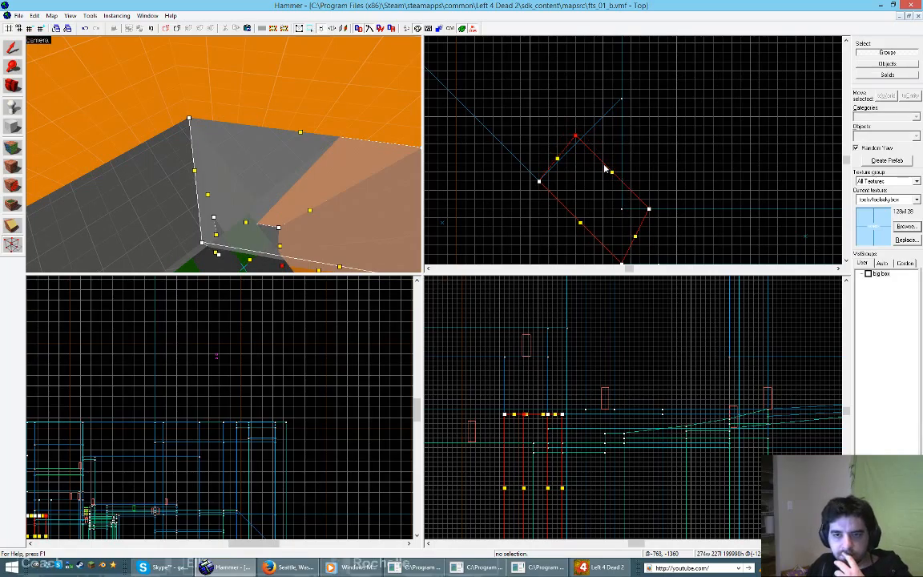
pyautogui.press('[')
pyautogui.press('Right')
pyautogui.press('Down')
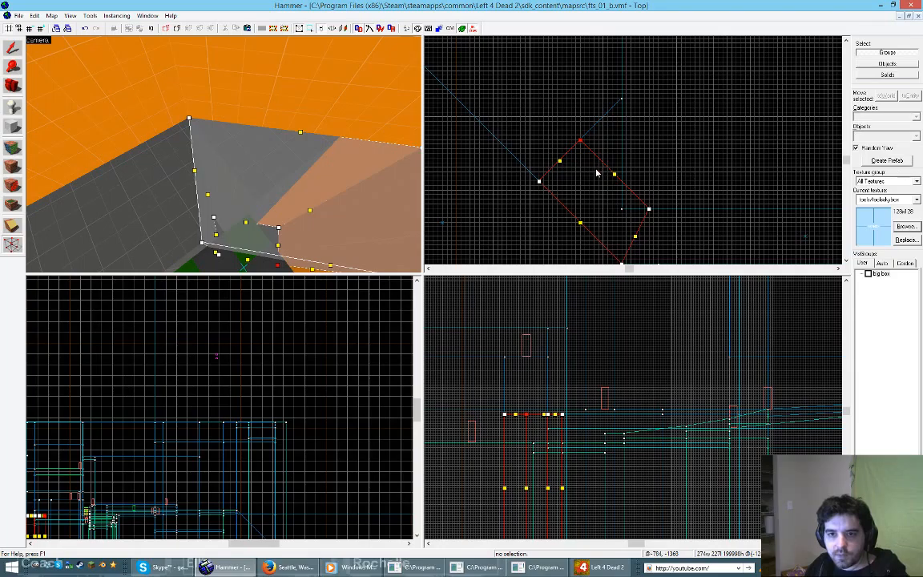
# Step: Leave vertex editing and duplicate the diagonal ledge piece, placing the copy flush along its long floor-side edge
pyautogui.hotkey('shift', 'v')
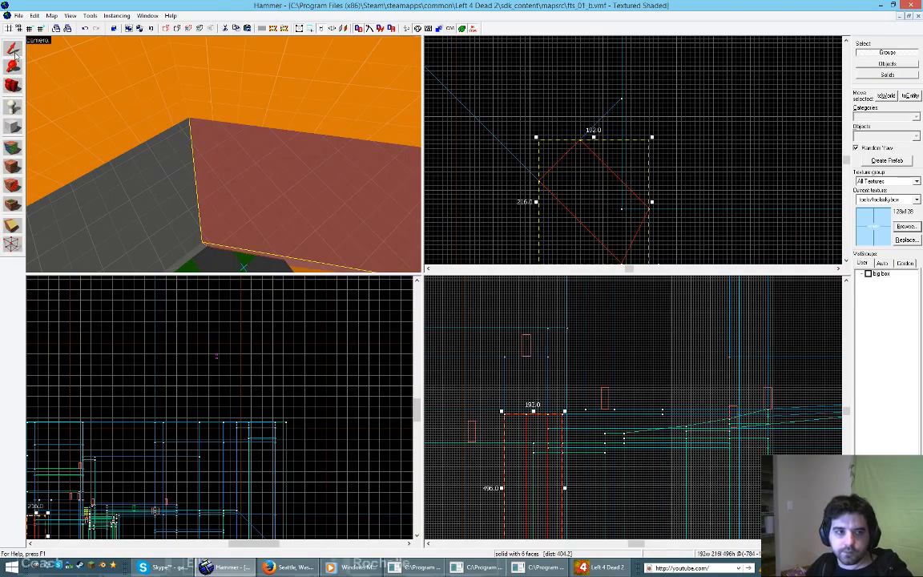
pyautogui.click(705, 184)
pyautogui.press('z')
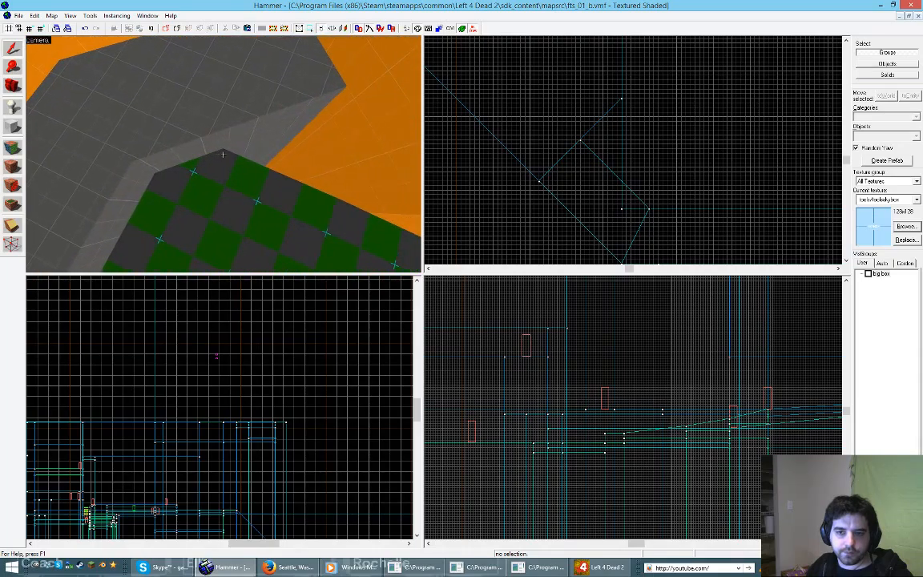
pyautogui.click(158, 159)
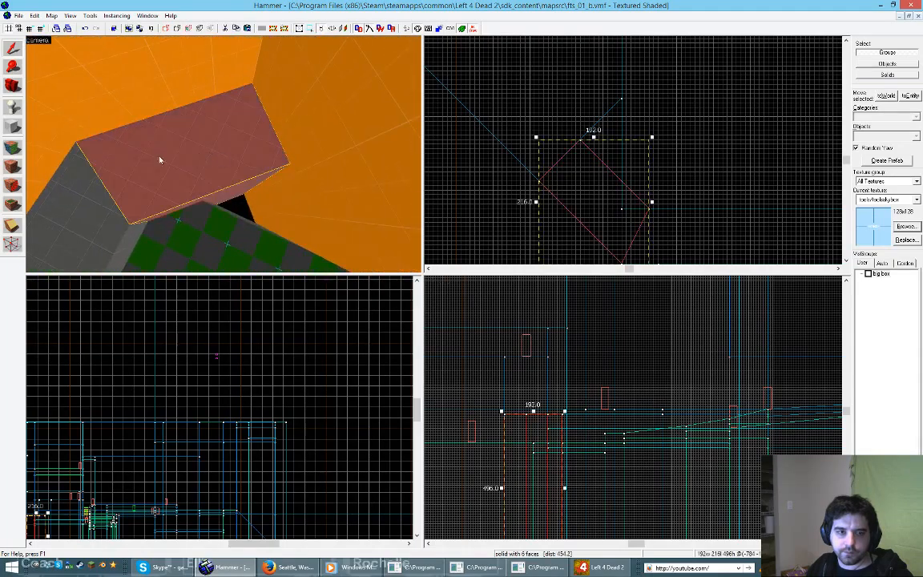
pyautogui.moveTo(599, 187)
pyautogui.mouseDown()
pyautogui.moveTo(651, 156)
pyautogui.moveTo(623, 153)
pyautogui.mouseUp()
# Step: Clip the copy straight along the neighbouring wall's face, keeping only a triangle 72 by 144 units beside the ledge
pyautogui.hotkey('shift', 'x')
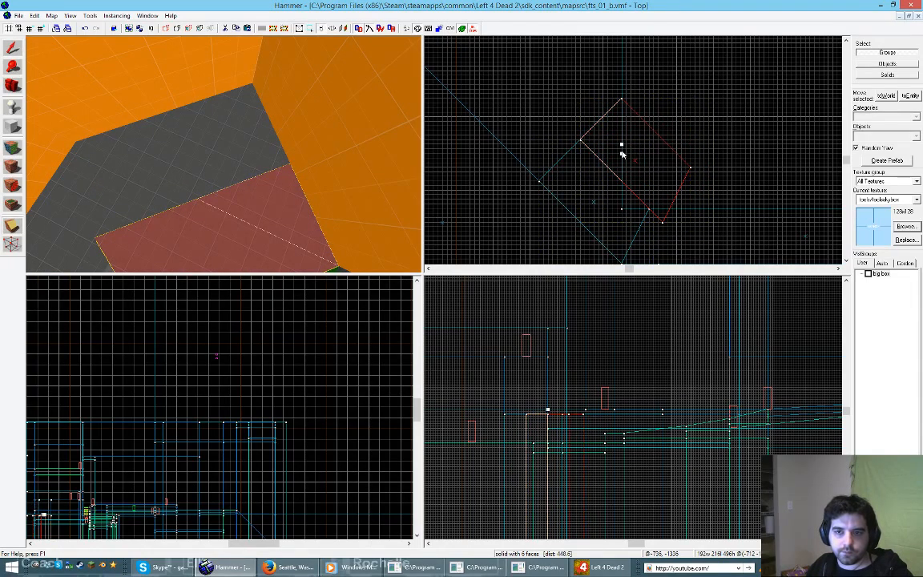
pyautogui.press('Return')
pyautogui.hotkey('shift', 's')
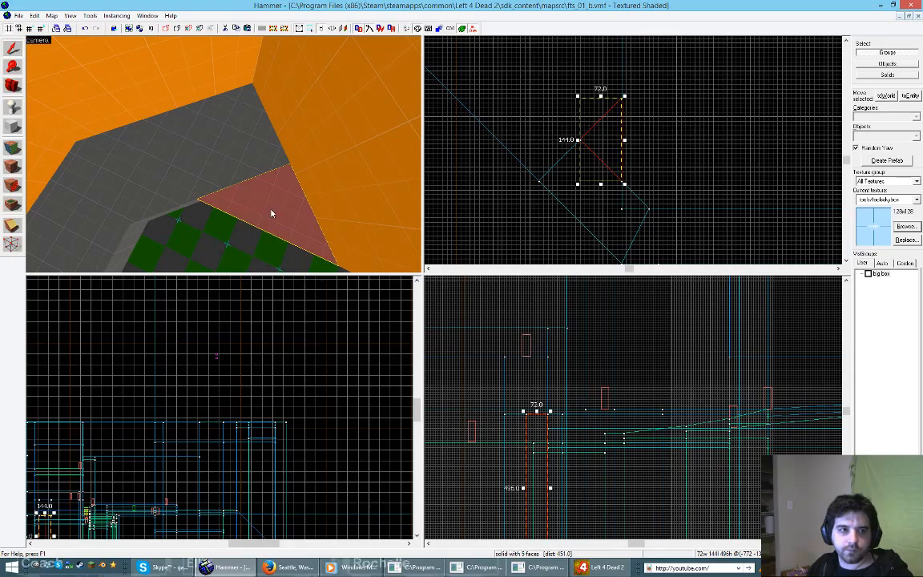
# Step: Lower the triangular brush's top below the ledge to a height of 448 units and deselect it
pyautogui.moveTo(536, 410); pyautogui.dragTo(536, 417)
pyautogui.press('z')
pyautogui.press('w')
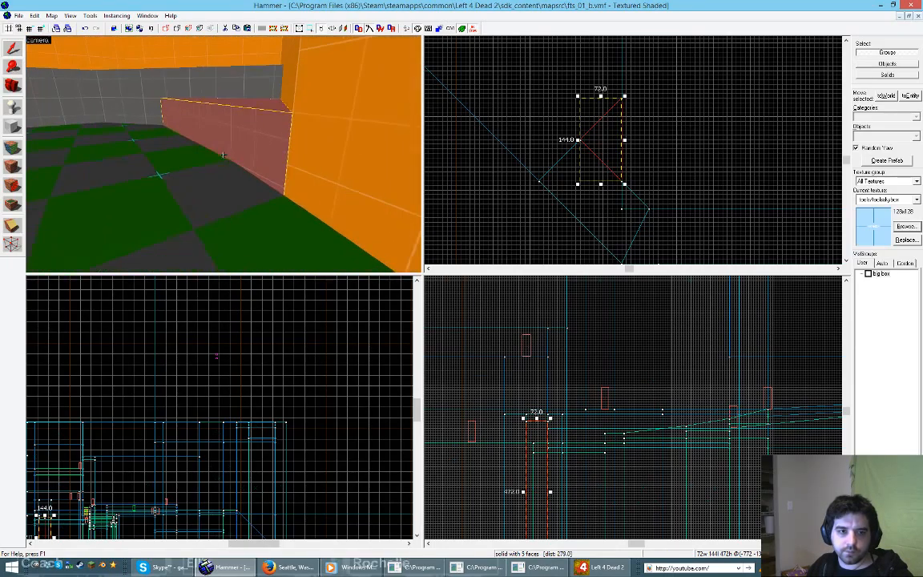
pyautogui.press('z')
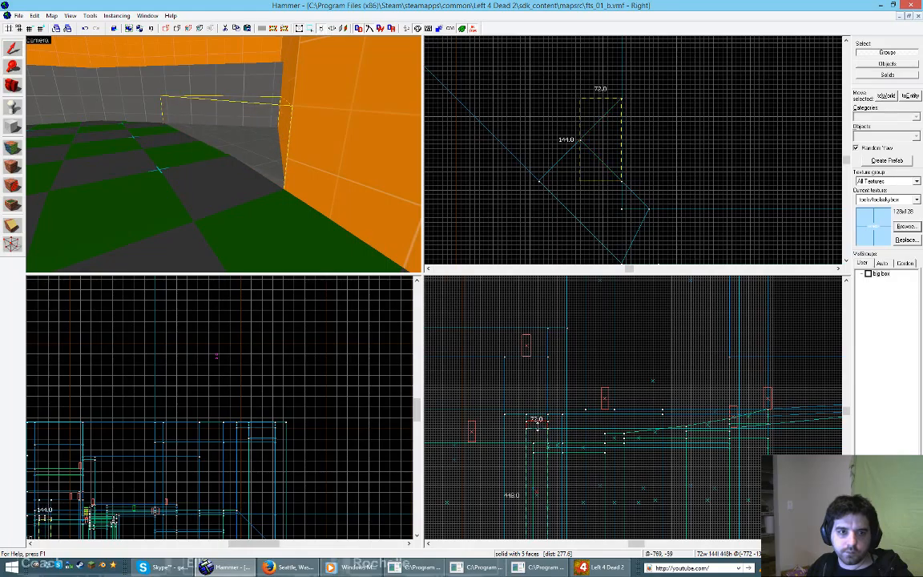
pyautogui.click(598, 355)
# Step: Examine the ledge corner and the surrounding orange walls up to the skybox from several camera positions
pyautogui.press('z')
pyautogui.press('s')
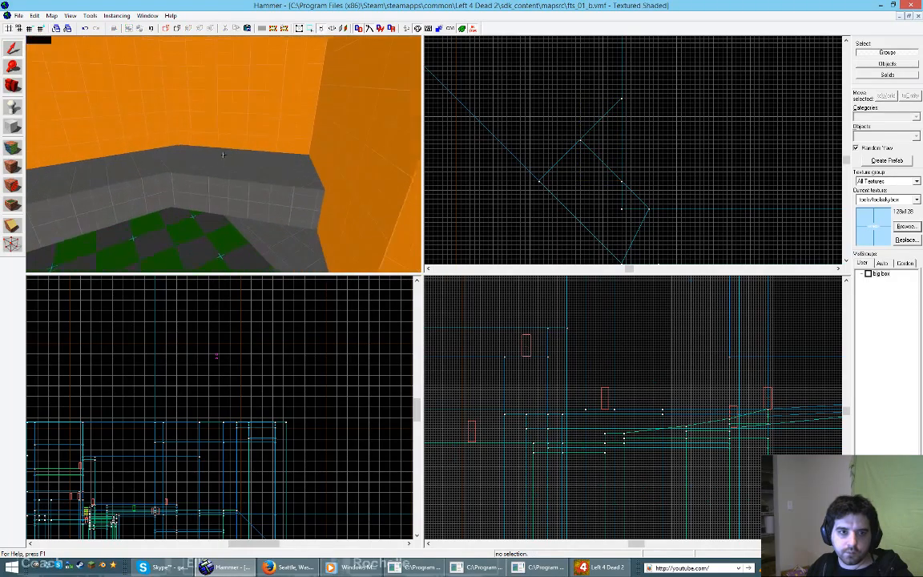
pyautogui.press('s')
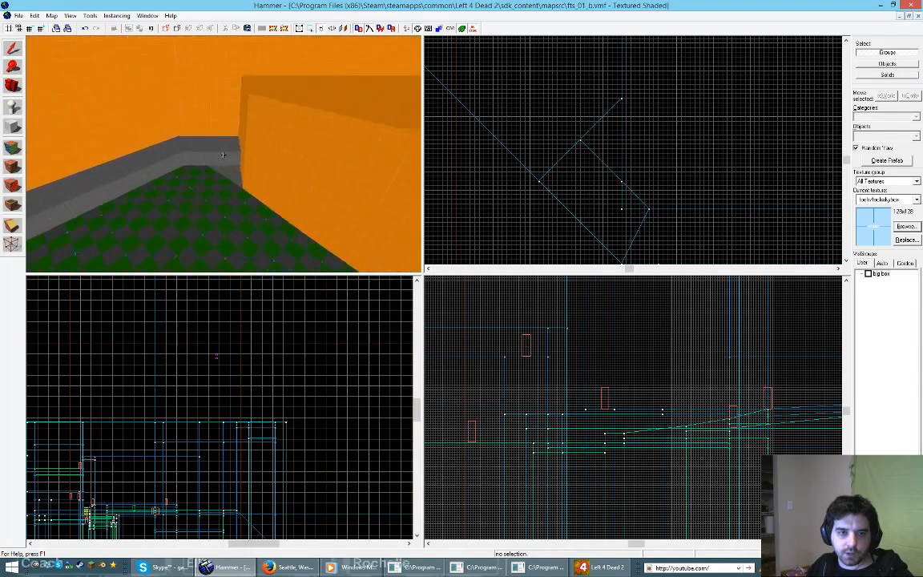
pyautogui.press('w')
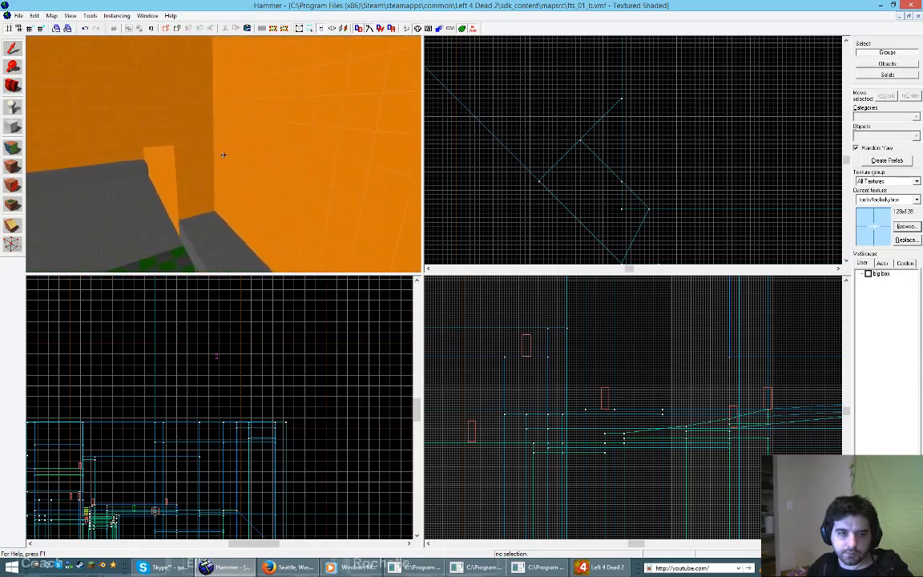
pyautogui.press('w')
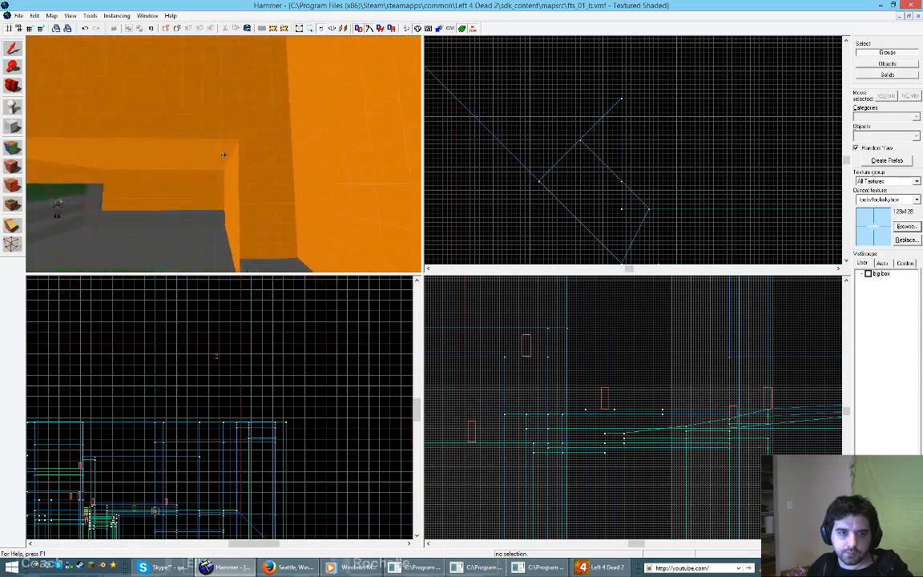
pyautogui.press('w')
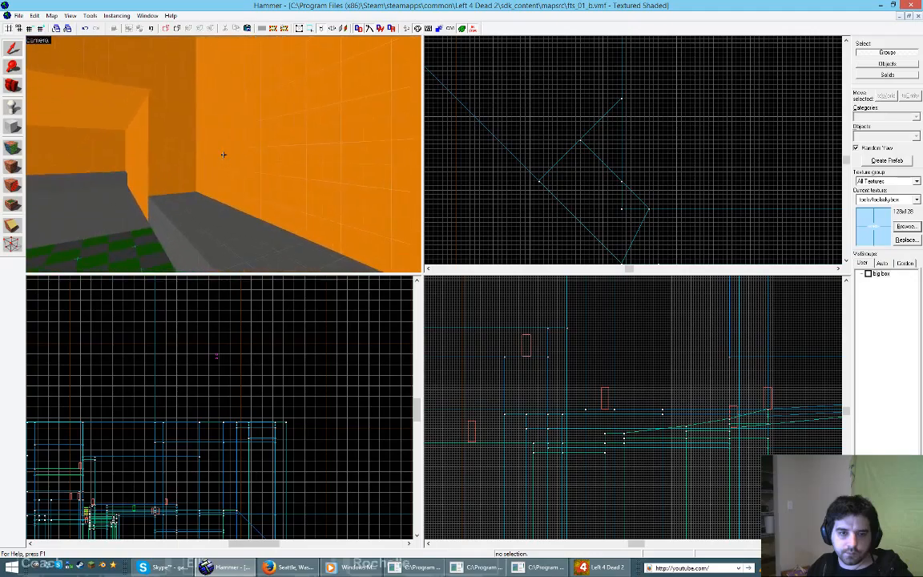
pyautogui.press('w')
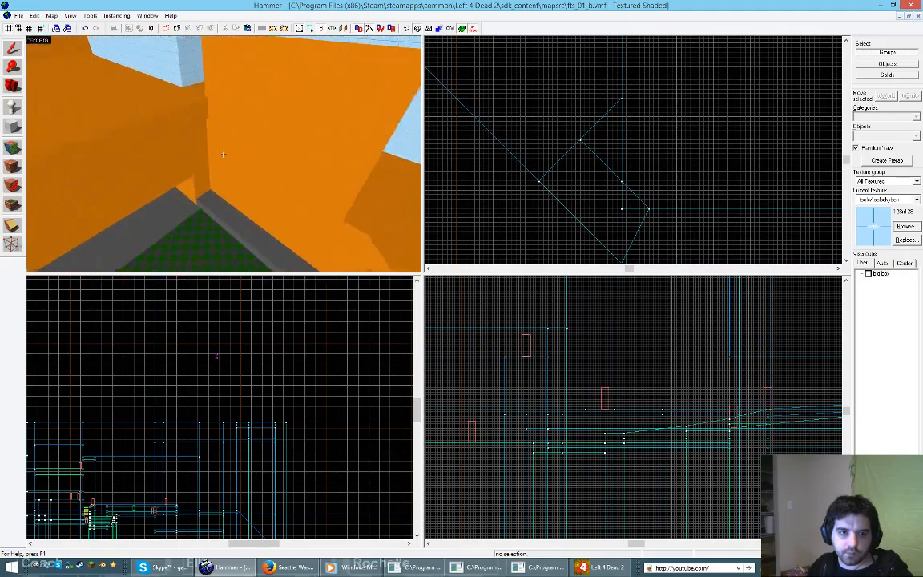
pyautogui.click(223, 155)
pyautogui.press('s')
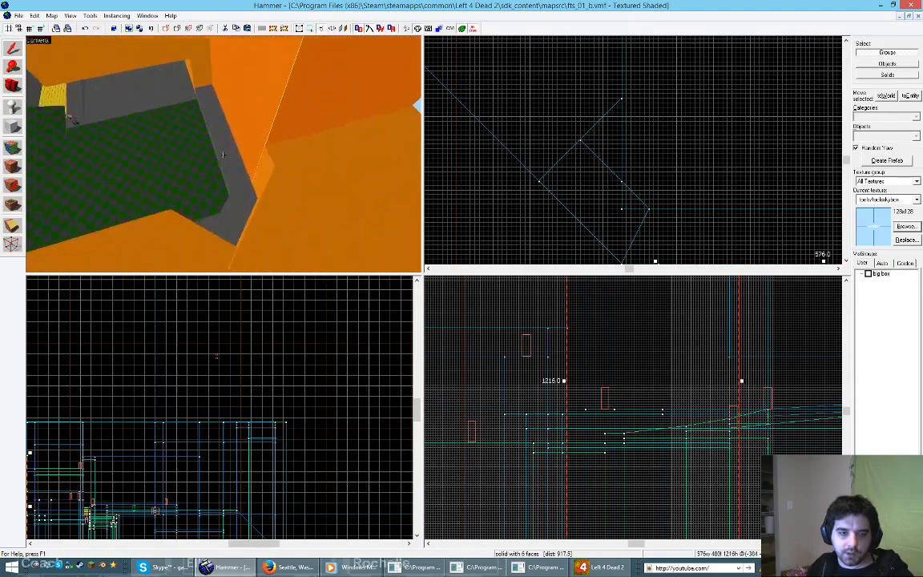
pyautogui.press('w')
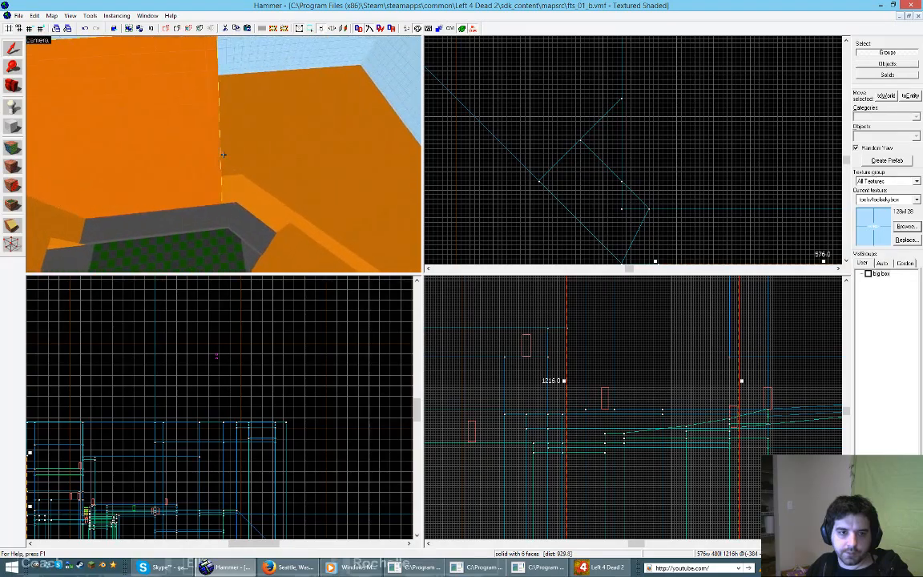
pyautogui.press('w')
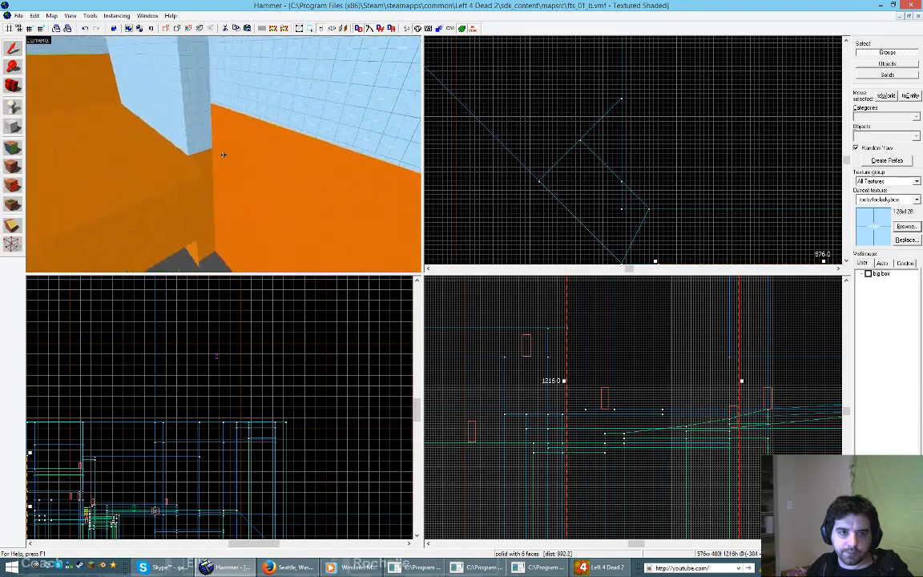
# Step: Maximise the camera view and examine the open edge of the driveway and the area around the orange block
pyautogui.press('z')
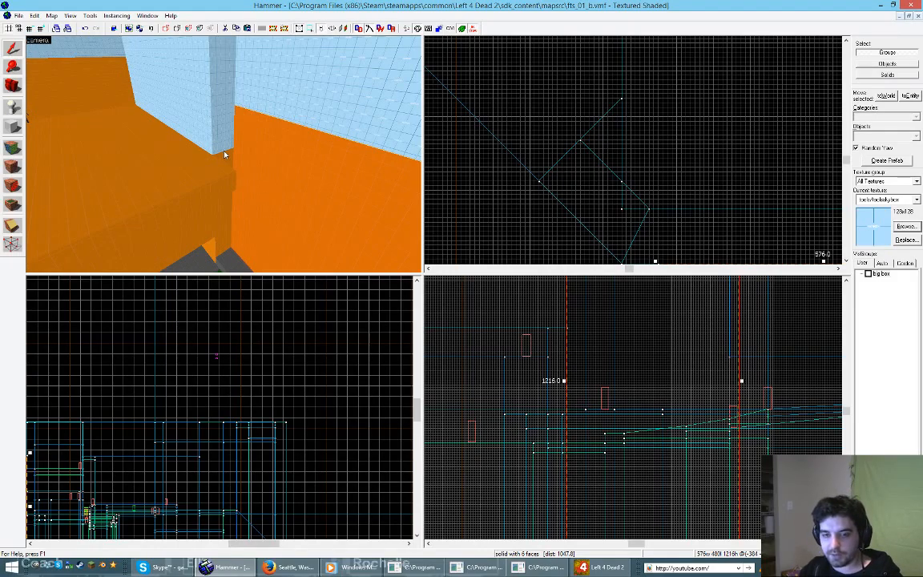
pyautogui.press('z')
pyautogui.press('z')
pyautogui.hotkey('shift', 'z')
pyautogui.press('z')
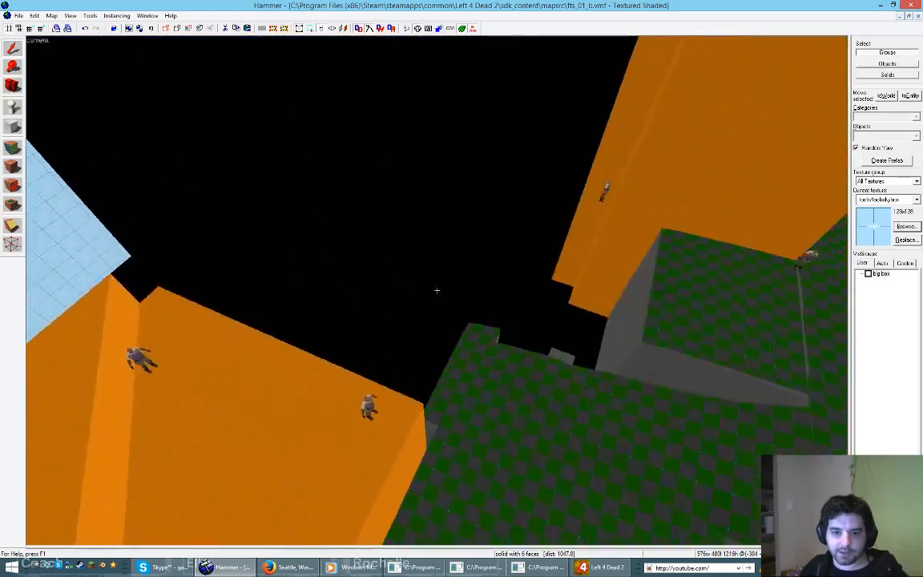
pyautogui.press('d')
pyautogui.press('a')
pyautogui.press('d')
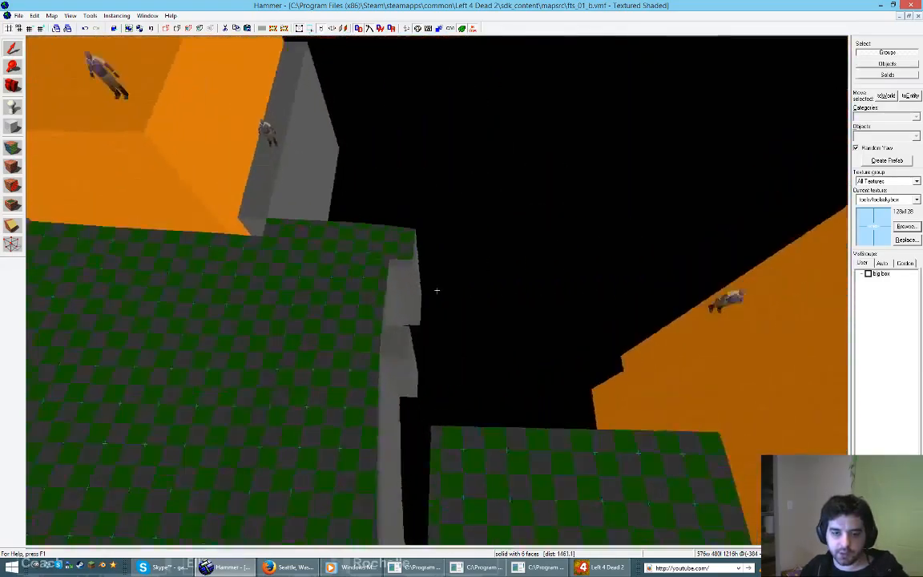
pyautogui.press('d')
pyautogui.press('z')
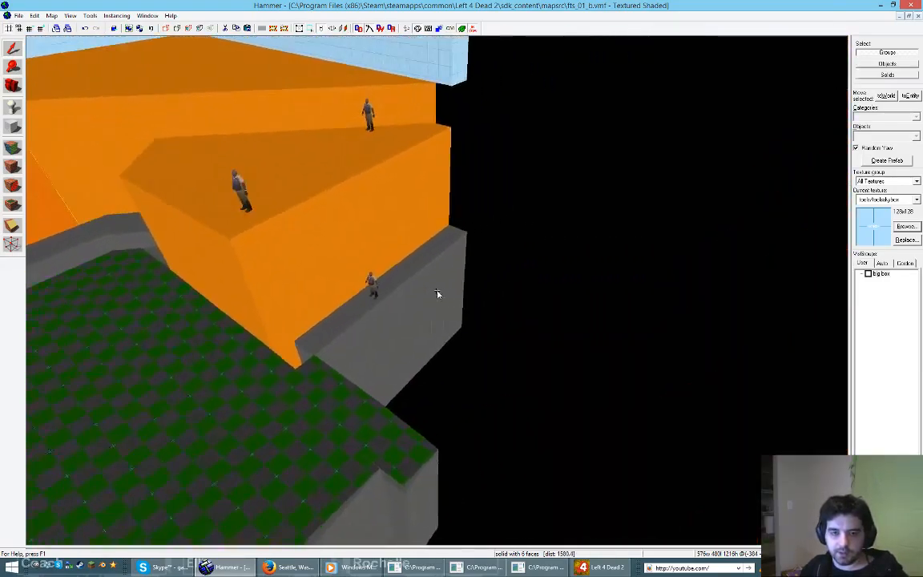
pyautogui.press('z')
pyautogui.press('z')
# Step: Draw a curved arrow around the orange block and up toward the skybox as an on-screen annotation, and clear it
pyautogui.hotkey('ctrl', '2')
pyautogui.moveTo(204, 395)
pyautogui.mouseDown()
pyautogui.moveTo(338, 473)
pyautogui.moveTo(496, 367)
pyautogui.moveTo(482, 195)
pyautogui.mouseUp()
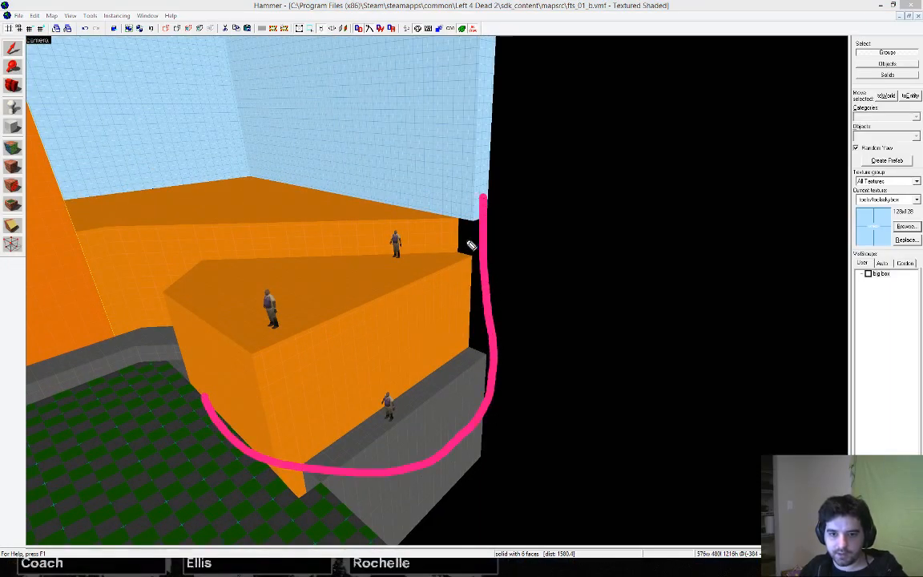
pyautogui.moveTo(459, 239); pyautogui.dragTo(524, 246)
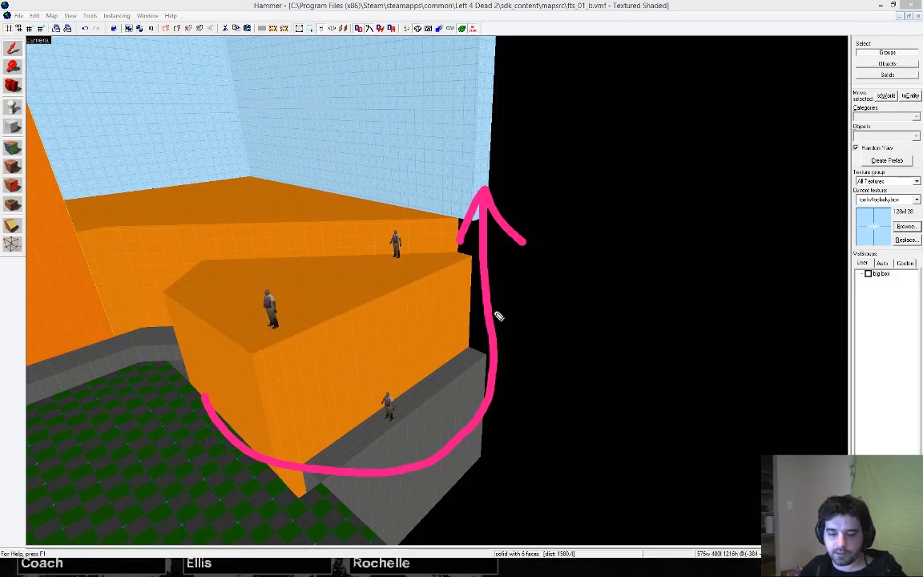
pyautogui.press('e')
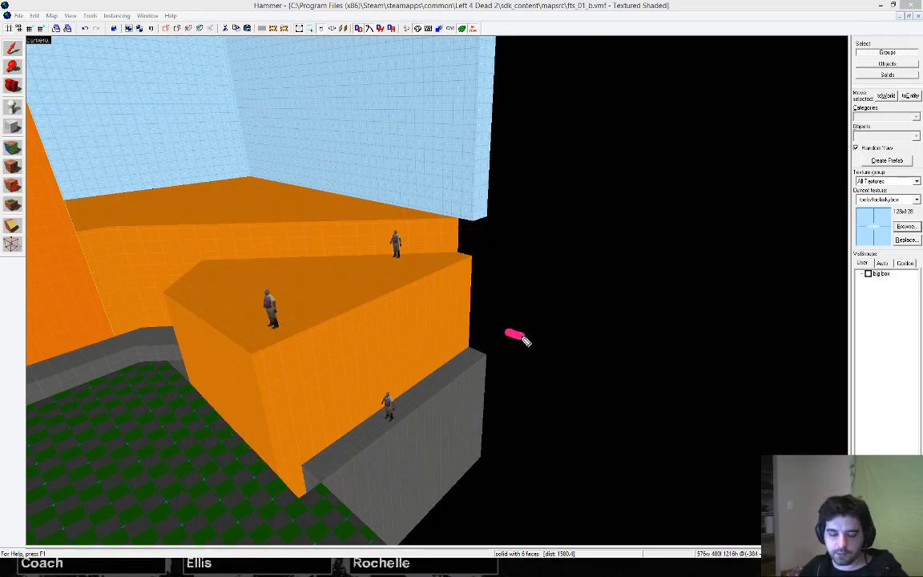
# Step: Bring the yellow strip below the grey walkway into view, circle it with the on-screen pen, and clear the marks
pyautogui.press('z')
pyautogui.press('a')
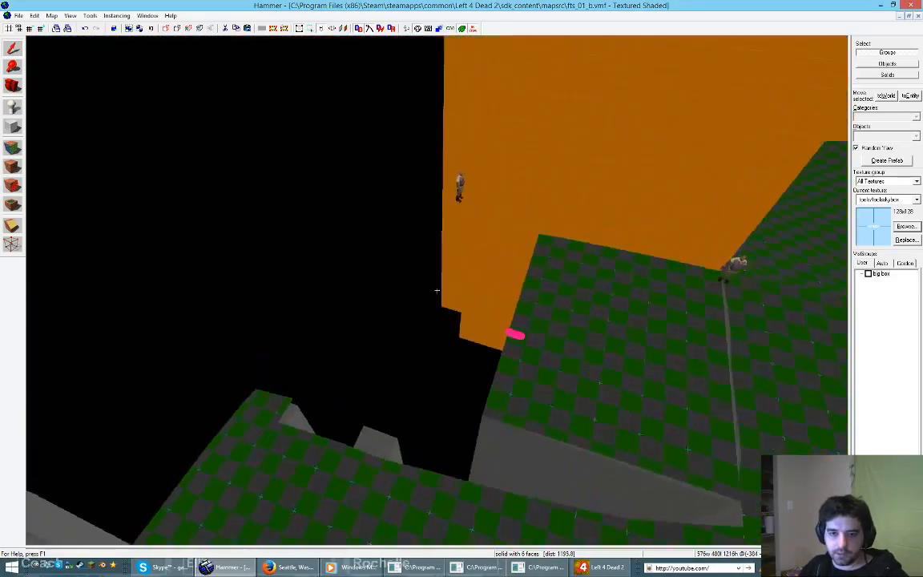
pyautogui.press('s')
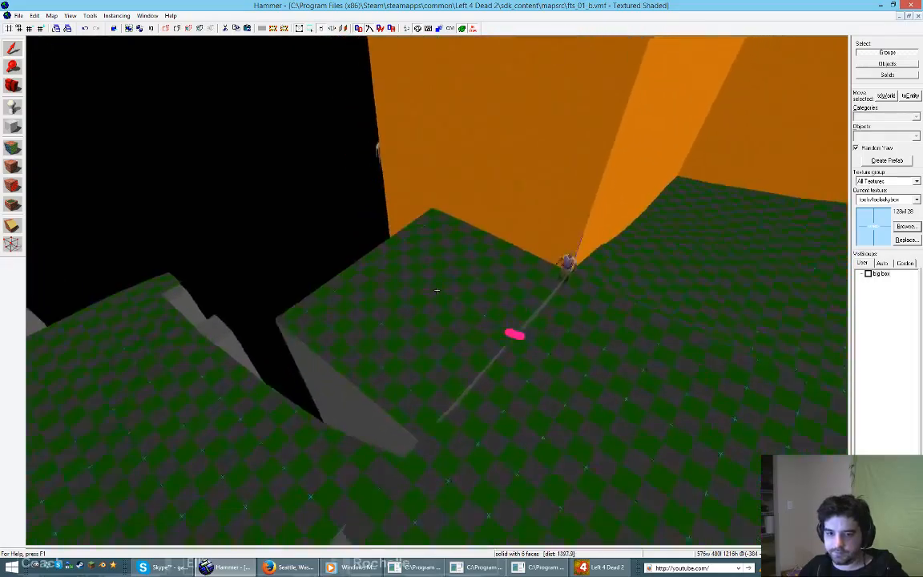
pyautogui.press('s')
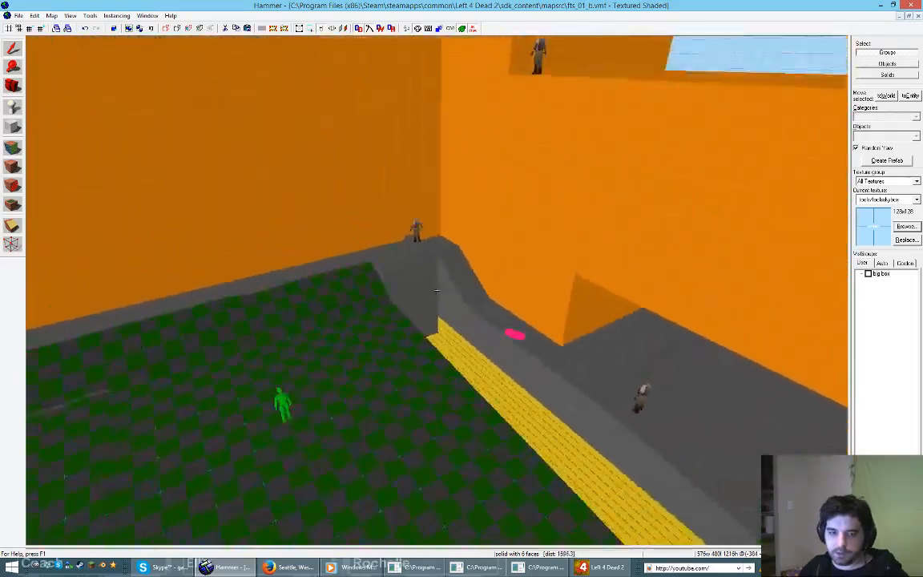
pyautogui.press('z')
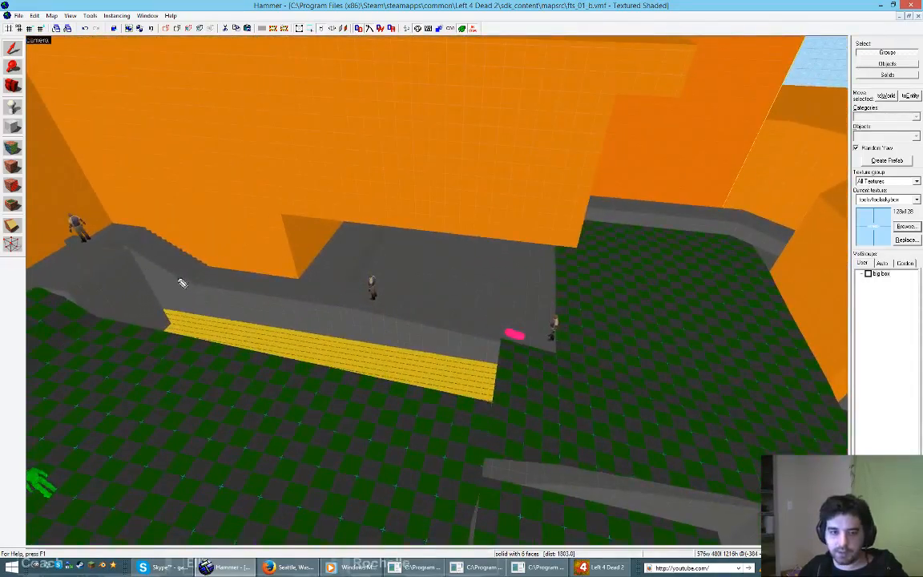
pyautogui.moveTo(182, 283)
pyautogui.mouseDown()
pyautogui.moveTo(132, 290)
pyautogui.moveTo(474, 377)
pyautogui.moveTo(178, 269)
pyautogui.mouseUp()
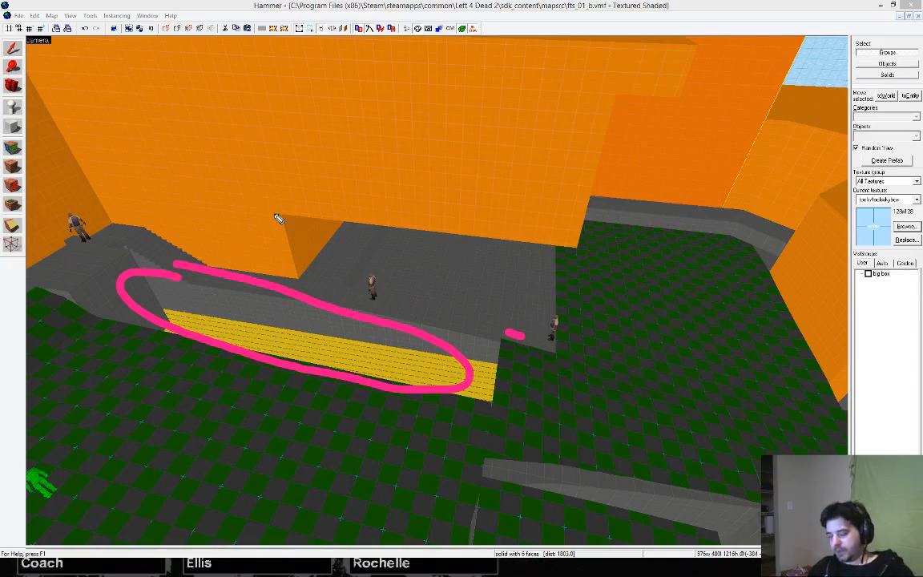
pyautogui.hotkey('ctrl', 'shift', '6')
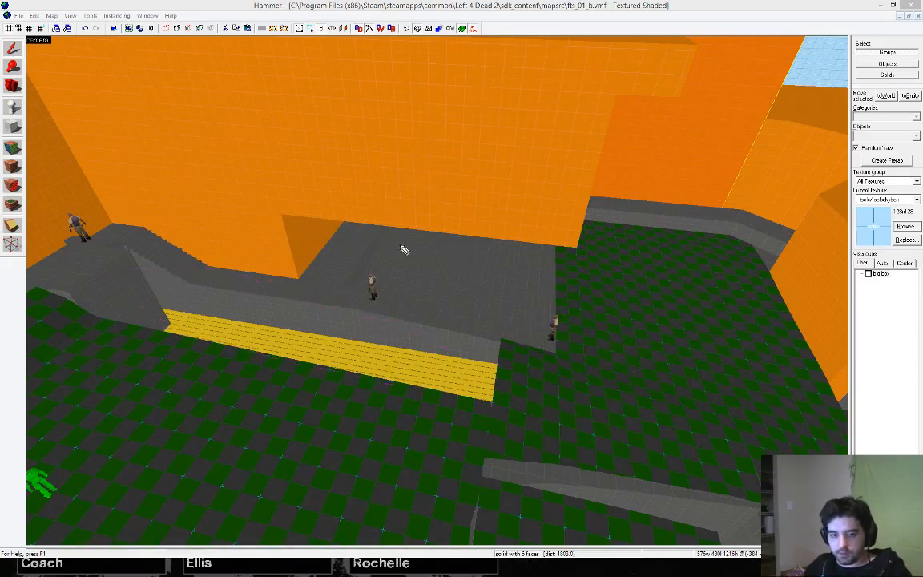
# Step: Circle the exposed grey end face of the raised driveway beside the orange wall, clear the annotation, and deselect everything
pyautogui.press('z')
pyautogui.press('w')
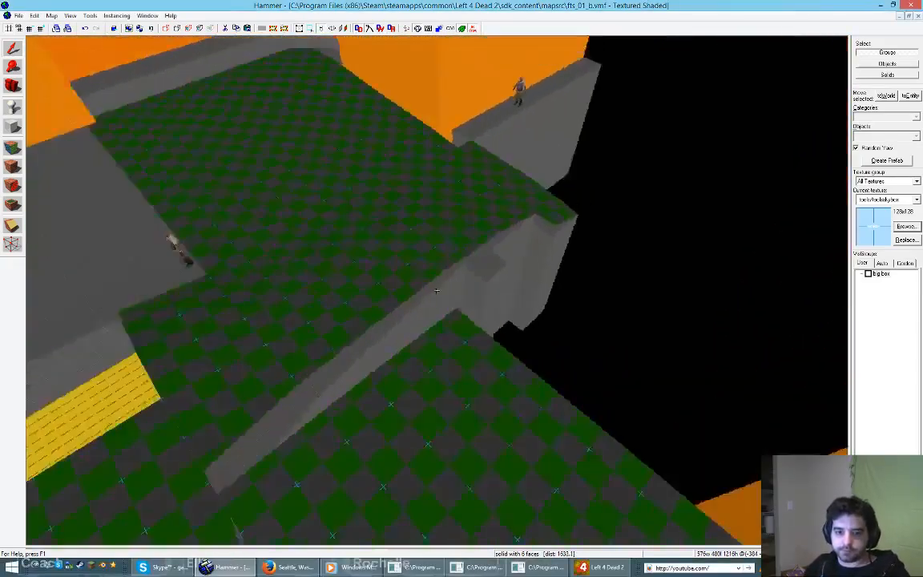
pyautogui.press('d')
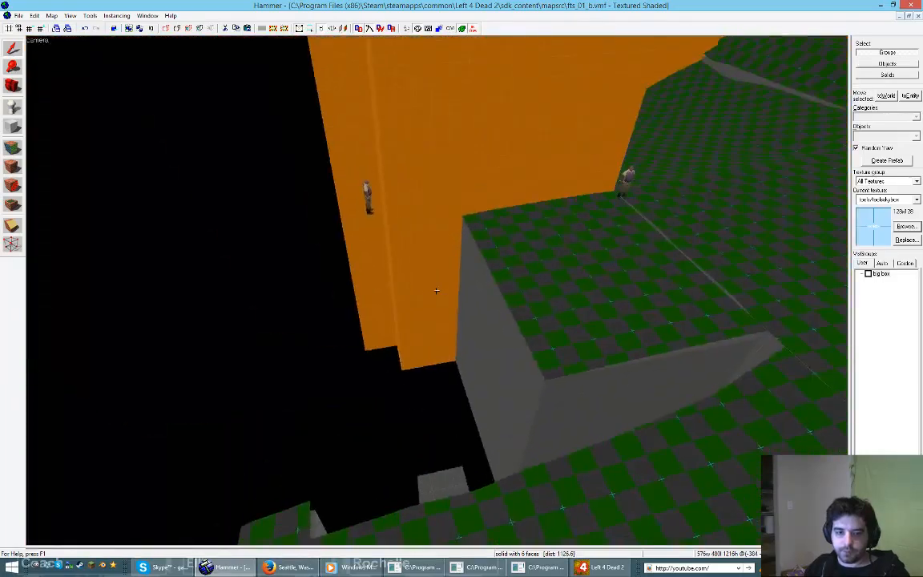
pyautogui.press('a')
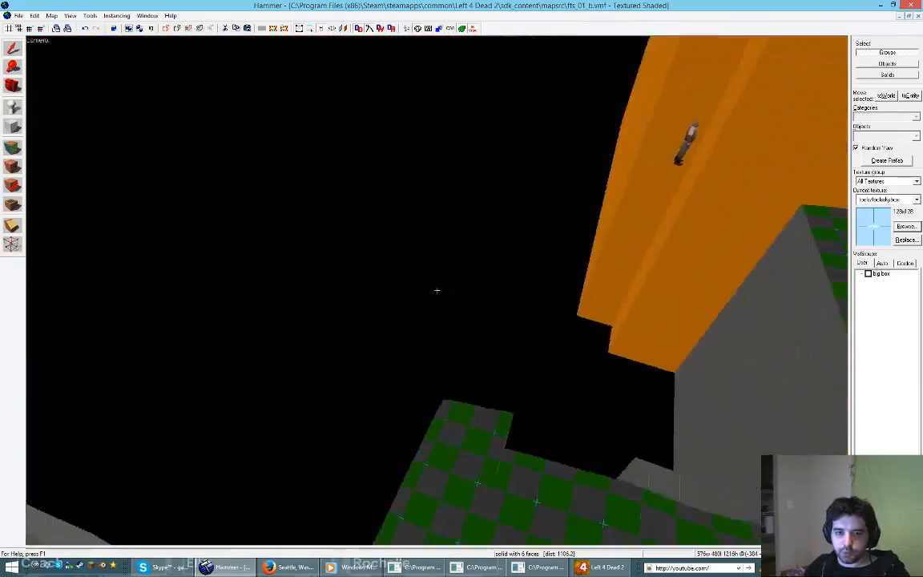
pyautogui.press('z')
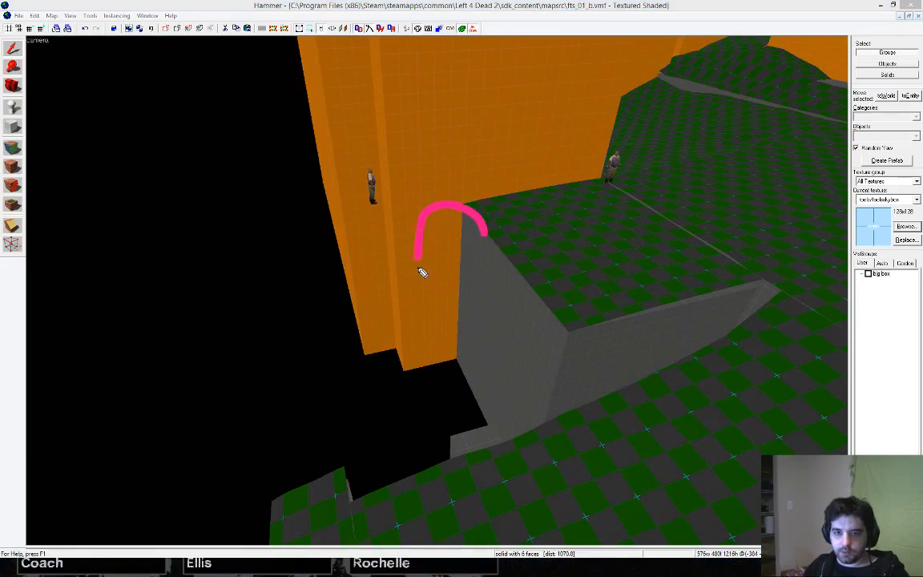
pyautogui.moveTo(465, 371)
pyautogui.mouseDown()
pyautogui.moveTo(522, 406)
pyautogui.moveTo(562, 297)
pyautogui.moveTo(449, 216)
pyautogui.mouseUp()
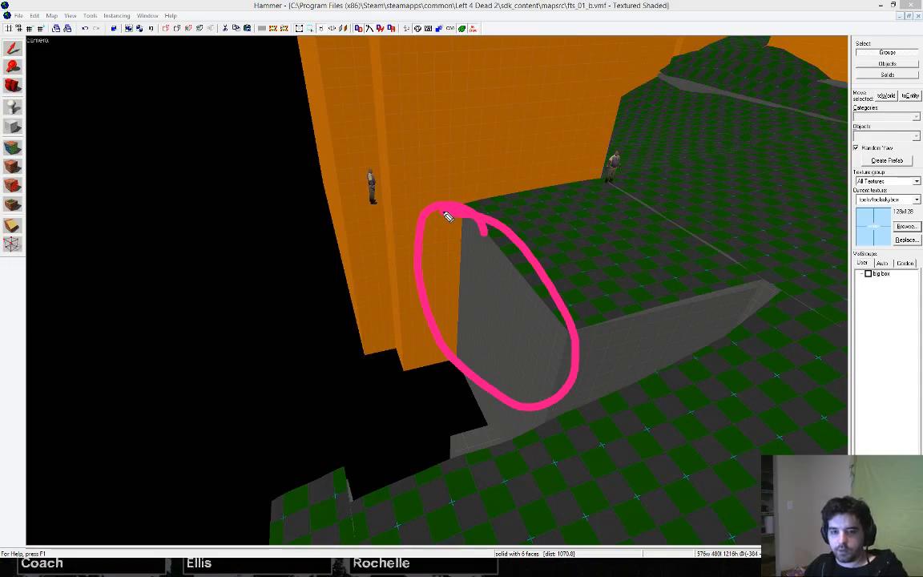
pyautogui.hotkey('ctrl', 'z')
pyautogui.click(318, 470)
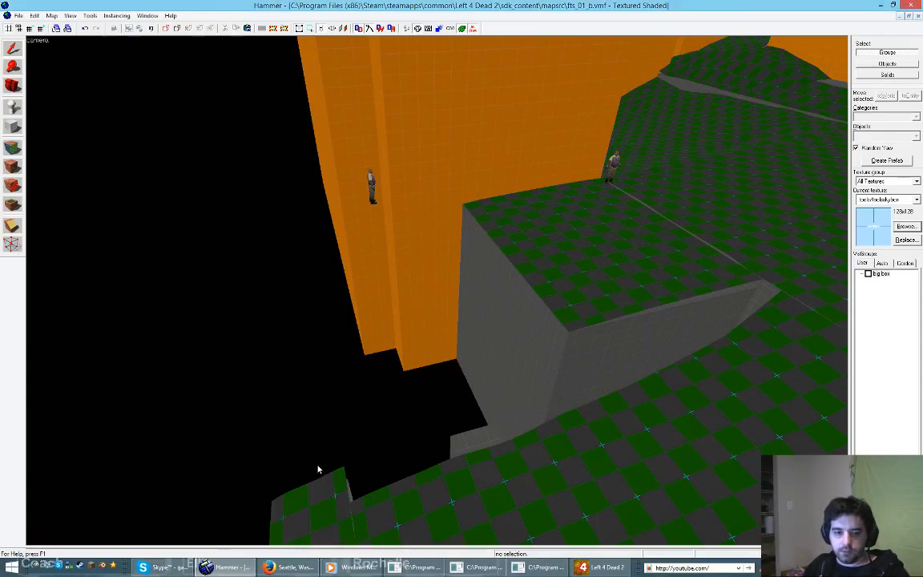
# Step: Switch to the Seattle Street View in Firefox and examine the railed corner beside the sloped driveway, circling it on screen
pyautogui.click(280, 567)
pyautogui.moveTo(492, 313); pyautogui.dragTo(446, 309)
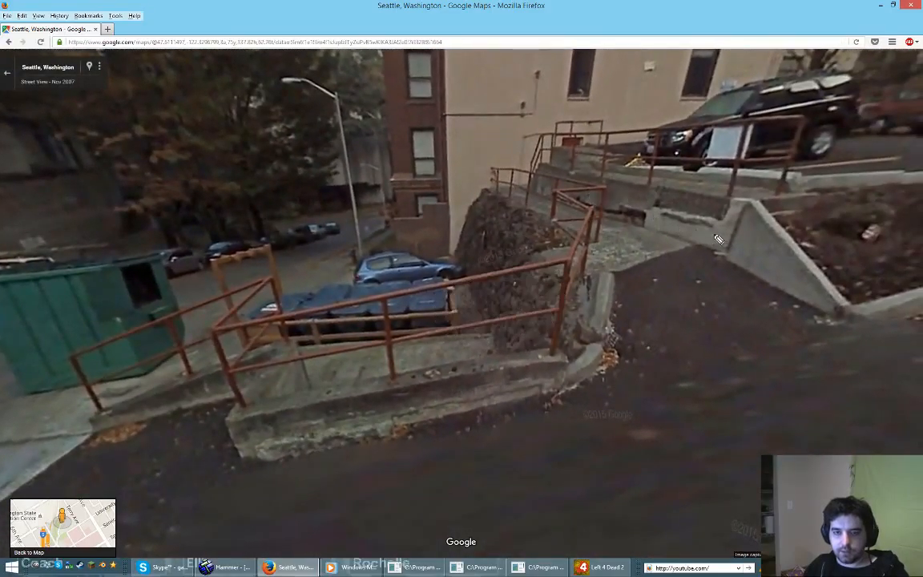
pyautogui.hotkey('ctrl', '2')
pyautogui.moveTo(719, 231)
pyautogui.mouseDown()
pyautogui.moveTo(666, 181)
pyautogui.moveTo(499, 171)
pyautogui.moveTo(496, 376)
pyautogui.moveTo(721, 216)
pyautogui.moveTo(527, 141)
pyautogui.mouseUp()
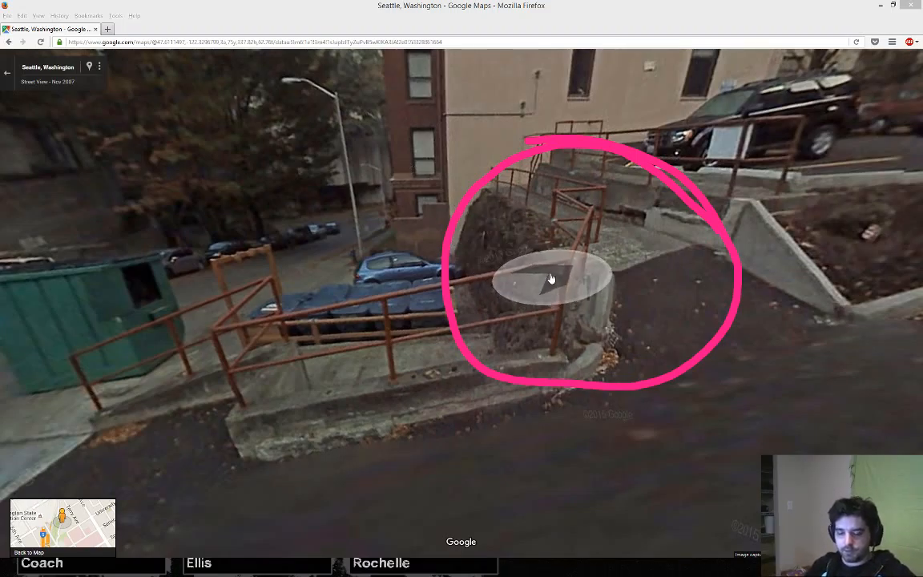
pyautogui.click(654, 273)
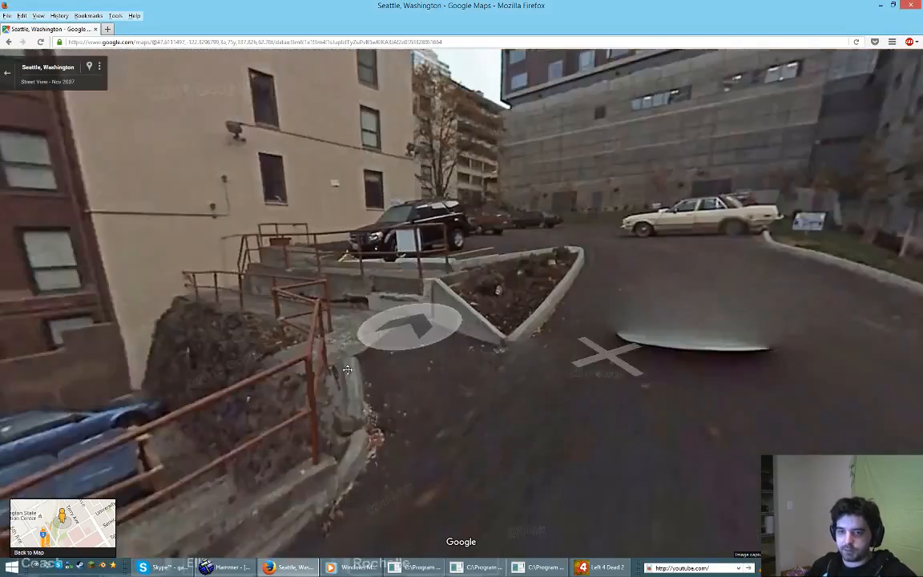